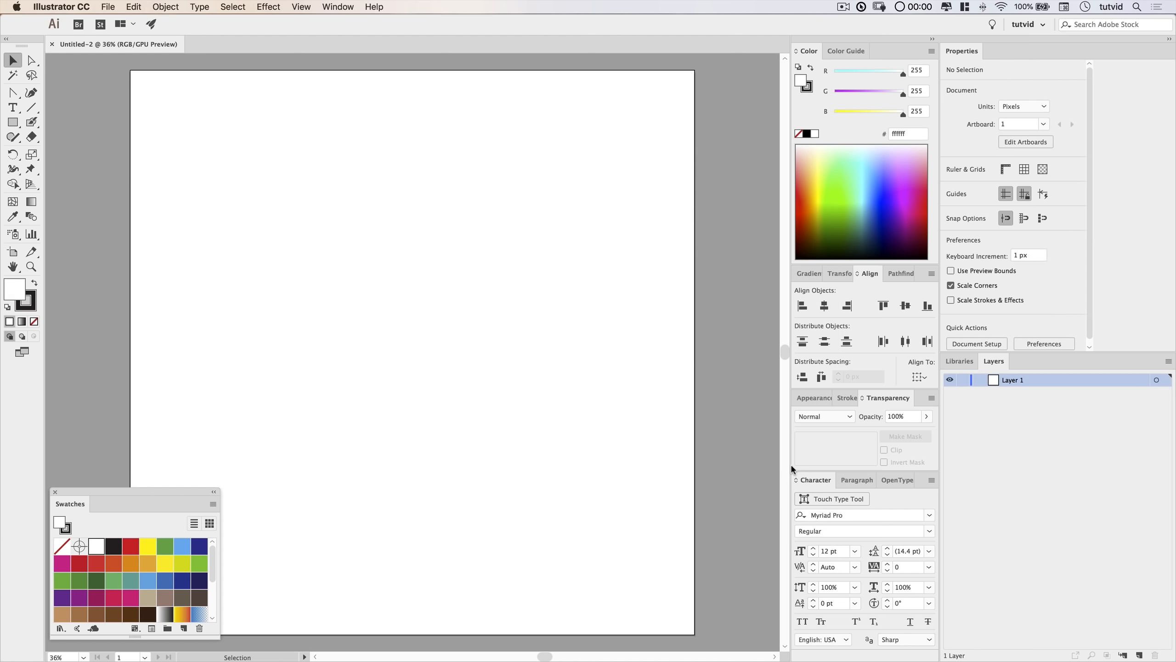
Move and enlarge the Swatches panel over the artboard, and save hex color 3f4a45 as a new global swatch.
left_click_drag(124, 491, 411, 157)
left_click_drag(508, 307, 625, 482)
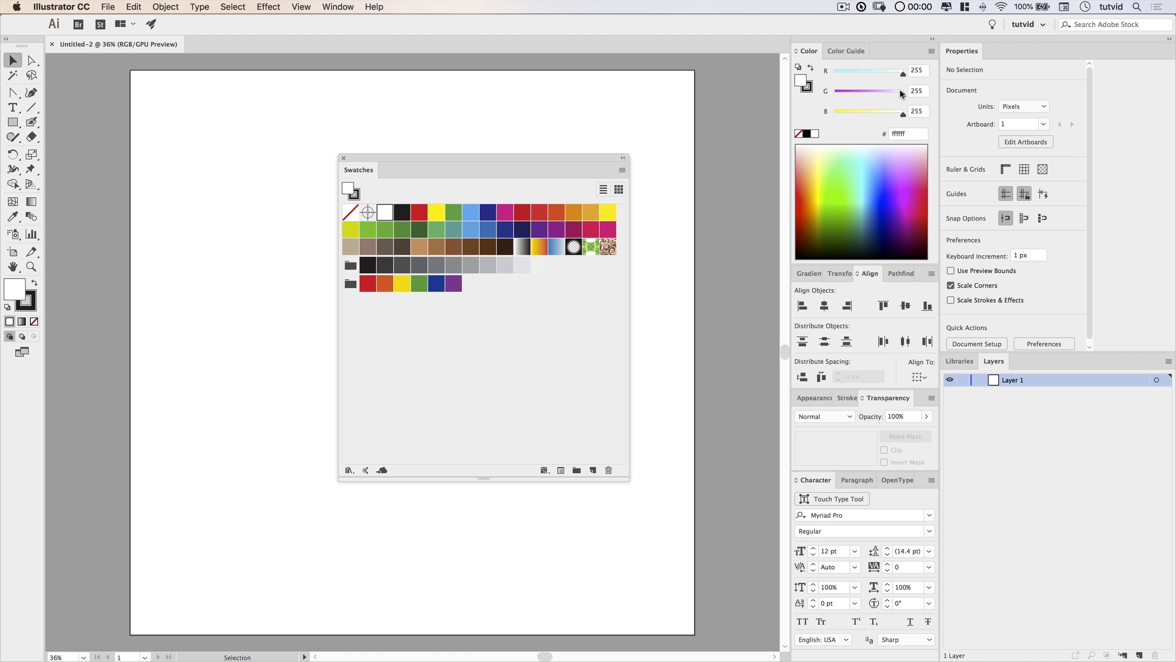
left_click(931, 51)
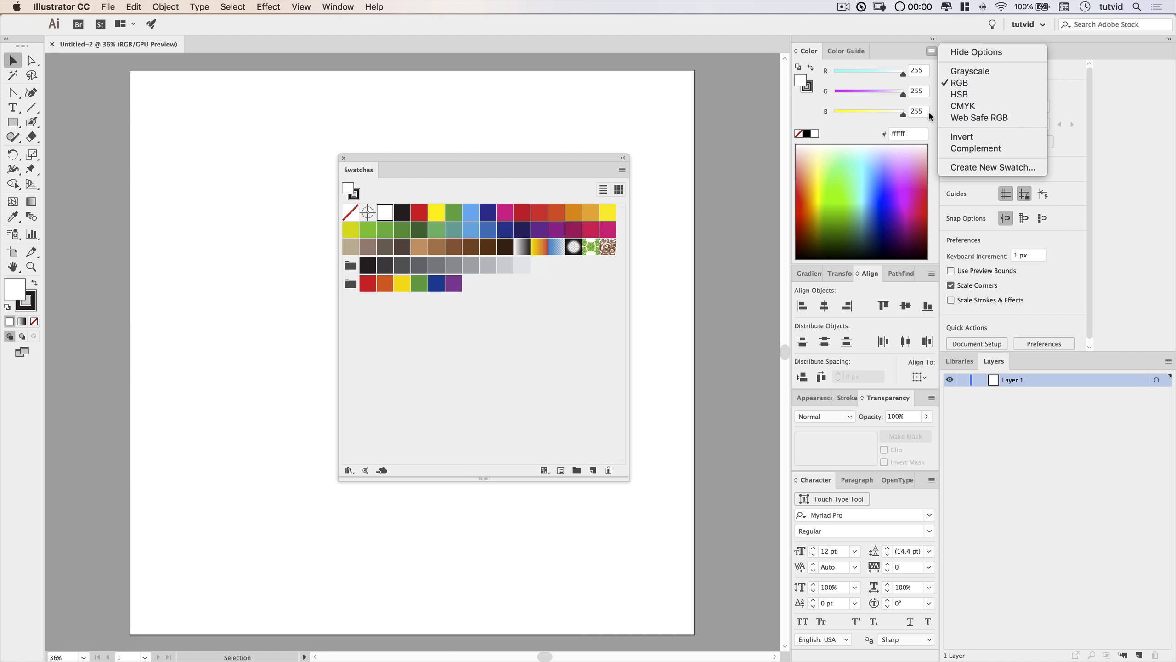
left_click(905, 134)
left_click(898, 134)
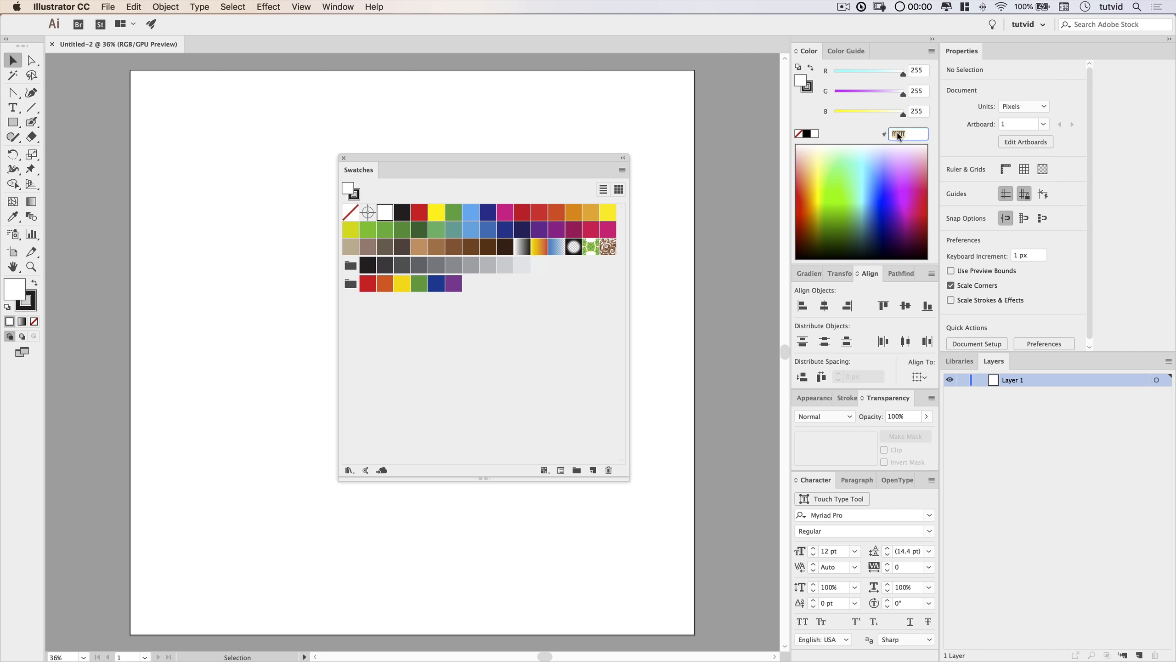
type("3f4a45")
key("Tab")
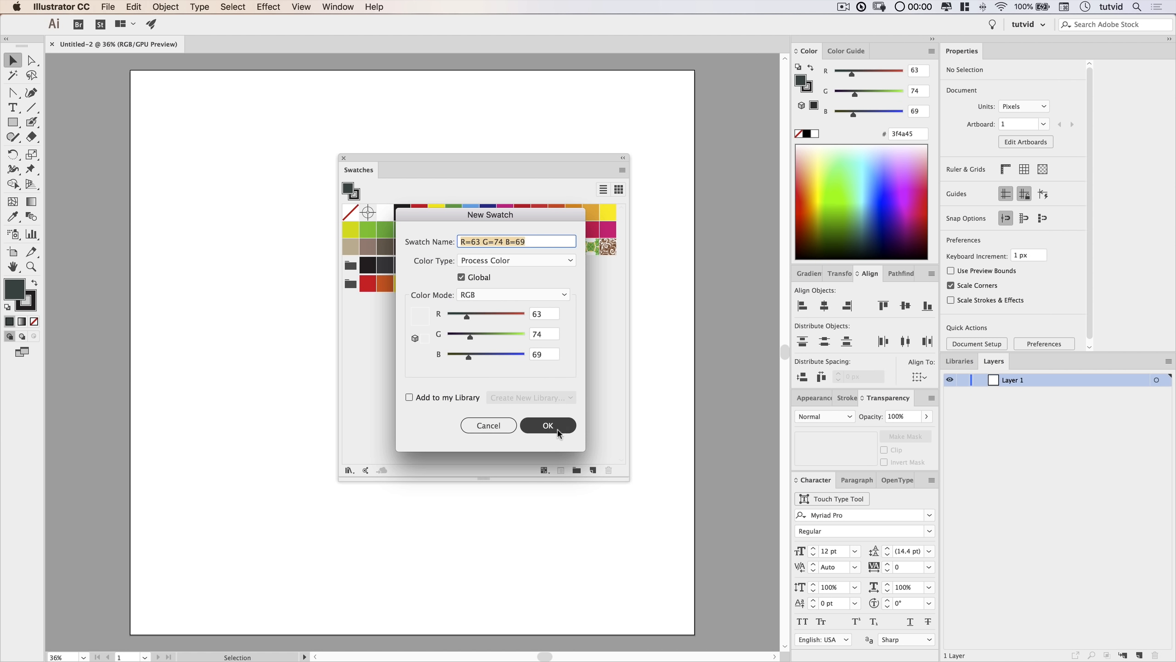
left_click(548, 425)
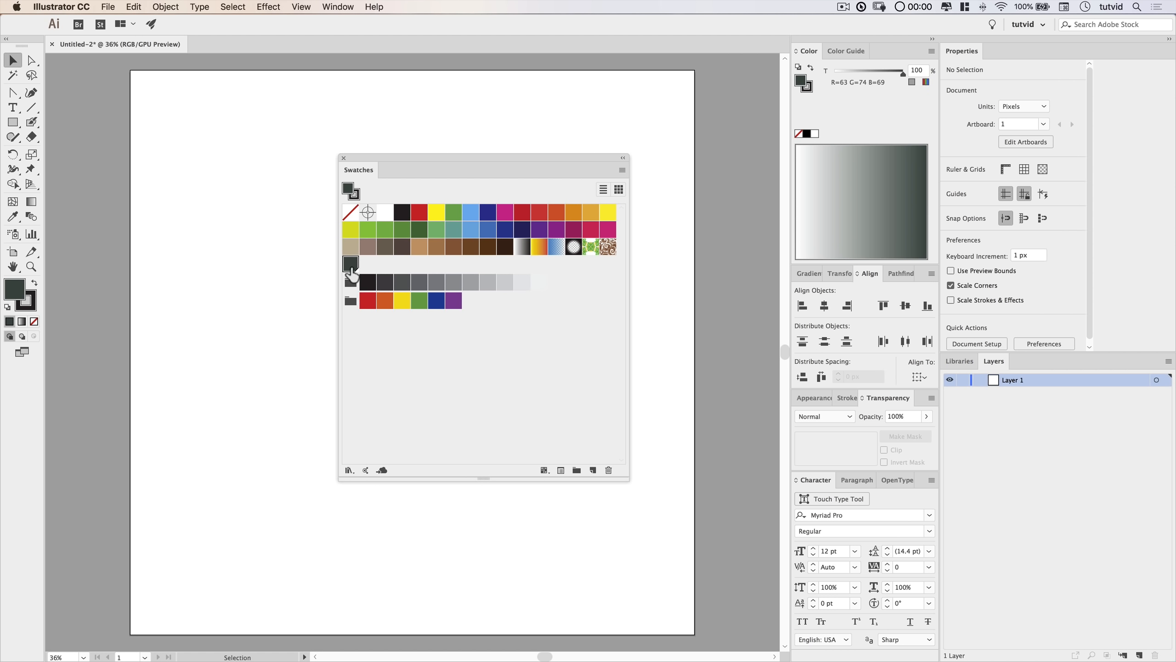
Reset the fill and stroke to default and save hex color 2c4c40 as a new global process color swatch.
key("d")
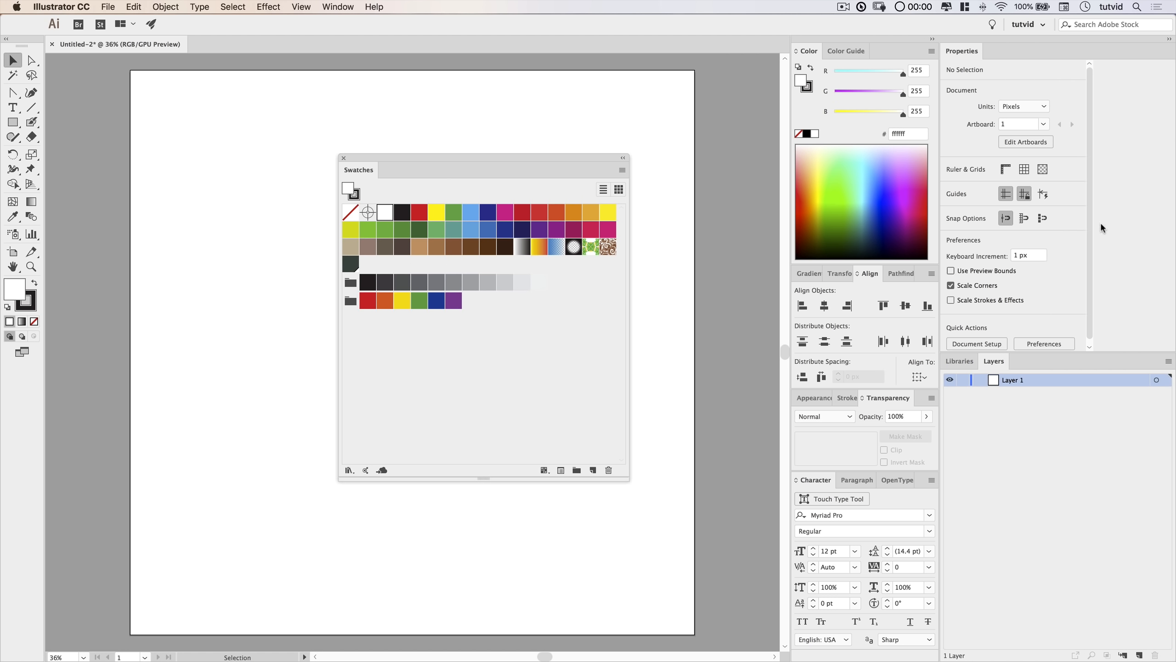
left_click(898, 133)
type("2c4c40")
key("Tab")
left_click(592, 469)
left_click(572, 424)
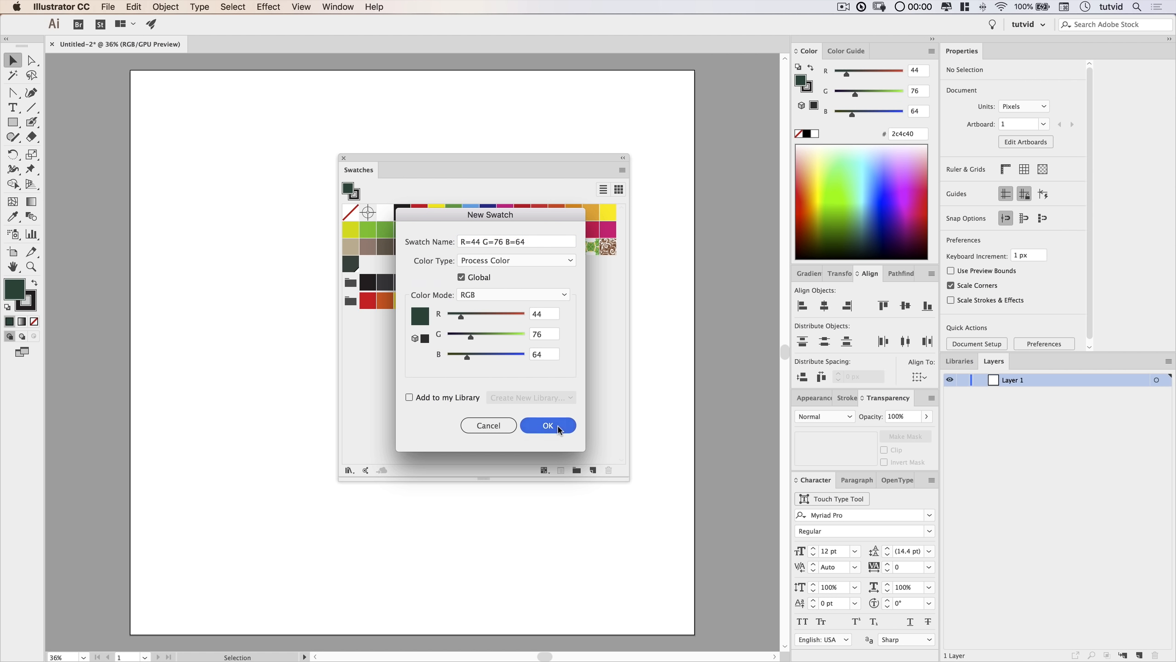
Reset the fill and stroke to default and save hex color 4b5b55 as a new global process color swatch.
key("d")
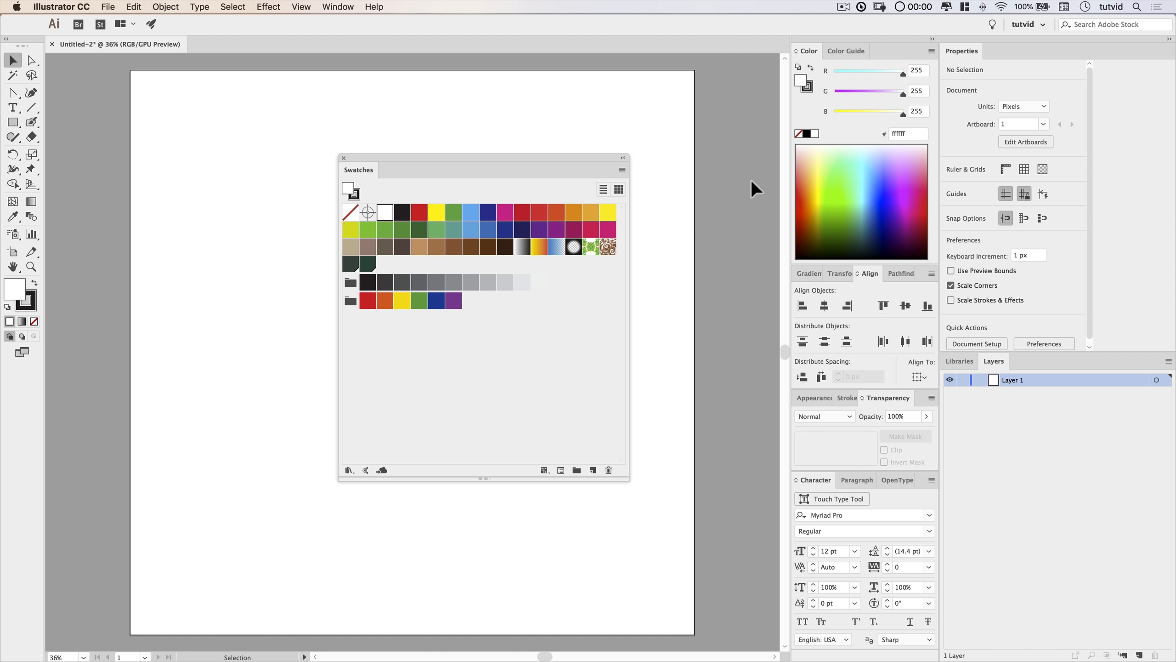
left_click(902, 135)
type("4b5b55")
key("Tab")
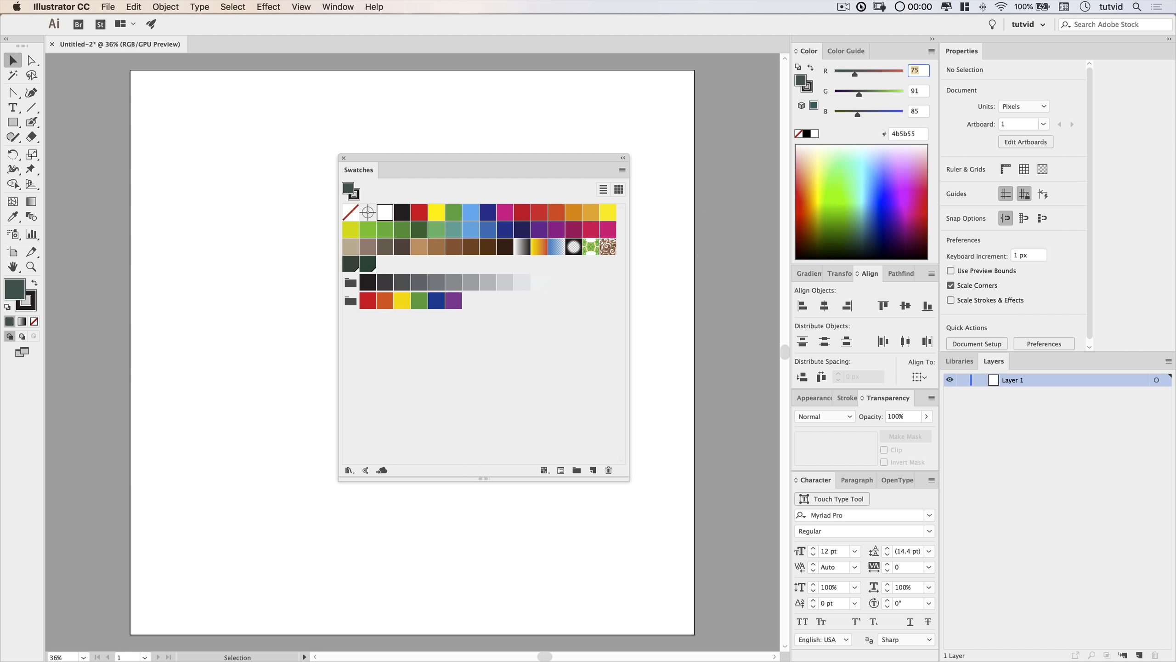
left_click(593, 470)
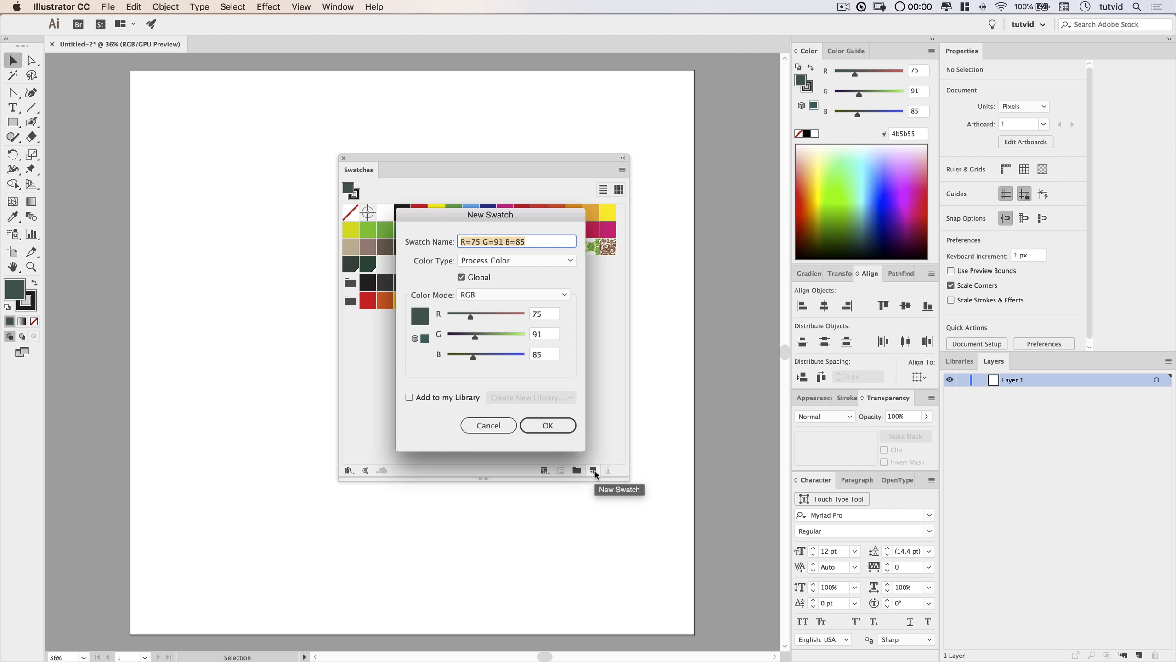
left_click(547, 425)
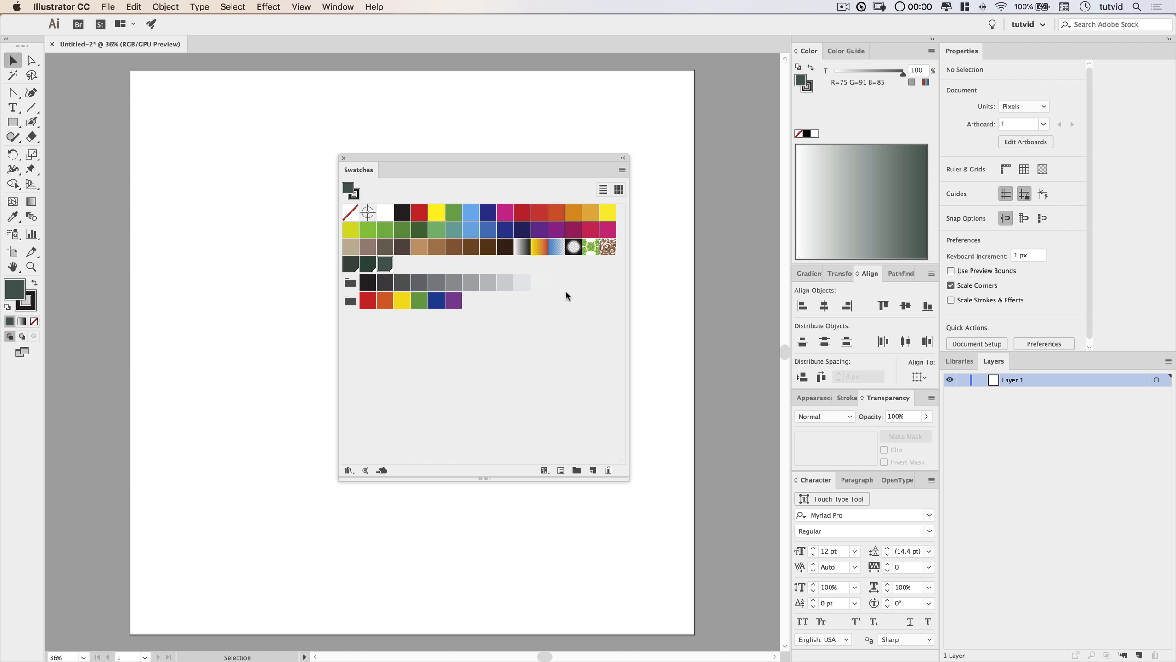
Reset the fill and stroke to default and save hex color 29302d as a new global process color swatch.
key("d")
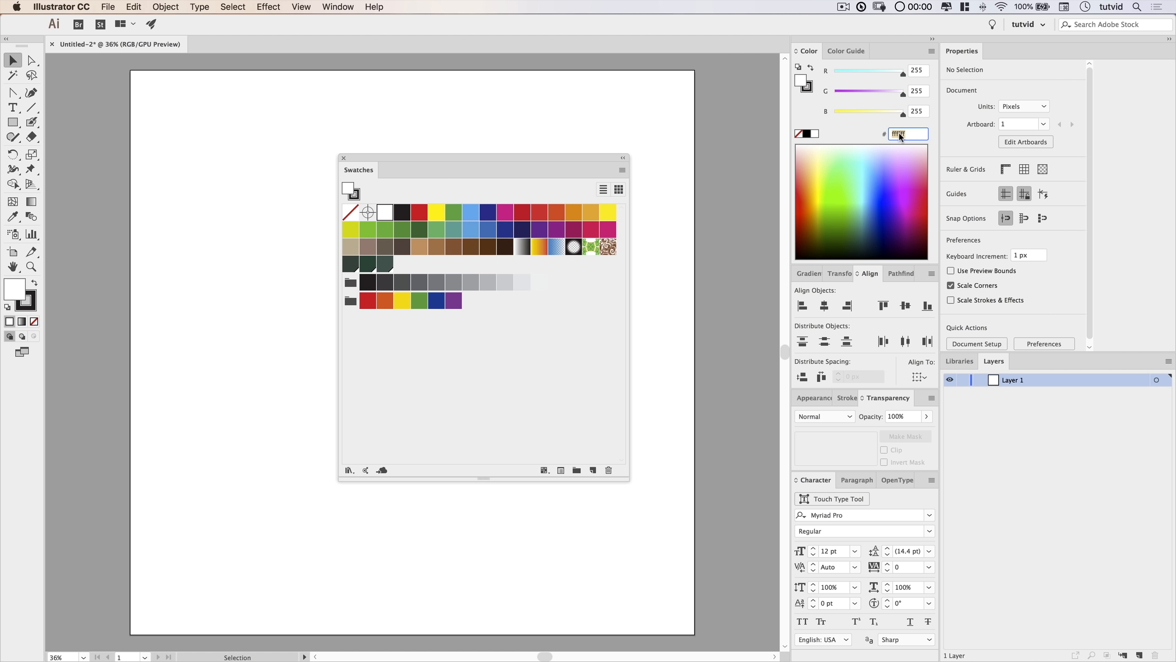
type("29302d")
key("Tab")
left_click(594, 470)
left_click(547, 427)
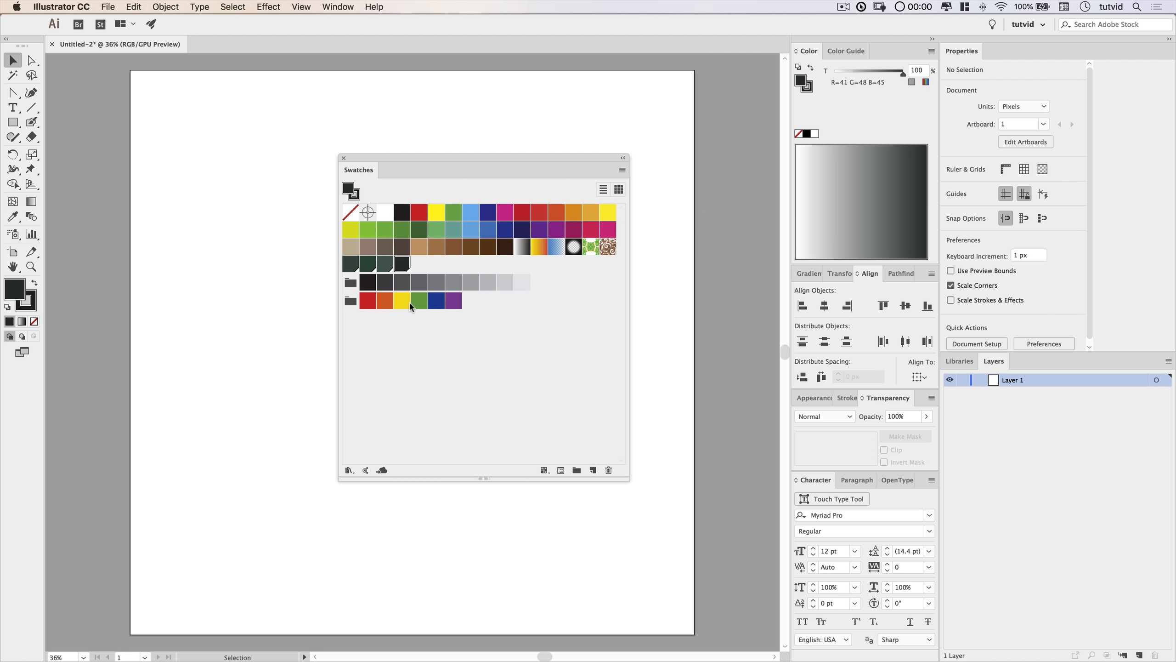
Reset the fill and stroke to default and save the dark brown hex color 411a00 as a new global swatch.
key("d")
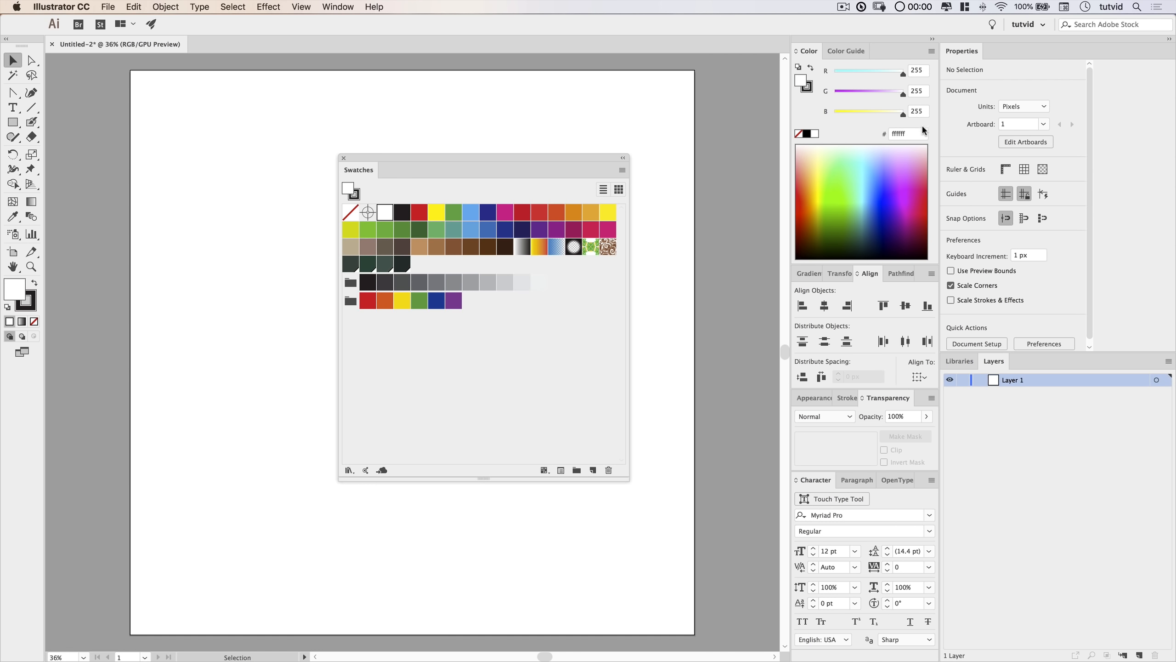
left_click(897, 134)
type("411a00")
key("Return")
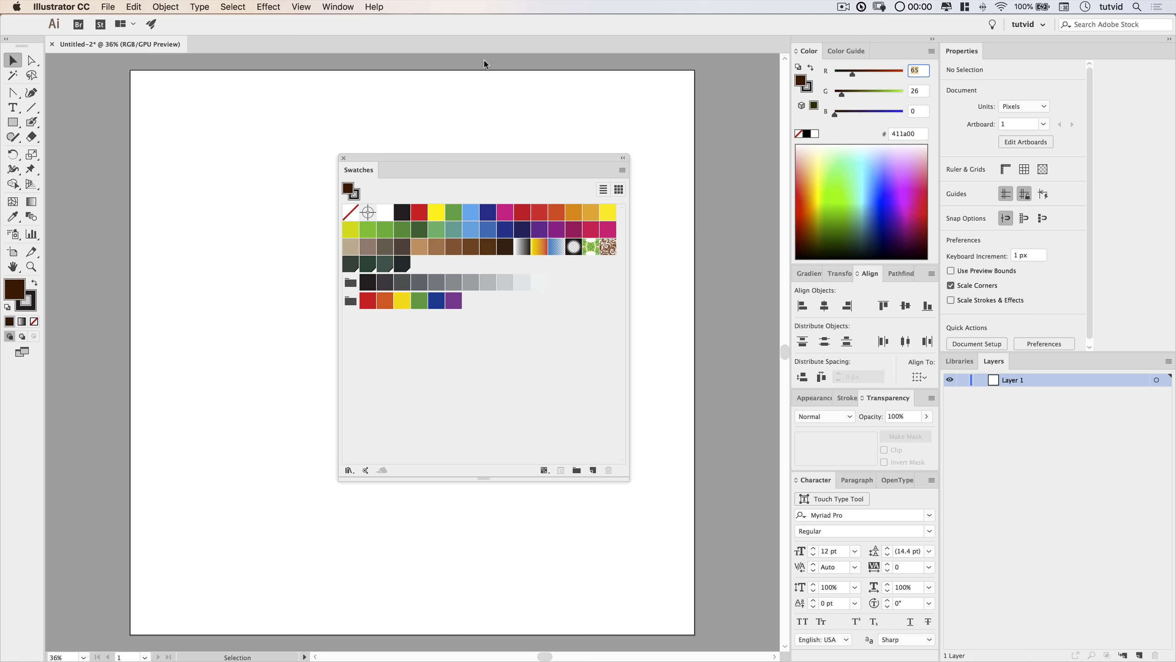
left_click(592, 470)
left_click(547, 425)
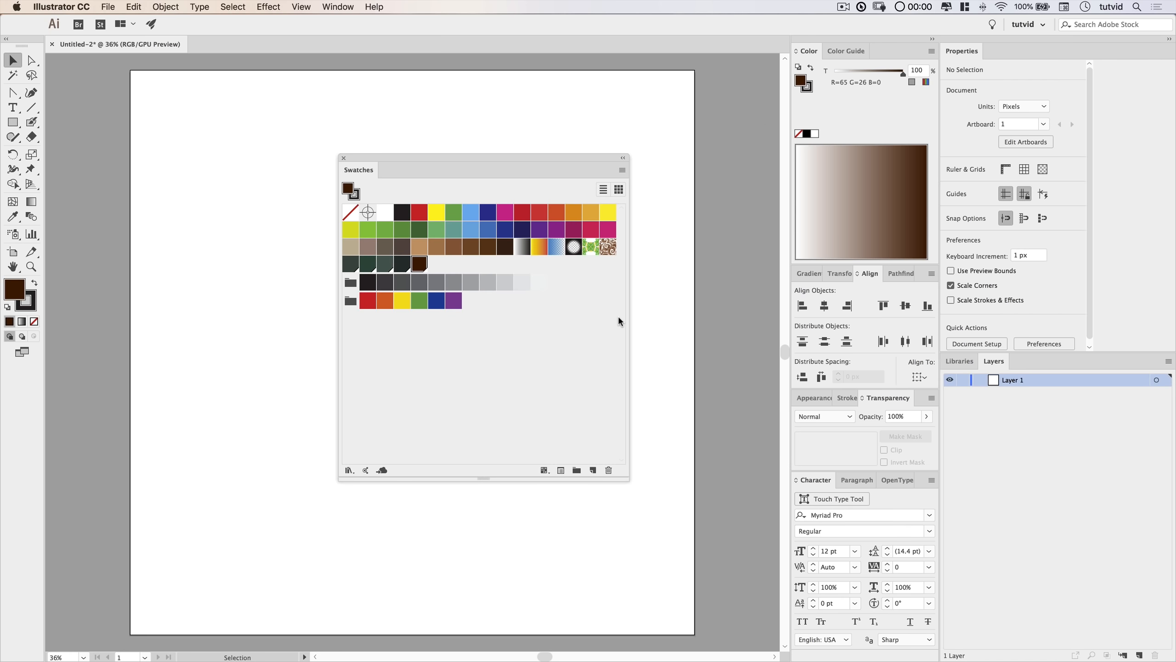
Set the fill to white, change it to hex dcc35d, and save that color as a new global swatch.
left_click(815, 134)
left_click(900, 135)
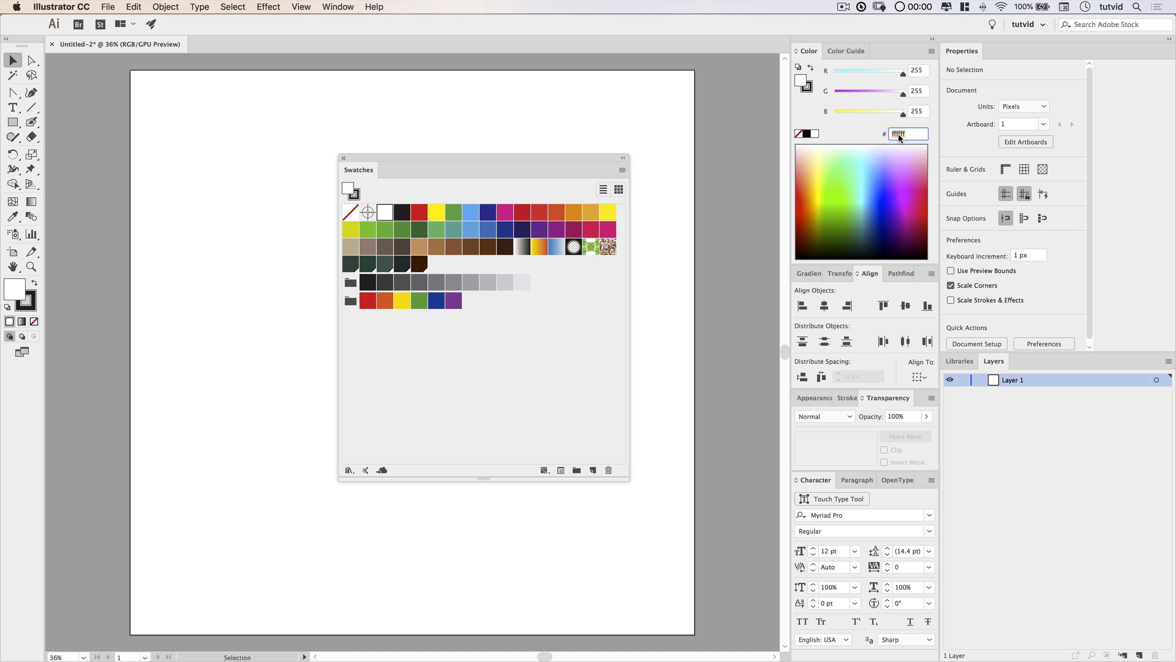
type("dcc35d")
key("Return")
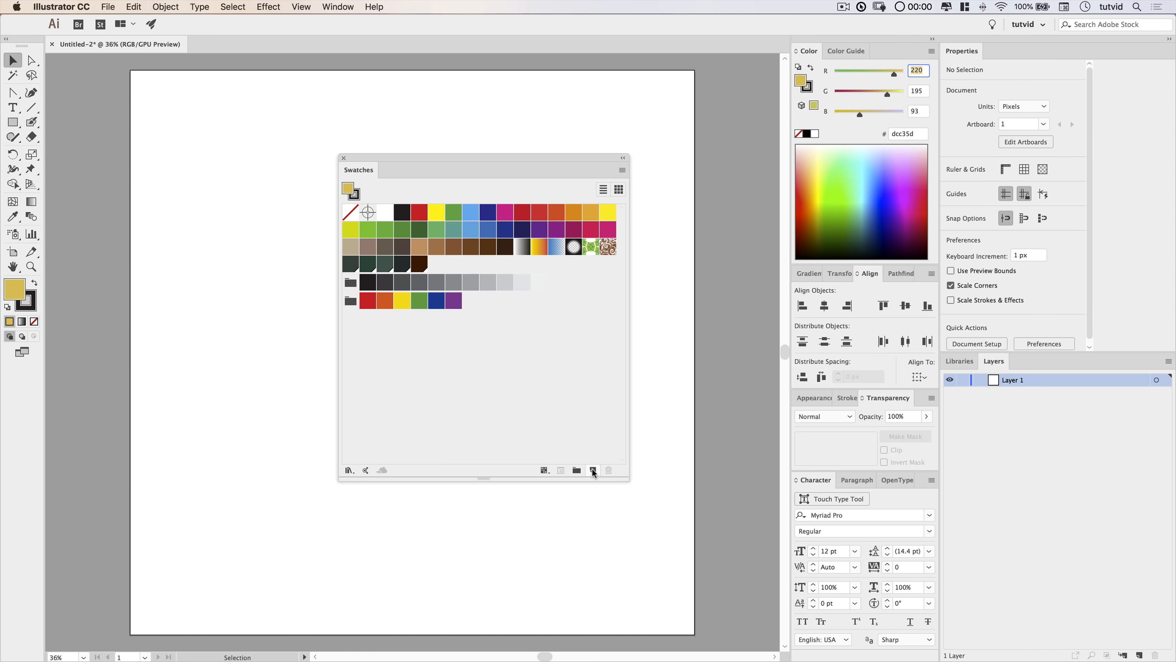
left_click(592, 470)
left_click(549, 425)
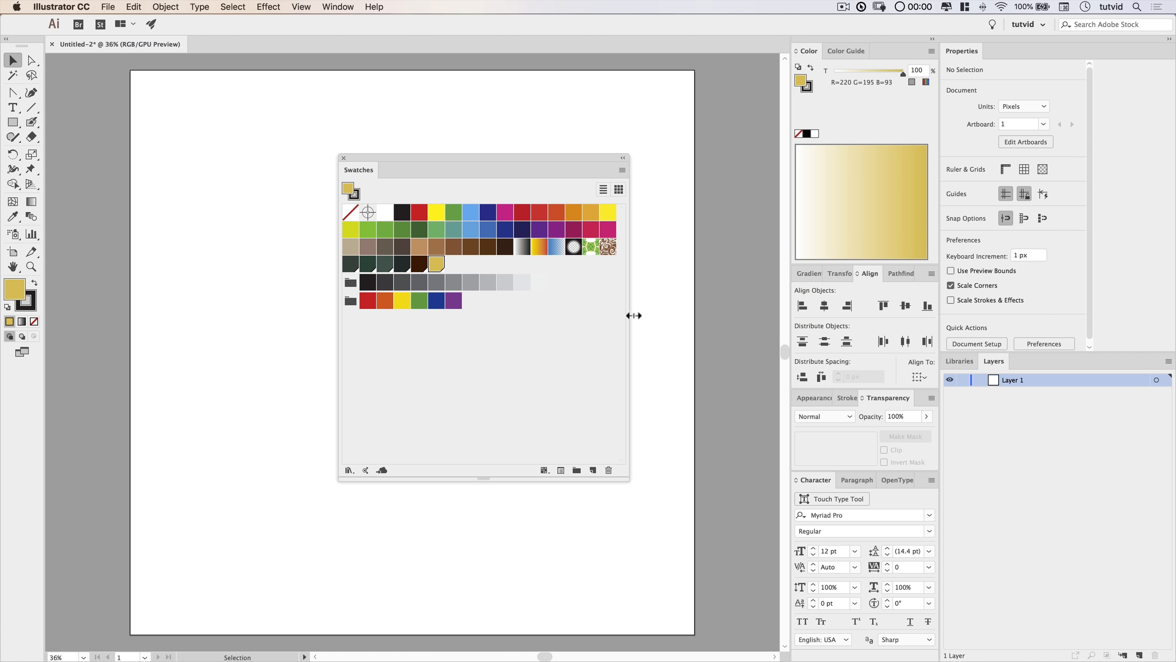
Save hex color ccc78f as a new global swatch and move the Swatches panel back to the artboard's lower-left corner.
key("d")
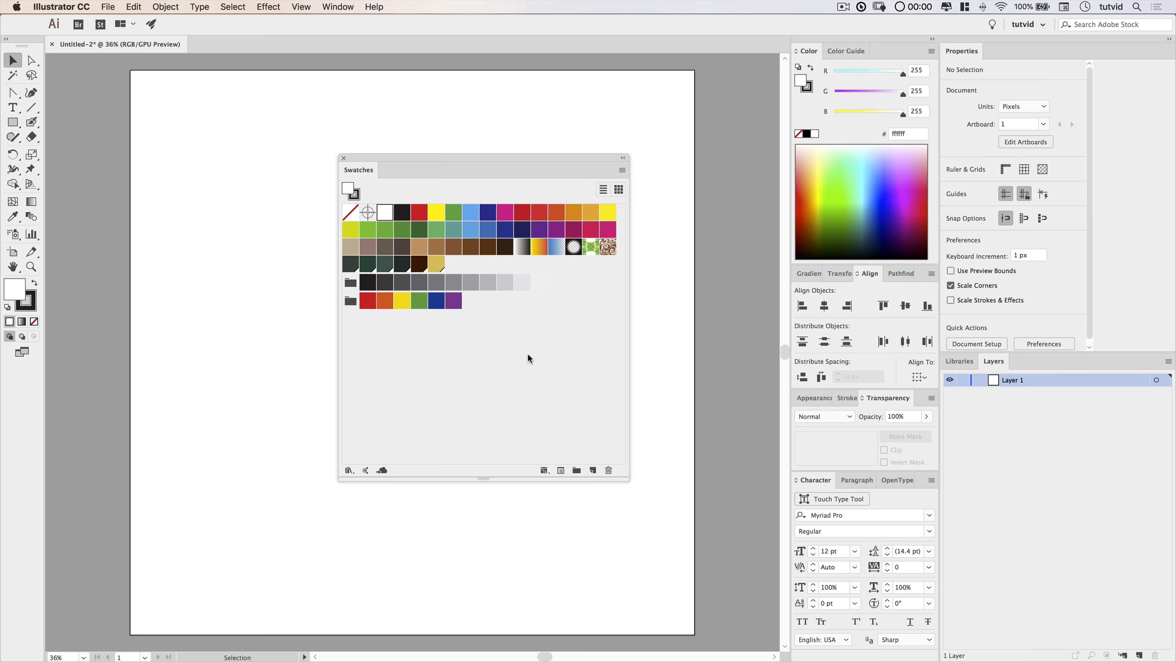
left_click(898, 132)
type("ccc78f")
key("Tab")
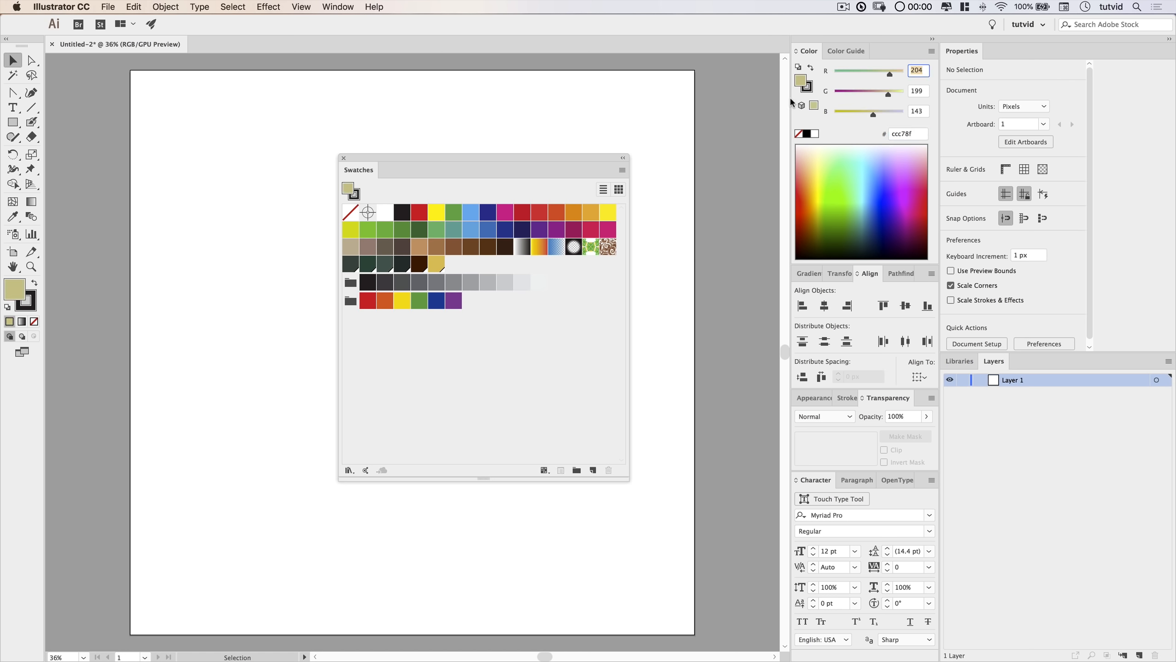
left_click(594, 470)
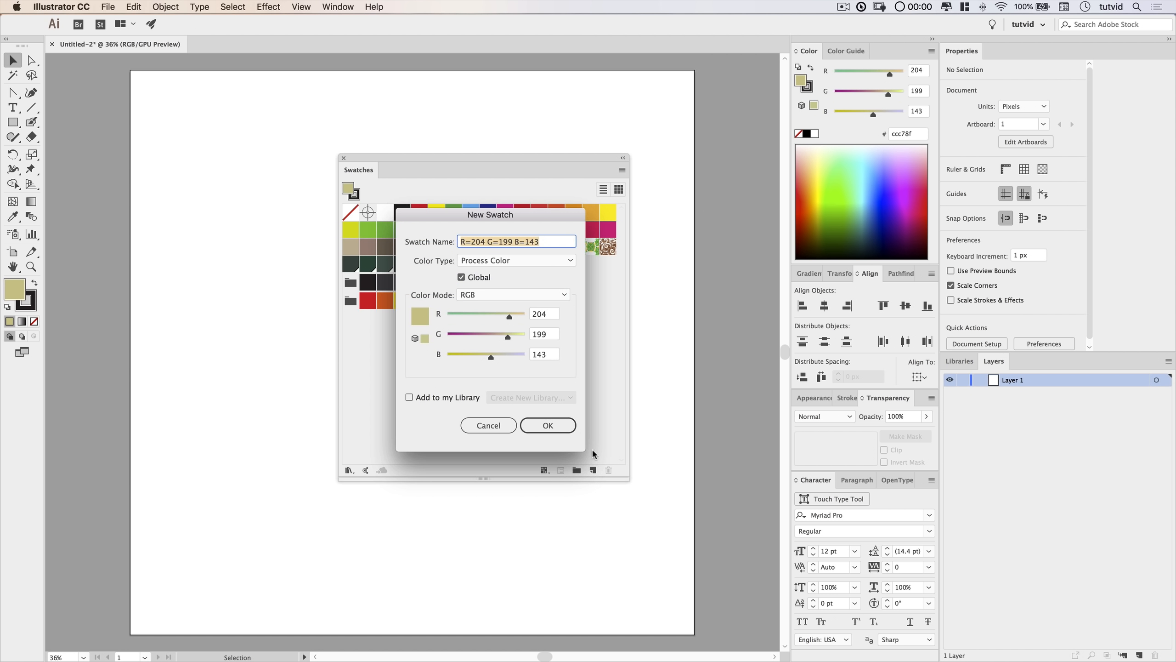
left_click(546, 423)
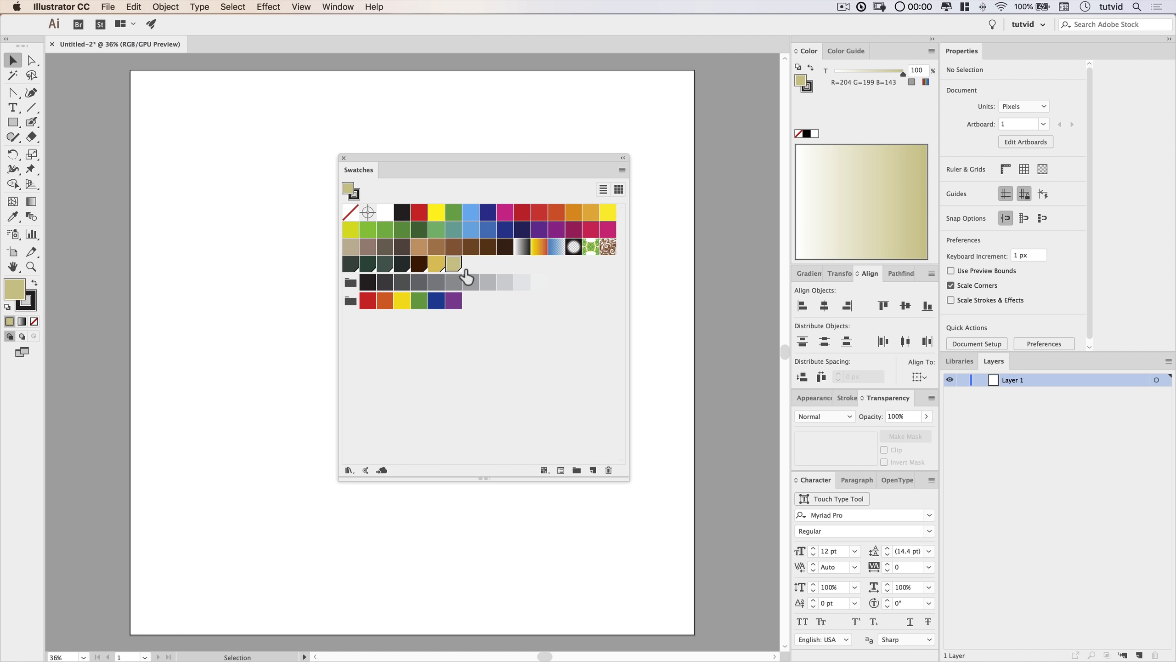
left_click_drag(469, 157, 181, 441)
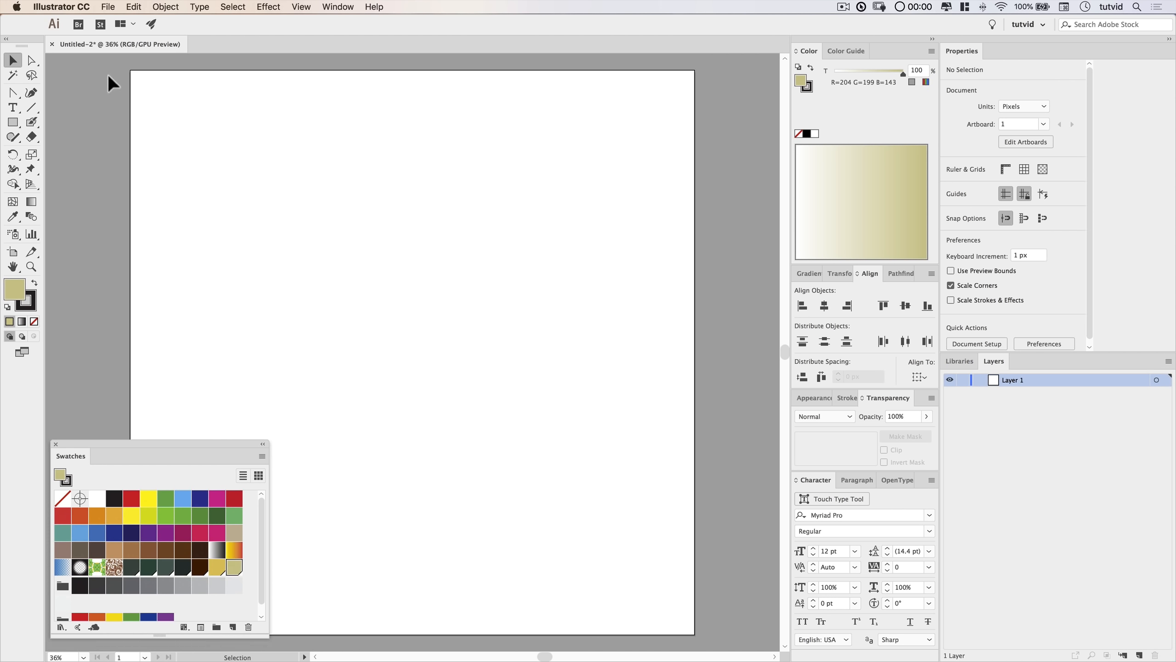
Create a 2560 by 2560 px rectangle on the artboard with the Rectangle tool.
left_click(13, 122)
left_click(355, 236)
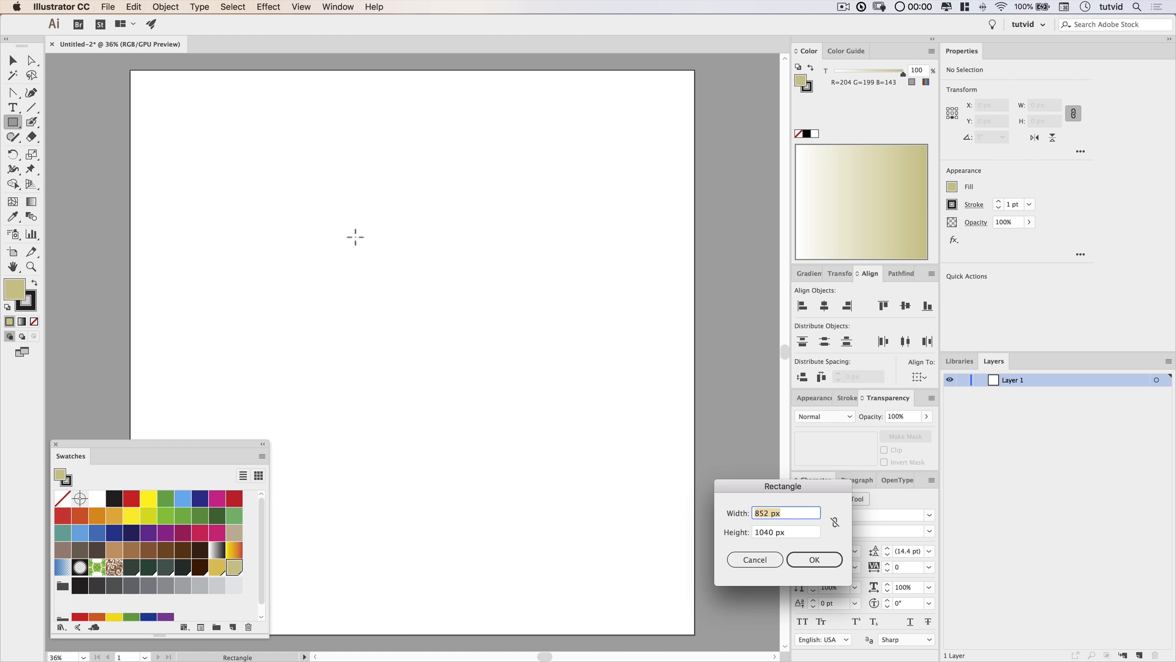
left_click_drag(800, 486, 530, 341)
type("2560")
key("Tab")
type("25")
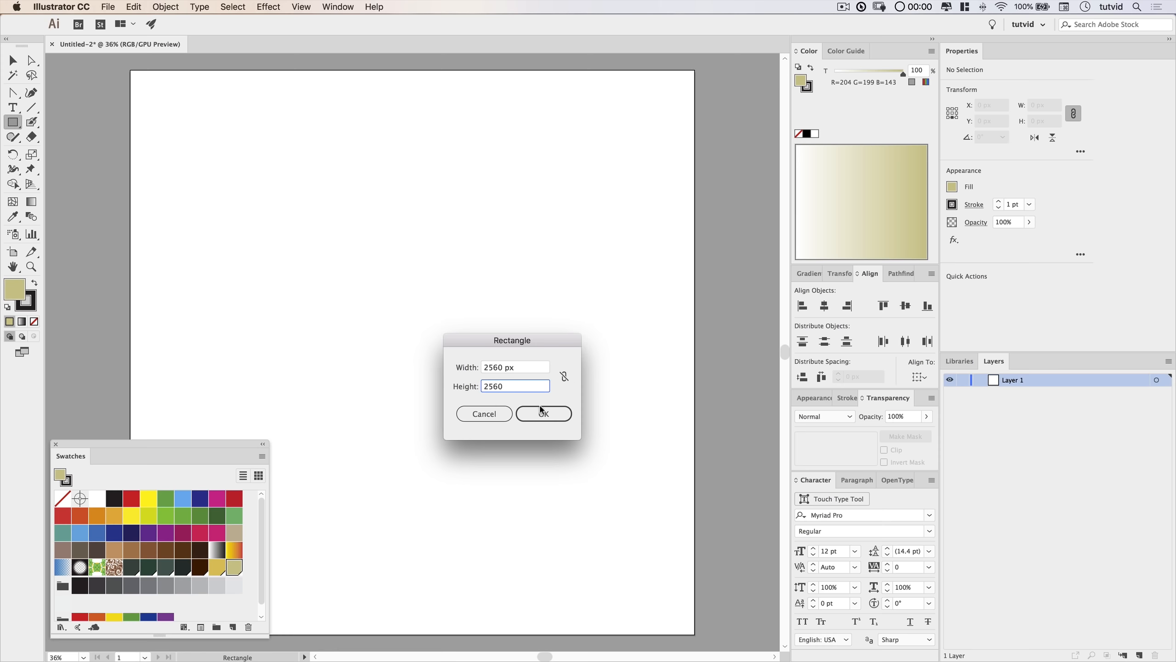
left_click(540, 409)
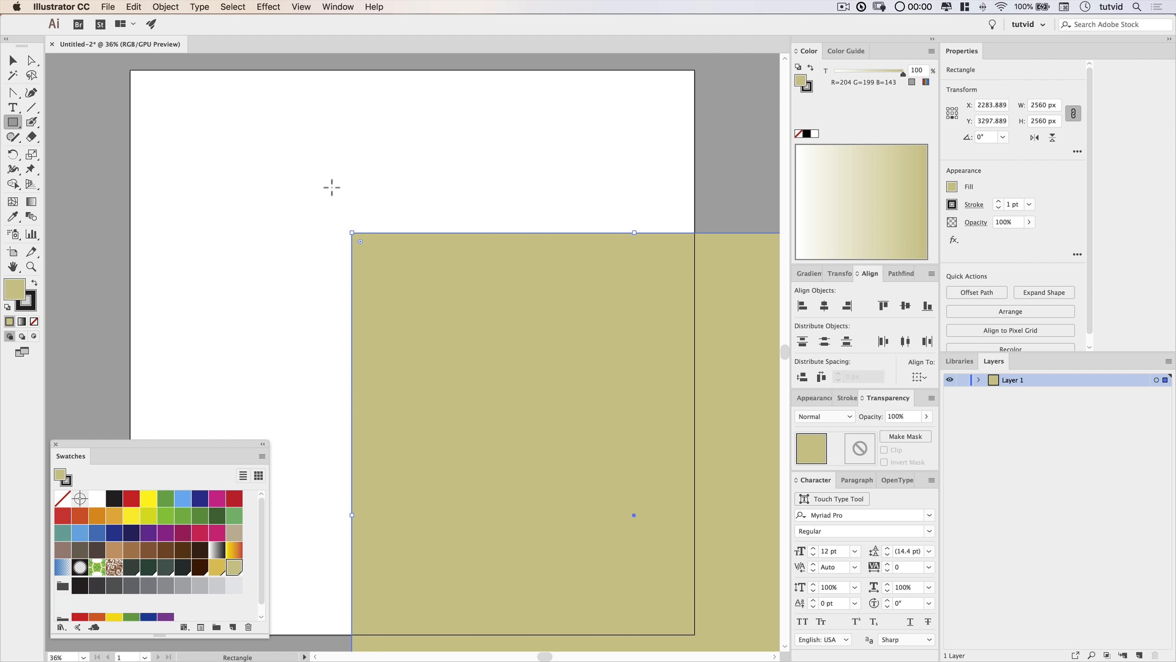
Move the square up and to the left, to about X 1556 px, Y 2751 px, and deselect it.
left_click(13, 60)
left_click_drag(511, 378, 348, 253)
left_click(114, 139)
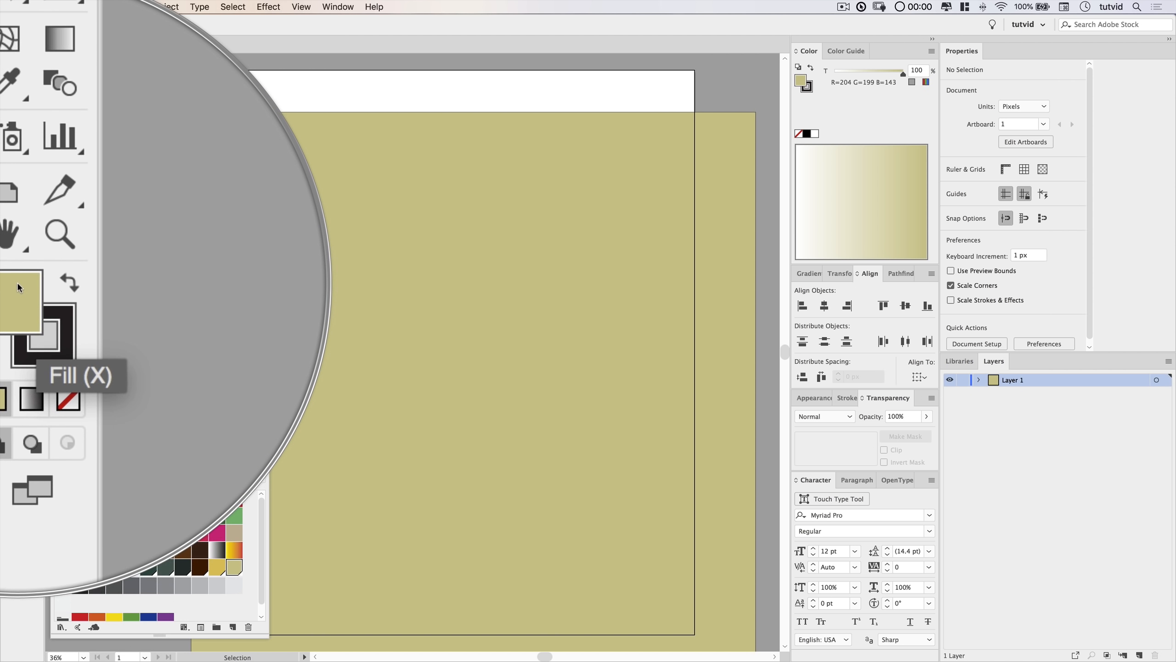
Select the square and set its stroke color to None.
left_click(402, 177)
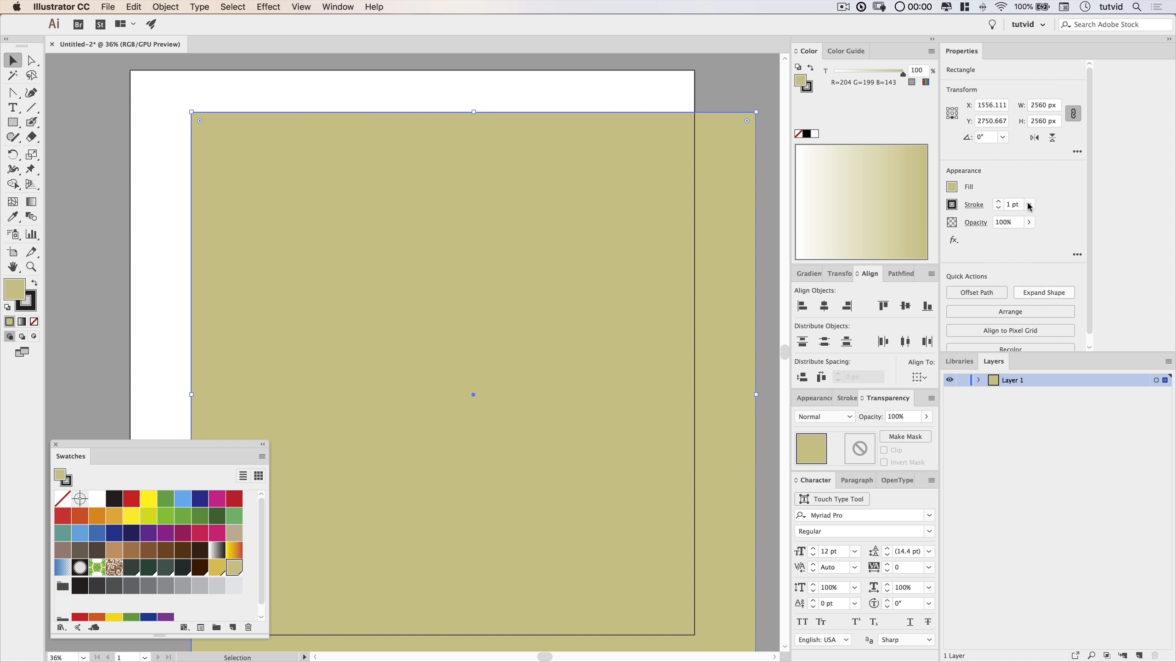
left_click(975, 206)
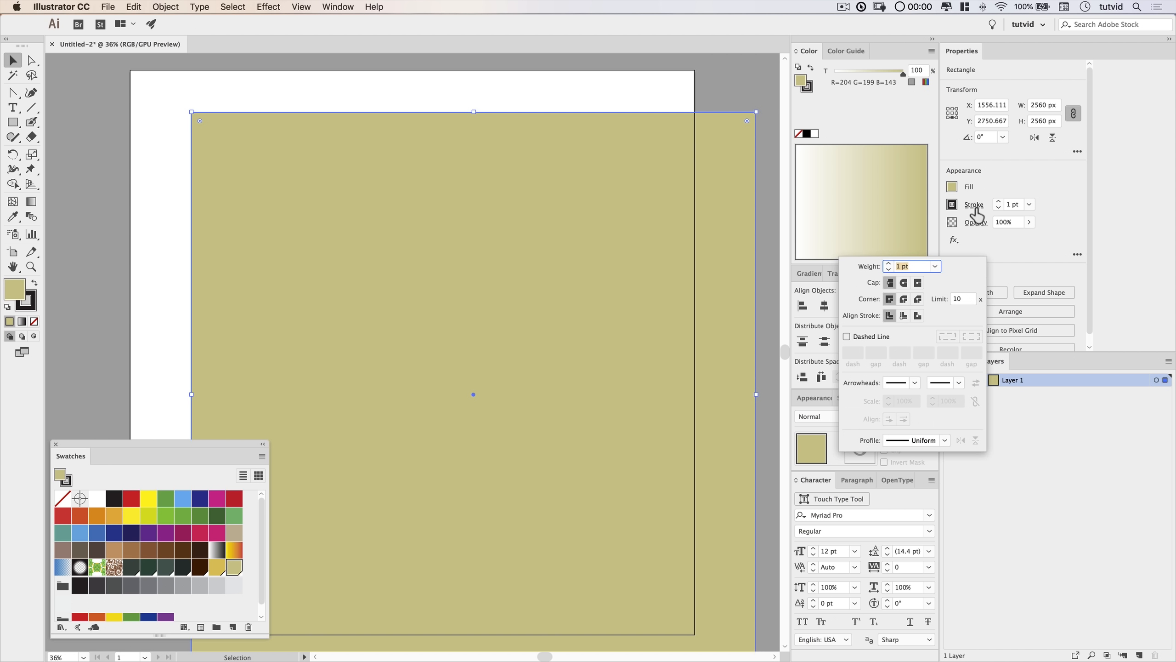
left_click(953, 205)
left_click(953, 204)
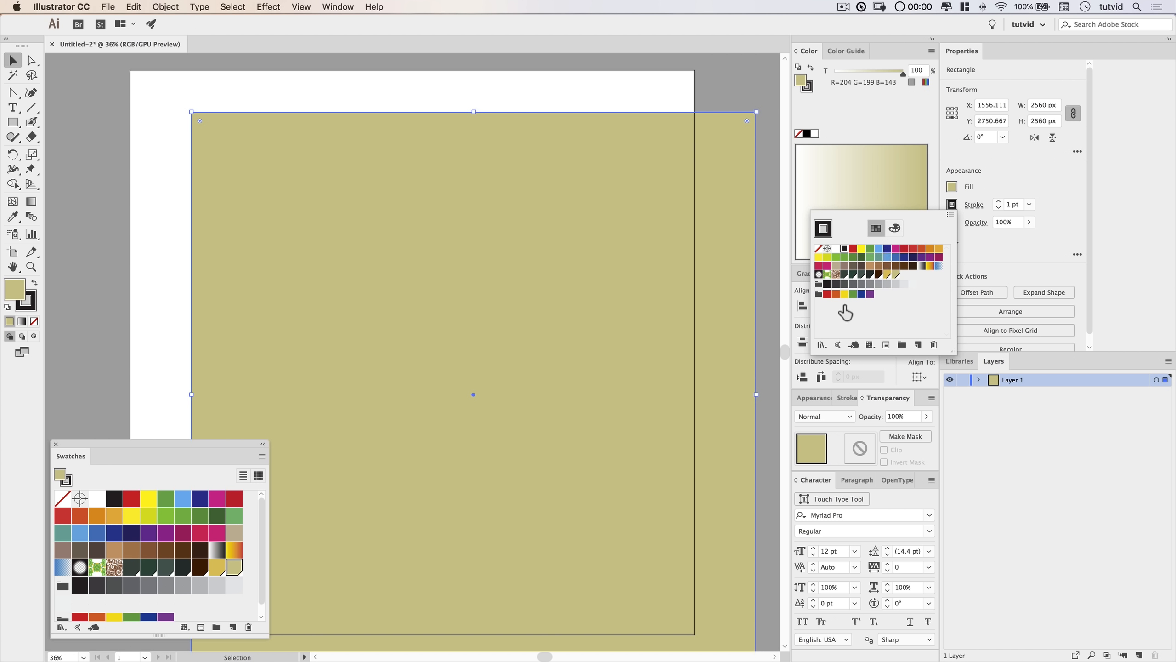
left_click(819, 250)
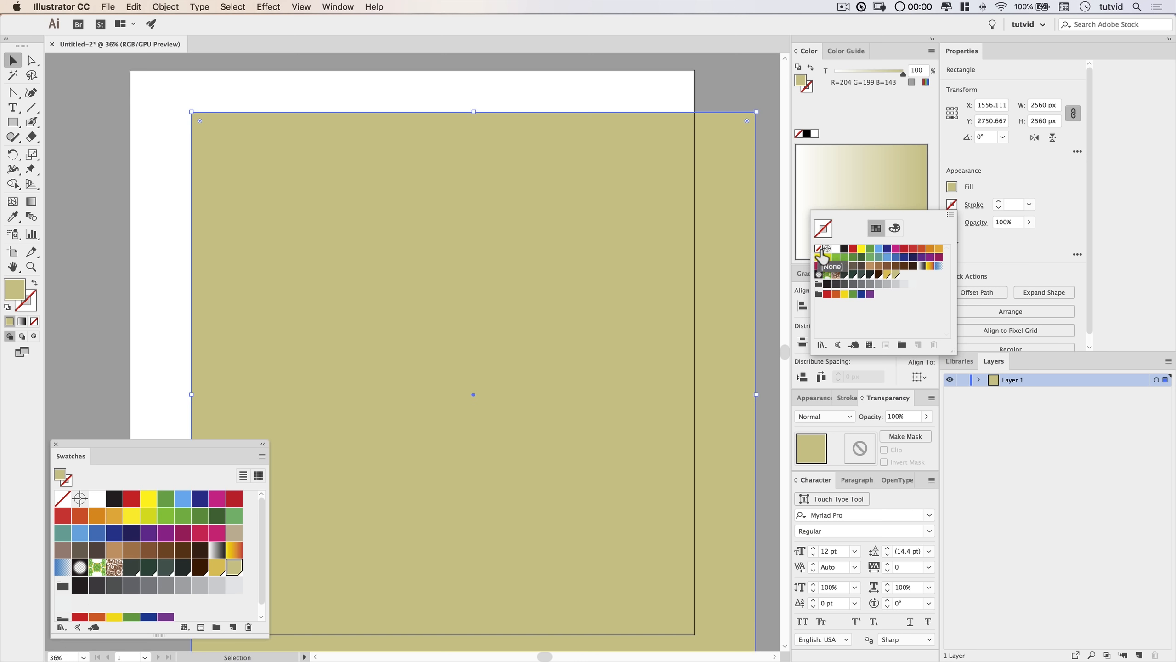
Fill the square with the White, Black gradient swatch.
left_click(953, 187)
left_click(953, 187)
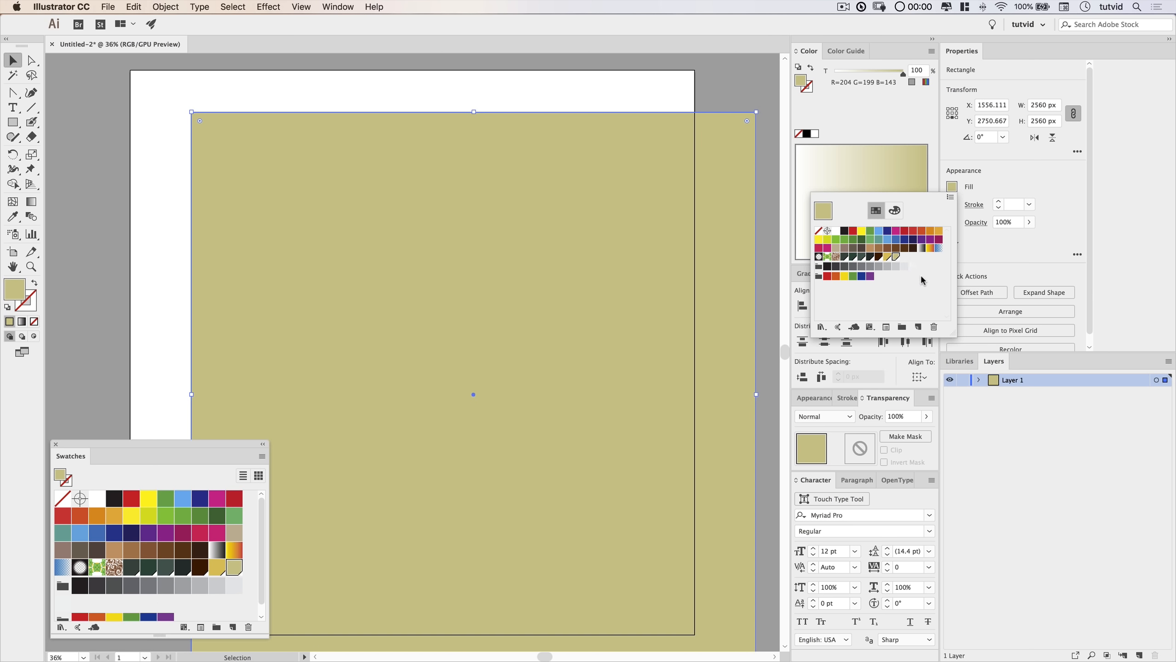
left_click(923, 249)
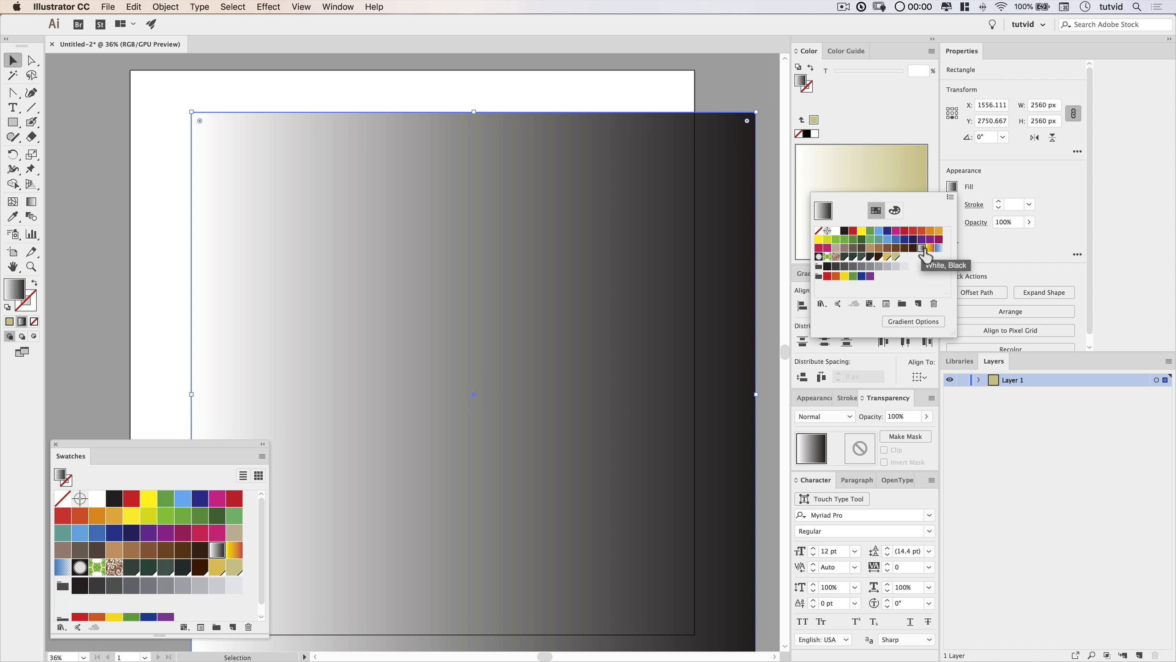
left_click(1003, 246)
Recolor the square's gradient with swatches, using R=63 G=74 B=69 for the starting stop and R=44 G=76 B=64 for the ending stop.
left_click(340, 7)
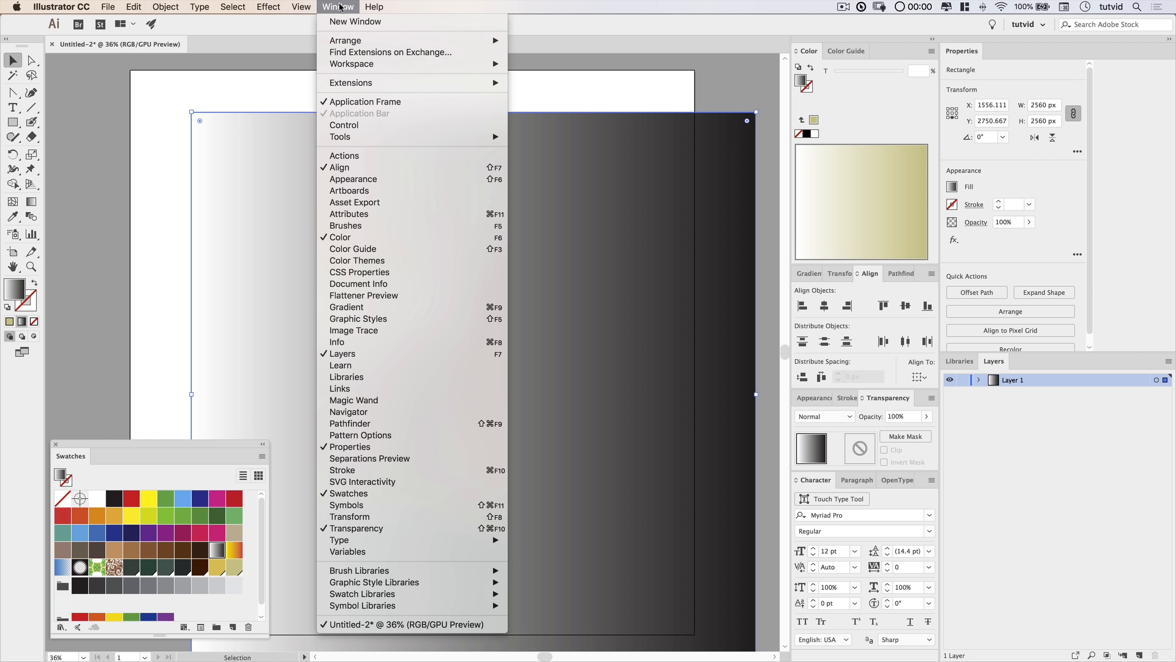
left_click(509, 308)
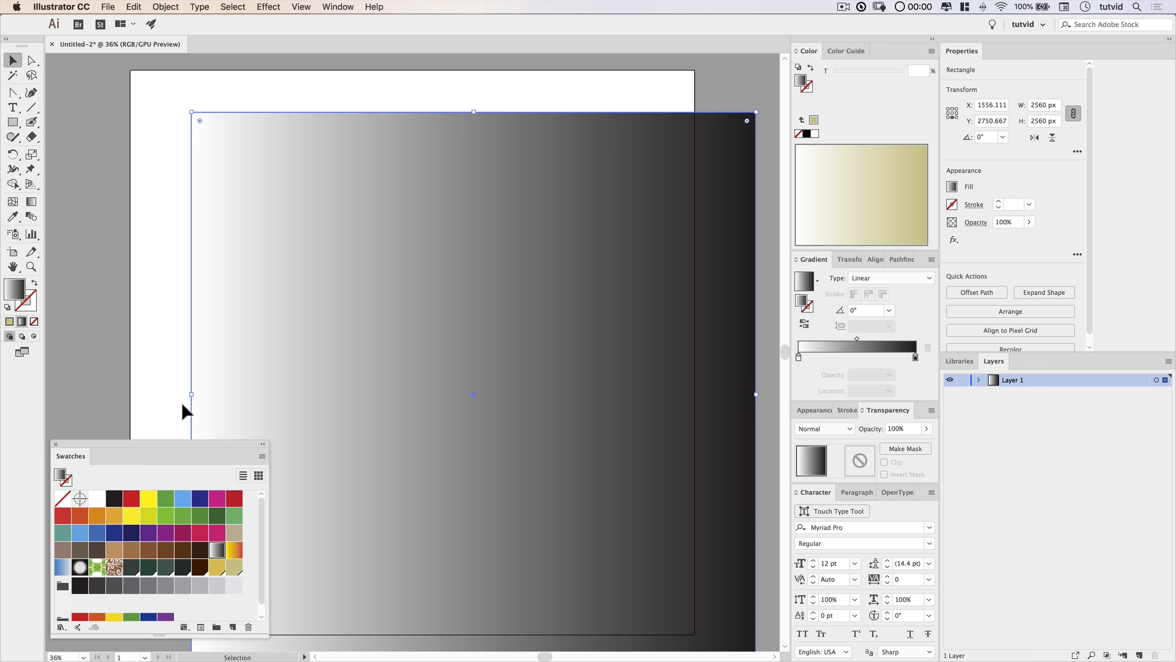
left_click_drag(191, 451, 683, 225)
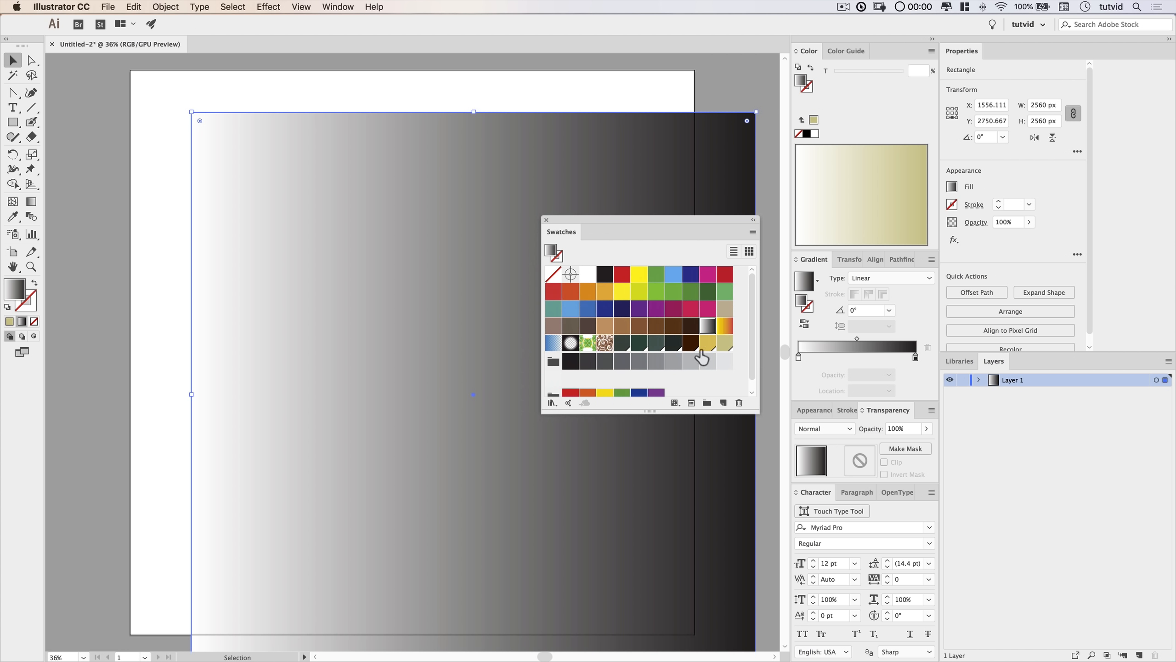
left_click(627, 345)
left_click_drag(627, 352, 798, 358)
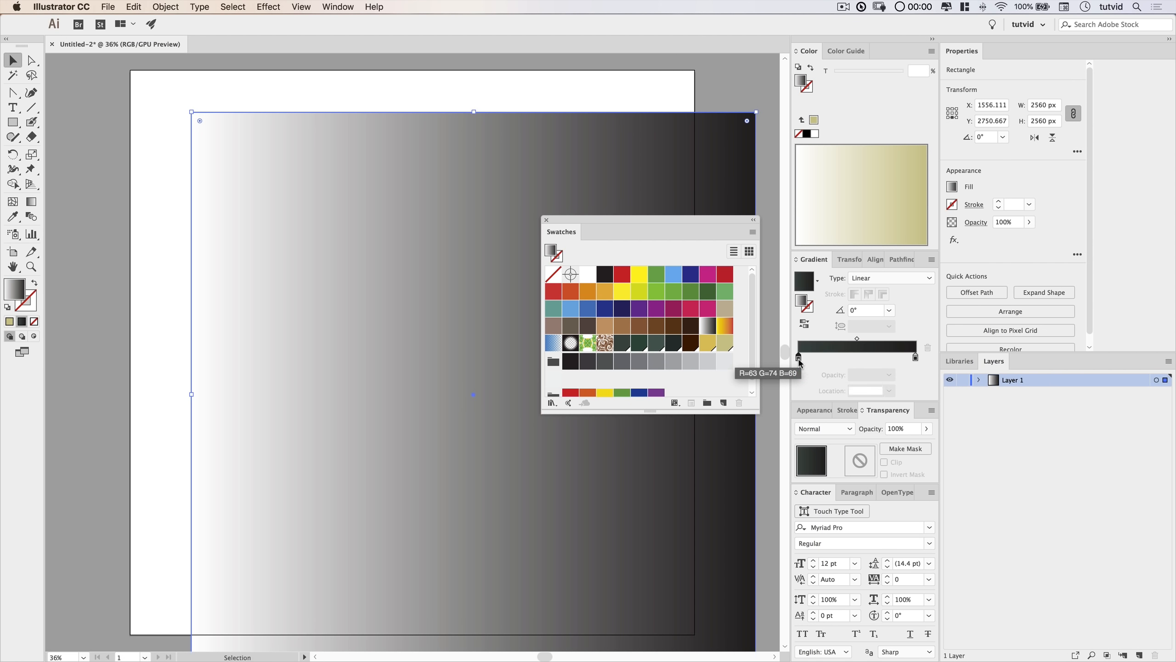
left_click_drag(641, 353, 915, 357)
left_click_drag(693, 224, 169, 446)
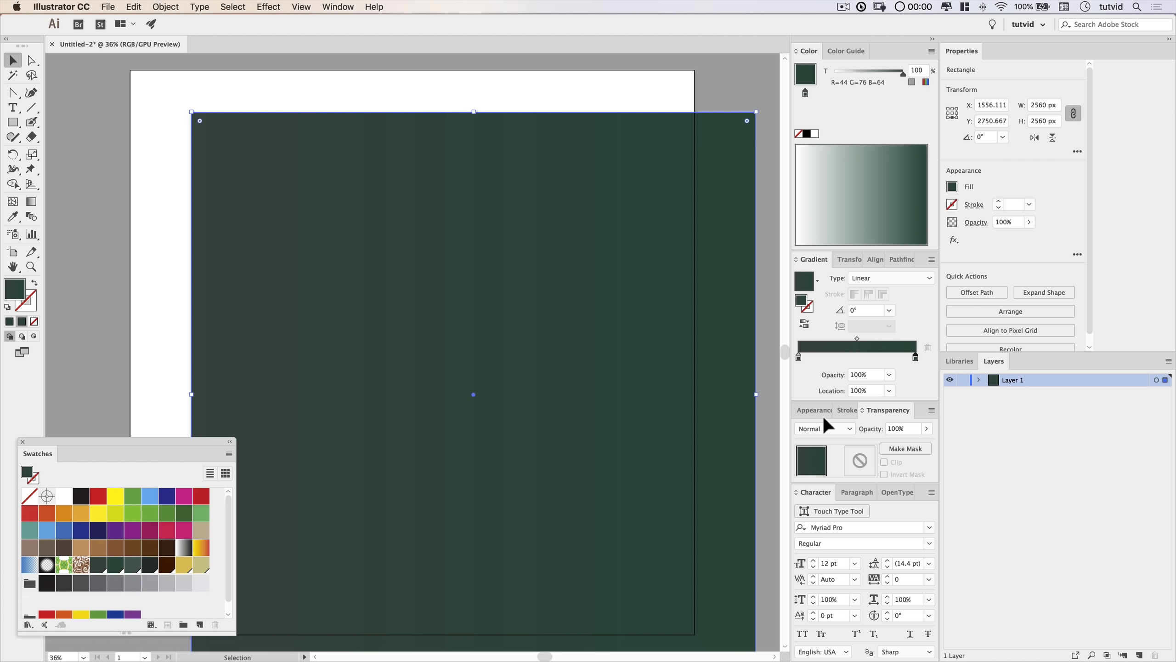
Set the square's gradient angle to 90° and shift the gradient midpoint to about 75.66%.
left_click(865, 310)
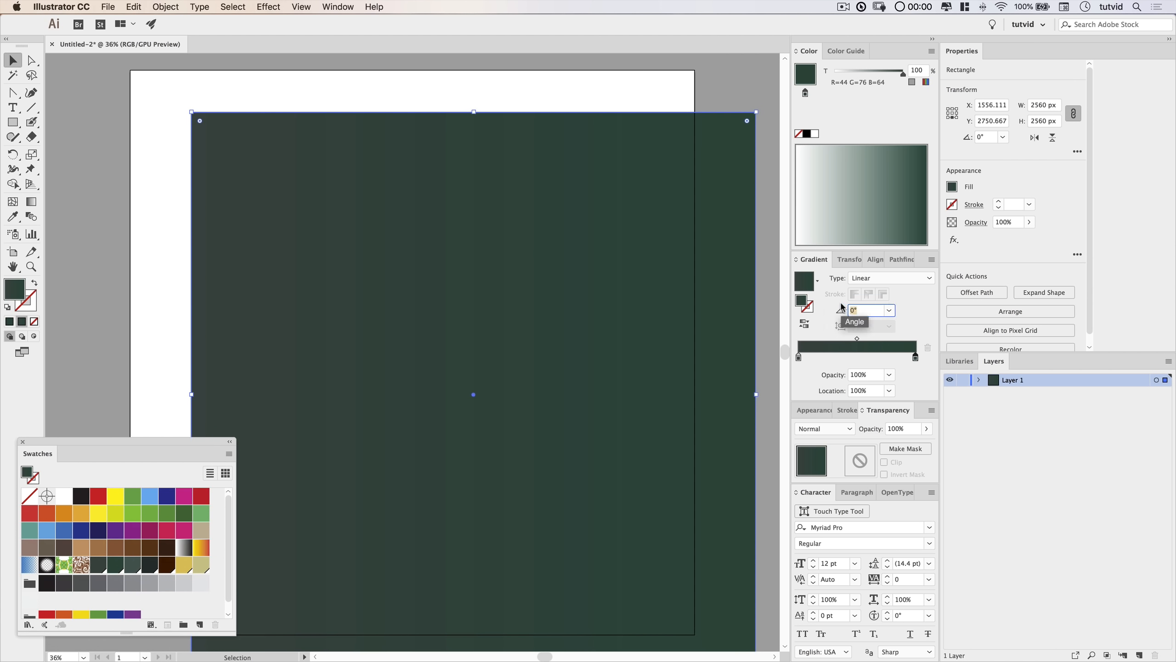
type("90")
key("Tab")
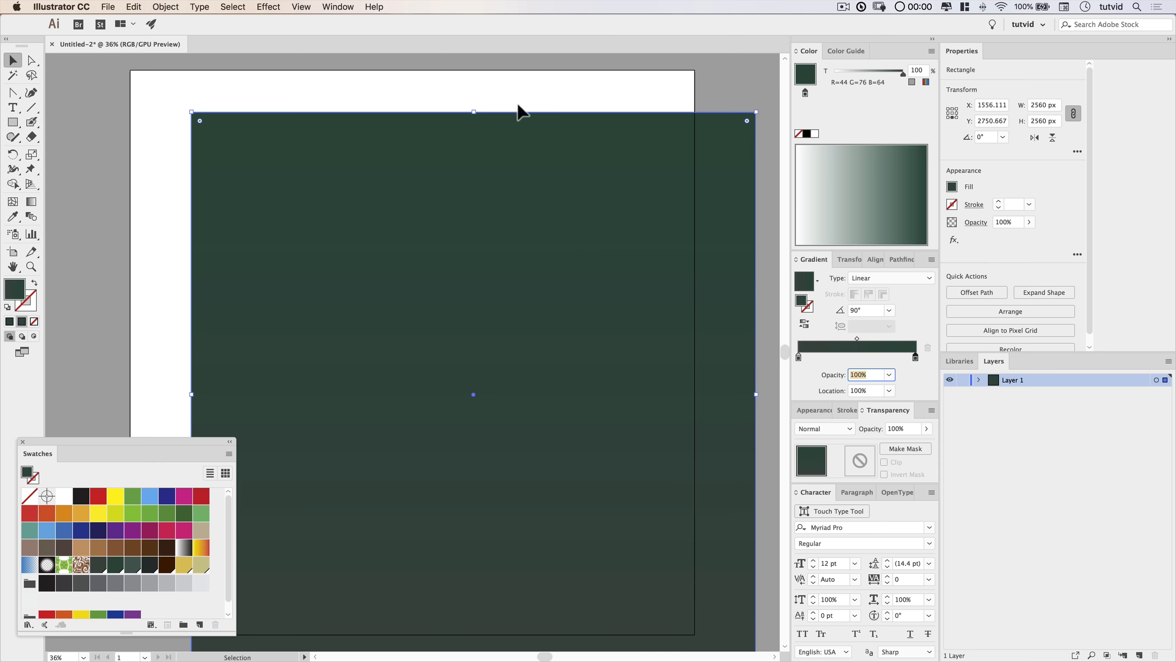
left_click_drag(579, 274, 546, 246)
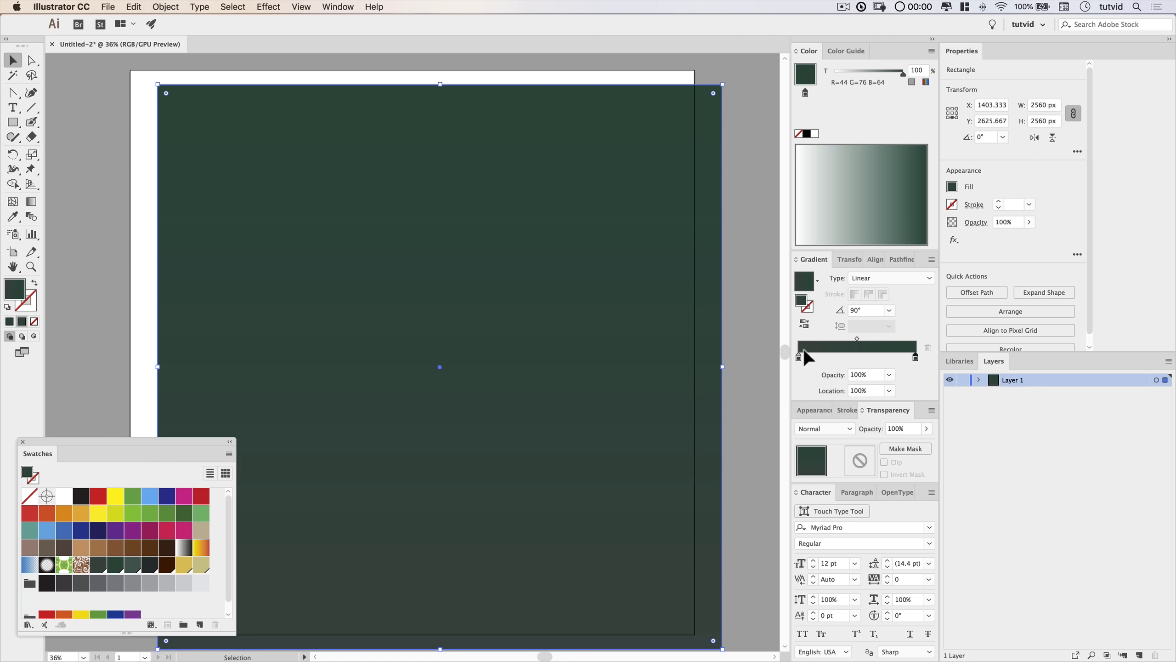
left_click_drag(857, 342, 889, 343)
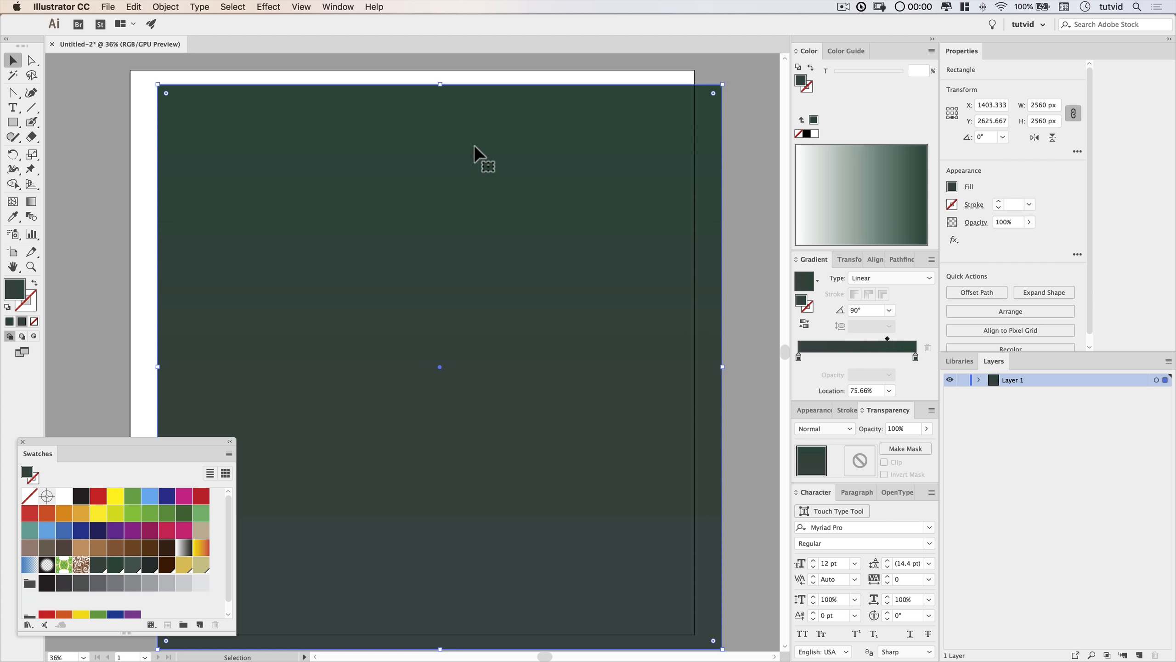
Align the square to the artboard, centering it both horizontally and vertically.
left_click(325, 8)
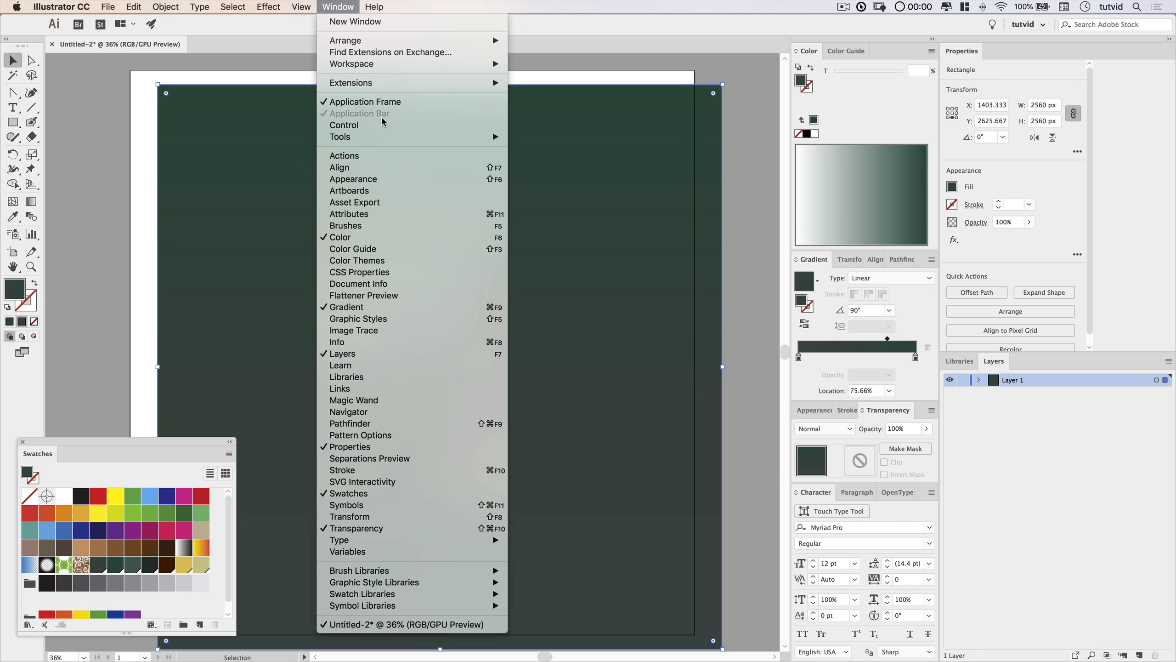
left_click(355, 167)
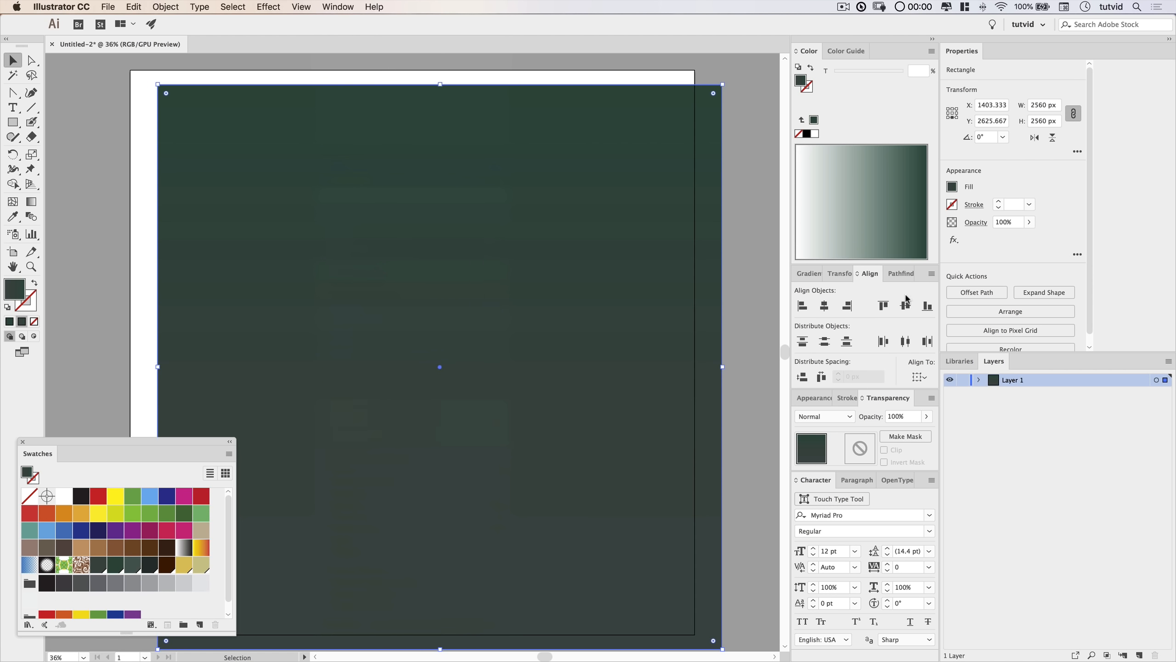
left_click(920, 376)
left_click(949, 420)
left_click(824, 306)
left_click(905, 306)
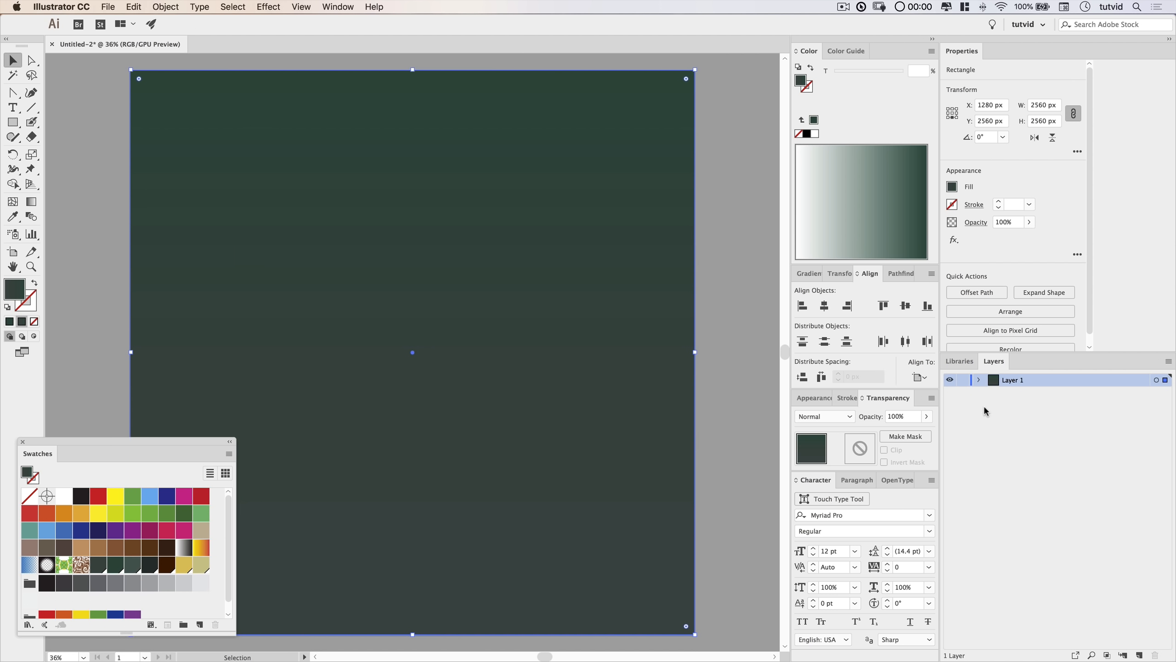
Create a 2560 by 650 px rectangle and align it to the artboard's horizontal center and bottom edge.
left_click(980, 379)
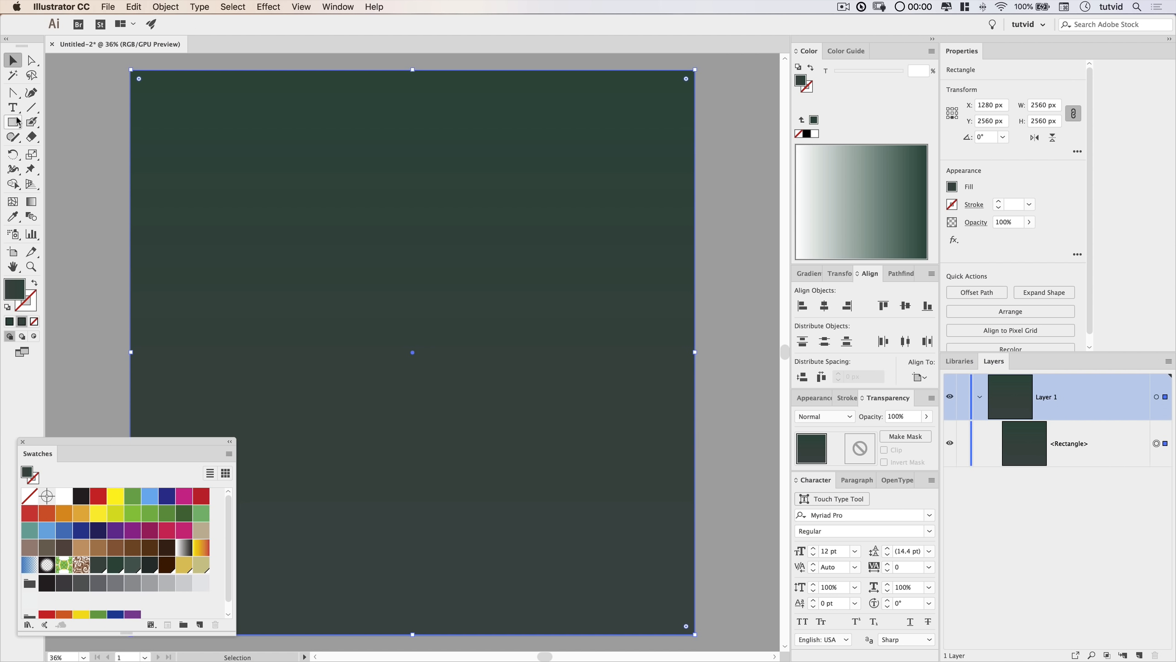
left_click(13, 122)
left_click(442, 318)
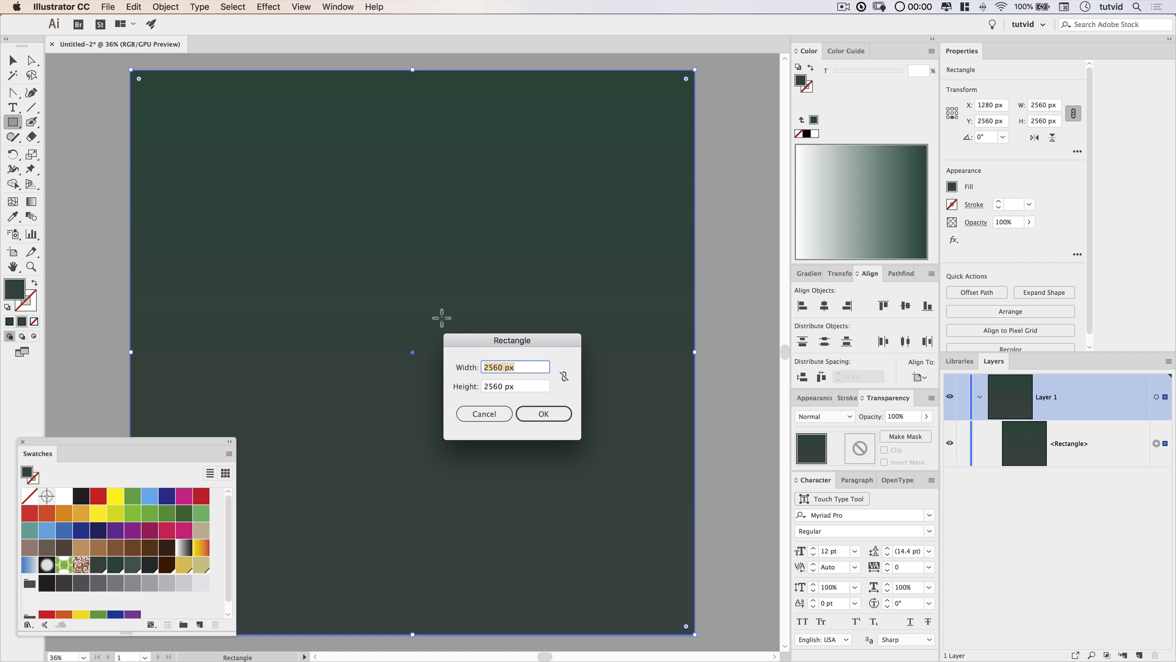
left_click(509, 368)
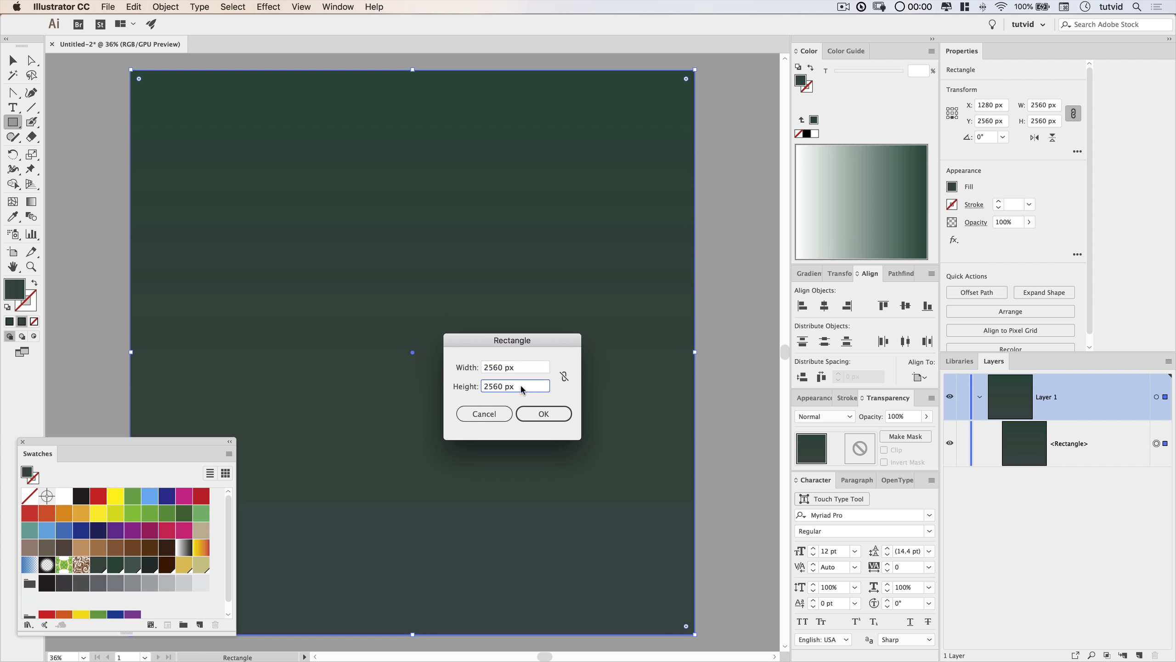
left_click_drag(522, 389, 424, 385)
type("650")
key("Tab")
left_click(544, 414)
key("v")
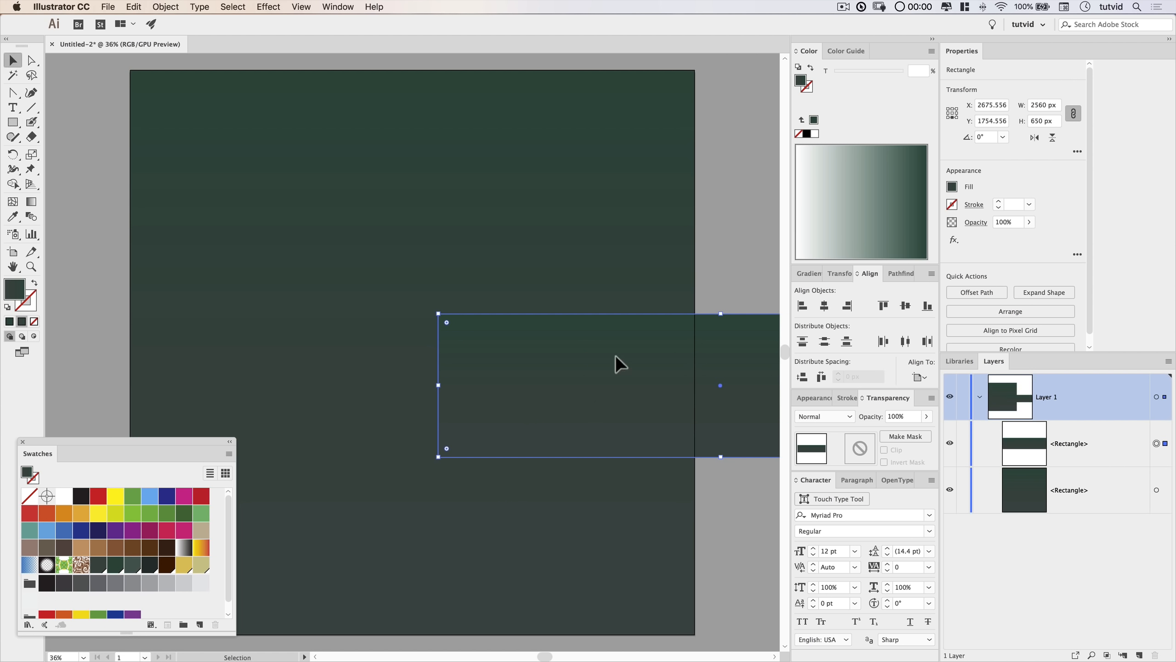
left_click(823, 307)
left_click(928, 307)
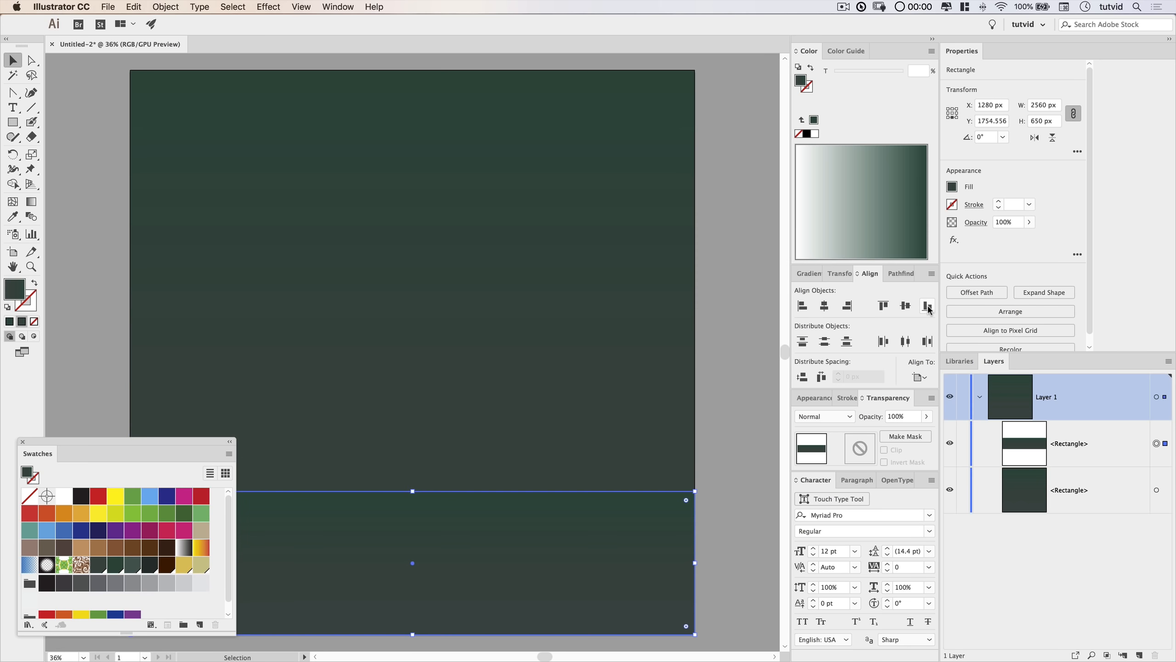
Fill the bottom rectangle with the solid R=75 G=91 B=85 swatch and deselect it.
left_click_drag(505, 515, 484, 230)
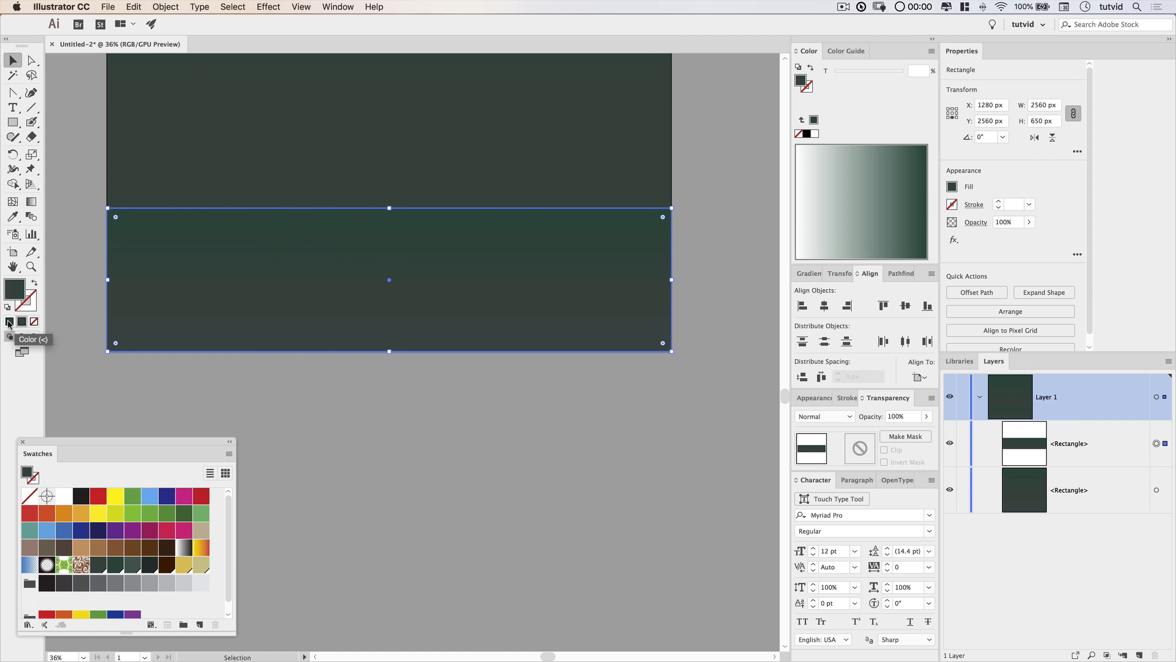
left_click(9, 325)
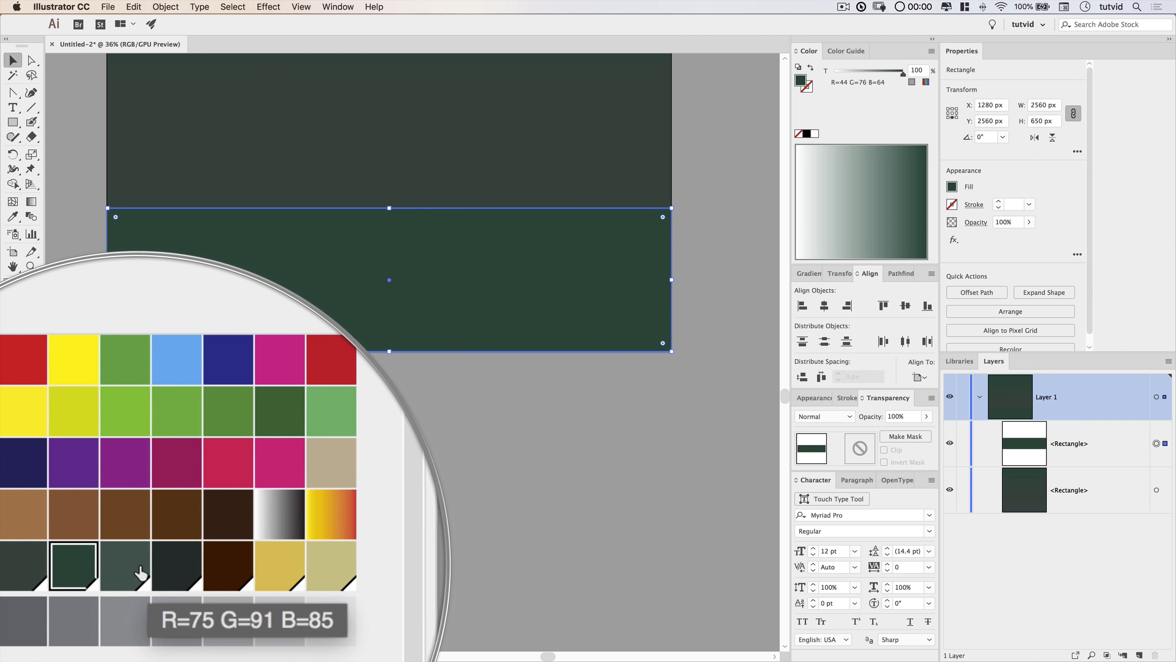
left_click(134, 564)
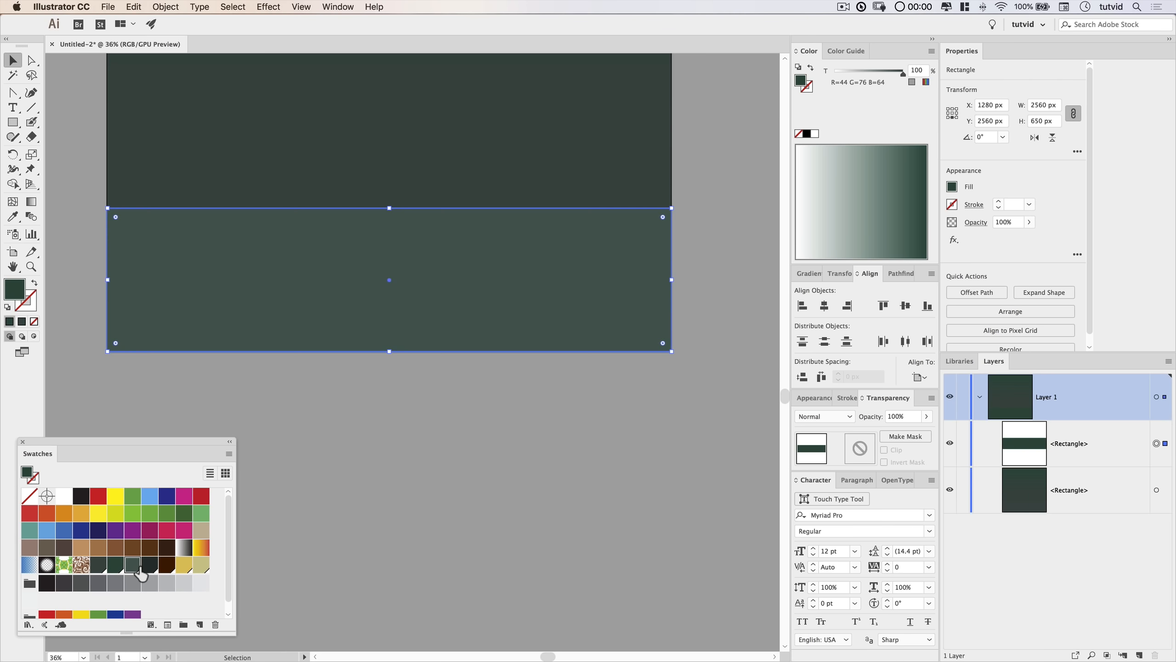
left_click(457, 478)
Duplicate the bottom rectangle in place by copying it and pasting it in front.
left_click_drag(511, 279, 493, 335)
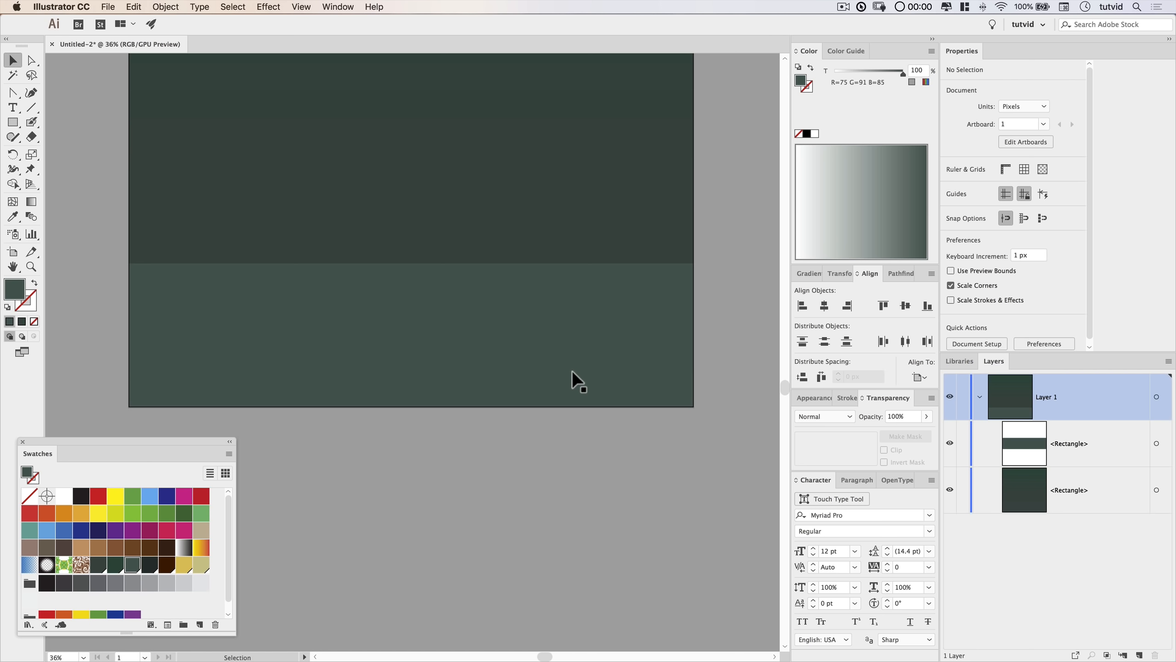
left_click(494, 313)
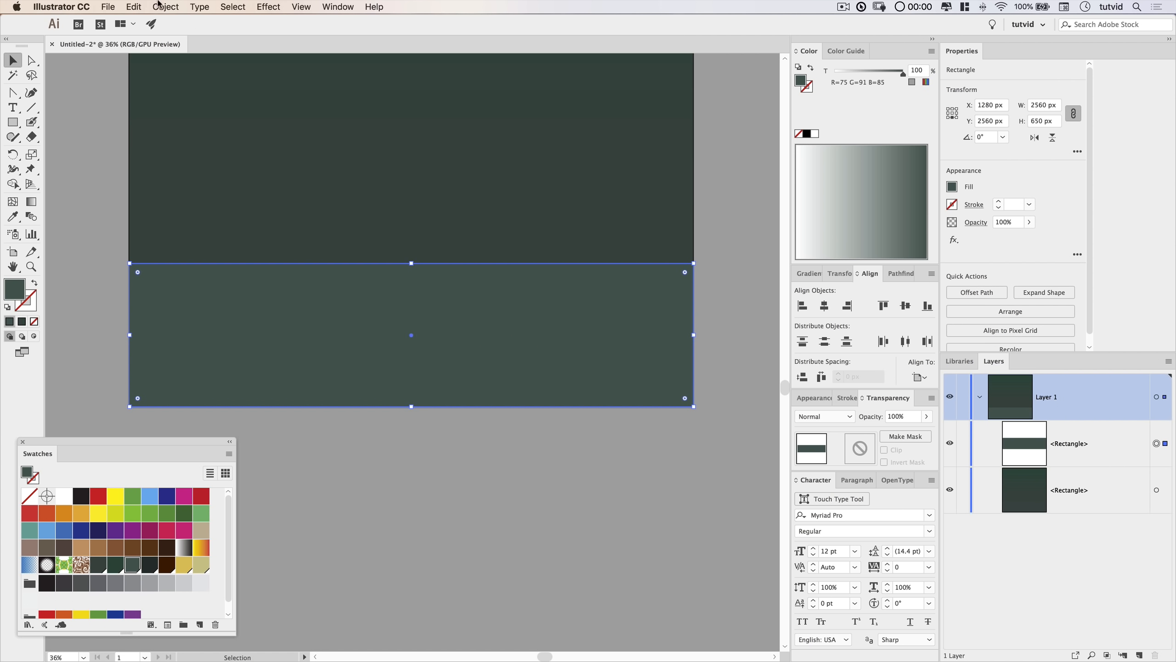
left_click(134, 7)
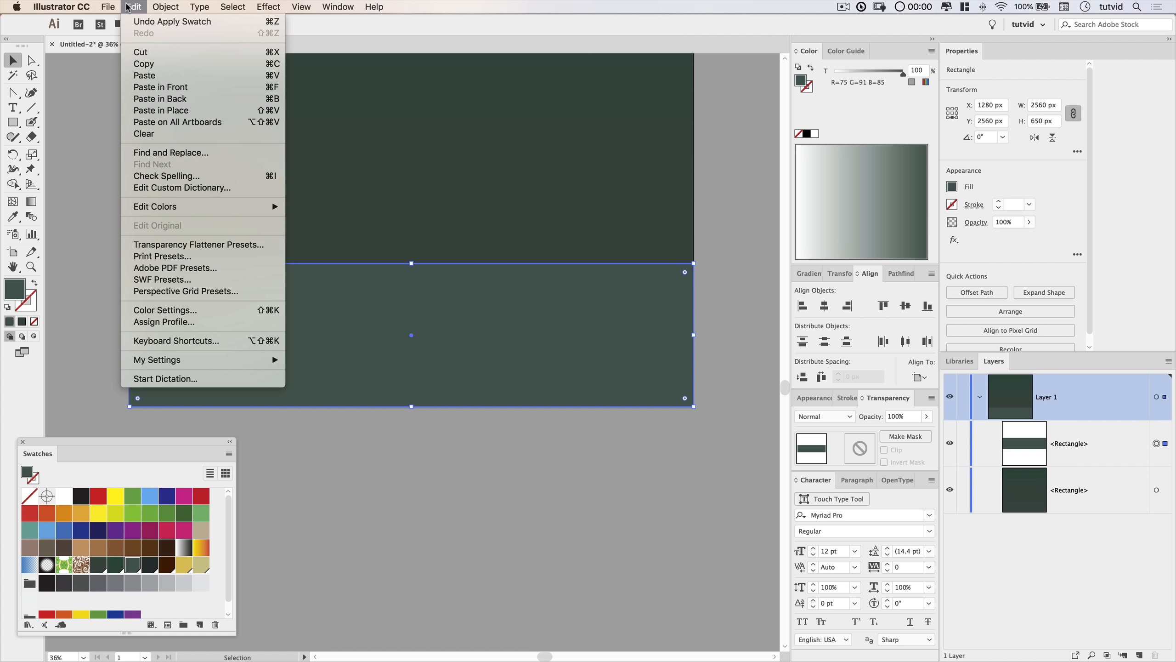
left_click(175, 88)
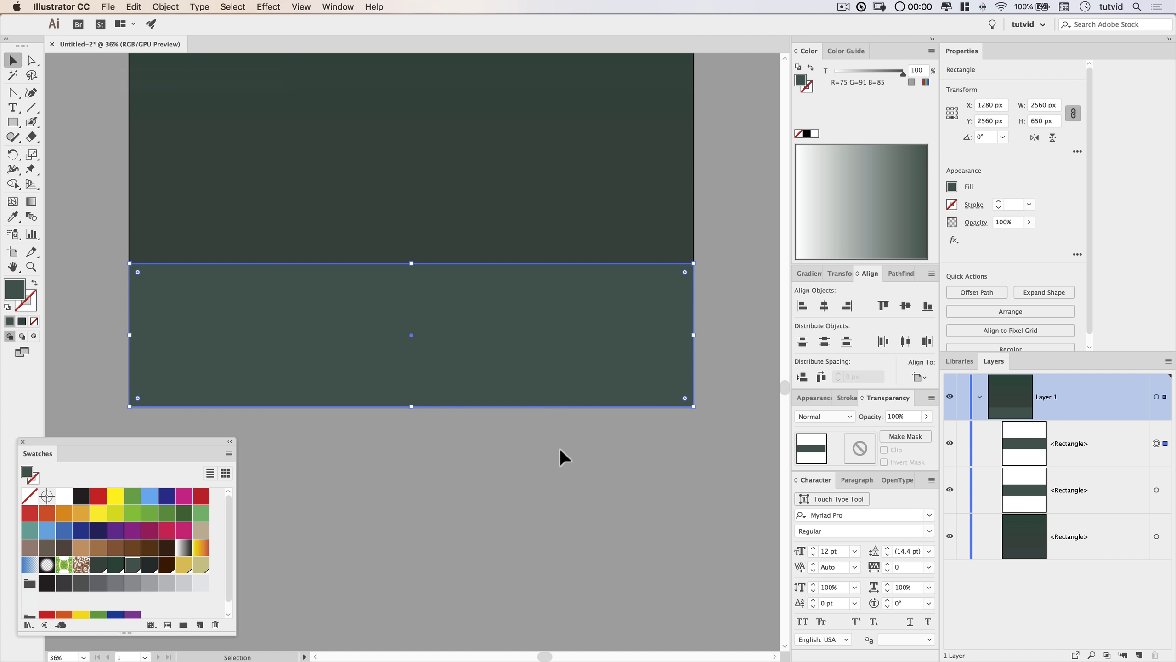
Apply a linear white-to-black gradient to the front copy and replace both stops with the R=41 G=48 B=45 swatch.
left_click(813, 274)
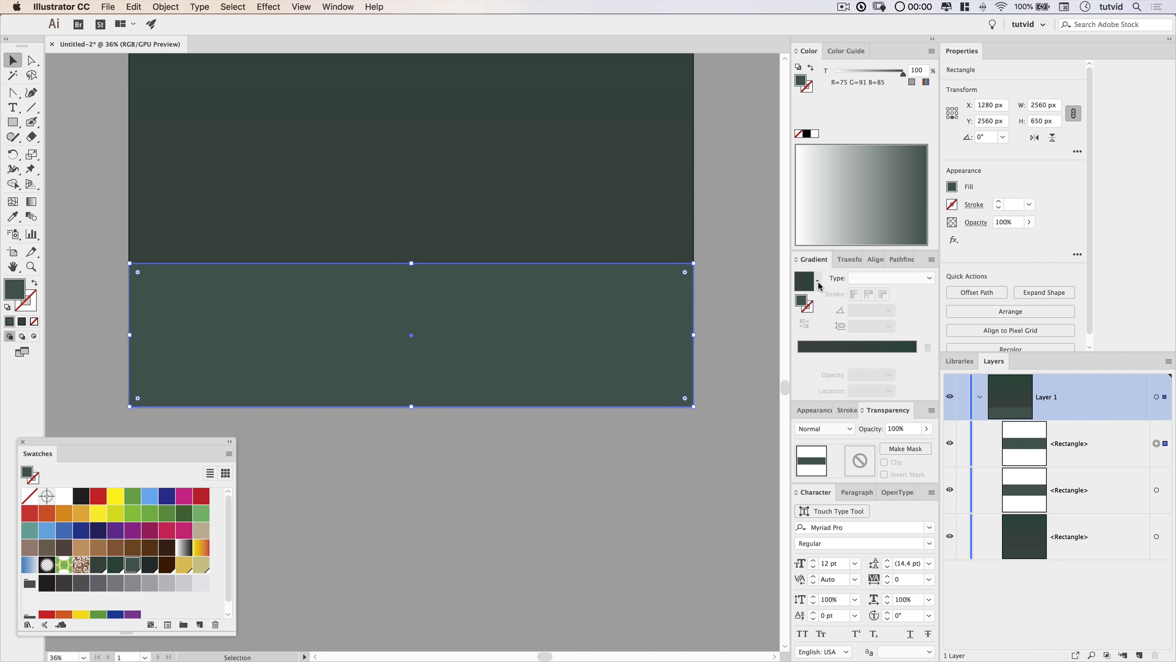
left_click(819, 283)
left_click(765, 306)
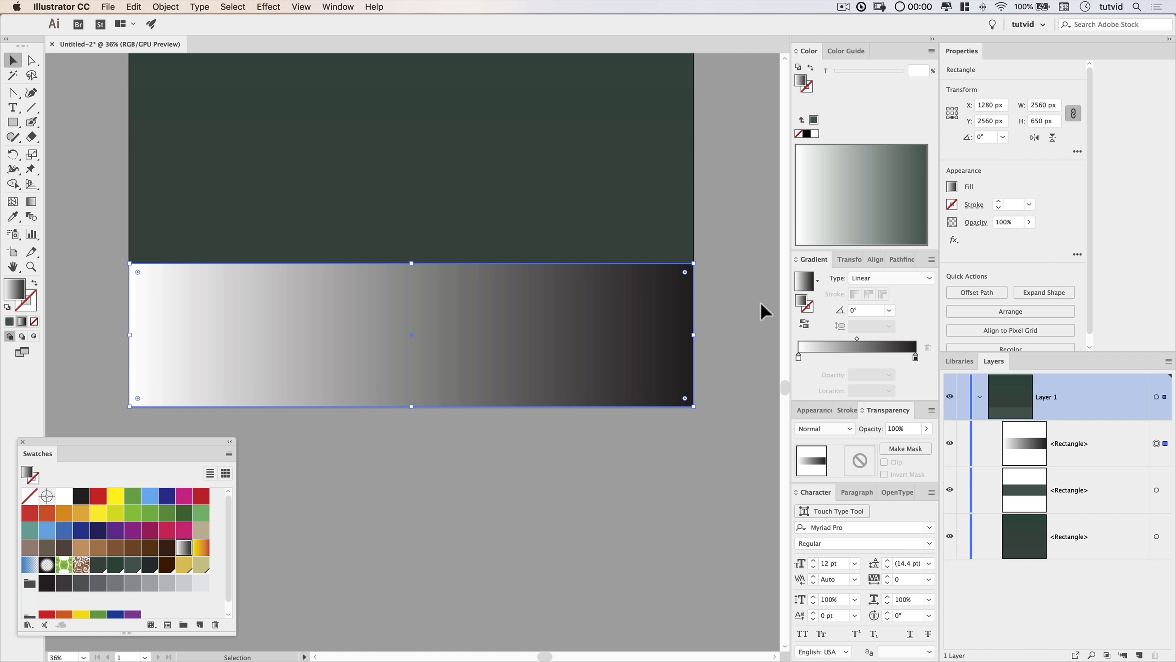
left_click_drag(144, 441, 679, 257)
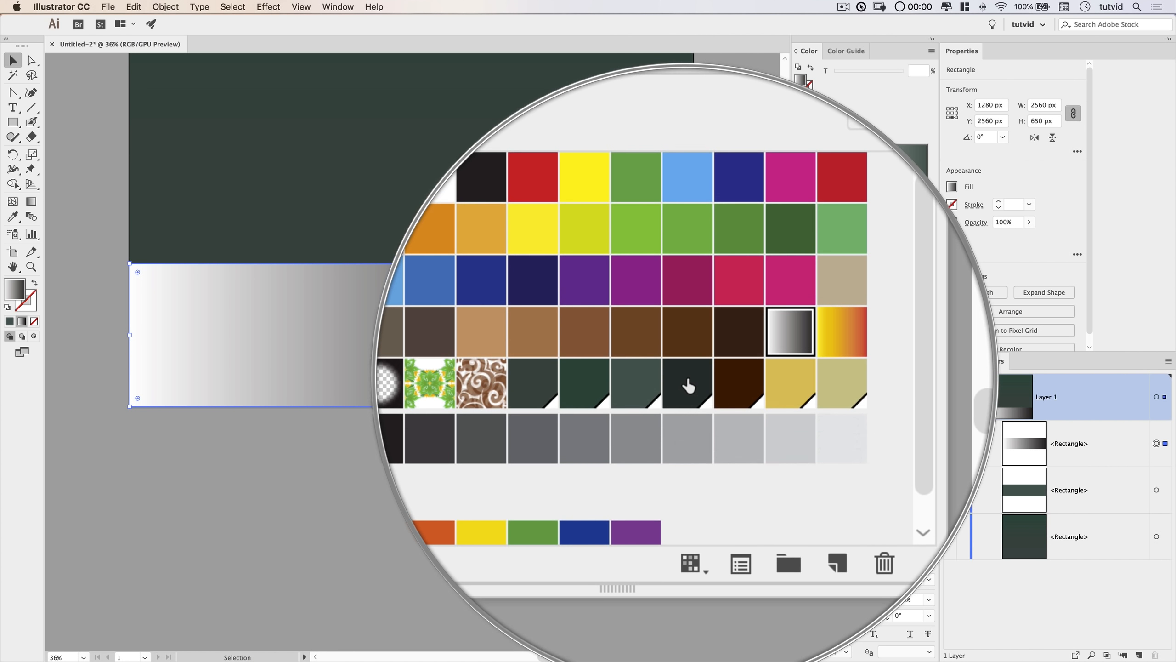
left_click_drag(686, 384, 799, 360)
left_click_drag(693, 385, 915, 358)
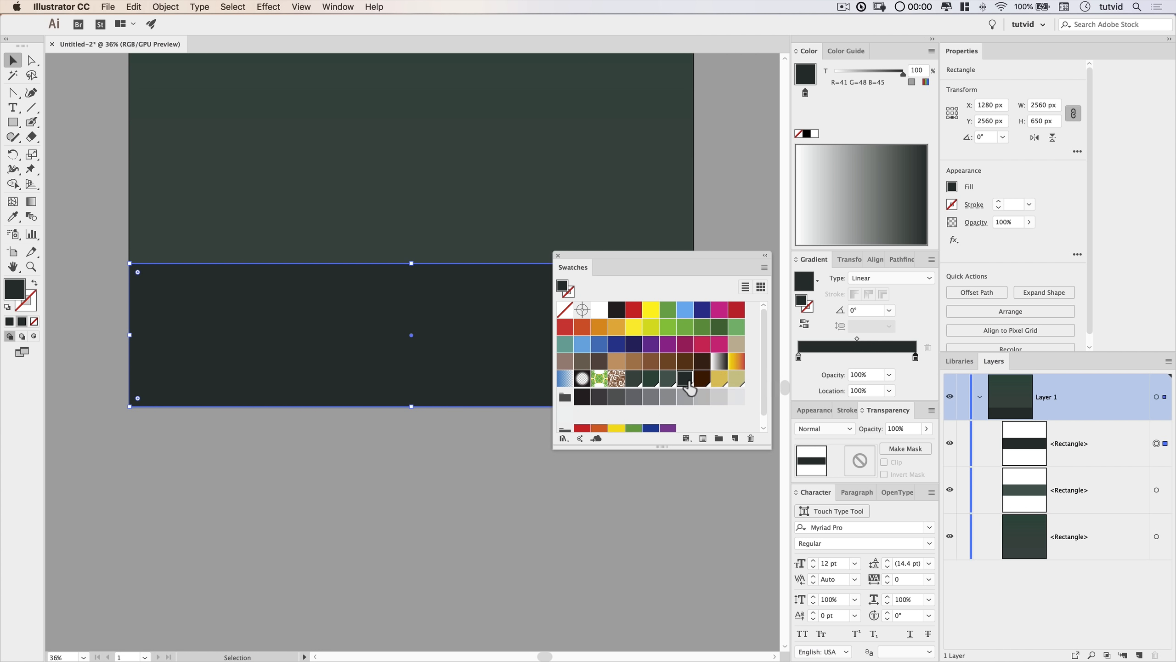
Add a middle stop to the front rectangle's gradient at about 45.86% and set the starting stop's opacity to 20%.
left_click(852, 357)
left_click_drag(635, 256, 88, 450)
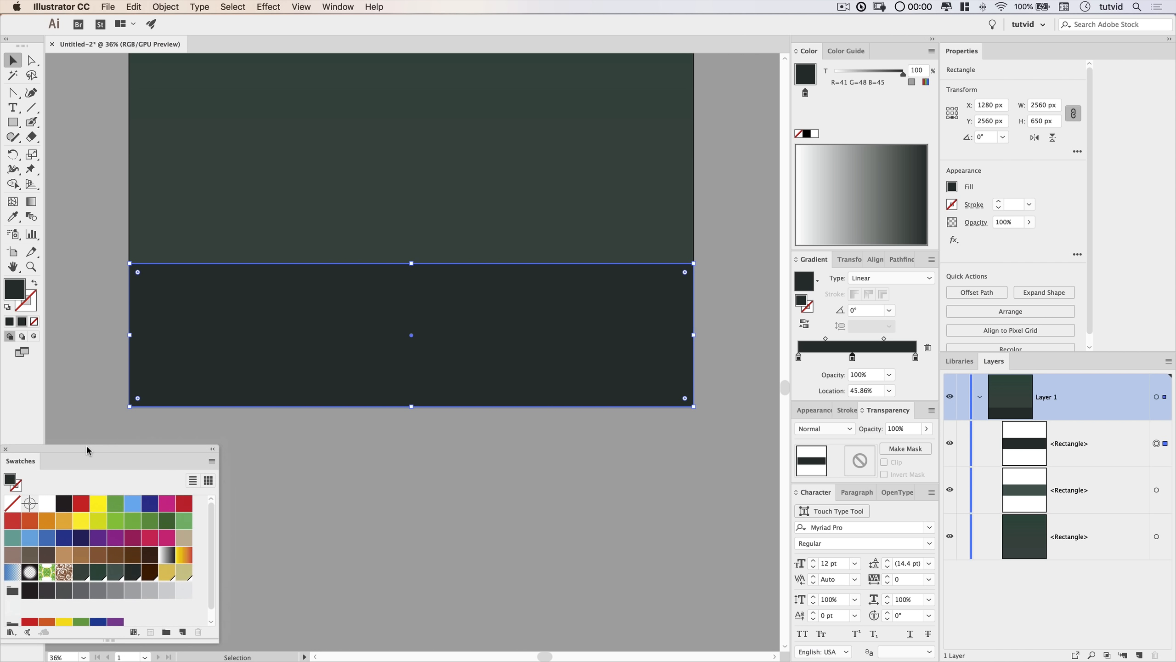
left_click(800, 357)
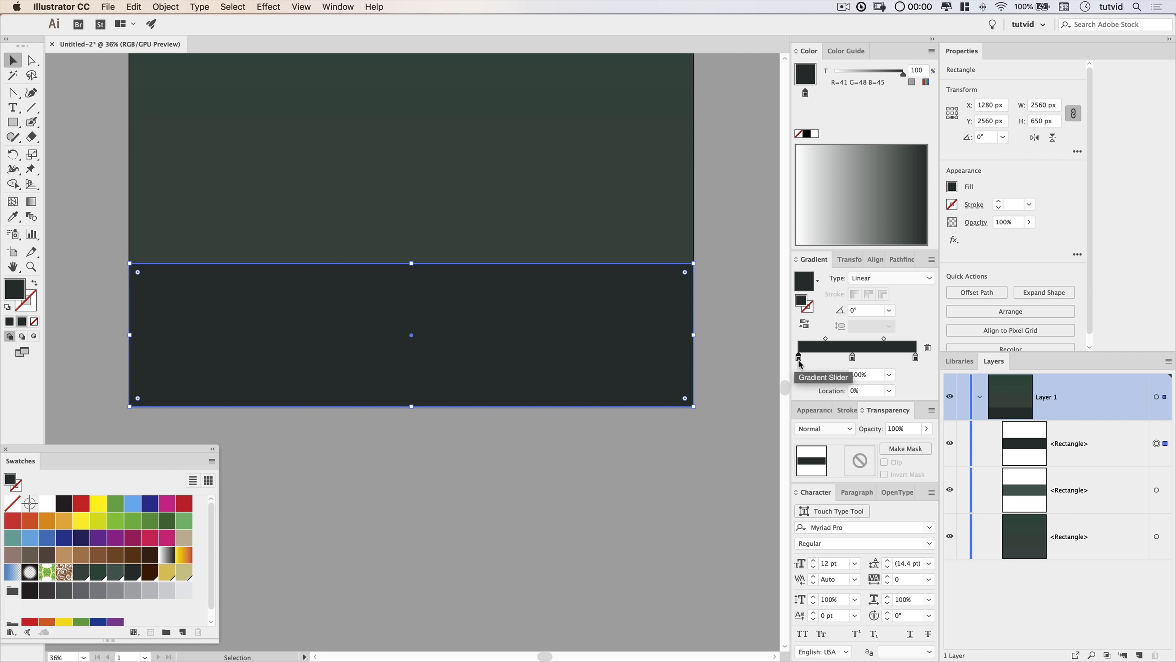
left_click(872, 375)
type("20")
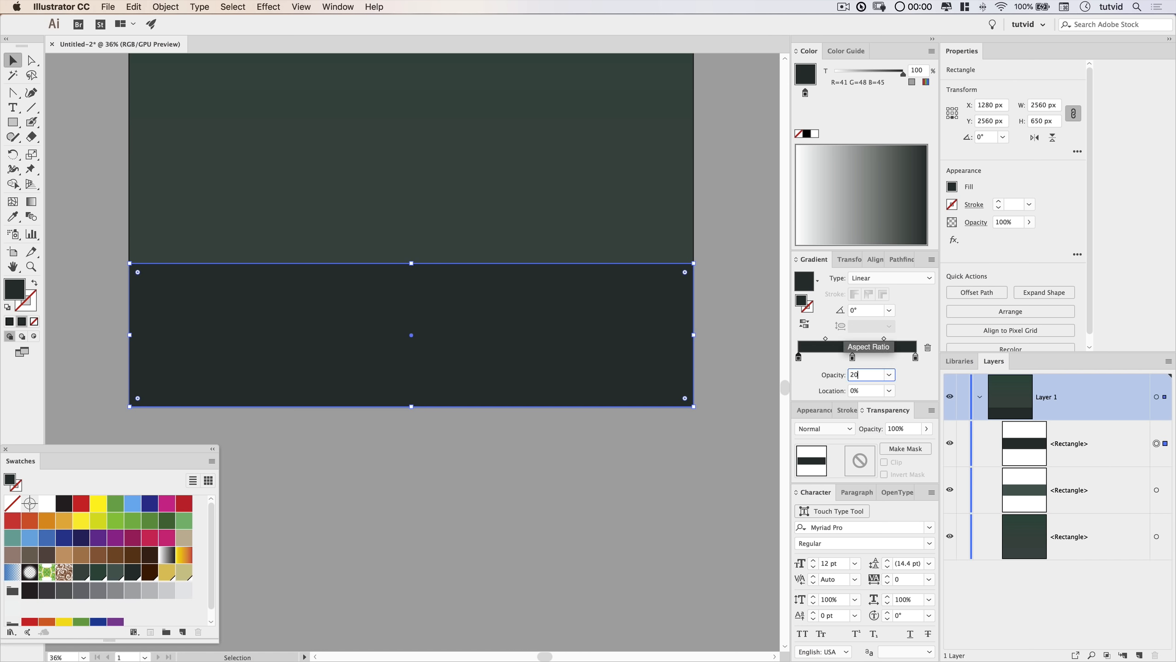
key("Tab")
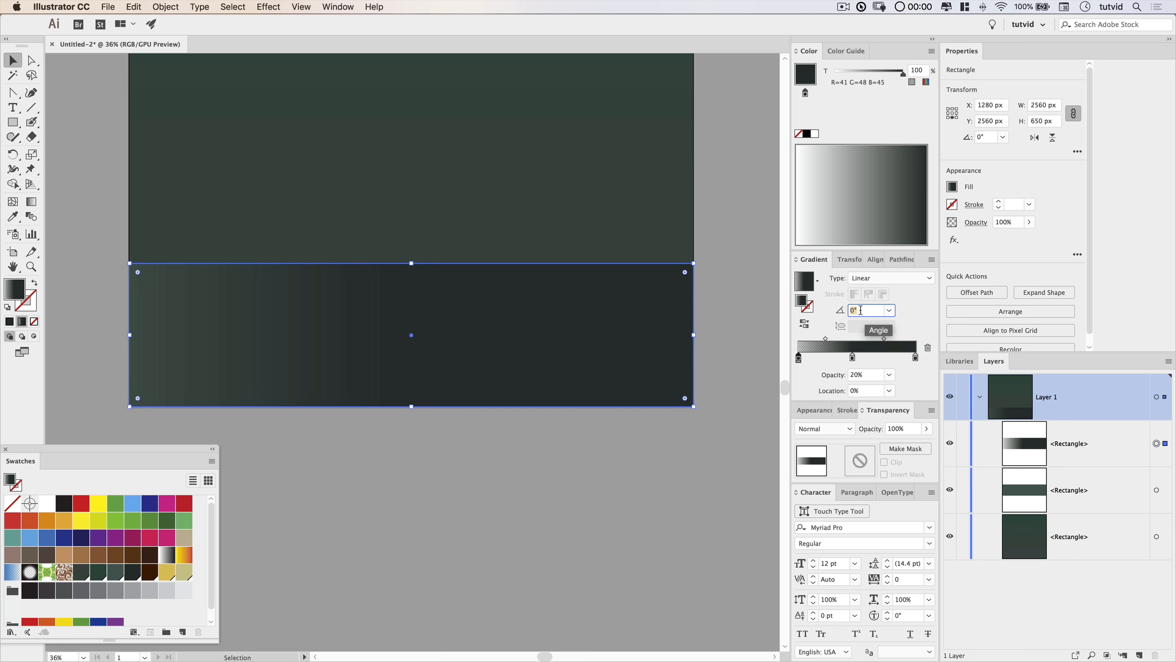
Set the front rectangle's gradient angle to 90° and the middle stop's location to 40%.
key("Tab")
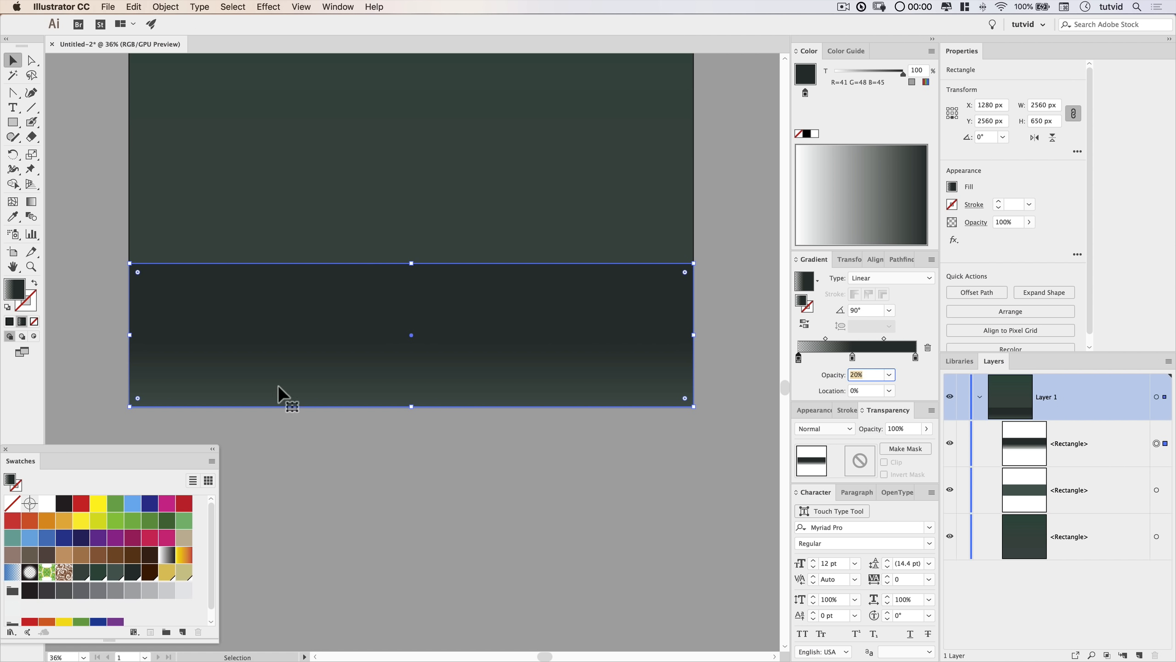
left_click(852, 359)
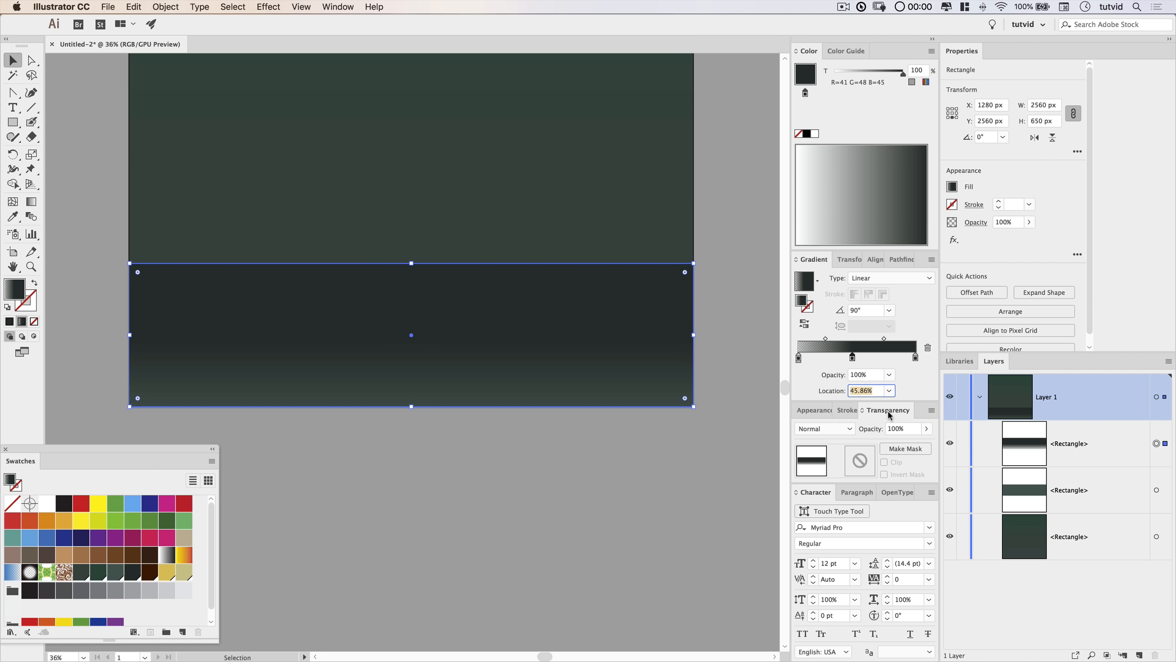
key("Tab")
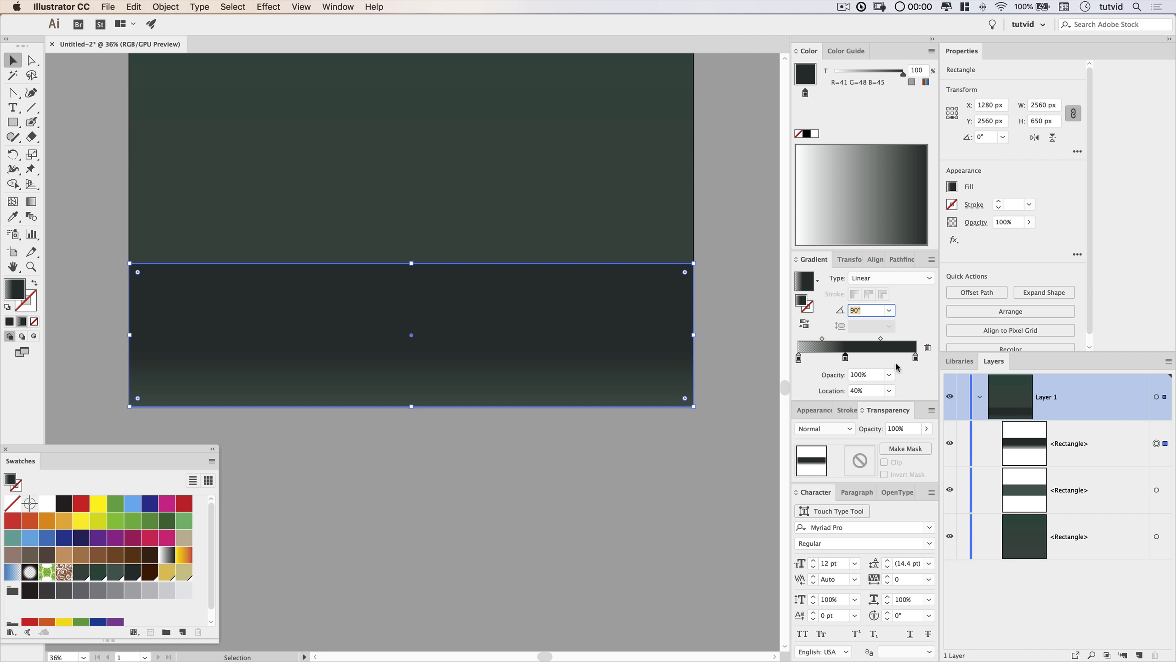
Set the opacity of the front rectangle's middle gradient stop to 0%.
left_click(867, 371)
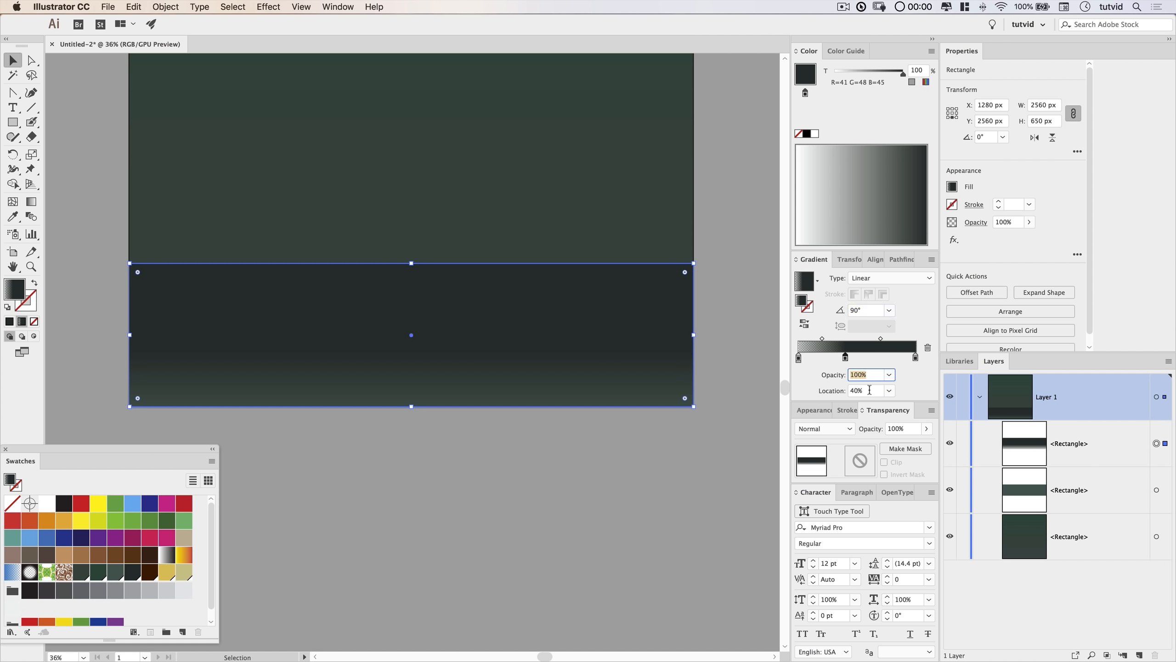
type("0")
key("Tab")
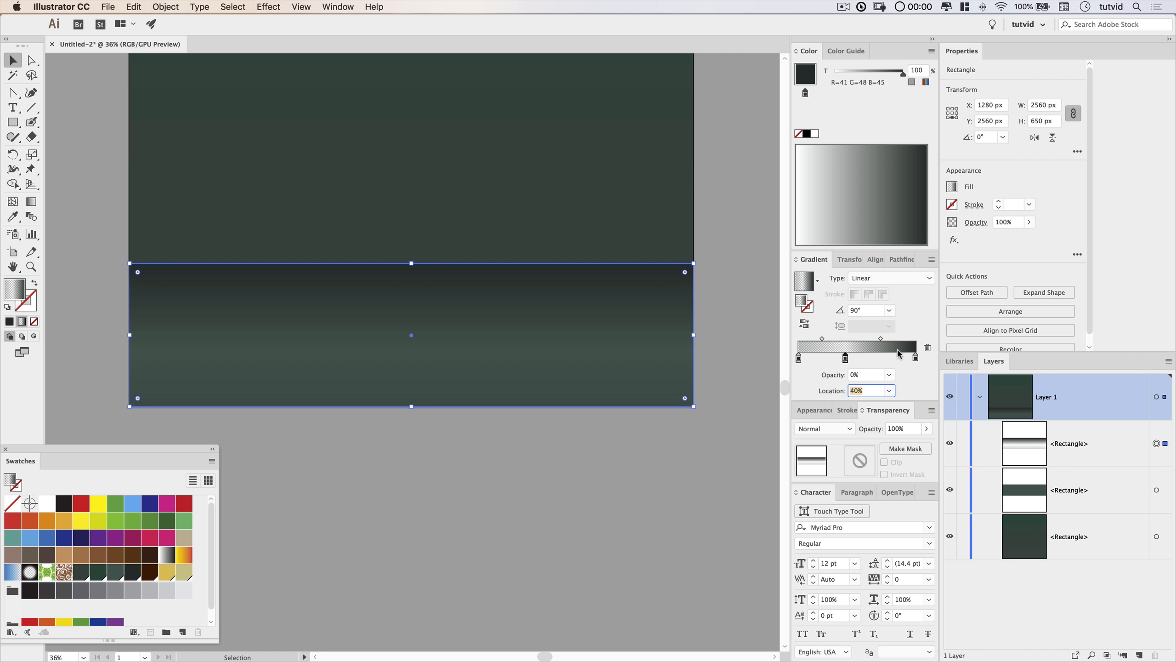
Shift the gradient's two midpoints to about 54.45% and 71.04%, then deselect the rectangle and close the Swatches panel.
left_click(915, 359)
left_click_drag(883, 341, 899, 342)
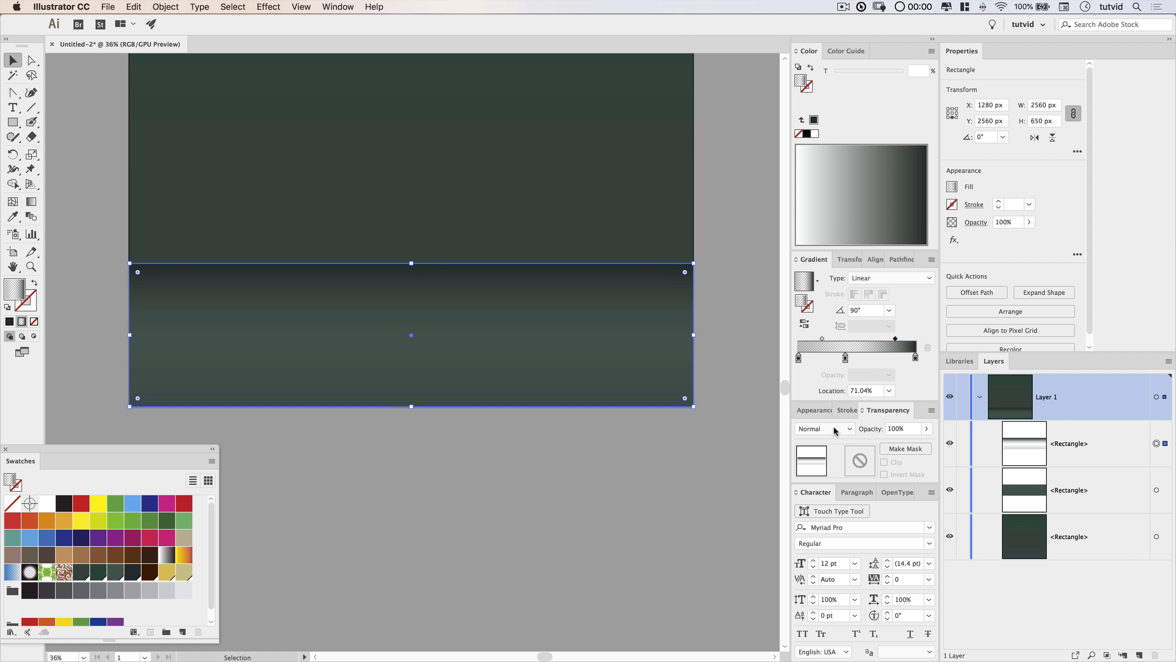
left_click(822, 339)
left_click(311, 448)
scroll(311, 448, "left", 2)
left_click(6, 449)
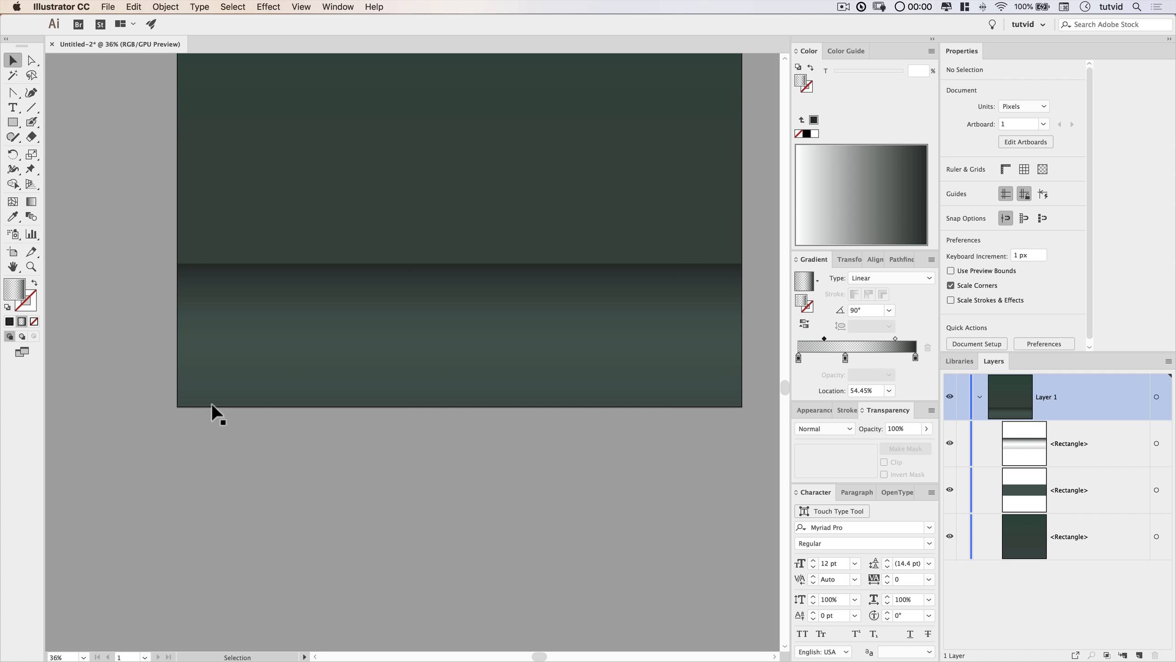
Activate the Curvature tool and choose a solid yellow RGB fill, R=255 G=197 B=79, with no stroke.
left_click_drag(460, 325, 430, 404)
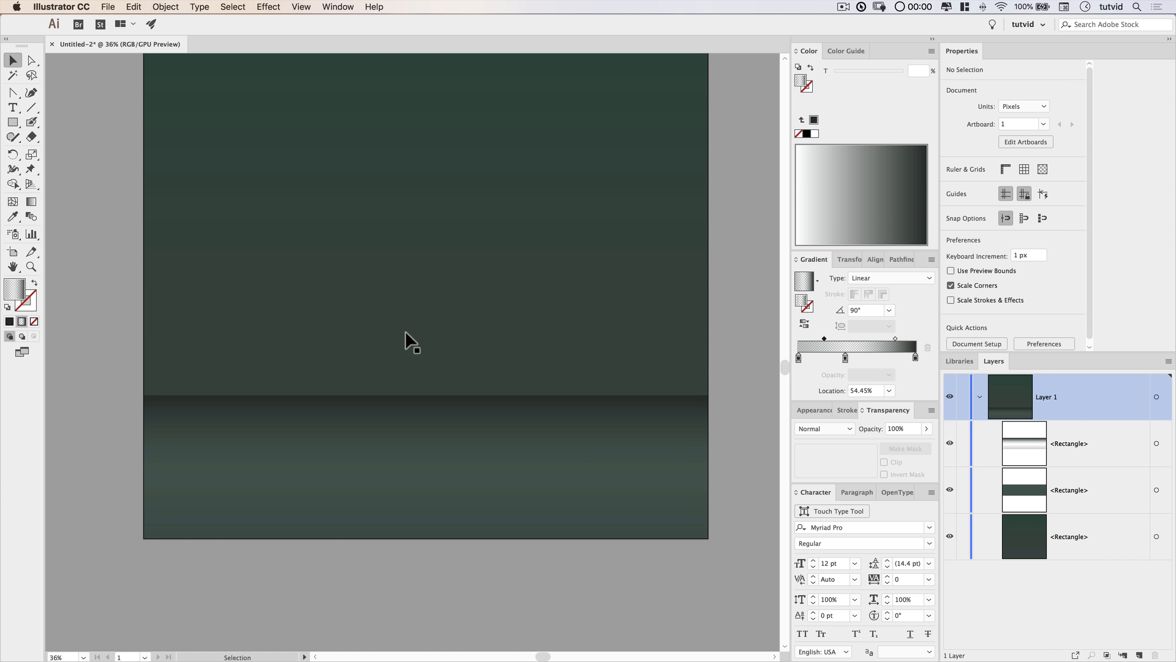
left_click(13, 93)
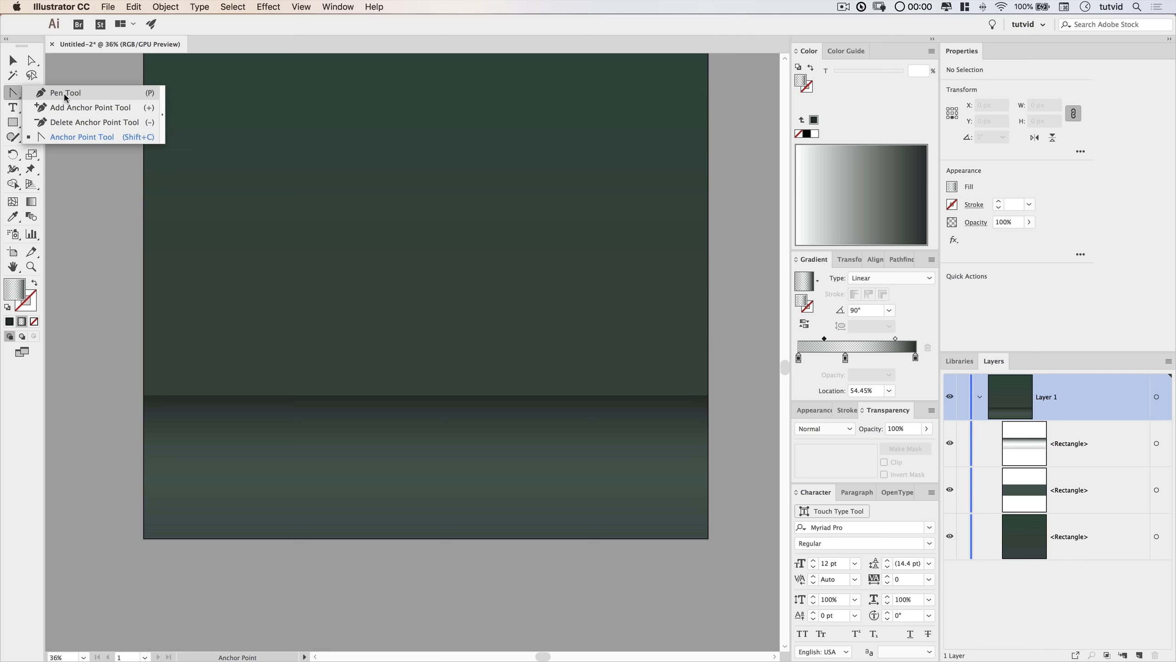
left_click(66, 95)
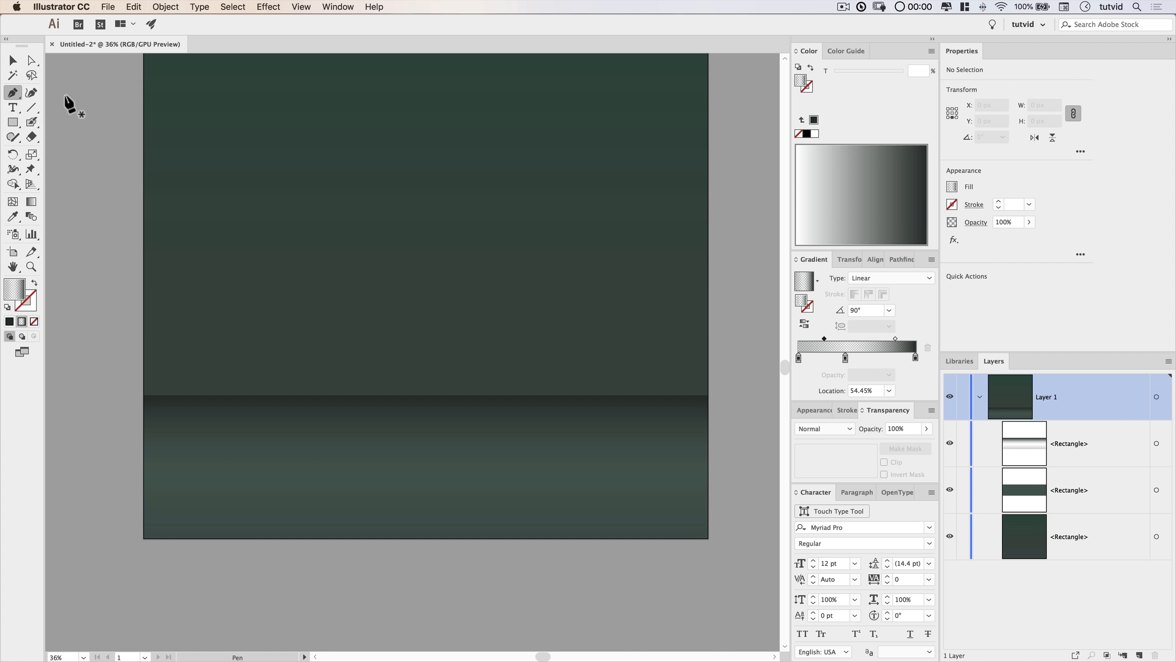
left_click(30, 95)
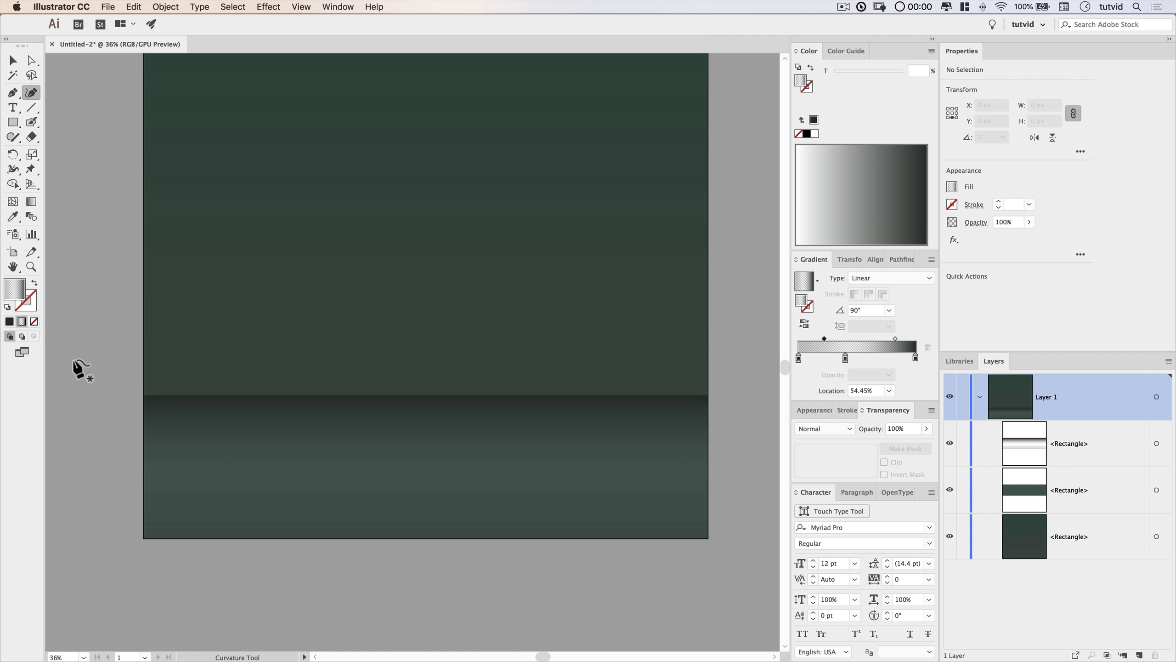
left_click(9, 324)
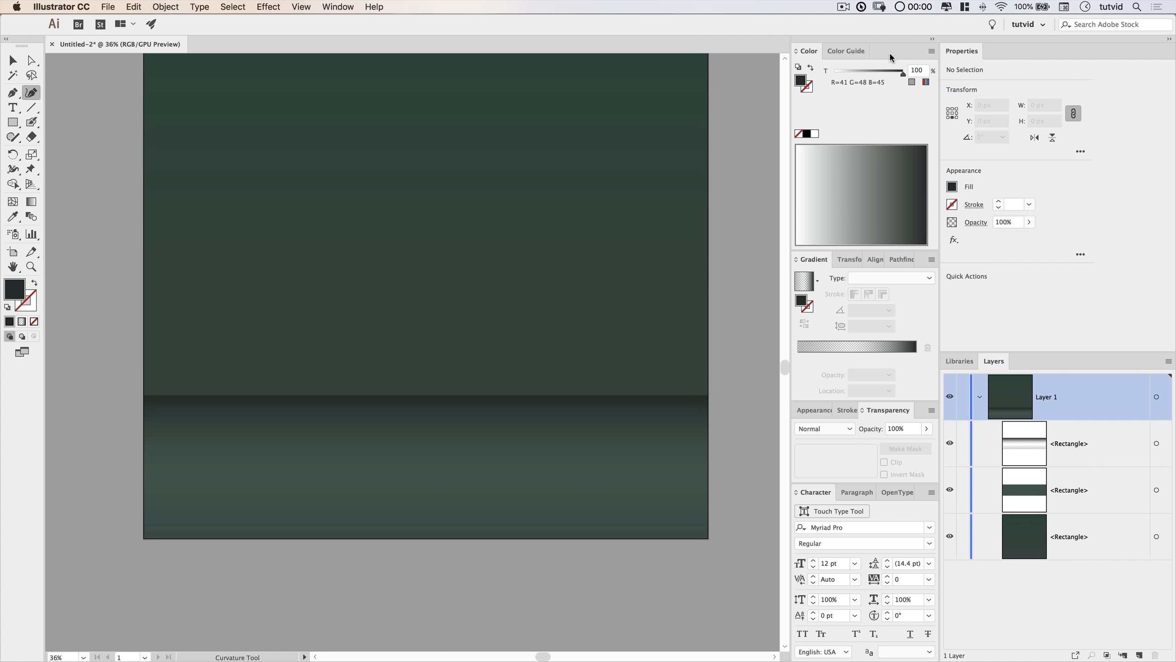
left_click(931, 51)
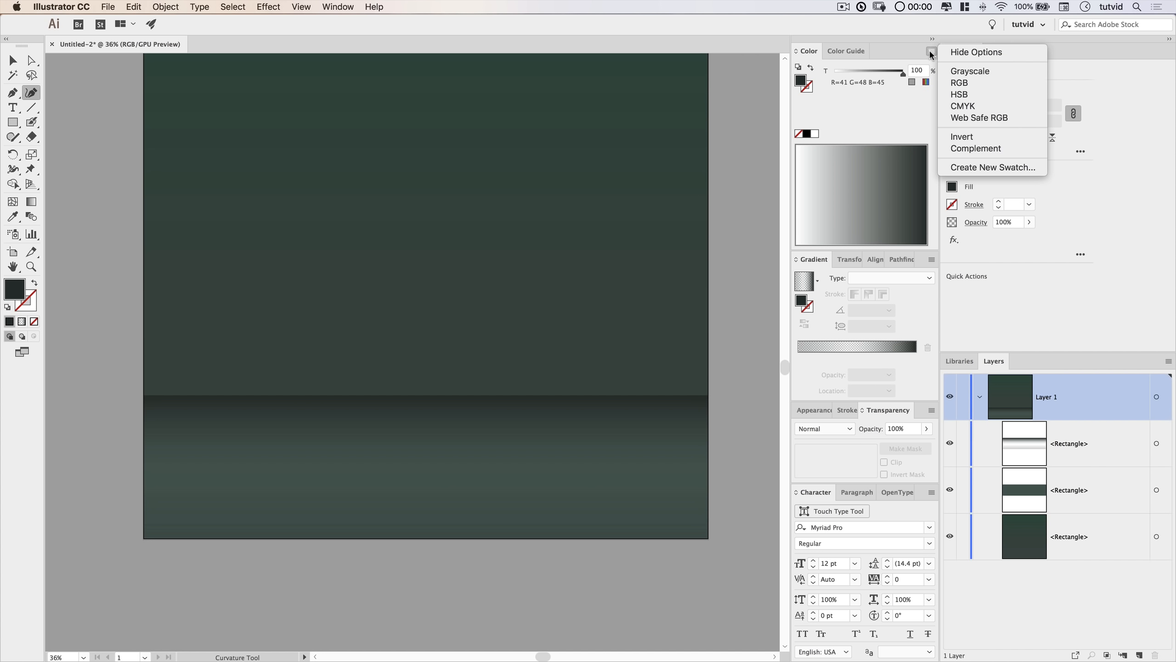
left_click(959, 83)
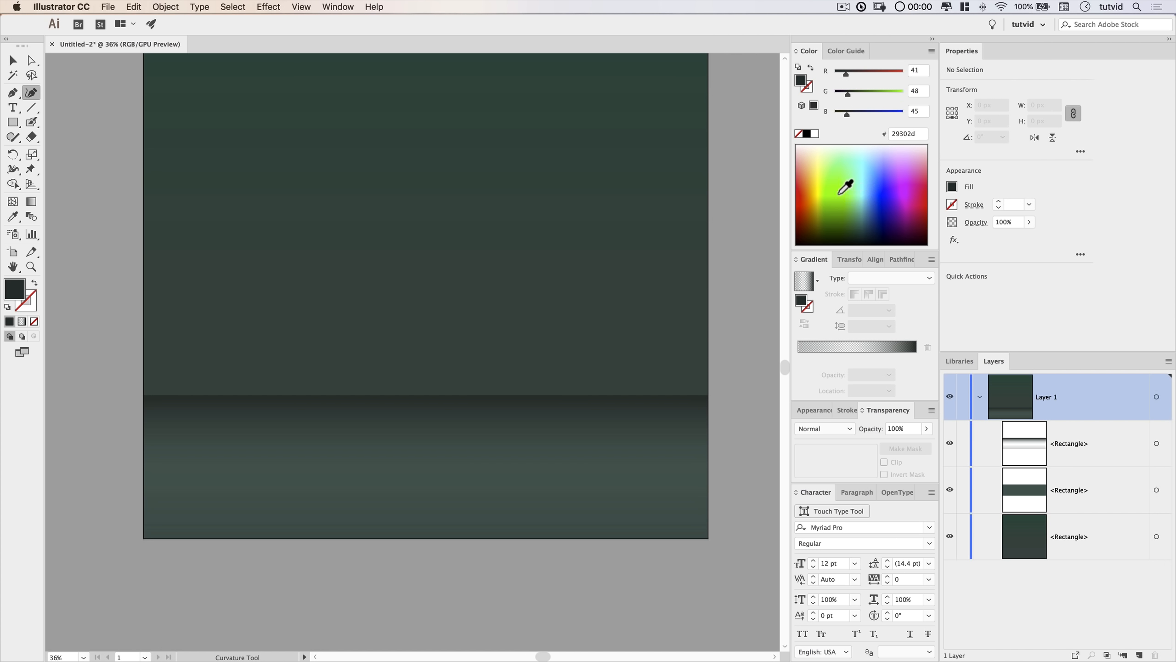
left_click(821, 182)
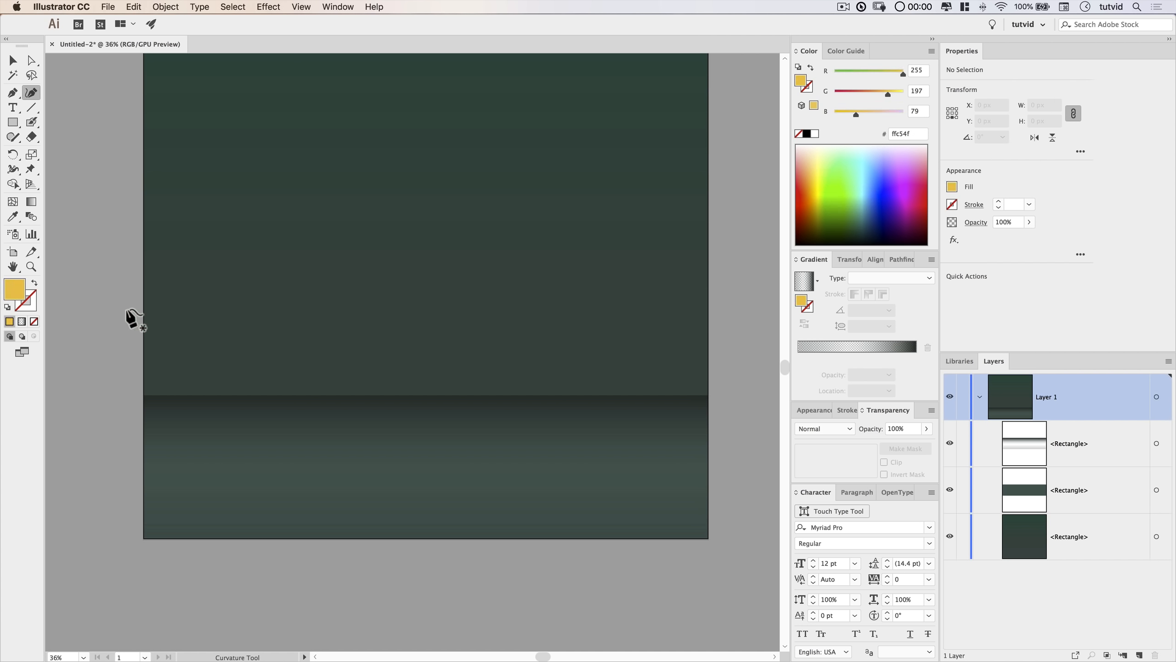
Draw a wavy curve across the artboard just above the floor band, starting and ending beyond its two side edges.
left_click(105, 294)
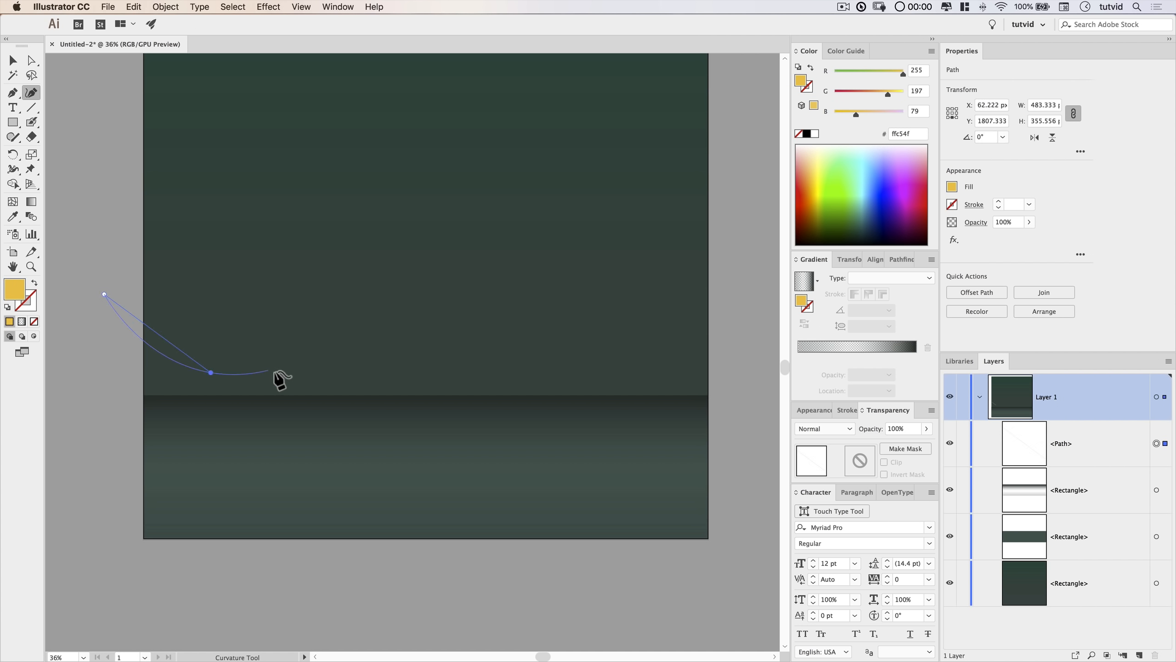
left_click(292, 367)
left_click(361, 379)
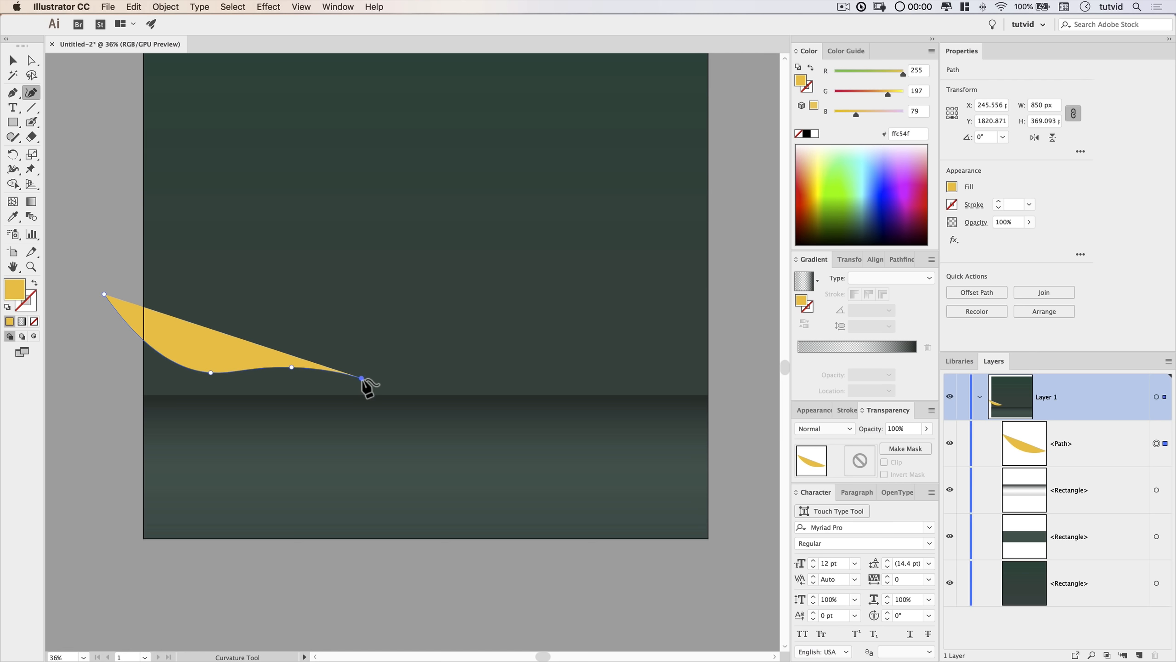
left_click(445, 368)
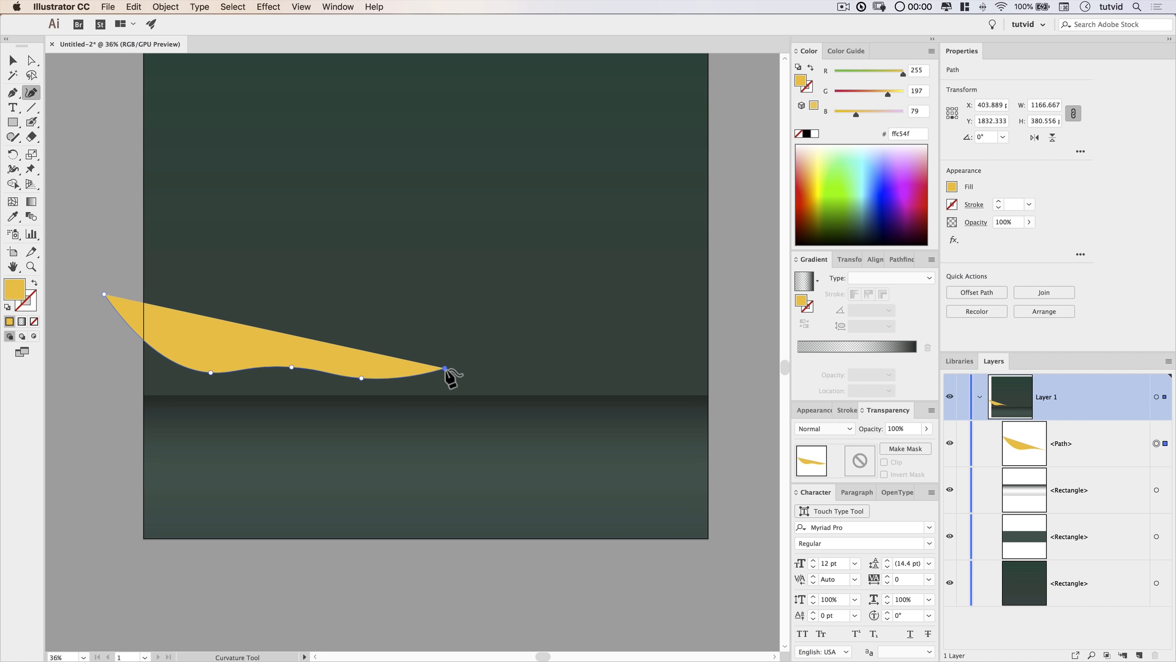
left_click(524, 385)
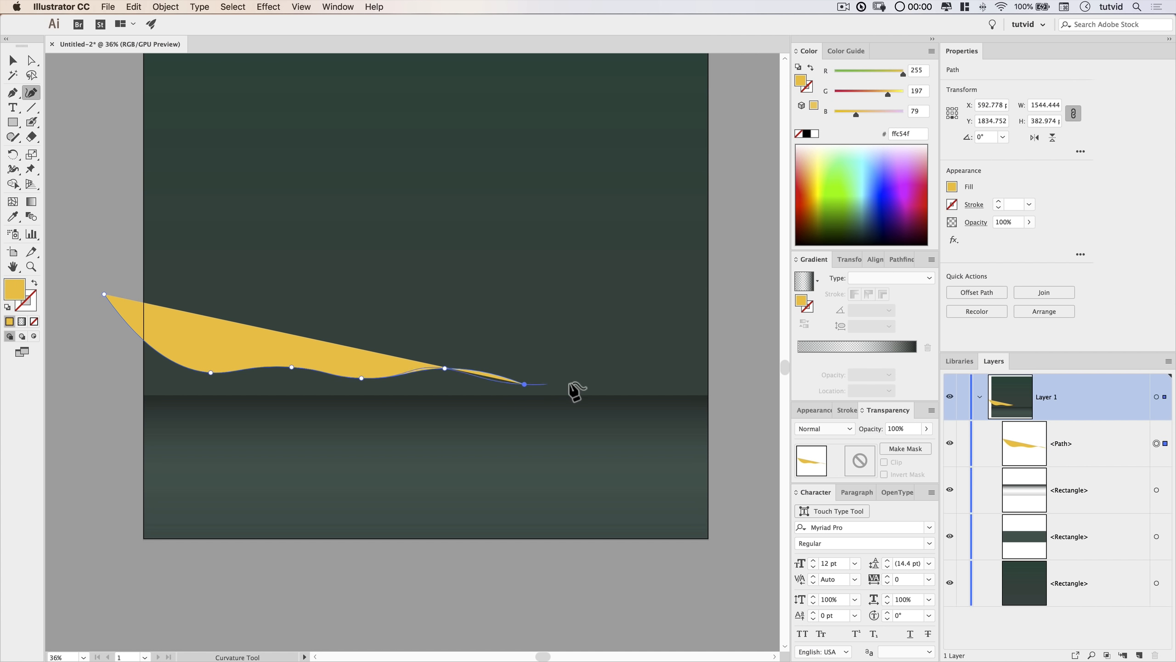
left_click(600, 370)
left_click(665, 386)
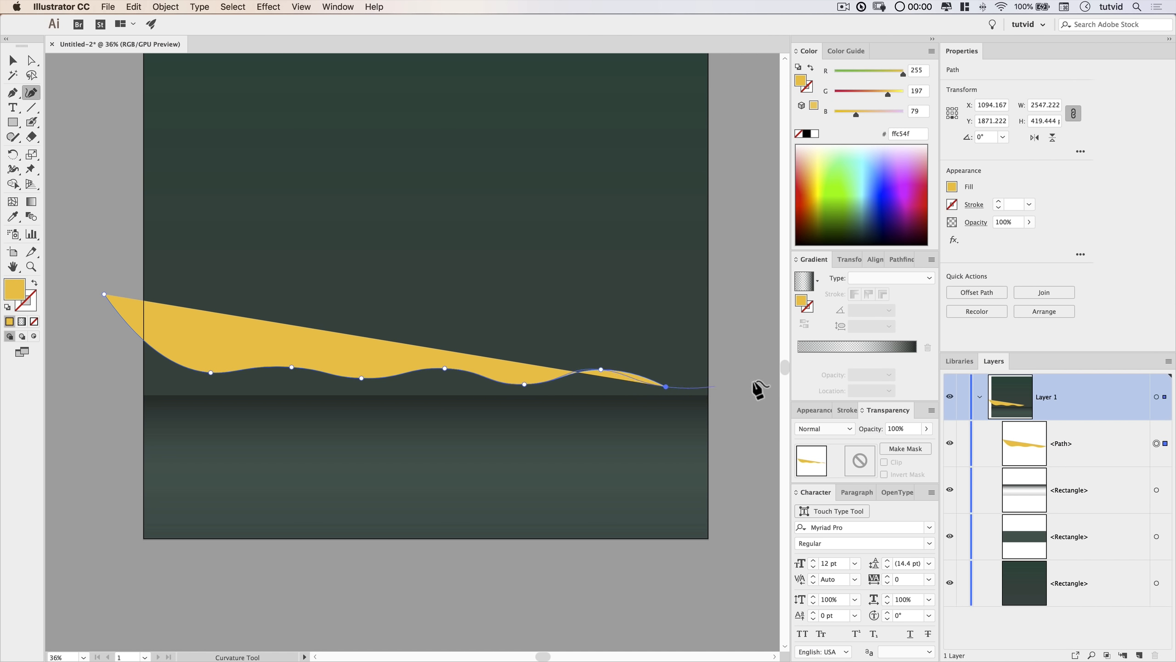
left_click(760, 363)
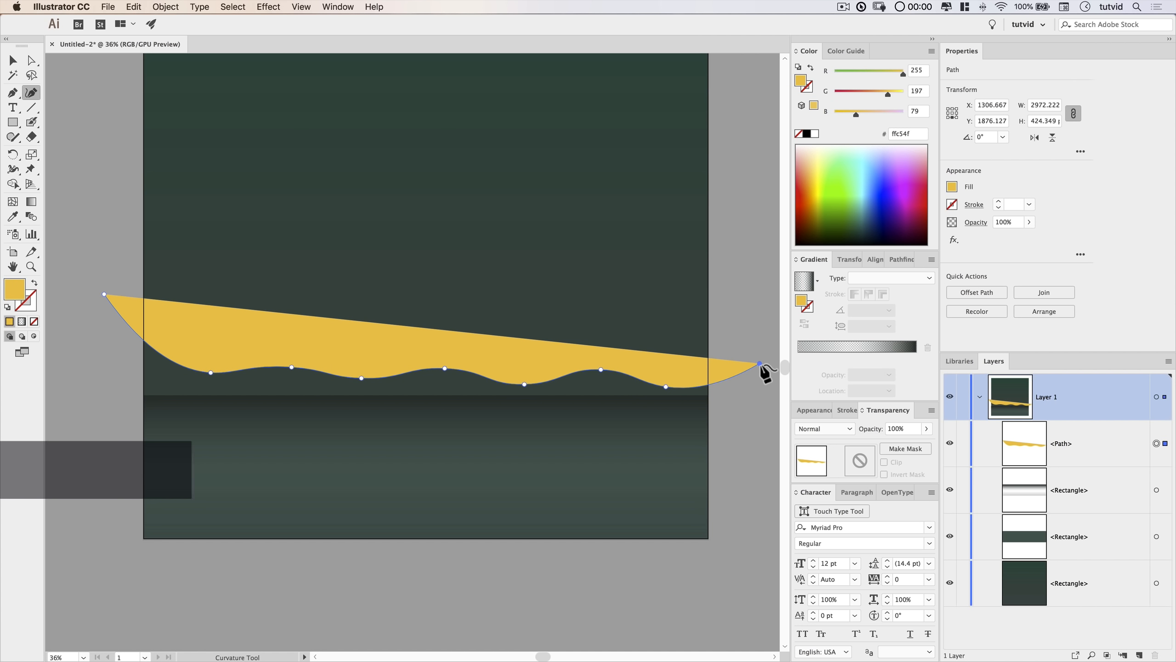
Make the curve's last point a corner and close the path around the floor area, about 3165 × 1537 px overall.
left_click(759, 364, "alt")
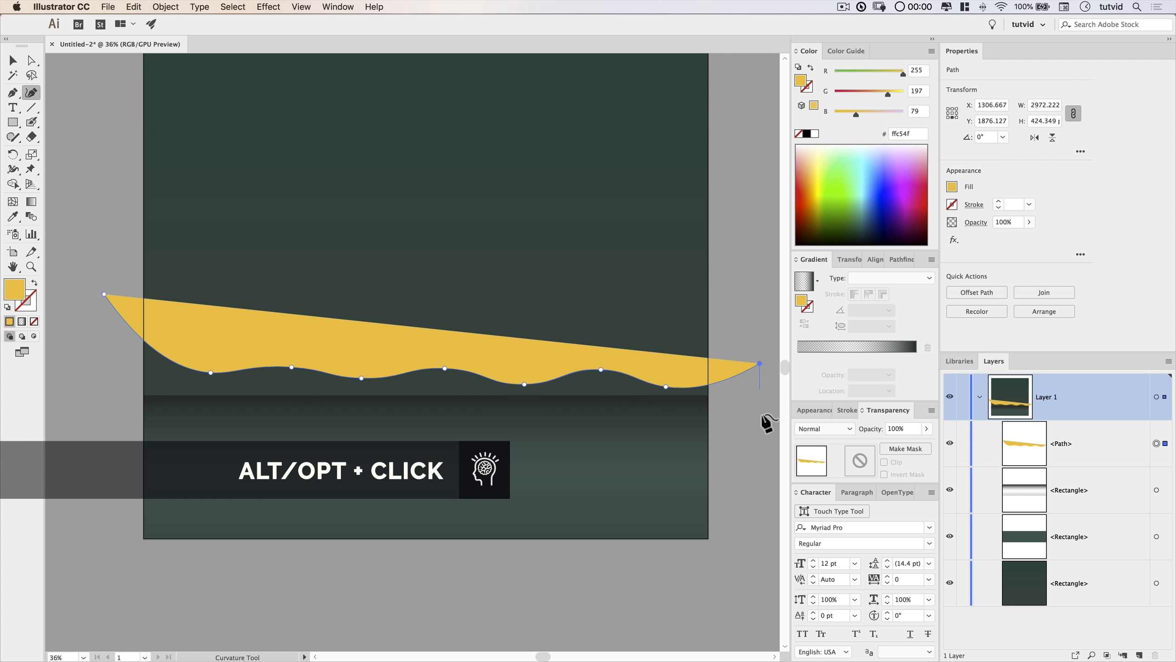
left_click(762, 515)
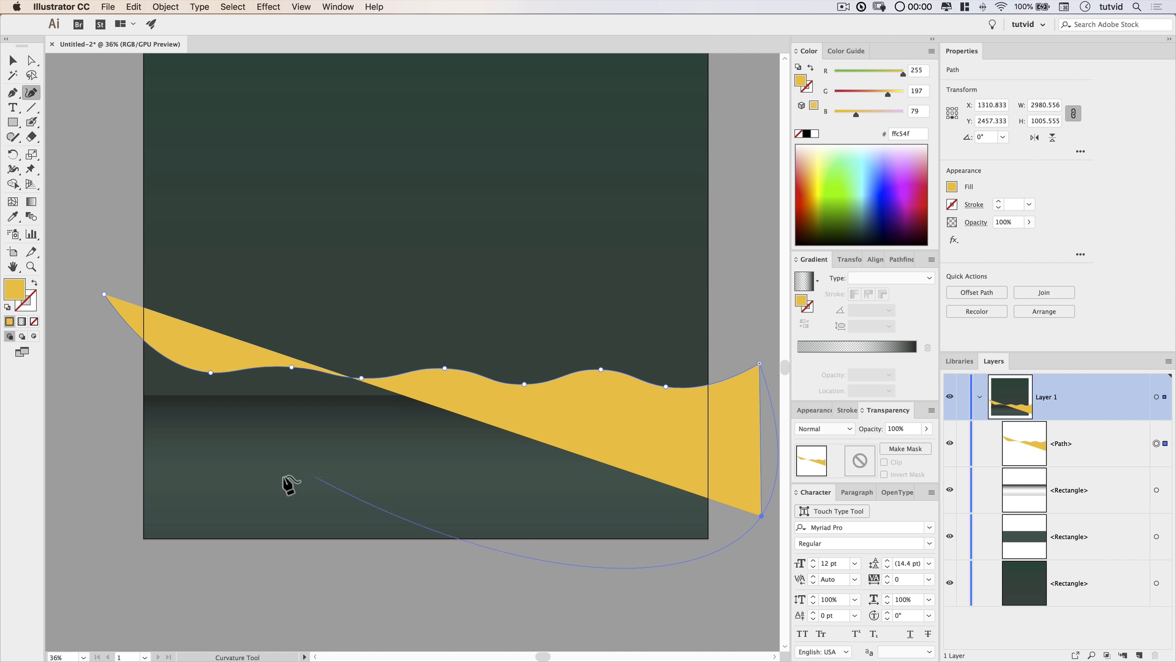
left_click(93, 478)
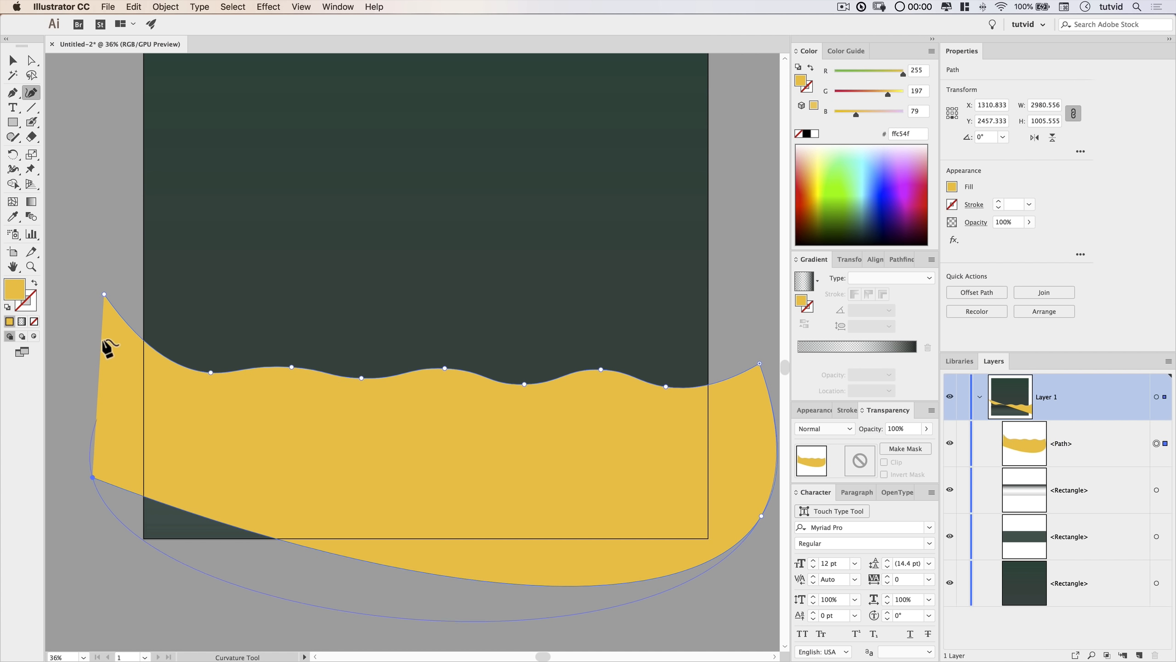
left_click(104, 294)
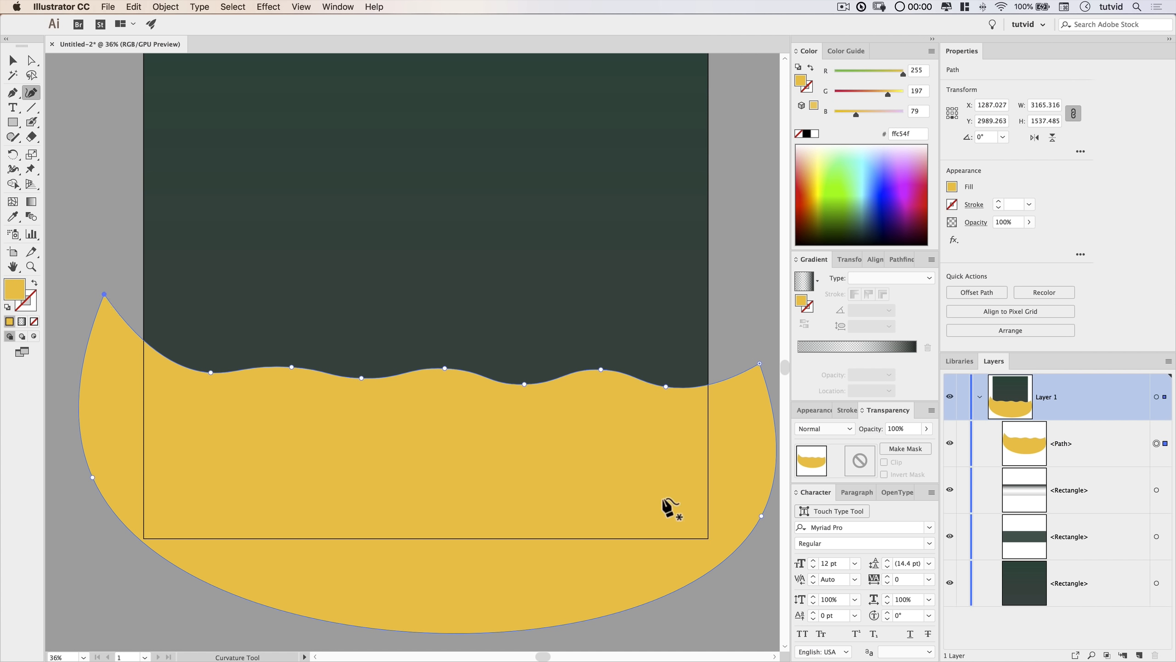
Move the yellow wavy path beneath both floor rectangles in the layer order, directly above the background rectangle.
left_click(1073, 437)
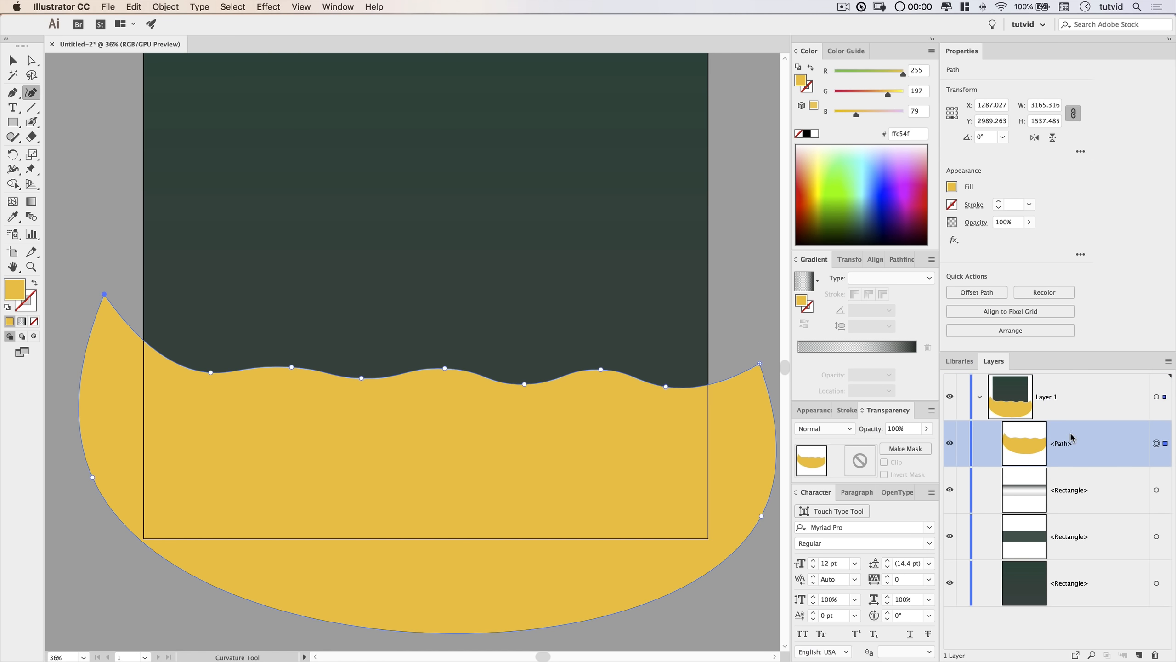
left_click_drag(1064, 444, 1079, 559)
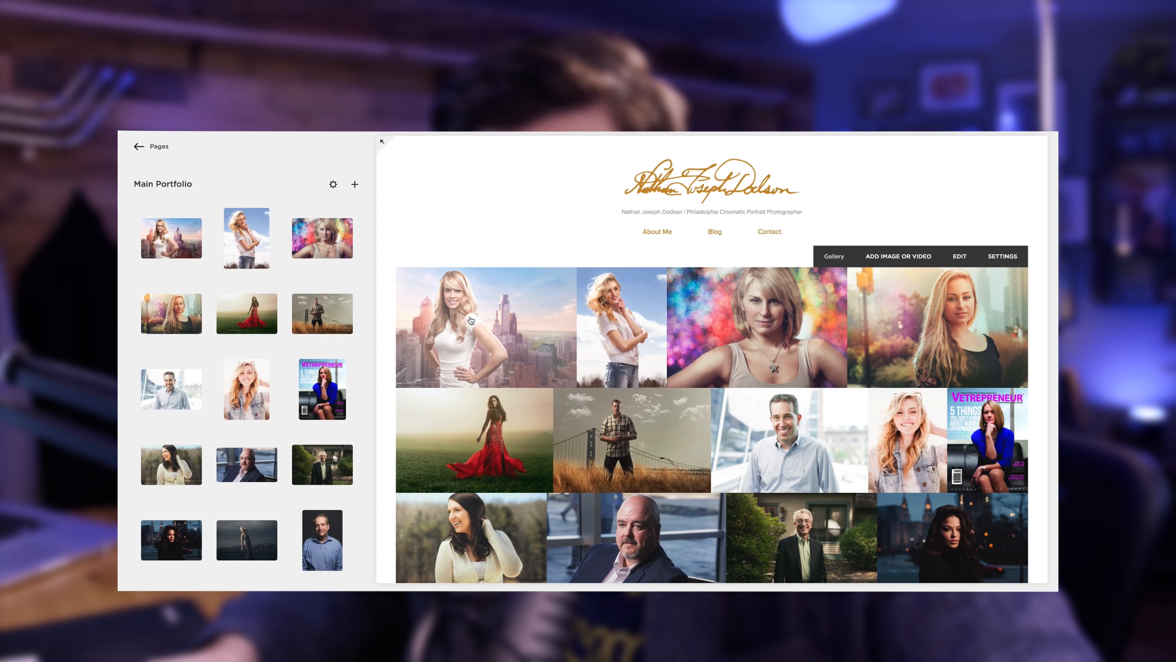
In the Squarespace Main Portfolio gallery, title the red-dress image "Valley Forge Natl. Park Portrait" and save it.
mouse_move(246, 238)
left_mouse_down()
mouse_move(278, 305)
mouse_move(322, 314)
mouse_move(231, 397)
mouse_move(170, 245)
mouse_move(254, 256)
left_mouse_up()
scroll(282, 484, "down", 5)
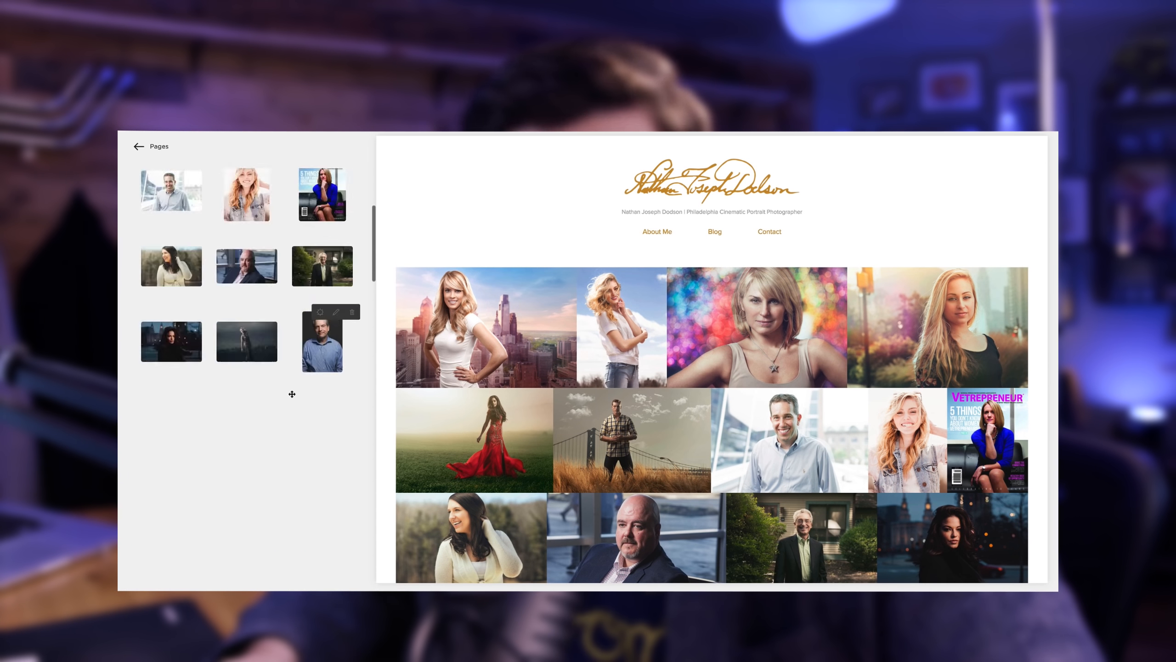
scroll(282, 485, "up", 5)
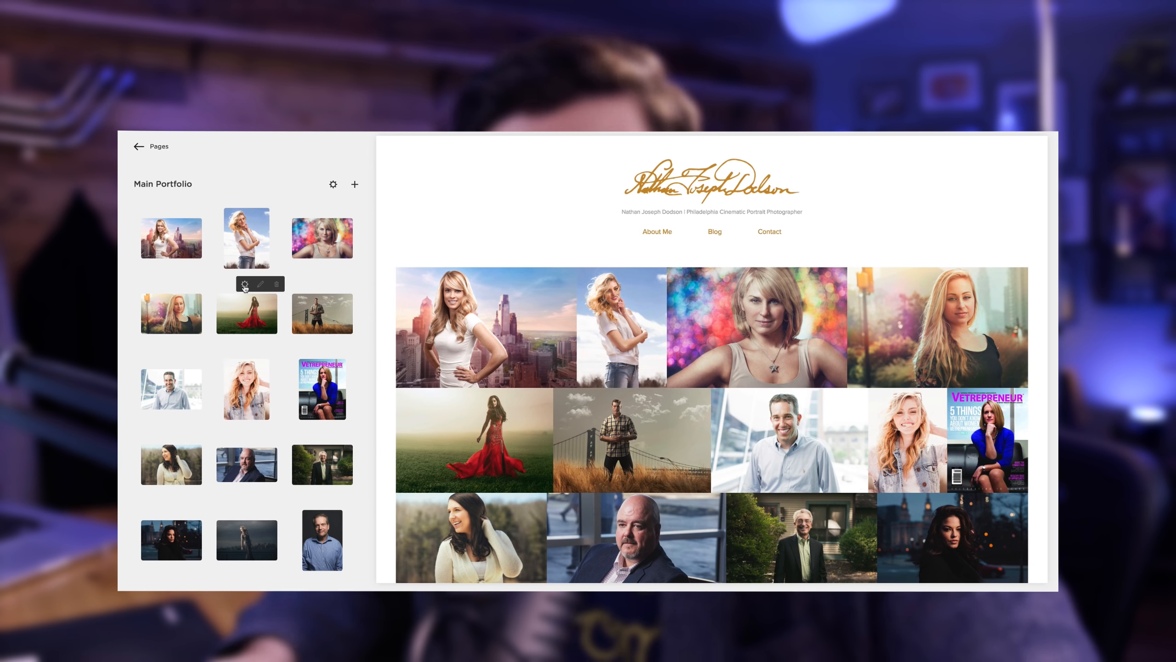
left_click(244, 283)
left_click(571, 210)
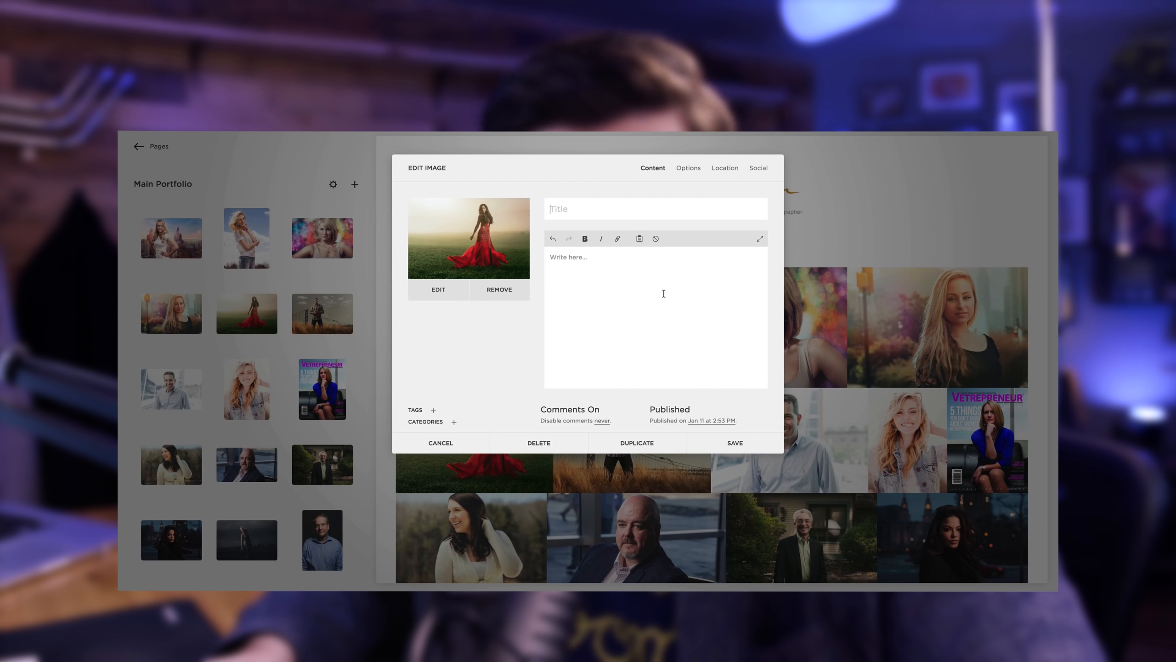
type("Valley Forge Natl. Park Portrait")
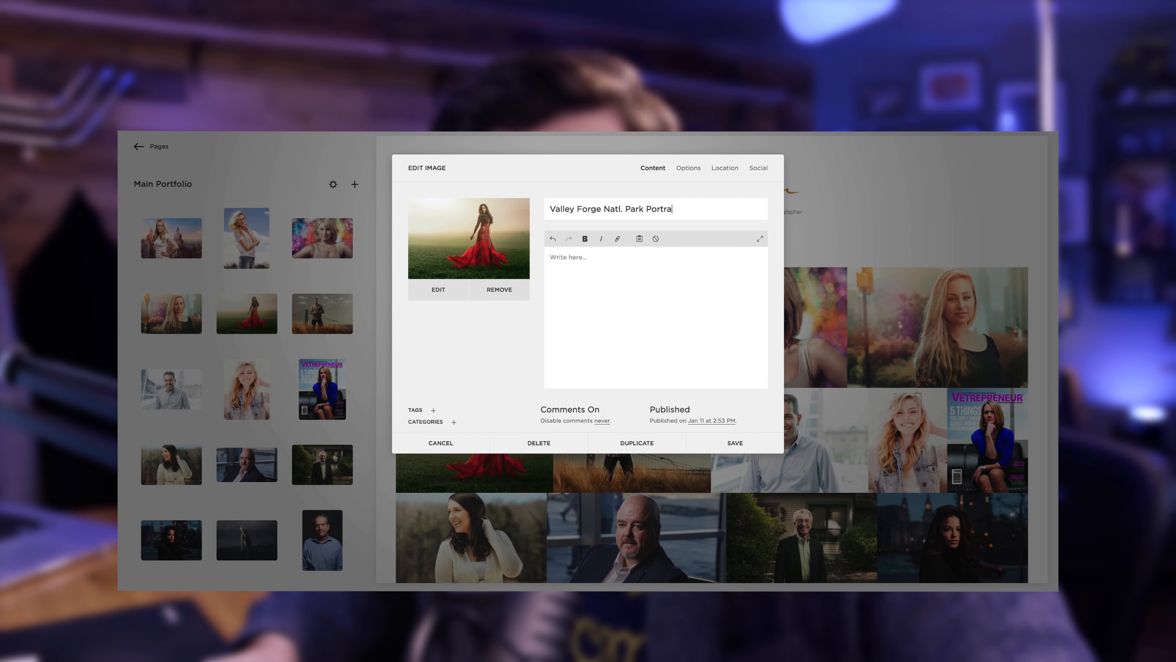
left_click(736, 444)
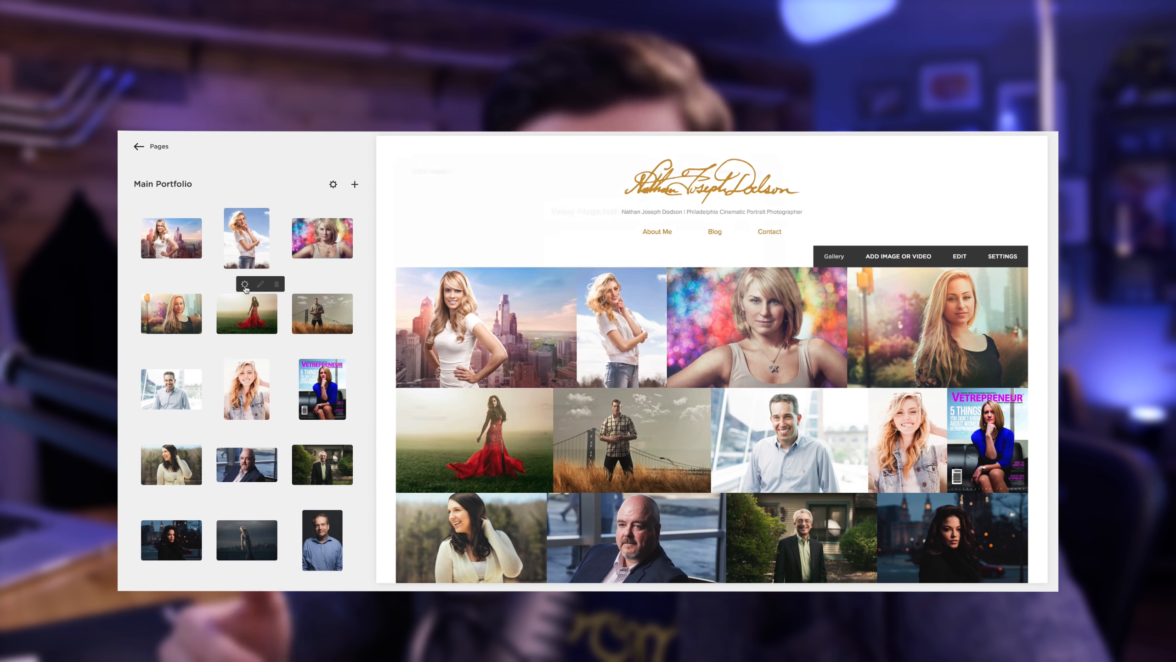
left_click(247, 314)
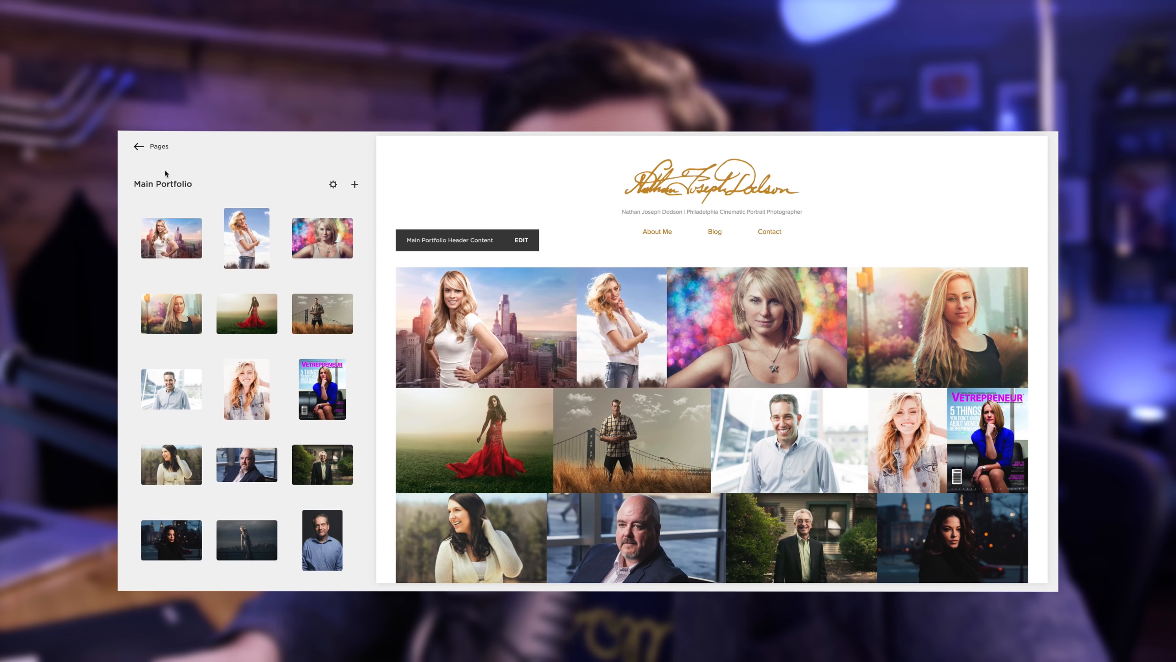
Return to the page list, select the About Me page and open its page content for editing.
left_click(137, 148)
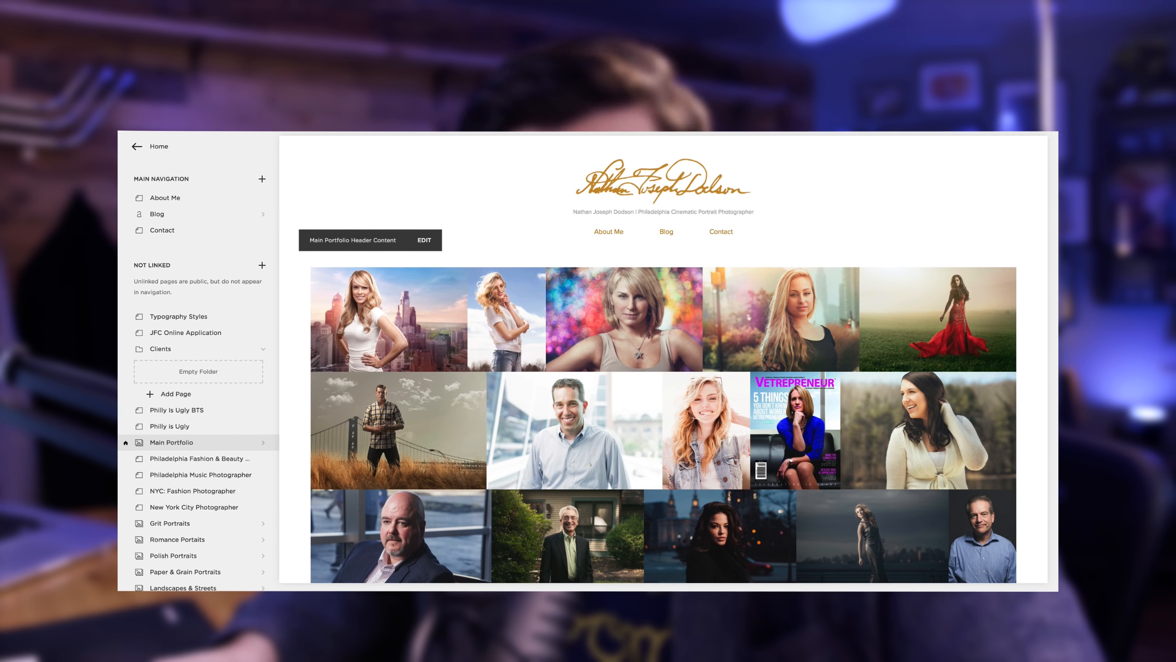
left_click(165, 198)
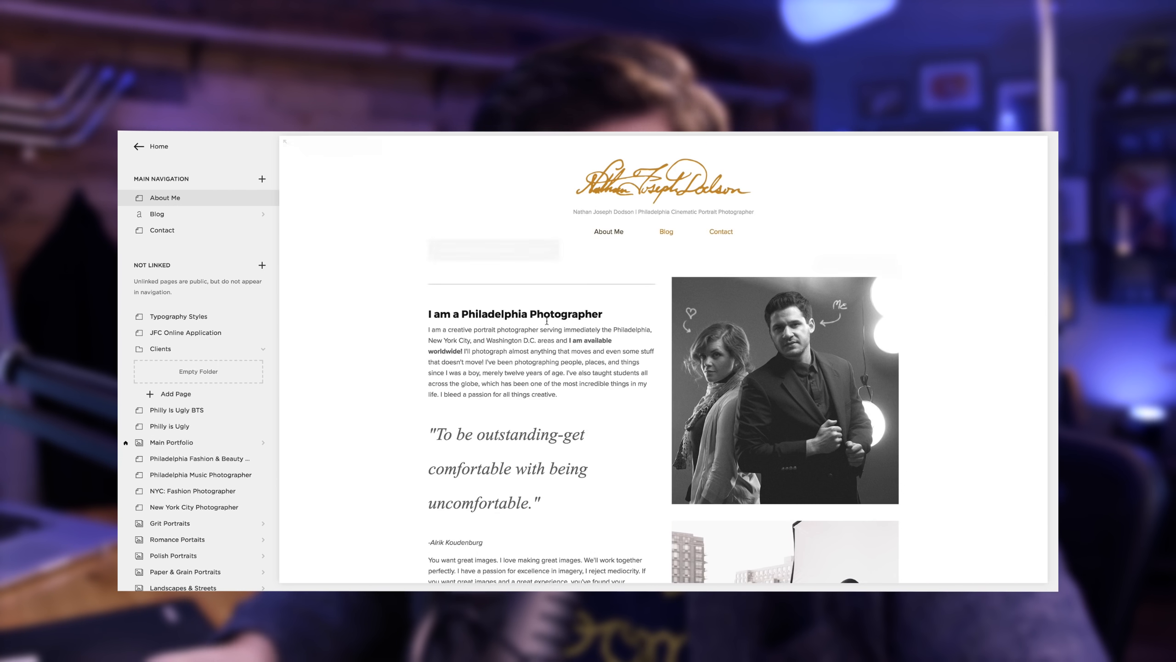
left_click(823, 272)
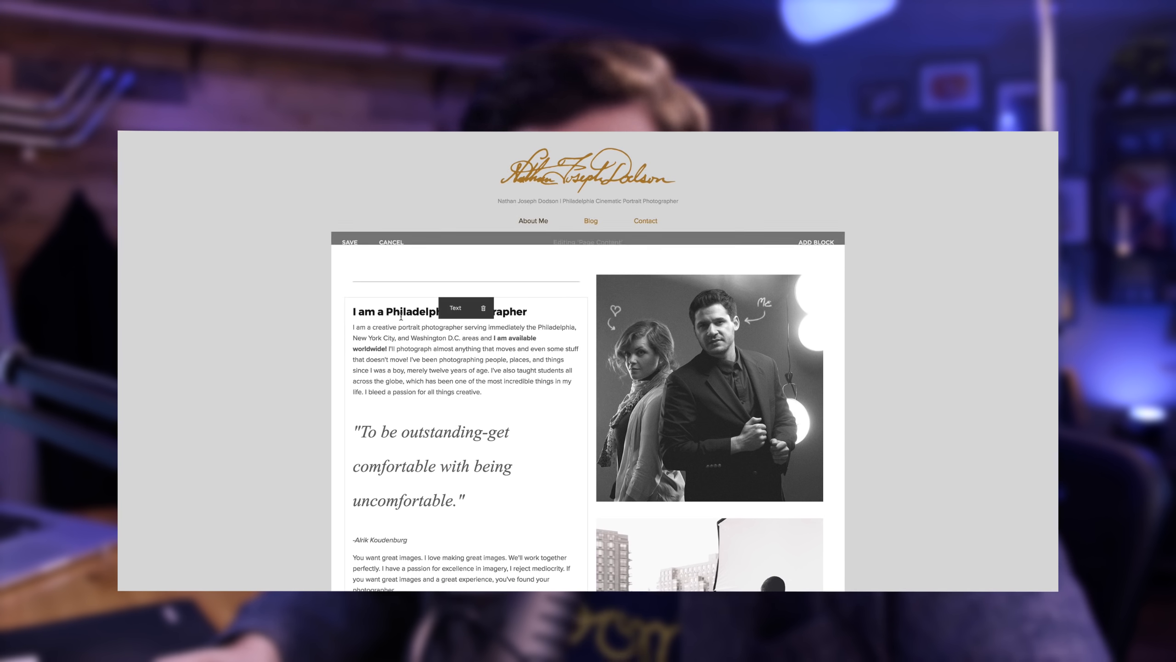
Insert the word "really" after "I am" in the About Me heading.
left_click(377, 311)
type("really")
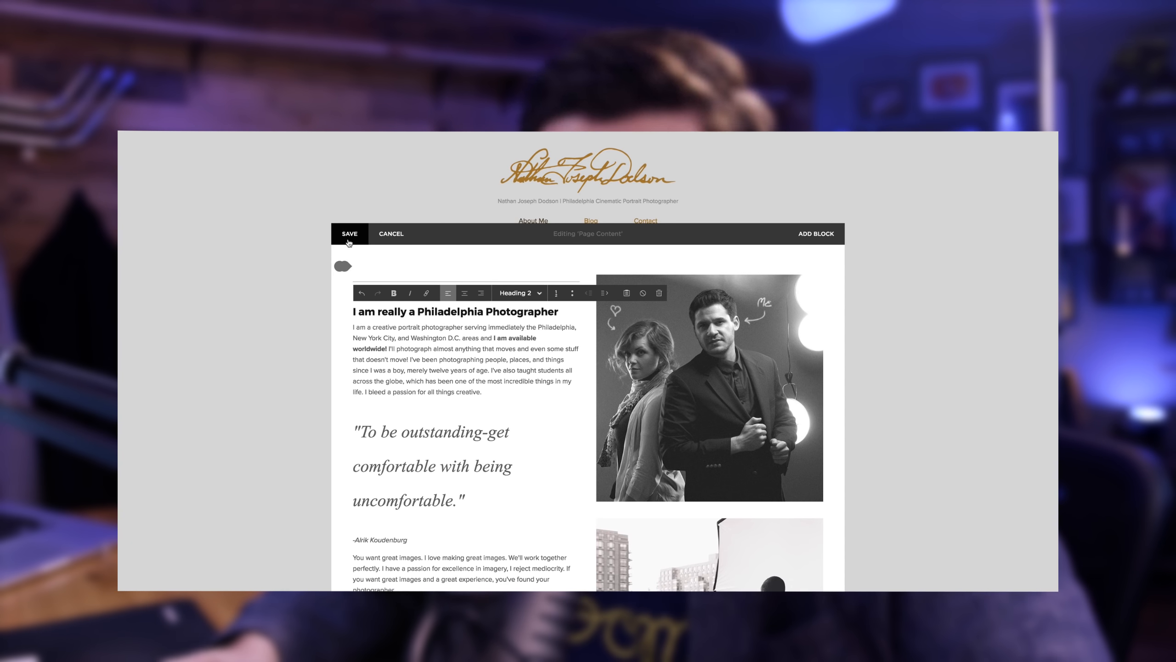
left_click(349, 233)
key("Escape")
Make the heading read "I am (maybe?) a Philadelphia Photographer" and save the page content.
double_click(405, 314)
type("(maybe?)")
left_click(349, 234)
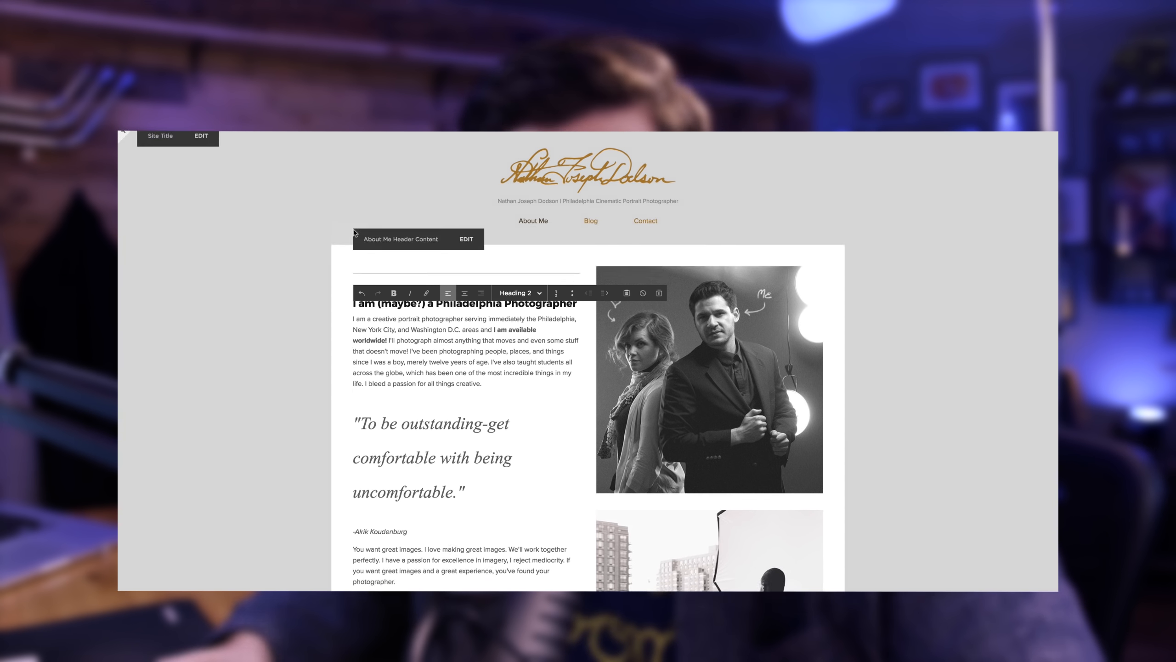
Review the saved About Me page down to its lower paragraphs and back up to the edited heading.
scroll(377, 392, "down", 4)
scroll(378, 392, "down", 14)
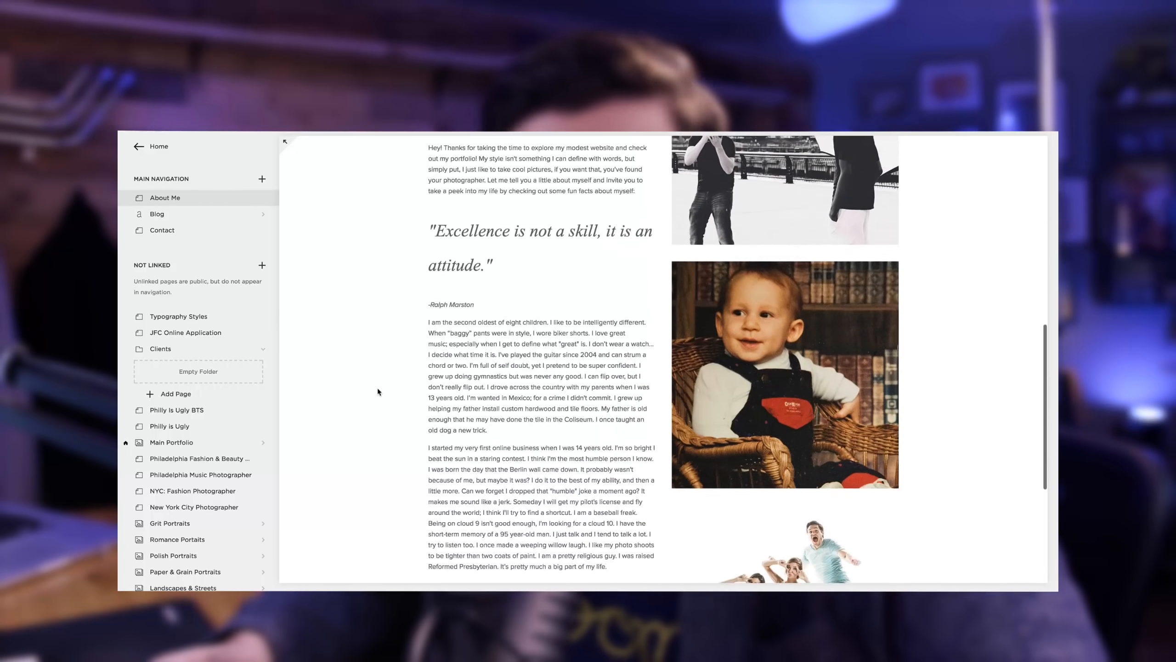
scroll(378, 392, "up", 18)
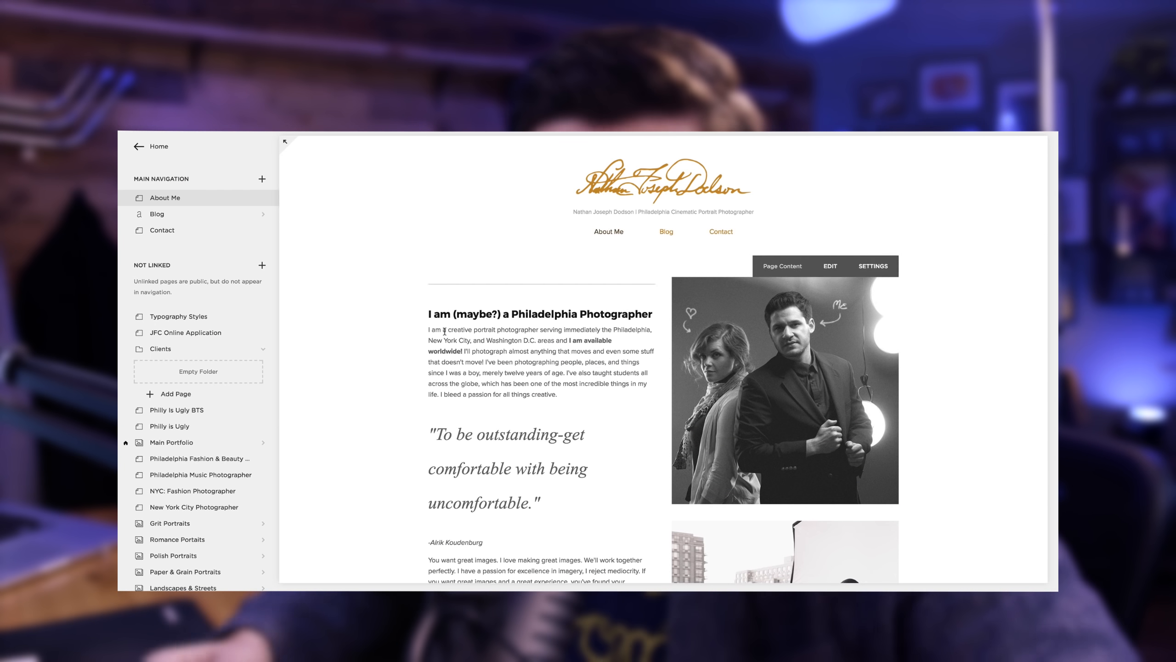
mouse_move(489, 328)
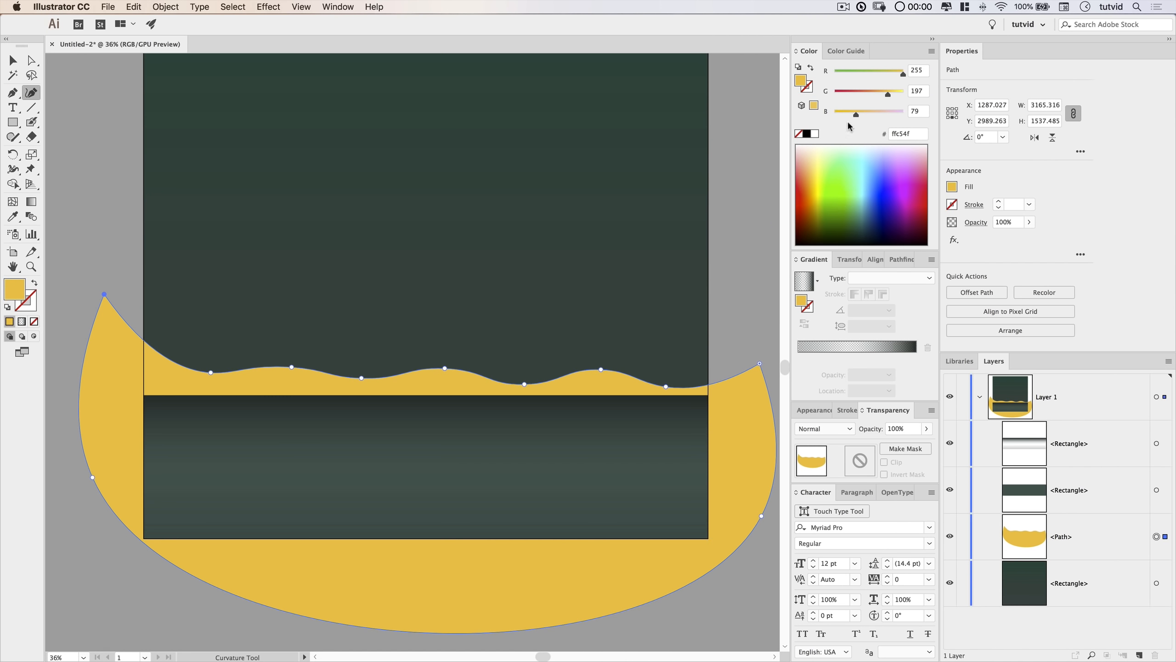
In Illustrator, deselect the wavy yellow shape and set the fill colour to bright green #43ff2e.
left_click(6, 60)
left_click(114, 188)
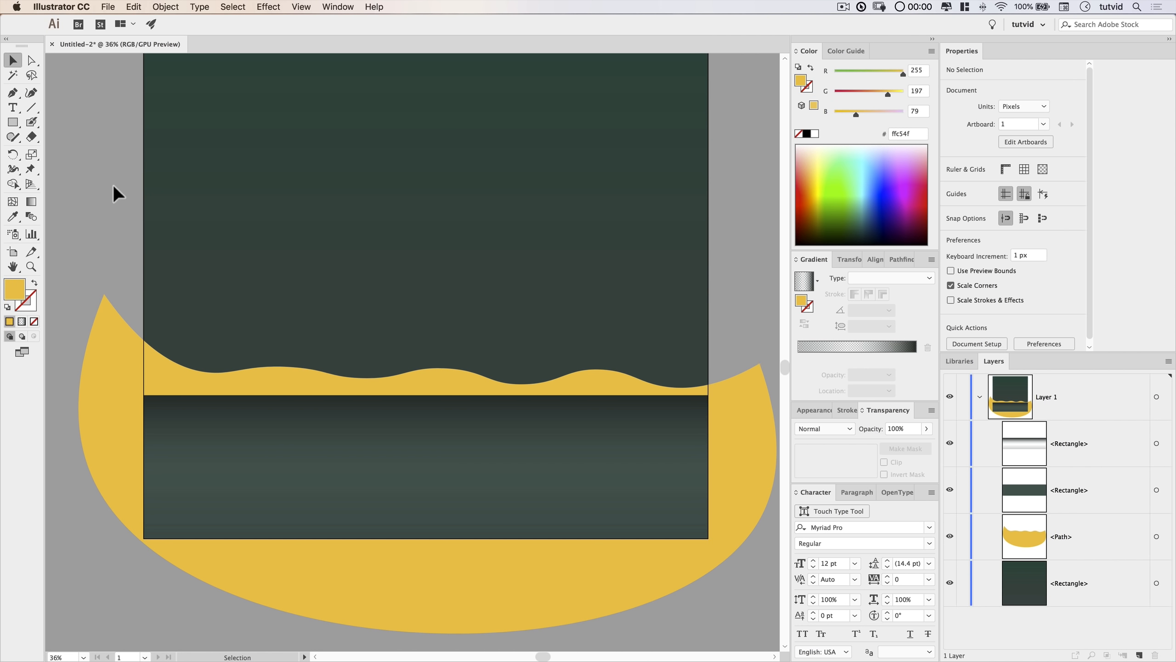
left_click(838, 189)
Draw the wavy top edge of a green shape above the yellow one with the Curvature tool, extending past both artboard sides.
left_click(32, 92)
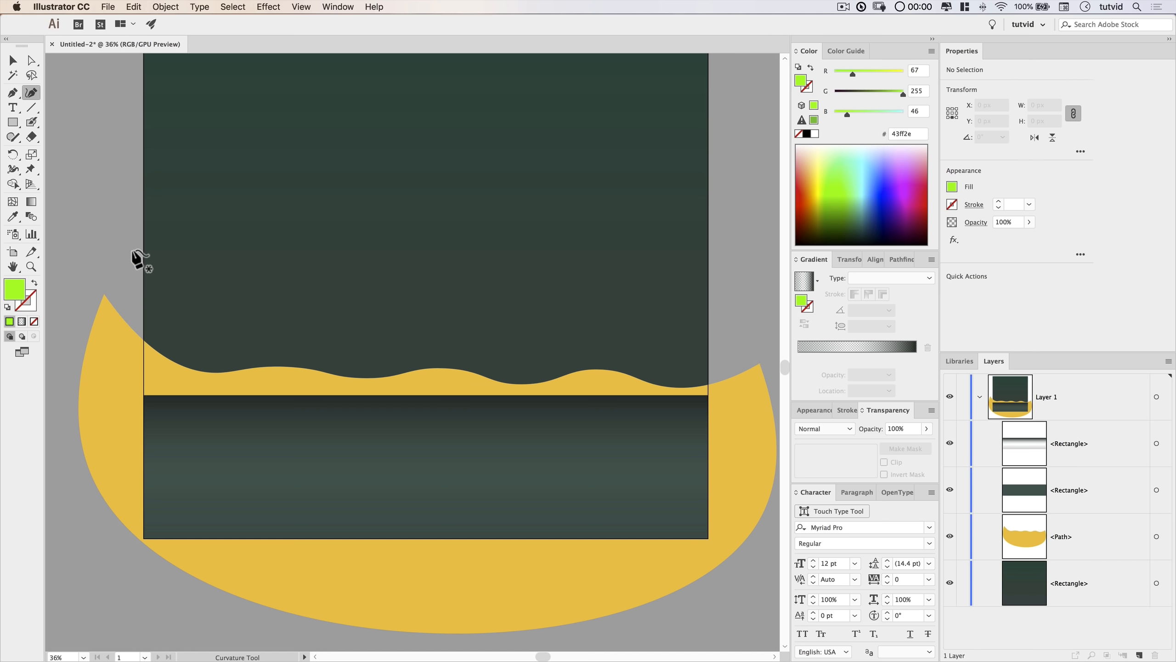
left_click(118, 244)
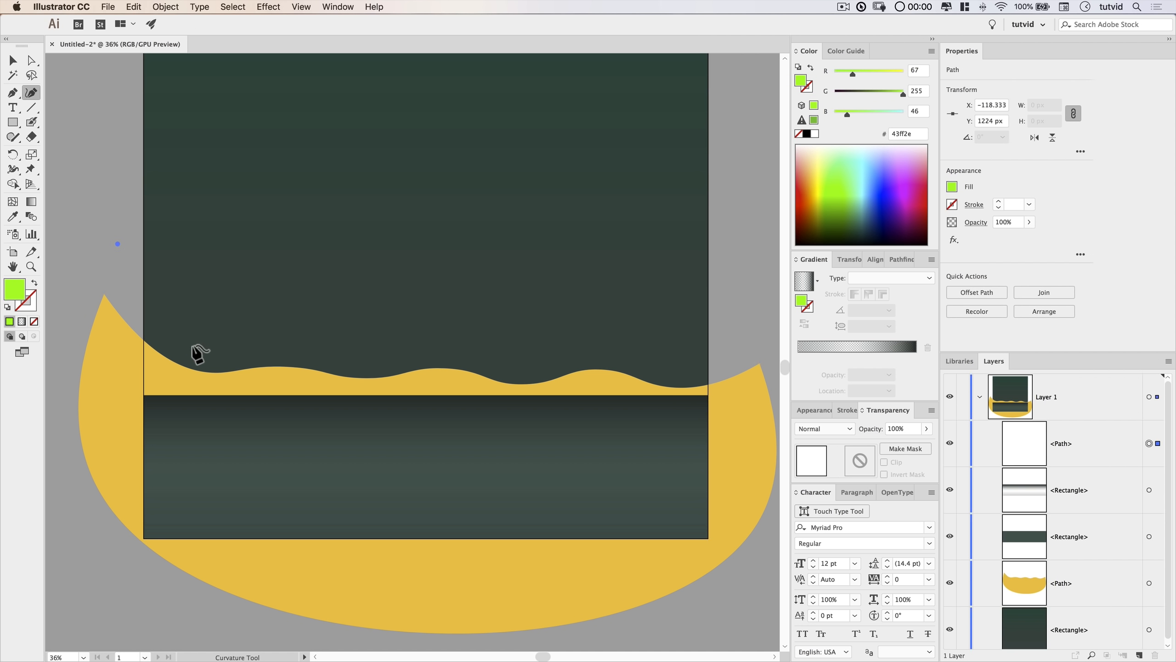
left_click(187, 314)
left_click(254, 314)
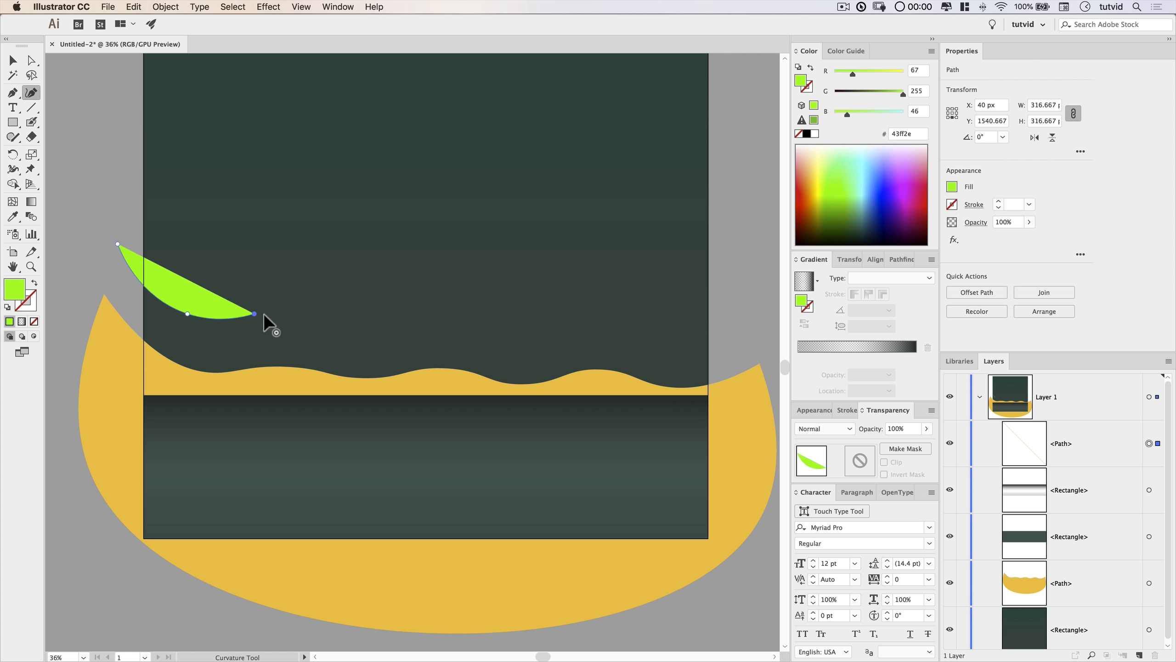
left_click(340, 341)
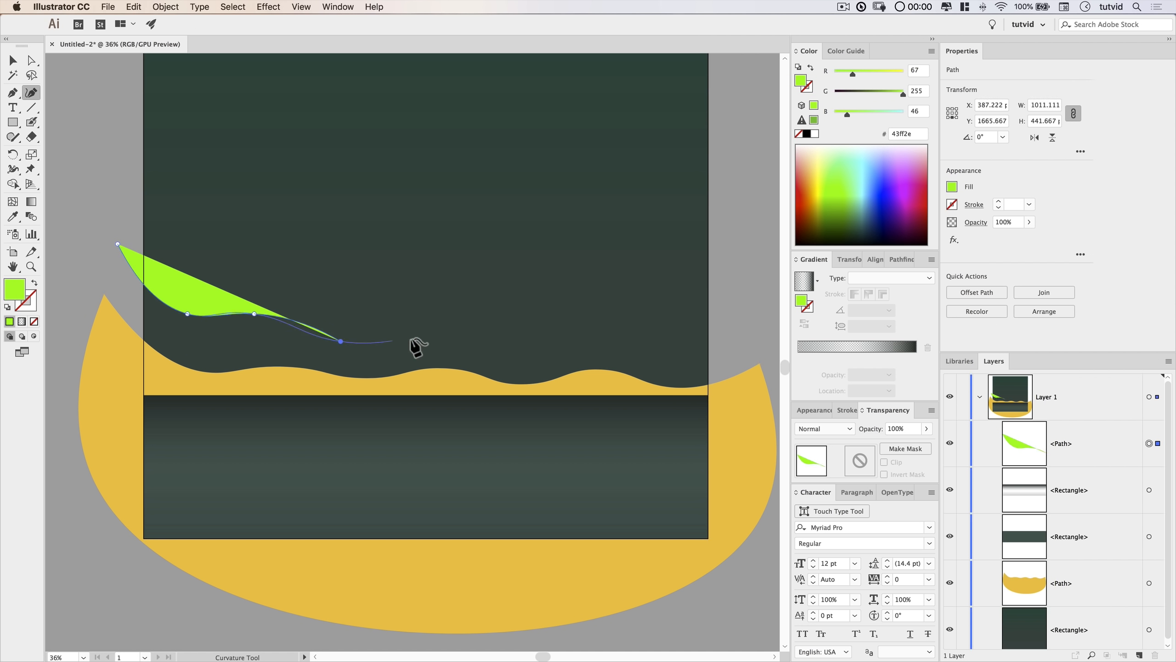
left_click(425, 334)
left_click(505, 345)
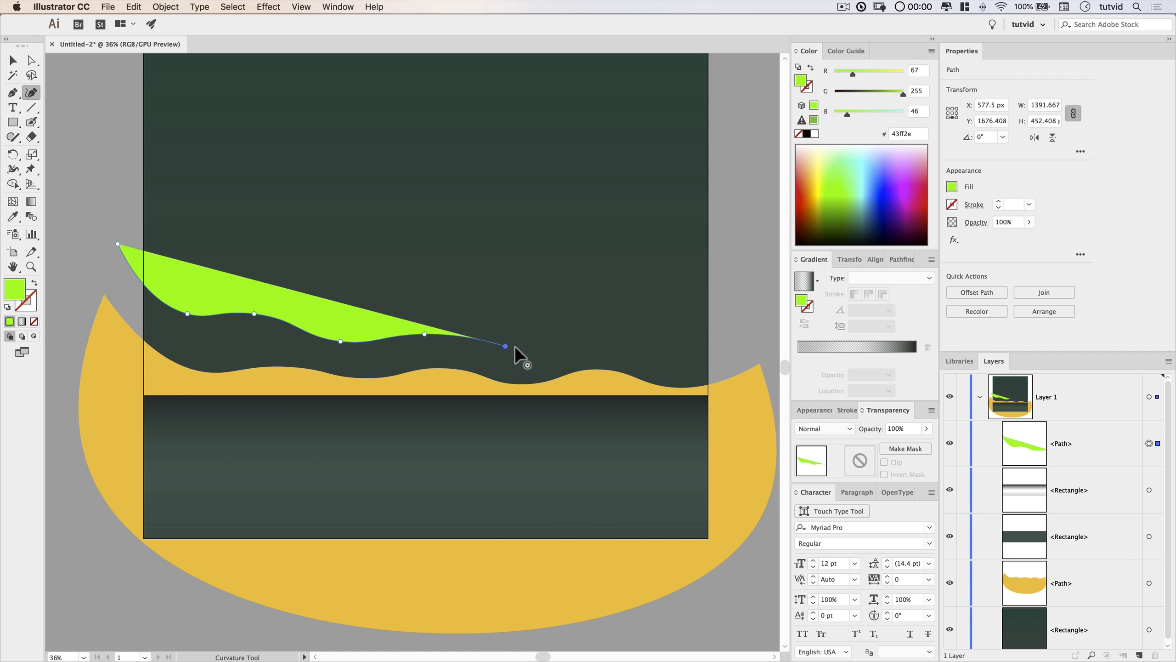
left_click(573, 308)
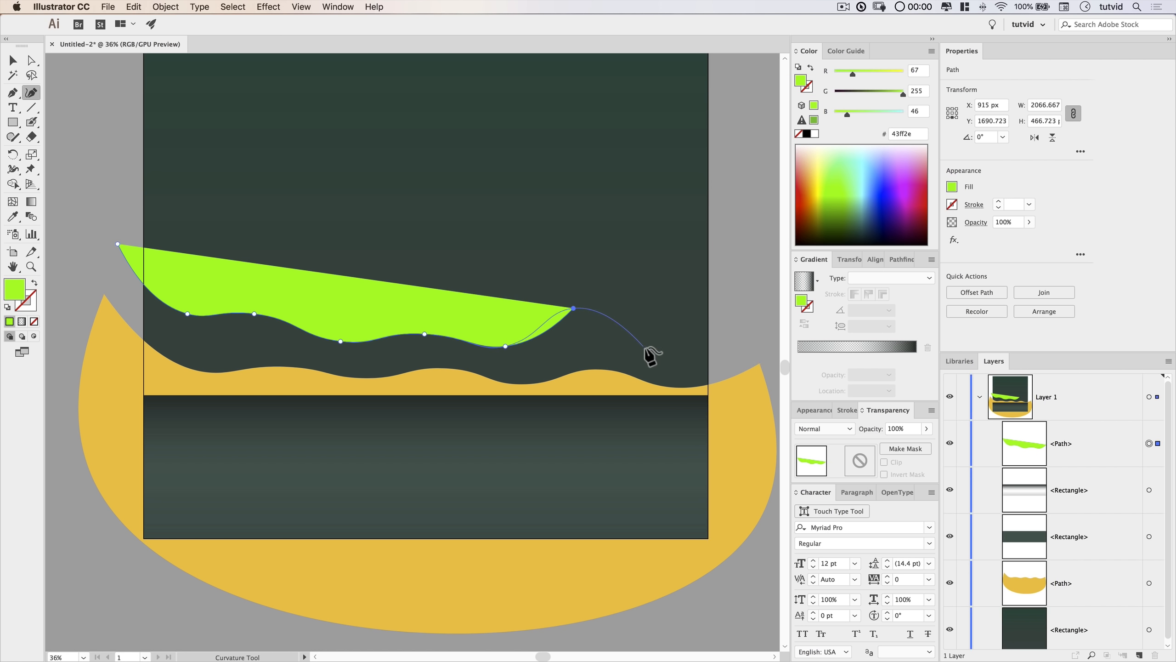
left_click(648, 348)
left_click(744, 334)
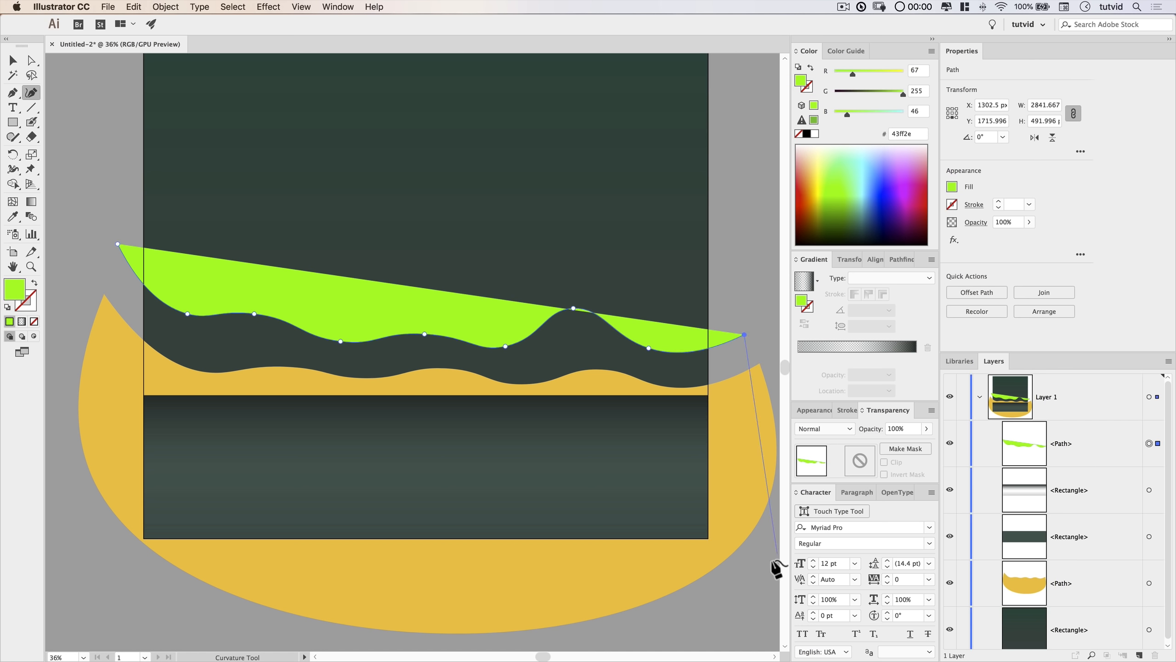
Close the green shape around the artboard's lower end, about 3246 × 2172 px, and place it behind the yellow shape.
left_click(750, 618)
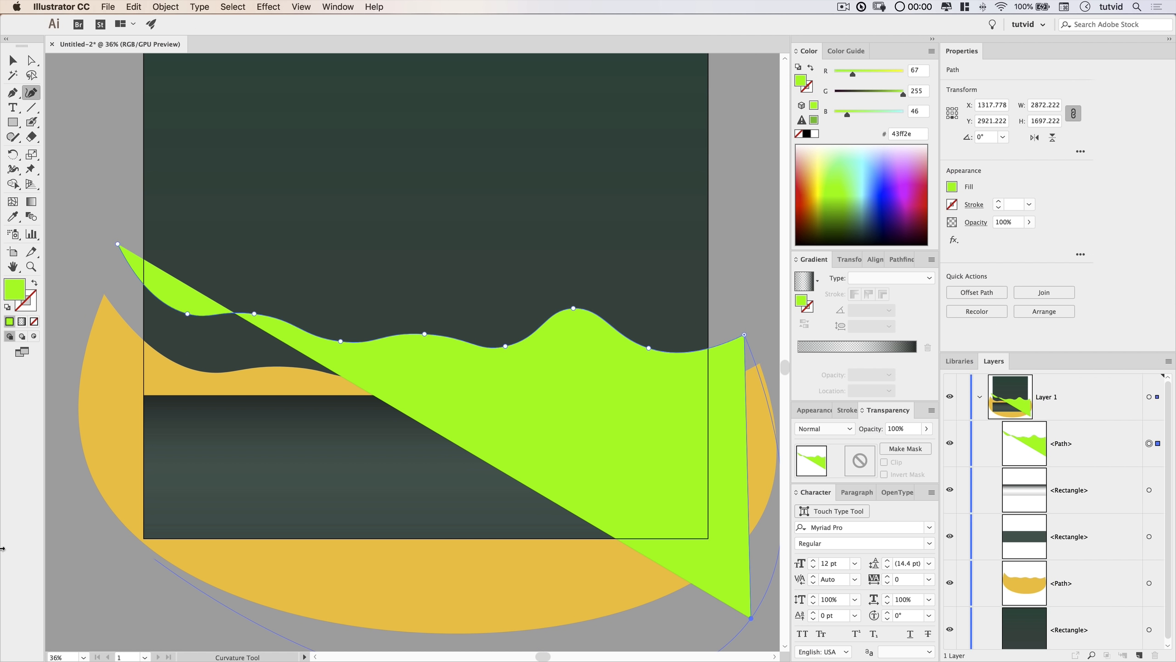
left_click(82, 521)
left_click(117, 244)
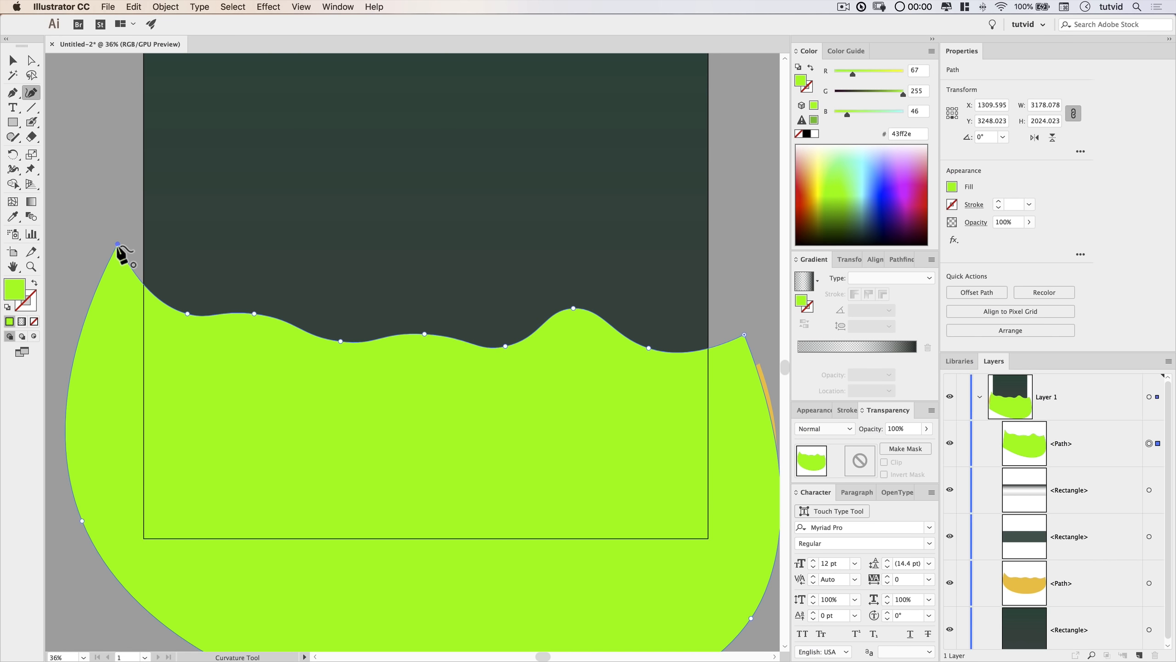
key("v")
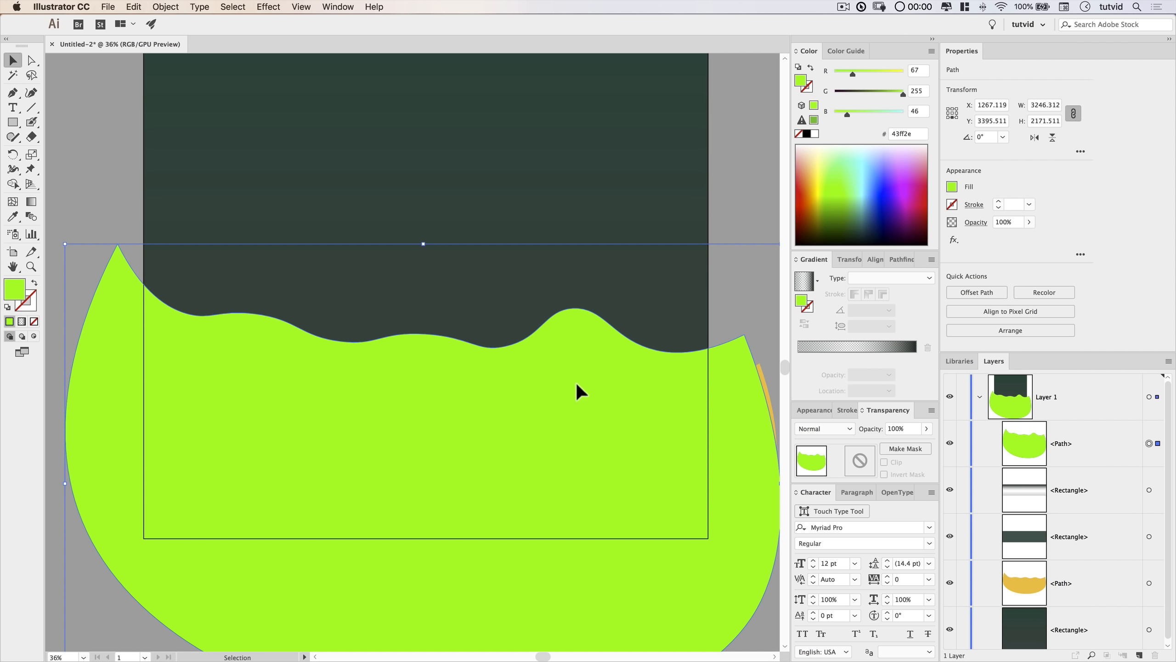
left_click_drag(1102, 438, 1070, 605)
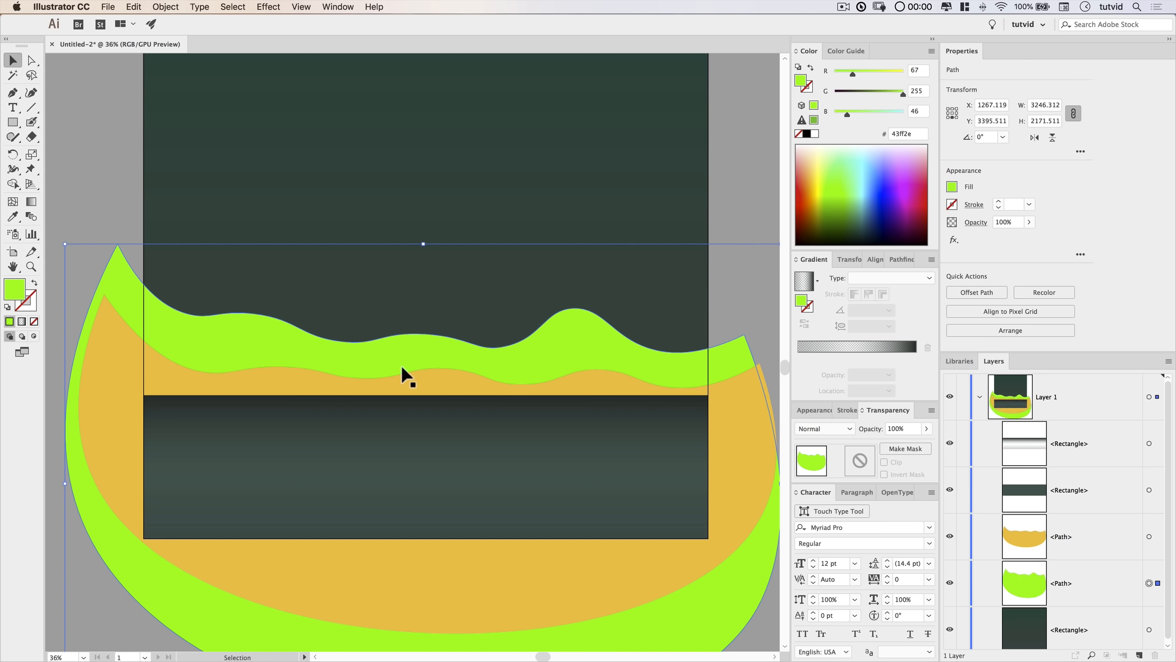
Shift the green shape slightly down and right, and widen it to about 3463 px.
key("super+minus")
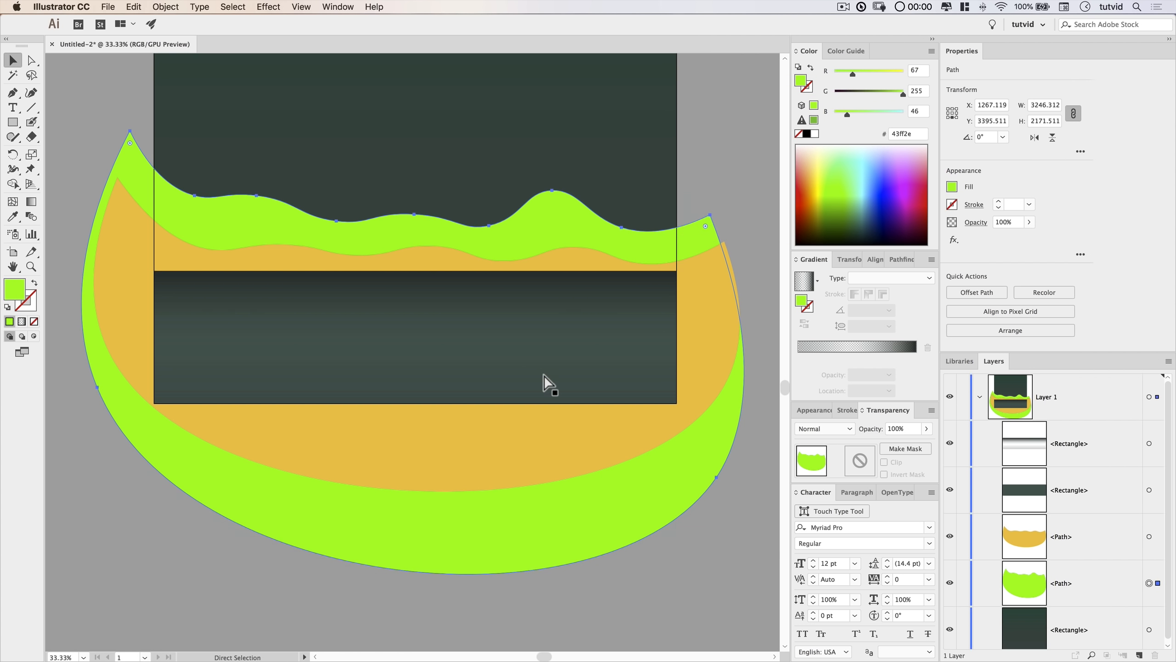
left_click_drag(544, 308, 543, 357)
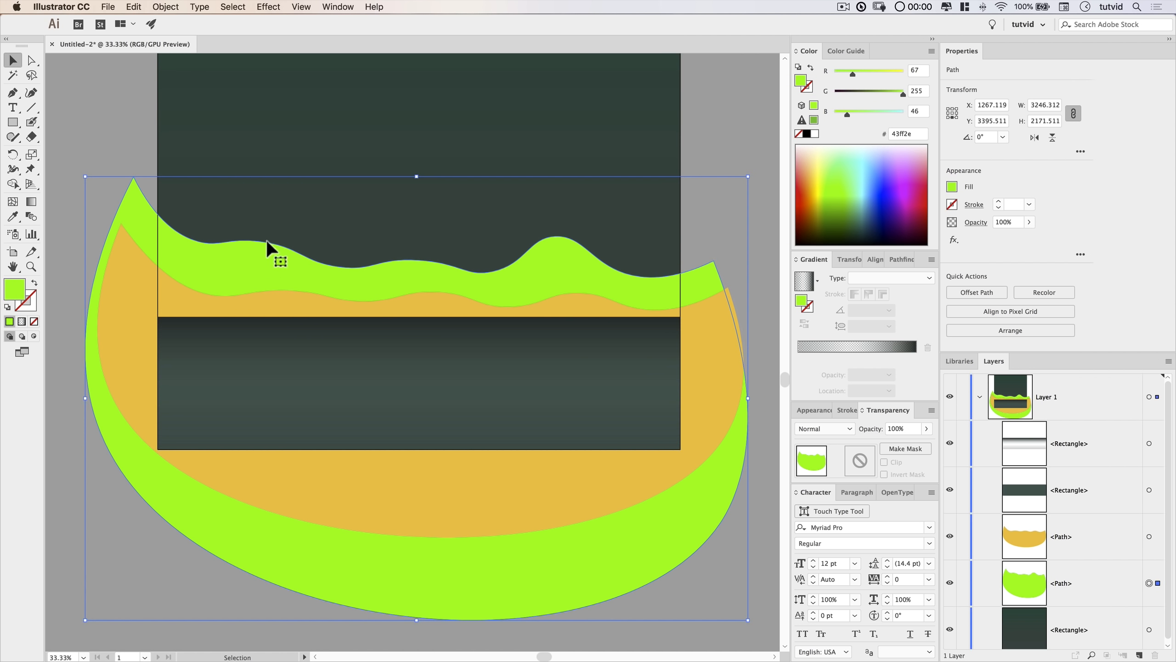
left_click_drag(238, 257, 243, 267)
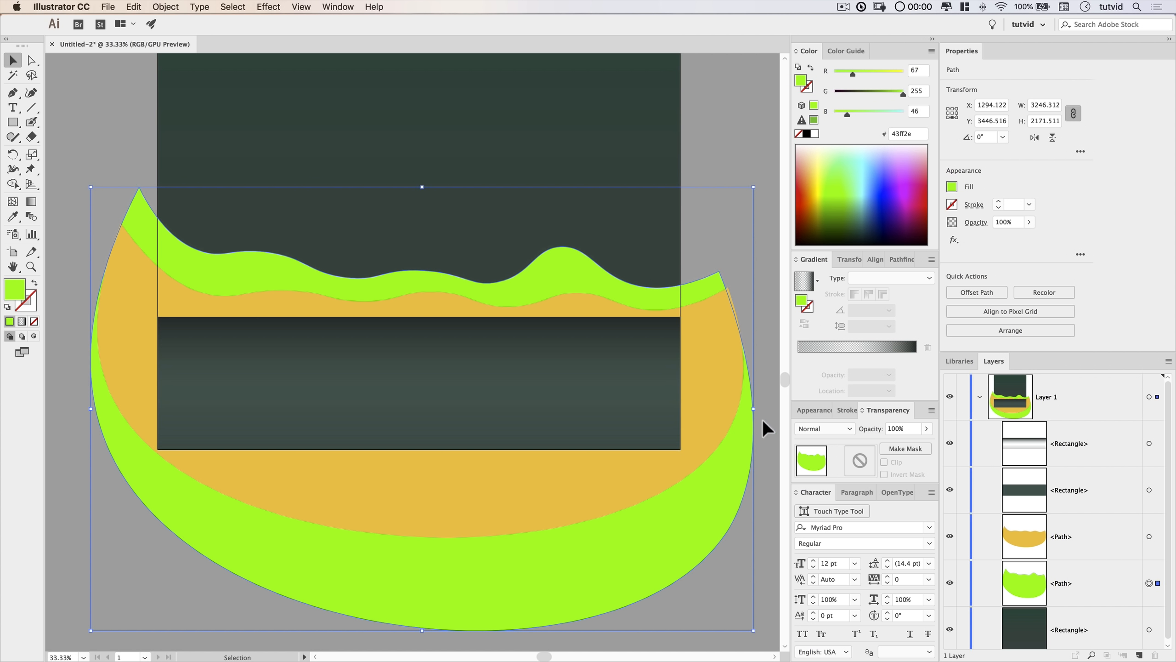
left_click_drag(758, 416, 565, 412)
Nudge the green shape 60 px left and 10 px up, and deselect it.
scroll(475, 400, "left", 5)
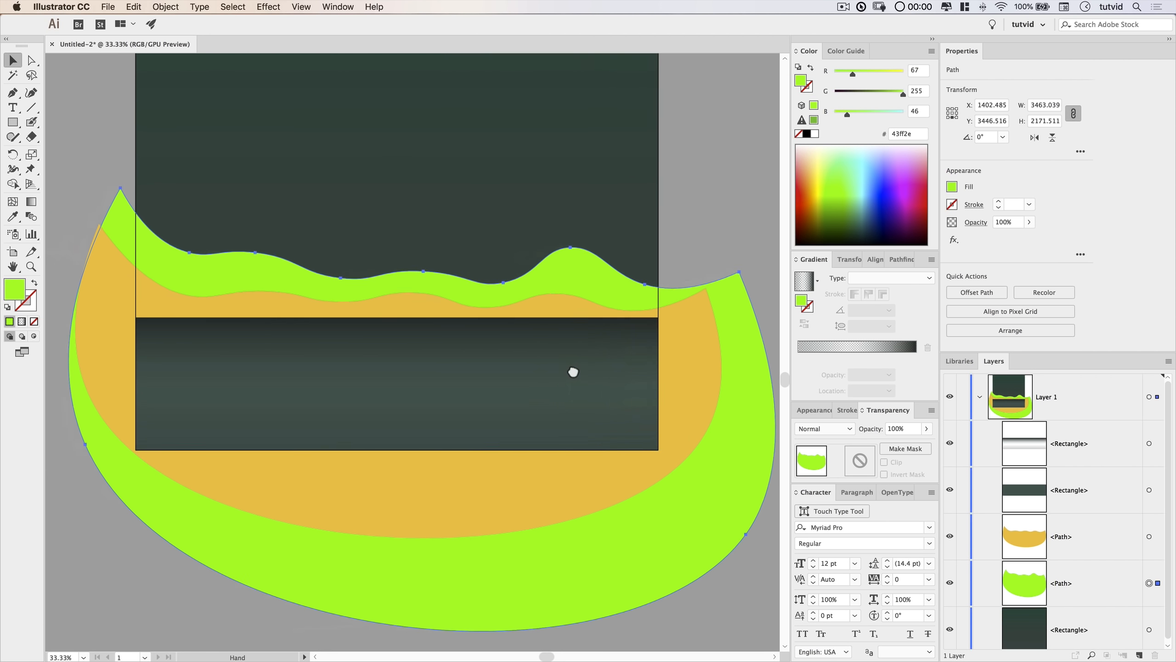
key("Left")
key("Left")
key("Left")
key("Down")
key("Left")
key("Left")
key("Left")
key("Up")
key("Up")
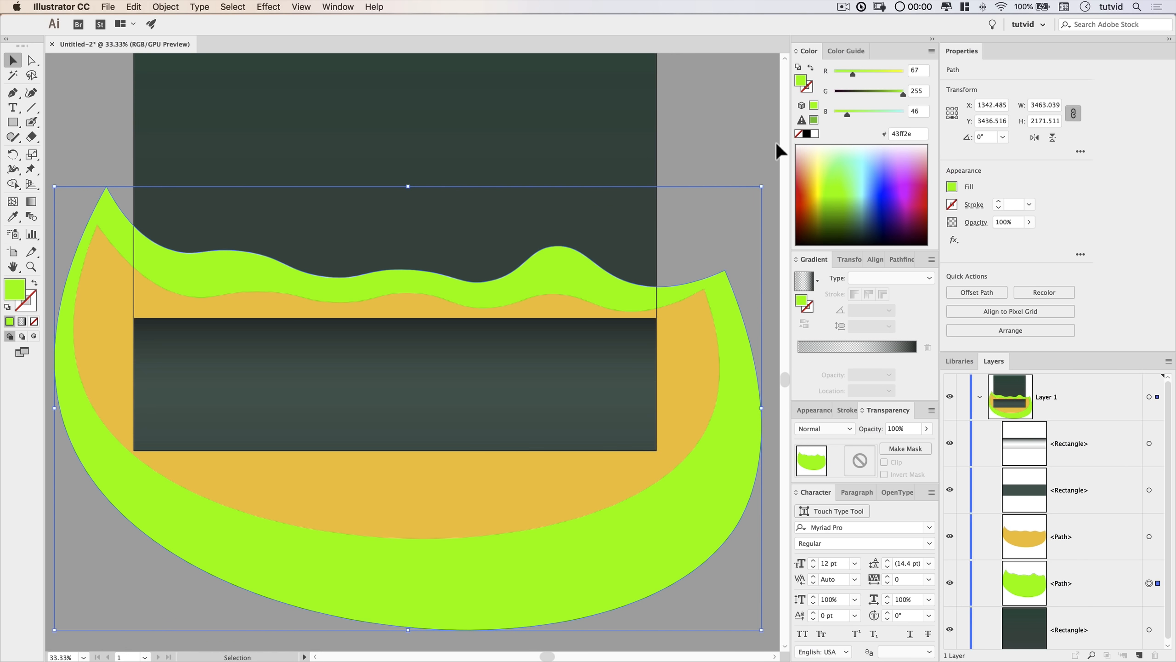
left_click(766, 179)
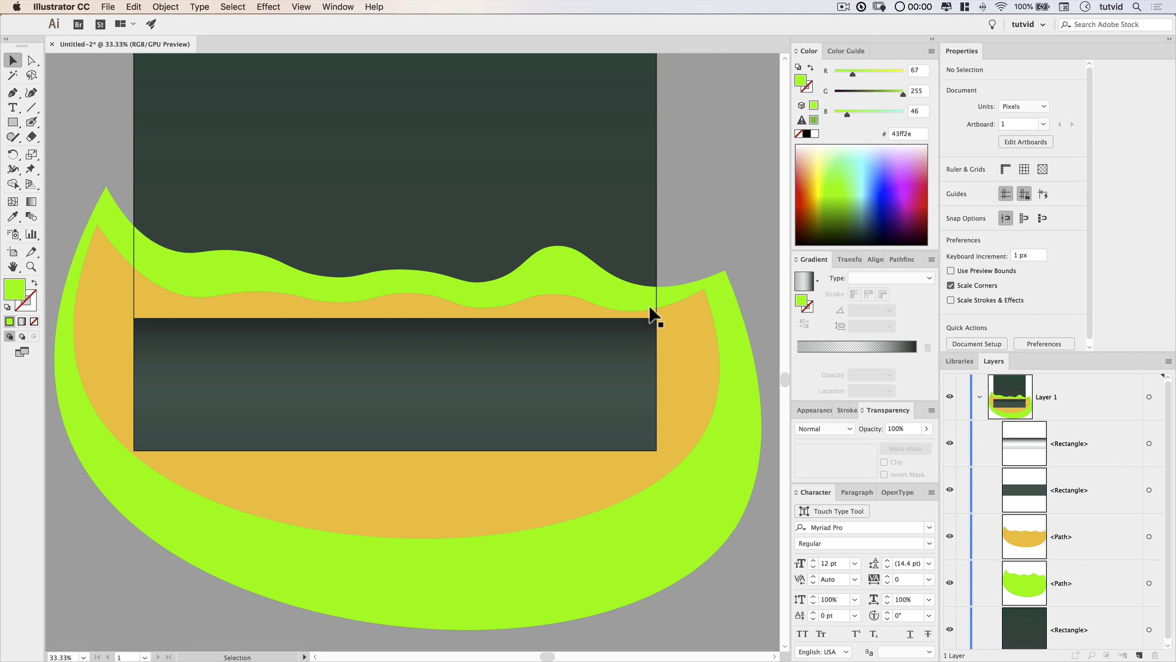
Rotate the green shape slightly clockwise to about 359.4°, move it to about X 1414, Y 3449 px, and deselect it.
left_click(634, 283)
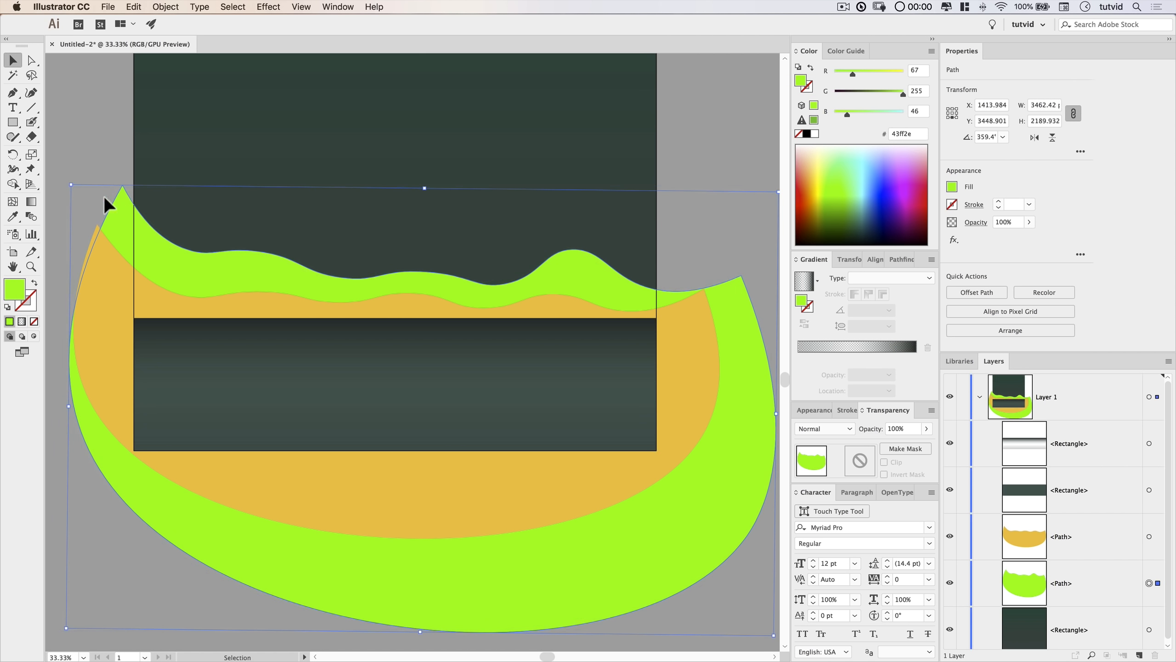
left_click(101, 145)
left_click(627, 267)
left_click(738, 115)
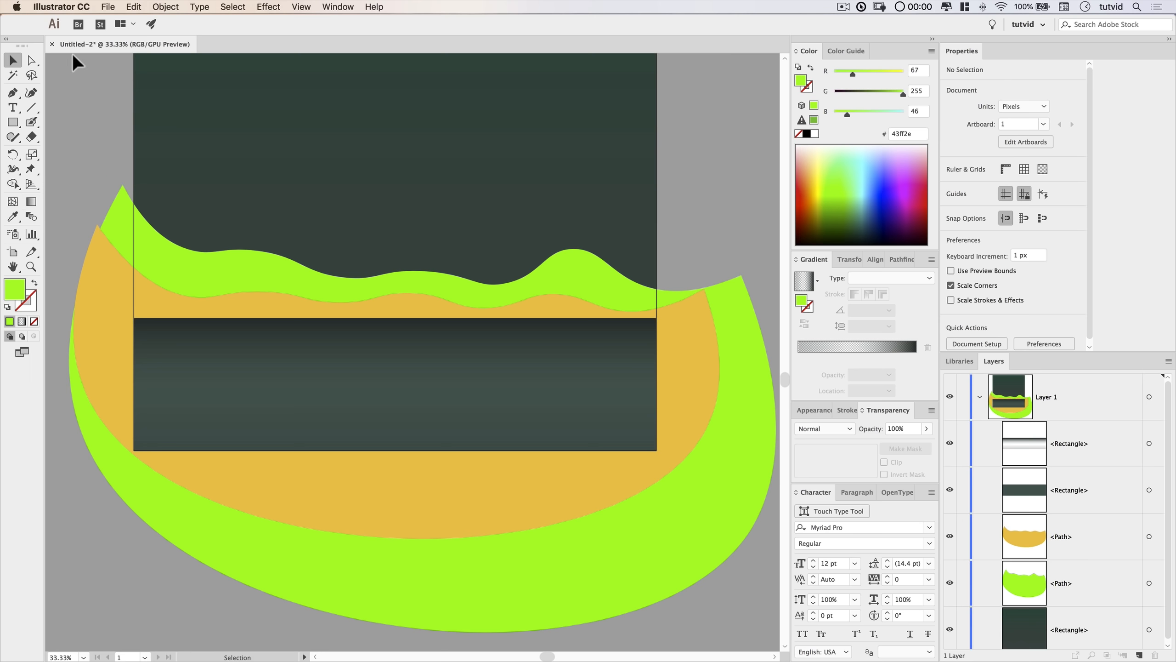
Start another green shape with the Curvature tool, forming a tall peak and lower hump at the artboard's left, dipping to the floor band.
left_click(31, 95)
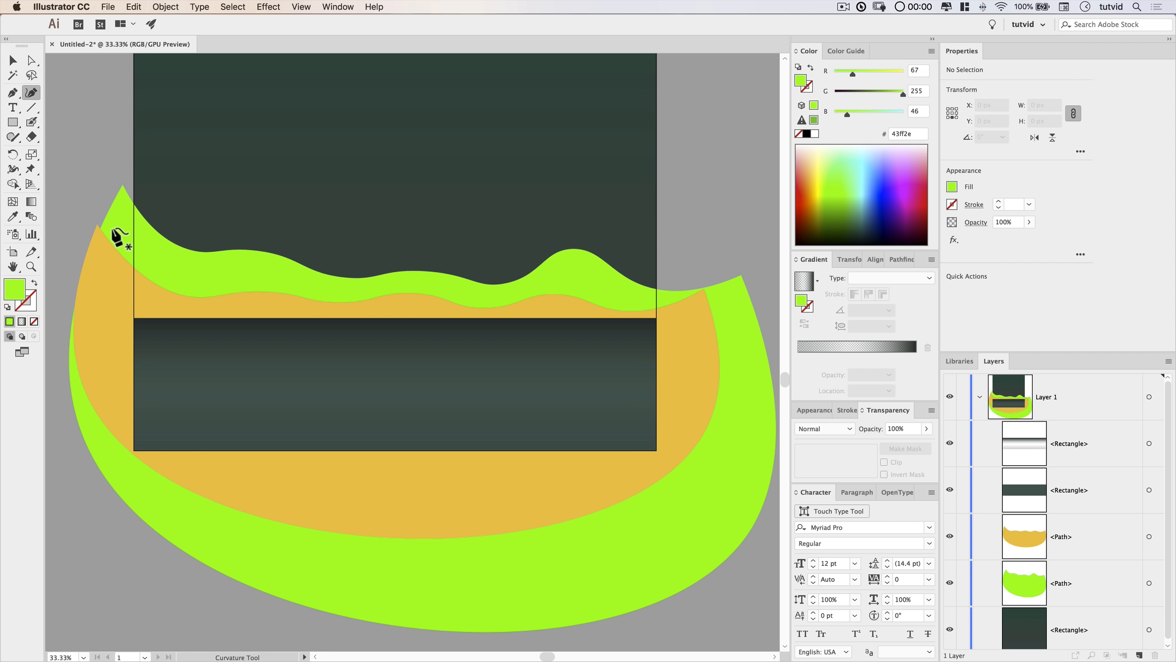
left_click(93, 211)
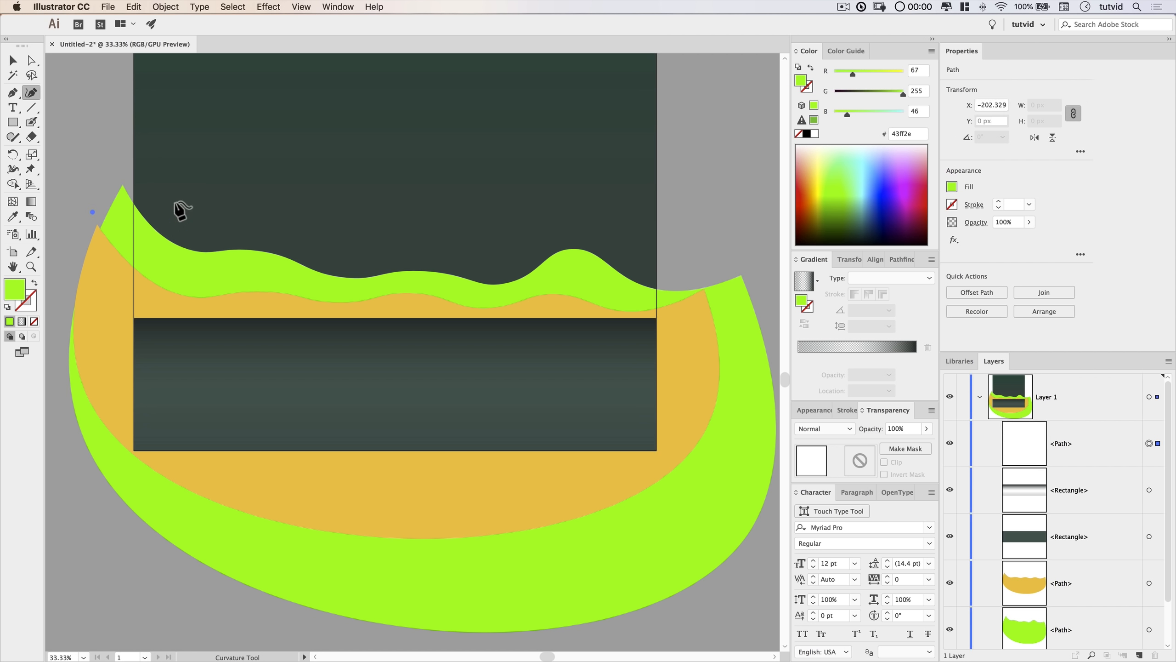
left_click(198, 166)
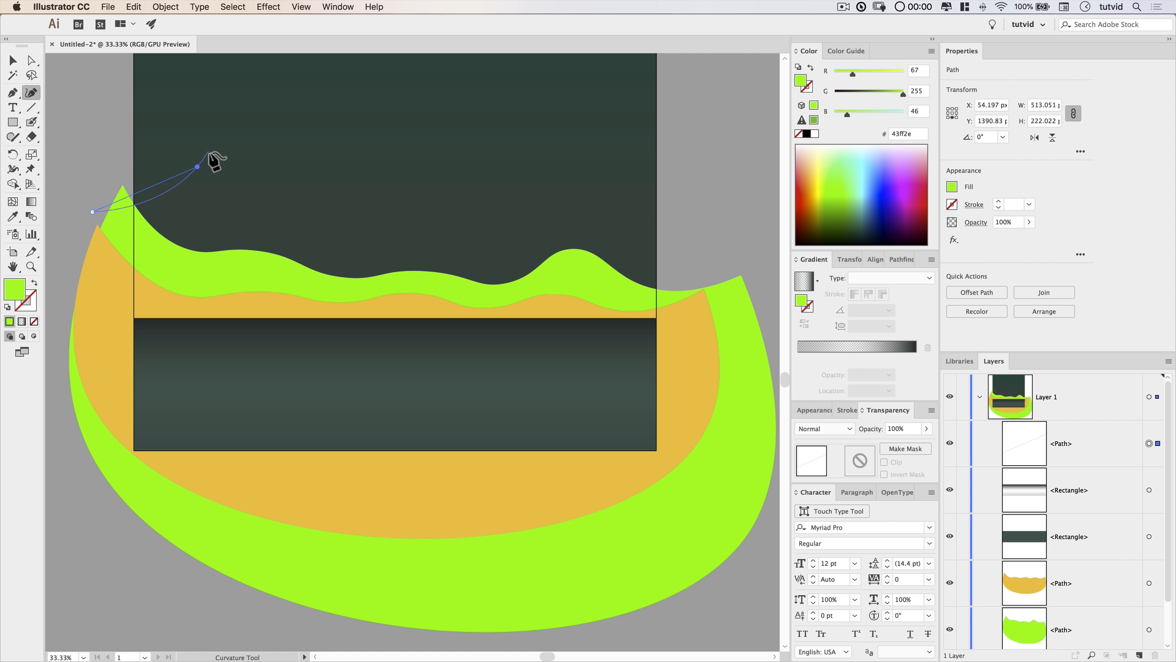
left_click(212, 151)
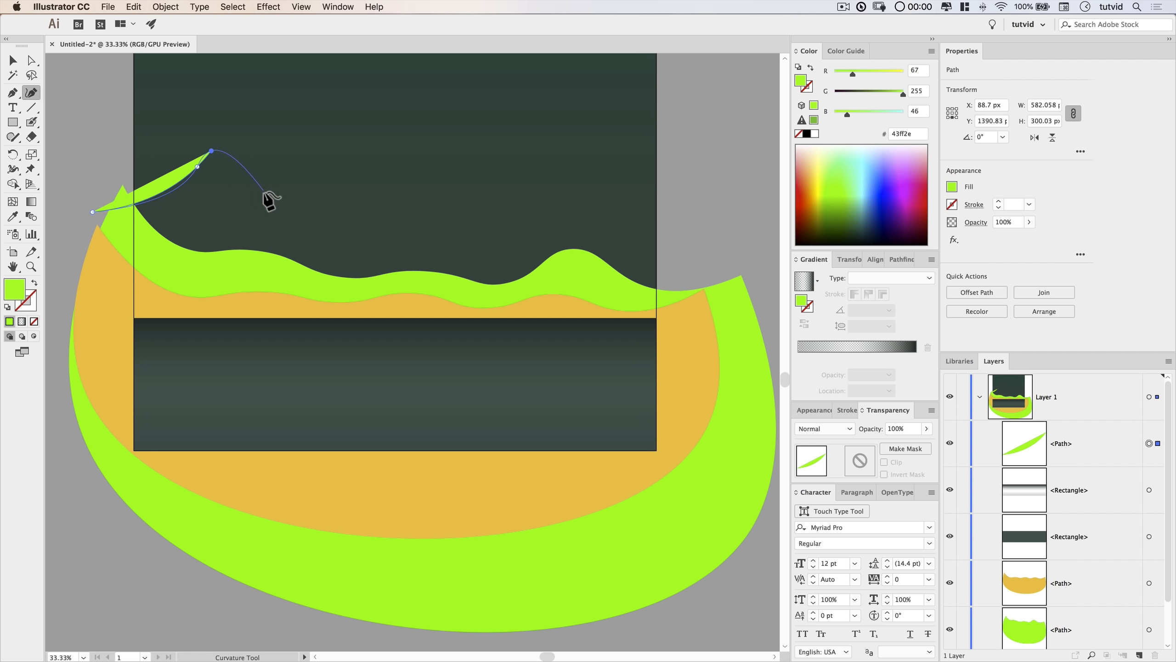
left_click(274, 213)
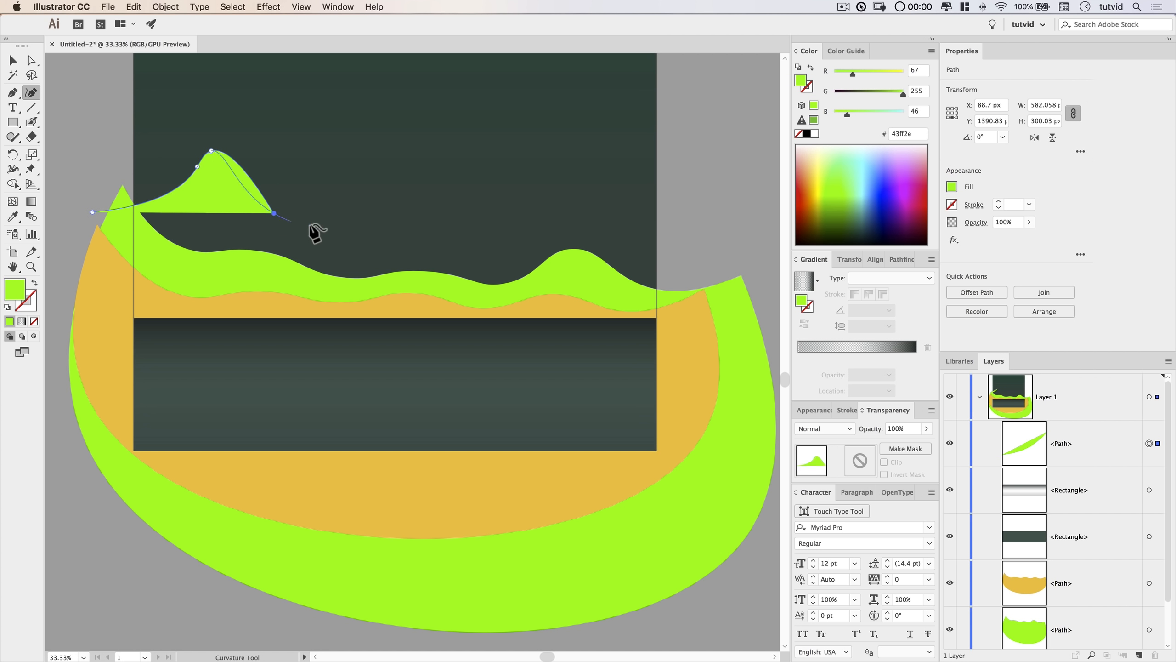
left_click(323, 204)
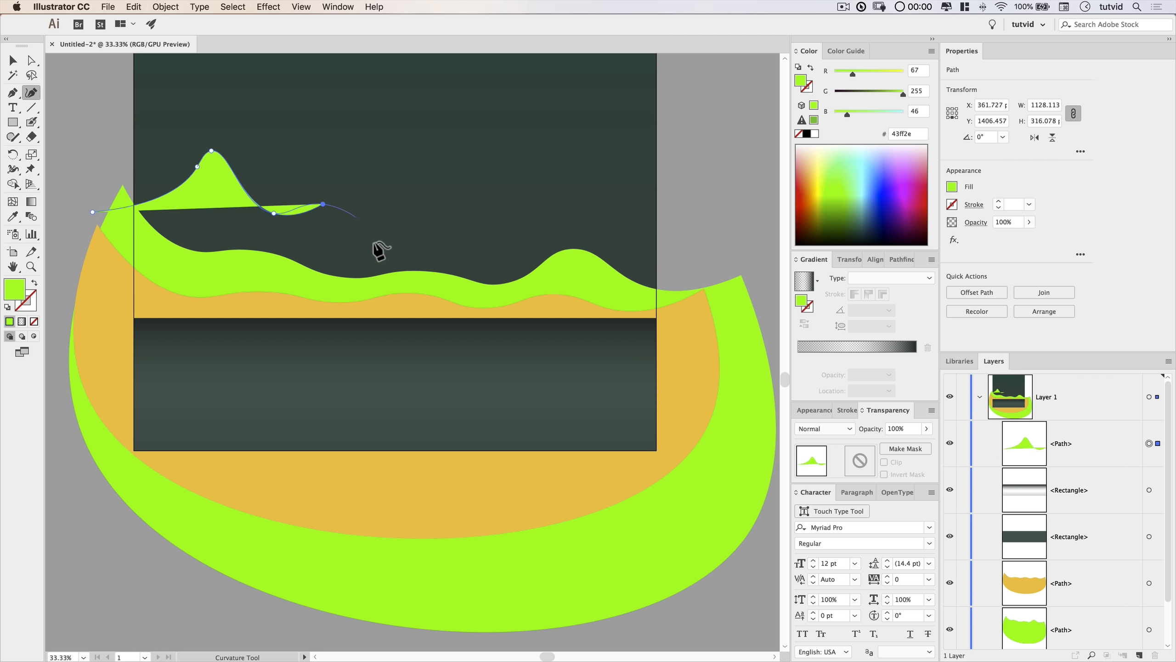
left_click(398, 314)
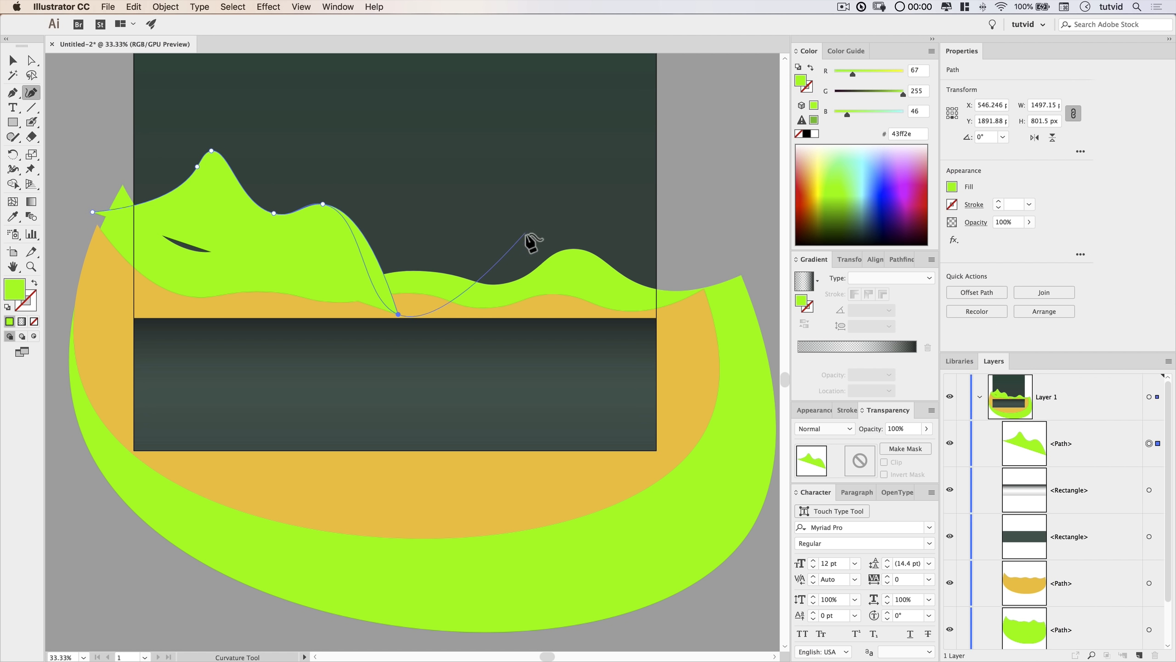
Continue the green Curvature path from the floor-band dip into a tall peak and two smaller humps extending past the artboard's right edge.
left_click(507, 204)
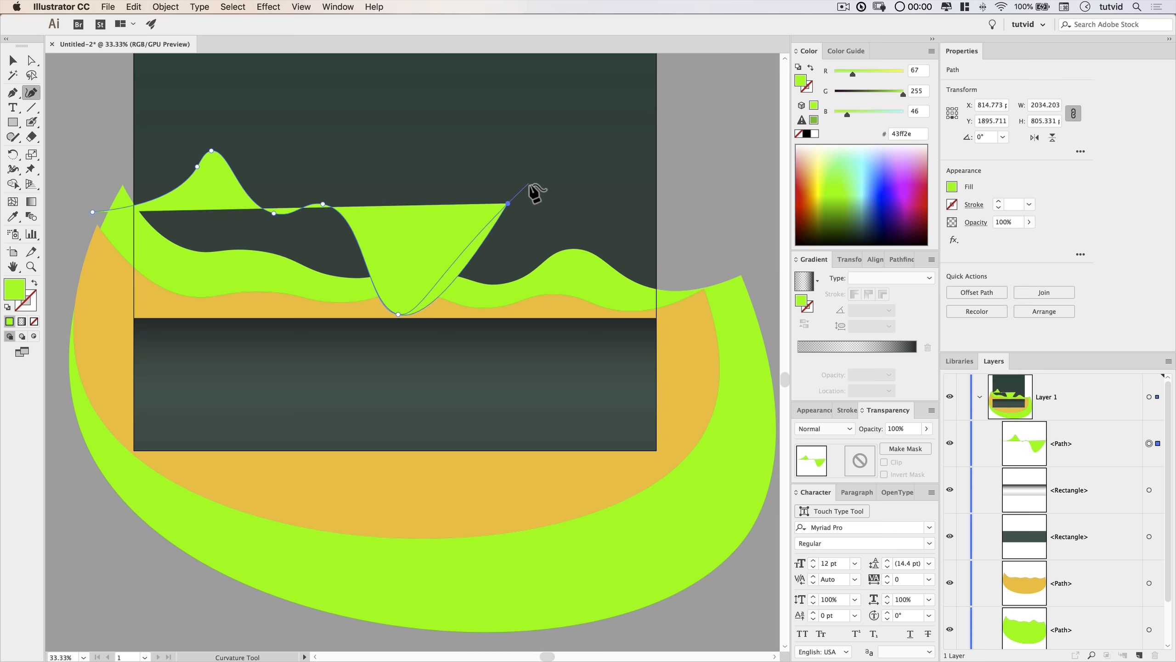
left_click(520, 180)
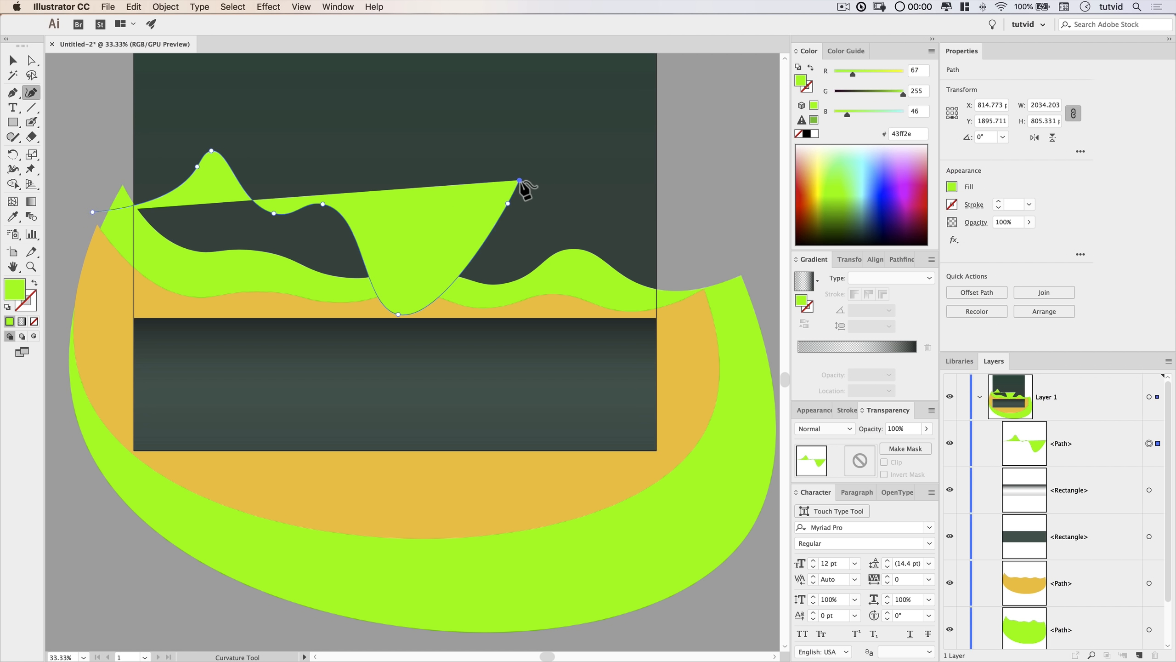
left_click(561, 216)
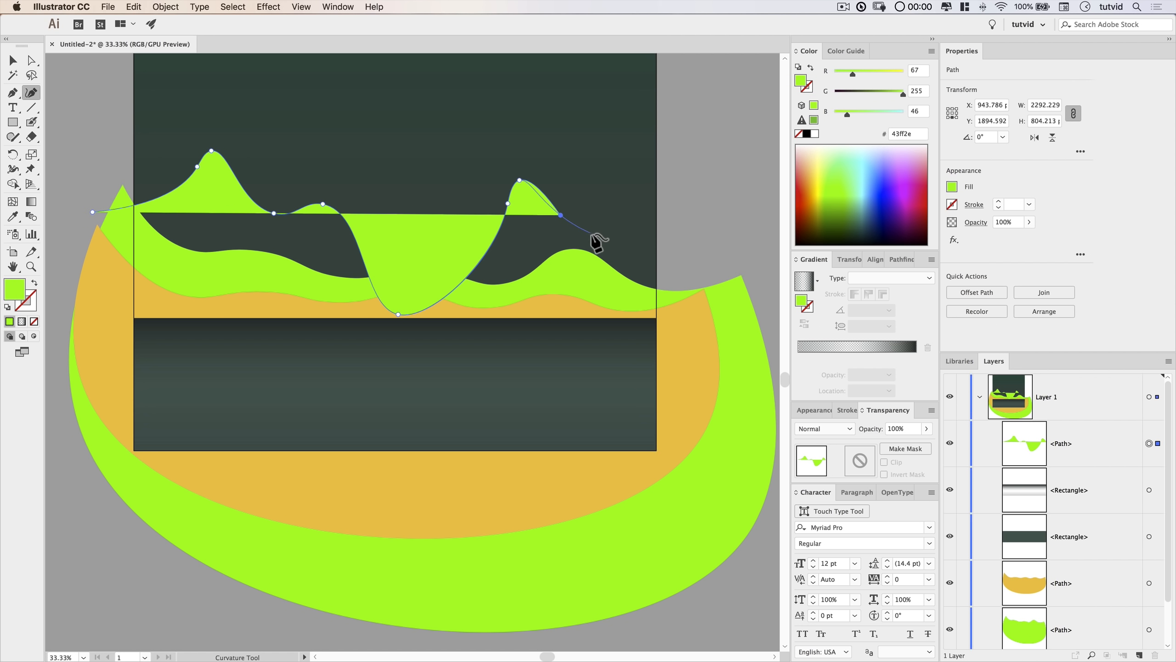
left_click(591, 233)
left_click(613, 211)
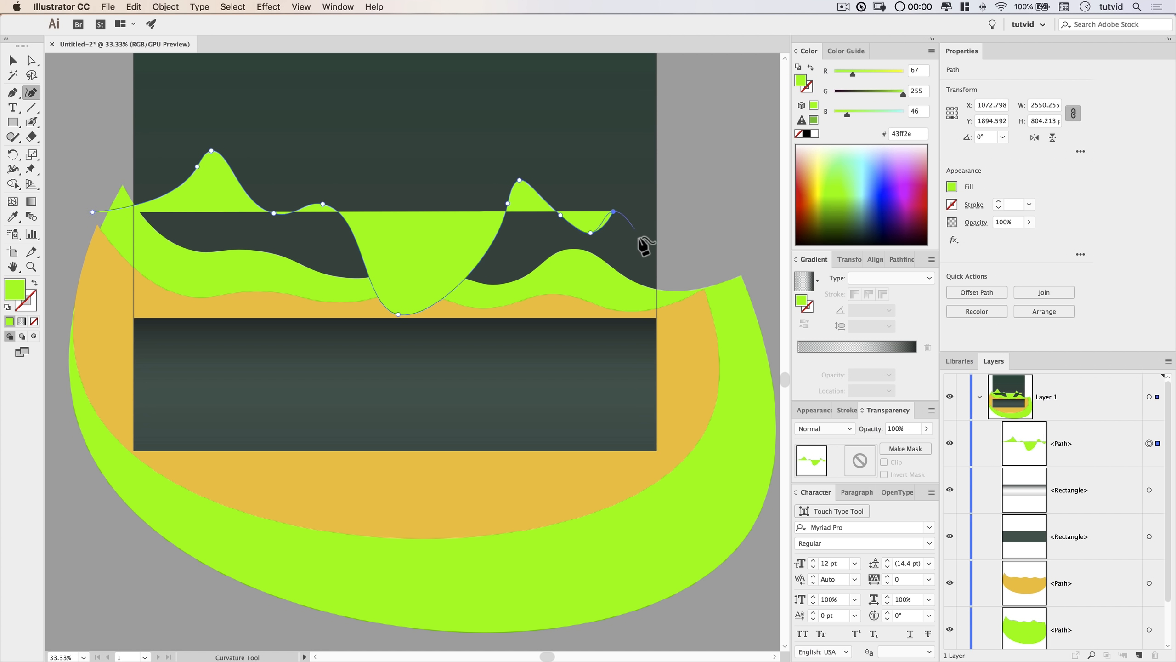
left_click(672, 254)
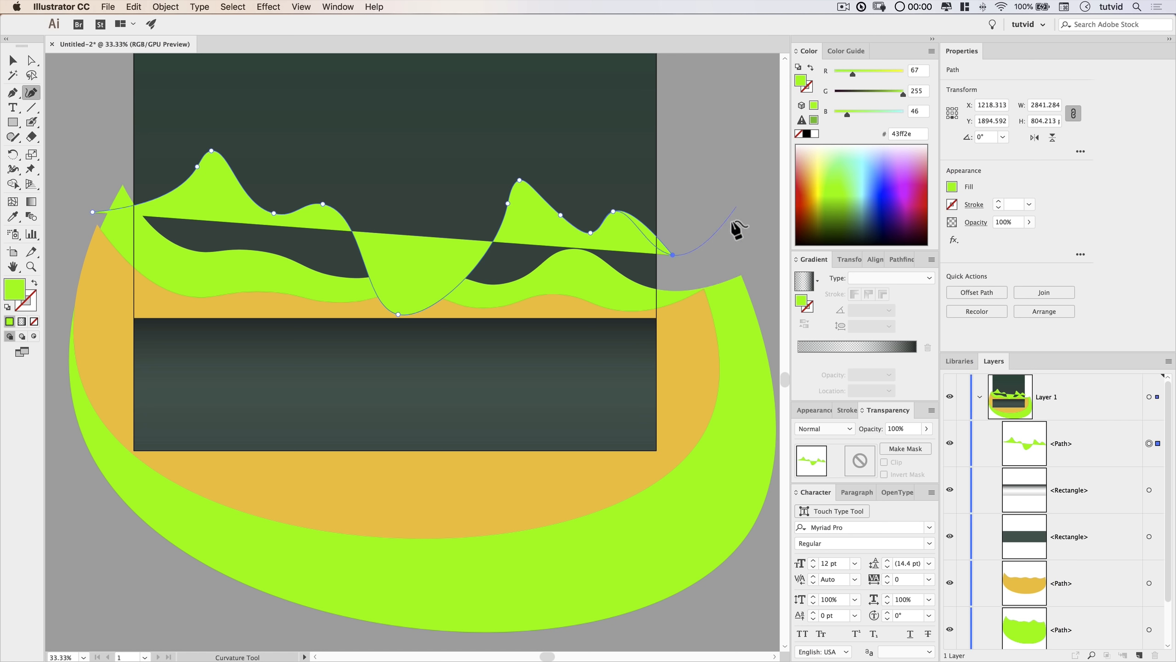
left_click(712, 241)
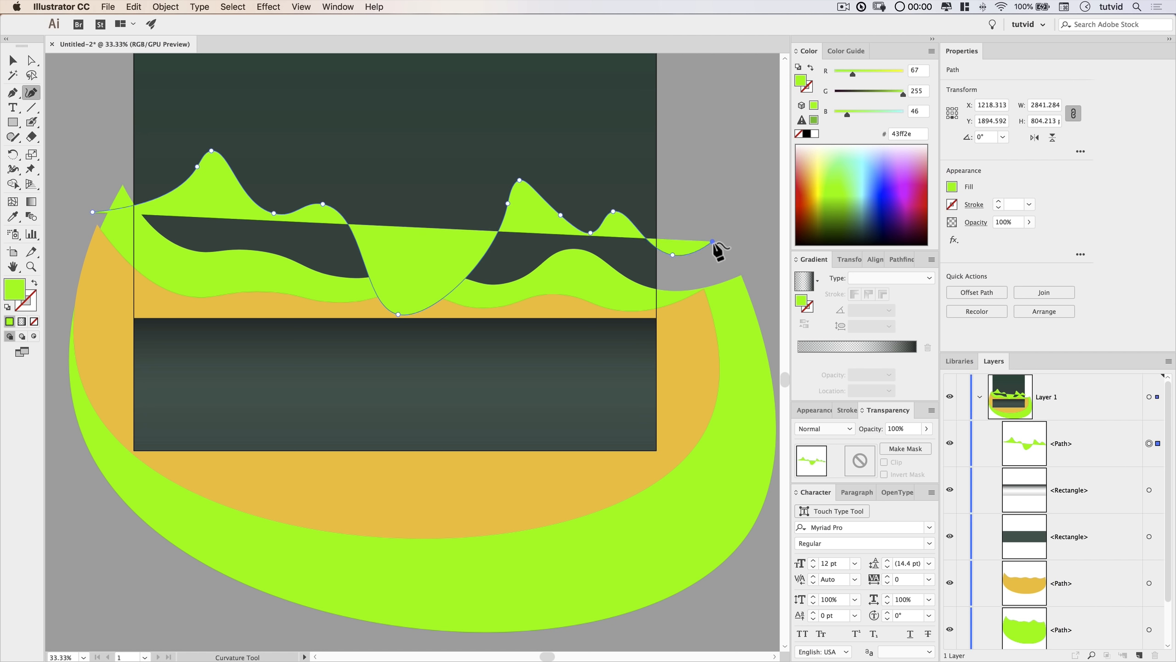
left_click(746, 253)
Carry the green path down around and below the artboard, and close it at its starting point on the left.
left_click(742, 450)
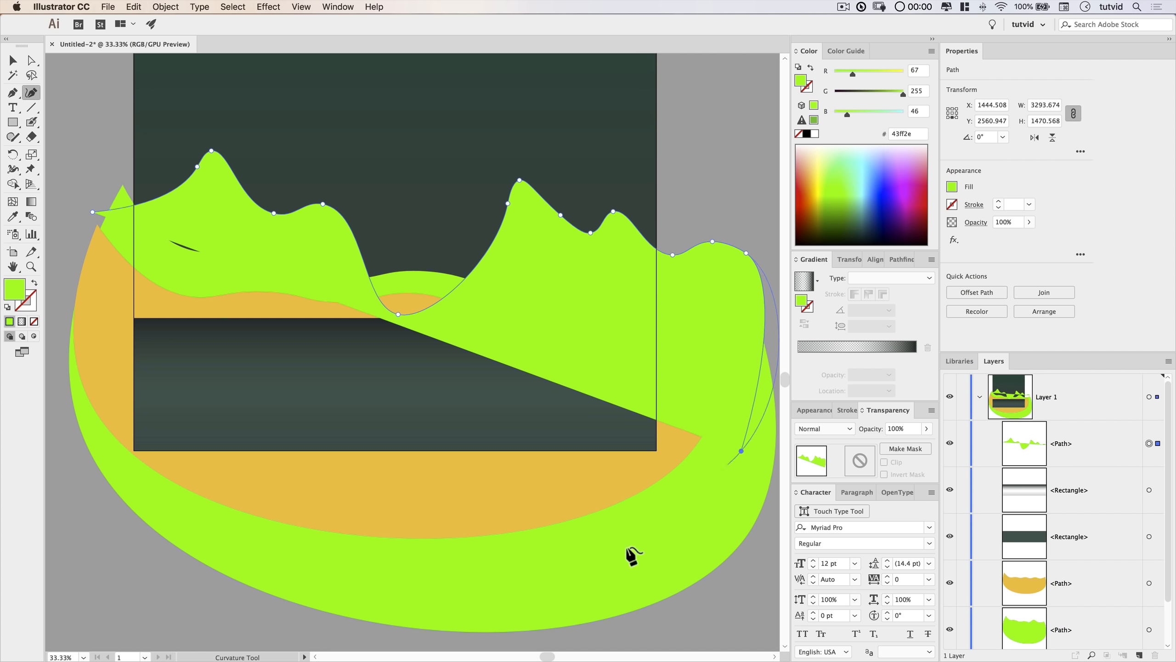
left_click(488, 572)
left_click(99, 509)
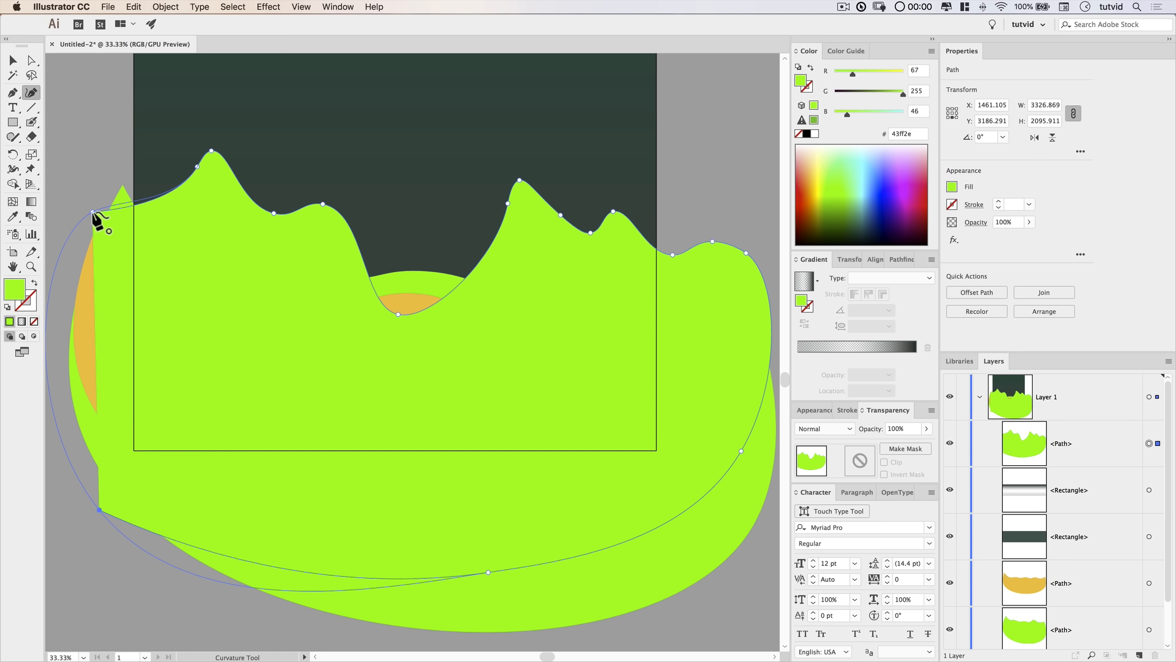
left_click(93, 212)
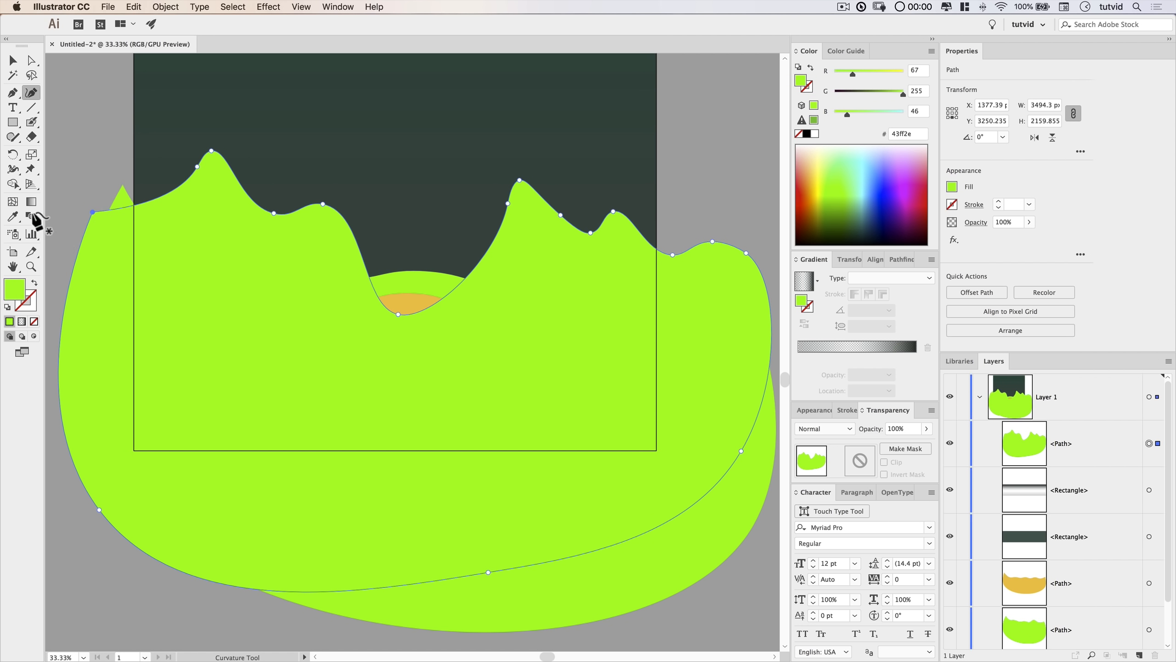
Fill the new peaked shape with blue #527aff and move it behind the other green shape, directly above the background rectangle.
key("v")
left_click(881, 190)
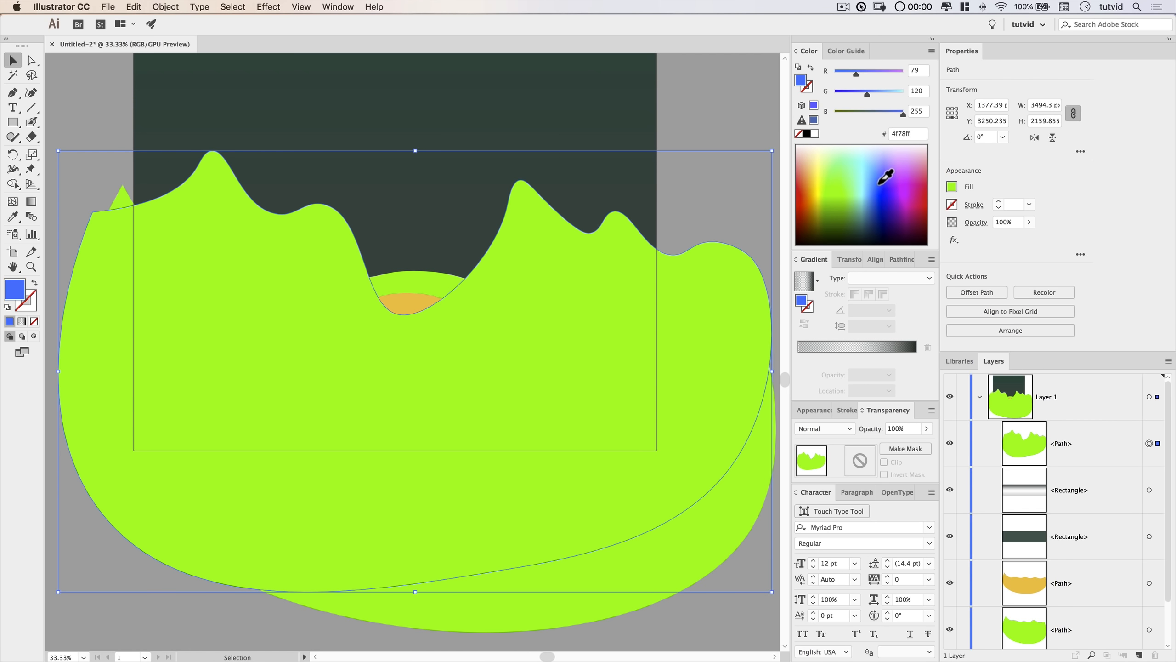
left_click_drag(1072, 443, 1070, 610)
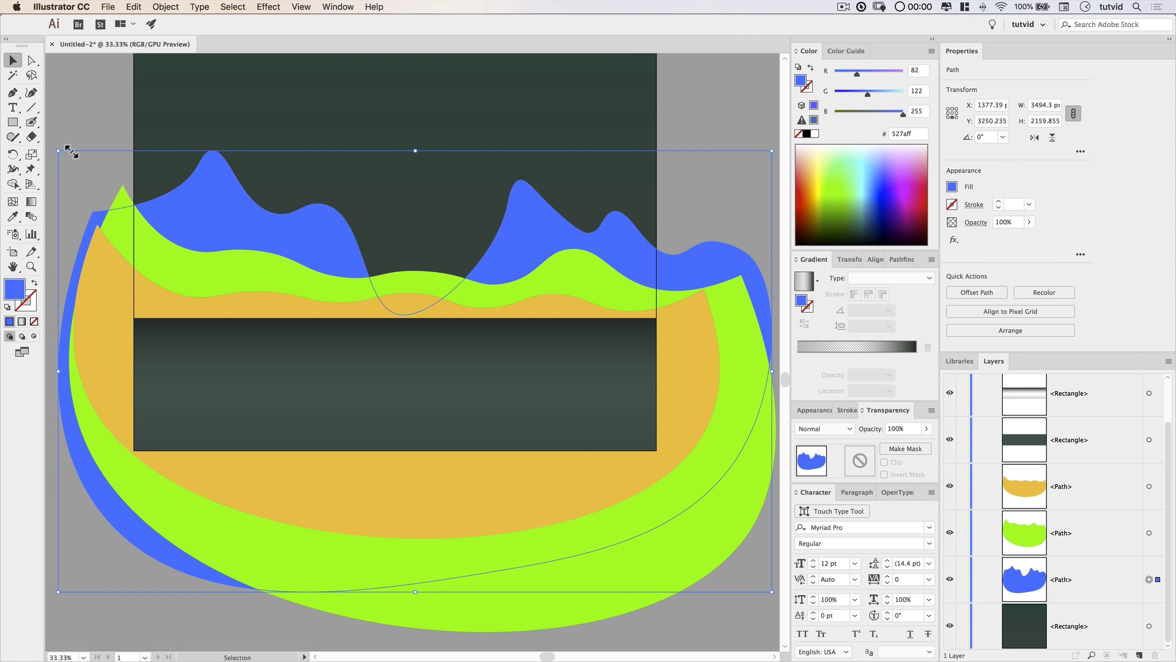
Nudge the blue shape 23 px left and 20 px up.
left_click(108, 113)
left_click(206, 202)
key("Left")
key("Left")
key("Left")
key("shift+Left")
key("shift+Left")
key("shift+Up")
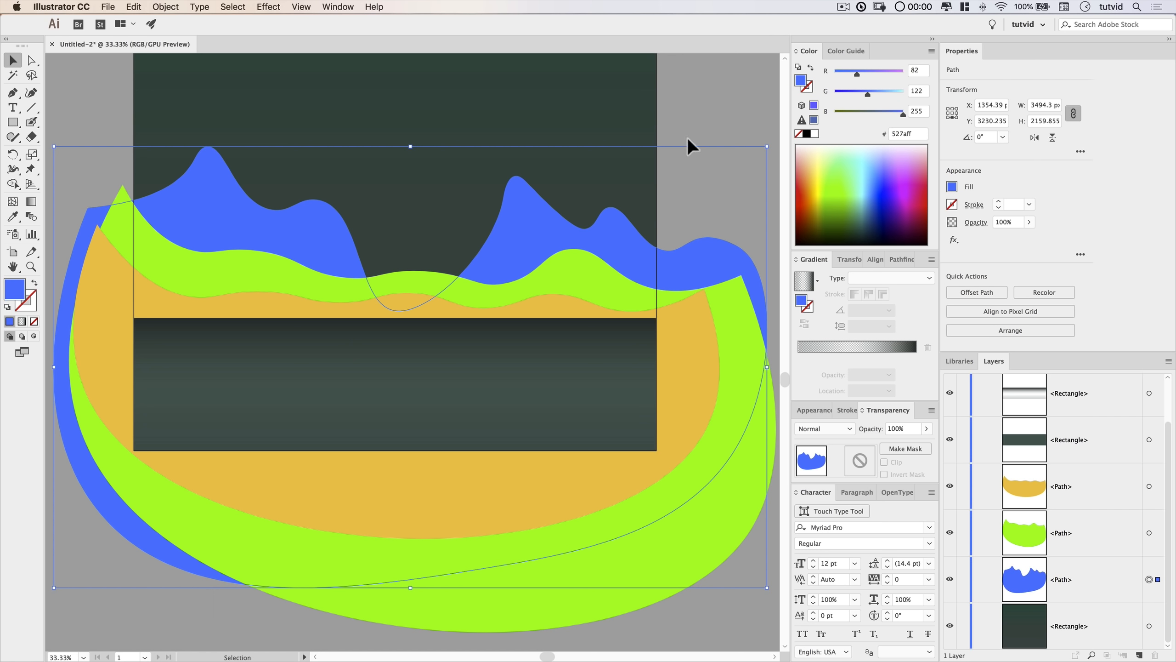
Widen the blue shape toward the right to about 3614 px, shift it 40 px left, and deselect it.
key("super+minus")
key("super+minus")
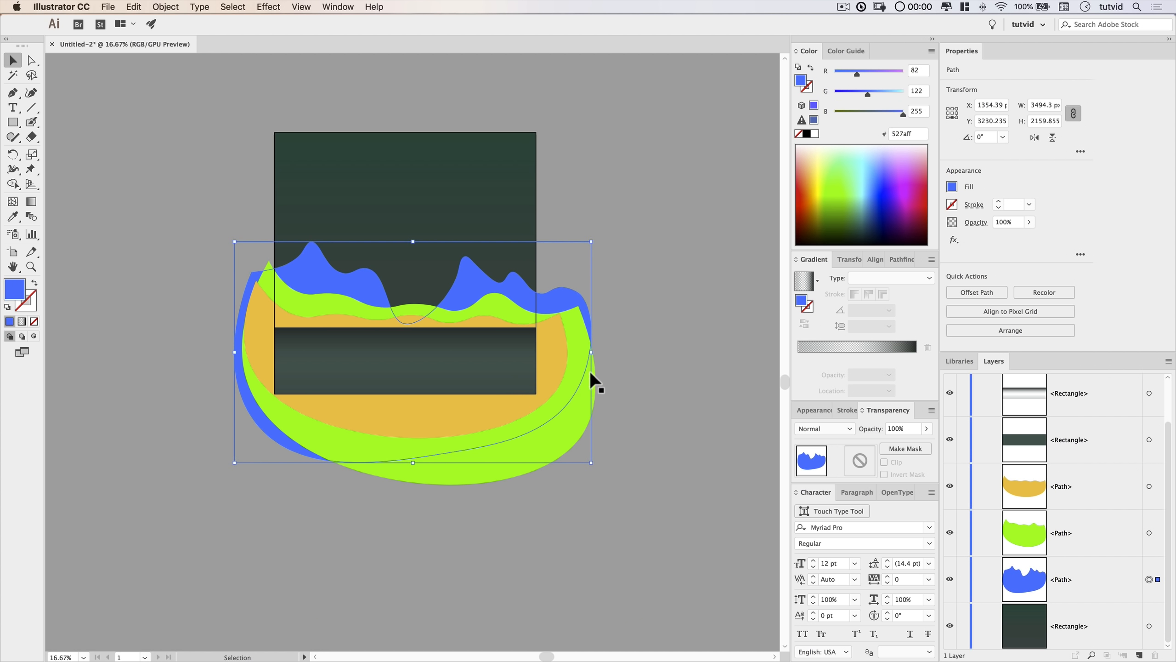
left_click_drag(595, 354, 602, 352)
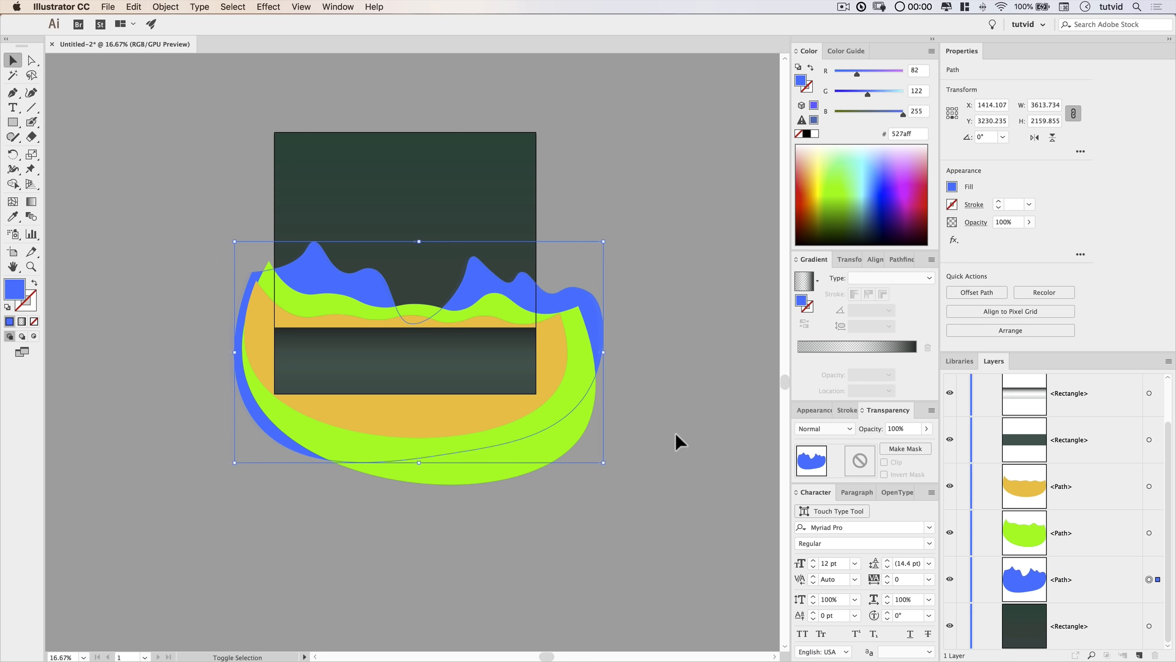
left_click(675, 432)
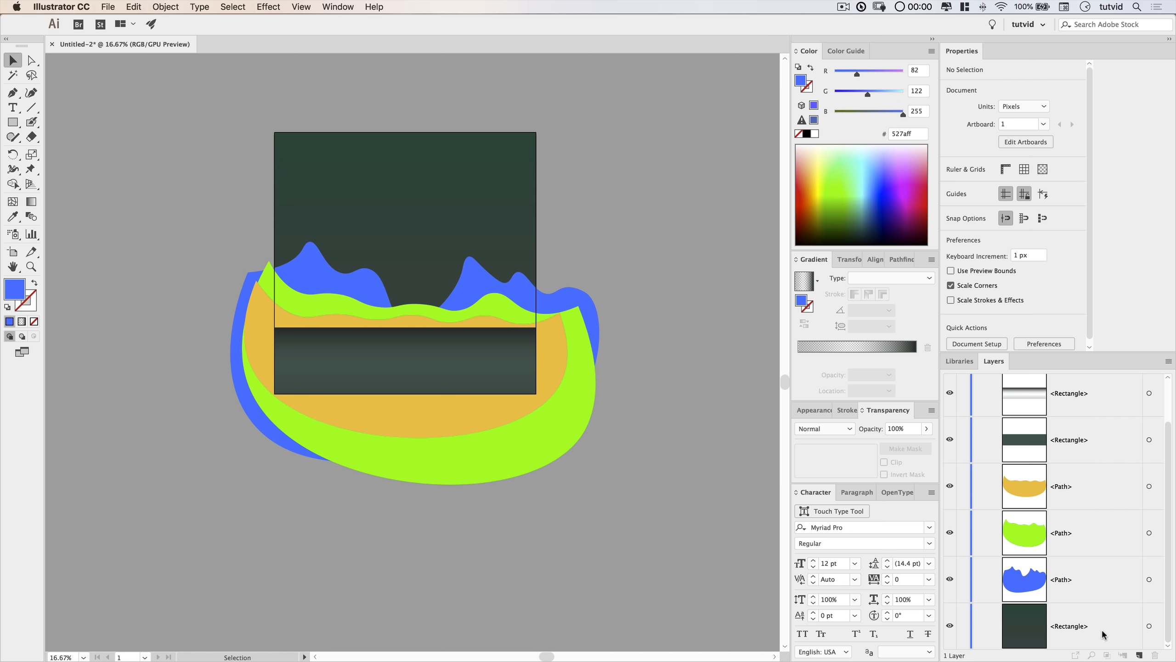
Duplicate the 2560 px background rectangle in front of itself and move one copy above the yellow shape, beneath the floor rectangles.
left_click(1149, 625)
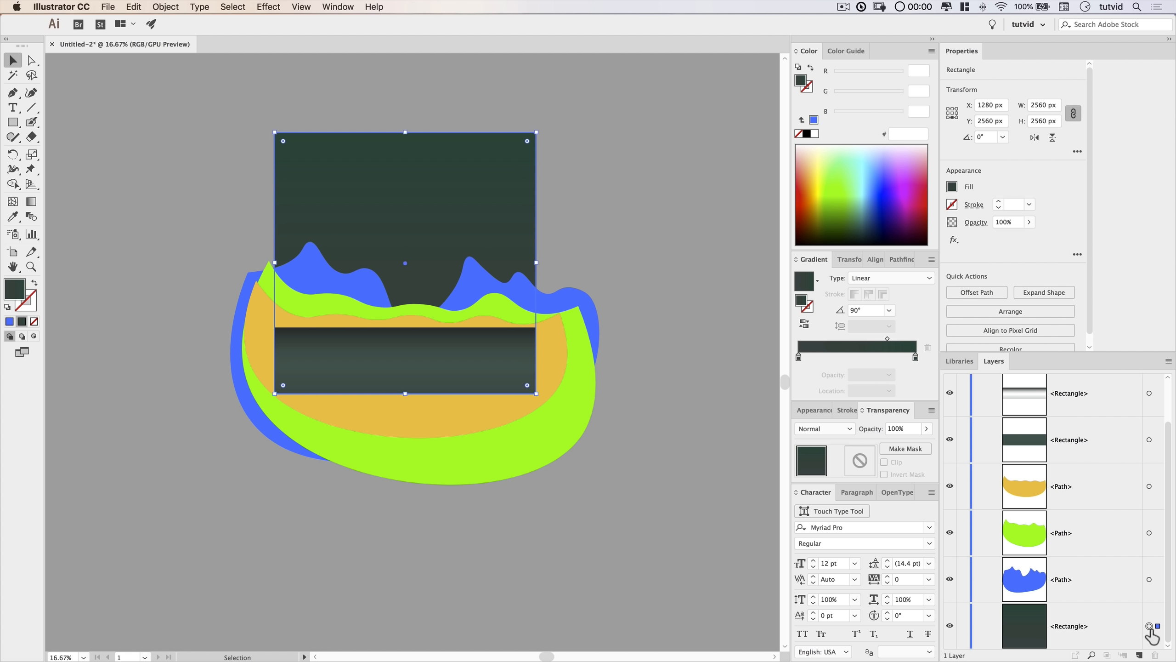
left_click(131, 7)
left_click(135, 10)
left_click(138, 6)
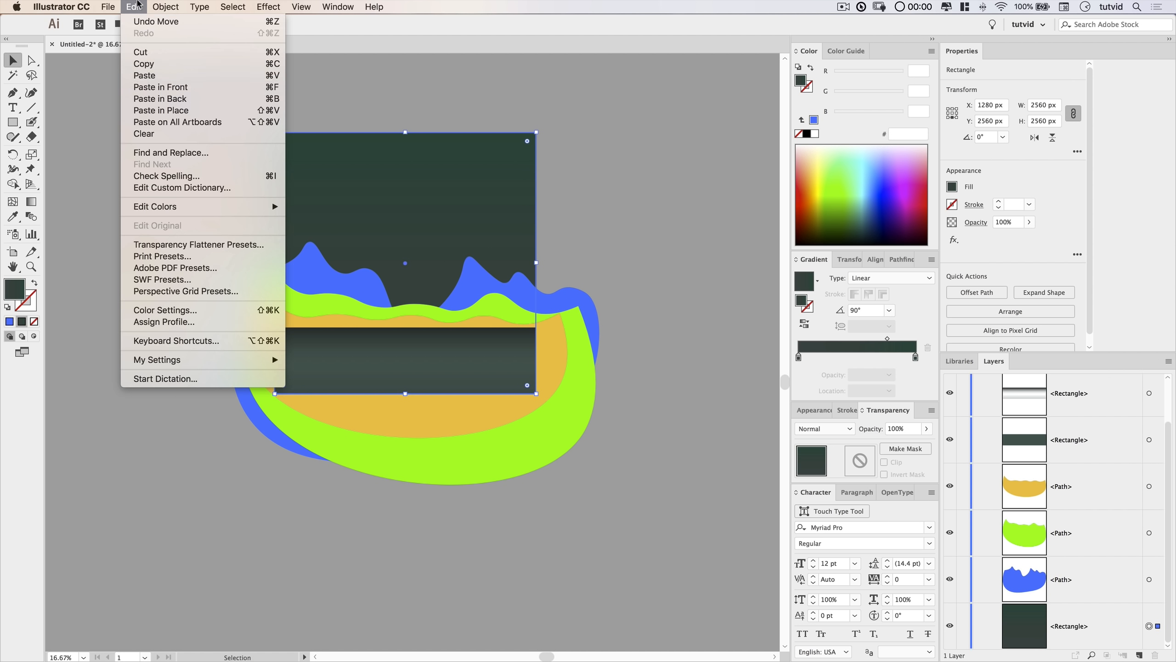
left_click(161, 88)
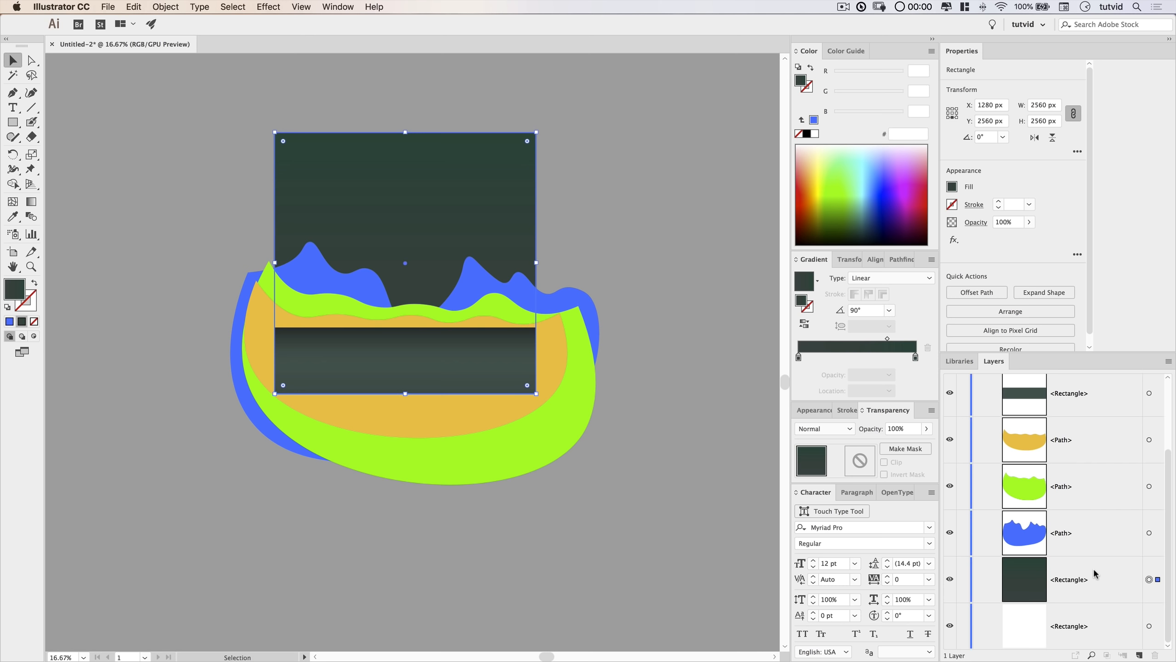
left_click(1066, 579)
left_click_drag(1079, 580, 1075, 431)
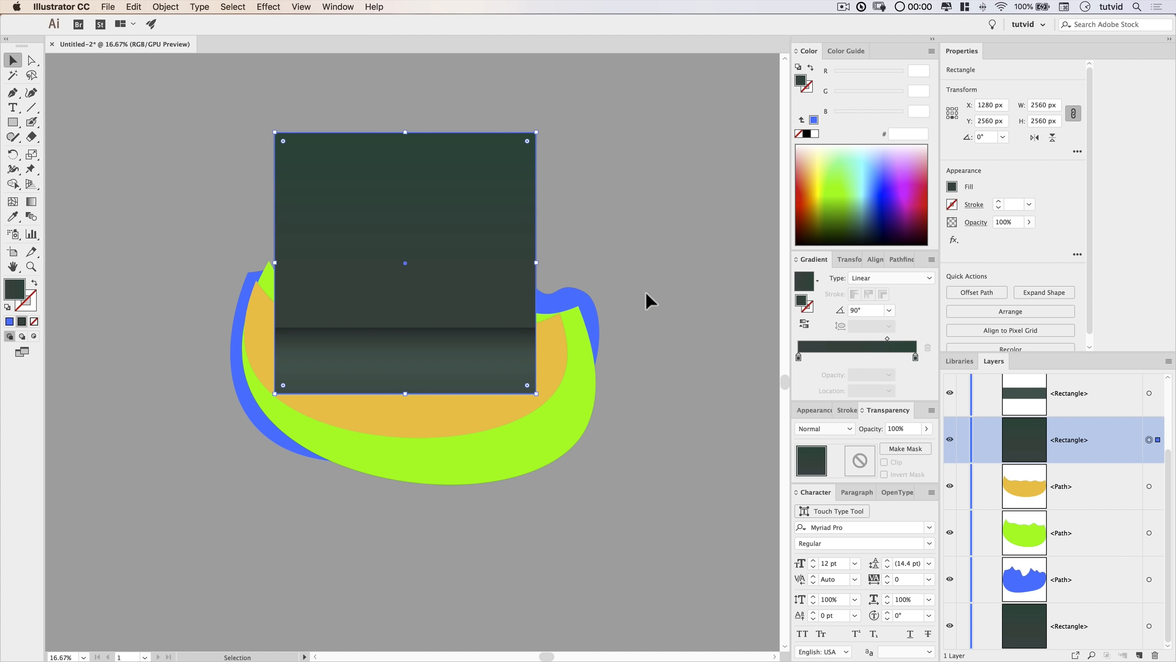
Select the yellow, green and blue shapes with the rectangle copy above them, and trim them to the artboard with Pathfinder Crop.
left_click(1149, 486, "shift")
left_click(1150, 533, "shift")
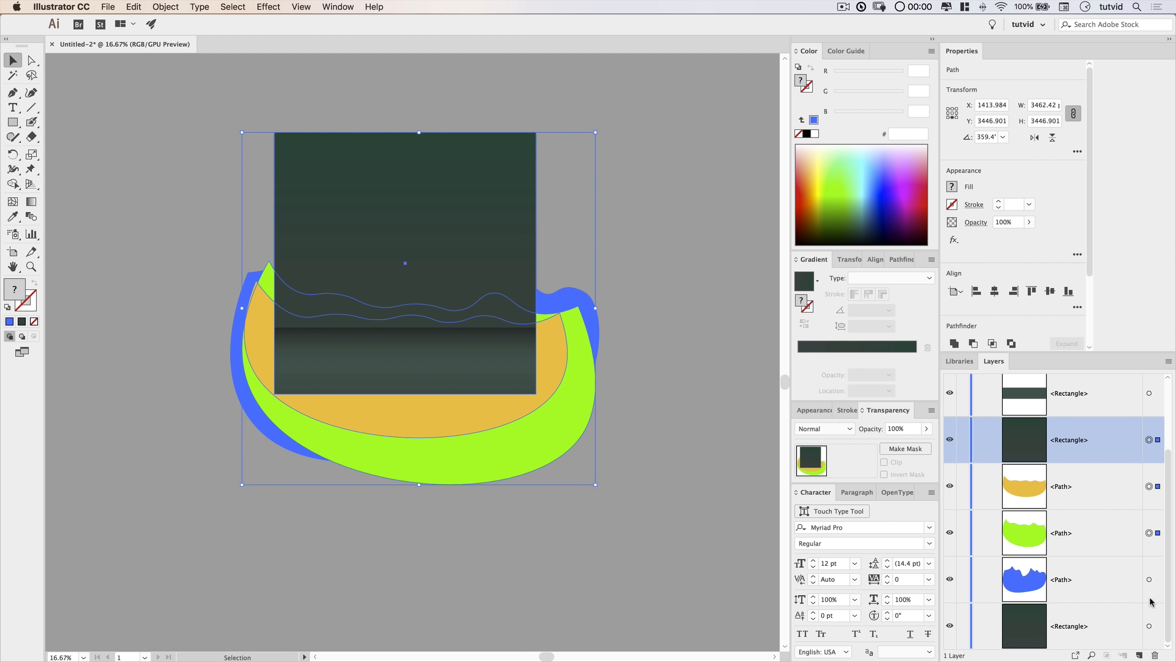
left_click(1149, 579, "shift")
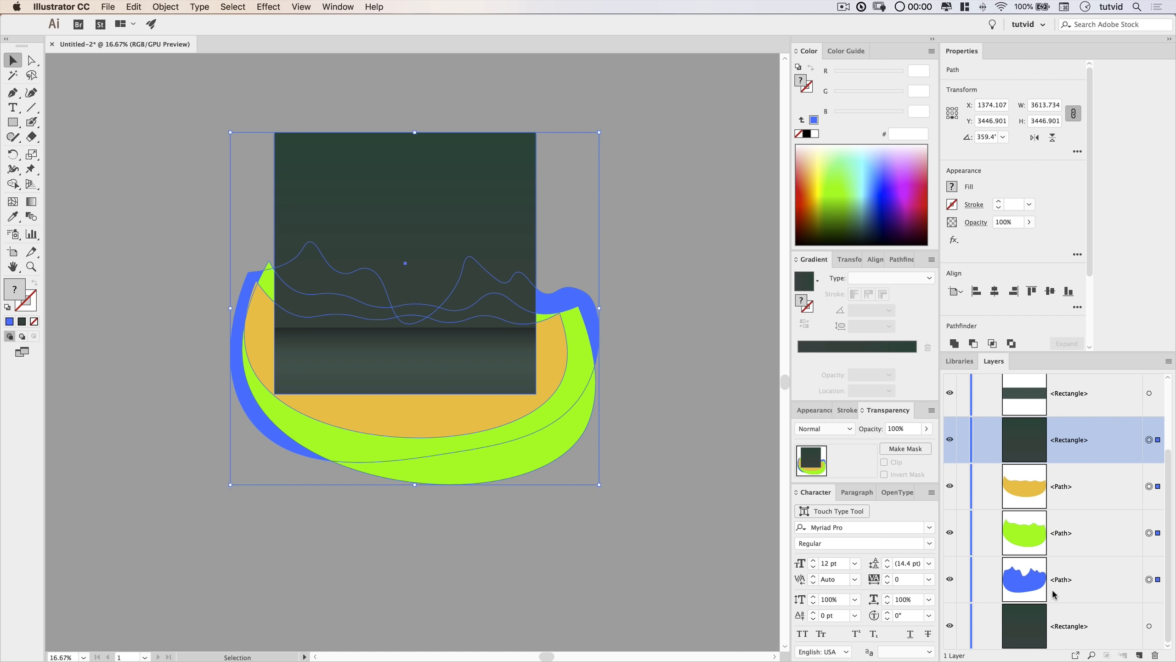
left_click(901, 260)
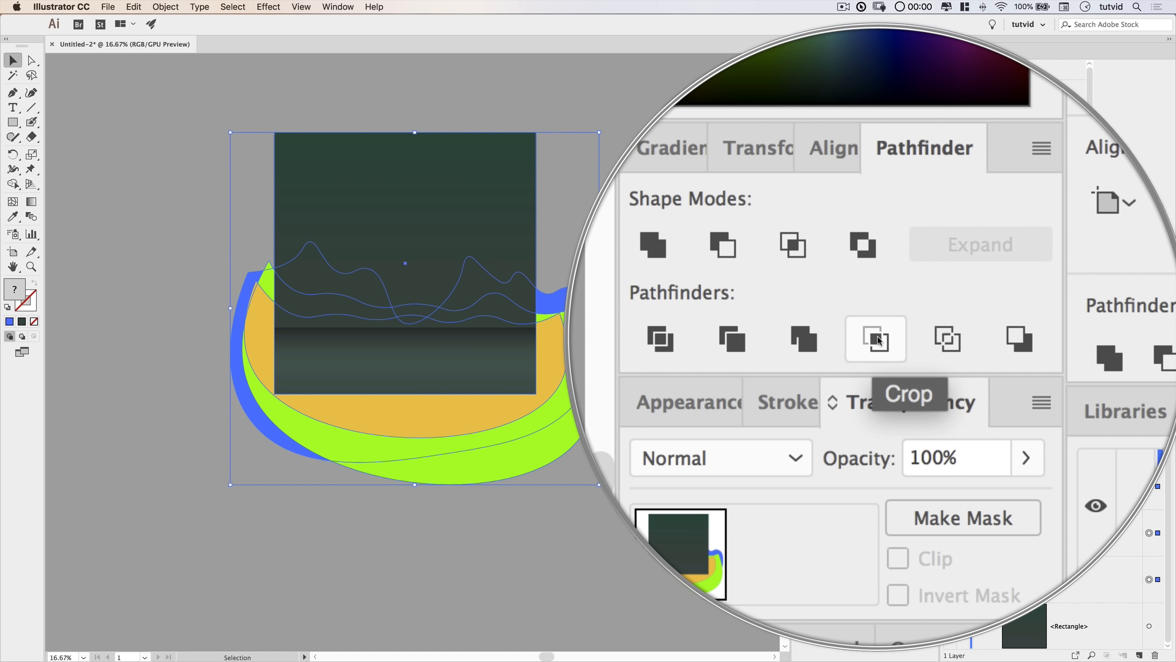
left_click(877, 337)
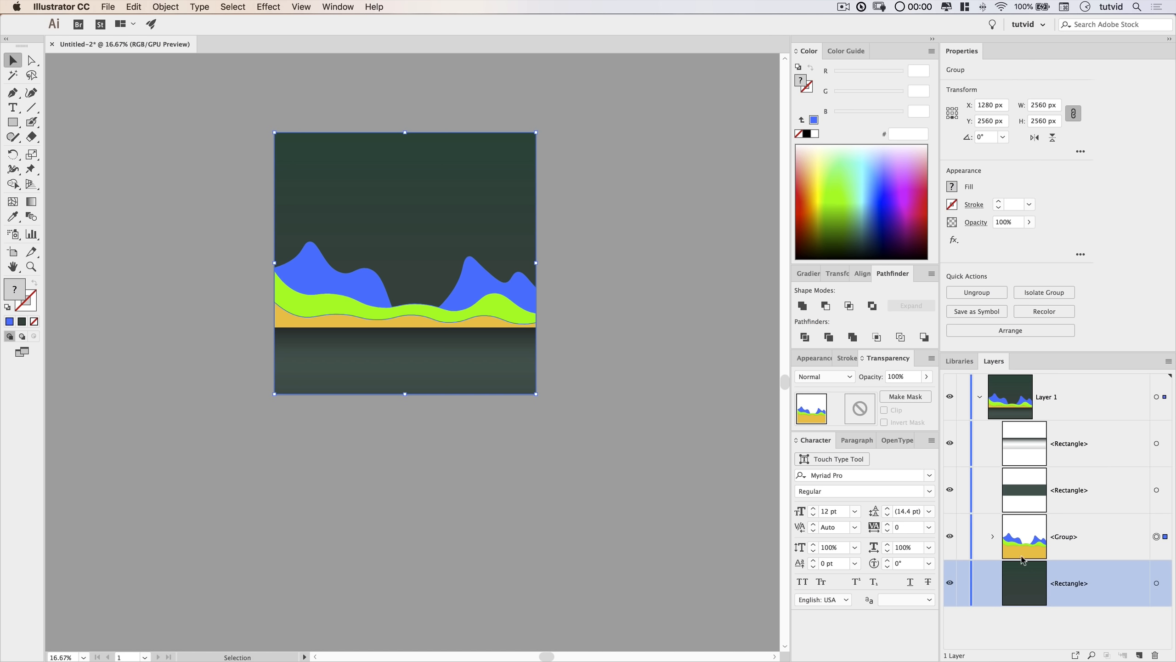
Ungroup the cropped hill artwork.
key("v")
key("super+equal")
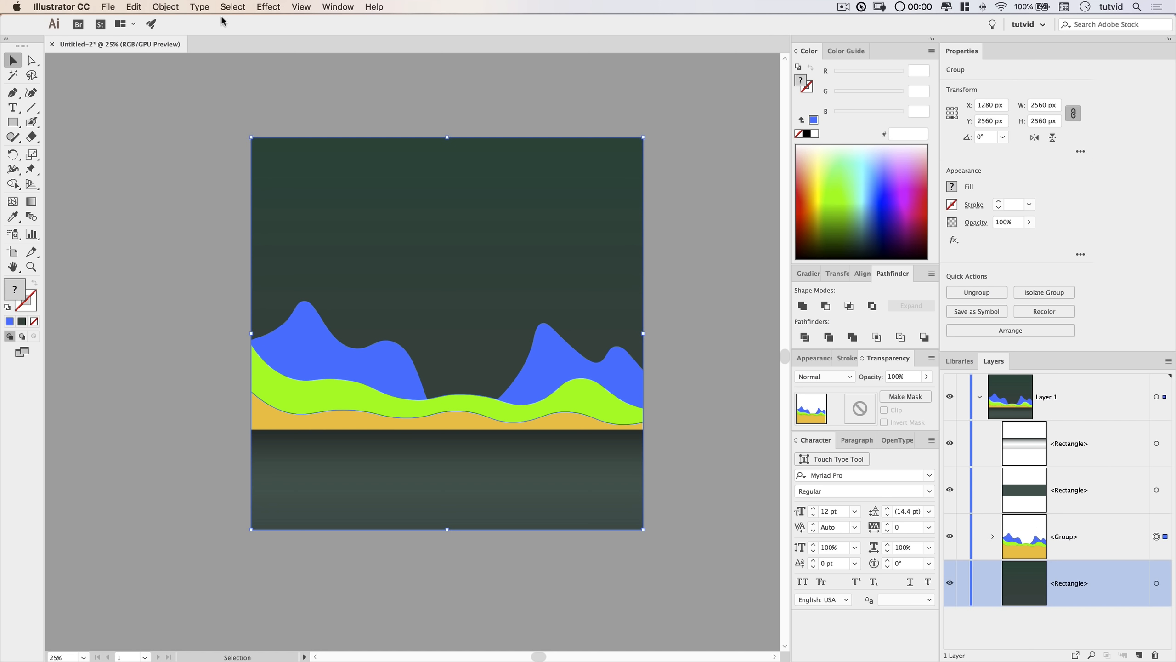
left_click(169, 7)
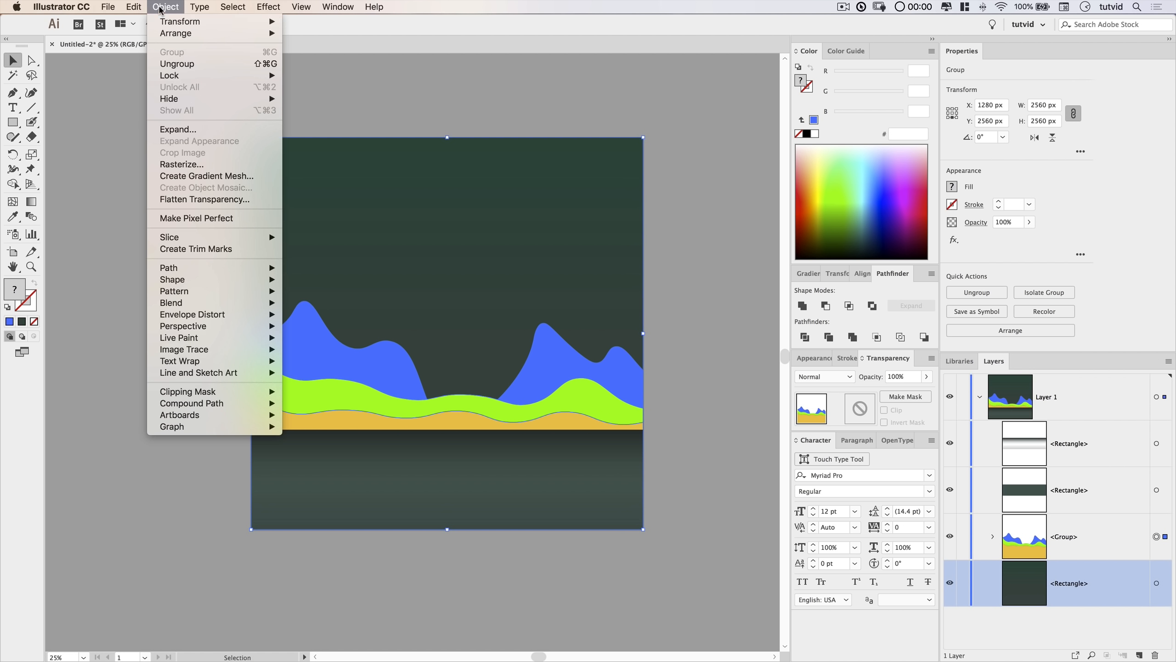
left_click(178, 65)
Delete the leftover unfilled path between the blue hill pieces and the background rectangle.
scroll(1052, 533, "down", 5)
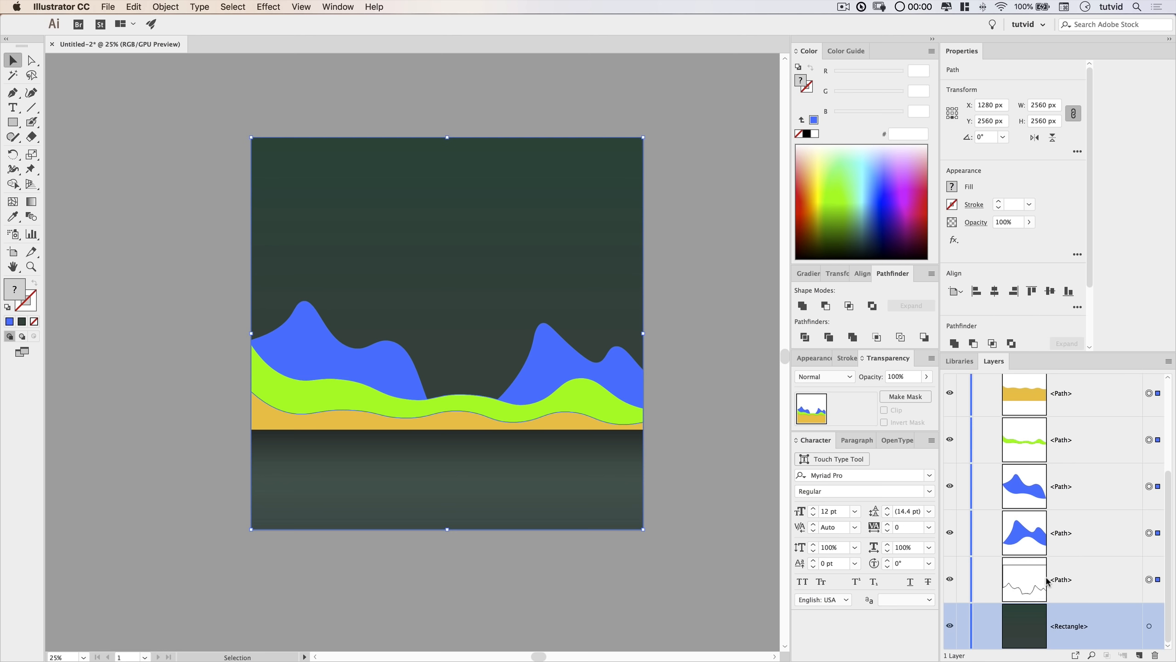
left_click(953, 584)
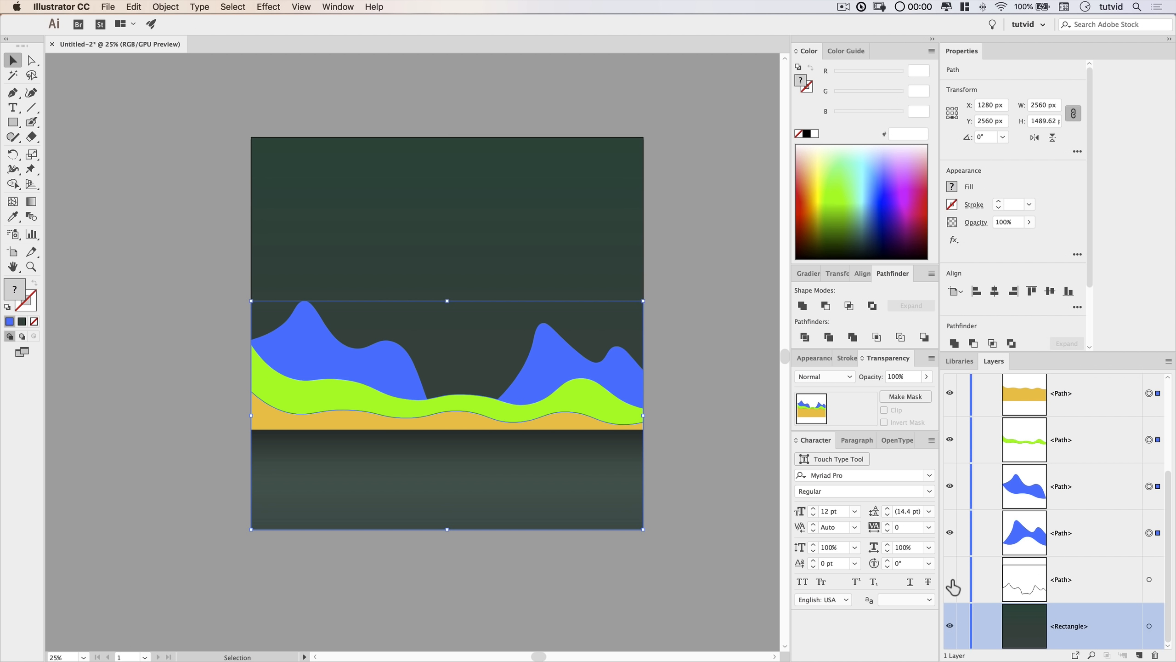
left_click(1149, 581)
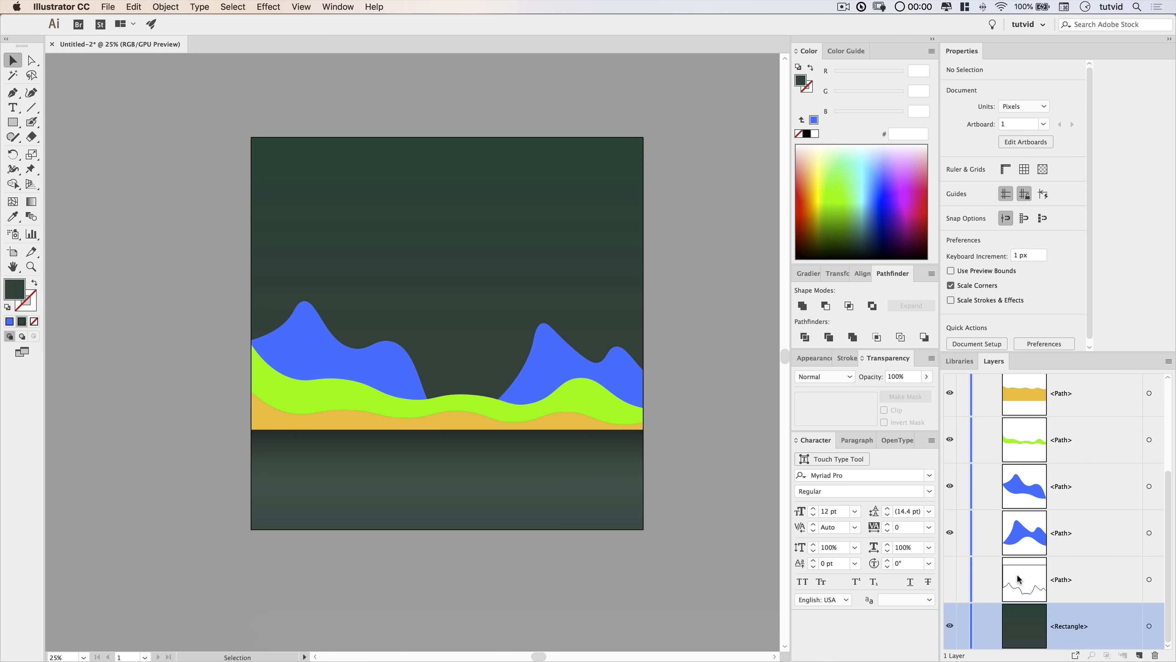
left_click(1150, 581)
key("Delete")
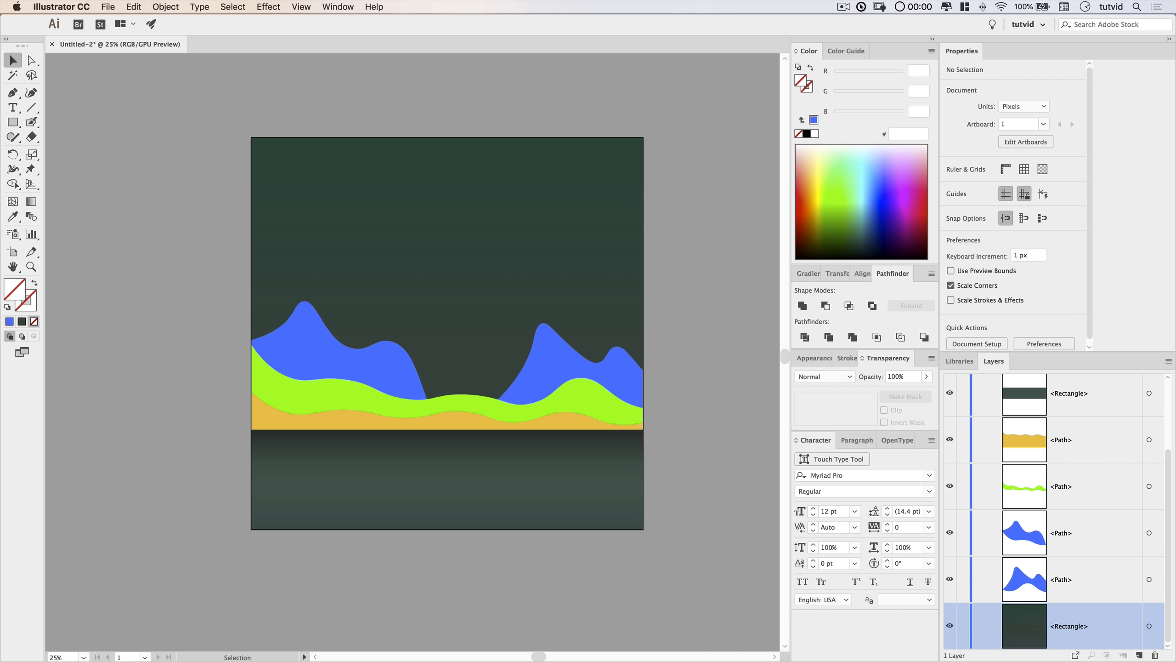
Check the two blue pieces, the green shape and the yellow shape individually by selecting each, and deselect everything.
left_click(1149, 579)
left_click(1149, 534)
left_click(1149, 486)
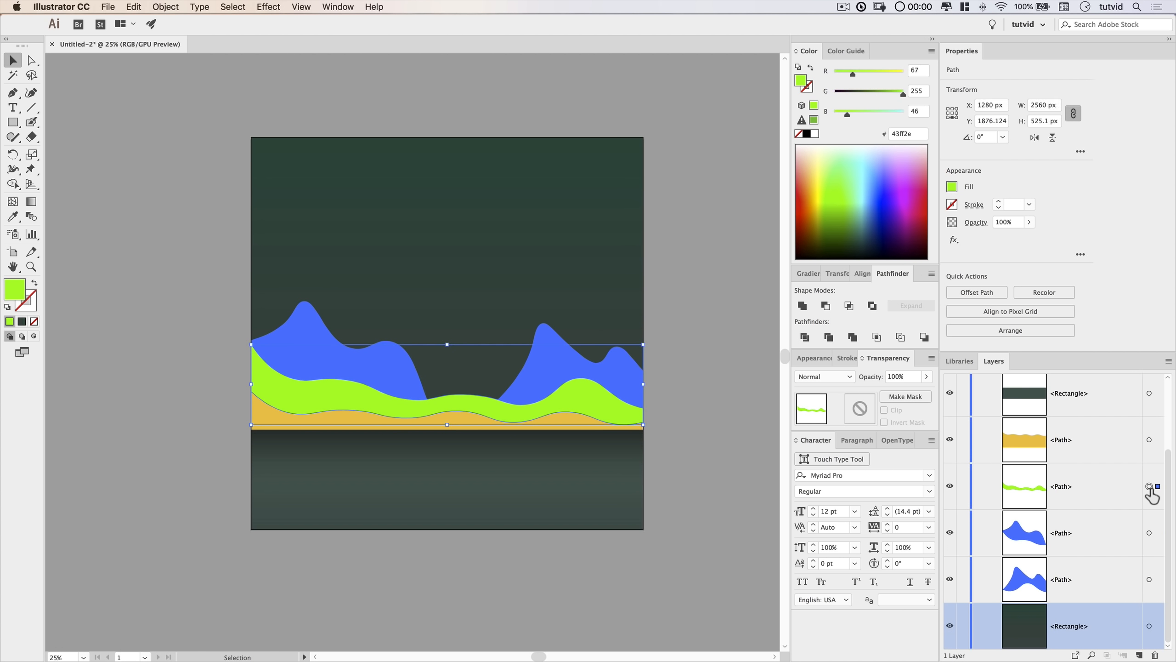
left_click(1150, 439)
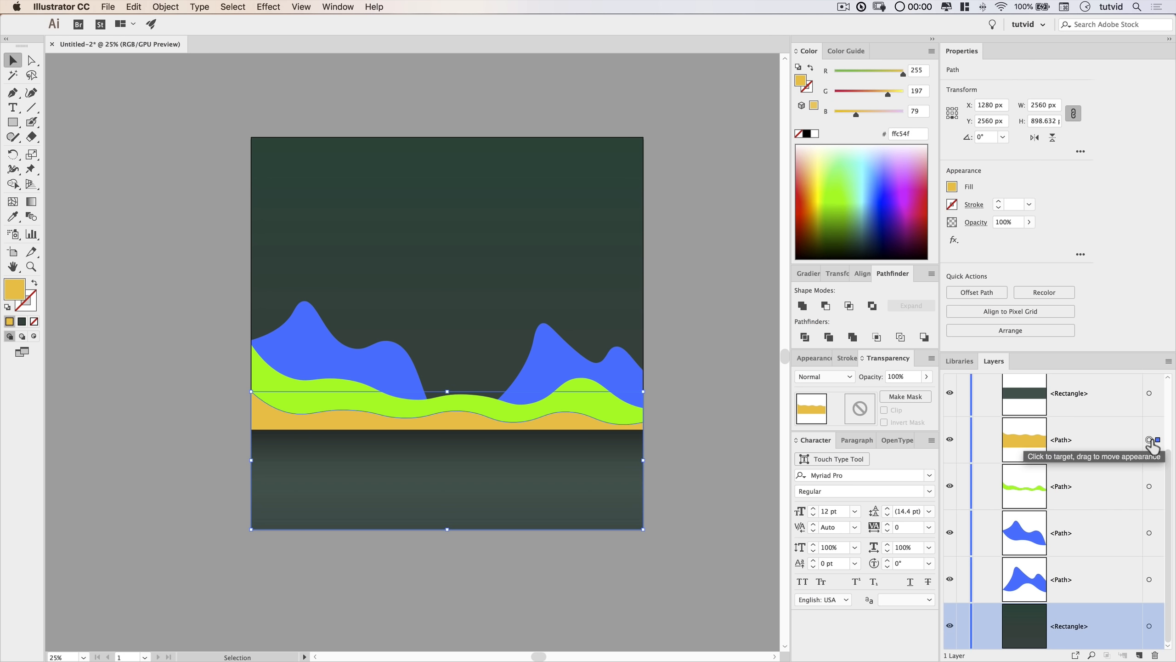
key("shift+super+a")
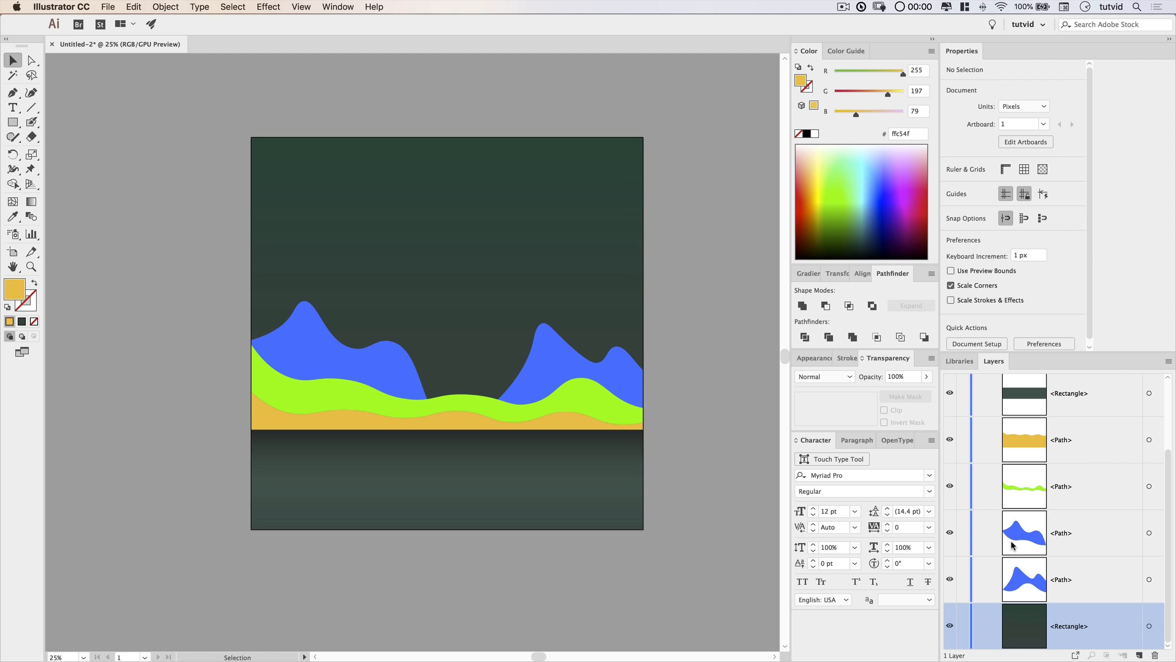
Lock the two floor rectangles and the background rectangle, and select the yellow, green and two blue hill shapes together.
scroll(1011, 540, "up", 5)
scroll(1011, 541, "down", 5)
scroll(1074, 635, "up", 3)
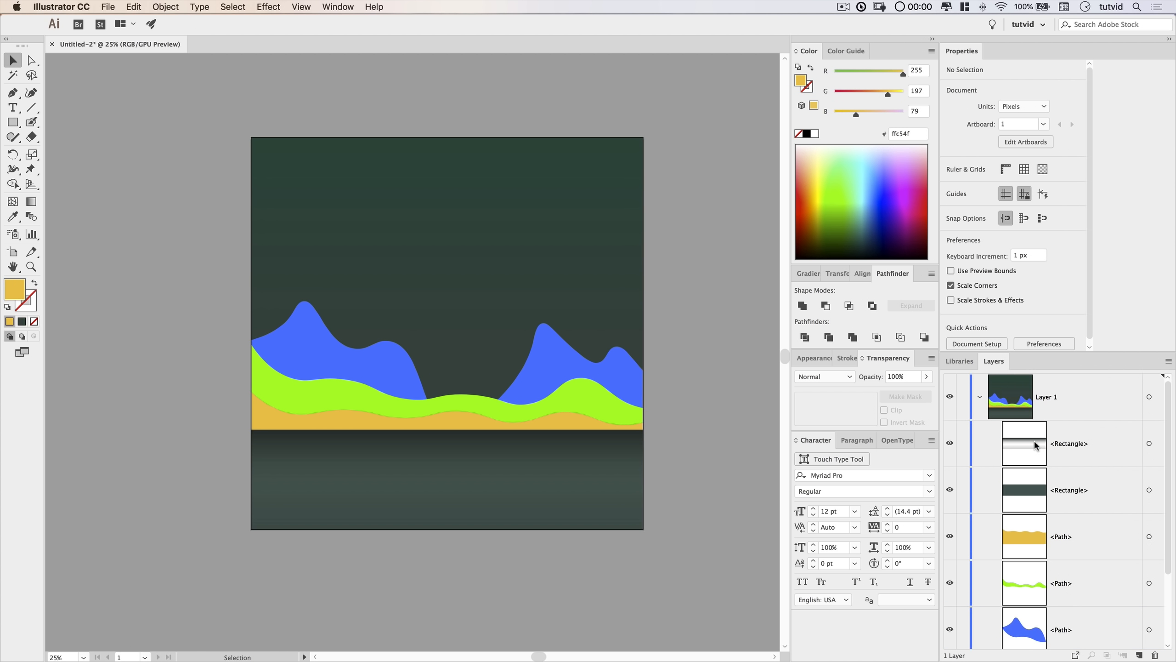
left_click(963, 443)
left_click_drag(726, 477, 725, 476)
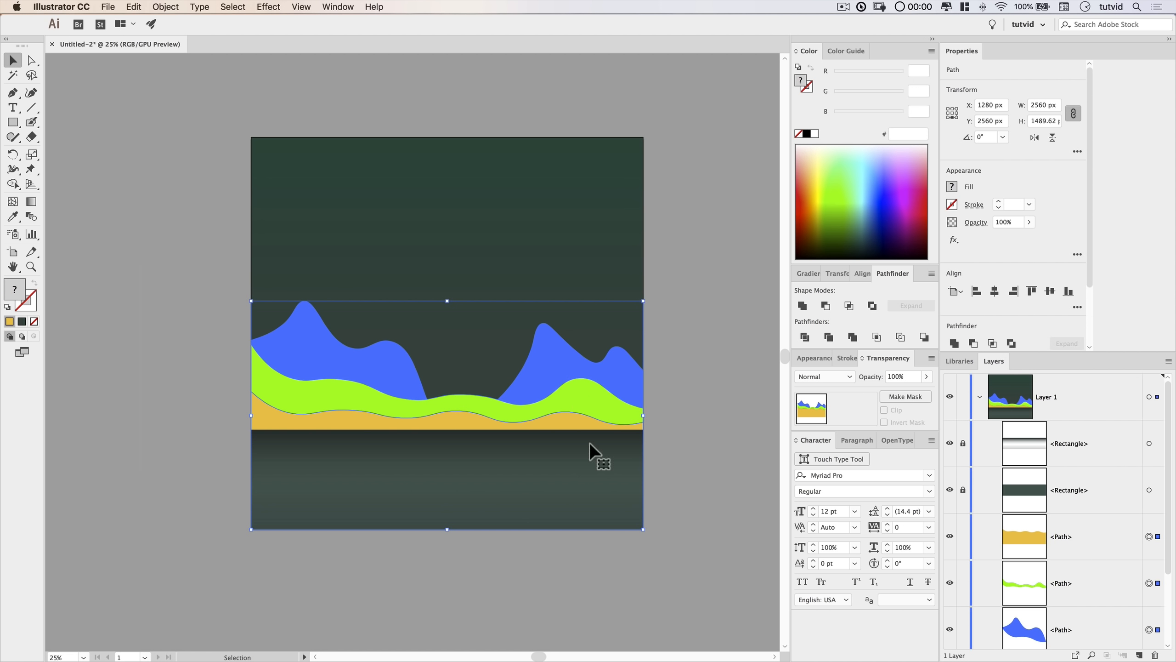
scroll(1077, 617, "down", 2)
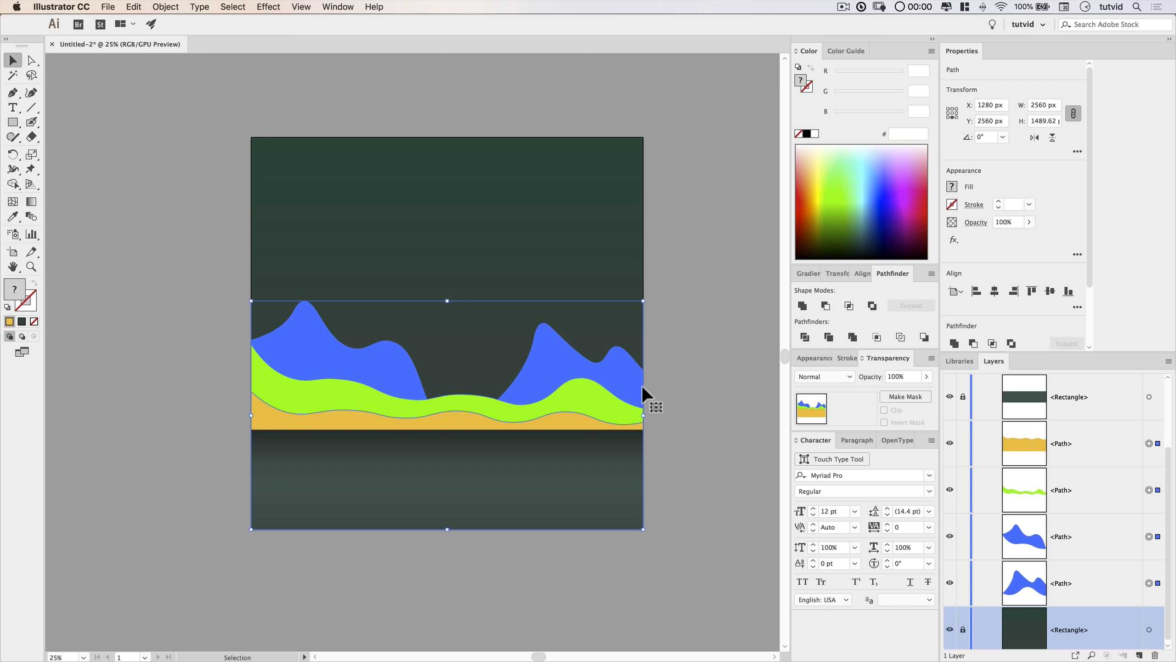
Fill the four selected hill shapes with the White, Black linear gradient at a 90° angle.
left_click(809, 274)
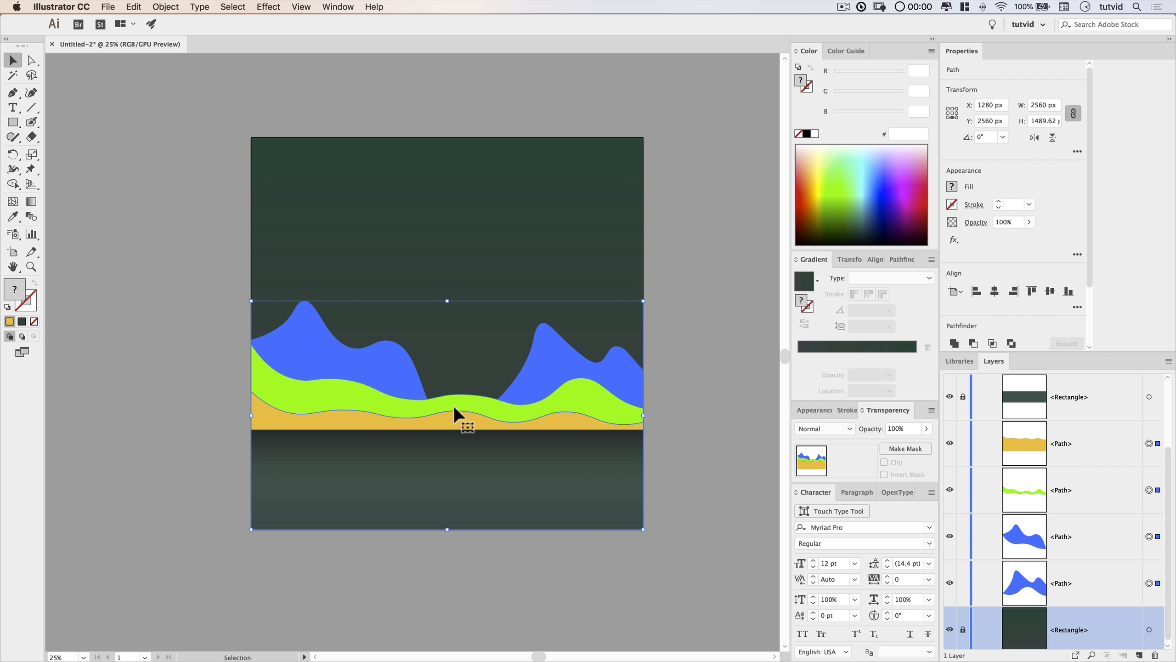
left_click(816, 283)
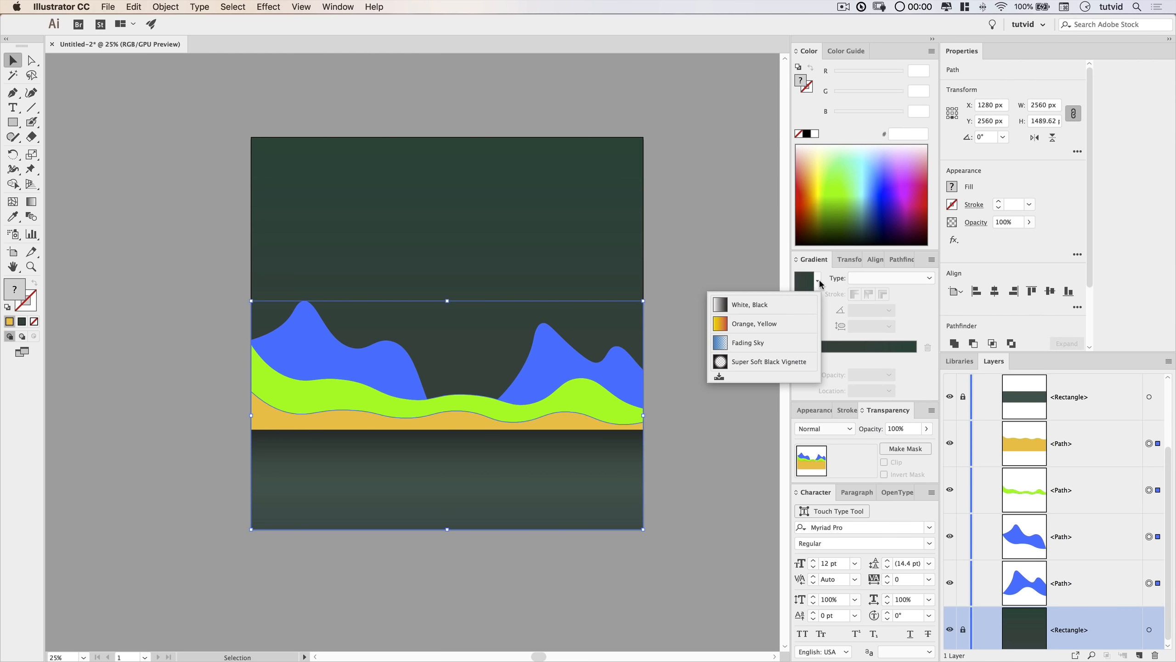
left_click(749, 310)
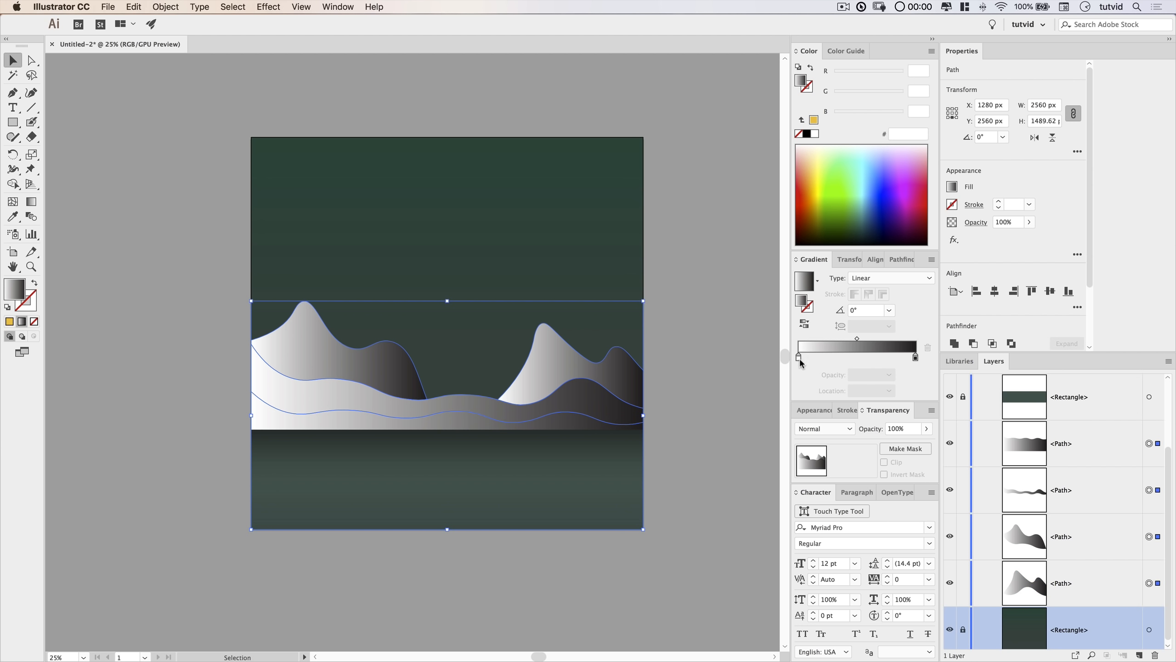
left_click_drag(864, 310, 793, 302)
type("90")
key("Return")
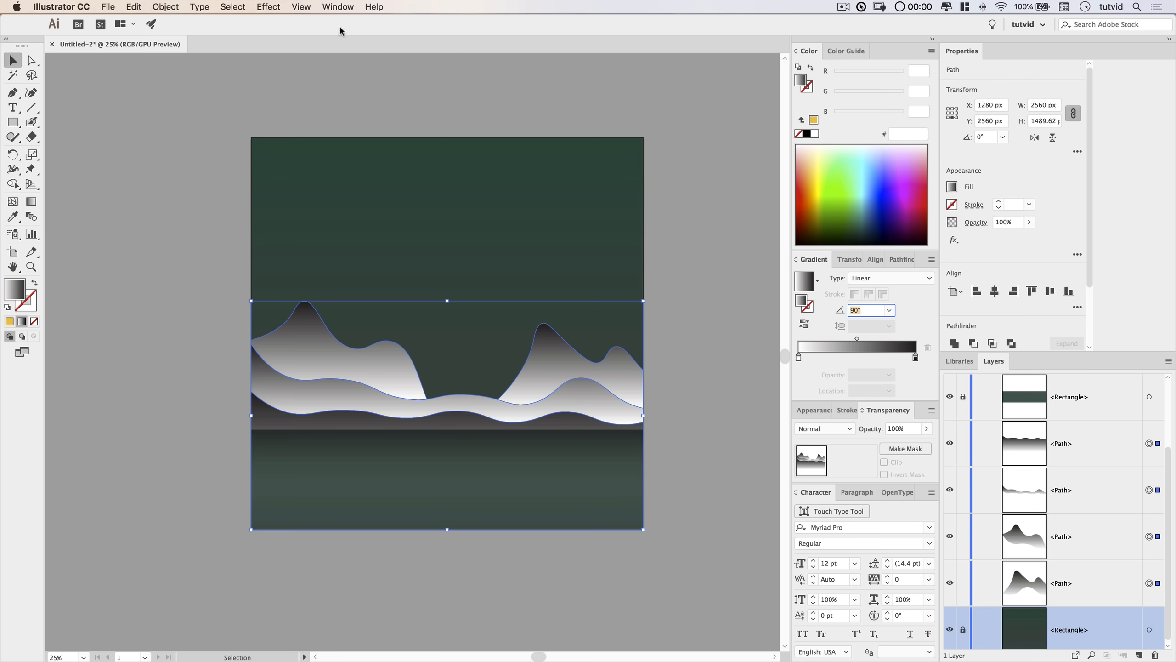
Apply the dark green R=41 G=48 B=45 swatch to both stops of the hill shapes' gradient.
left_click(338, 11)
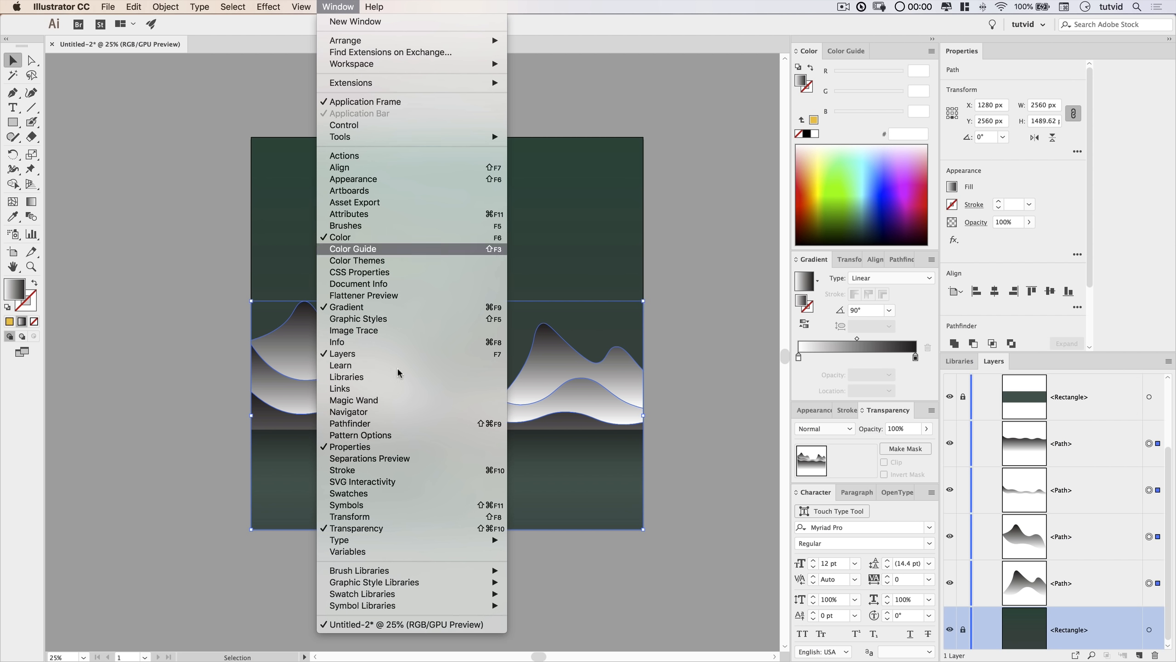
left_click(372, 494)
left_click_drag(134, 447, 673, 107)
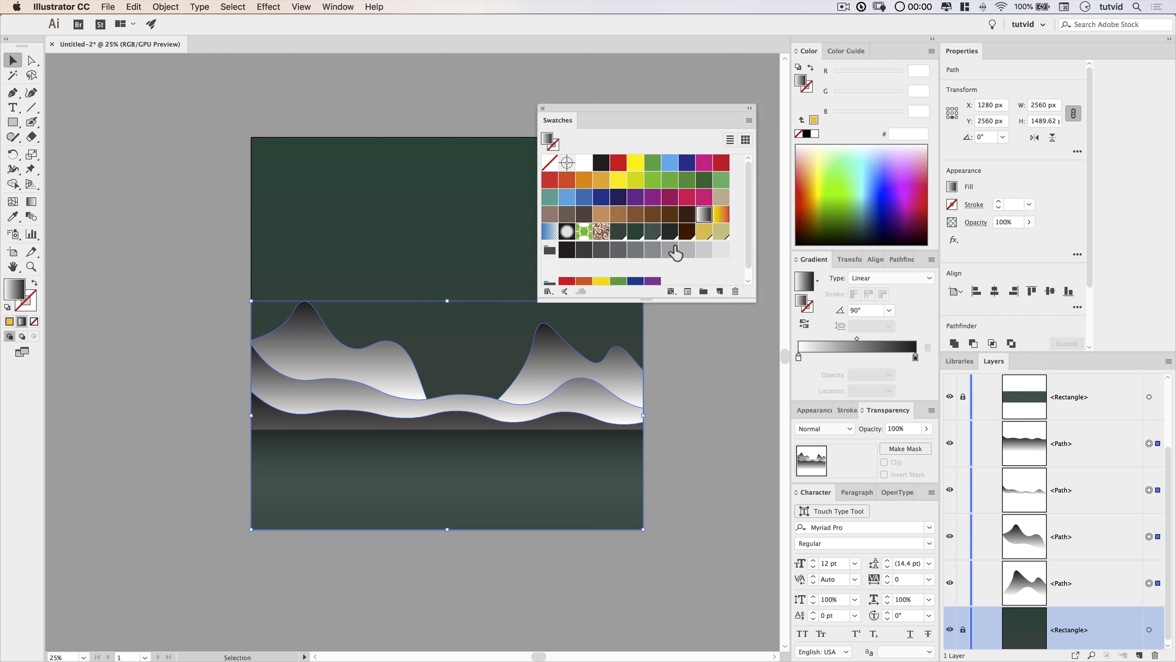
left_click(671, 231)
scroll(696, 271, "down", 1)
left_click_drag(799, 361, 798, 357)
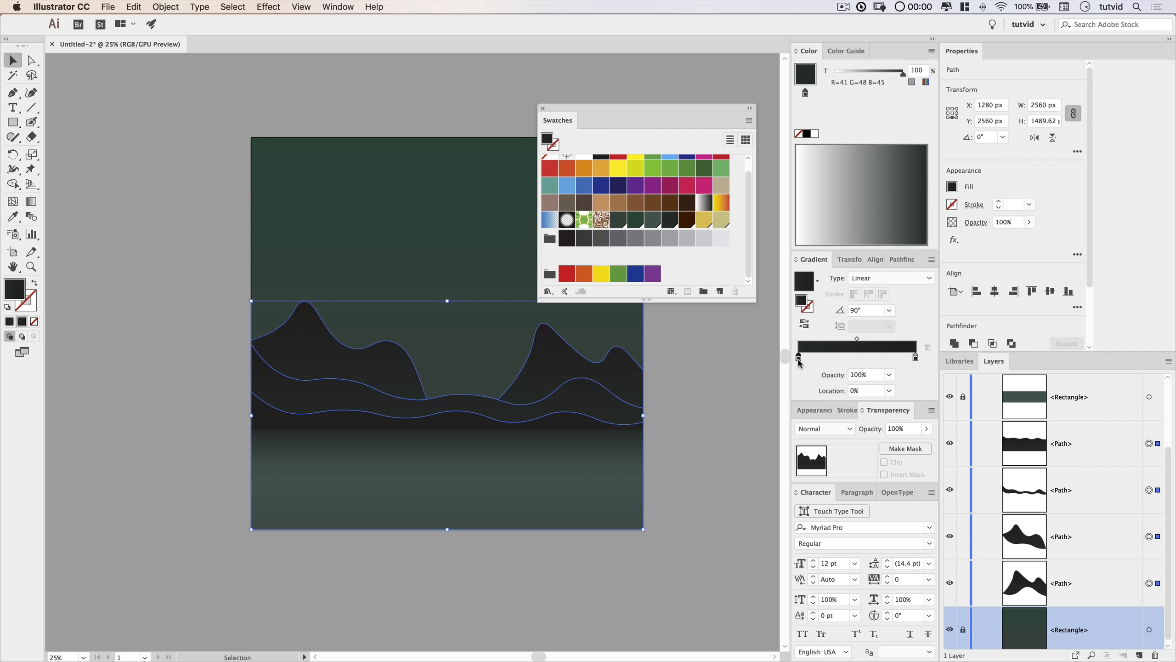
left_click_drag(669, 220, 917, 361)
left_click(799, 357)
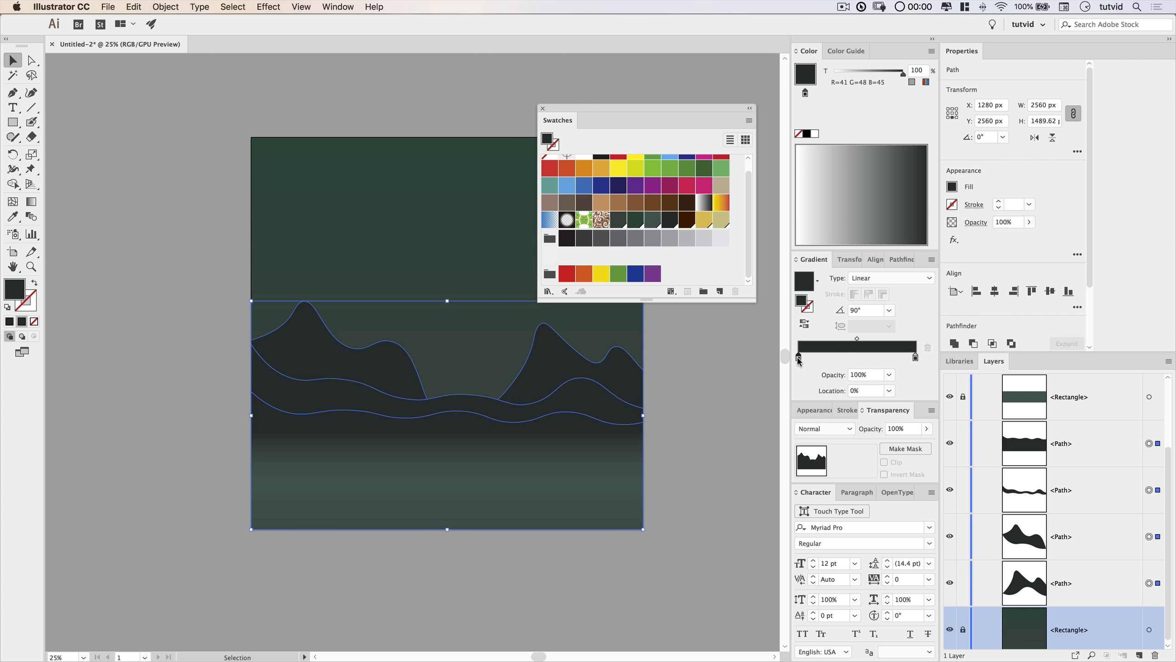
Set the opacity of the hill gradient's starting stop to 0%, close the Swatches panel and deselect the shapes.
left_click(870, 375)
type("0")
key("Tab")
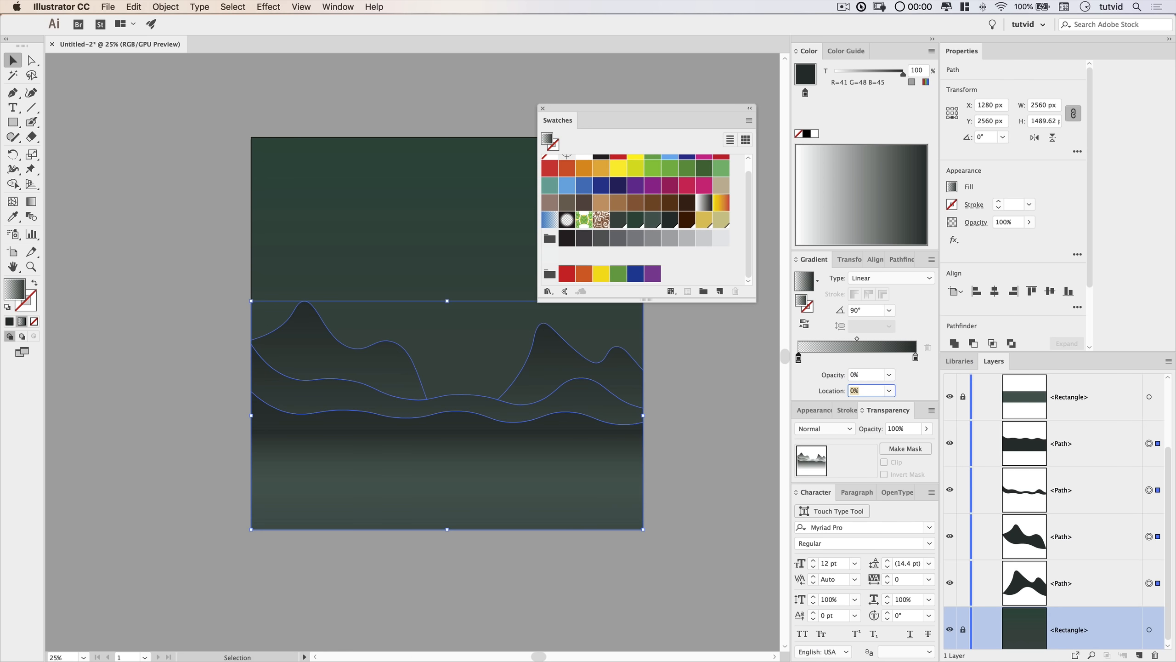
left_click(542, 109)
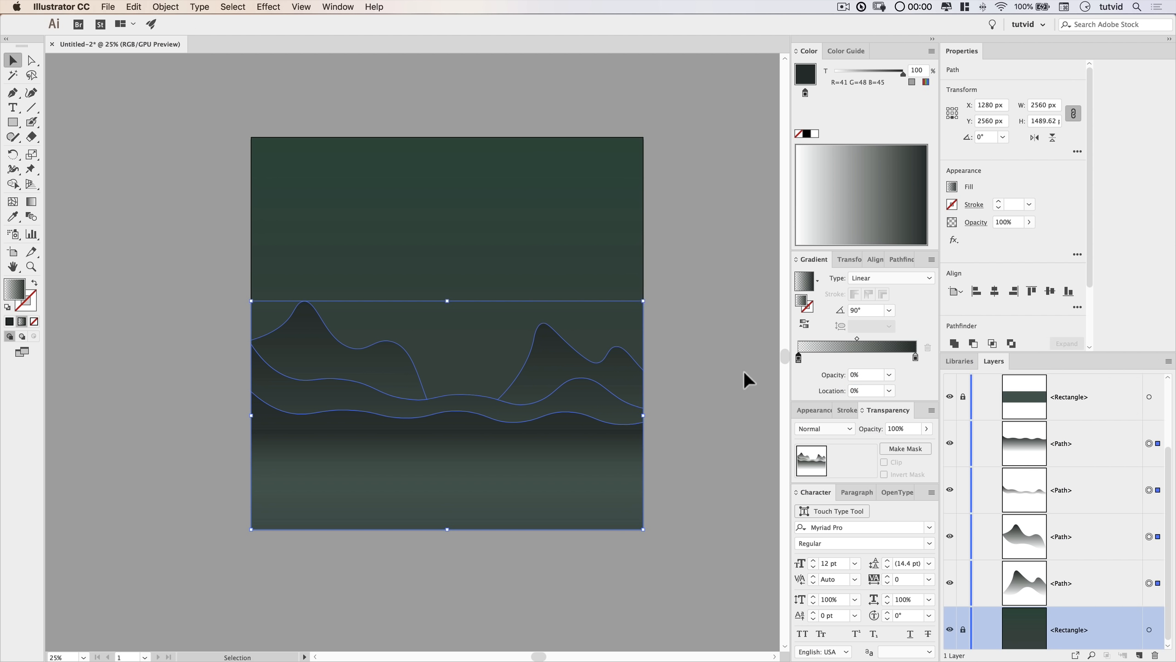
left_click(715, 354)
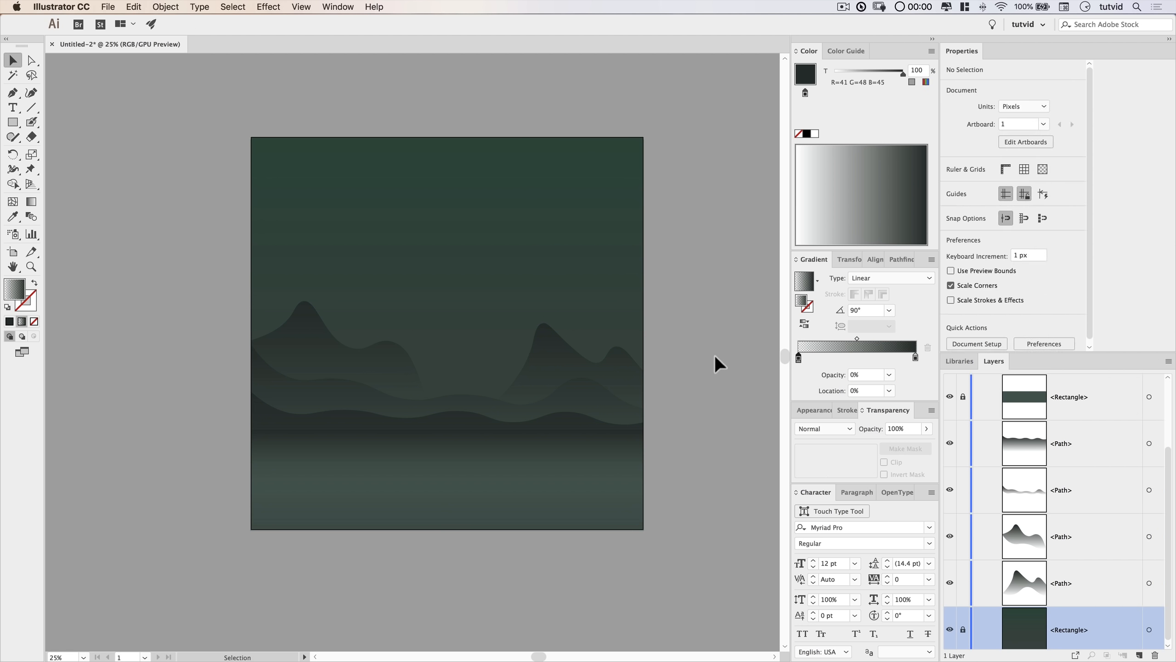
Shift the front hill's gradient midpoint to about 81% and move its dark end stop slightly inward.
left_click(442, 423)
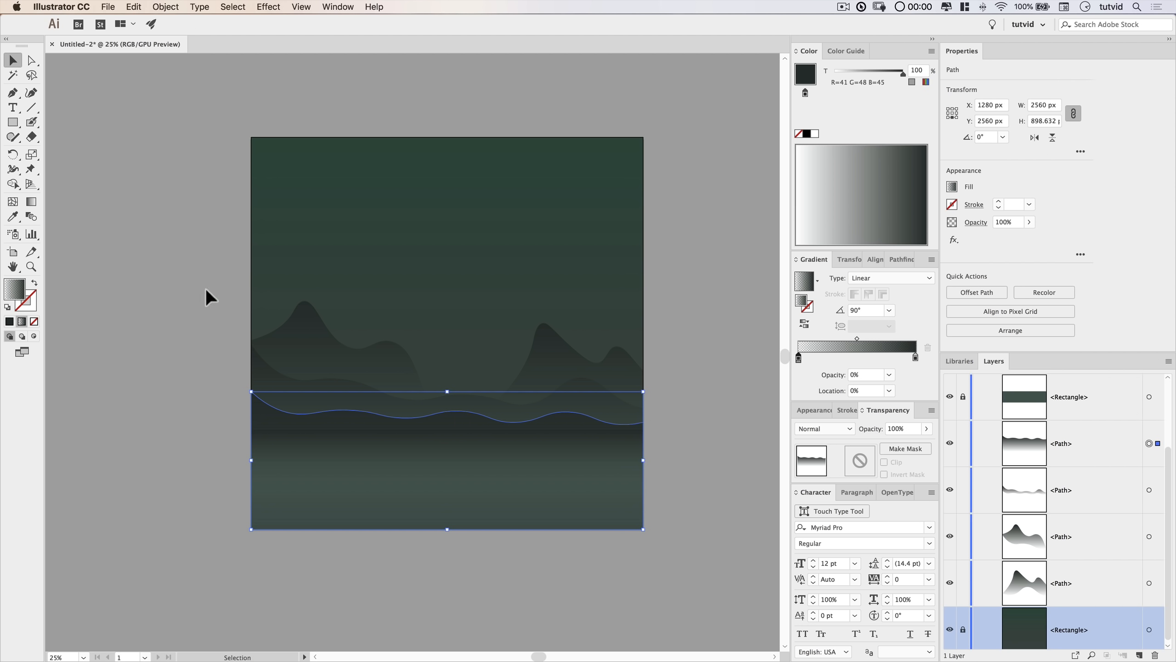
left_click_drag(858, 342, 888, 341)
left_click(916, 357)
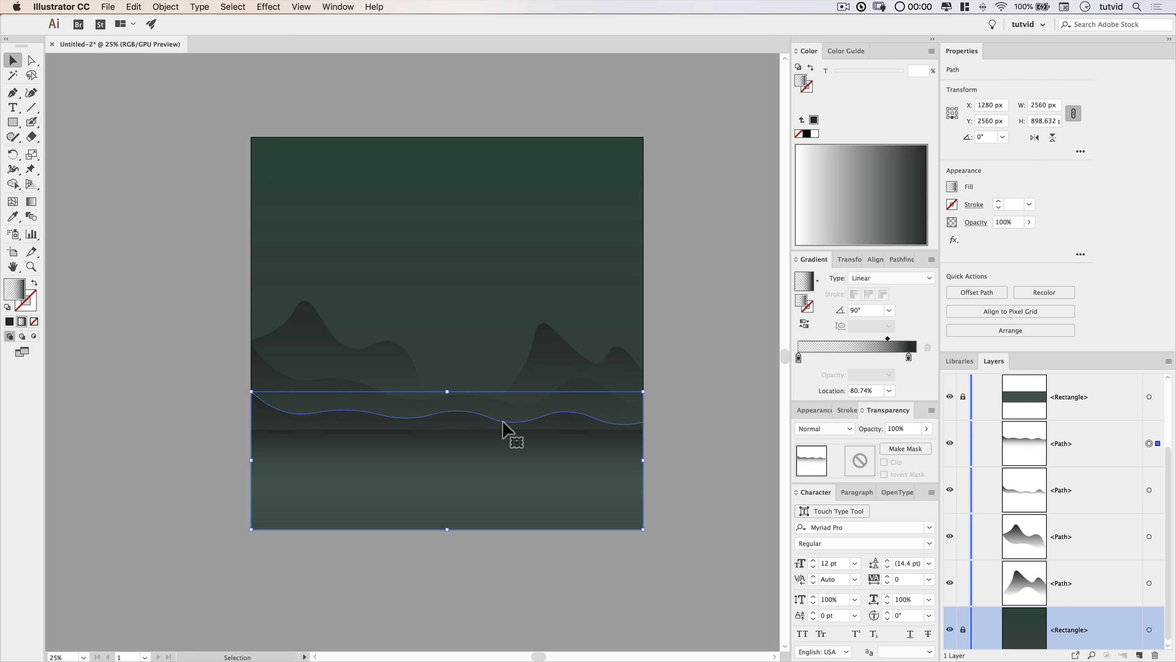
Select the long hill behind the front one and redraw its gradient across the shape at about 81.4°.
left_click(538, 412)
left_click_drag(857, 338, 878, 358)
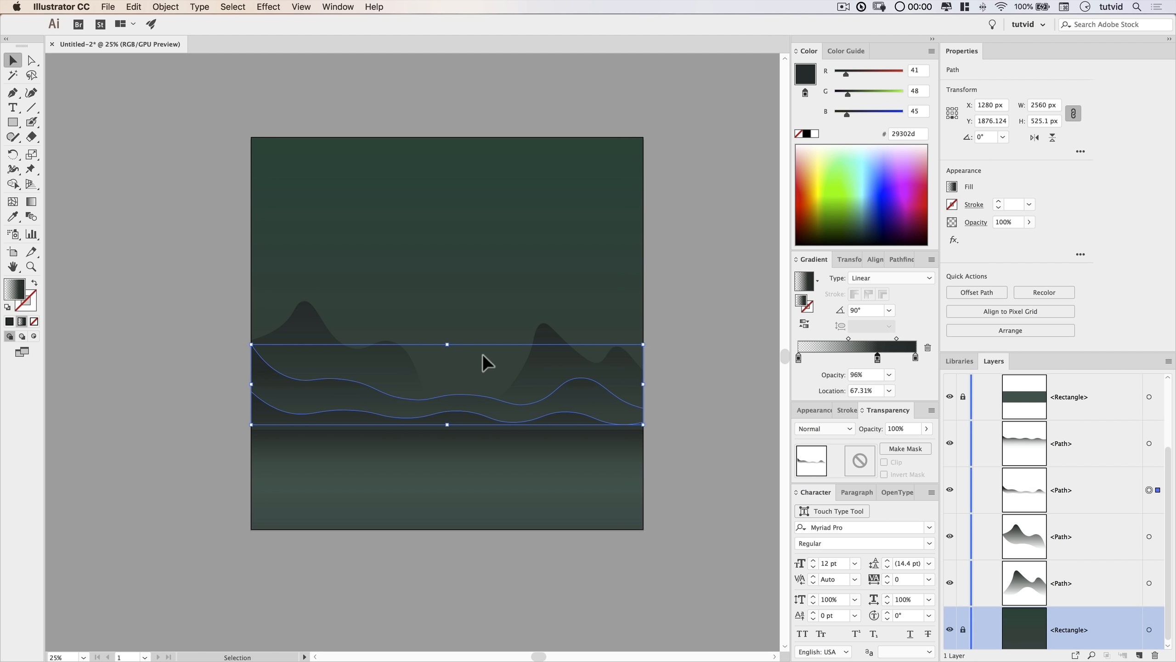
left_click(31, 202)
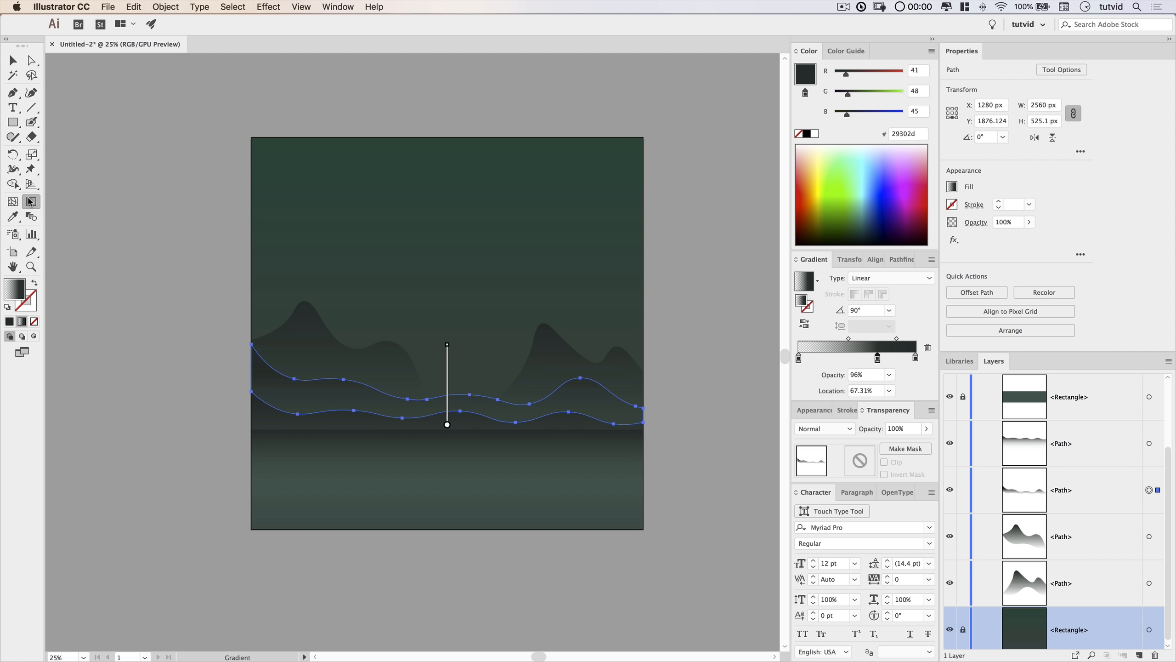
mouse_move(489, 367)
left_mouse_down()
mouse_move(491, 386)
mouse_move(446, 455)
mouse_move(452, 491)
left_mouse_up()
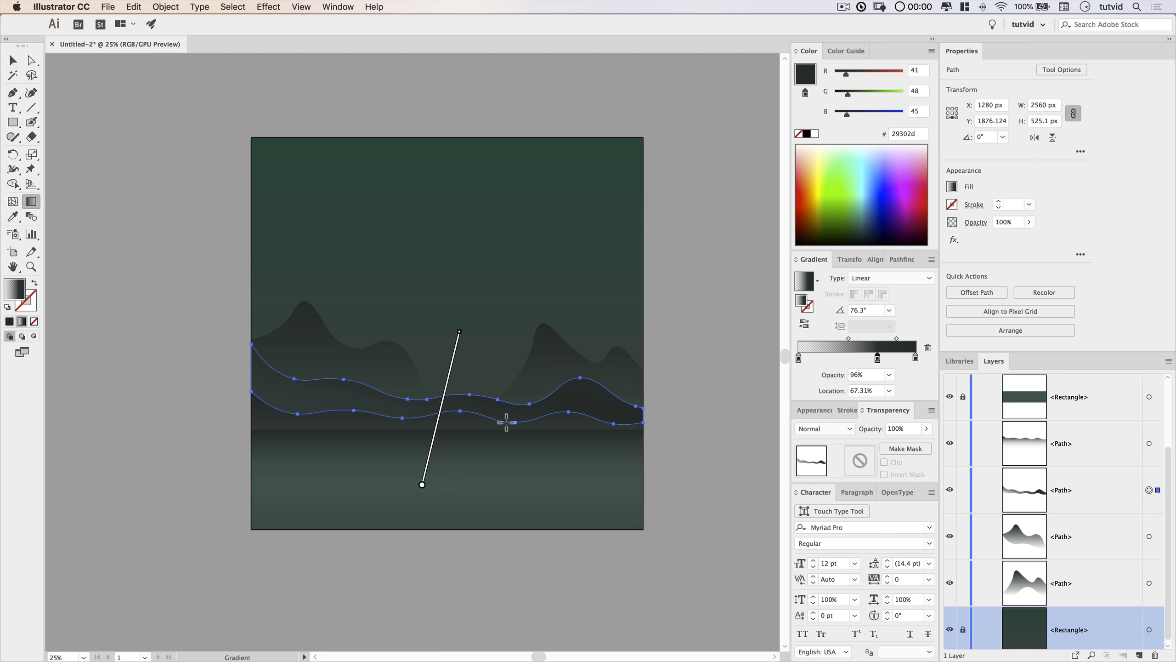
left_click_drag(460, 499, 478, 338)
left_click_drag(434, 464, 449, 367)
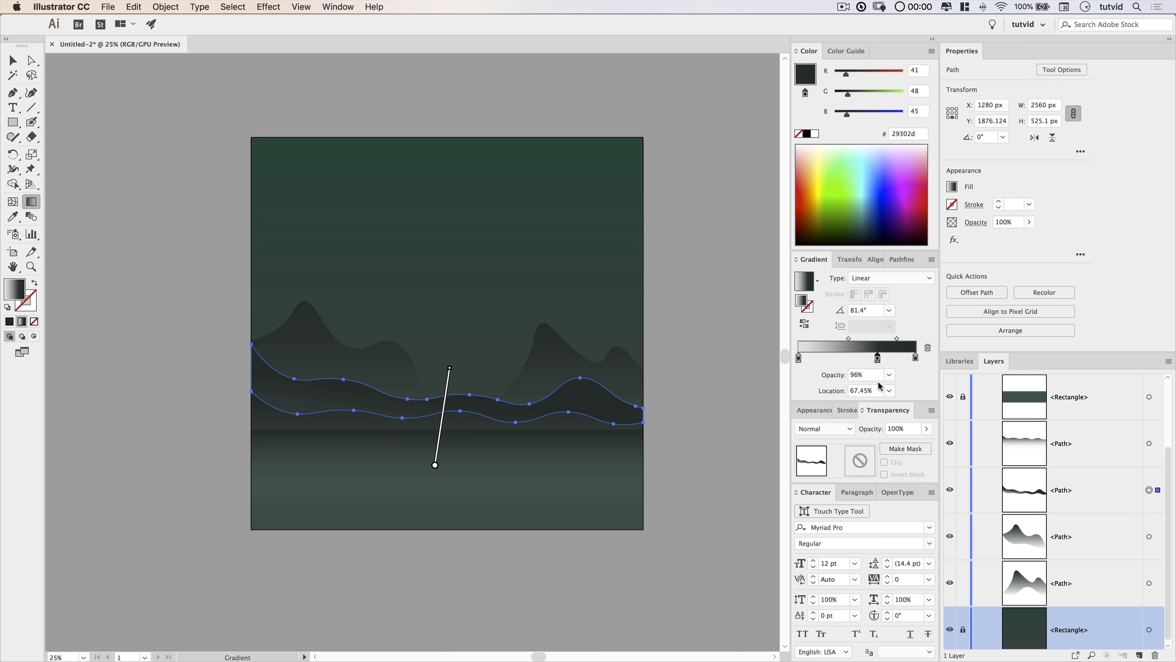
Remove the extra intermediate stop from the long middle hill's gradient and deselect the shape.
left_click_drag(877, 357, 878, 382)
left_click(12, 59)
left_click(153, 245)
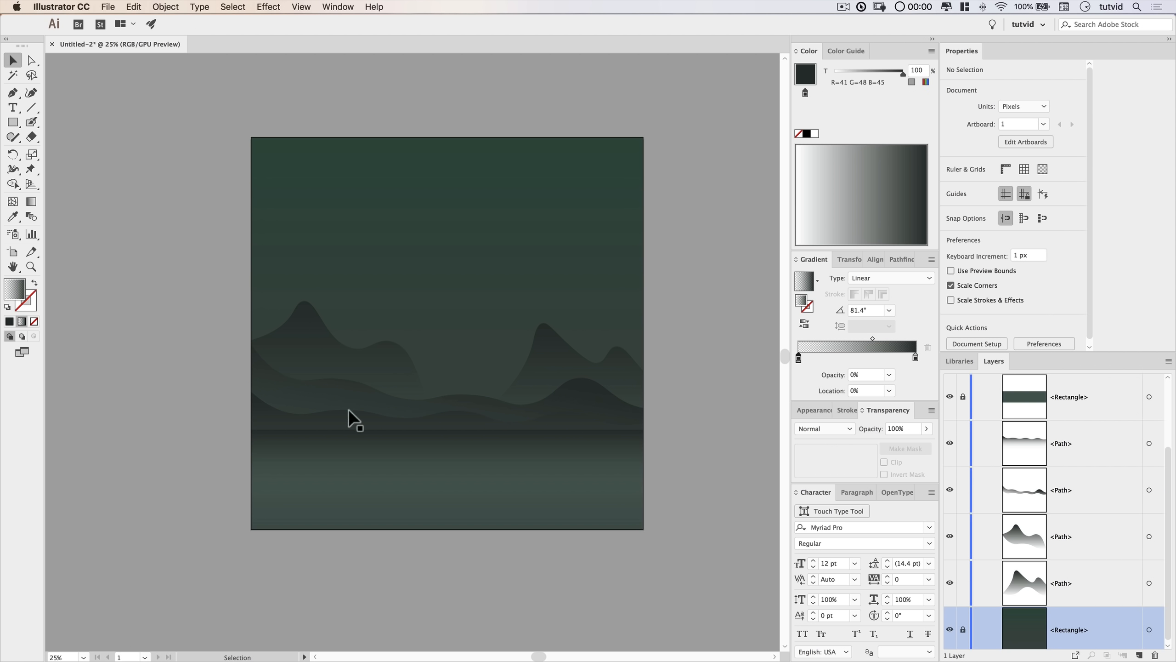
Set the left mountain's gradient midpoint to about 40.8% and redraw the gradient at about 80°.
left_click(359, 373)
left_click_drag(857, 338, 847, 338)
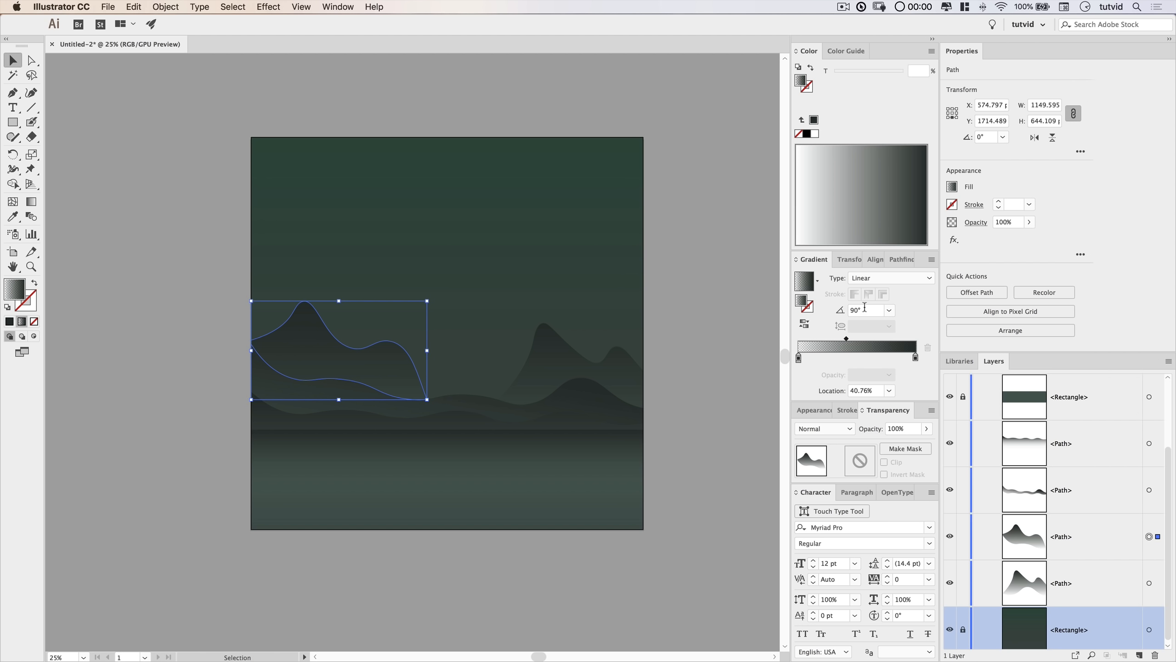
left_click(37, 203)
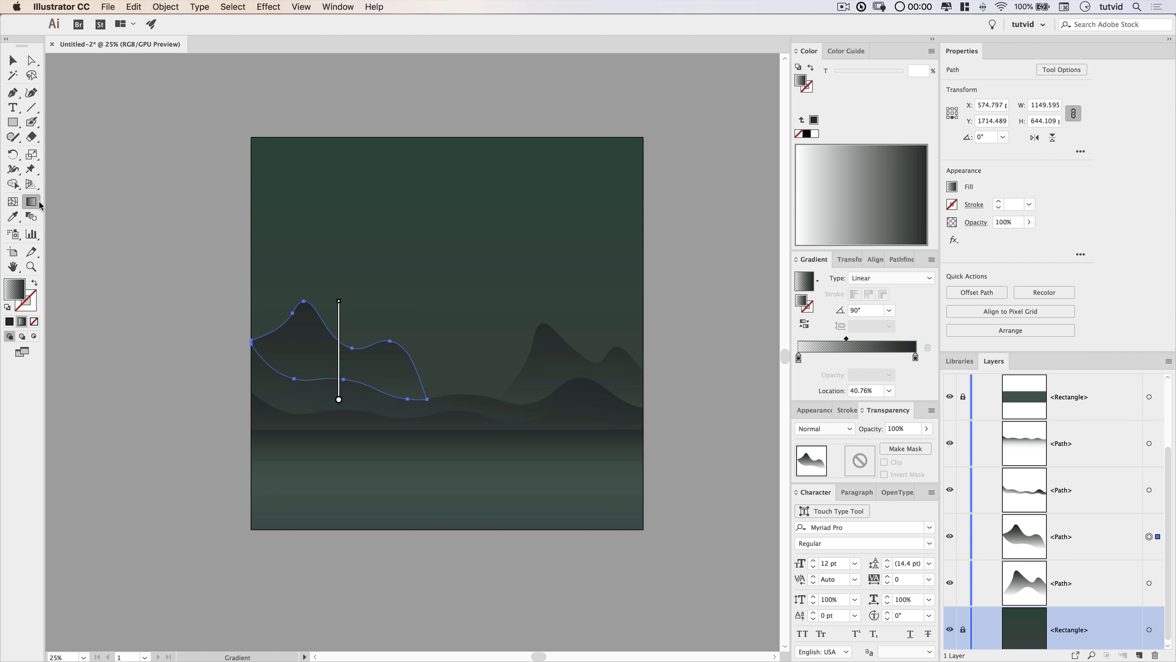
mouse_move(321, 395)
left_mouse_down()
mouse_move(340, 295)
mouse_move(350, 306)
left_mouse_up()
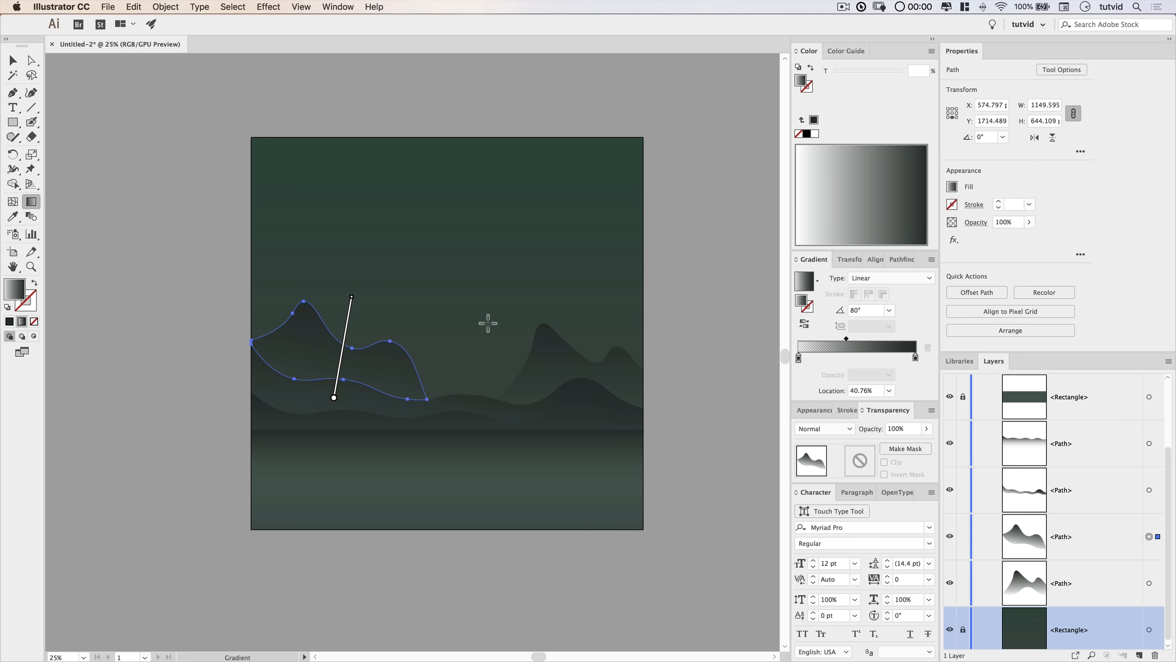
key("v")
Redraw the right mountain's gradient from its base past its peak at about 98.7°, and deselect it.
left_click(554, 362)
left_click(32, 201)
left_click_drag(588, 412, 569, 290)
key("v")
left_click(683, 434)
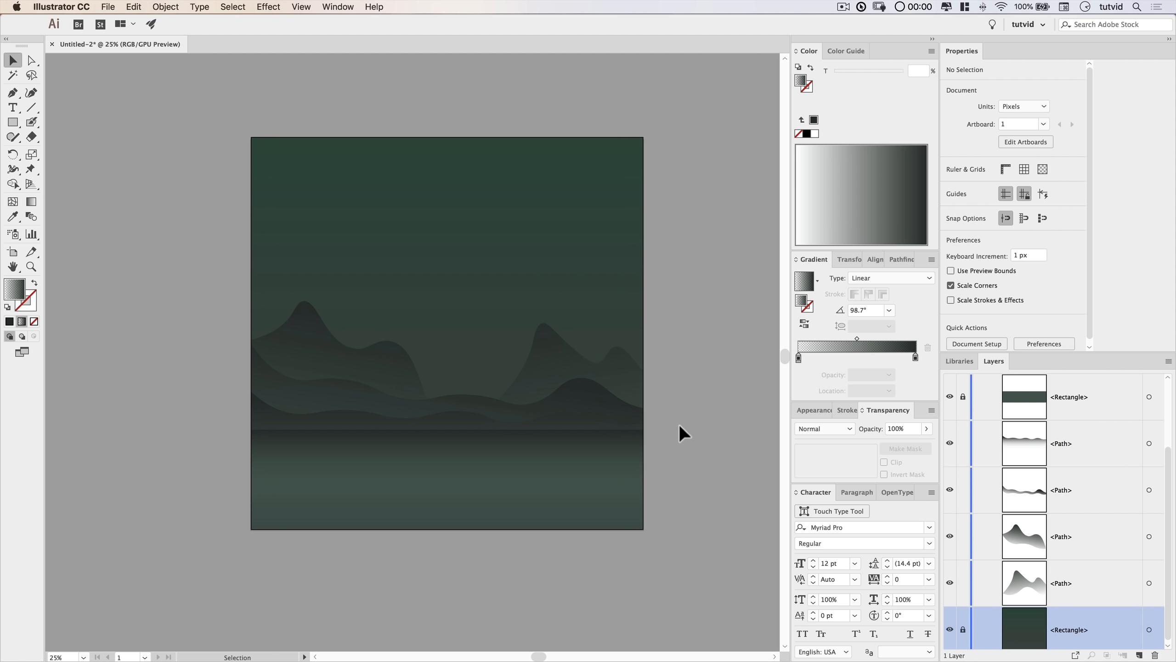
Move the right mountain's gradient midpoint to about 36.3% and deselect the shape.
left_click(625, 376)
left_click_drag(862, 341, 846, 342)
left_click(715, 437)
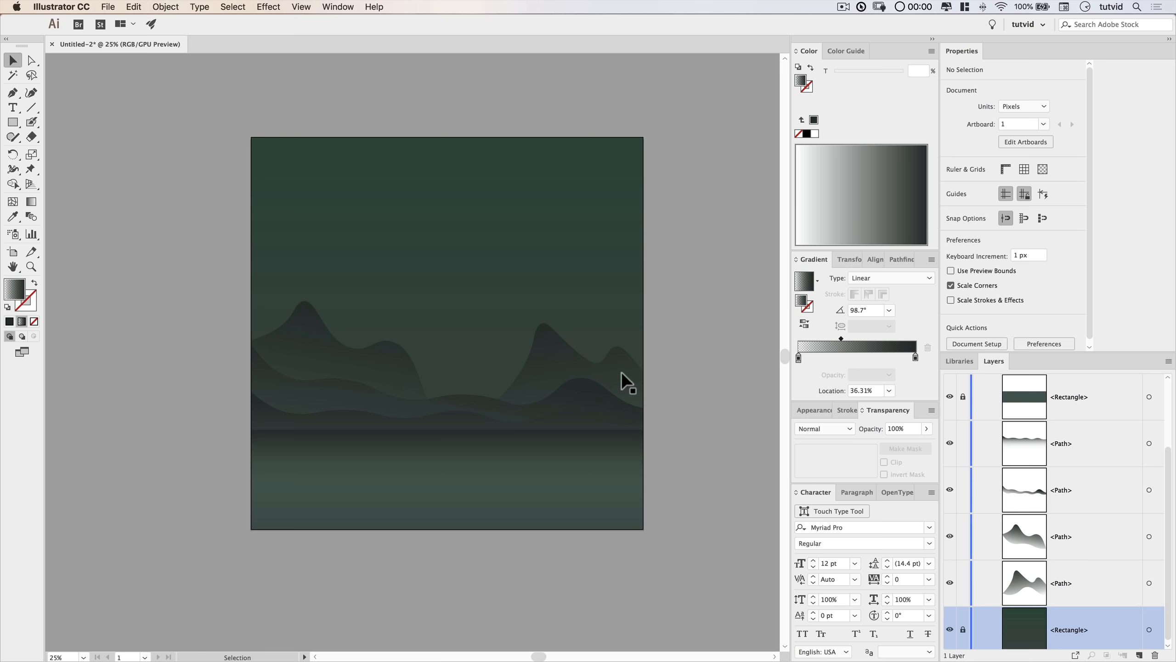
Lock the four hill paths in the layer.
scroll(560, 569, "down", 3)
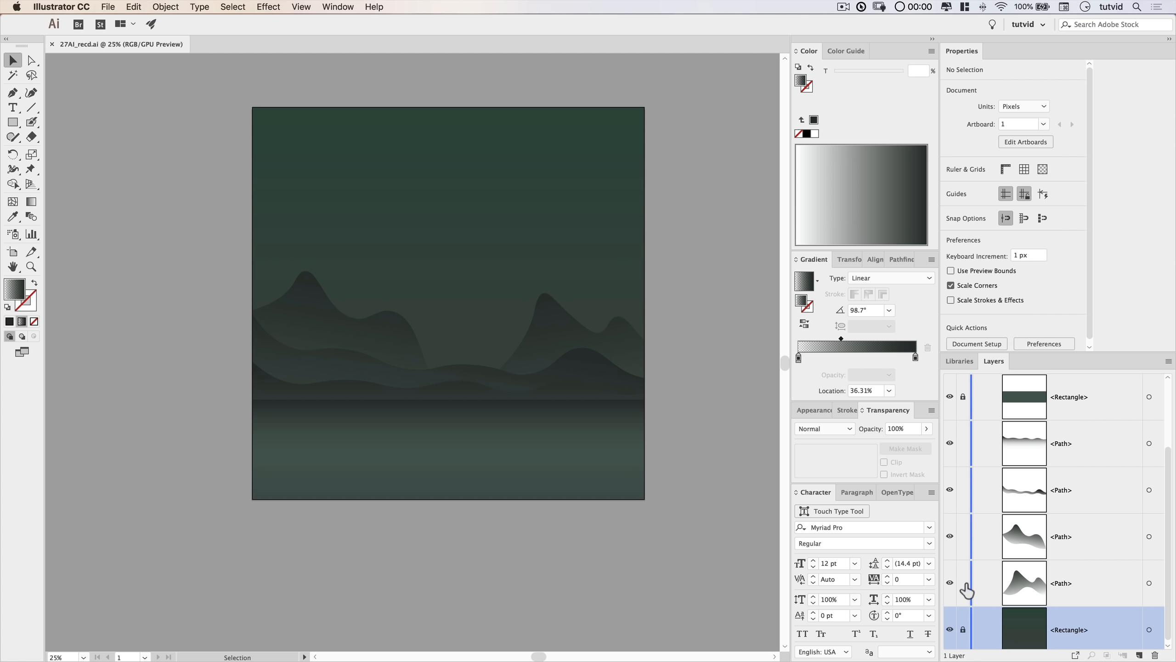
left_click(963, 583)
left_click(963, 537)
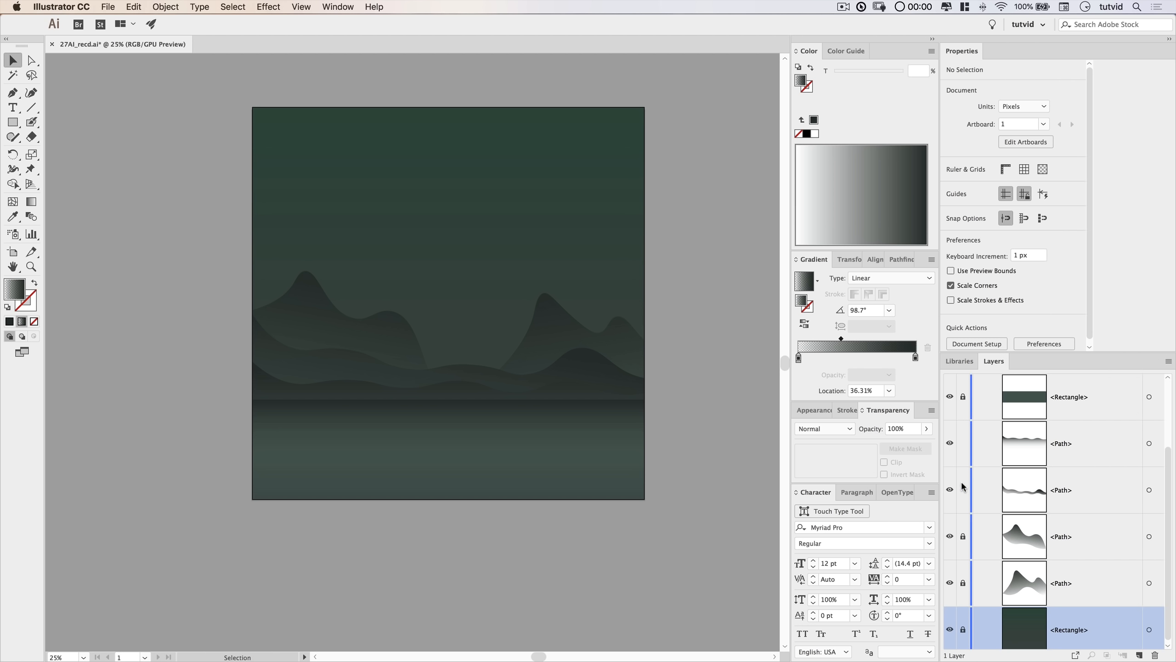
left_click(963, 443)
scroll(1094, 465, "up", 2)
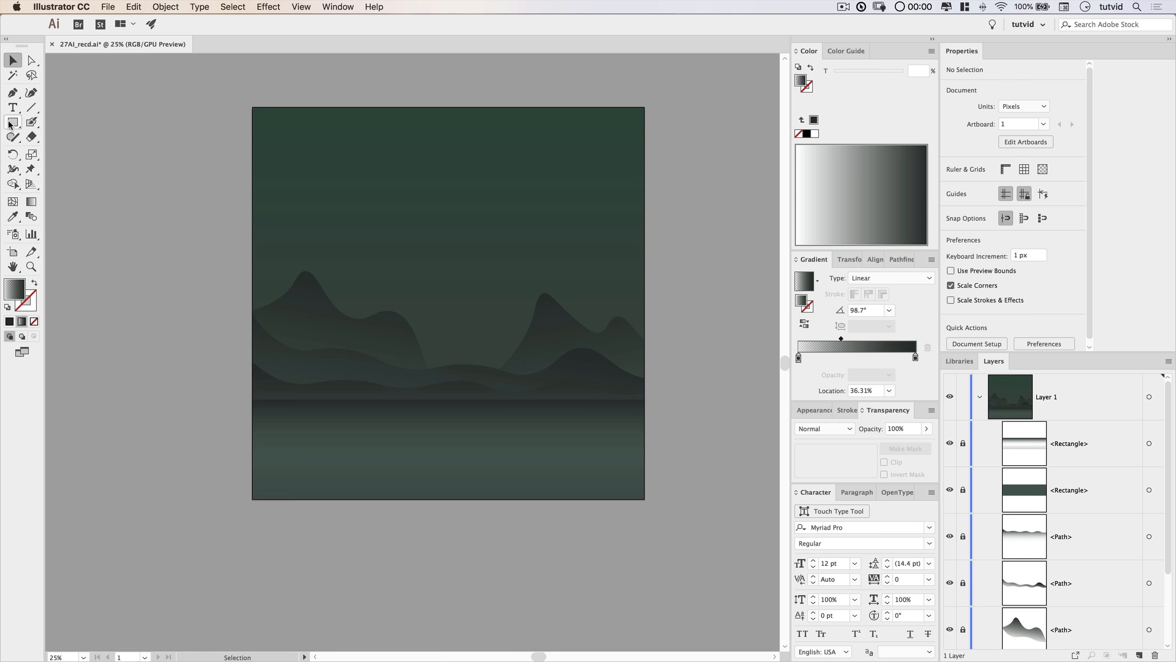
Activate the Rounded Rectangle tool for drawing where the left hills meet the floor.
left_click_drag(12, 122, 67, 137)
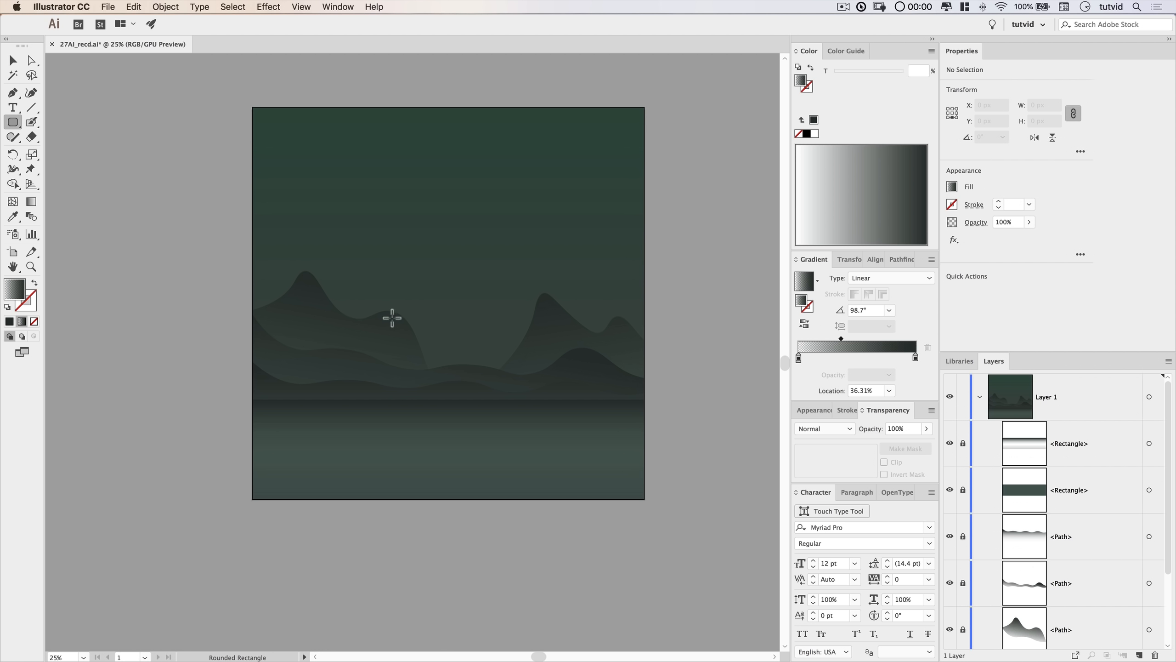
key("super+equal")
key("super+equal")
key("super+equal")
left_click_drag(409, 402, 525, 295)
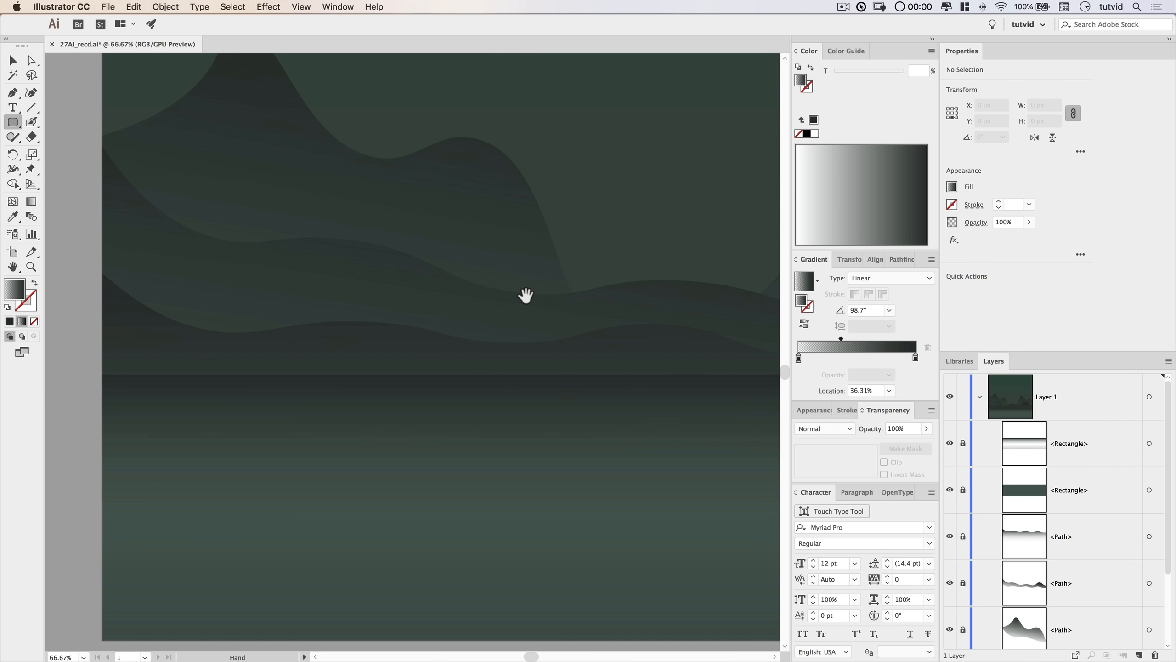
key("super+equal")
left_click_drag(483, 366, 459, 368)
left_click(462, 312)
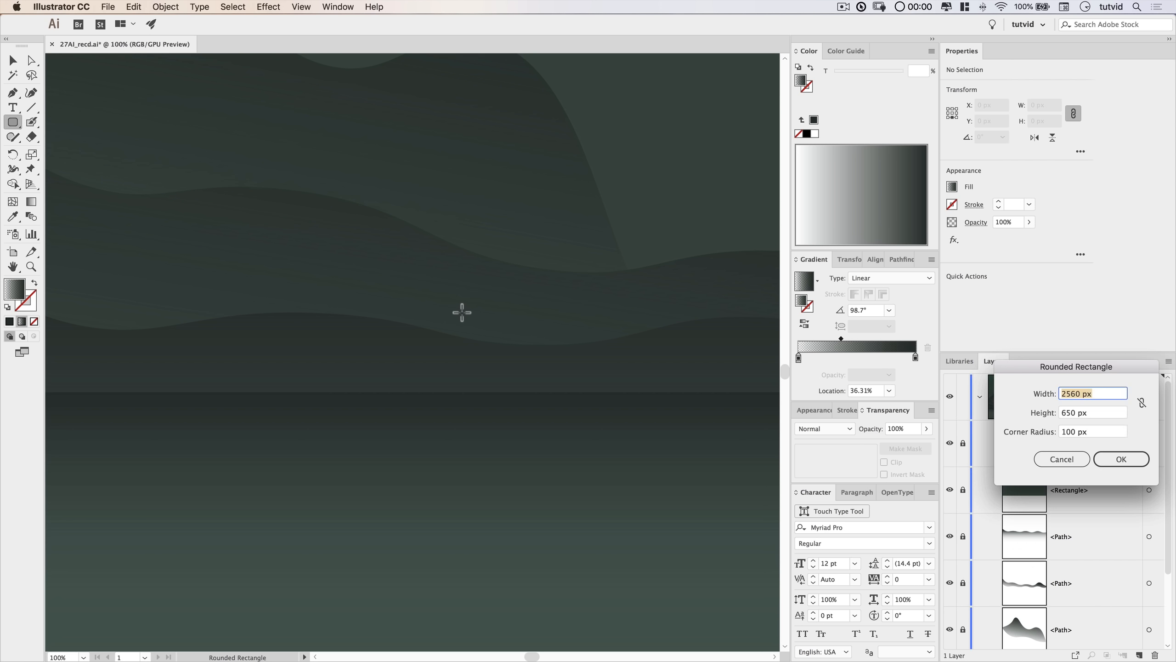
left_click_drag(1073, 367, 616, 326)
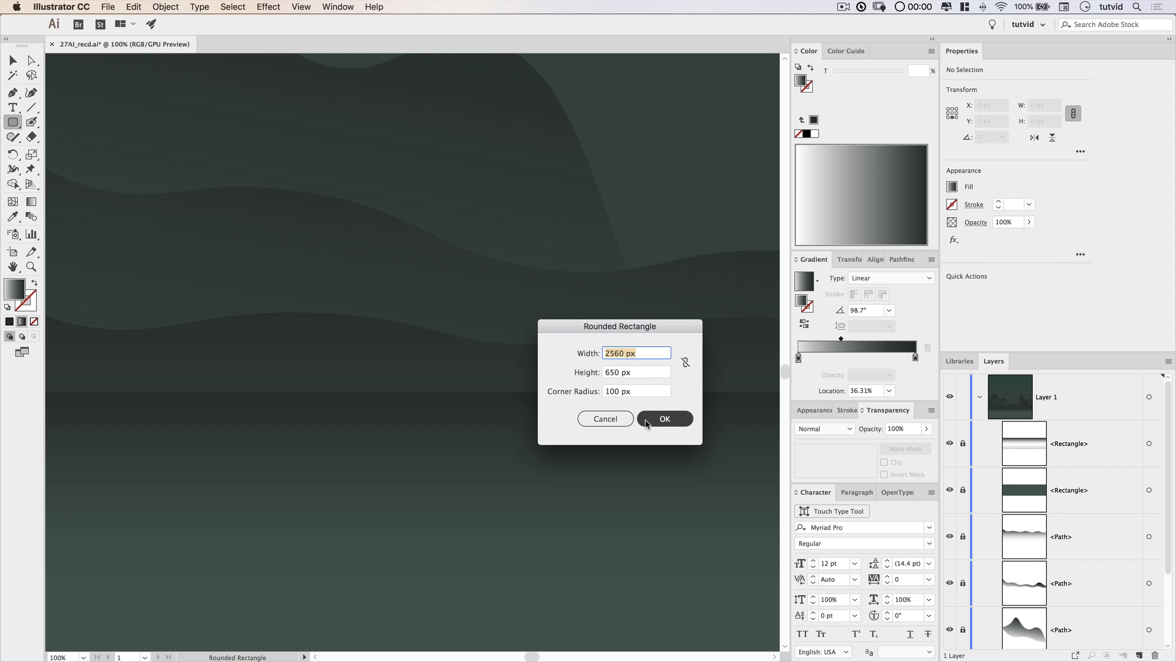
left_click(617, 424)
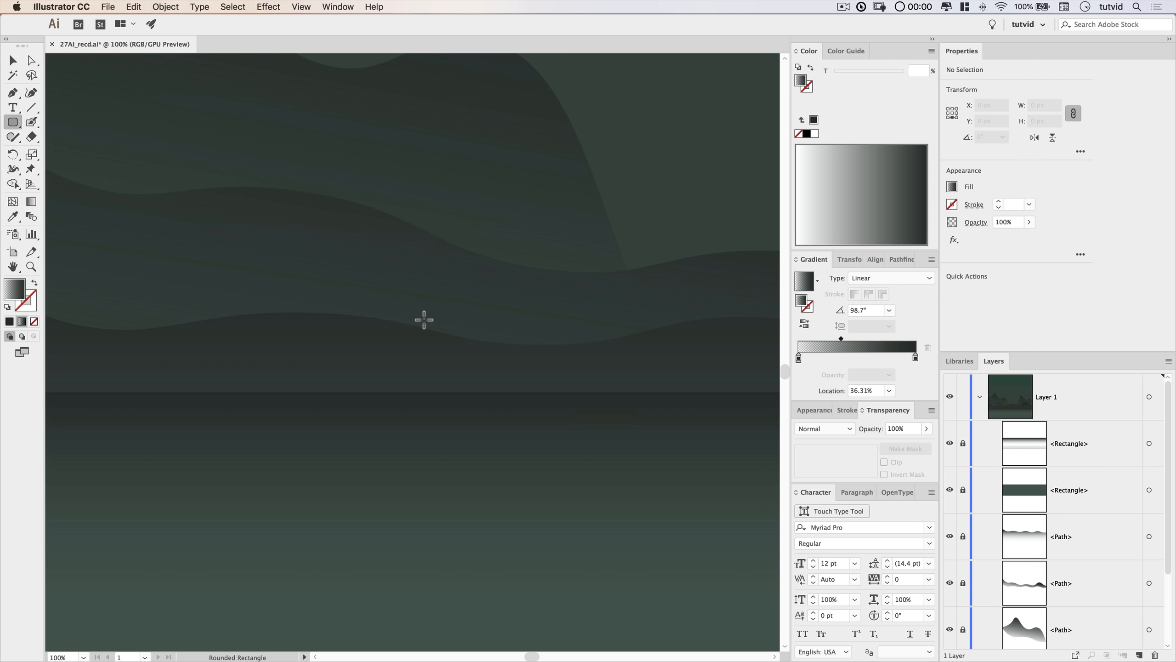
Draw a narrow vertical rounded rectangle about 30 × 135 px above the floor line and fill it with the White, Black gradient preset.
left_click_drag(416, 288, 438, 382)
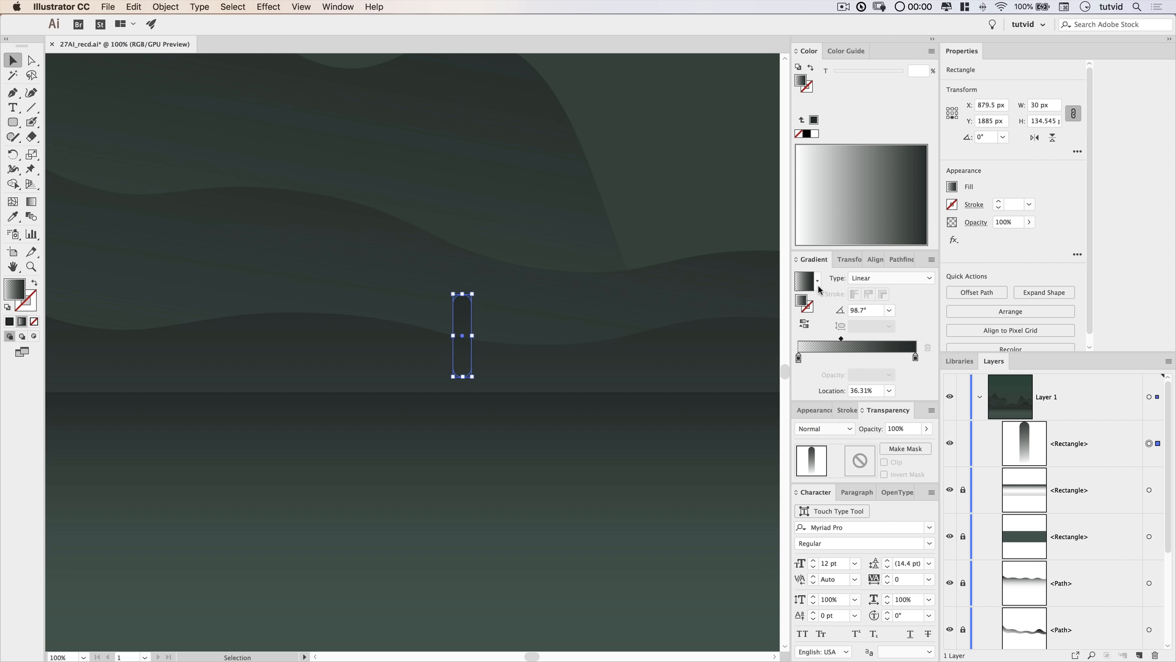
left_click(818, 280)
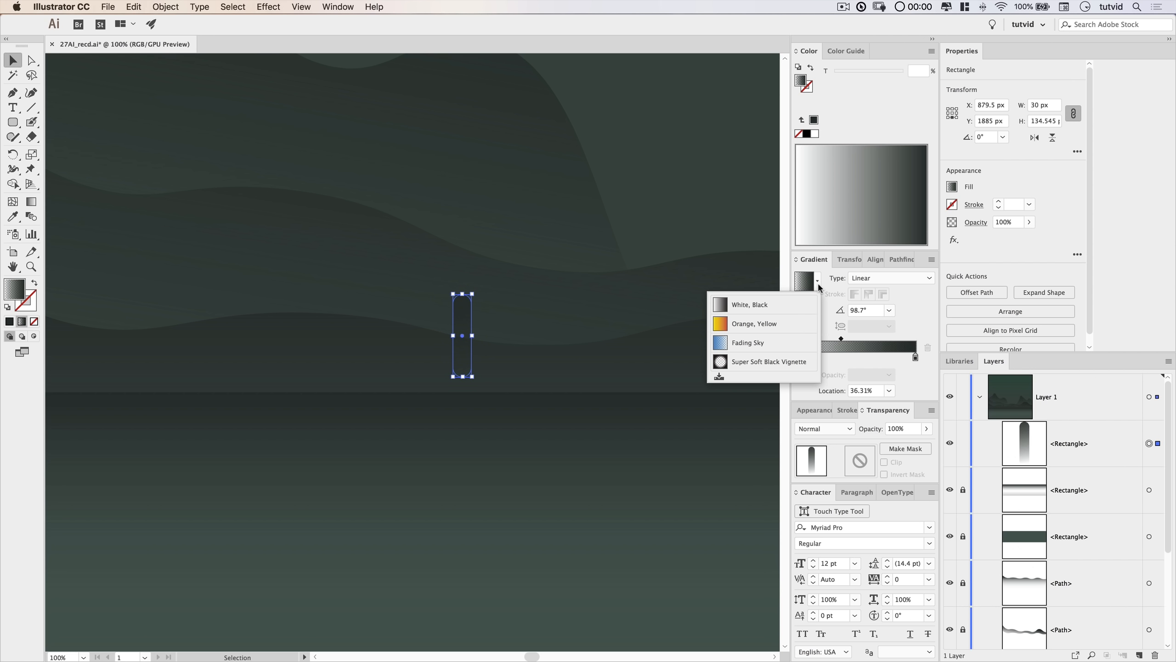
left_click(759, 308)
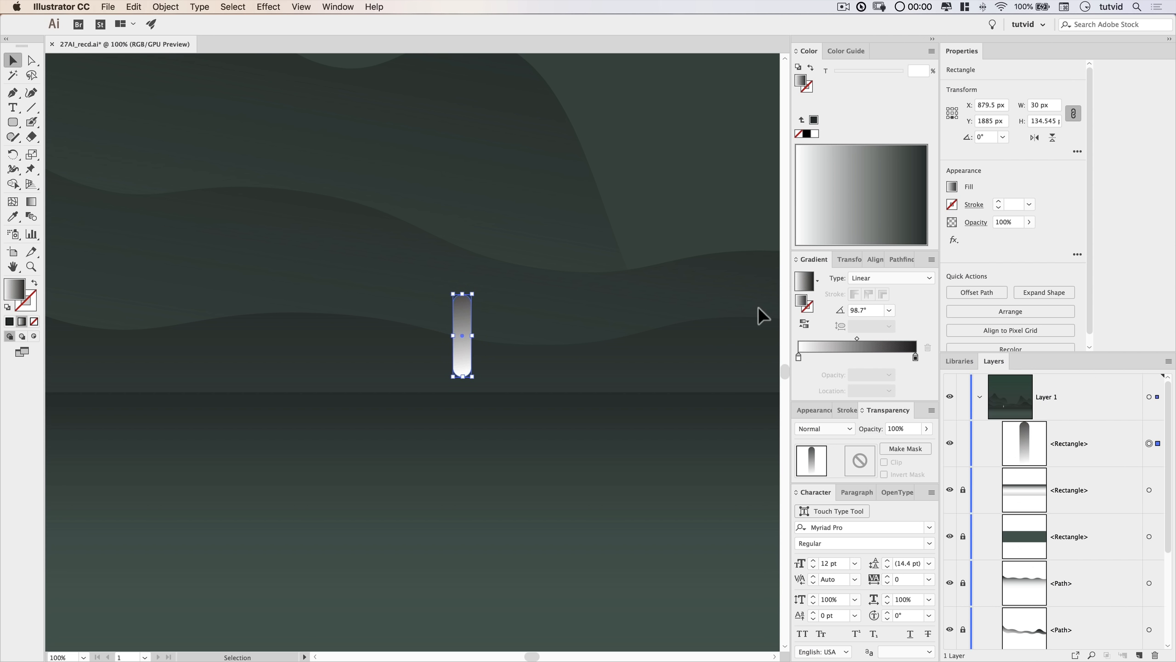
Set both gradient stops to black, reduce the starting stop's opacity to 0%, and deselect the rounded rectangle.
left_click(915, 356)
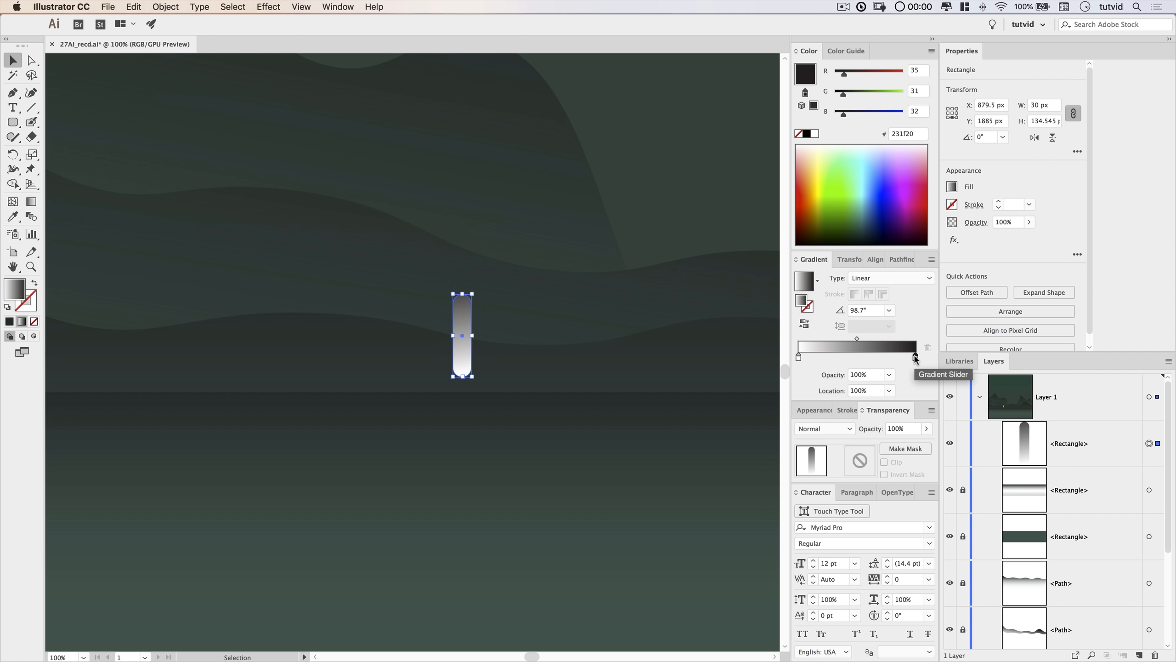
left_click(807, 134)
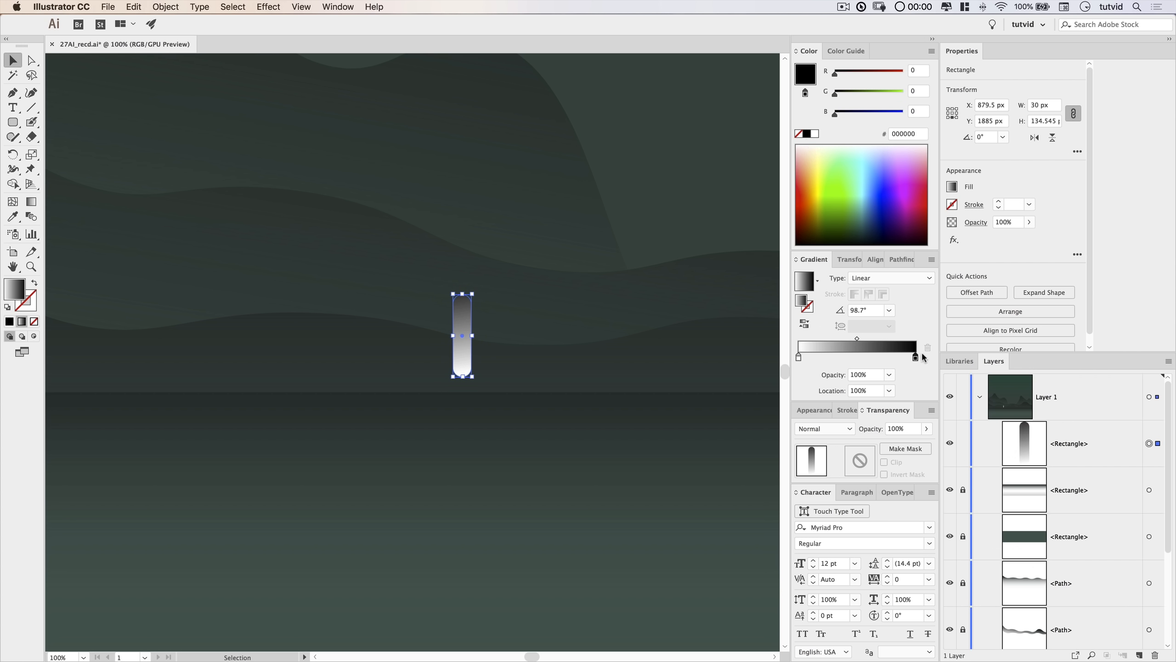
left_click(798, 356)
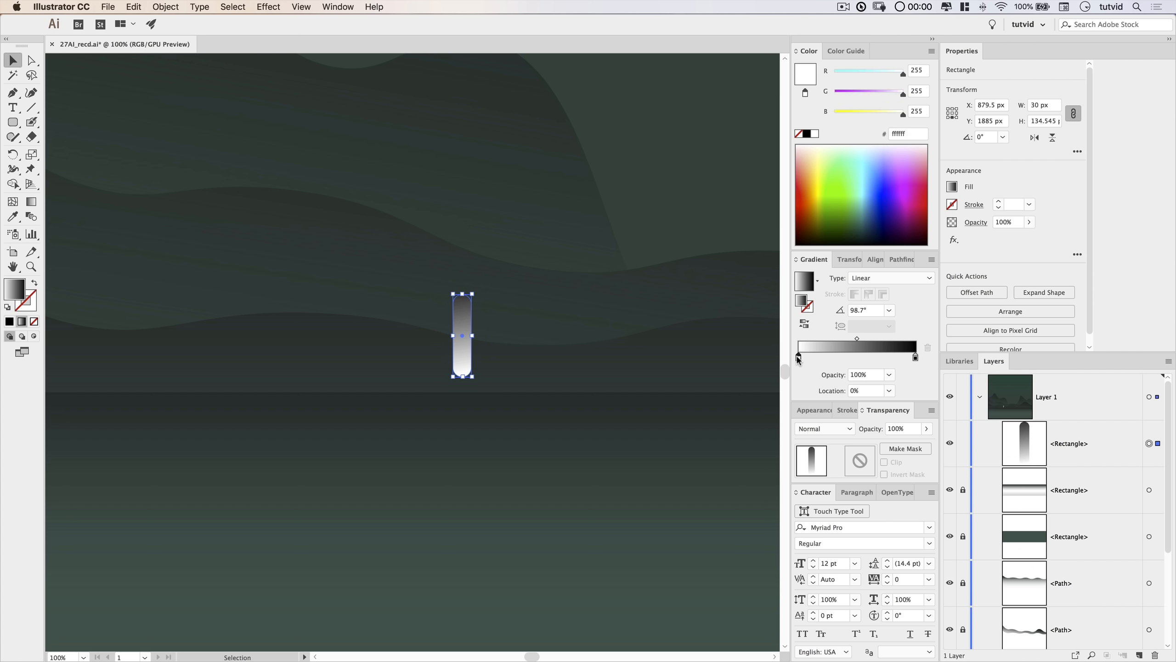
left_click(807, 134)
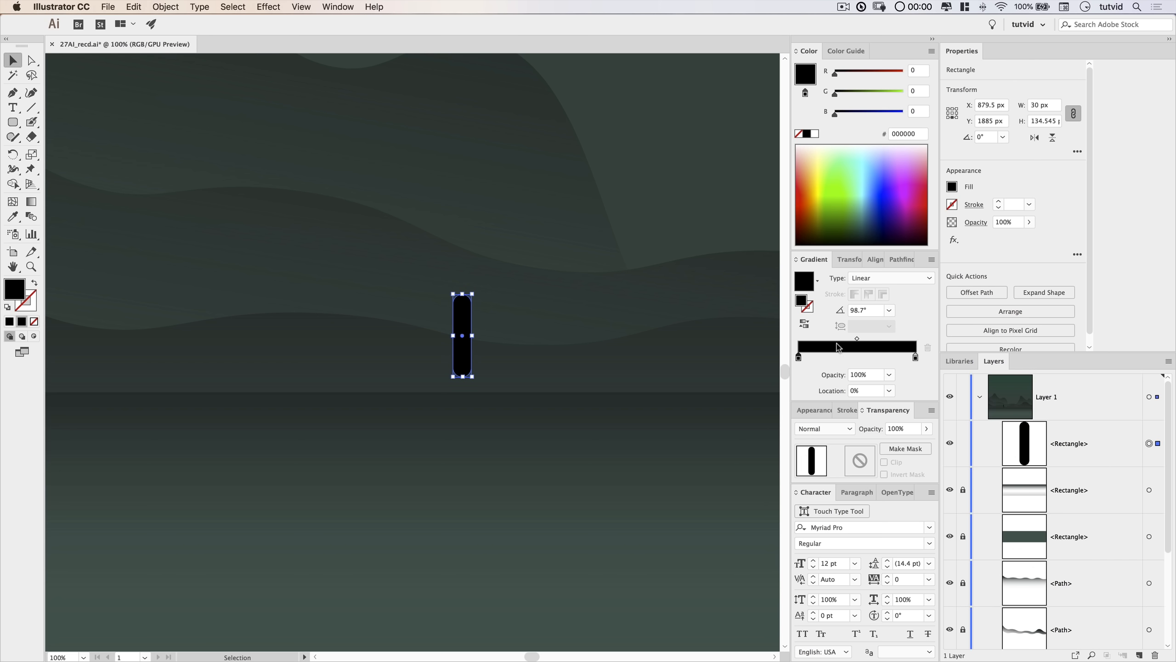
left_click(890, 378)
left_click(897, 387)
left_click(535, 348)
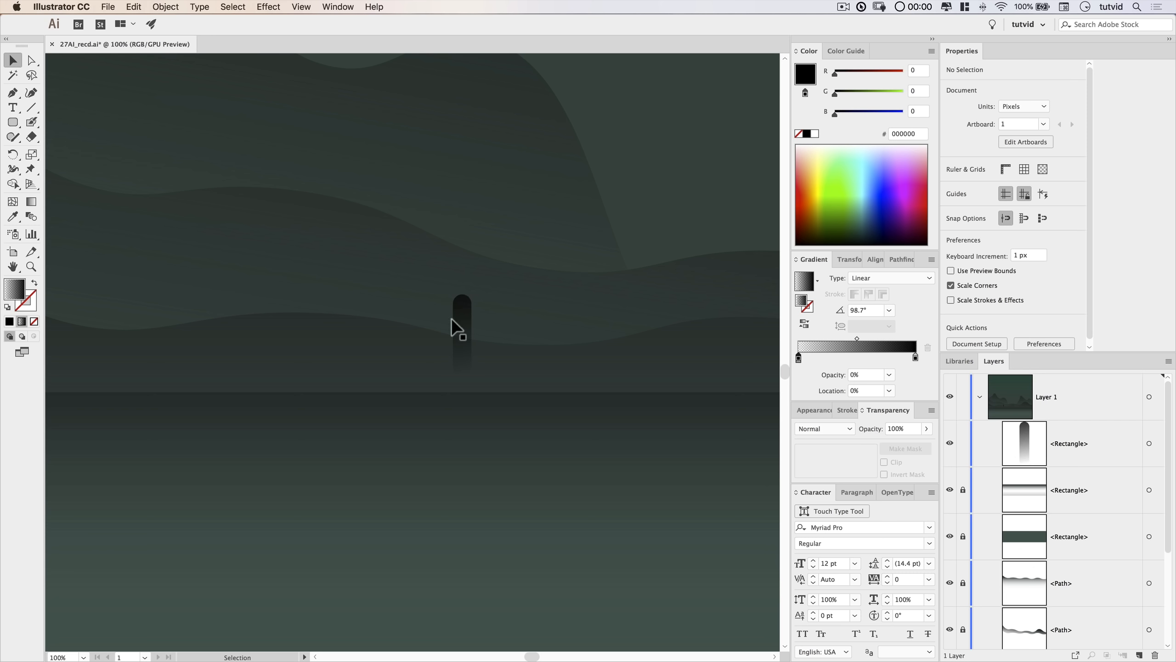
Duplicate the rounded rectangle beside the original and set the copy's width to 9 px with proportions unlinked.
left_click(466, 318)
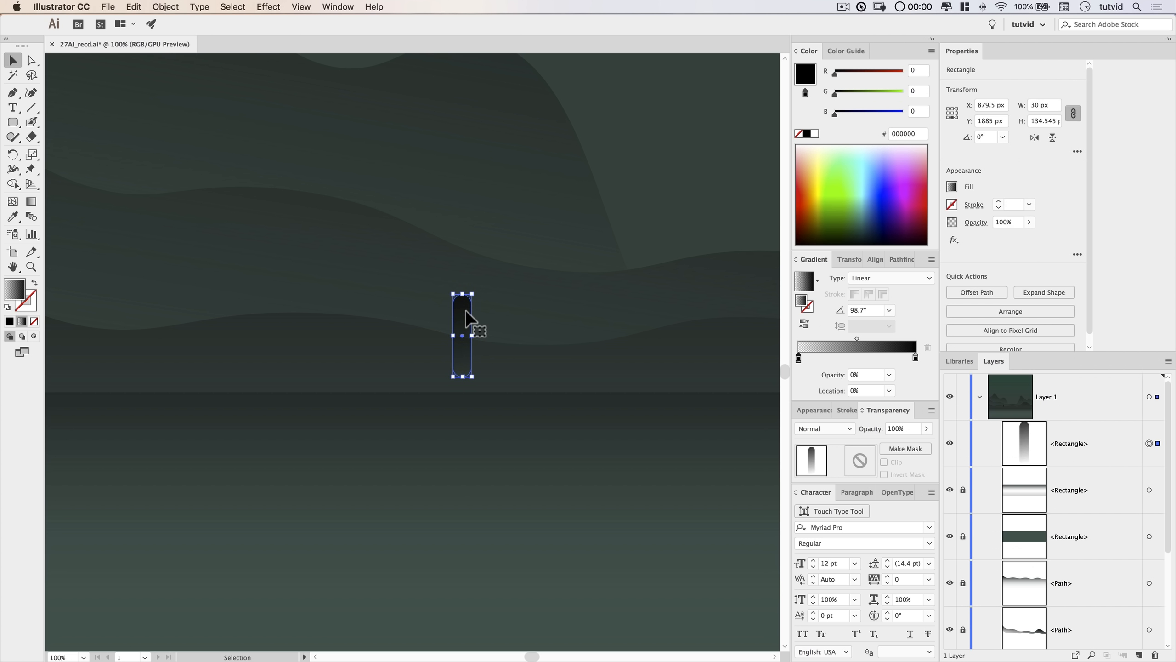
left_click_drag(466, 318, 528, 334, "alt")
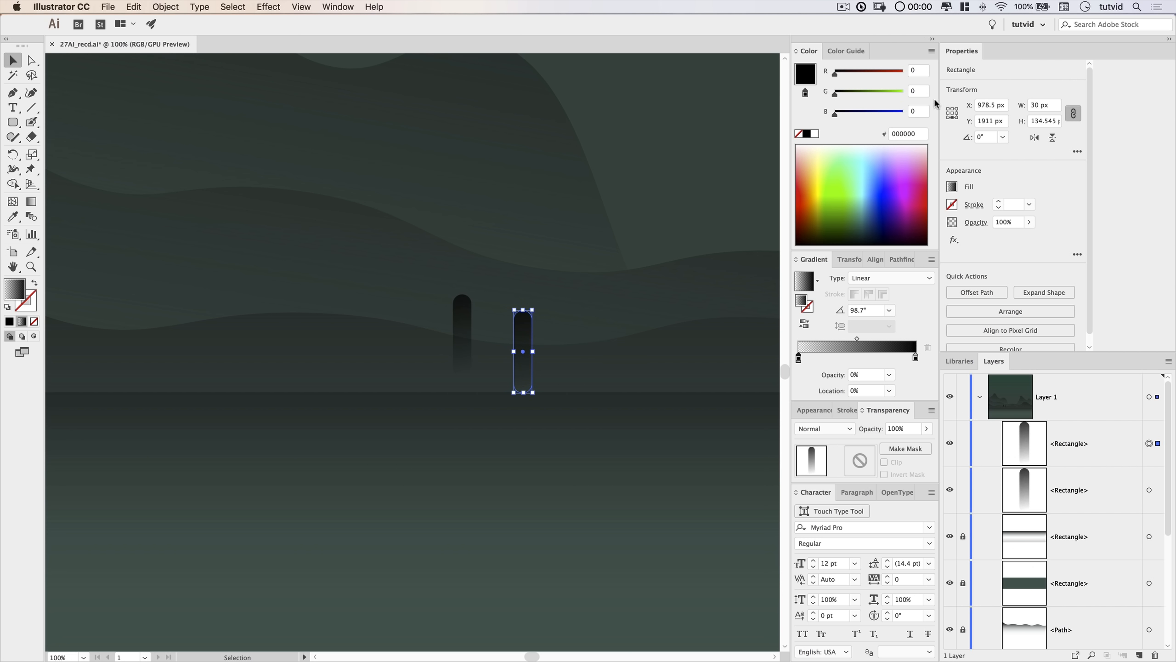
left_click(1074, 116)
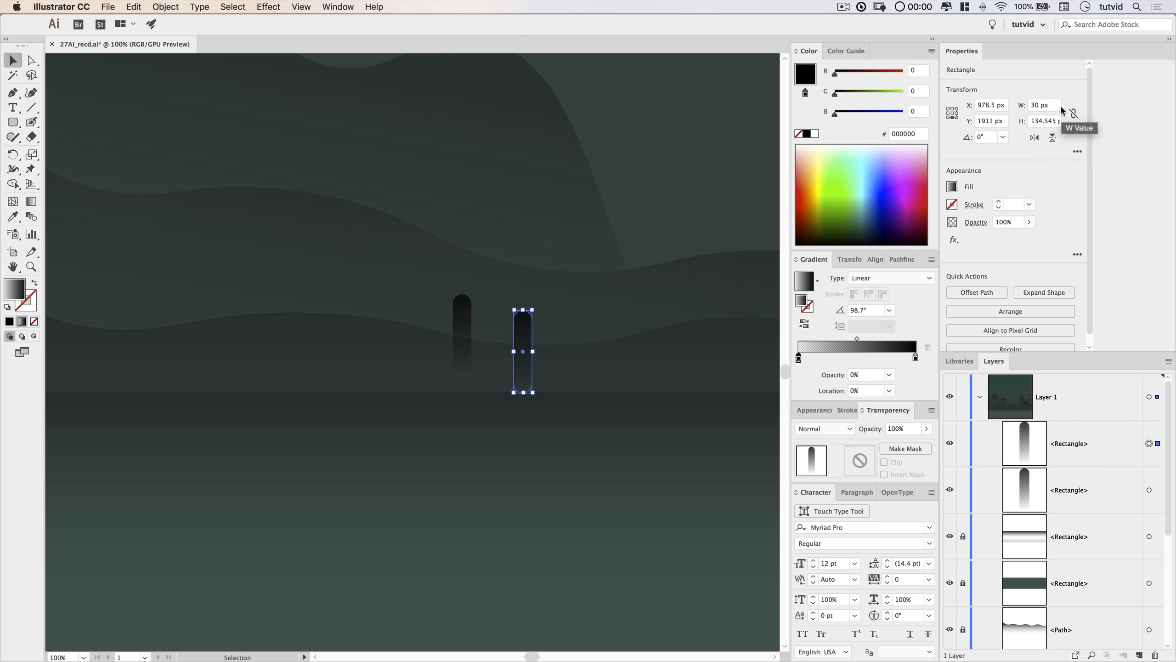
left_click(1044, 105)
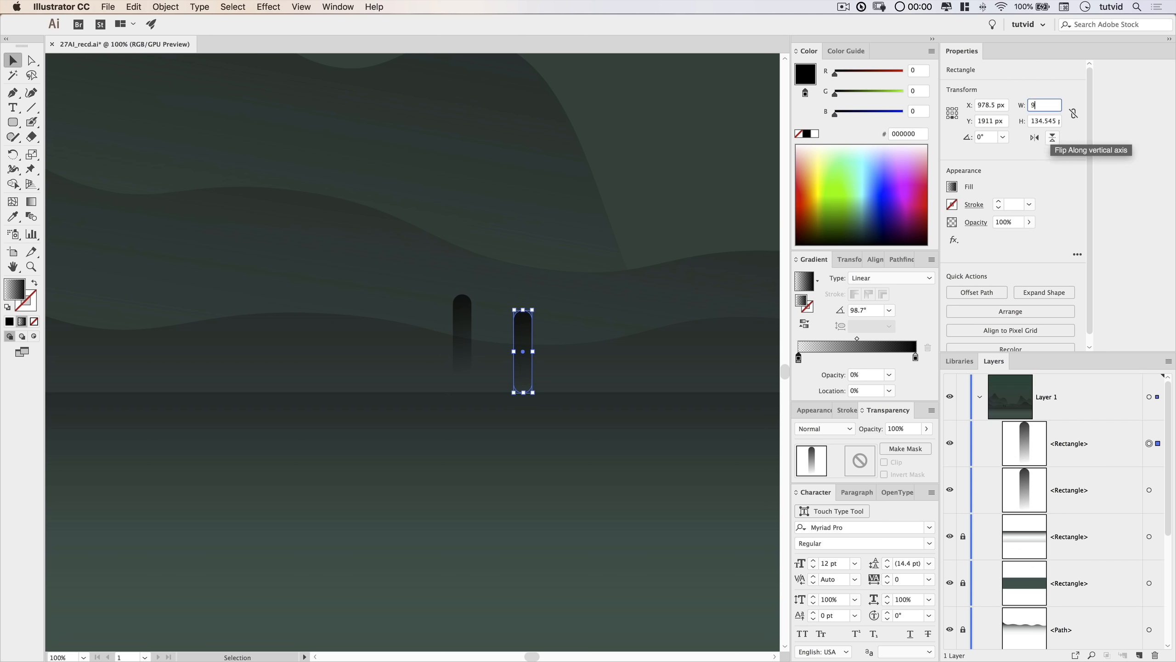
type("9")
key("Tab")
left_click(586, 359)
Move the thin copy onto the wide rounded rectangle's centre line so it extends below as a trunk, and deselect it.
left_click_drag(525, 332, 464, 355)
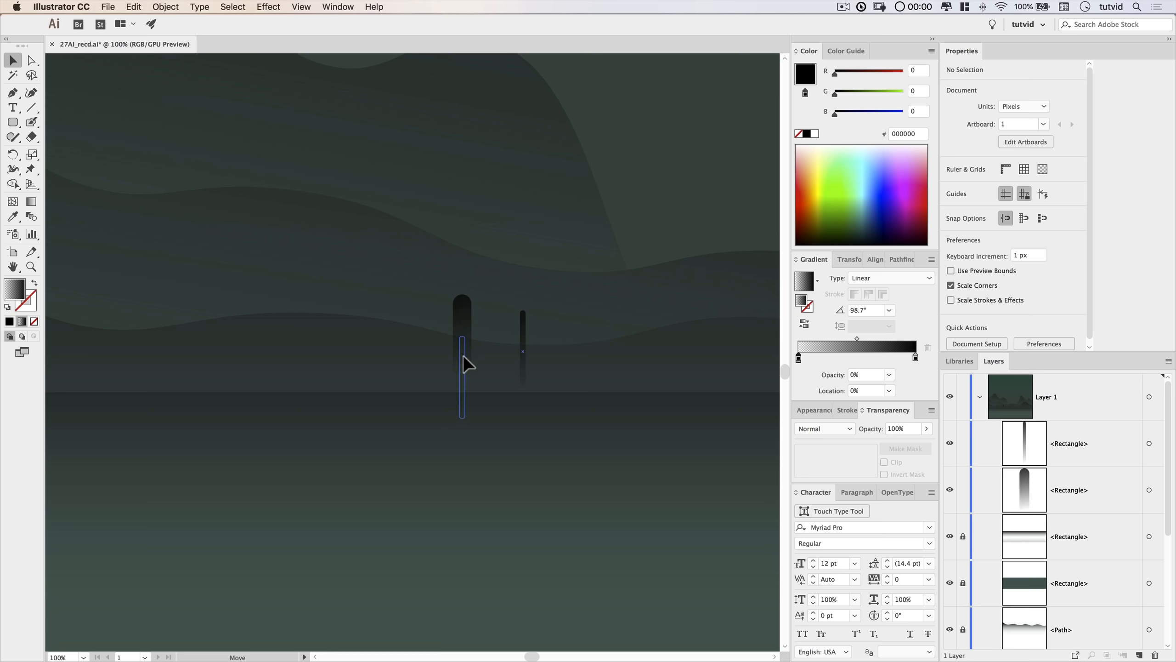
left_click(529, 354)
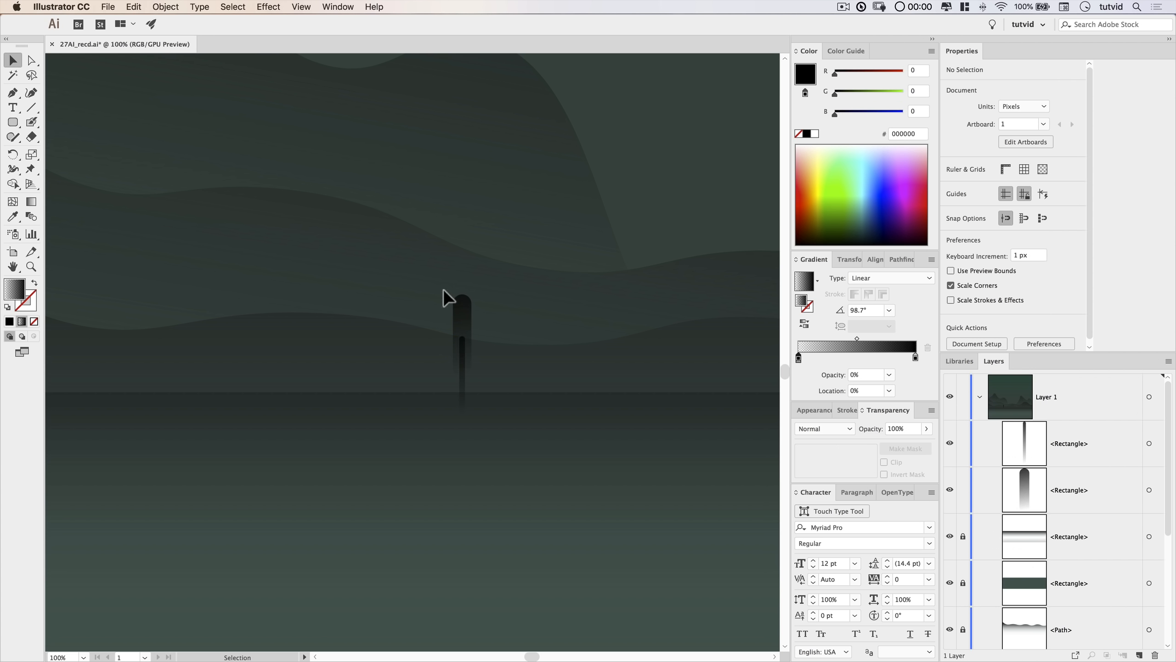
left_click(462, 386)
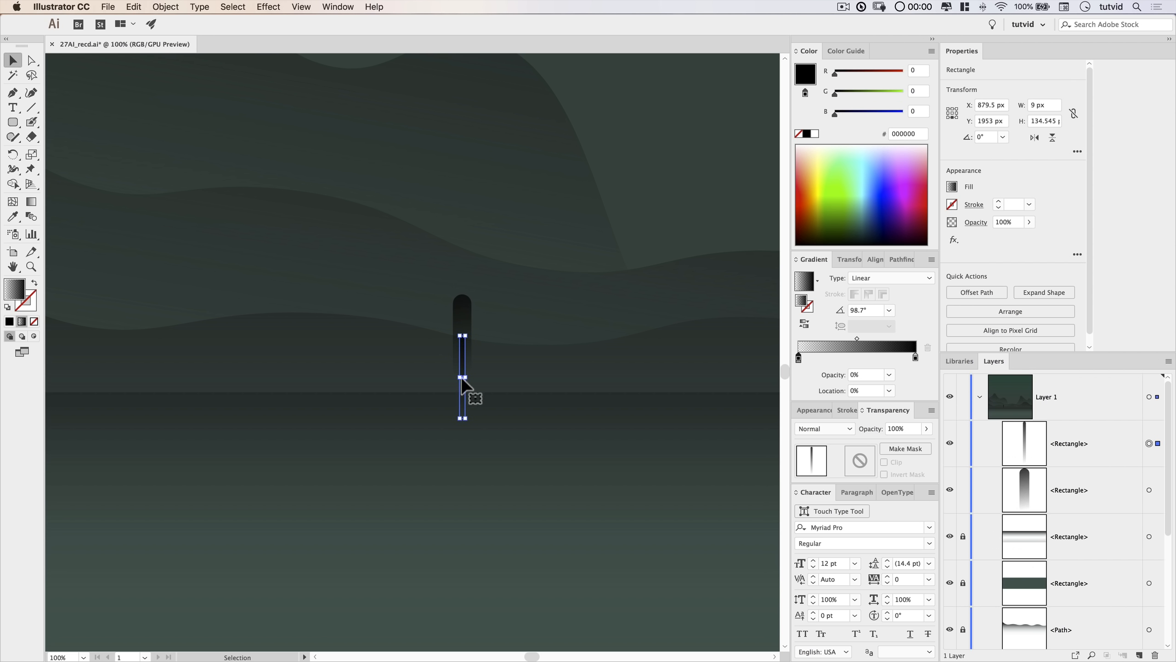
left_click(739, 391)
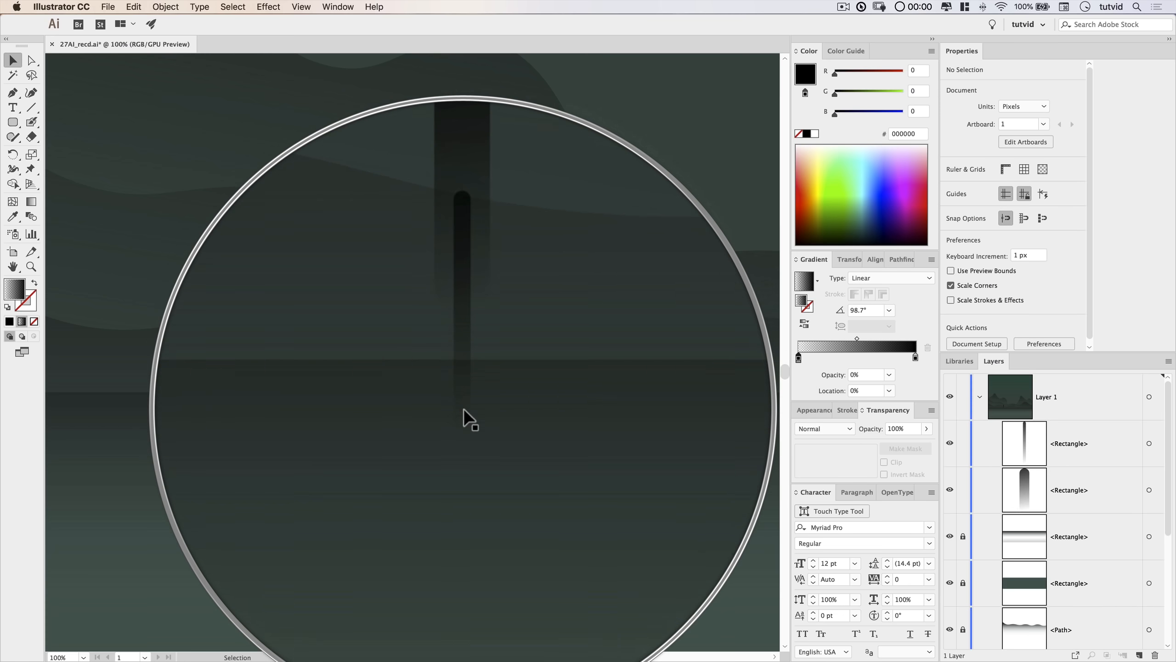
Move the thin trunk's gradient midpoint to about 60.8% and deselect the shape.
left_click(857, 341)
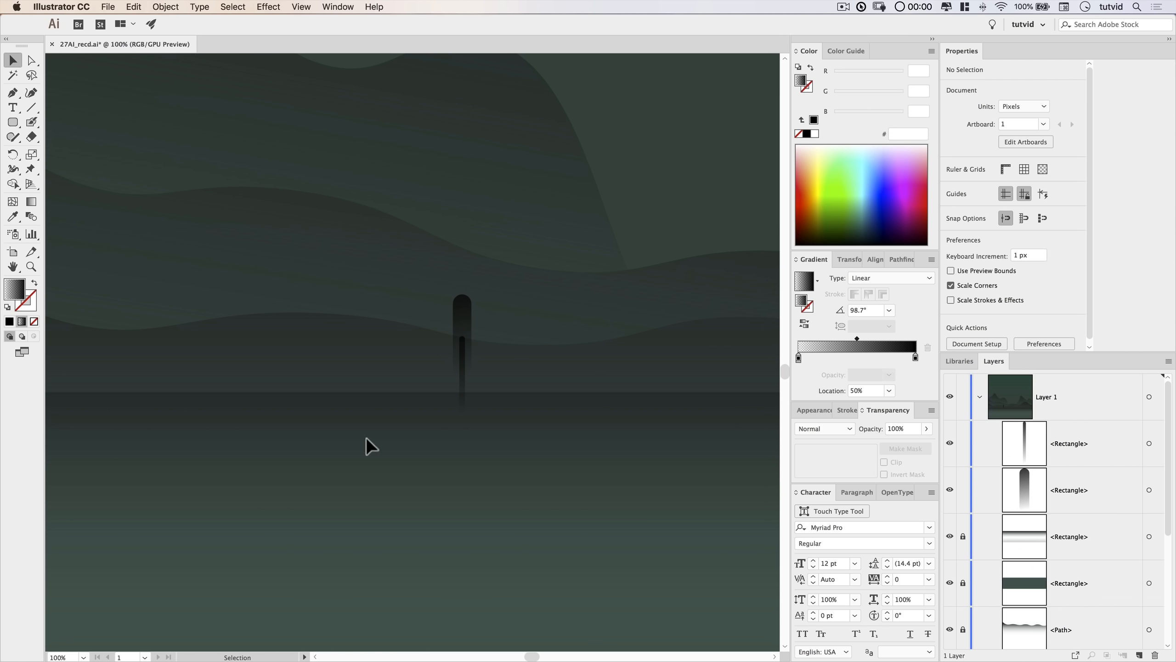
left_click(464, 393)
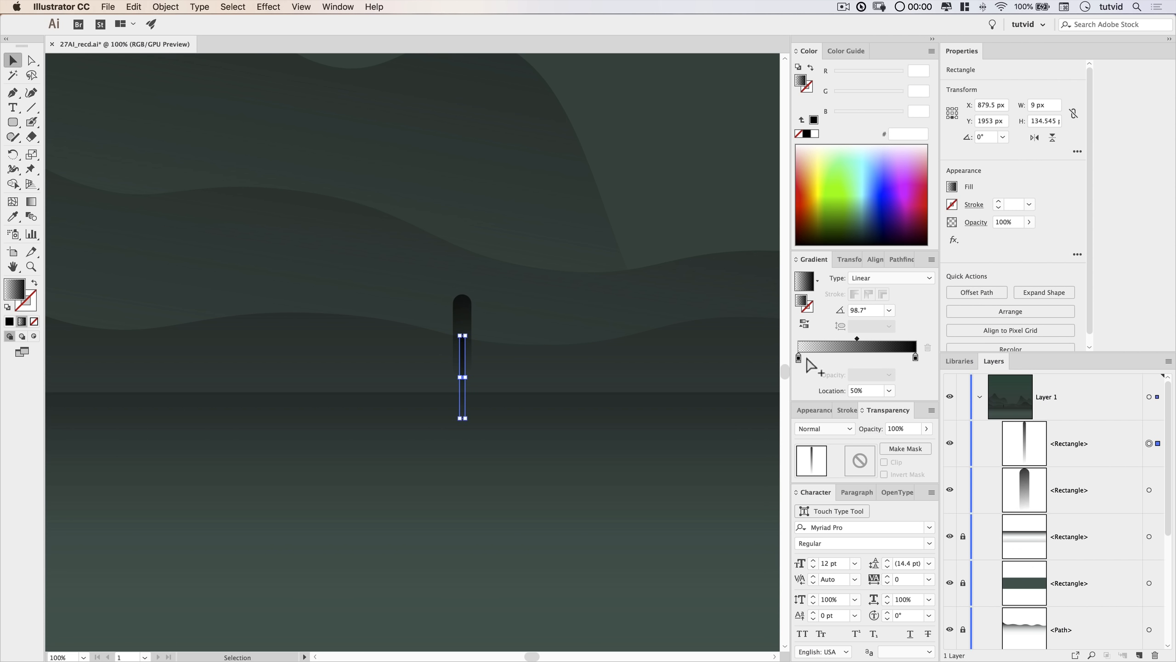
left_click_drag(859, 340, 873, 342)
left_click(594, 480)
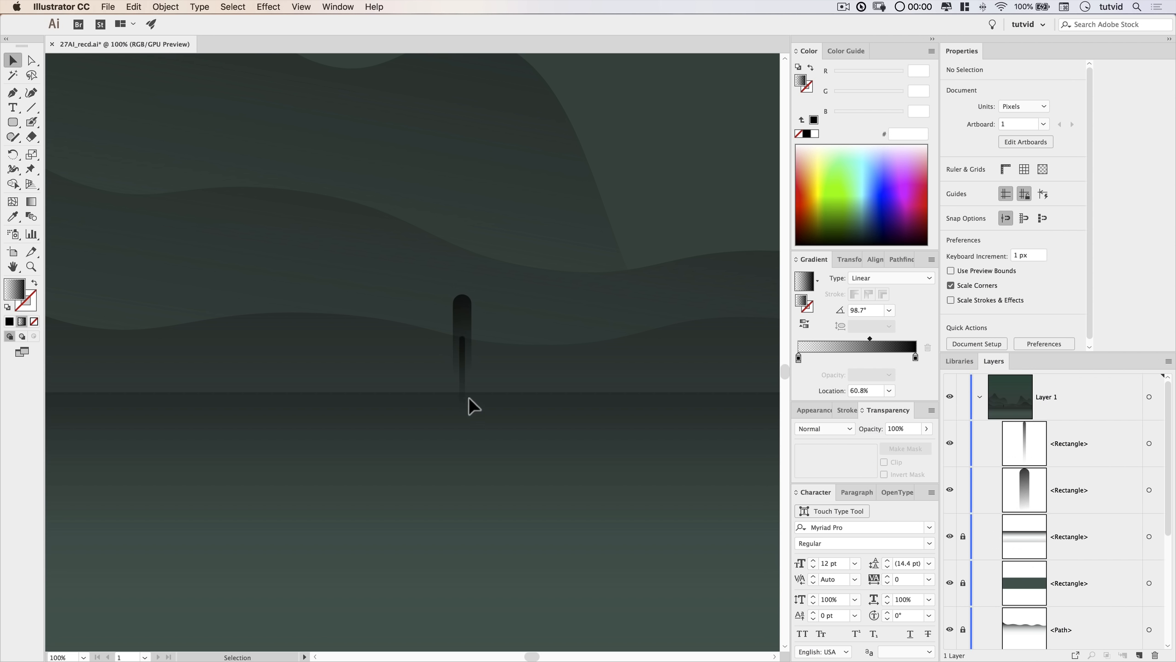
Group the thin trunk with the wide rounded rectangle.
left_click(463, 361)
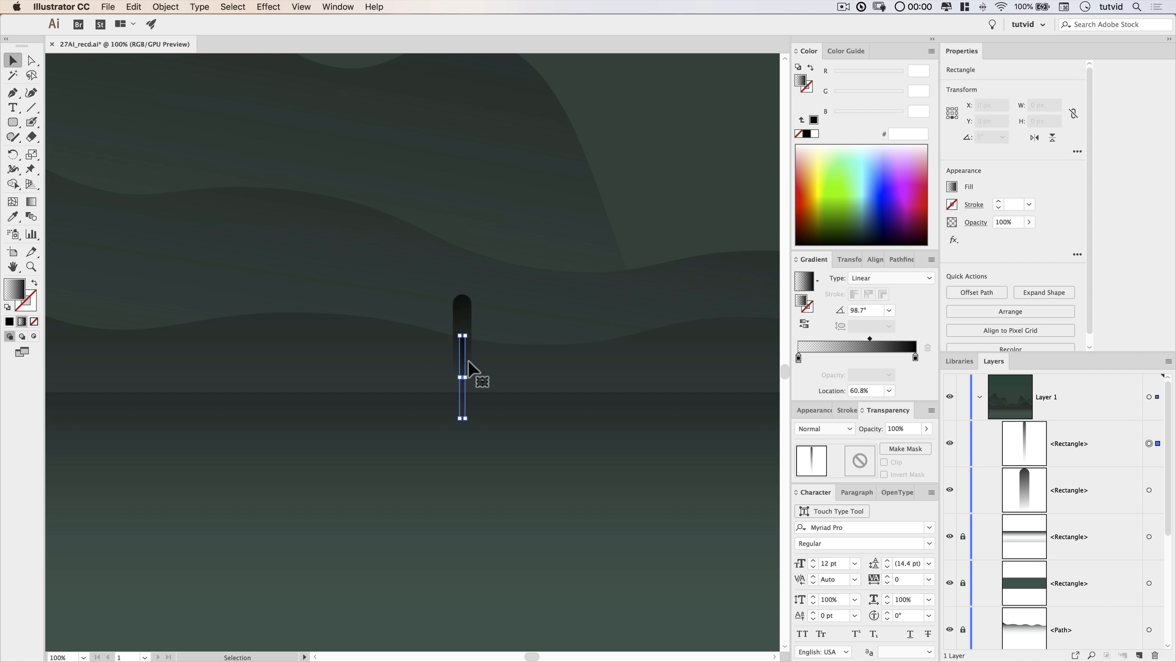
left_click(466, 306, "shift")
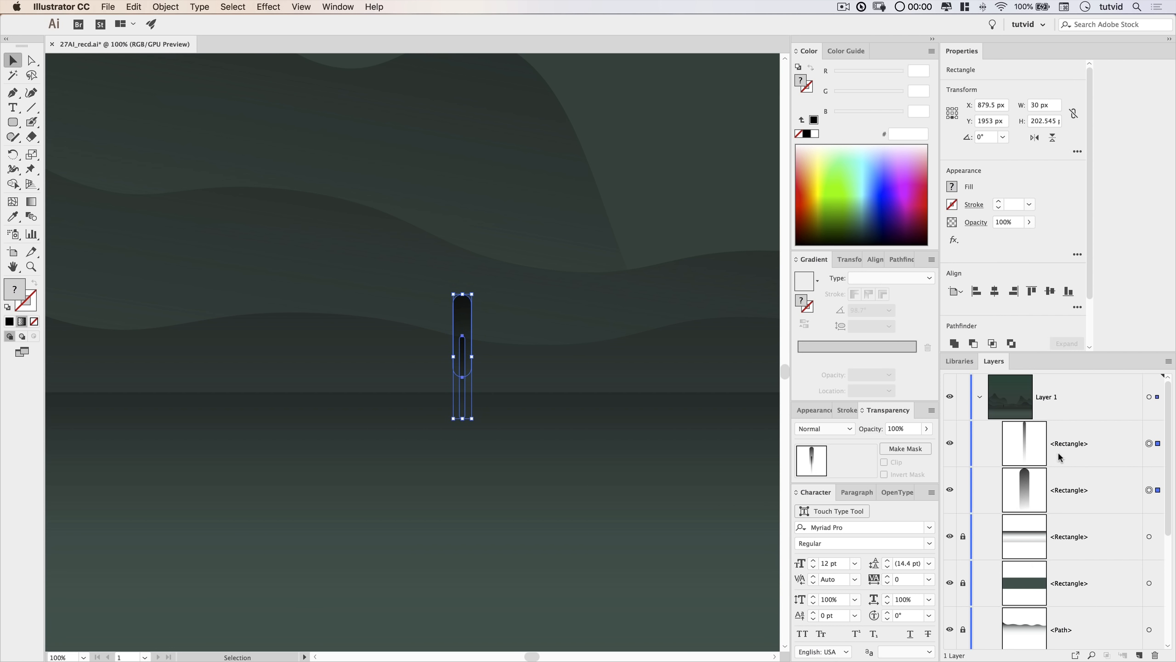
left_click(153, 6)
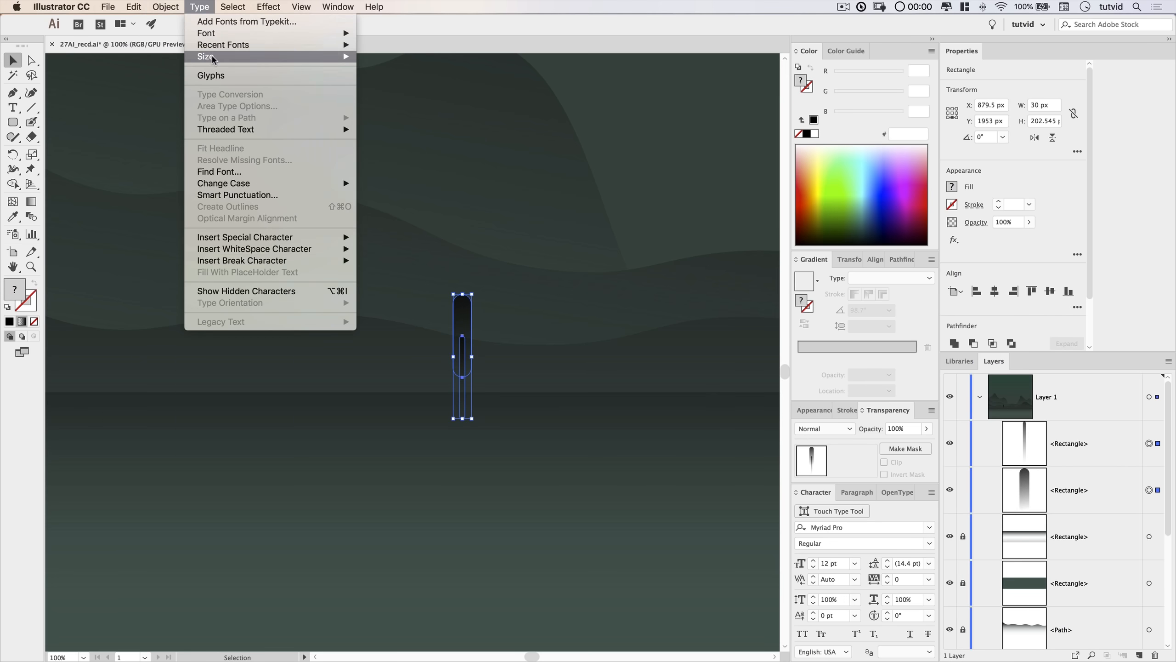
left_click(171, 50)
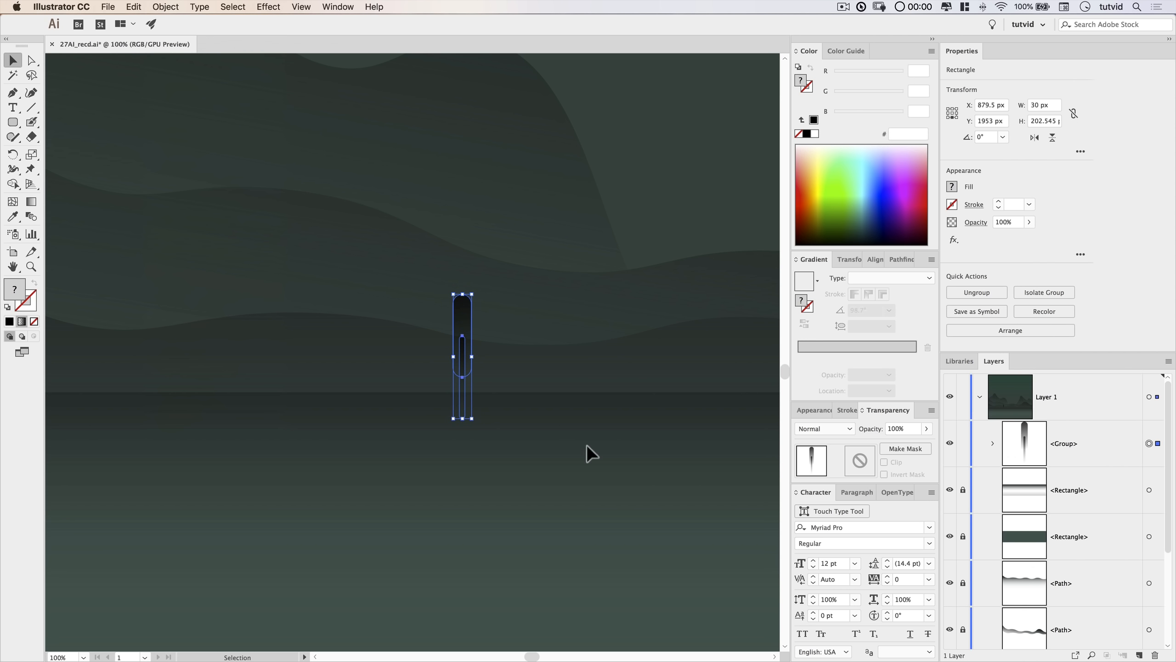
Duplicate the tree group along the floor's horizon into five trees near the left hills and nine near the right hills, then deselect.
key("super+minus")
key("super+minus")
key("super+minus")
key("super+minus")
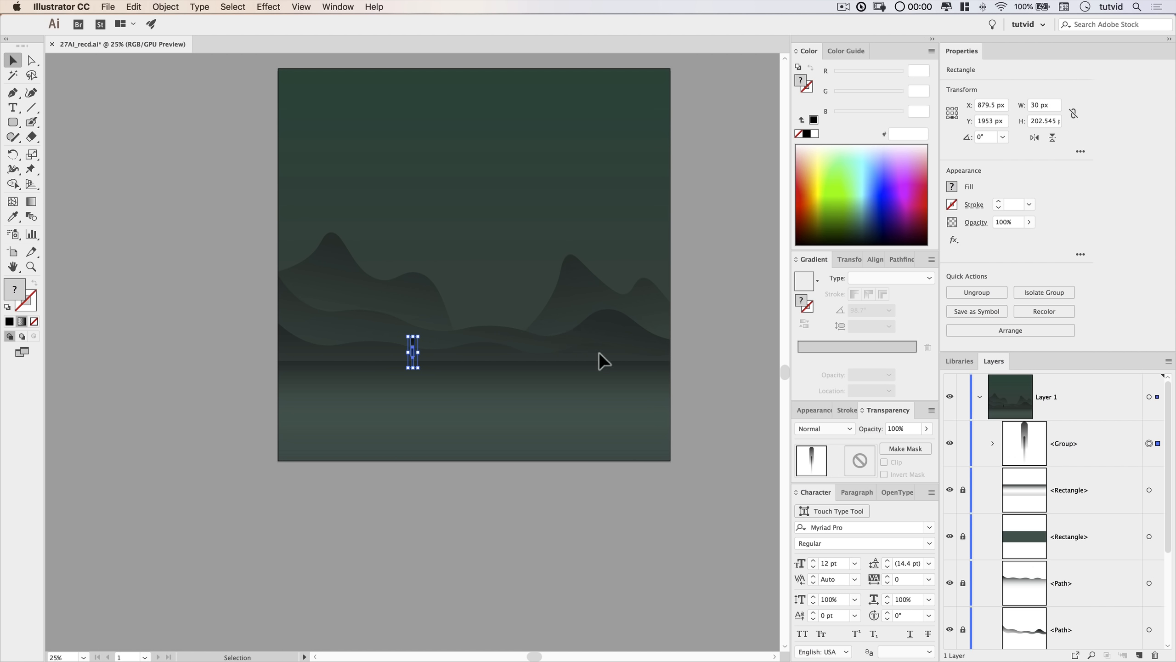
left_click(472, 359, "super")
mouse_move(393, 342)
left_mouse_down("alt")
mouse_move(406, 343)
mouse_move(379, 344)
left_mouse_up("alt")
left_click_drag(379, 344, 441, 342, "alt")
left_click_drag(442, 341, 456, 341, "alt")
left_click_drag(457, 336, 634, 349, "alt")
left_click_drag(634, 348, 606, 348, "alt")
mouse_move(606, 349)
left_mouse_down("alt")
mouse_move(494, 346)
mouse_move(585, 349)
left_mouse_up("alt")
left_click_drag(585, 350, 690, 350, "alt")
left_click(638, 393)
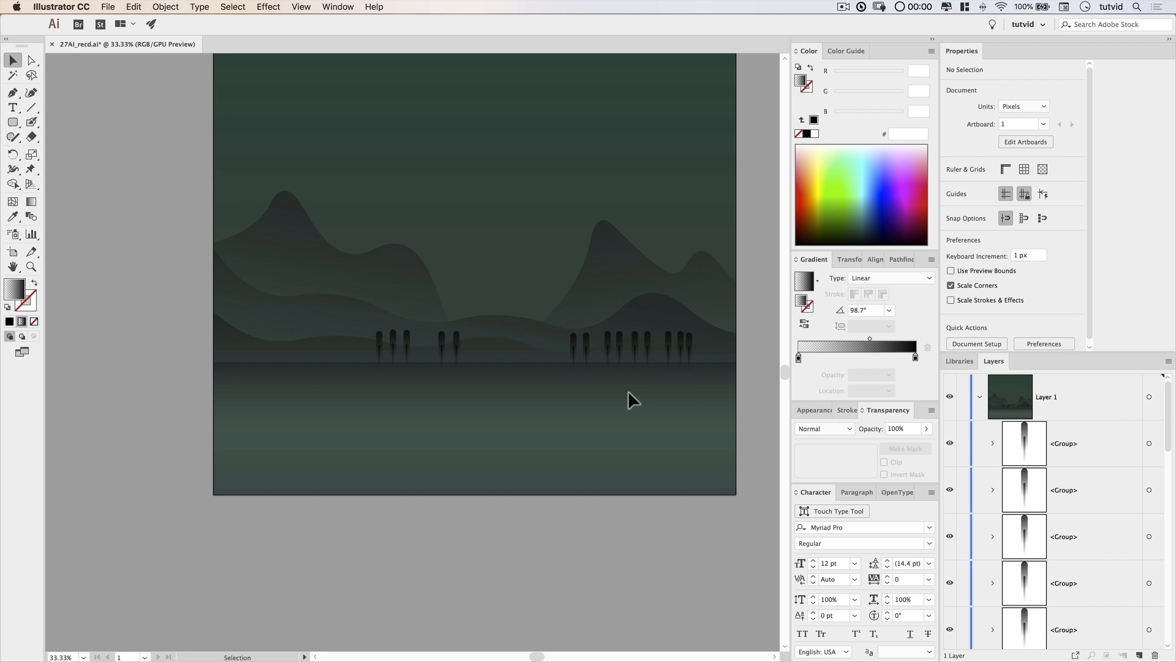
Examine the left cluster of trees up close and review the groups in the layer stack.
key("z")
left_click(393, 351)
left_click(393, 350)
left_click(443, 352)
left_click(443, 352)
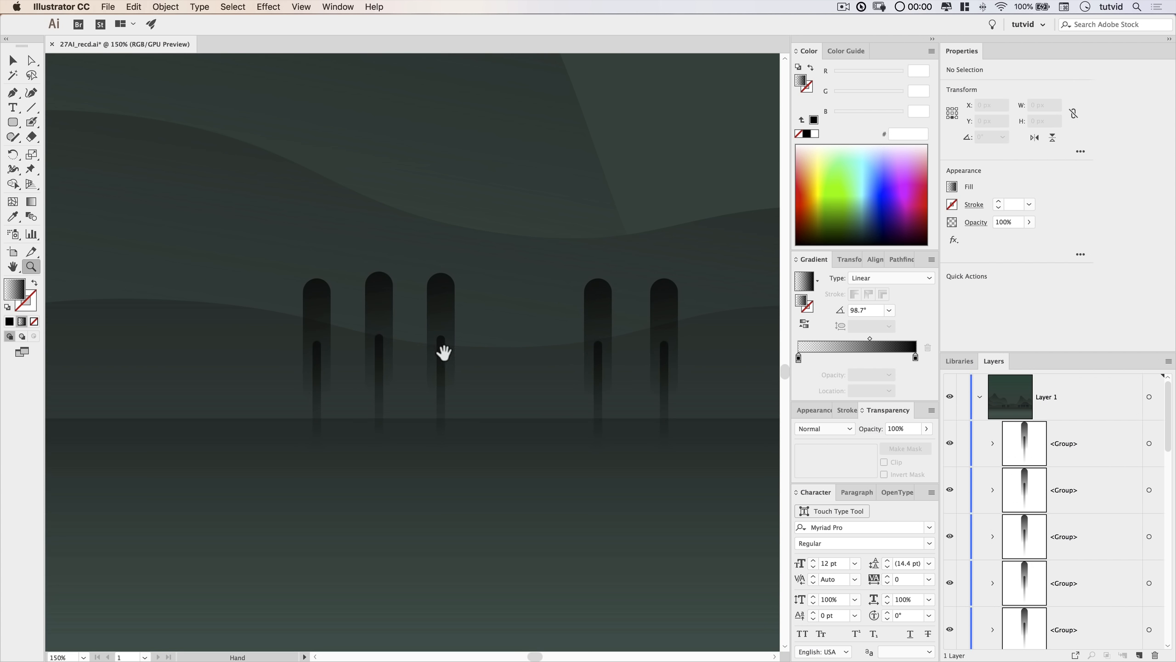
left_click_drag(444, 352, 514, 302)
scroll(1127, 525, "down", 1)
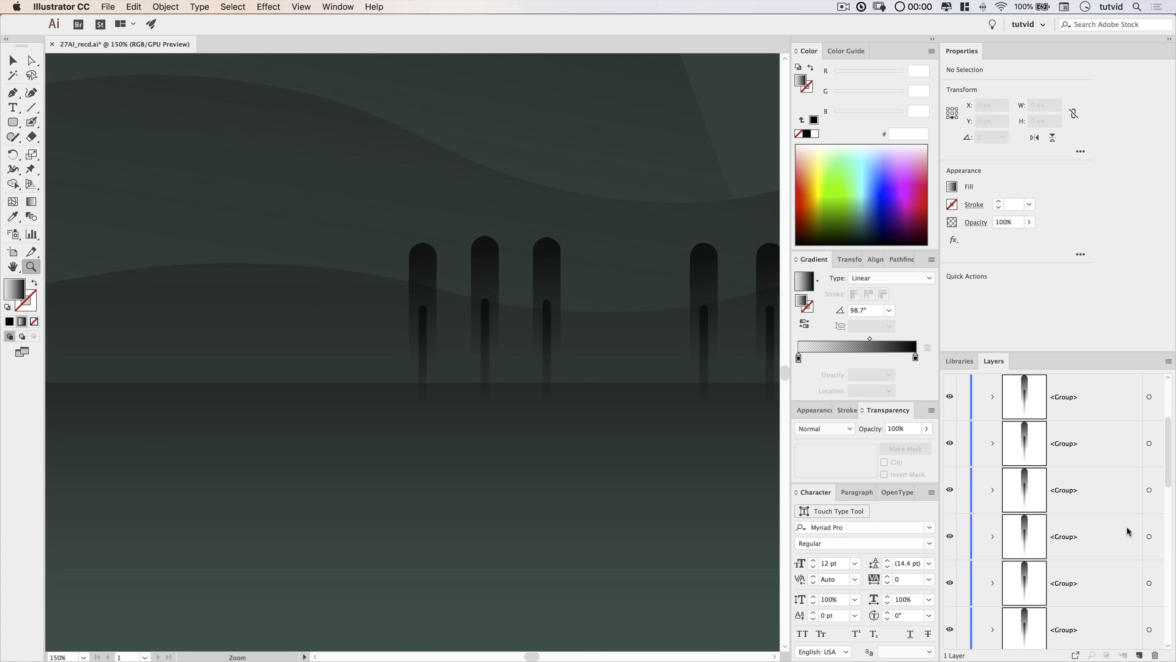
scroll(1127, 530, "up", 1)
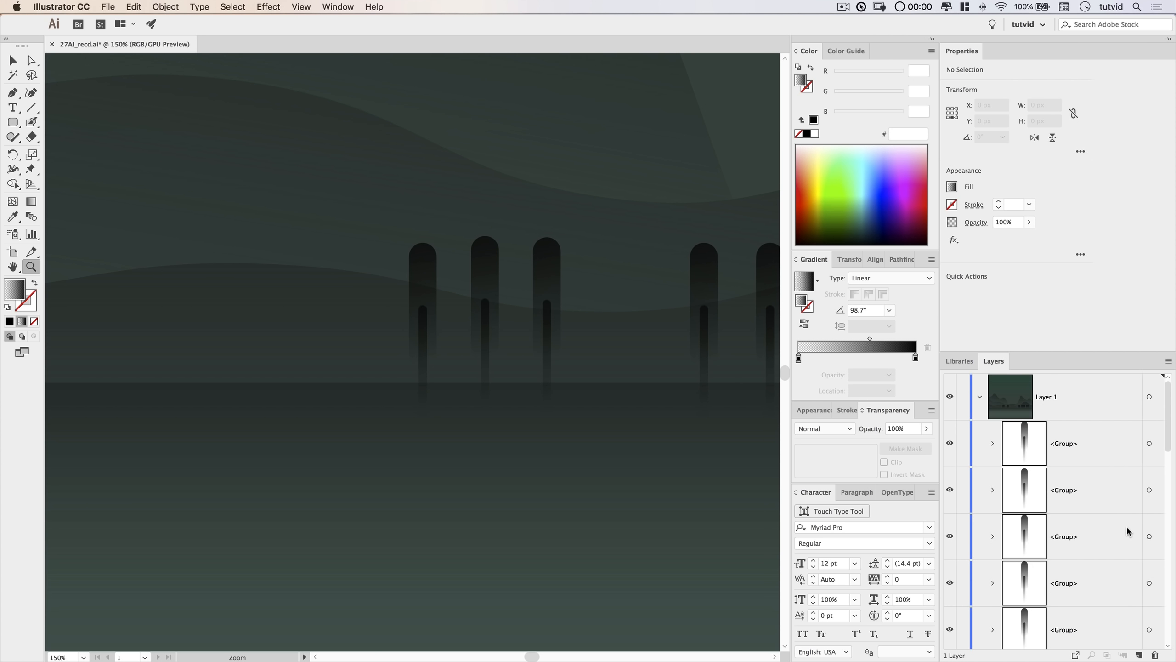
scroll(1060, 533, "down", 10)
scroll(1057, 532, "up", 9)
scroll(1057, 532, "down", 5)
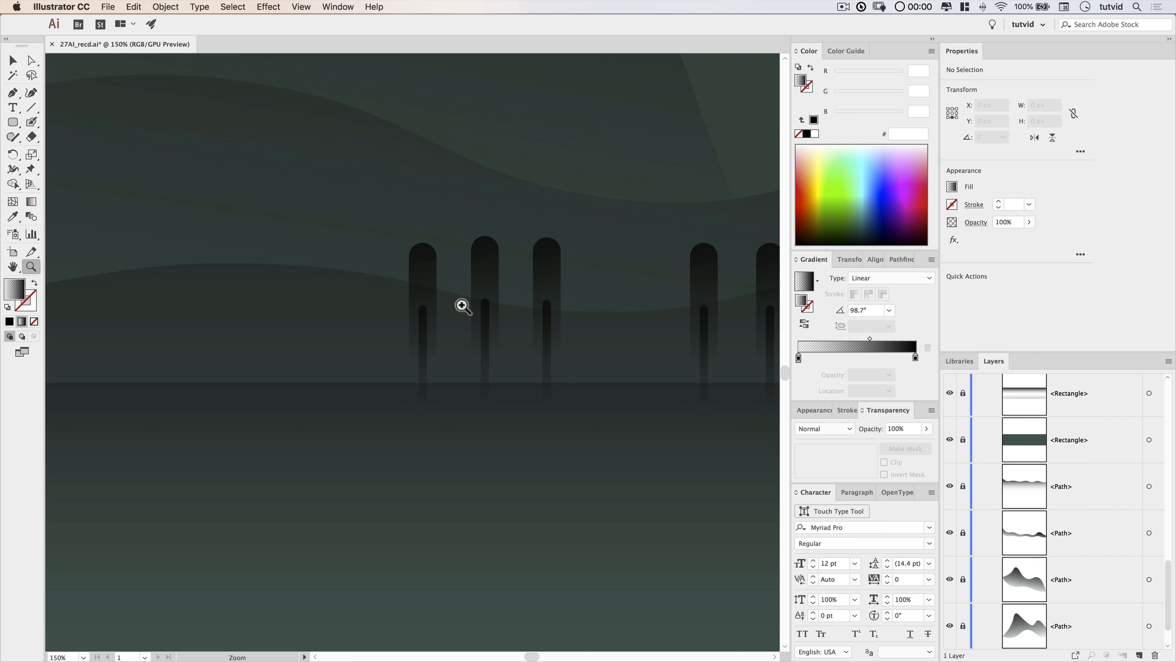
Shorten the crown of the left cluster's leftmost tree by raising its lower anchor points 50 px.
key("v")
left_click(433, 296)
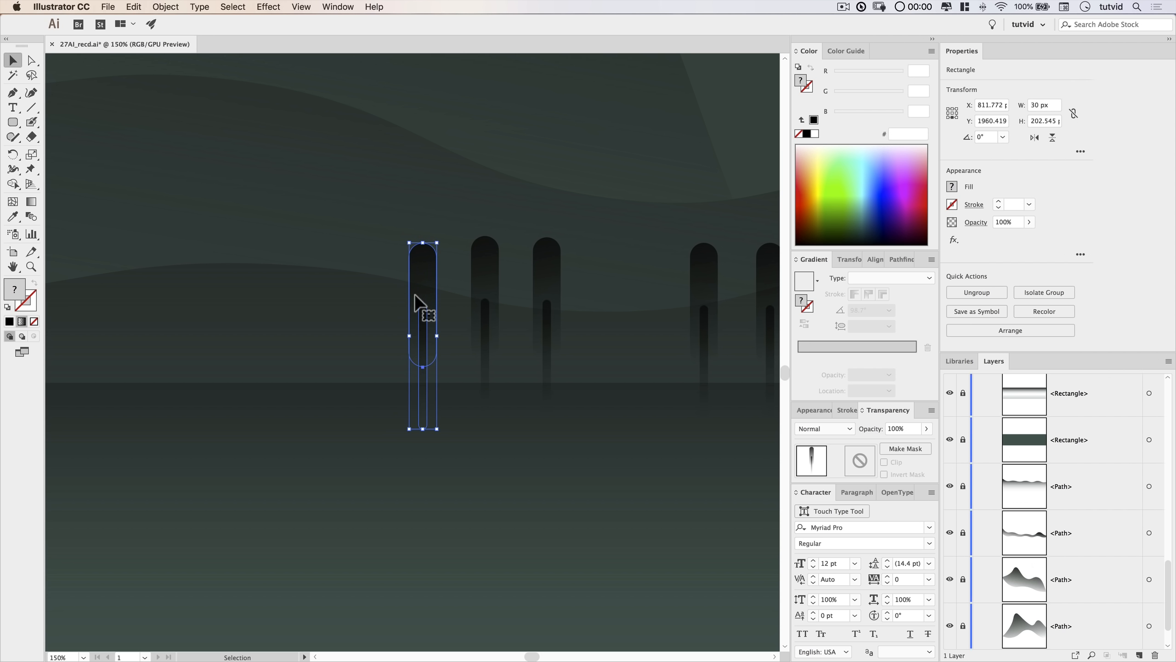
left_click(32, 60)
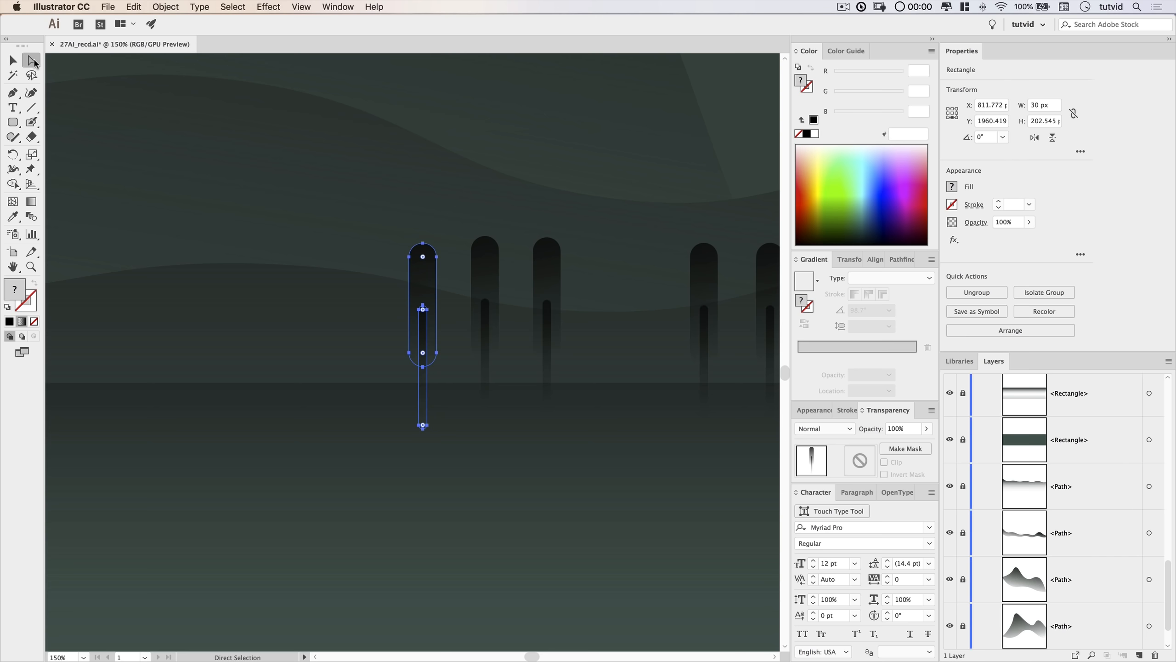
left_click(393, 338)
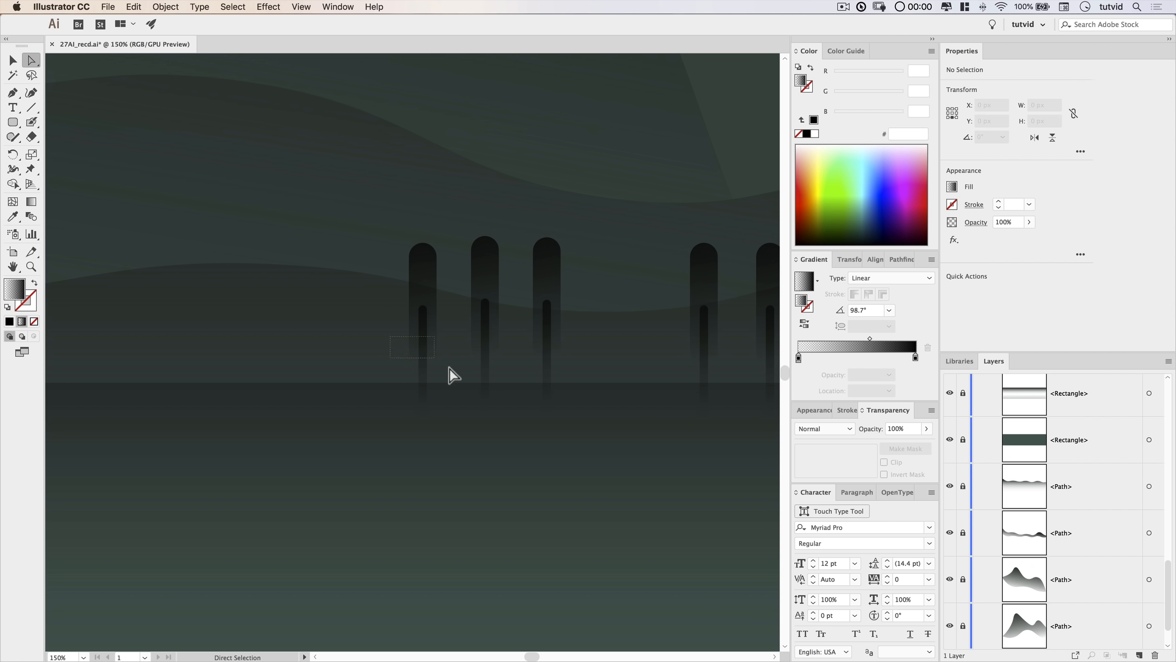
left_click_drag(455, 371, 456, 372)
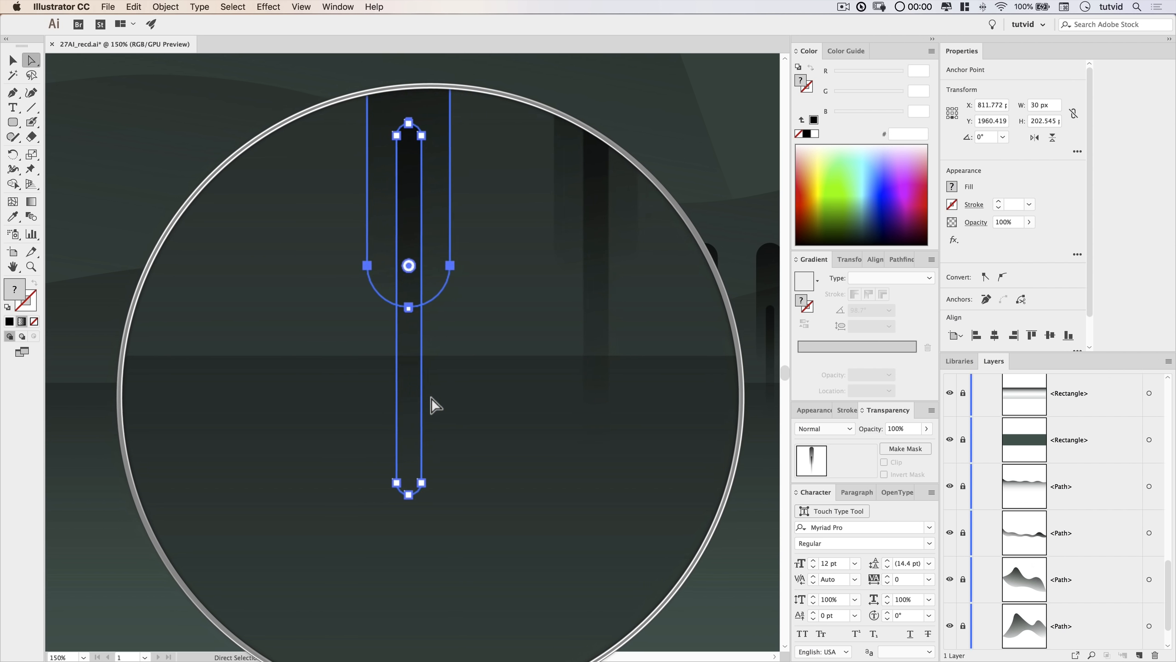
left_click_drag(374, 337, 438, 364)
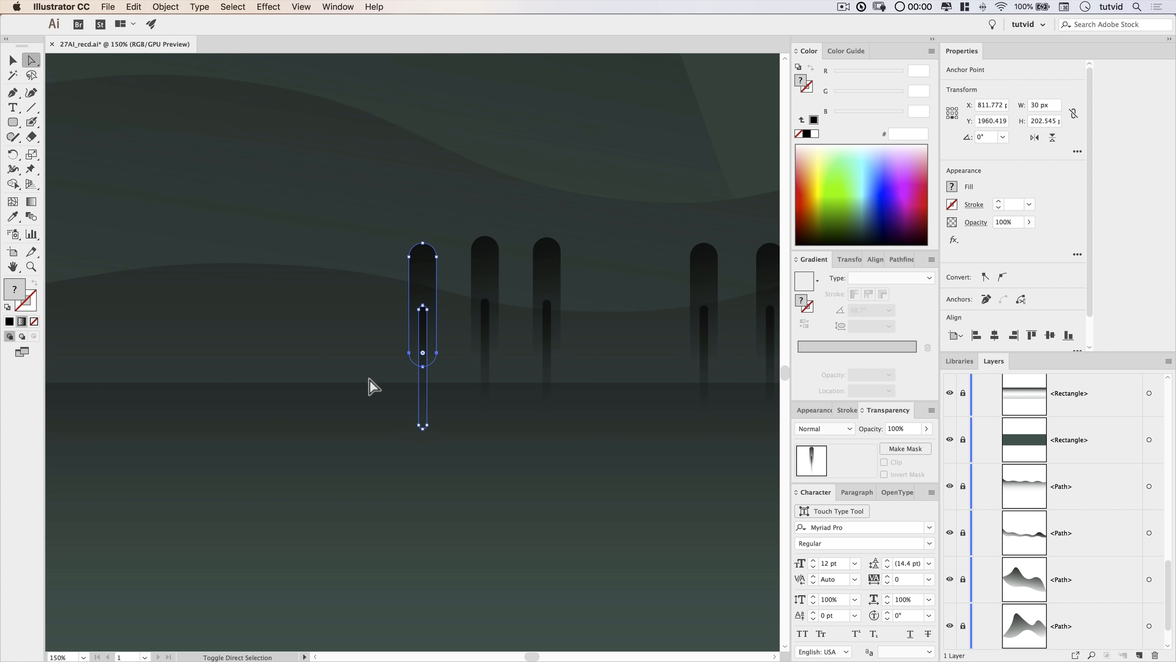
left_click_drag(452, 399, 455, 398)
key("Delete")
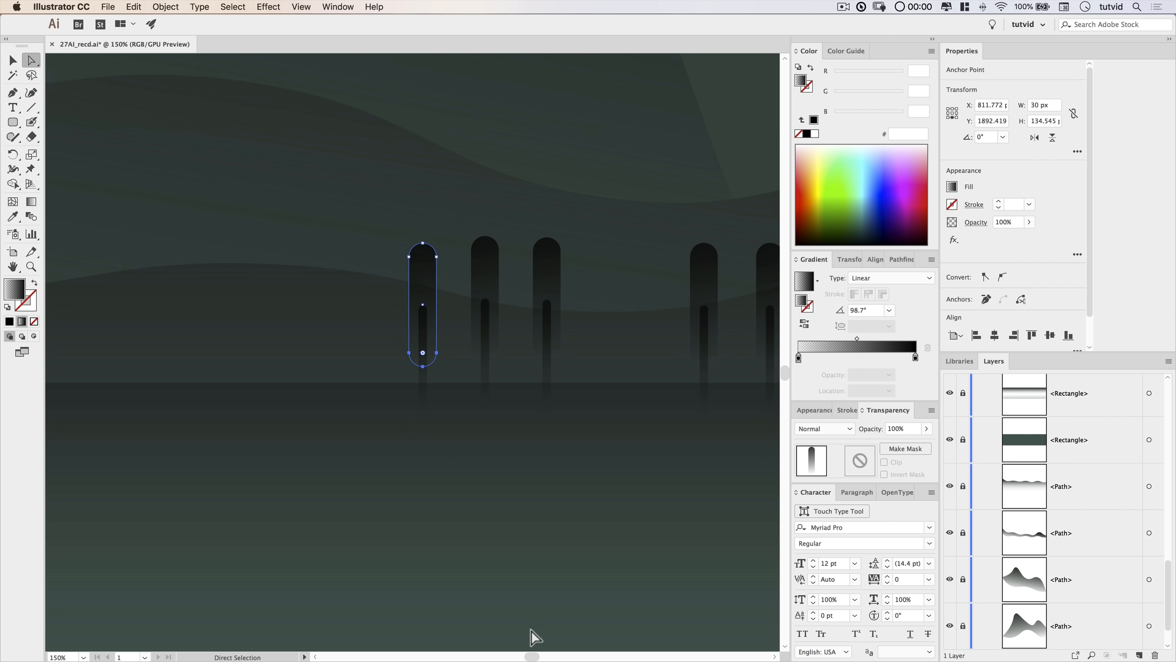
key("shift+Up")
key("shift+Up")
key("shift+Up")
key("shift+Up")
key("shift+Up")
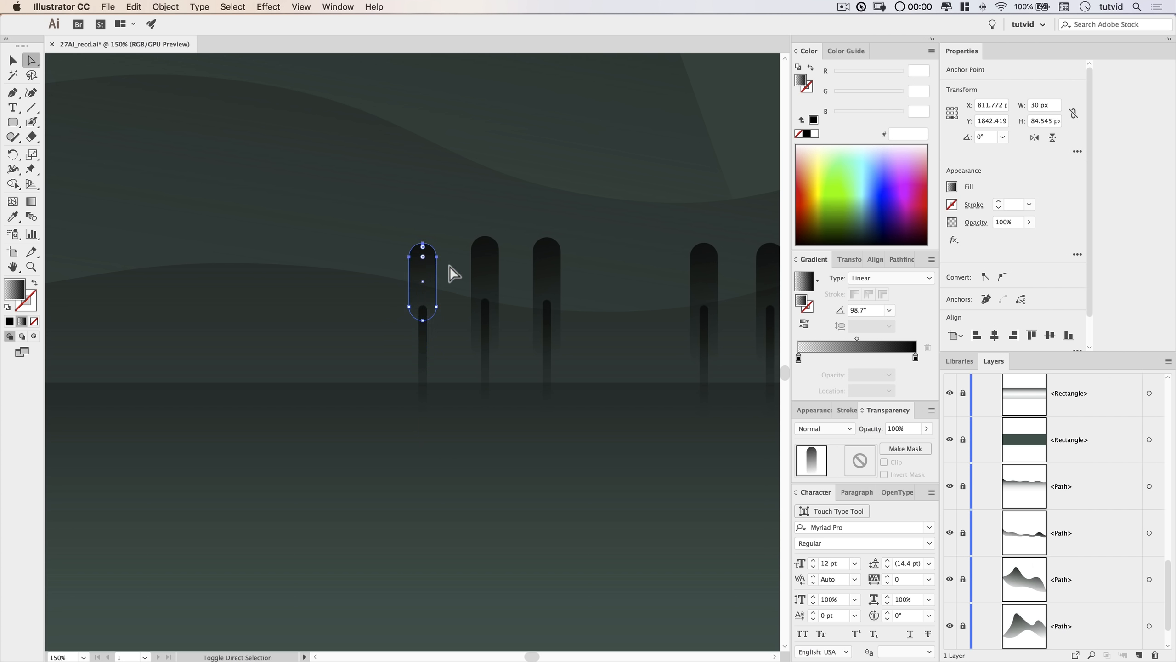
Lower the crown's upper anchor points by 20 px and move the whole crown down 20 px over its trunk.
key("shift+Down")
key("shift+Down")
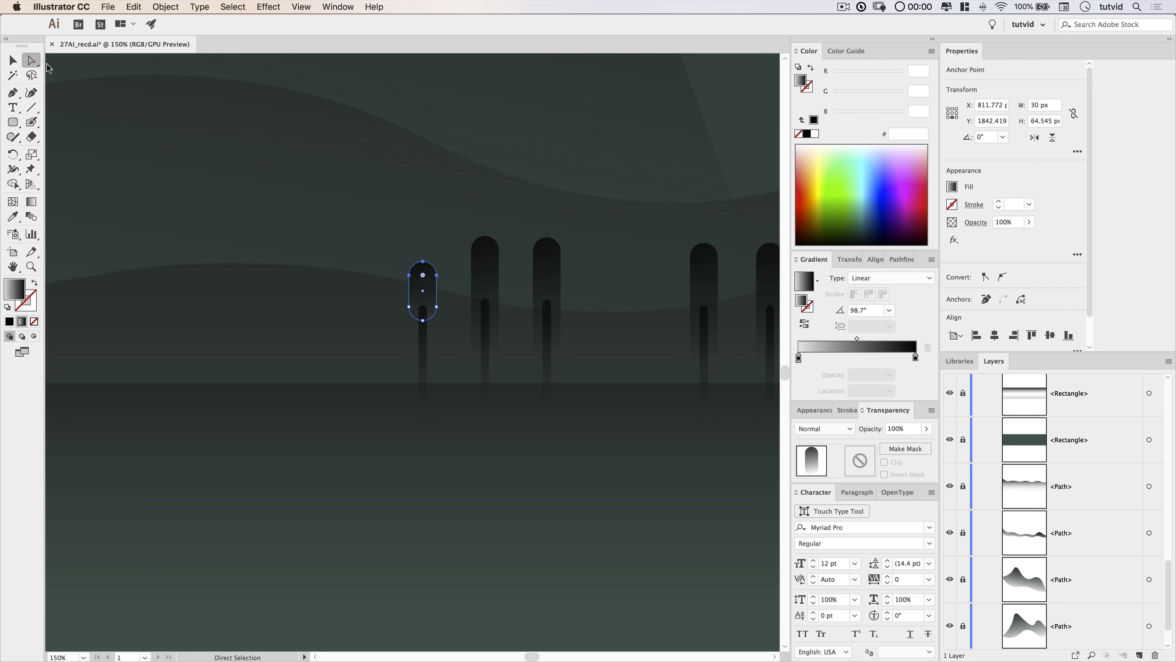
left_click(425, 285)
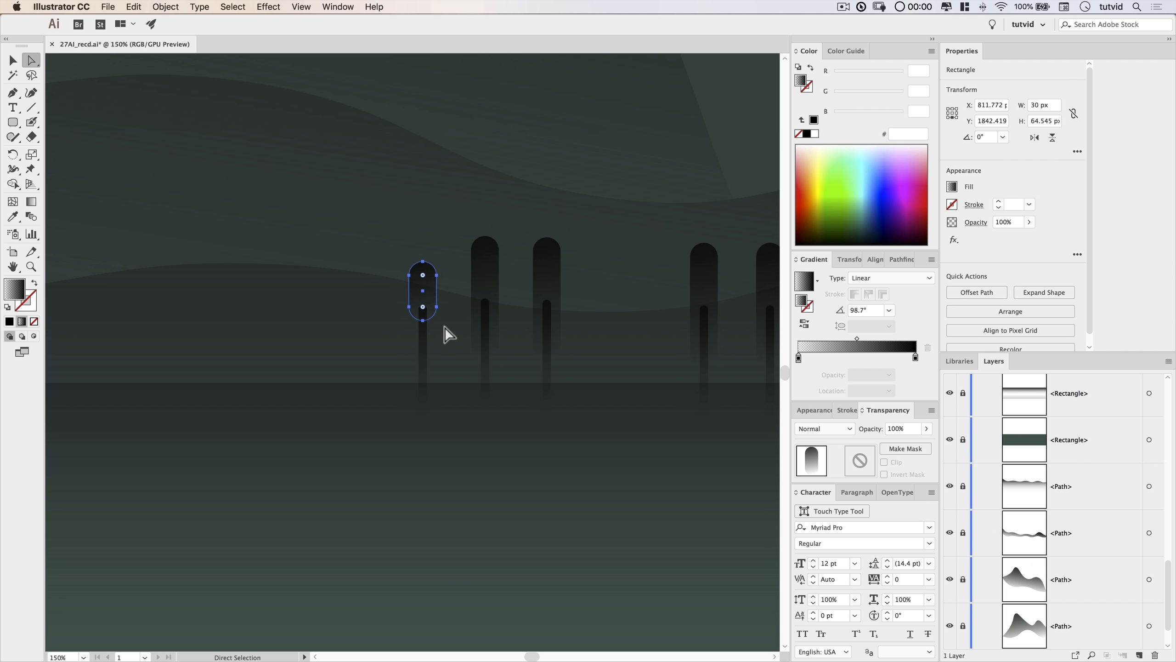
scroll(1109, 444, "up", 10)
scroll(1104, 445, "down", 8)
scroll(1034, 511, "up", 2)
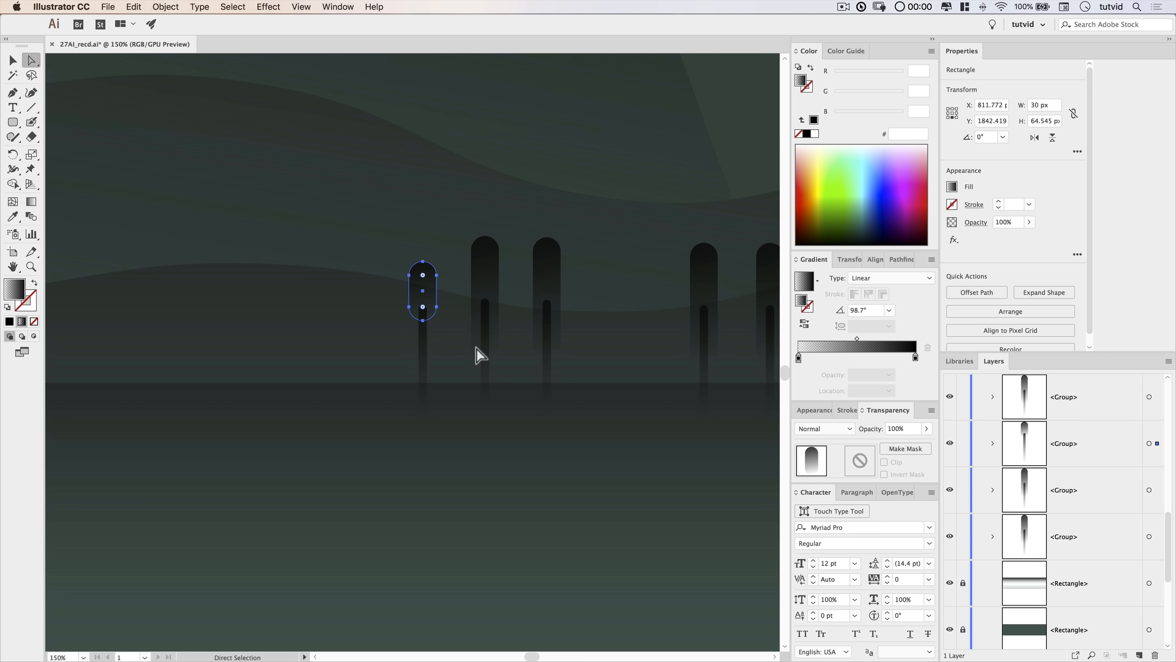
key("Down")
key("Down")
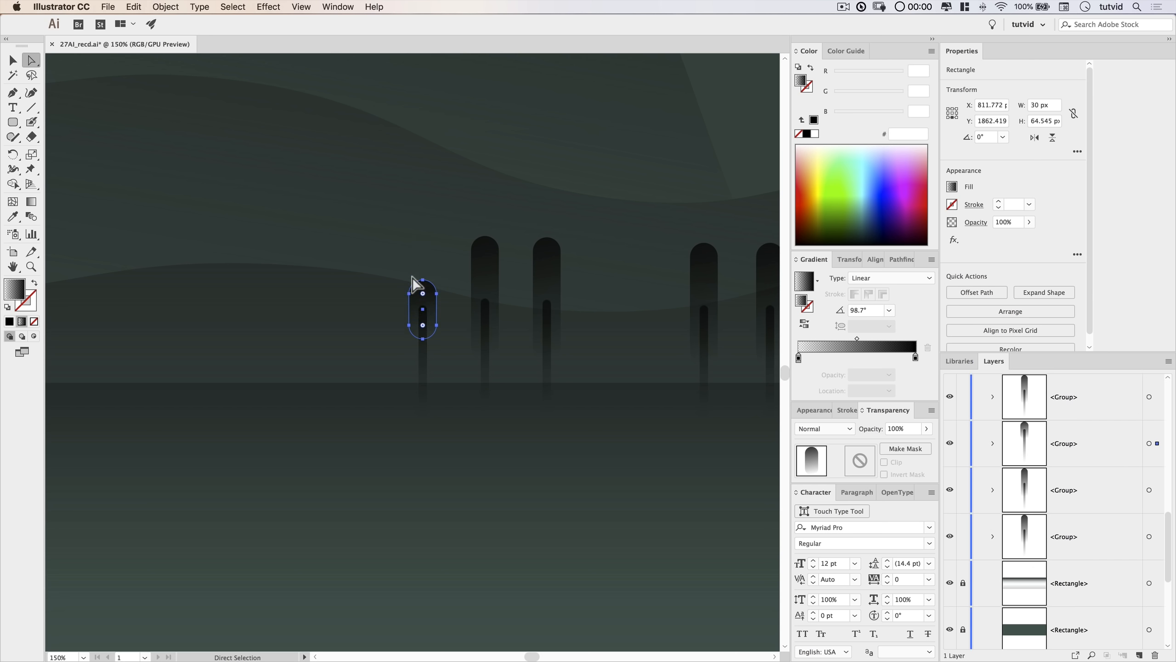
Move the shortened tree group about 21 px right and 21 px down, closer to its neighbour, and deselect it.
left_click(12, 60)
left_click(424, 355)
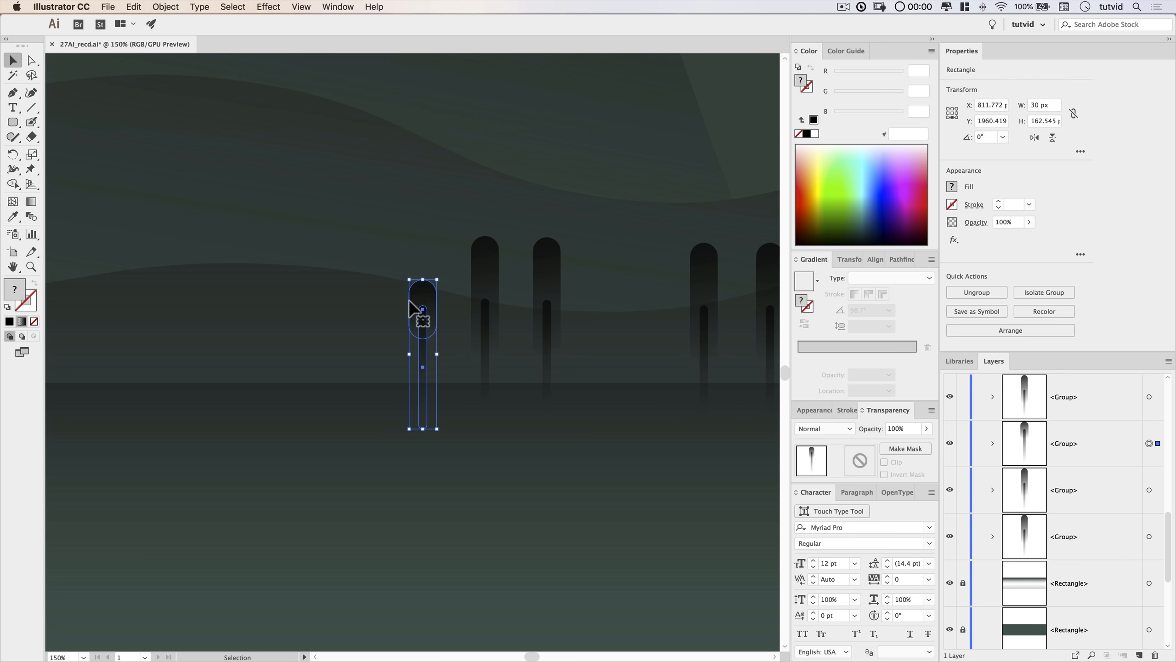
left_click(389, 359)
left_click_drag(430, 306, 450, 324)
left_click(391, 336)
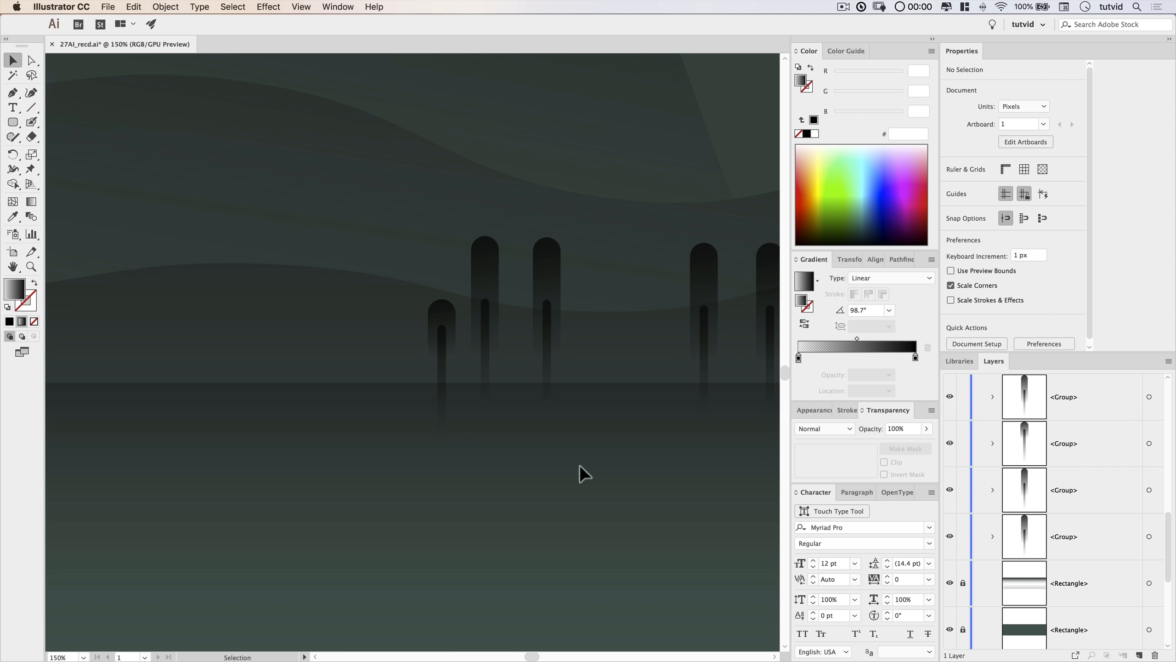
Move the shortened tree trunk's transparent gradient stop to 20.79% and deselect the trunk.
key("a")
left_click(441, 385)
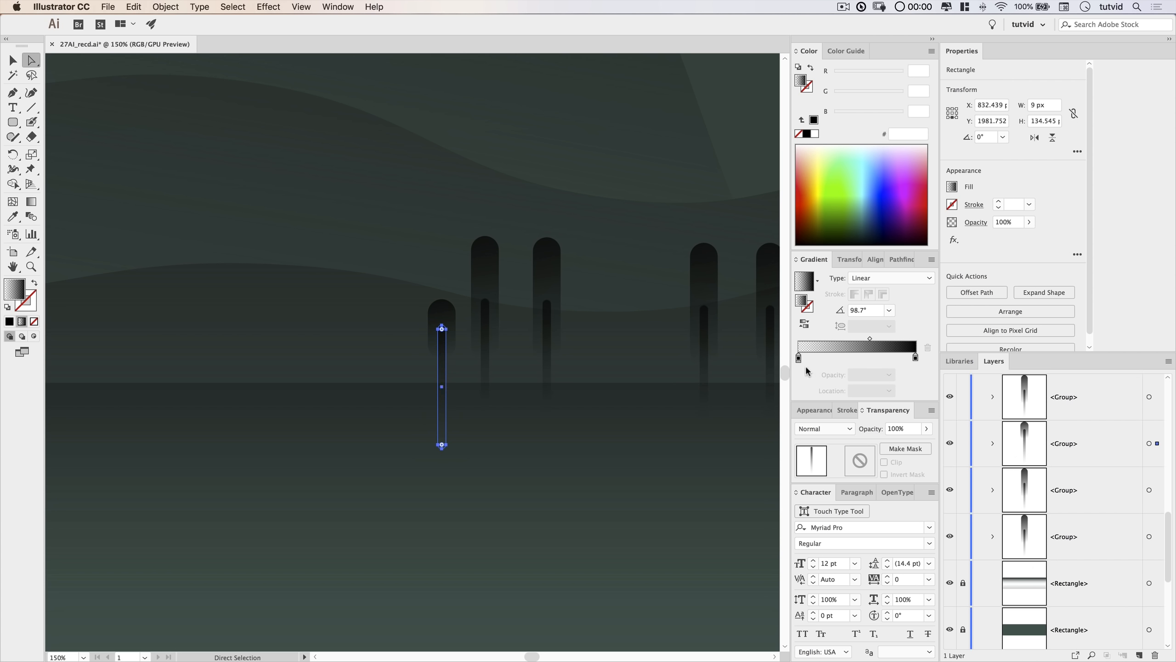
left_click_drag(799, 357, 849, 360)
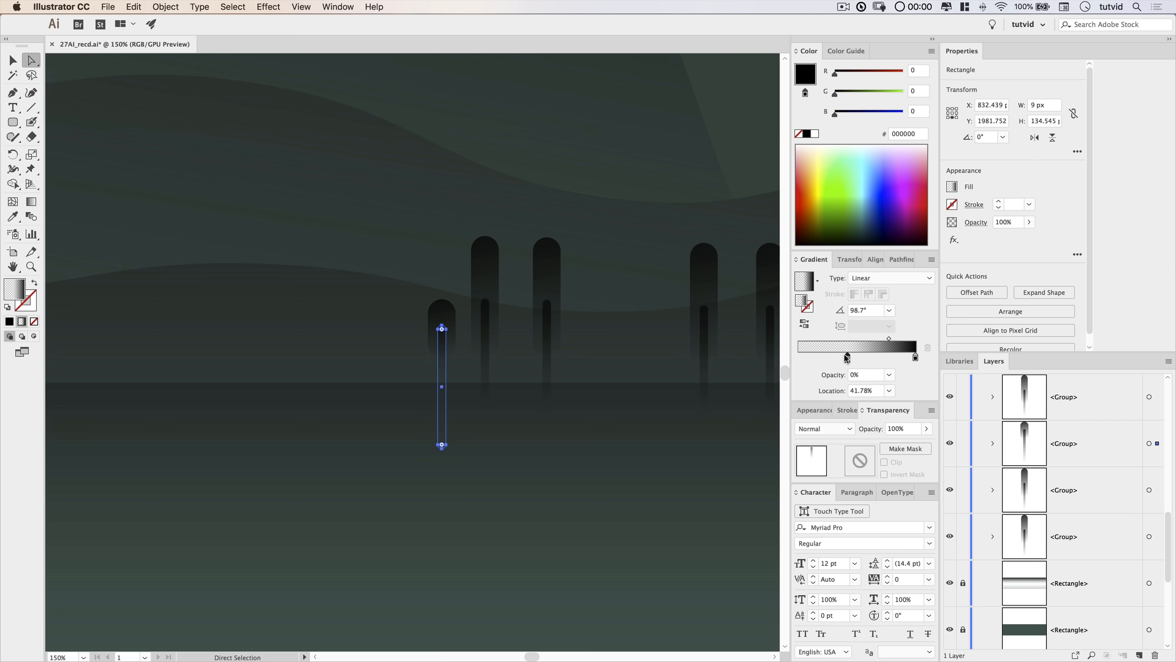
left_click_drag(848, 357, 823, 357)
left_click(465, 518)
Vary the heights of the other left-cluster trees by shifting the upper and lower anchor points of their crowns.
scroll(488, 459, "right", 5)
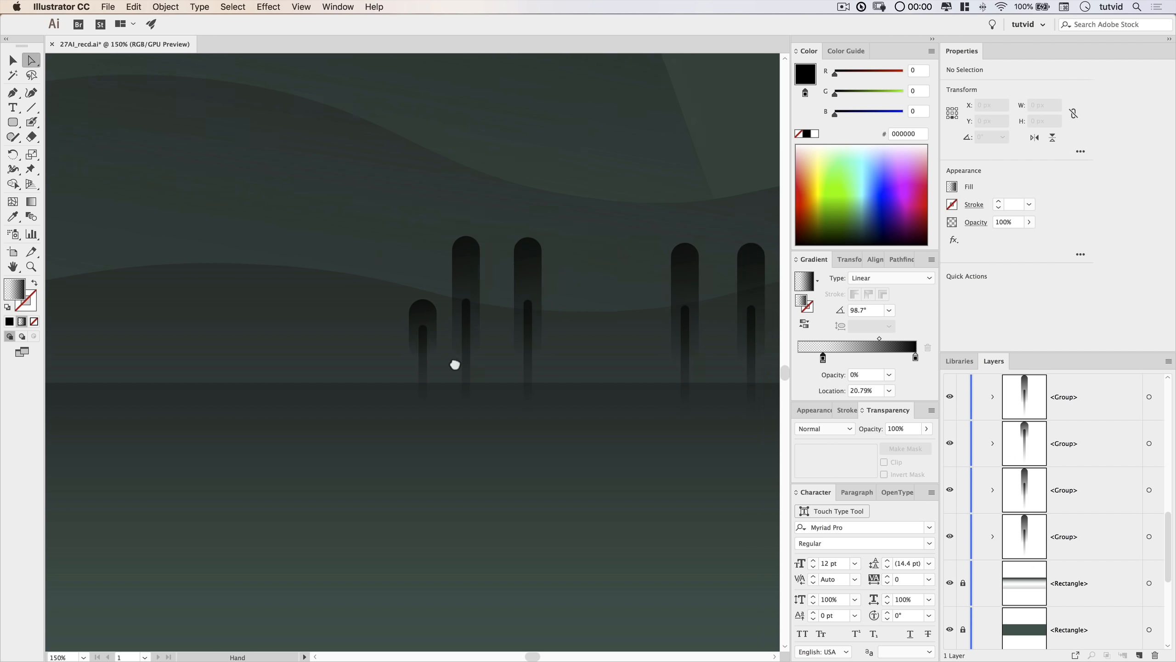
key("shift+Up")
key("shift+Up")
key("shift+Up")
key("shift+Up")
key("shift+Up")
mouse_move(385, 246)
left_mouse_down()
mouse_move(433, 284)
mouse_move(395, 299)
mouse_move(426, 300)
left_mouse_up()
key("shift+Down")
key("shift+Down")
key("shift+Down")
Shorten the crown of the right cluster's leftmost tree and shift the tree slightly right and down.
key("v")
left_click(302, 352)
left_click_drag(340, 353, 436, 367)
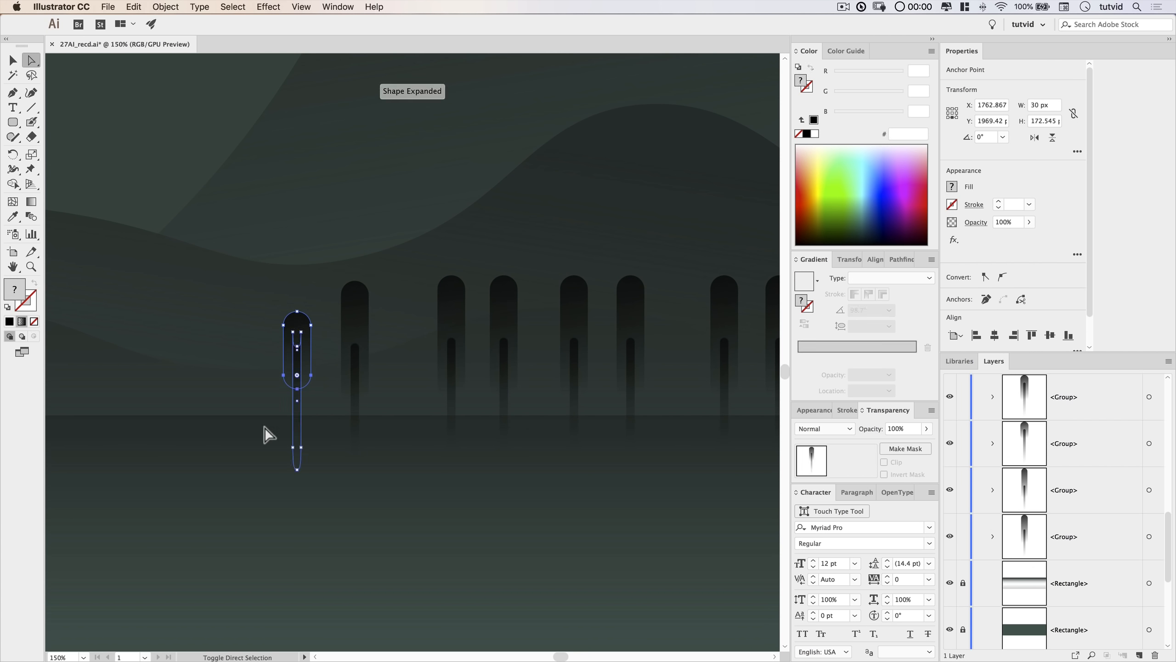
left_click(284, 349)
key("v")
left_click_drag(296, 350, 308, 369)
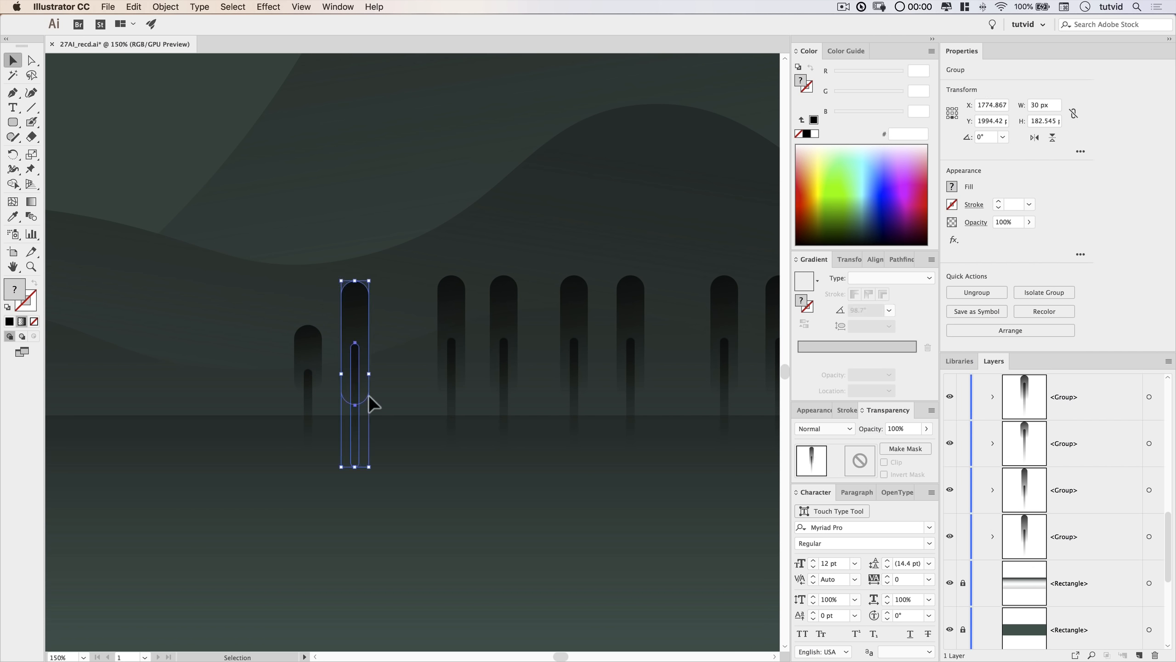
Vary the heights and positions of the remaining right-cluster trees by reshaping their crowns and moving the tree groups.
left_click_drag(368, 395, 360, 376)
key("a")
left_click_drag(432, 270, 483, 305)
key("v")
left_click_drag(452, 352, 397, 356)
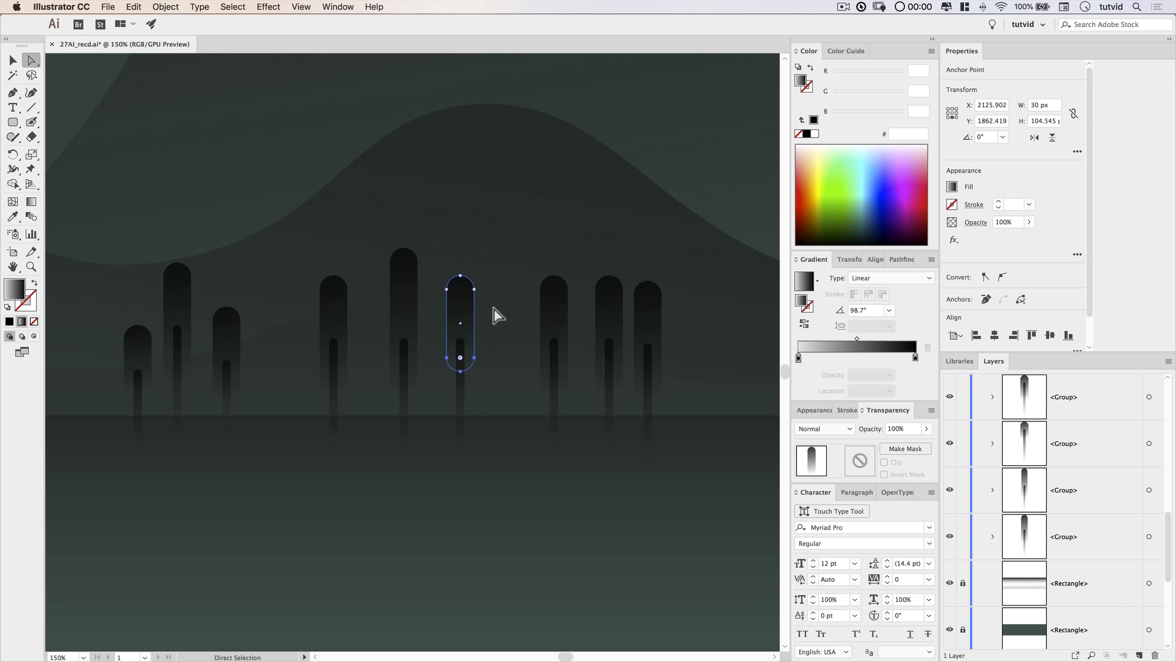
key("a")
left_click(350, 314)
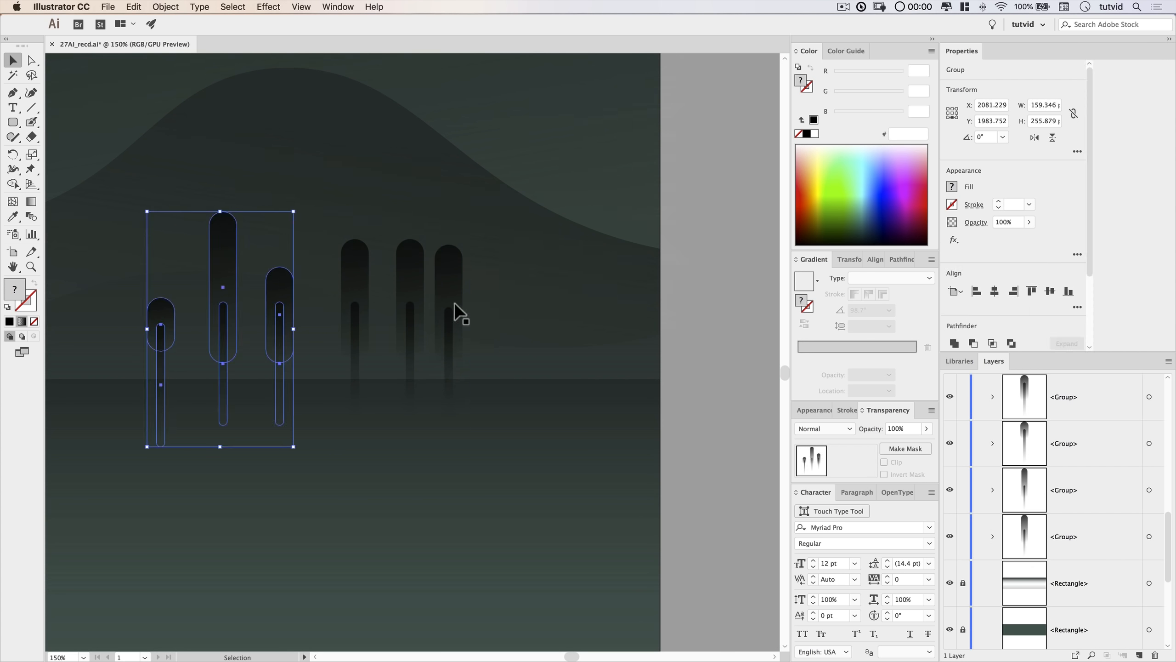
left_click(448, 391)
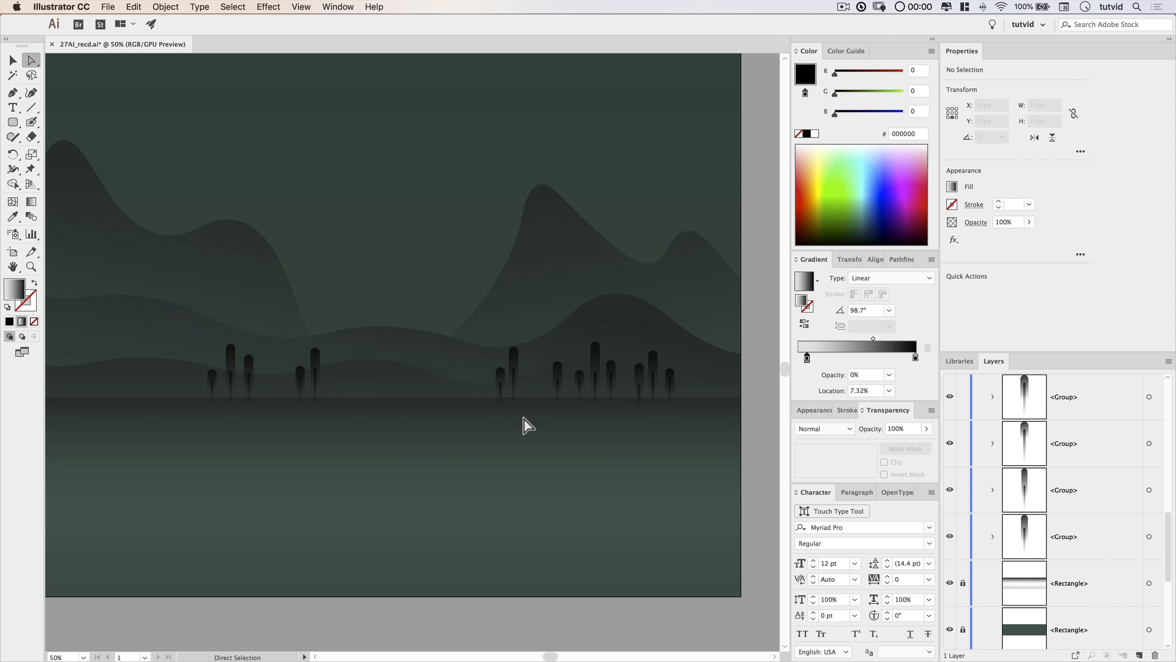
Select all the trees along the horizon and combine them into a single group.
key("space")
left_click_drag(477, 364, 483, 378)
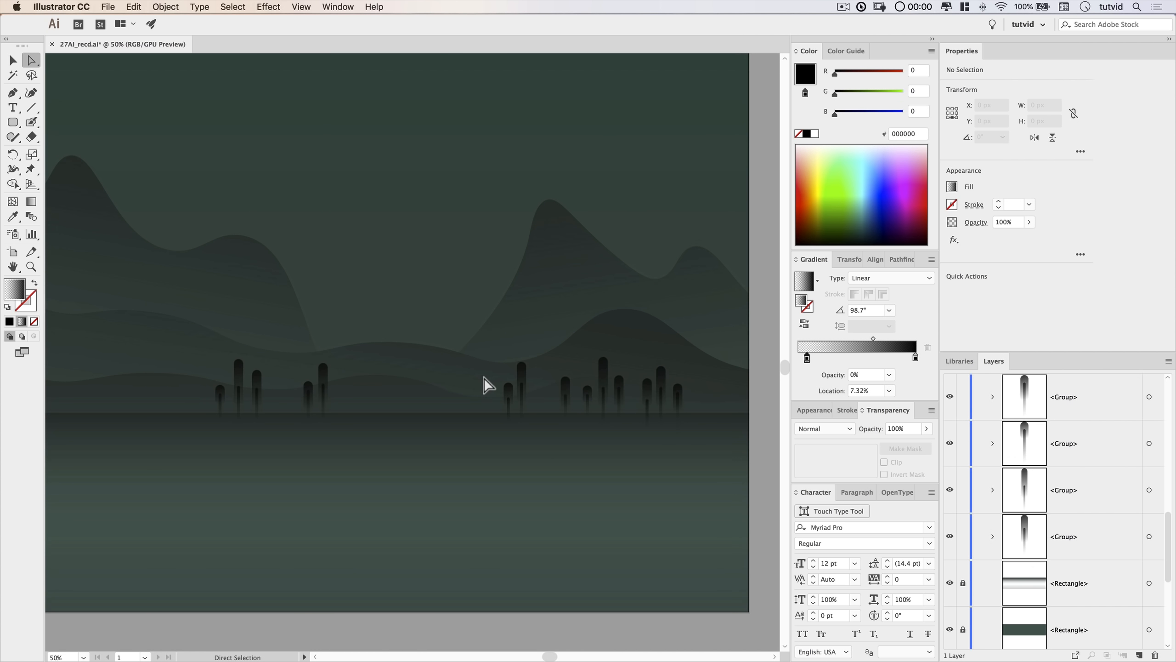
key("super+minus")
left_click_drag(460, 317, 468, 344)
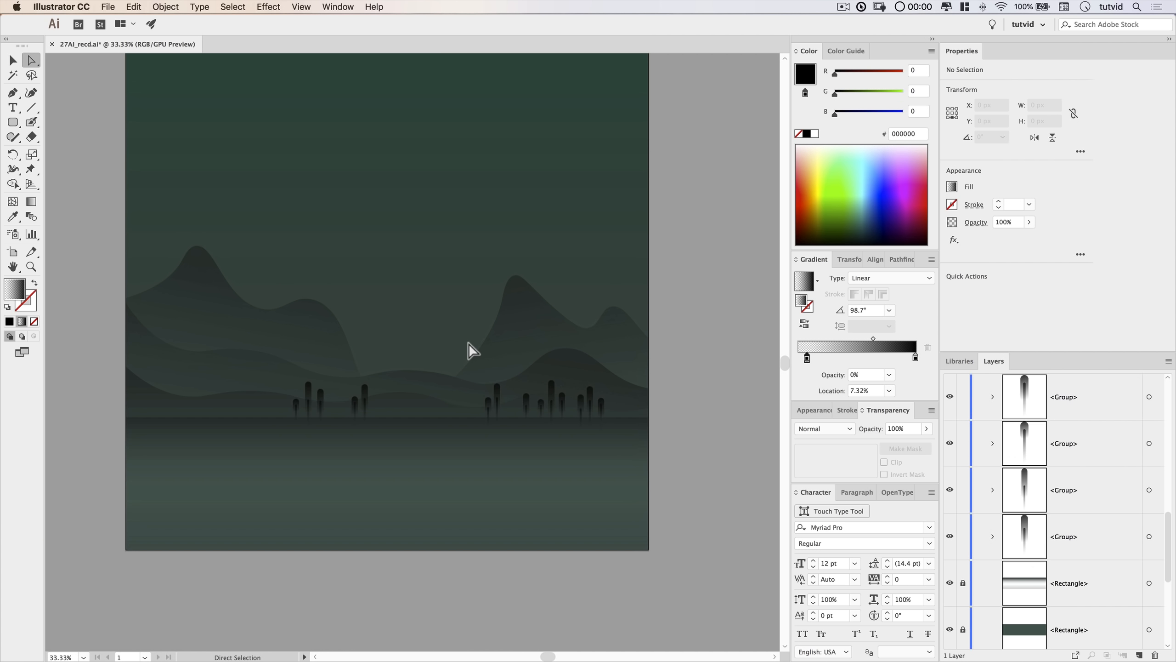
key("v")
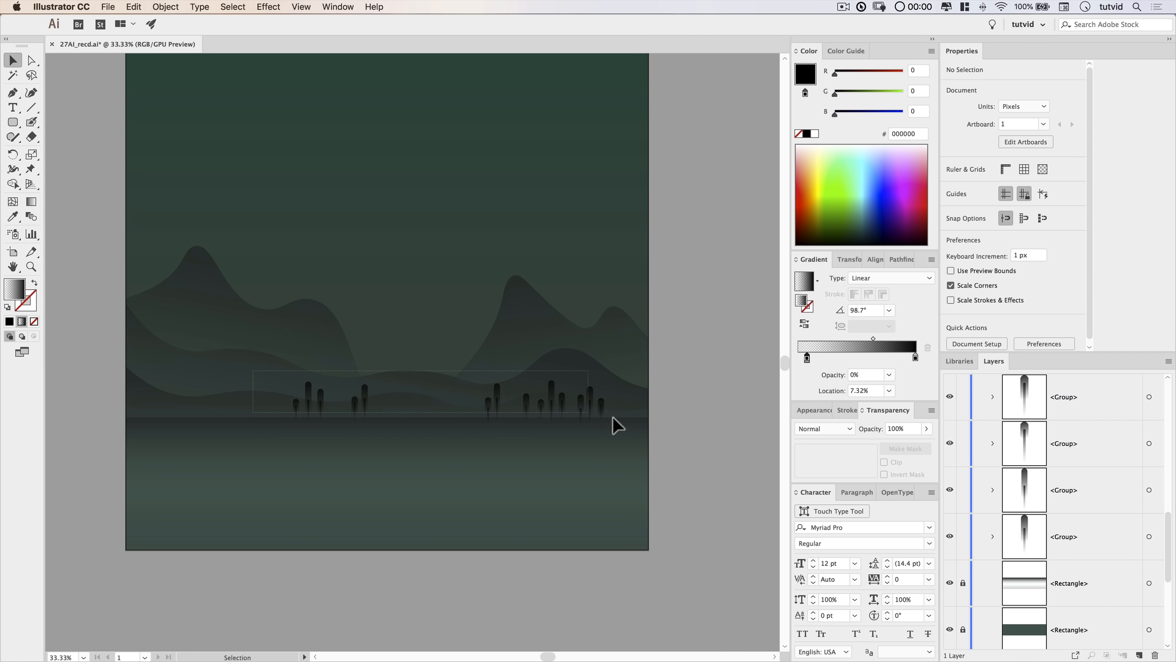
key("super+a")
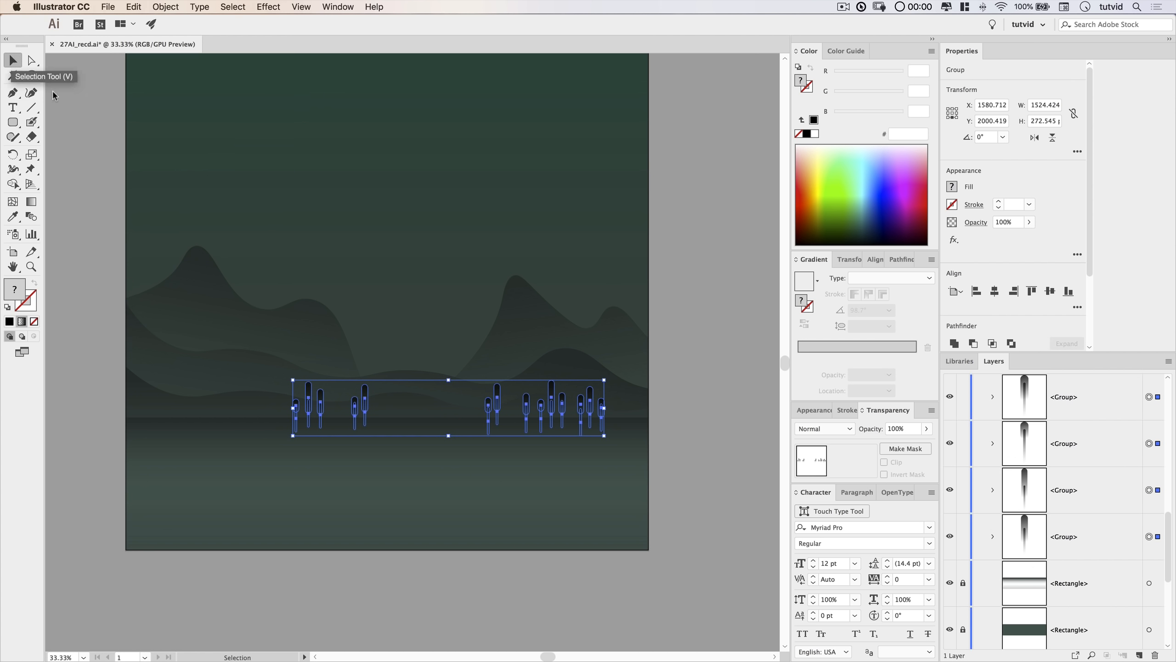
left_click(165, 7)
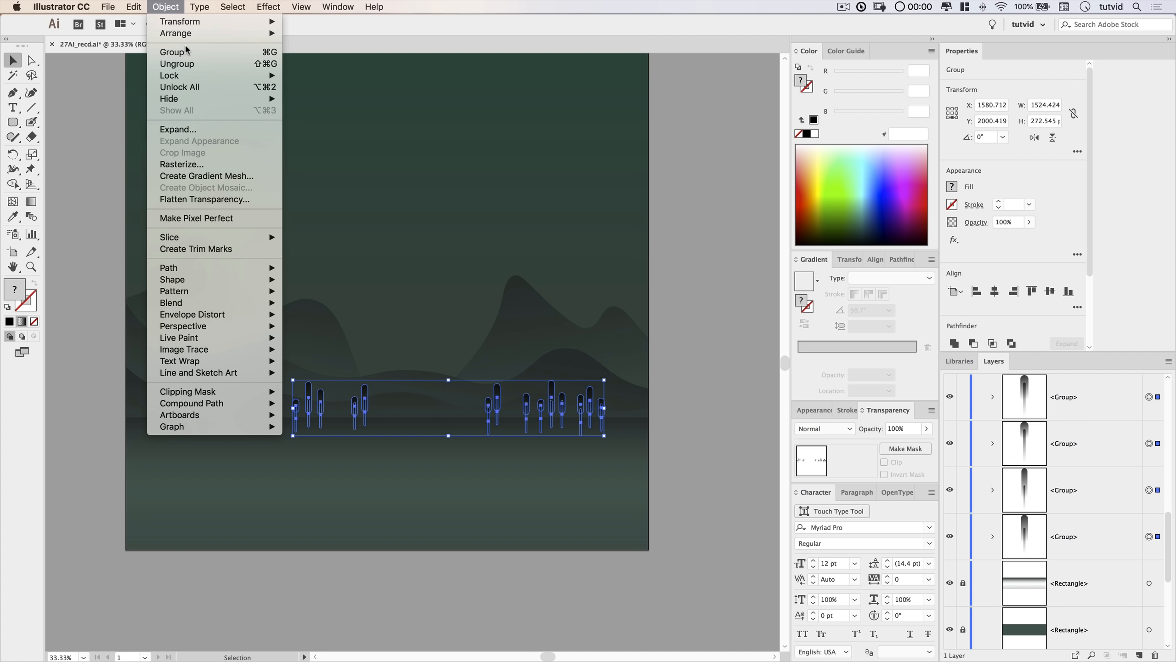
left_click(172, 50)
Move the combined tree group 80 px to the left along the horizon and deselect it.
key("shift+Left")
key("shift+Left")
key("shift+Left")
key("shift+Left")
key("shift+Left")
key("shift+Left")
key("shift+Left")
key("shift+Left")
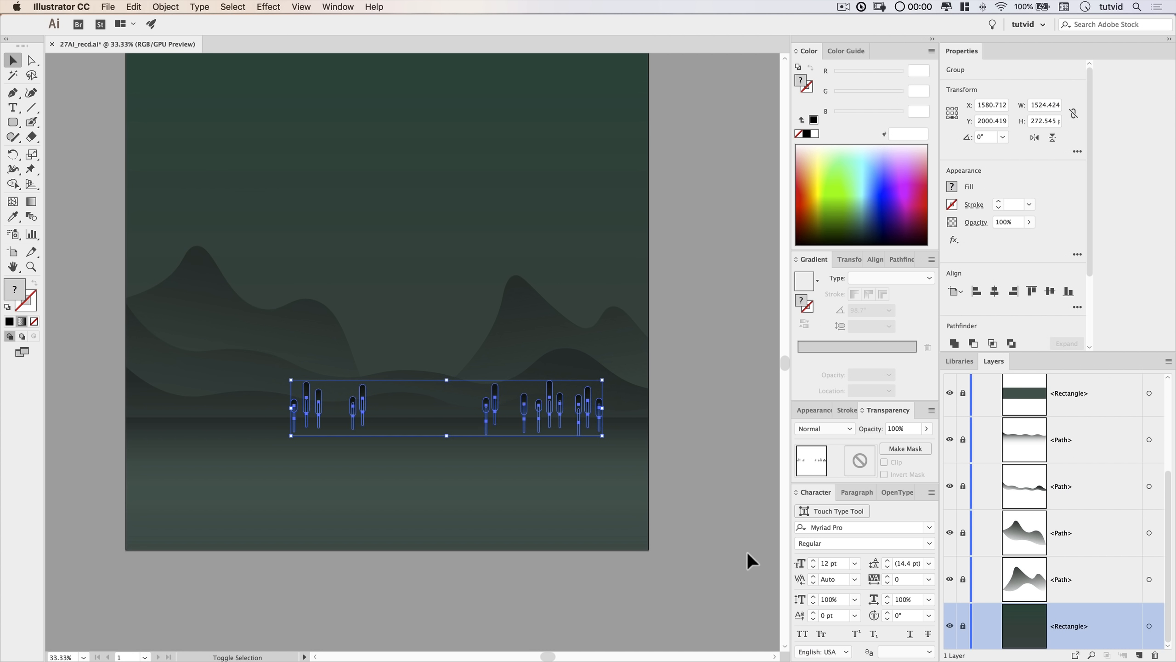
left_click(711, 439)
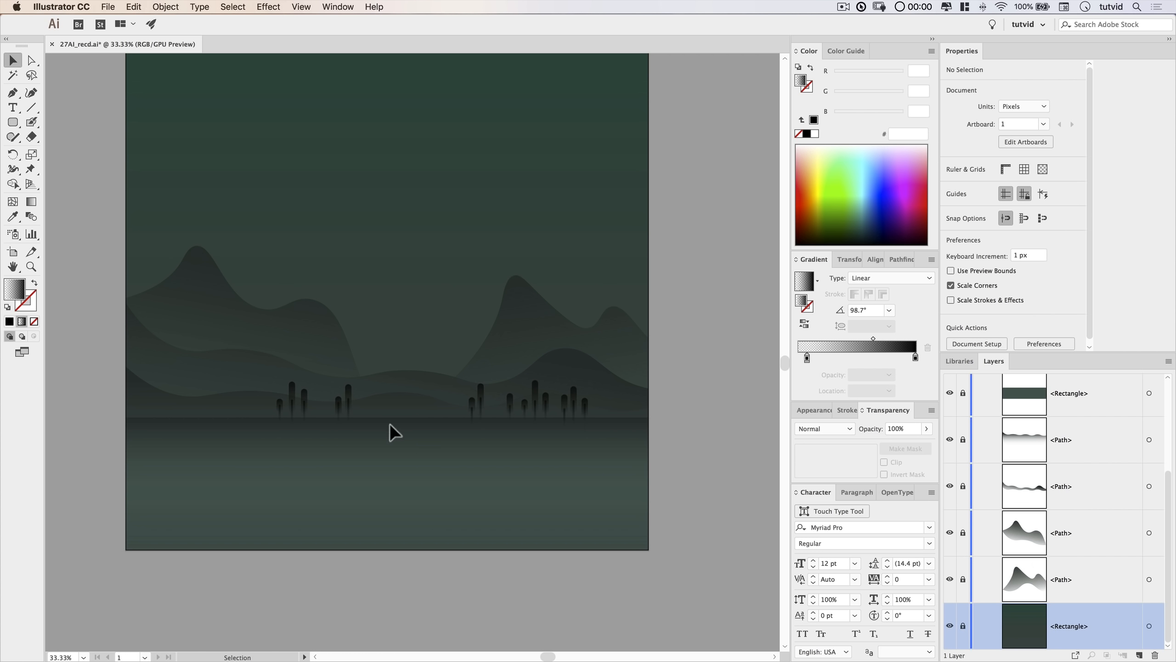
Set the combined tree group's blending mode to Soft Light and deselect it.
left_click(537, 400)
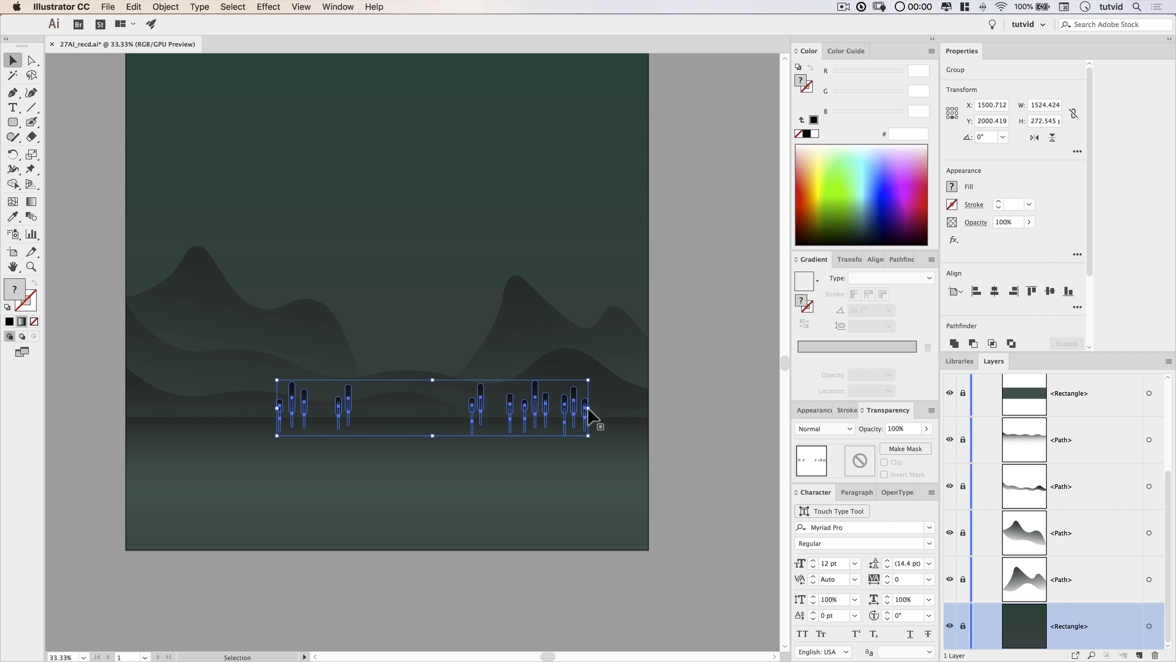
left_click(595, 476)
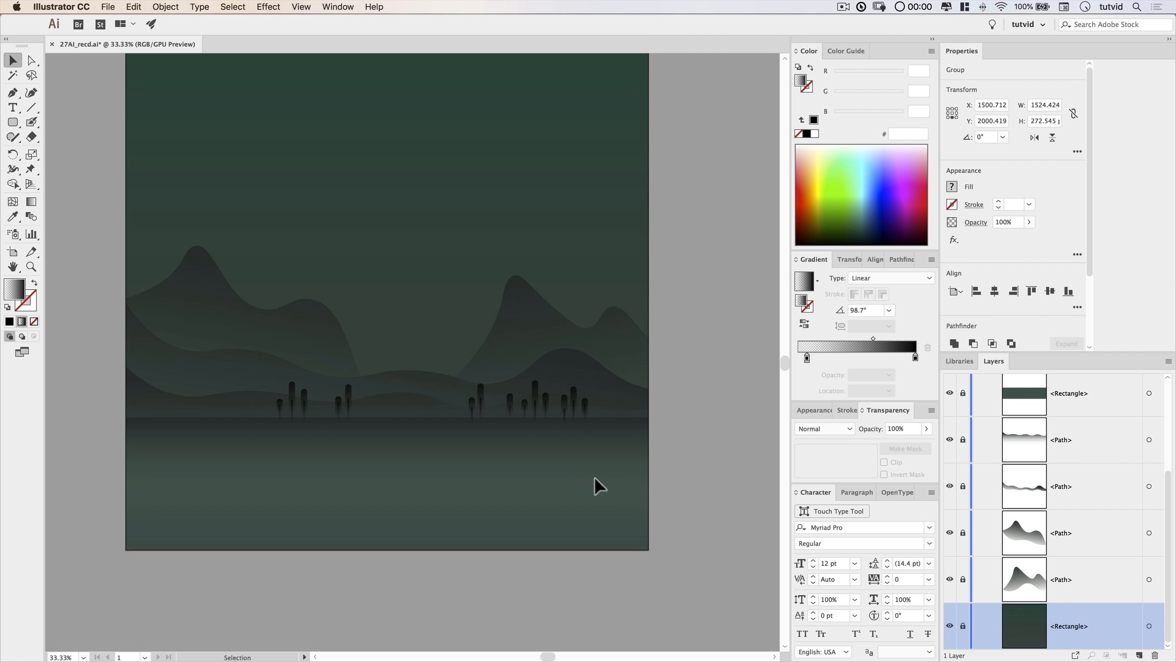
left_click(535, 400)
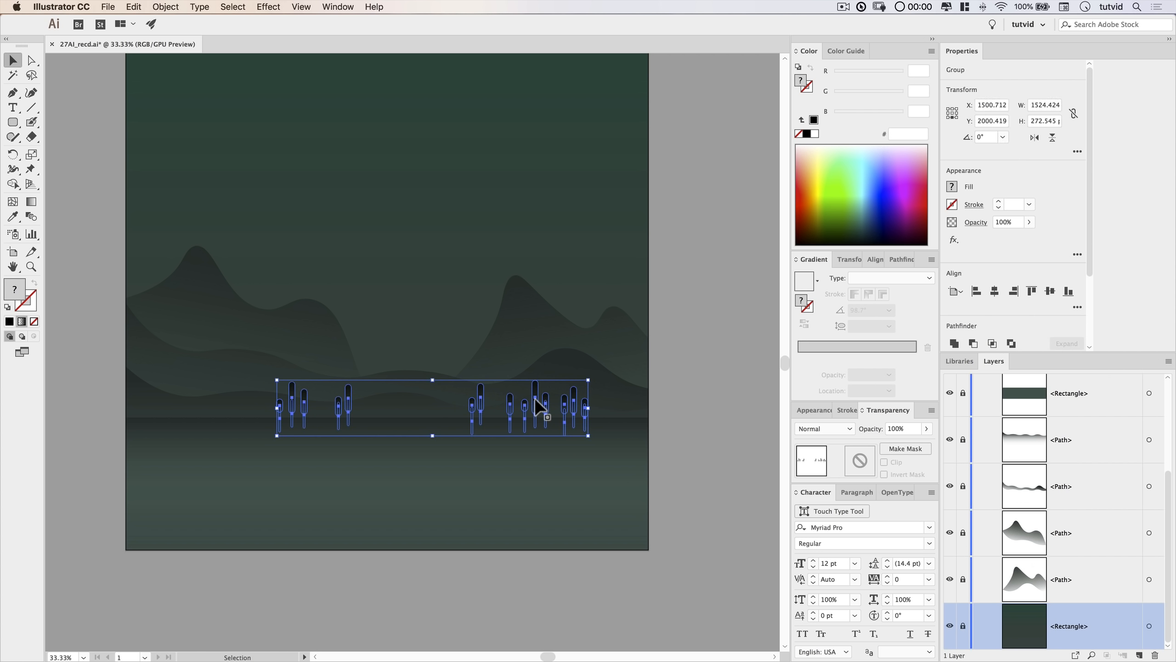
left_click(844, 429)
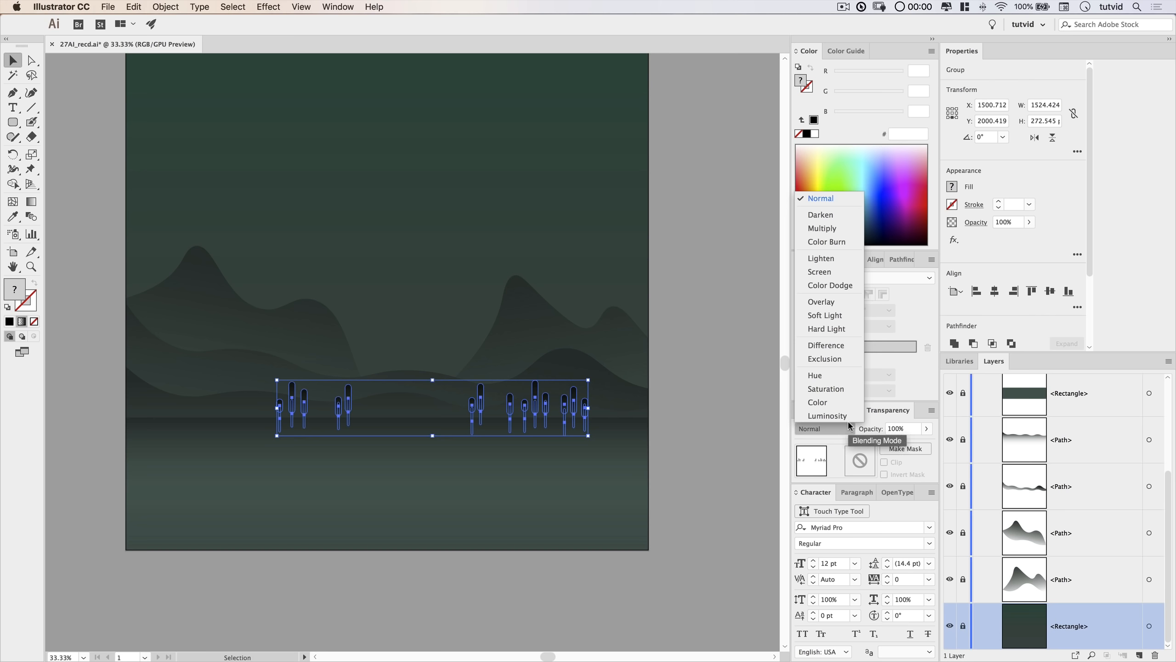
left_click(849, 428)
scroll(1110, 458, "up", 10)
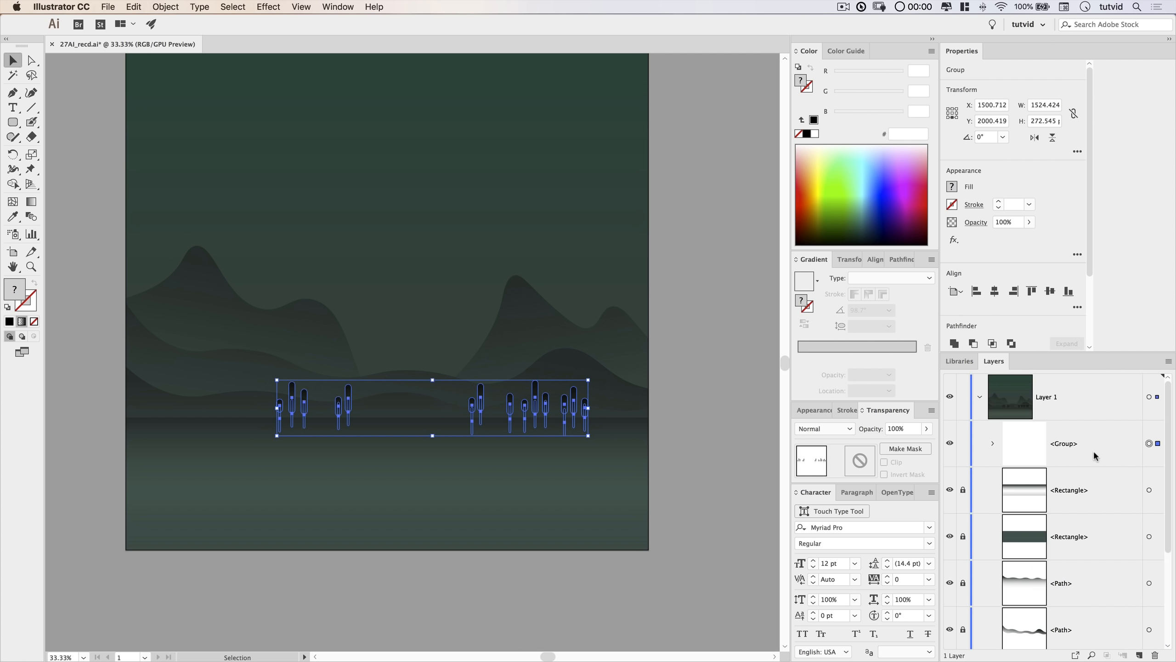
left_click(847, 429)
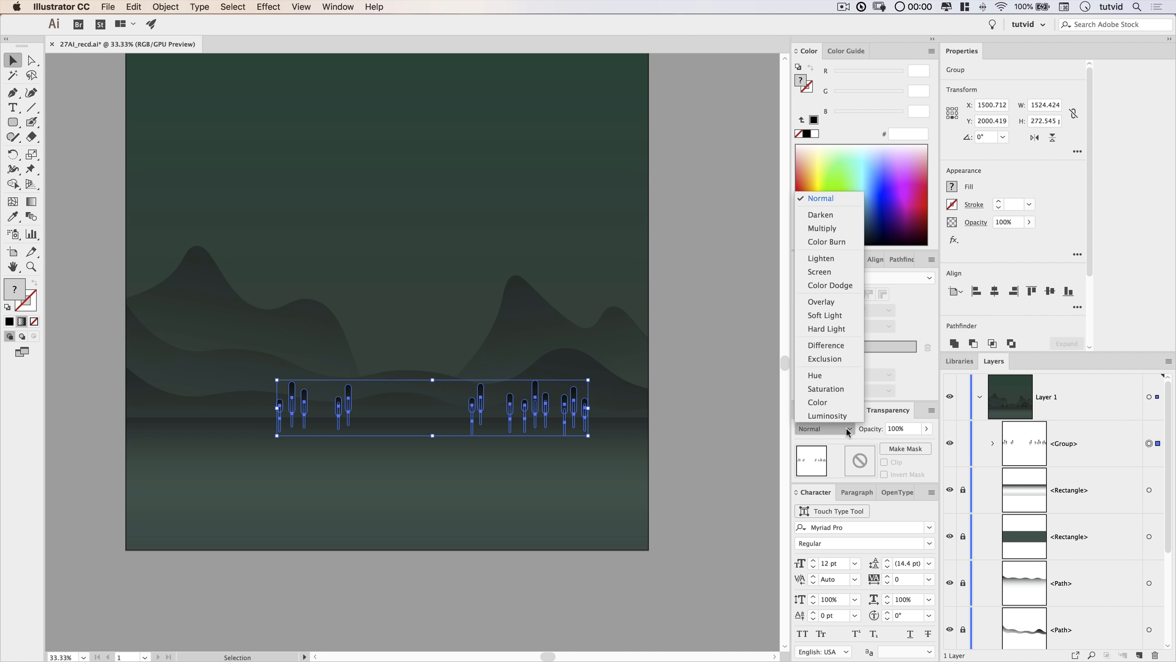
left_click(833, 315)
left_click(715, 396)
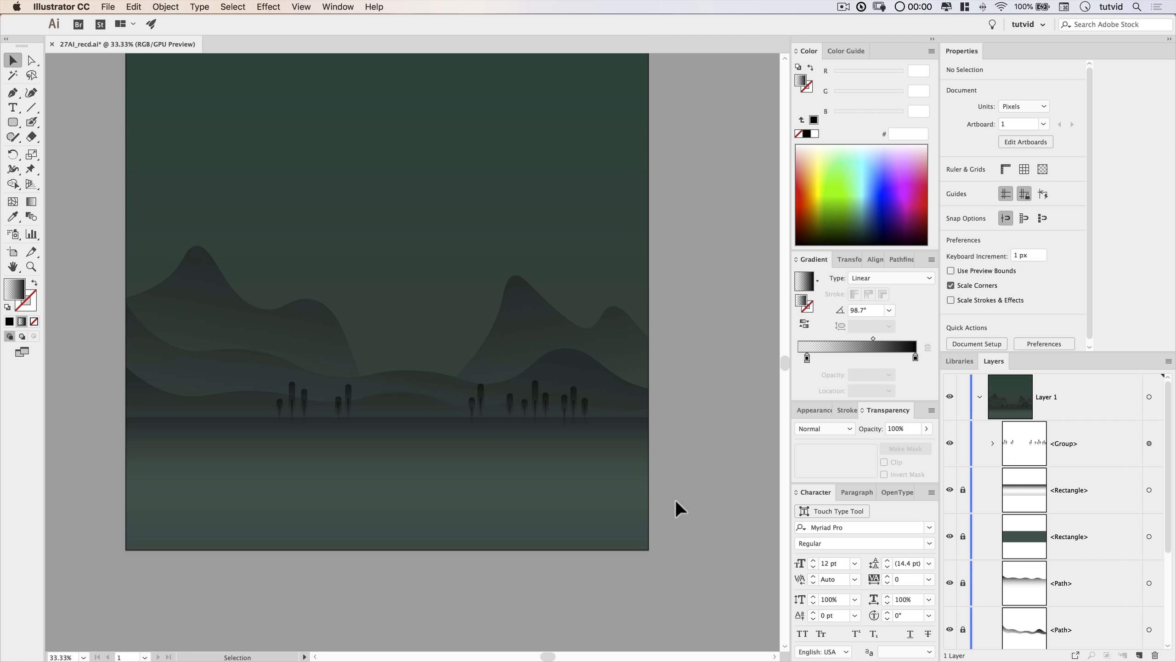
Create a black 195 × 15 px rectangle and rest it on the horizon line in the gap between the tree clusters.
key("z")
left_click_drag(428, 441, 573, 512)
left_click(415, 369)
left_click(496, 431)
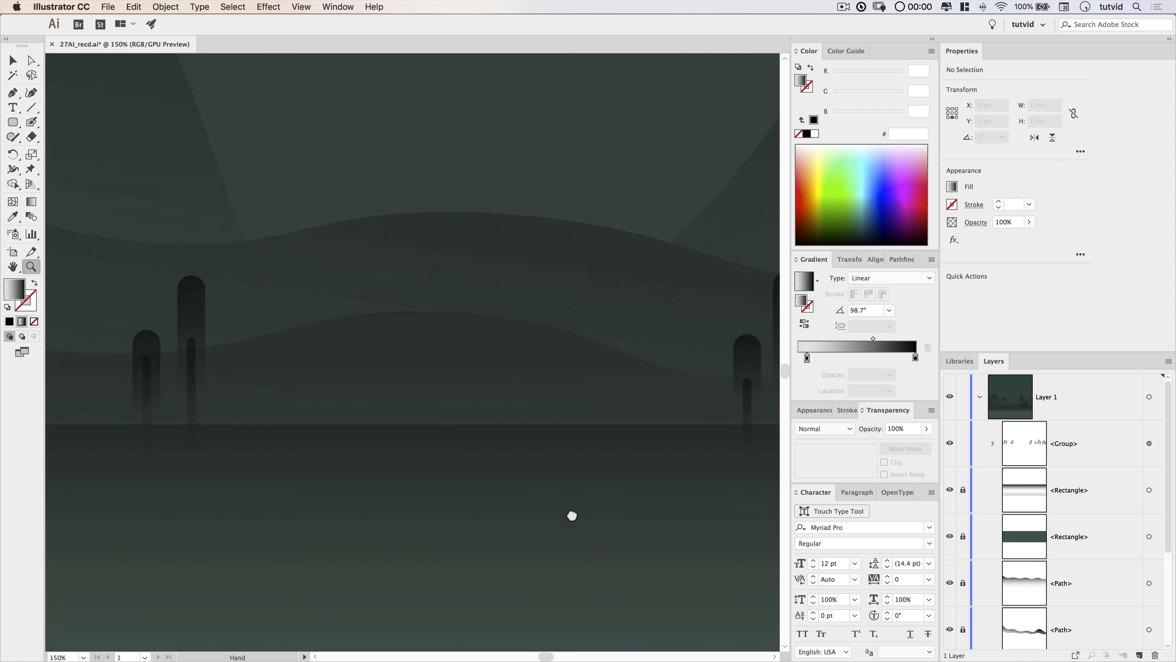
left_click_drag(13, 122, 46, 124)
left_click(47, 123)
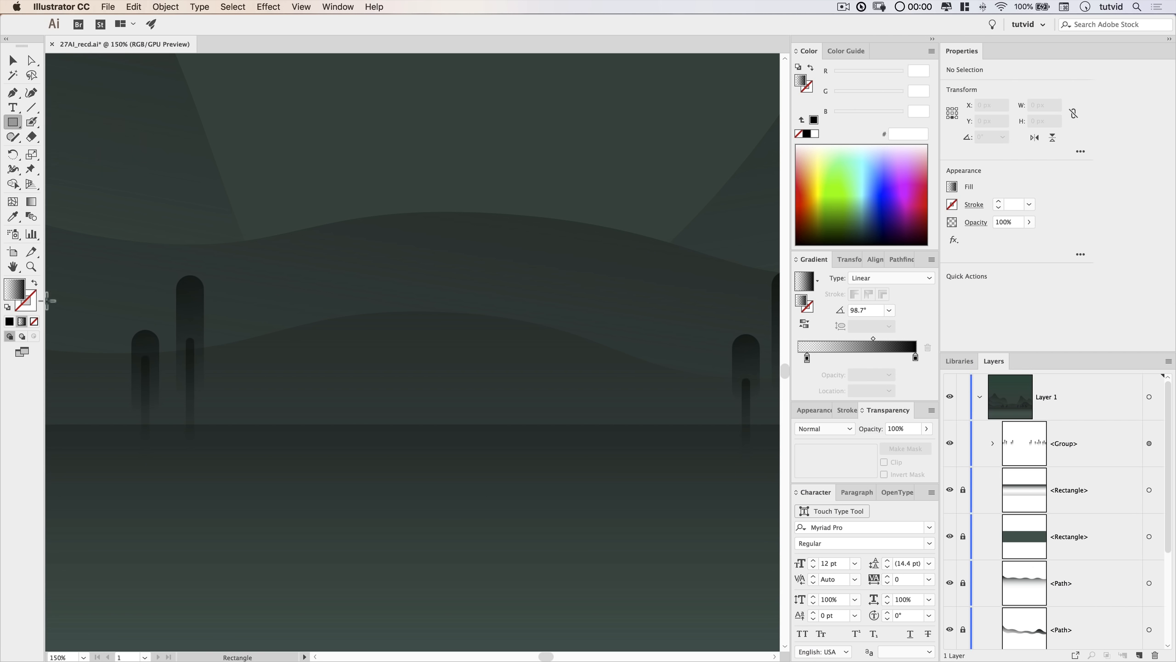
left_click(9, 322)
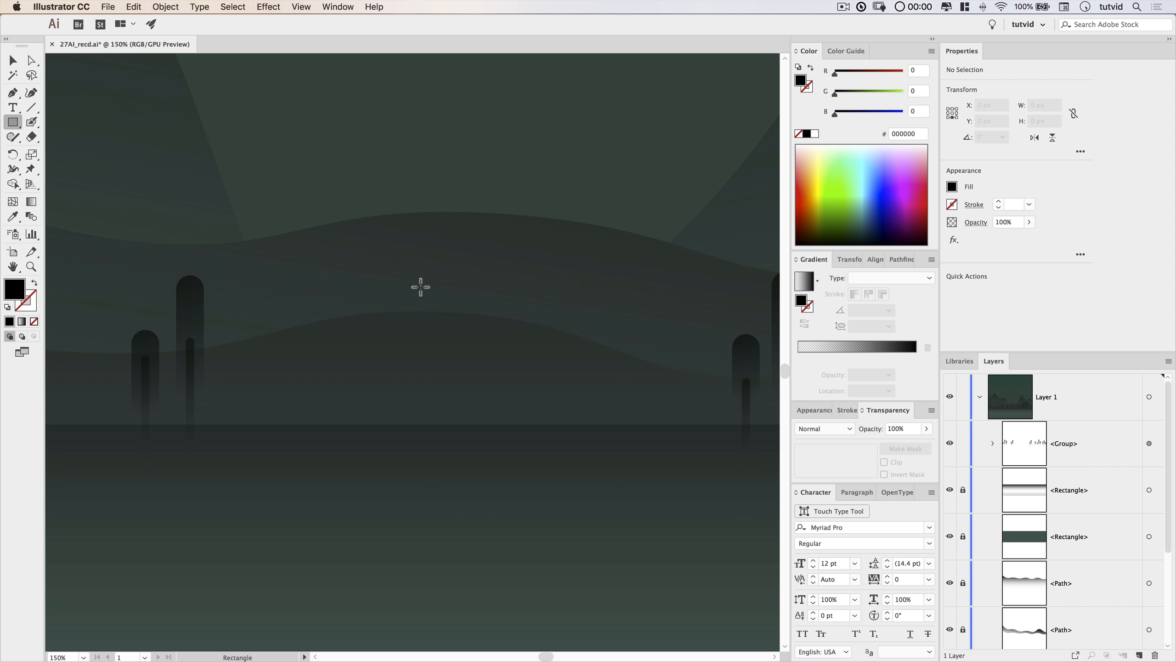
left_click(531, 363)
type("195")
key("Tab")
type("15")
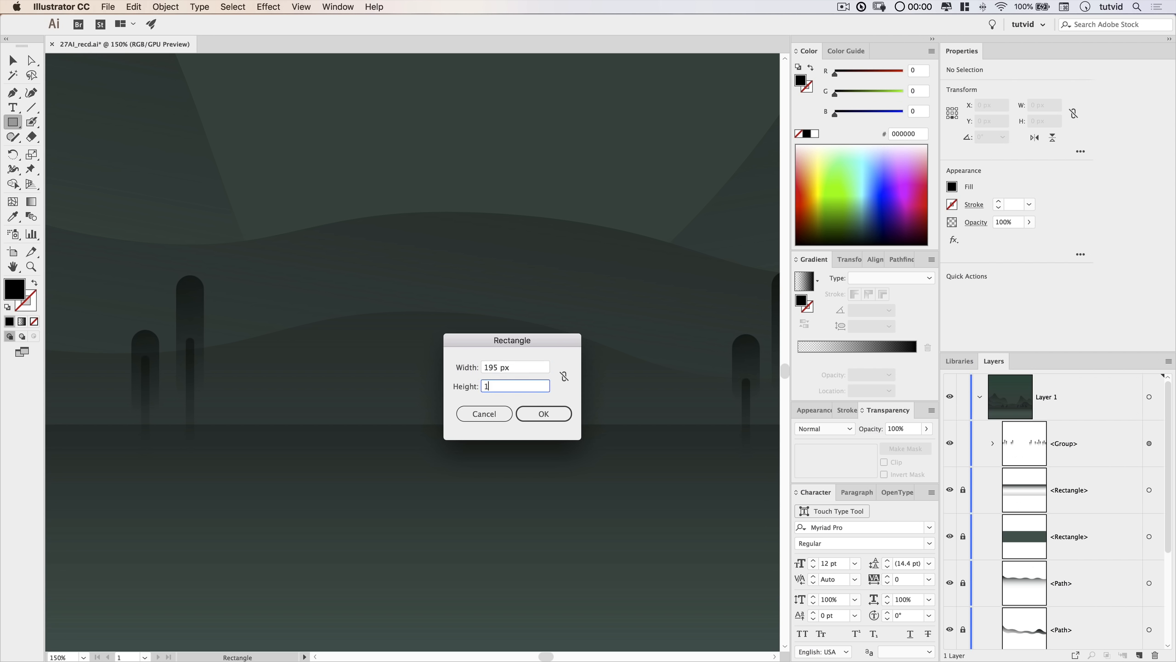
key("Return")
left_click(14, 59)
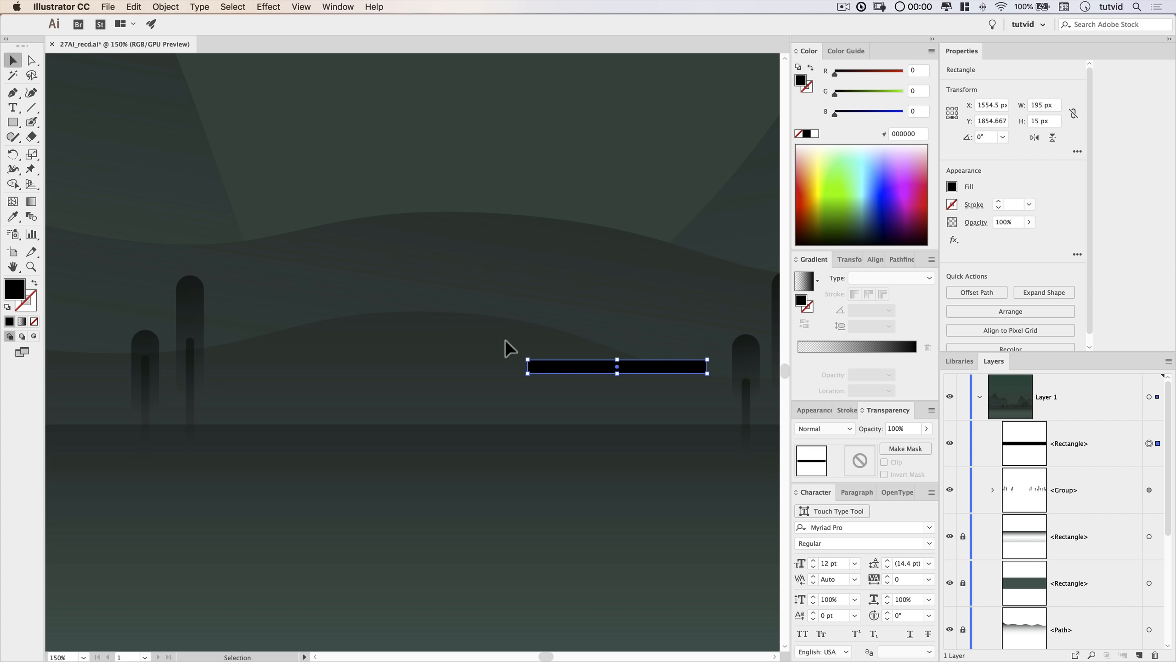
left_click_drag(647, 366, 489, 420)
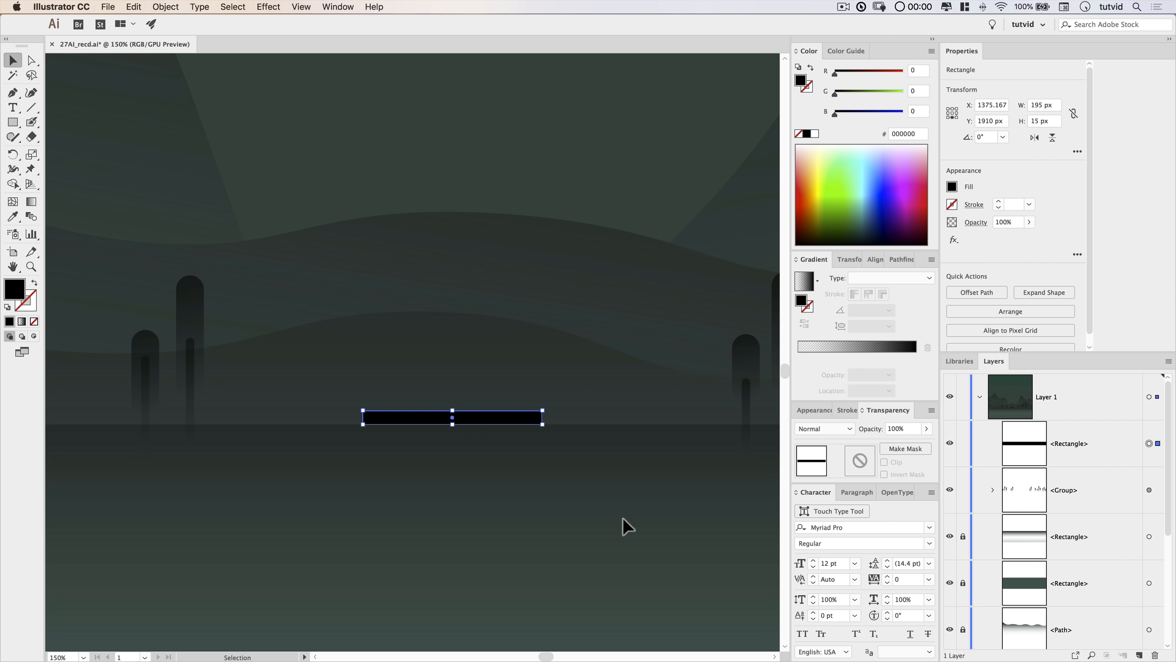
Add a 70 × 45 px rectangle standing on the right part of the black base and fill it with red #ff4609.
left_click(12, 122)
left_click(371, 311)
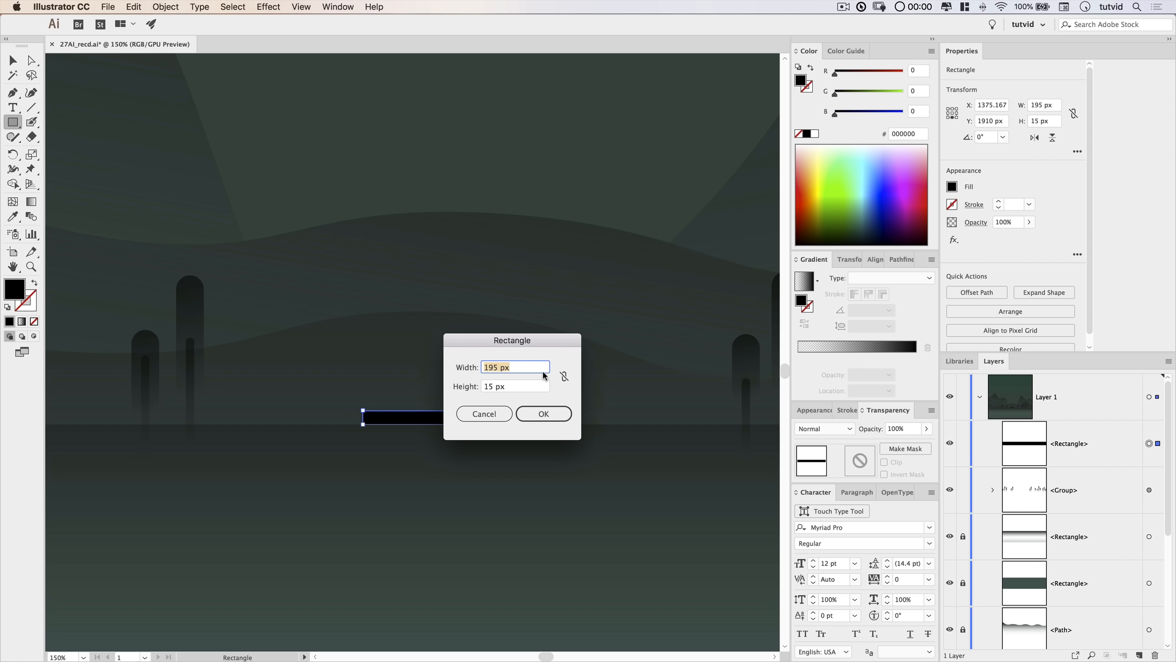
type("70")
key("Tab")
key("Return")
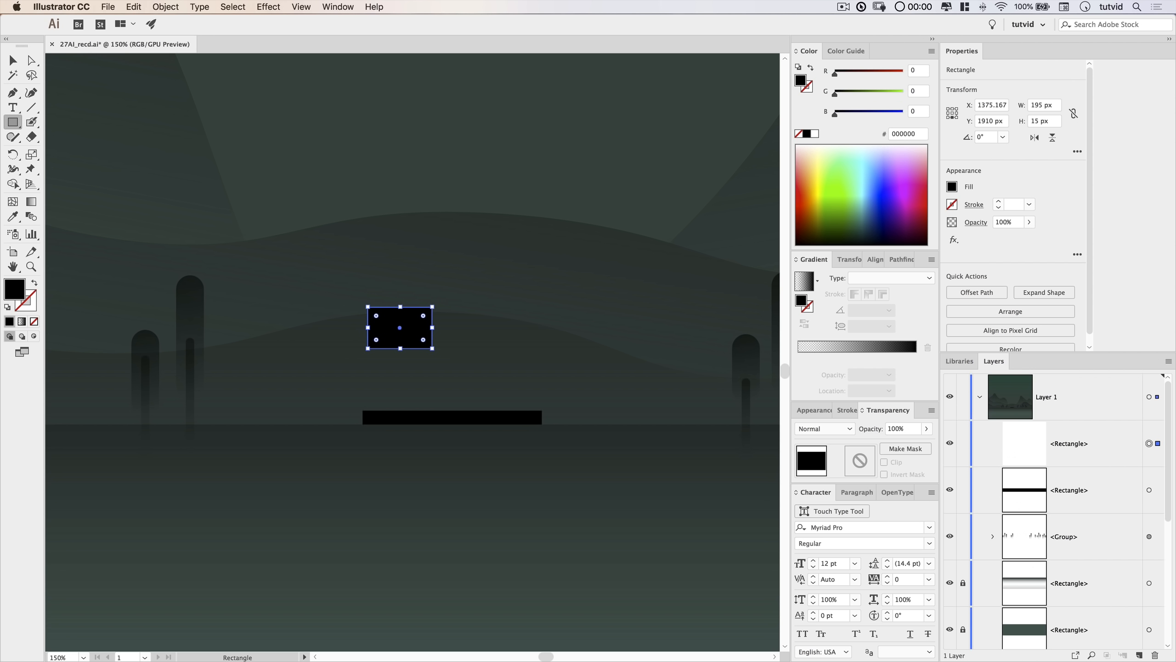
left_click(12, 59)
left_click_drag(407, 327, 502, 388)
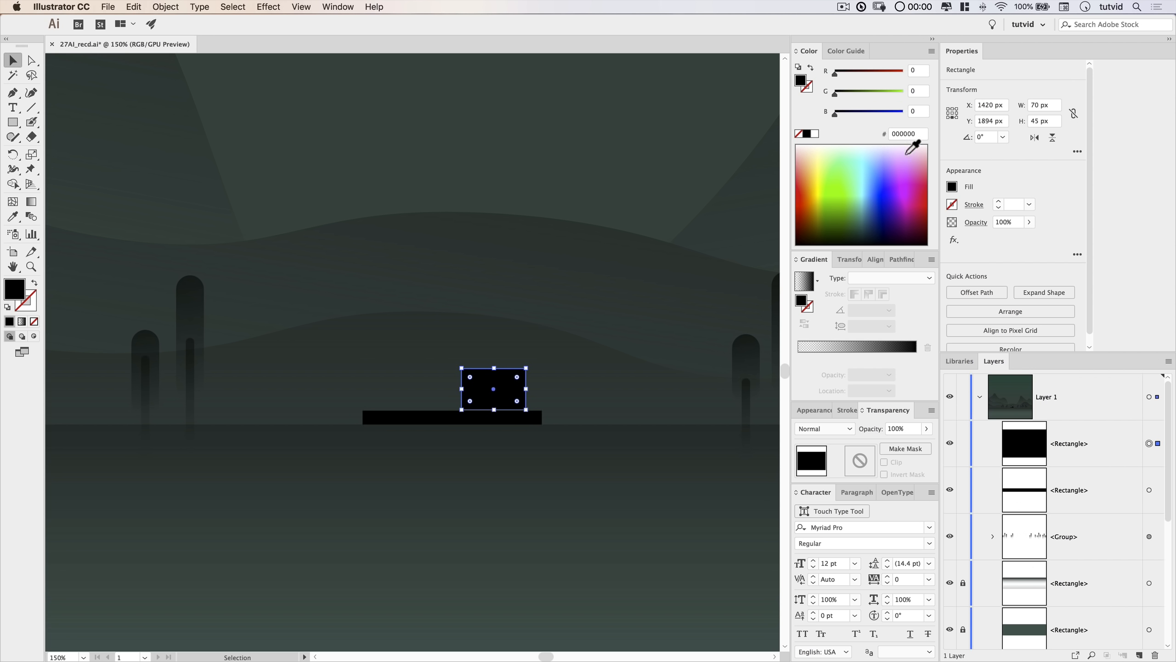
left_click(803, 199)
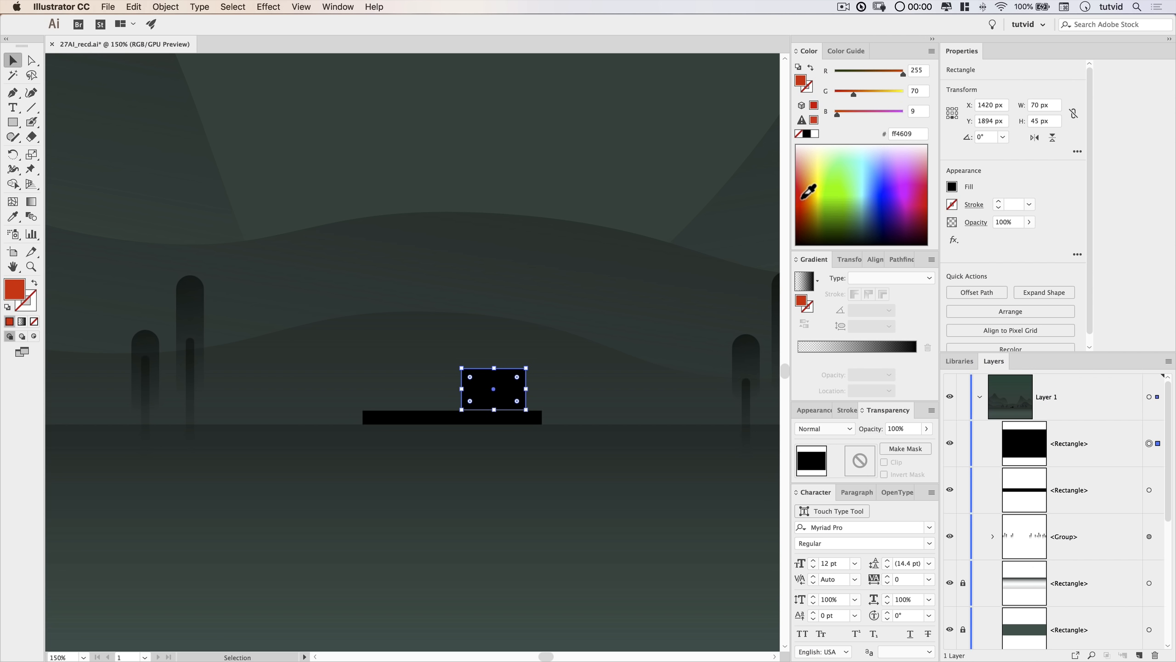
left_click(627, 376)
Add a 100 × 120 px rectangle on the base against the red block's left side and fill it with yellow #ffc30c.
key("m")
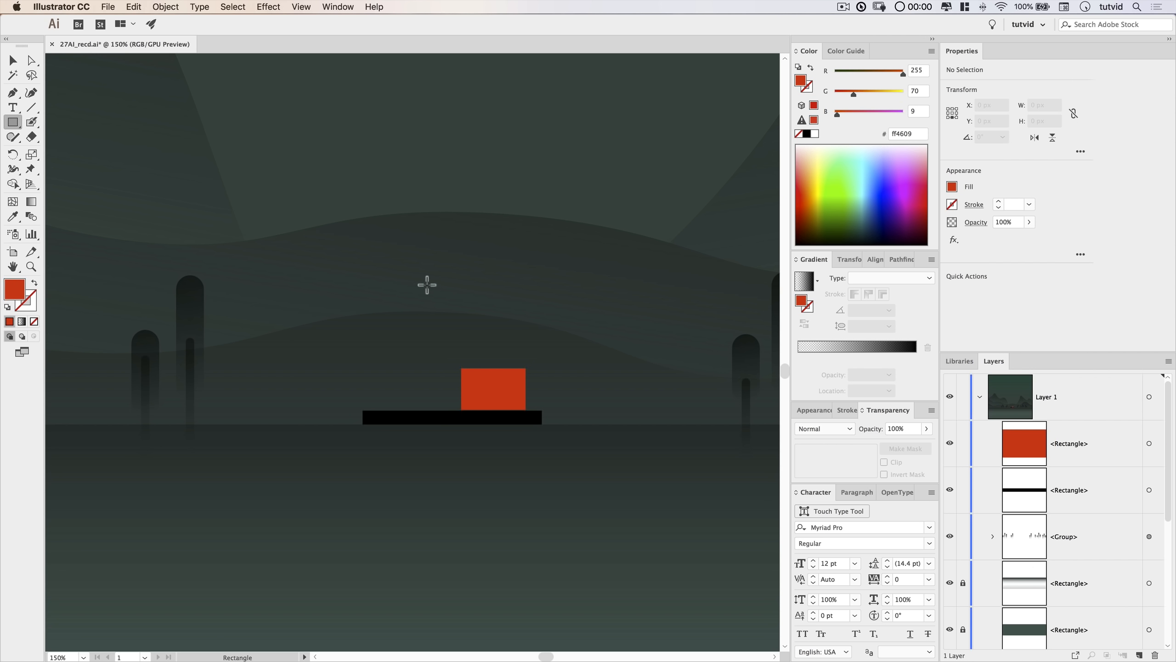
left_click(427, 284)
type("100")
key("Tab")
type("1")
key("Return")
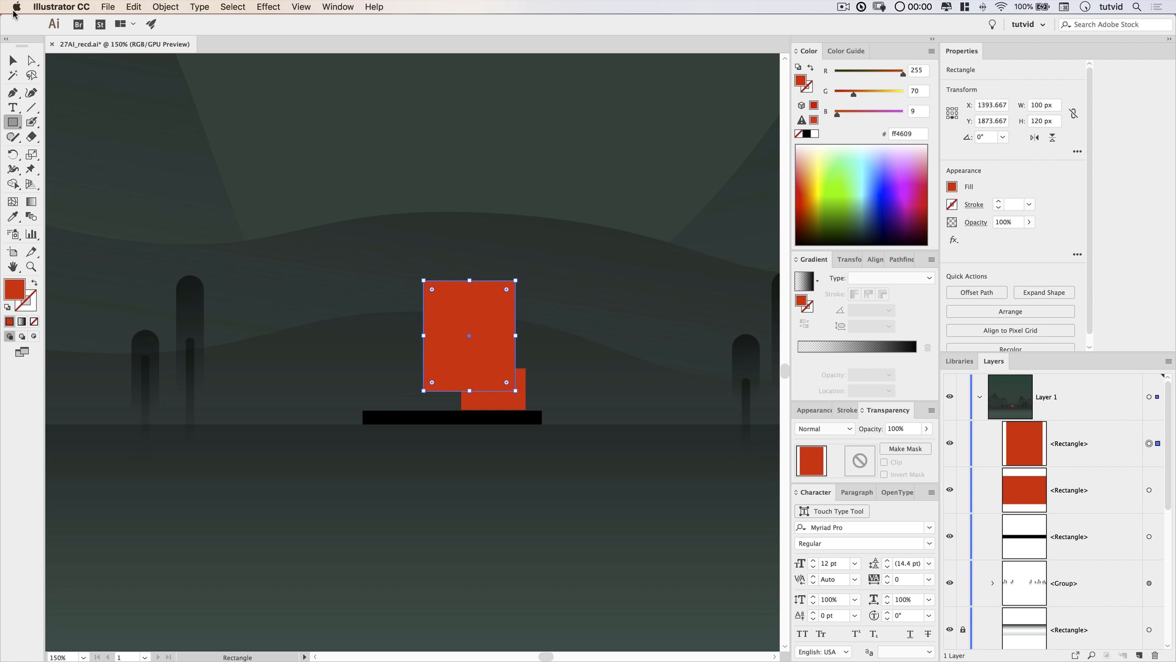
left_click(12, 60)
left_click_drag(496, 334, 443, 352)
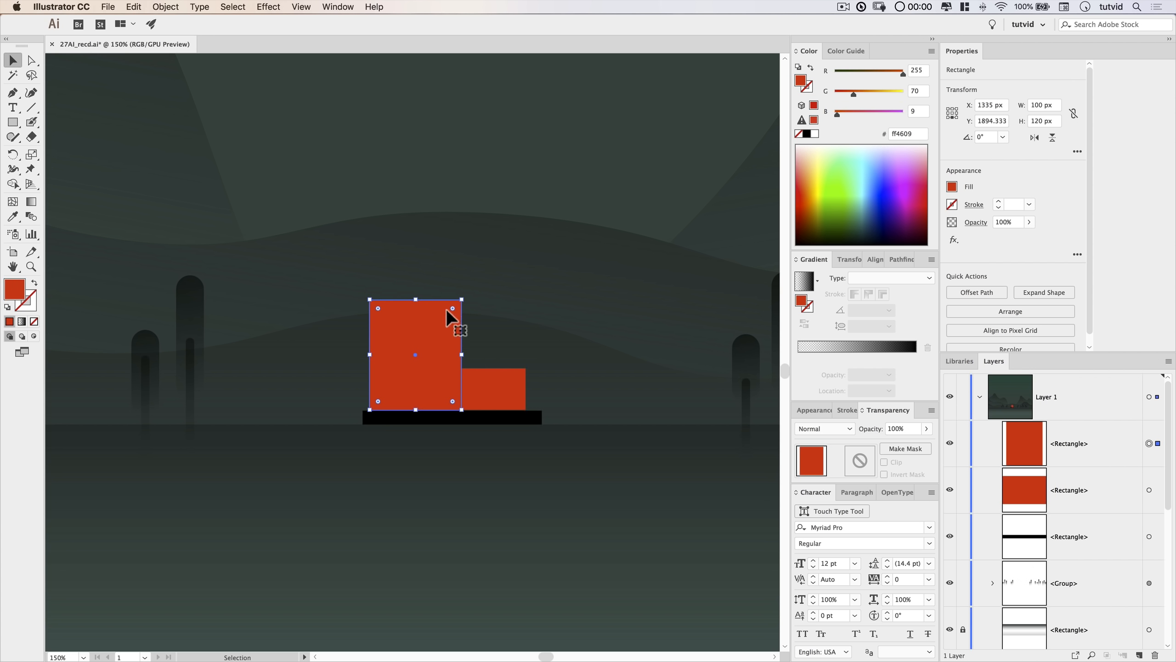
left_click(818, 191)
left_click(540, 513)
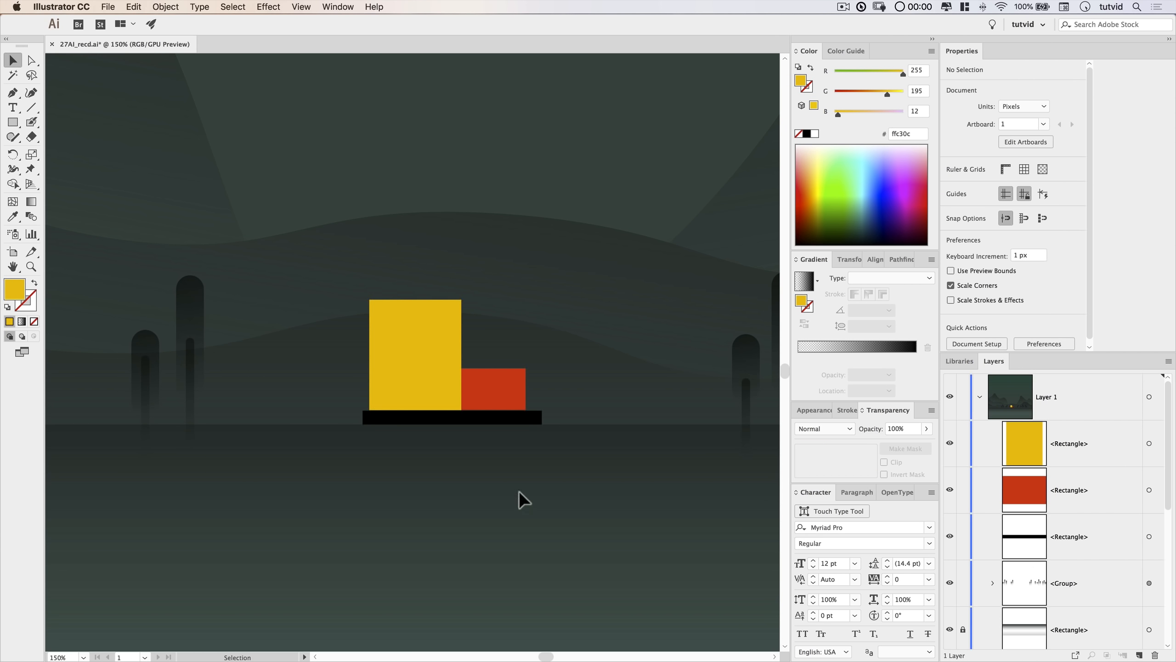
Nudge the black base 4 px to the left beneath the yellow and red blocks and deselect it.
left_click(442, 419)
key("Left")
key("Left")
key("Left")
key("Left")
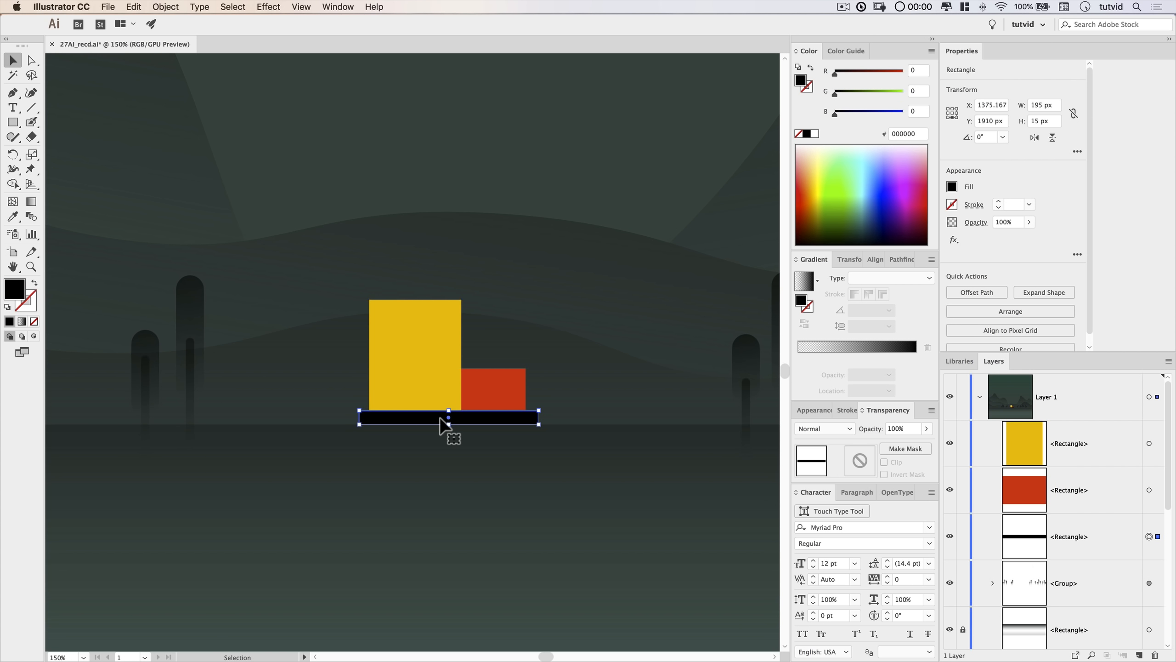
left_click(450, 450)
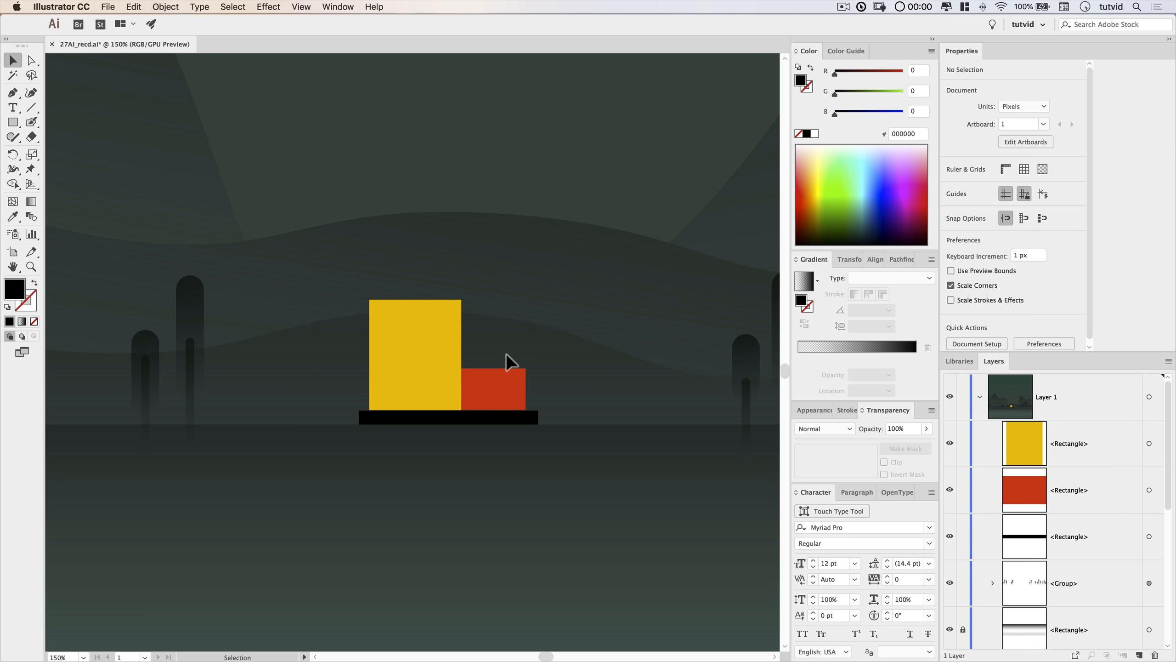
Create a black 15 × 25 px leg and place three copies of it under the left, middle and right of the base.
left_click(13, 121)
left_click(397, 468)
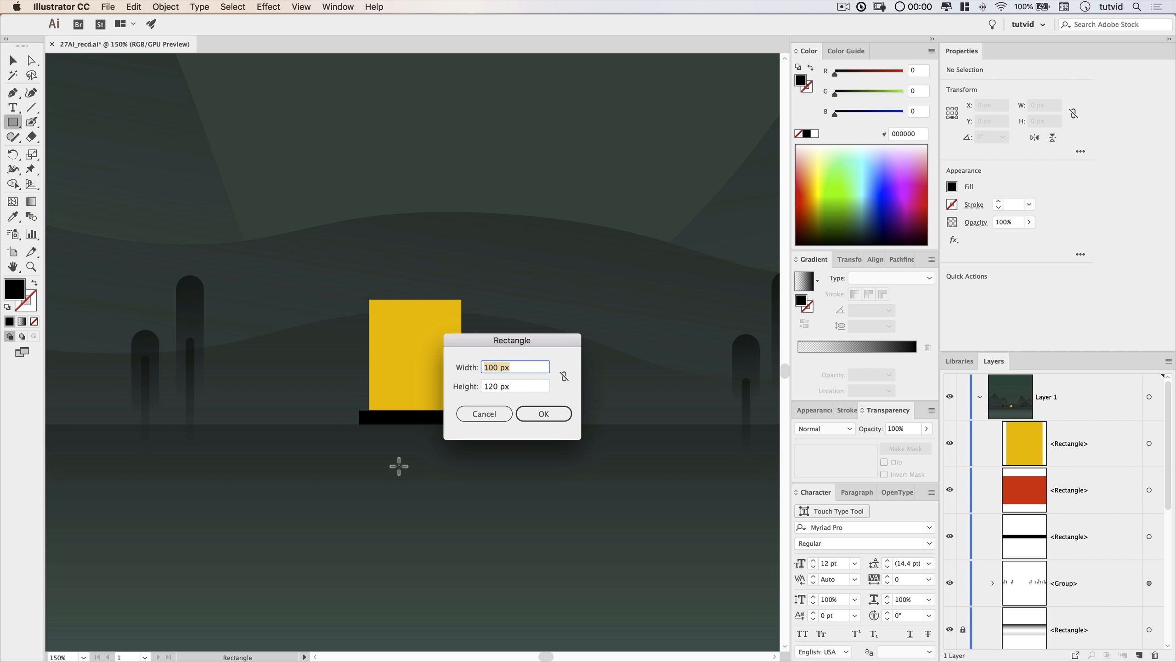
type("15")
key("Tab")
type("25")
key("Return")
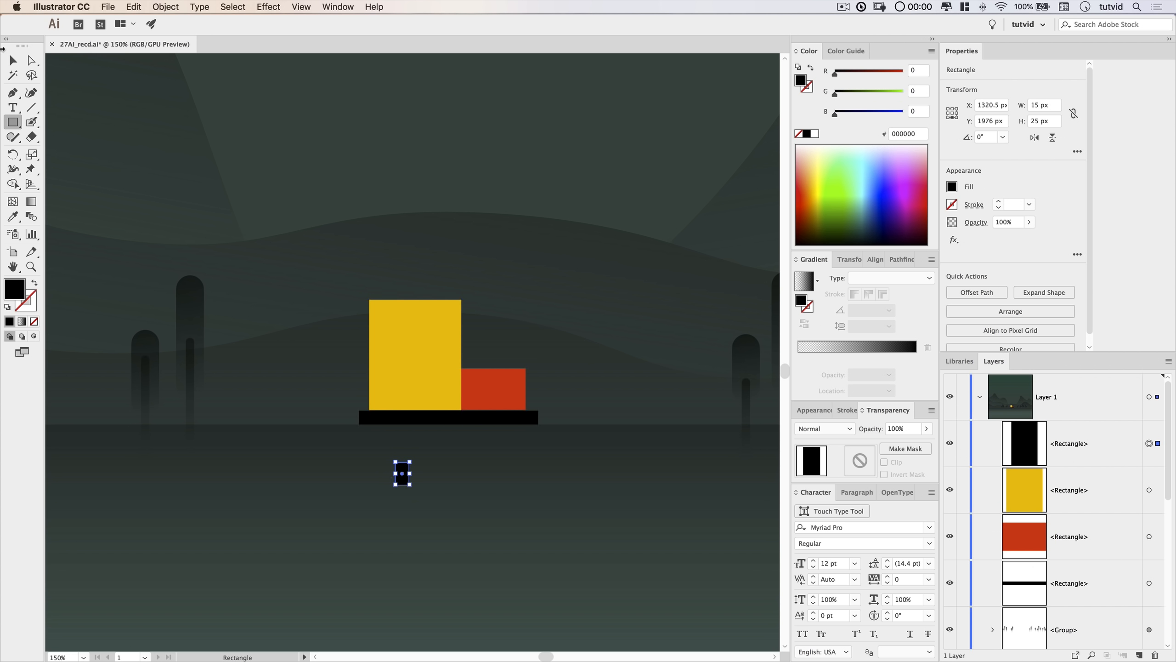
key("v")
left_click_drag(402, 472, 520, 438)
left_click(472, 480)
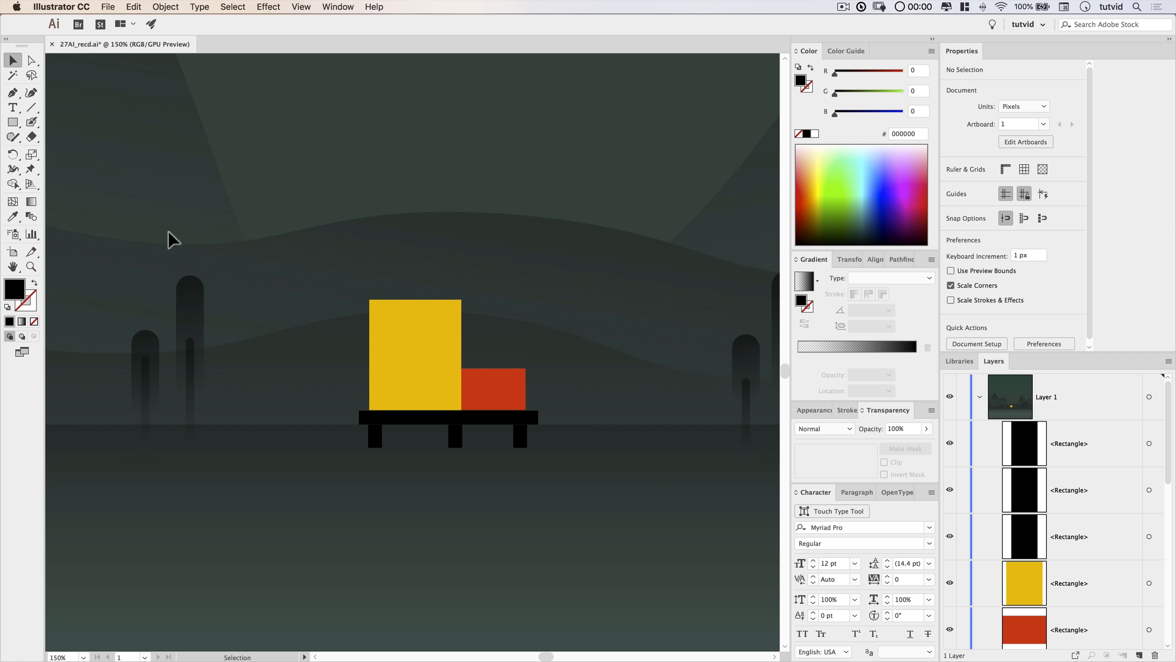
Create a 92 × 82 px rectangle above the red block and fill it with mint green #24ffc5.
left_click(17, 124)
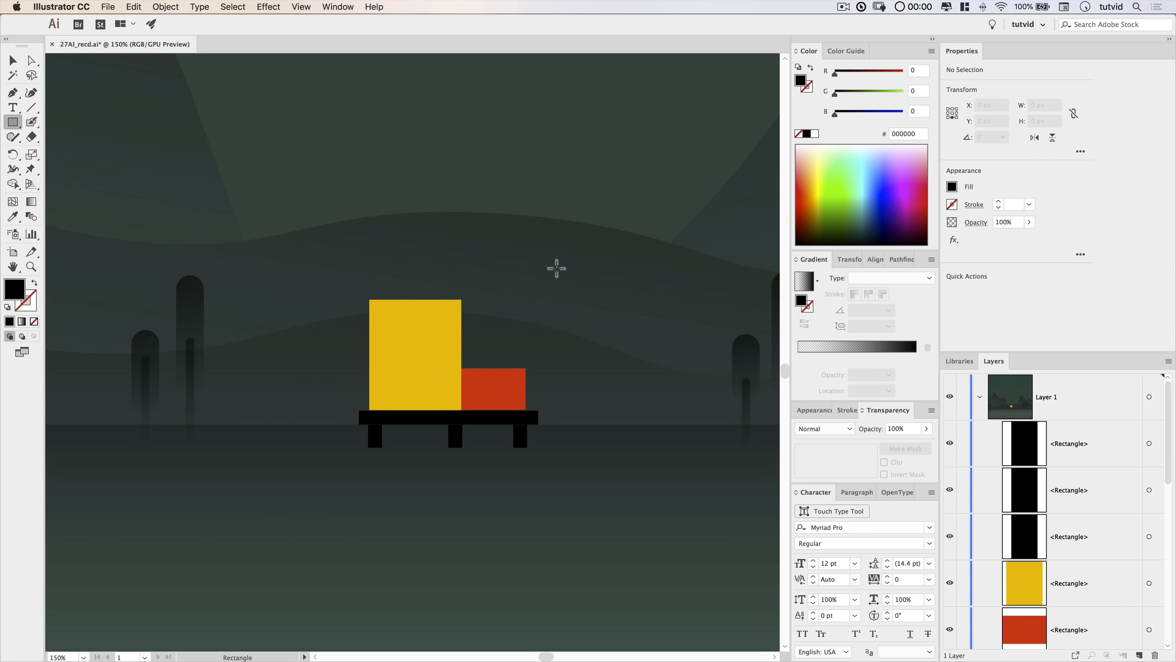
left_click(419, 241)
left_click_drag(618, 304, 624, 302)
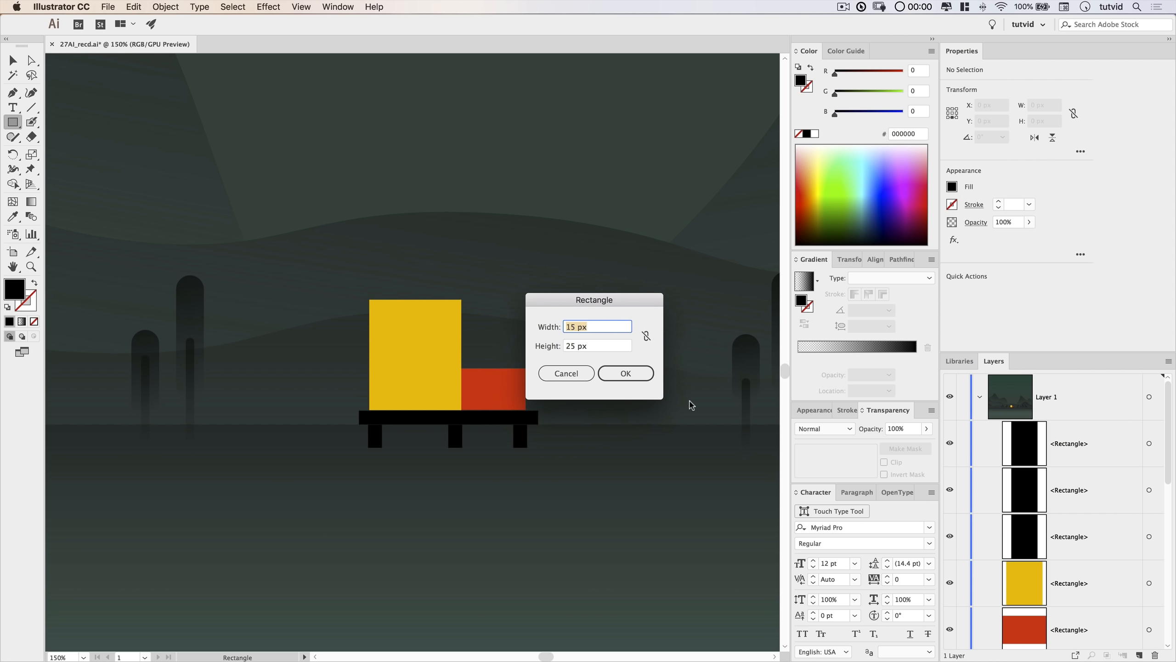
type("92")
key("Tab")
type("8")
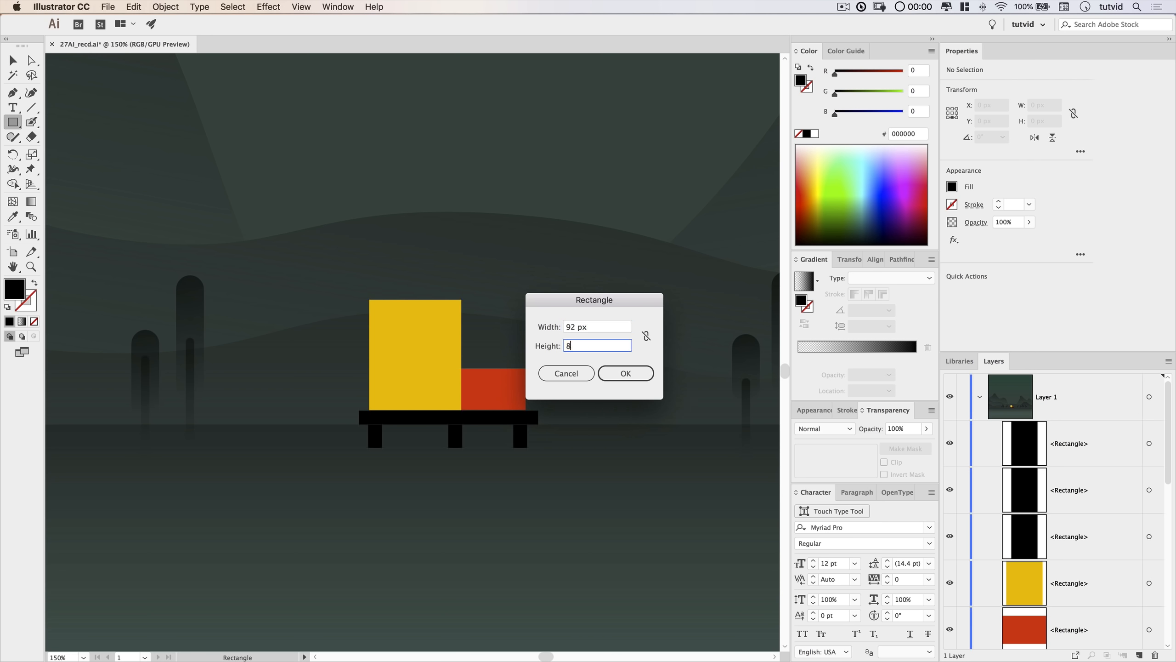
key("Tab")
key("Return")
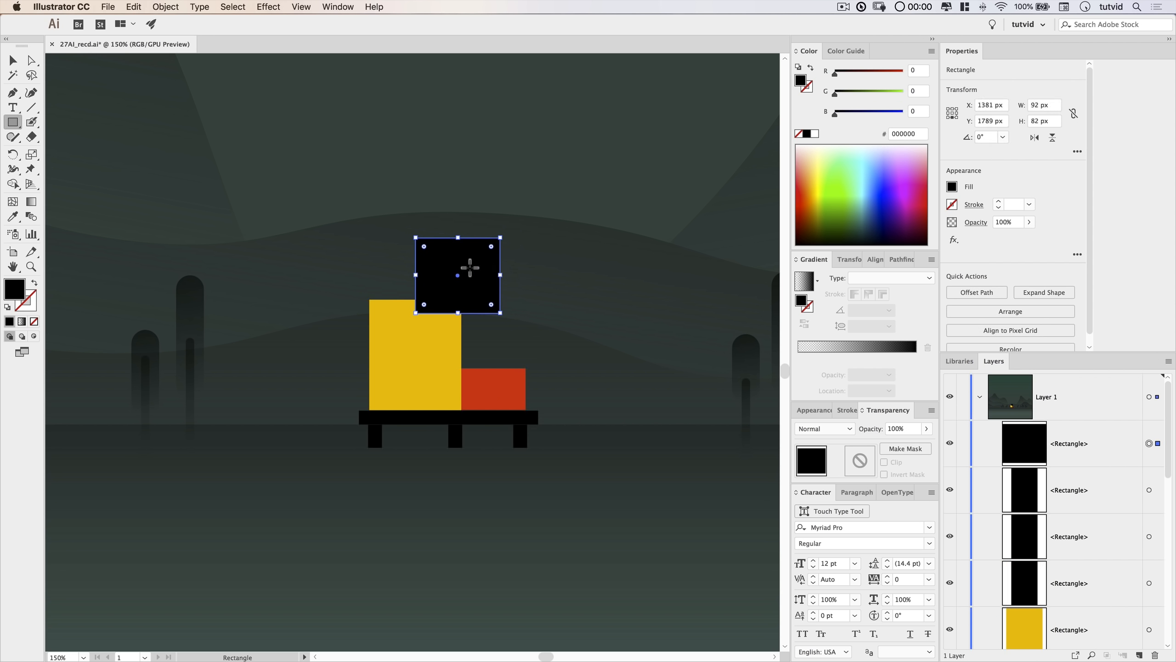
key("v")
left_click_drag(467, 268, 507, 275)
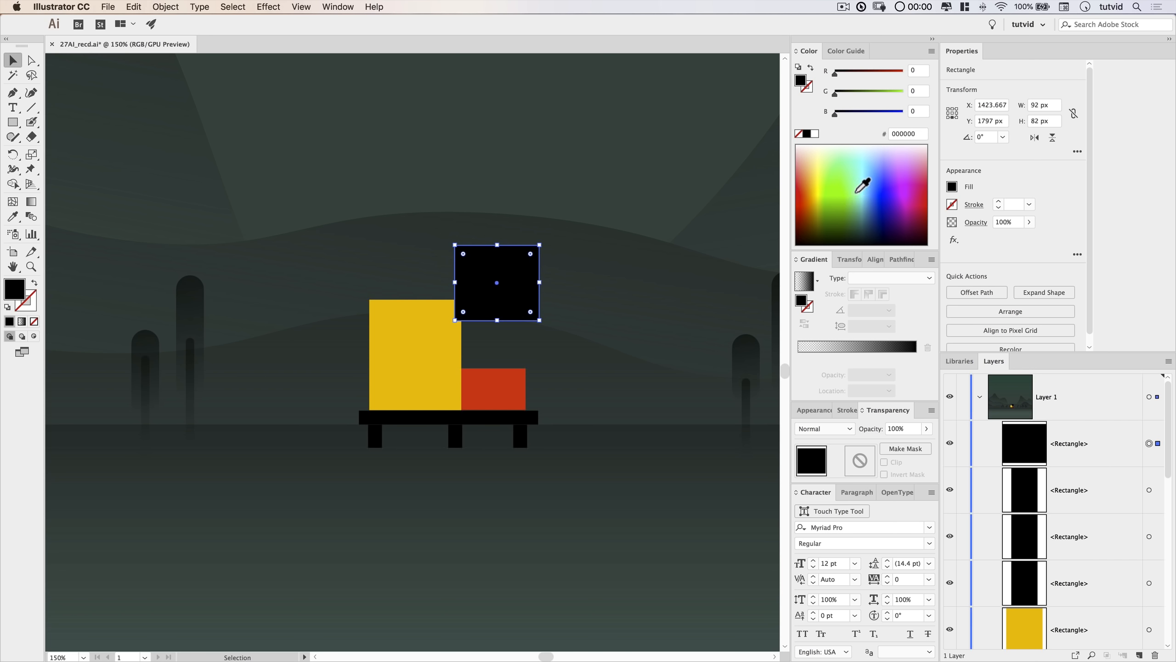
left_click(858, 192)
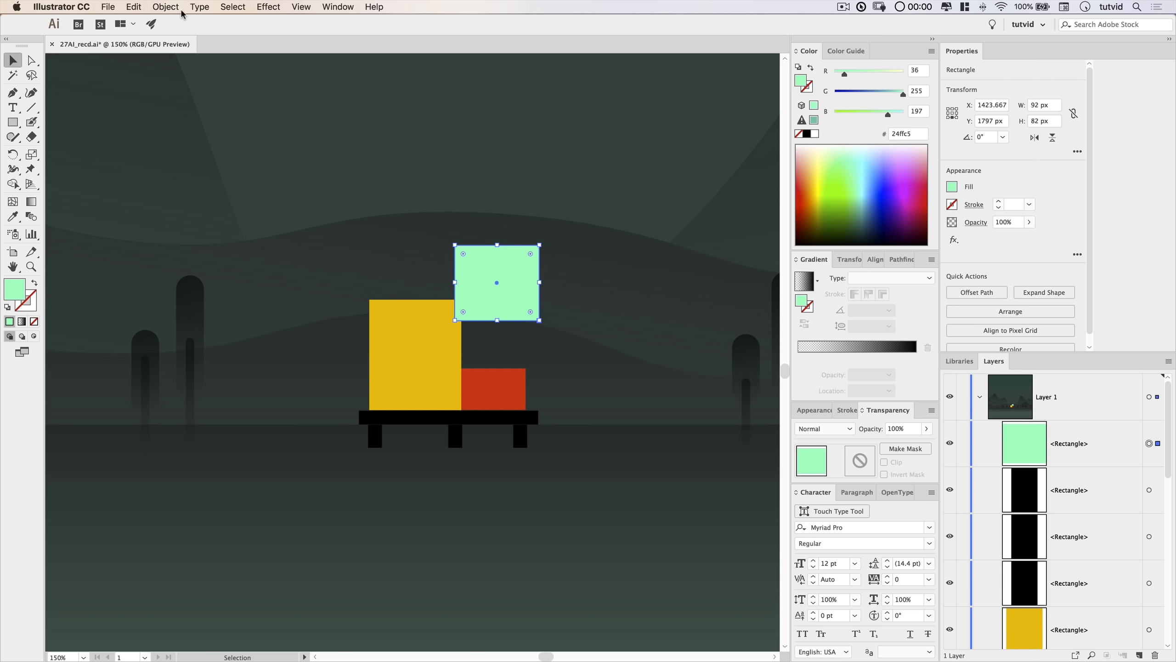
Shear the mint green rectangle by -37° along the horizontal axis.
left_click(163, 7)
mouse_move(176, 22)
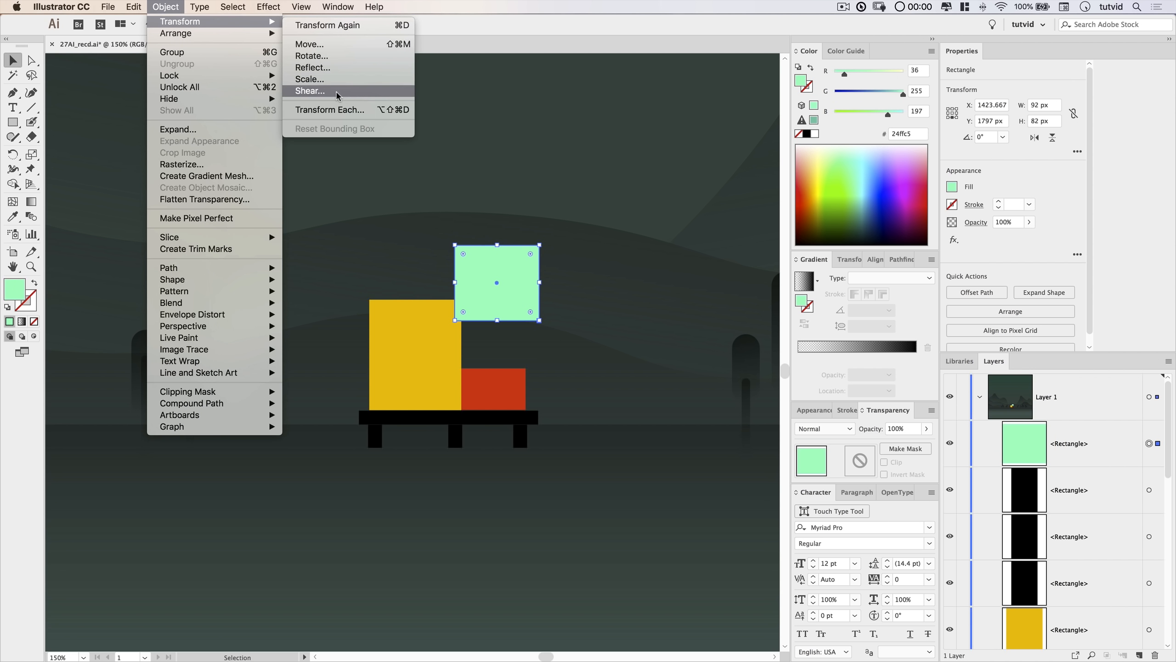
left_click(330, 88)
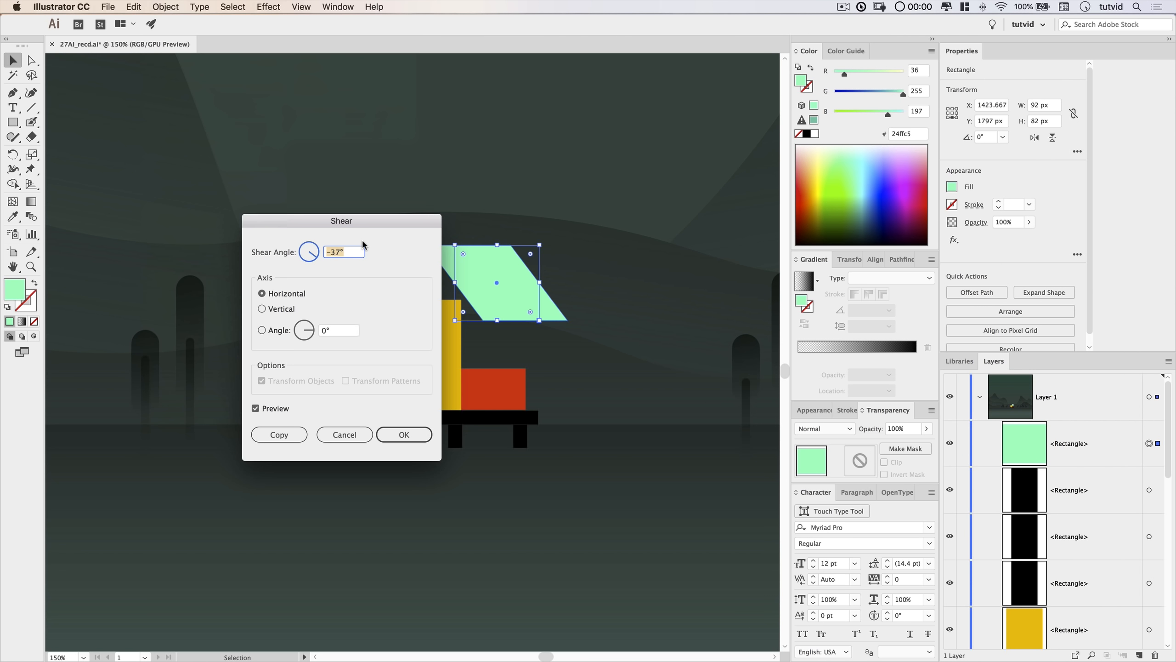
left_click_drag(362, 217, 282, 177)
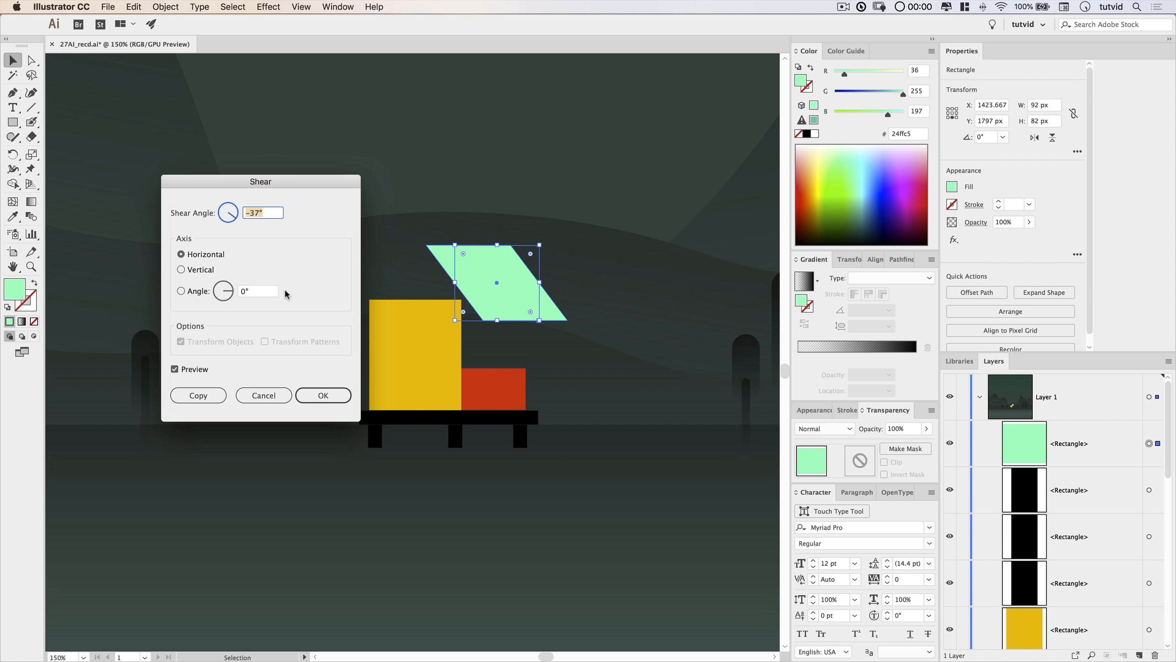
left_click(265, 213)
double_click(258, 212)
left_click(322, 395)
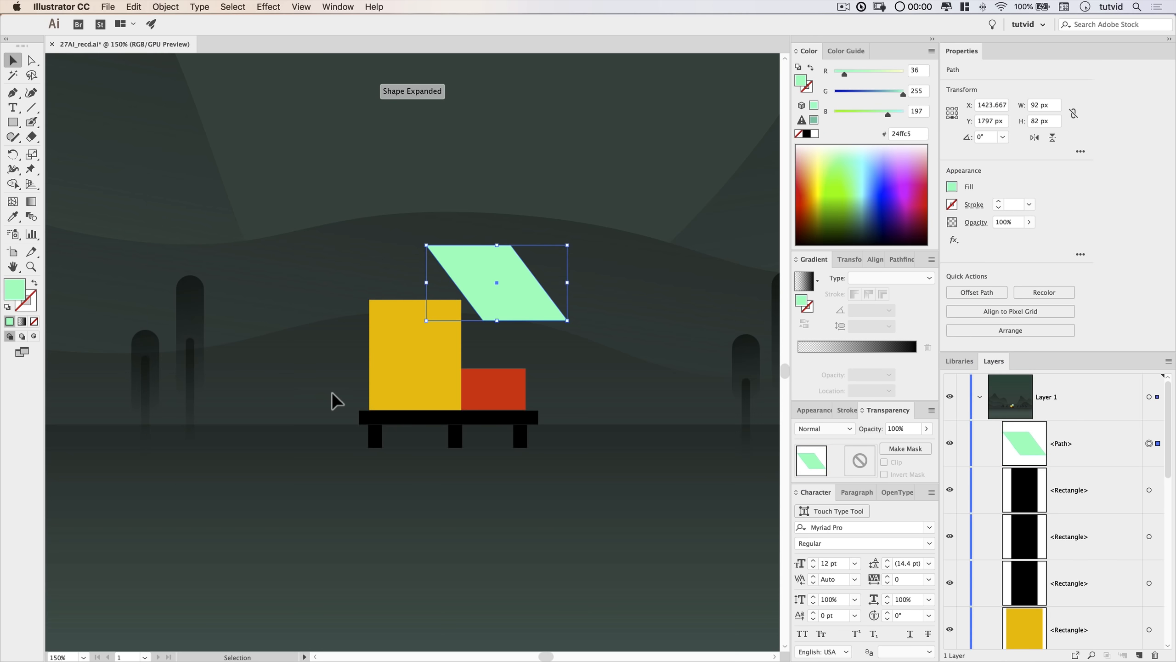
Move the sheared mint green shape up and to the right, clear of the yellow block.
key("z")
left_click(498, 378)
key("space")
left_click_drag(333, 287, 552, 368)
key("v")
left_click_drag(575, 260, 674, 217)
Align the bottom edges of the yellow and red rectangles to each other, using the selection as the reference.
left_click(494, 365)
left_click(514, 440)
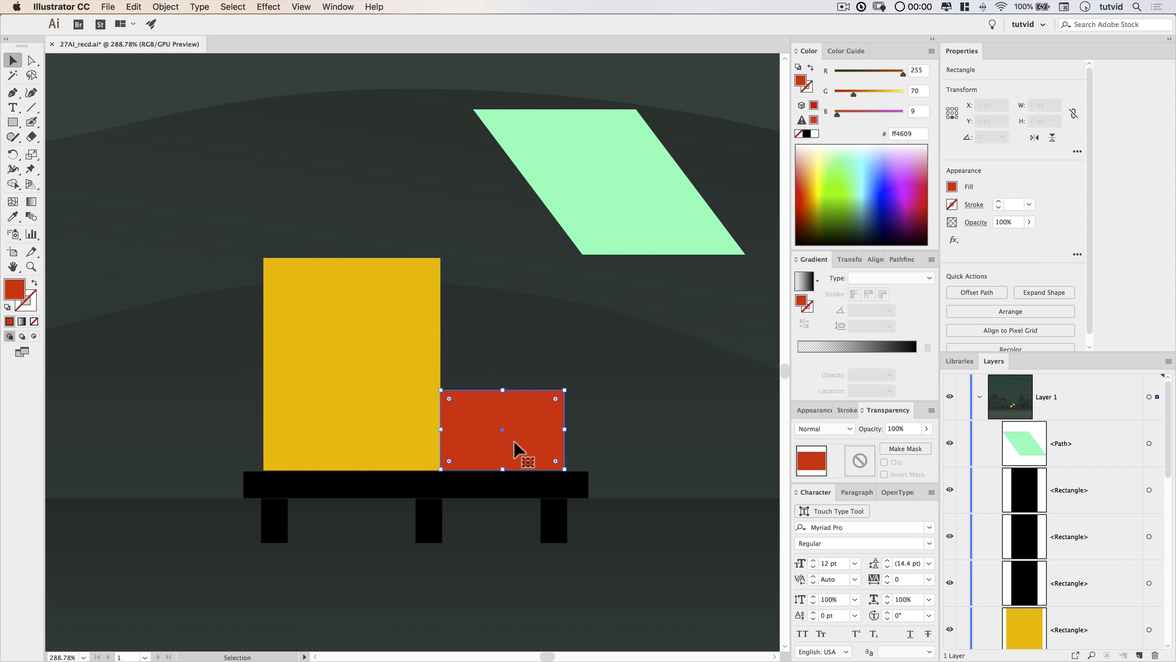
left_click(336, 379)
left_click(504, 420, "shift")
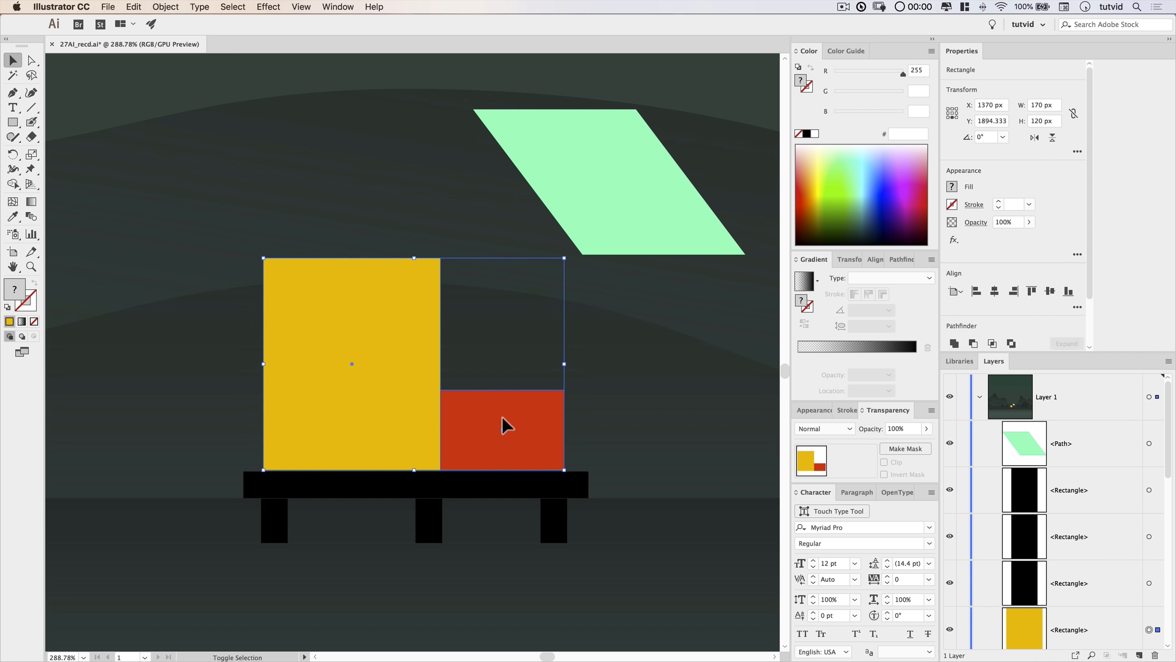
left_click(875, 259)
left_click(925, 377)
left_click(938, 391)
left_click(928, 306)
left_click(666, 391)
Nudge the red rectangle left so it sits flush against the yellow one, and deselect it.
left_click(521, 405)
key("Left")
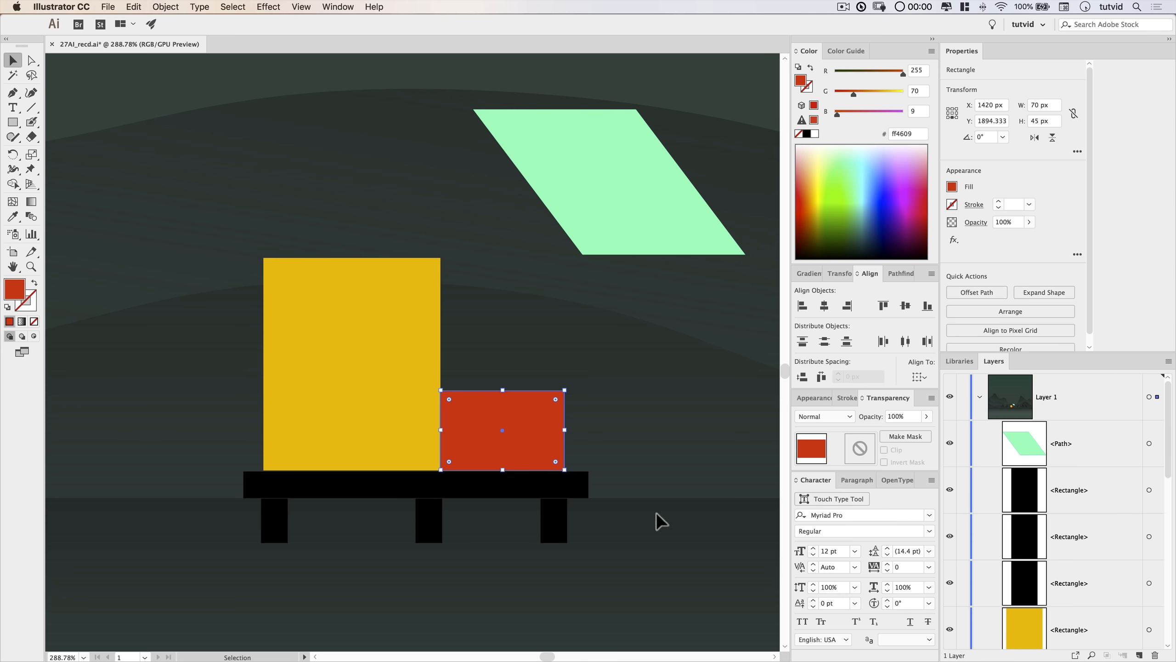
left_click(683, 548)
Shift the yellow and red rectangles together about 1 px right and slightly down onto the black base.
left_click_drag(184, 399, 631, 426)
key("Right")
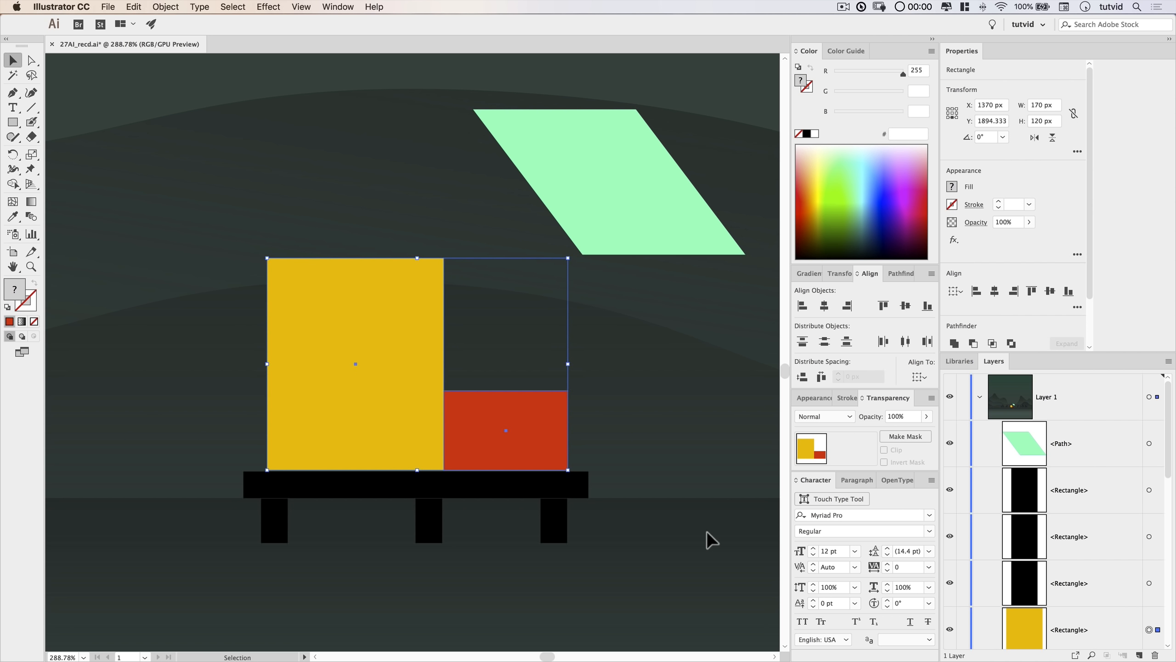
left_click(704, 530)
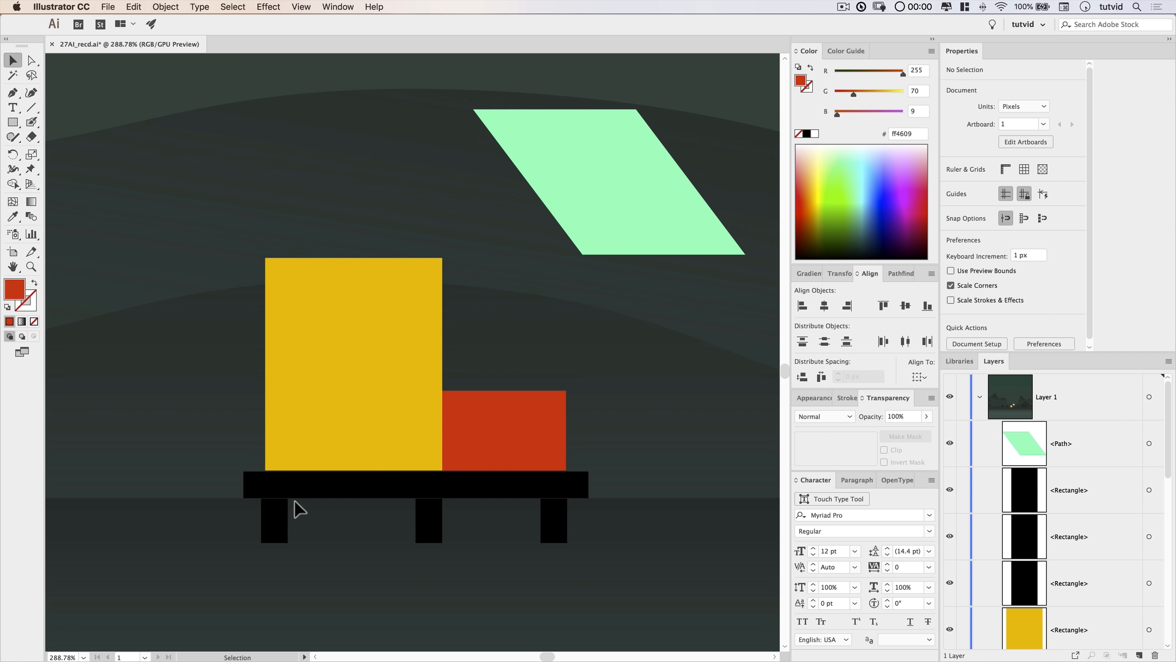
left_click_drag(165, 411, 653, 414)
key("Down")
left_click(642, 452)
Examine up close how the yellow block, the black base and the left leg meet.
key("z")
left_click(307, 478)
left_click(307, 478)
left_click(604, 209)
left_click(603, 208)
left_click_drag(330, 429, 854, 247)
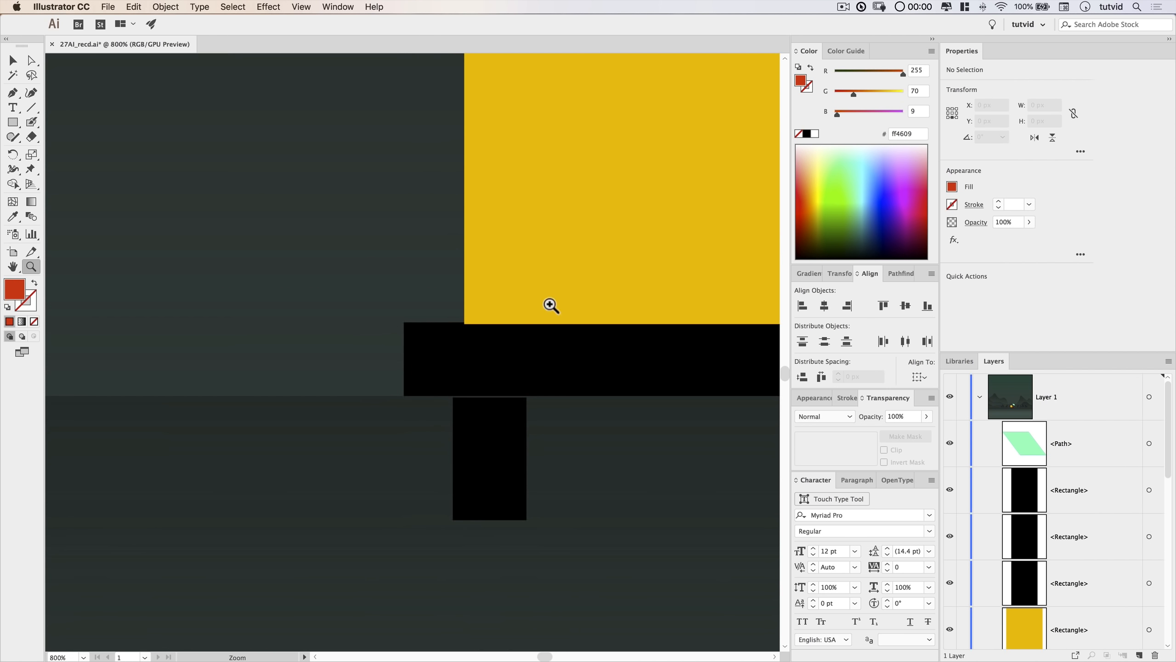
Fill the black base beneath the yellow and red blocks with light purple ea8aff and deselect it.
left_click_drag(509, 336, 262, 369)
key("super+minus")
key("super+minus")
key("v")
left_click(422, 368)
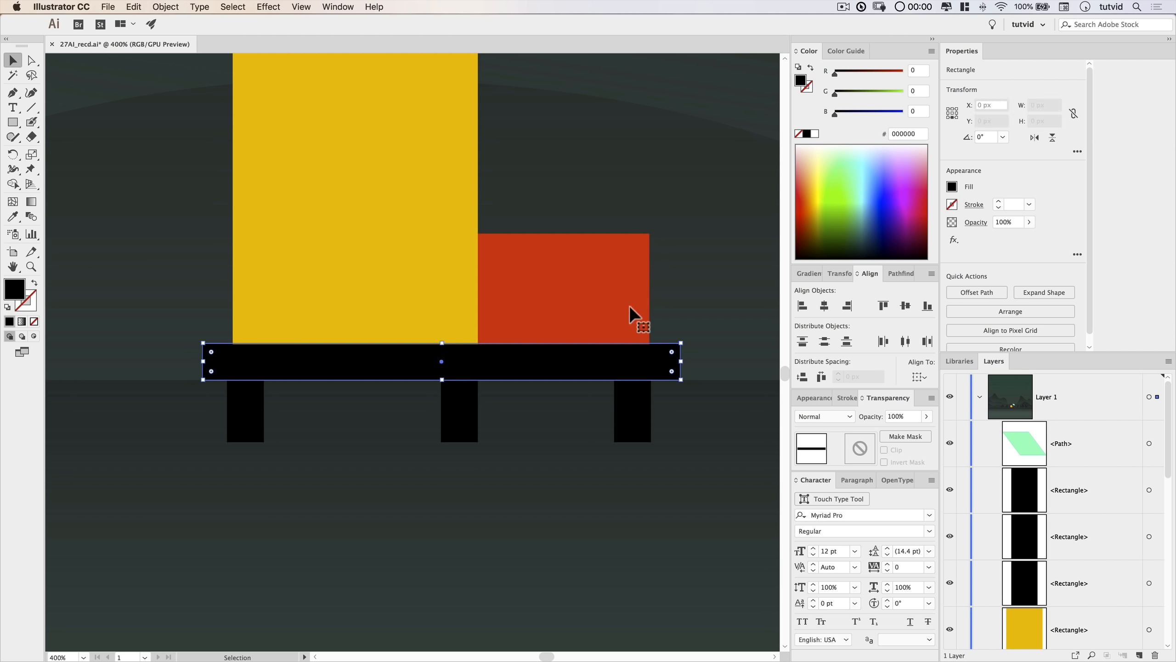
left_click(905, 169)
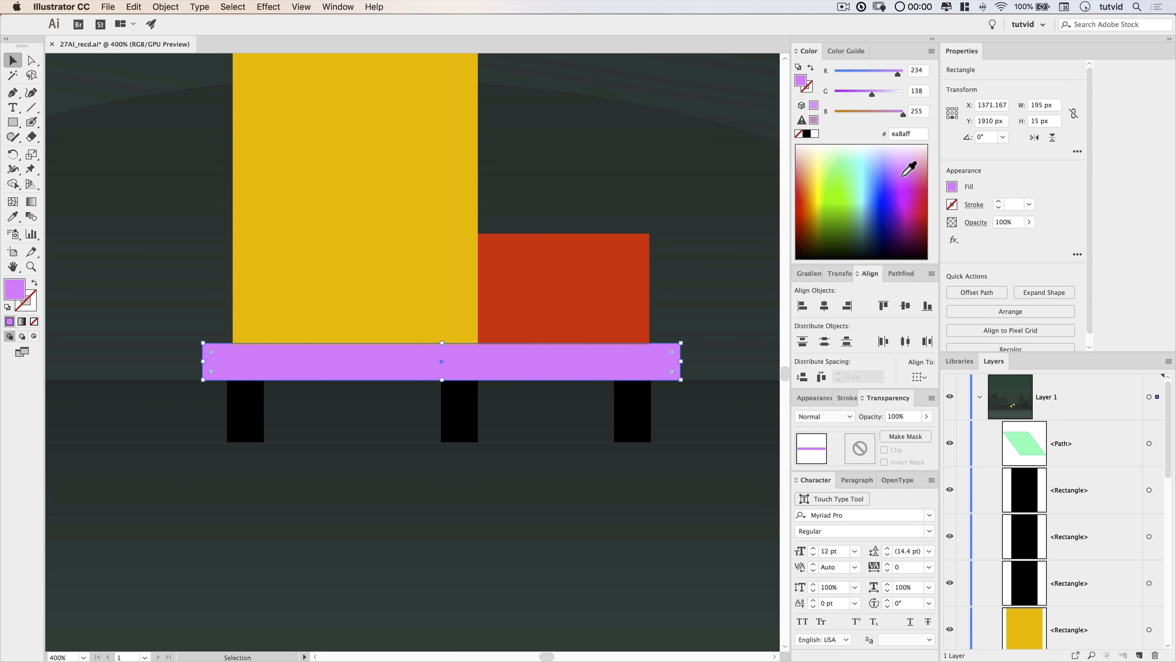
left_click(412, 504)
Nudge the three black legs up together about 2 px so their tops slightly overlap the purple base, and deselect them.
left_click(625, 408)
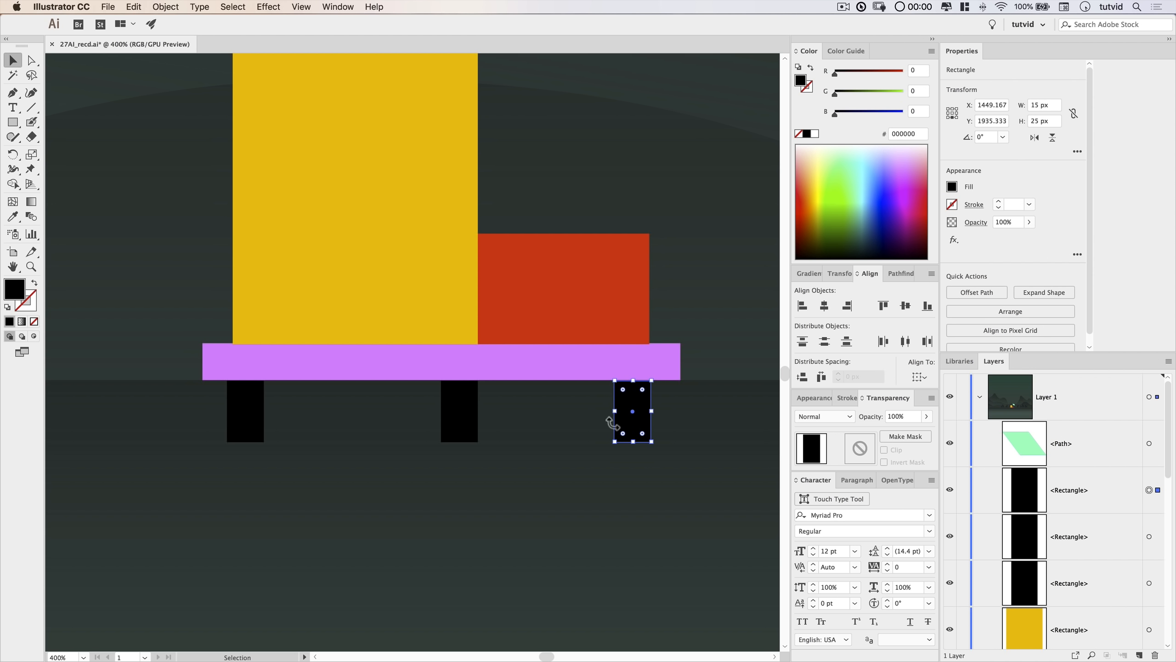
left_click(465, 412, "shift")
left_click(256, 414, "shift")
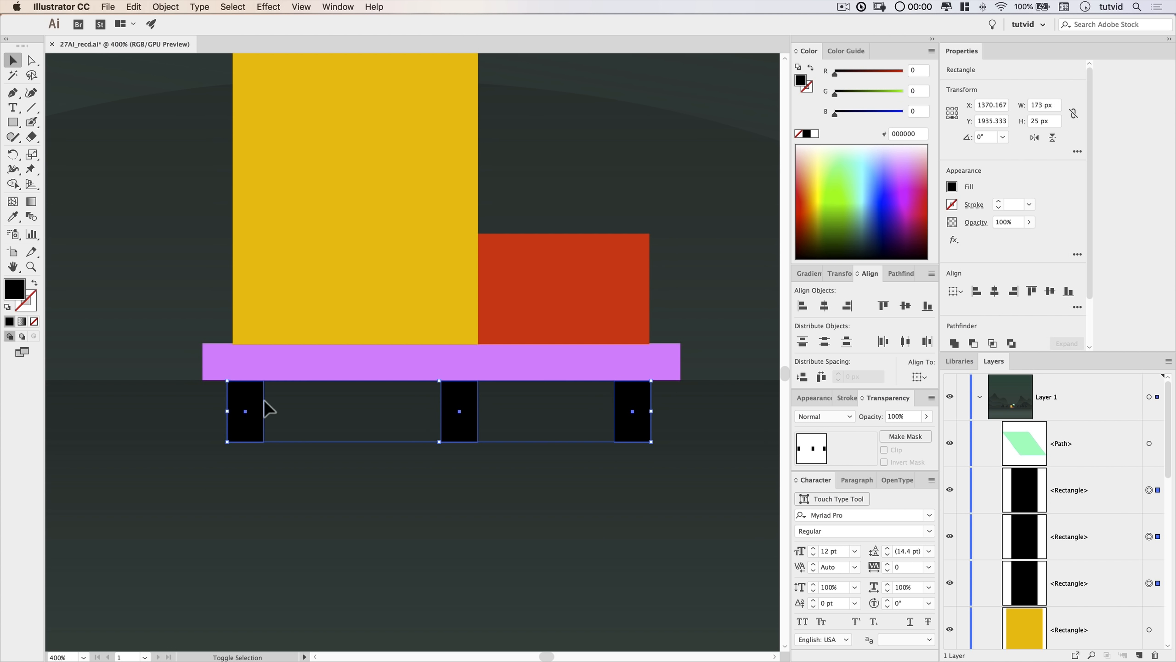
key("Up")
key("Up")
key("Up")
key("Up")
key("Up")
key("Up")
key("Up")
key("Up")
key("Up")
key("Up")
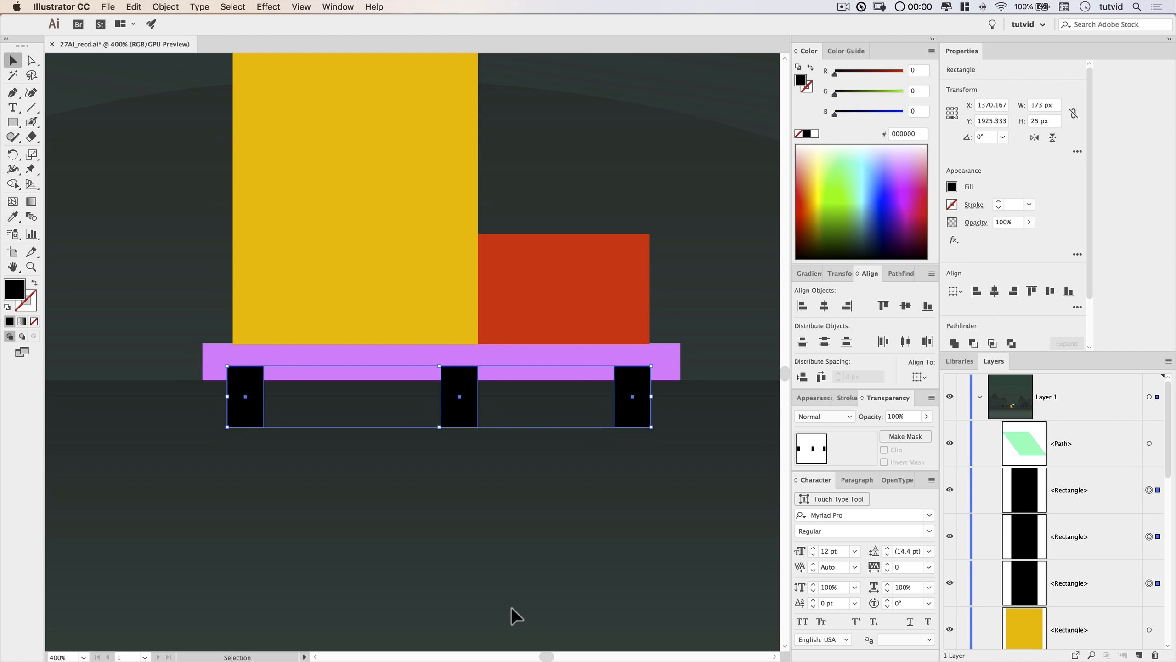
key("Down")
left_click(491, 542)
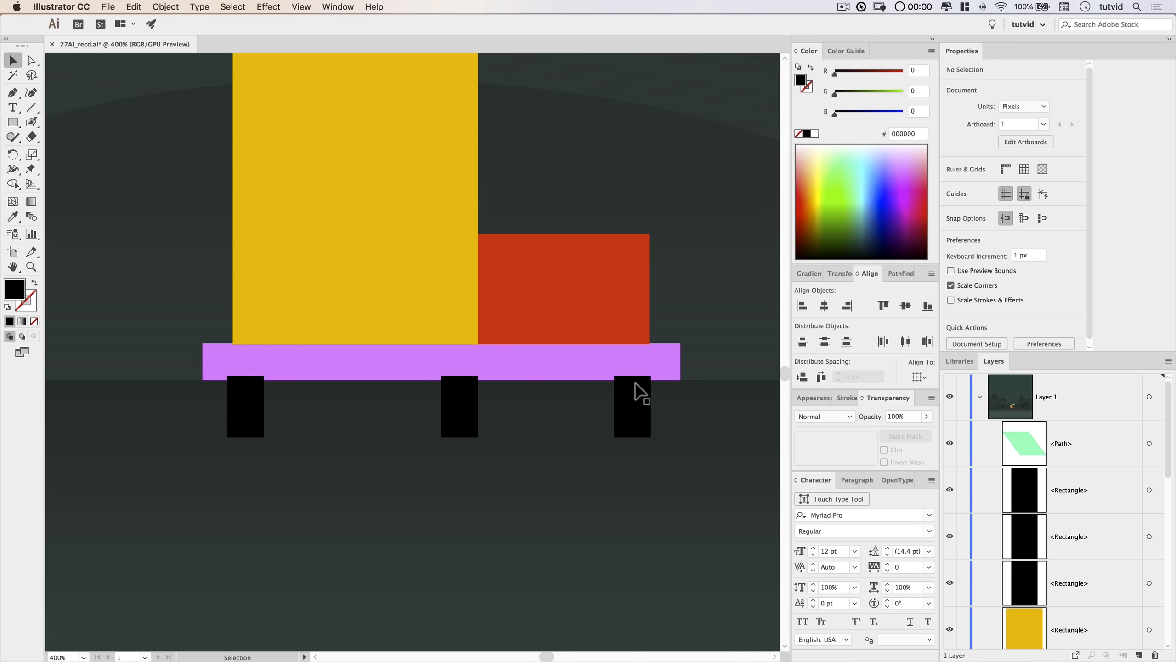
Move the green parallelogram onto the house so its lower right corner meets the red block's bottom right corner.
left_click_drag(558, 397, 567, 475)
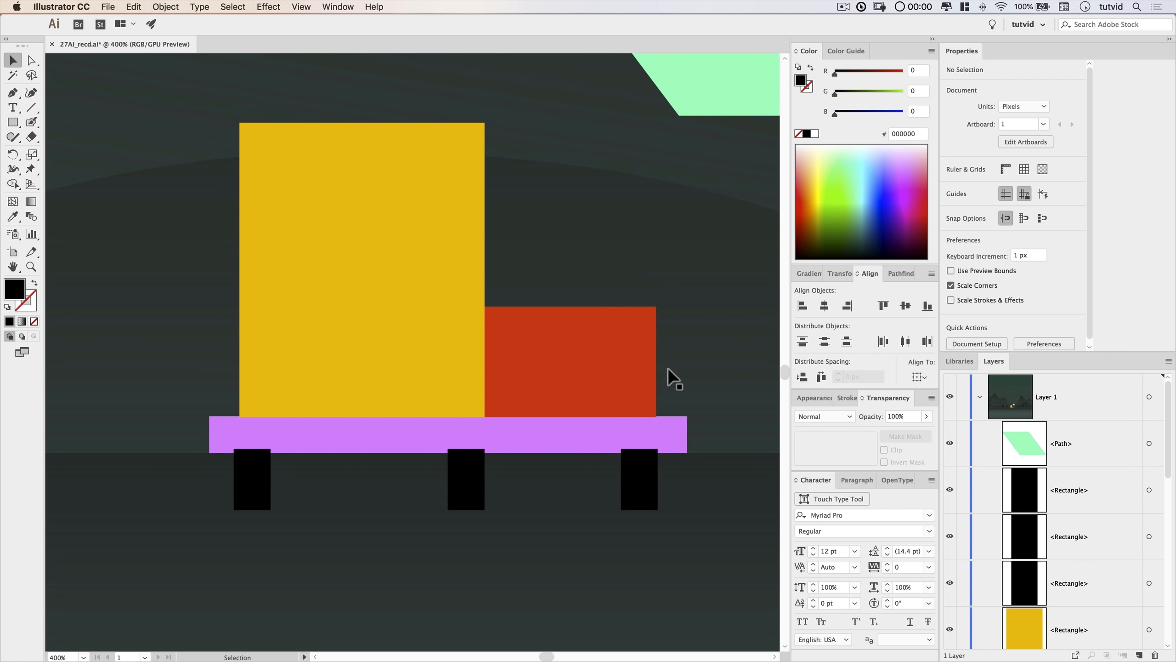
left_click_drag(700, 343, 608, 447)
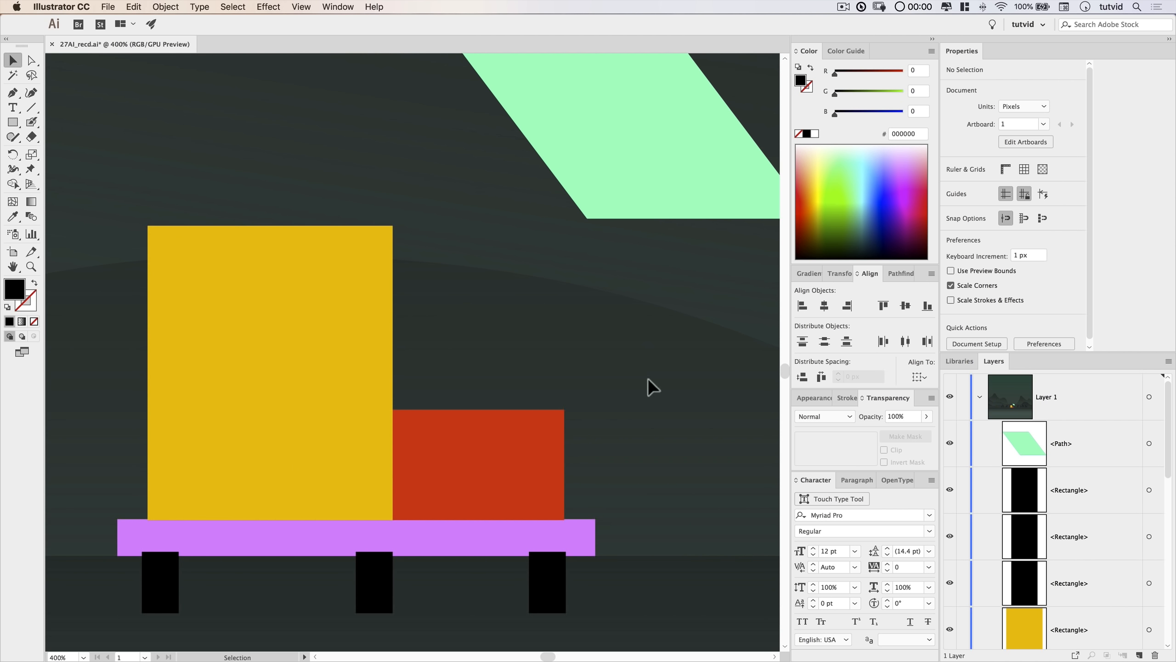
left_click(667, 216)
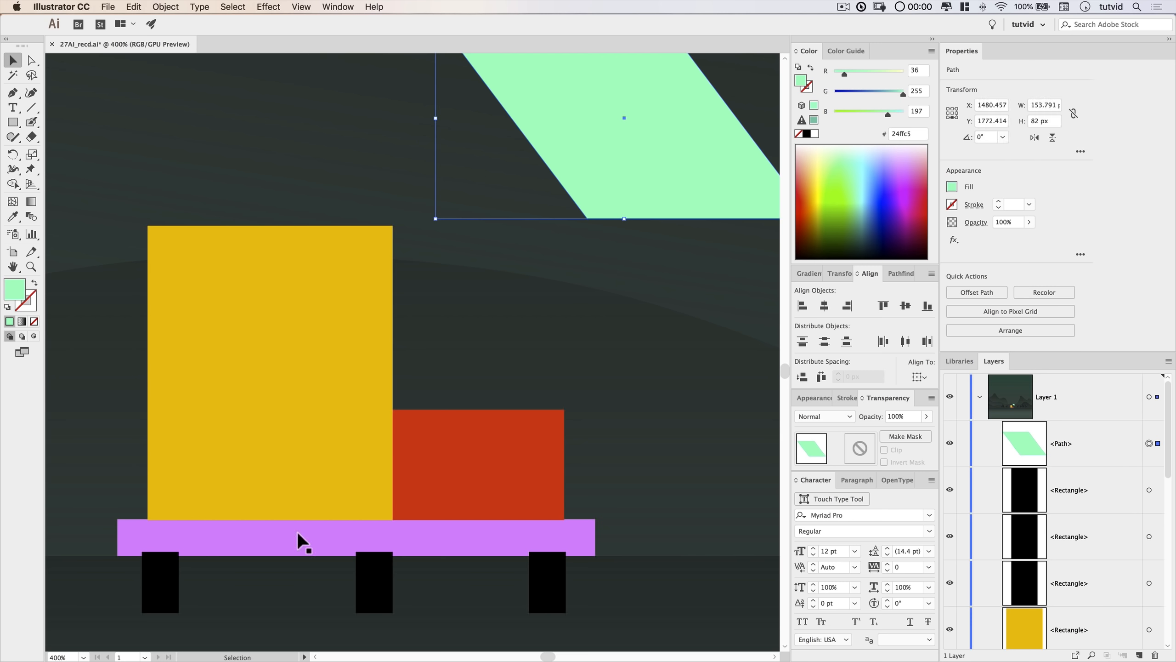
left_click_drag(713, 155, 496, 286)
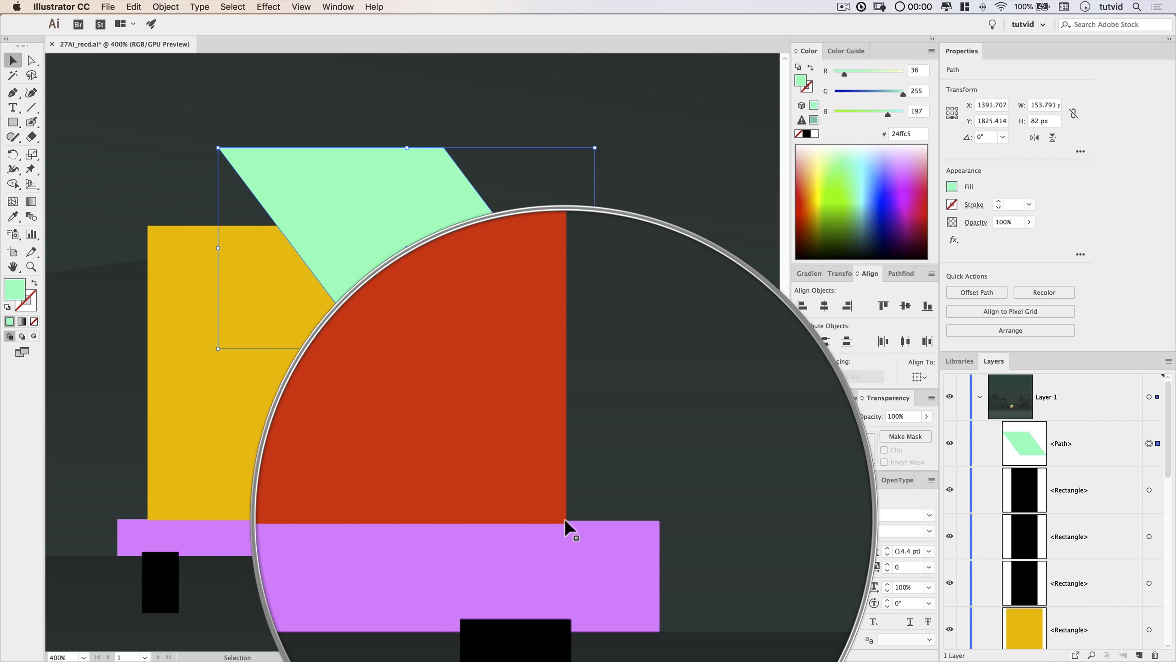
left_click_drag(508, 292, 476, 463)
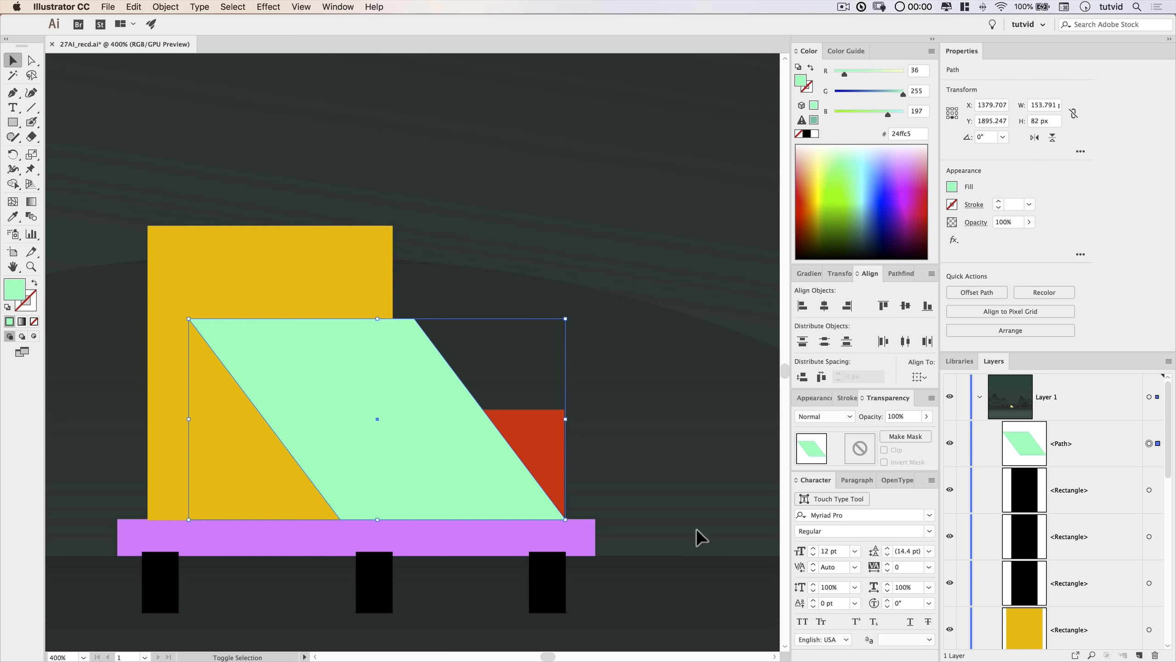
Nudge the green parallelogram up 32 px and right 30 px so it overhangs the red block, and deselect it.
key("shift+Up")
key("shift+Up")
key("shift+Up")
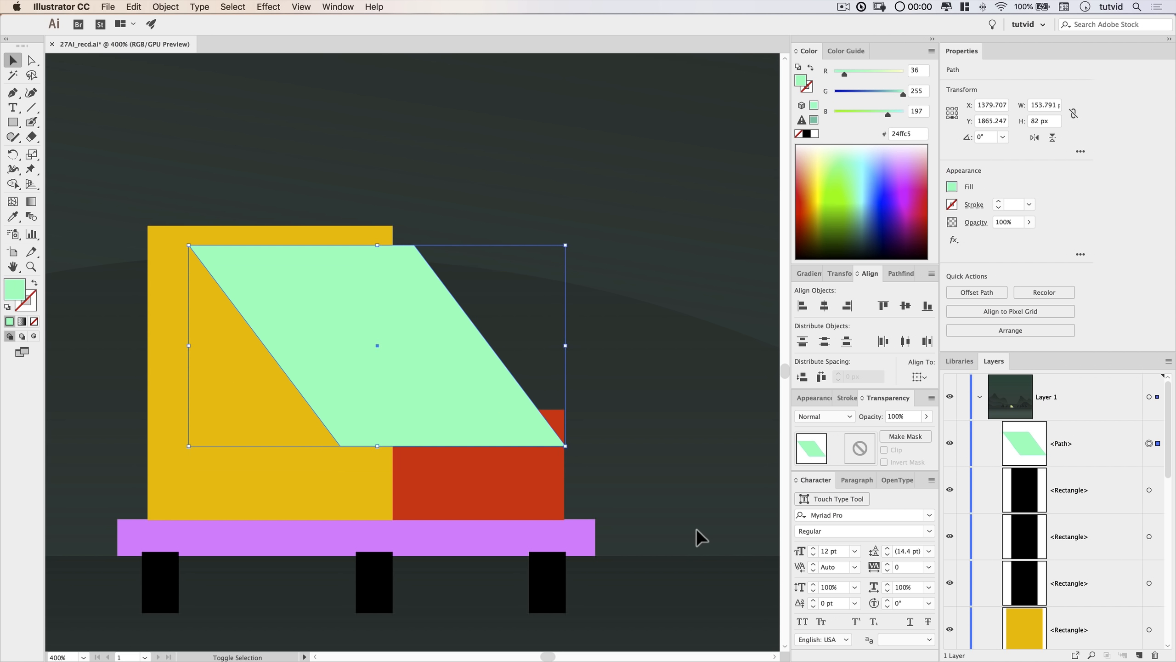
key("Up")
key("Up")
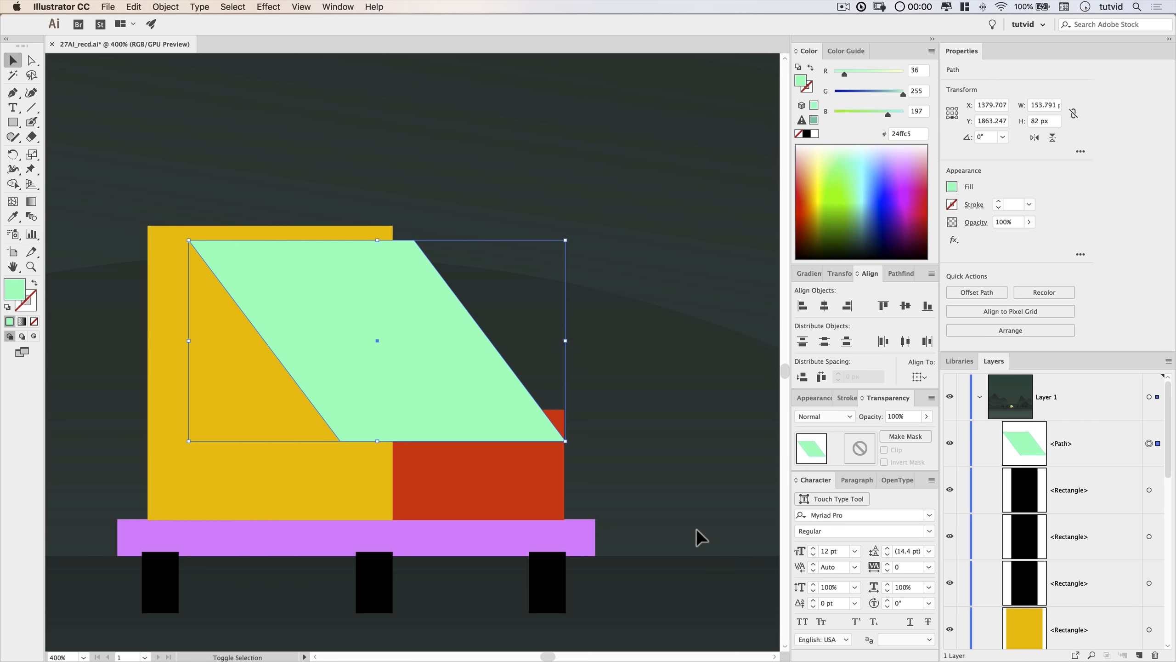
key("shift+Right")
key("shift+Right")
key("shift+Right")
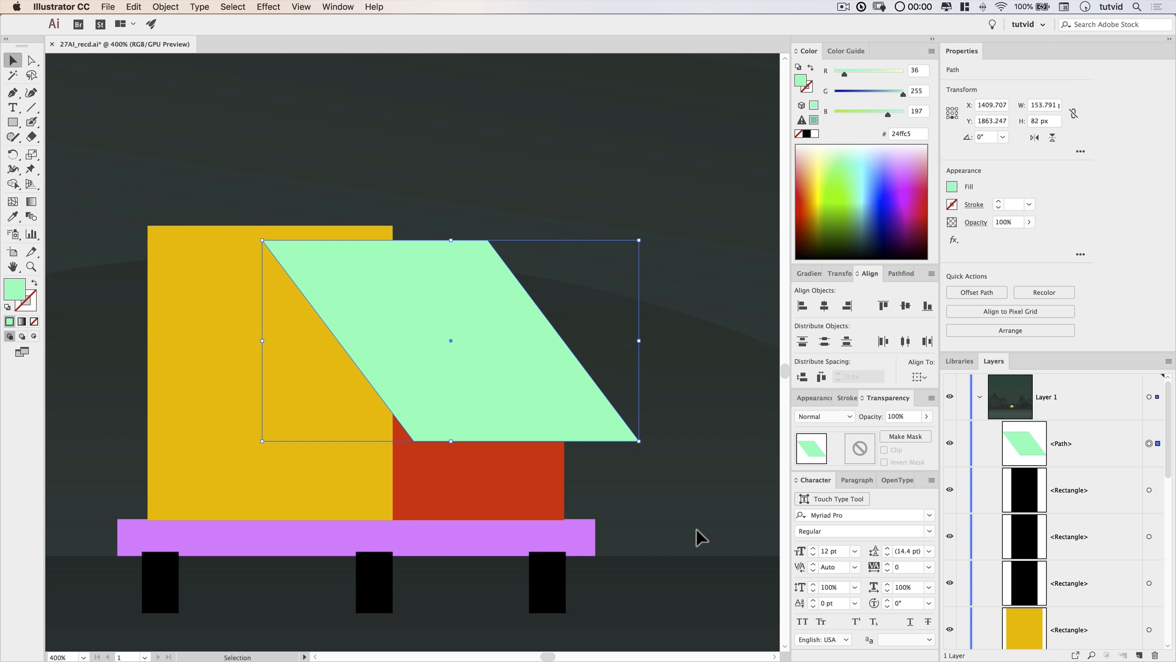
left_click(702, 494)
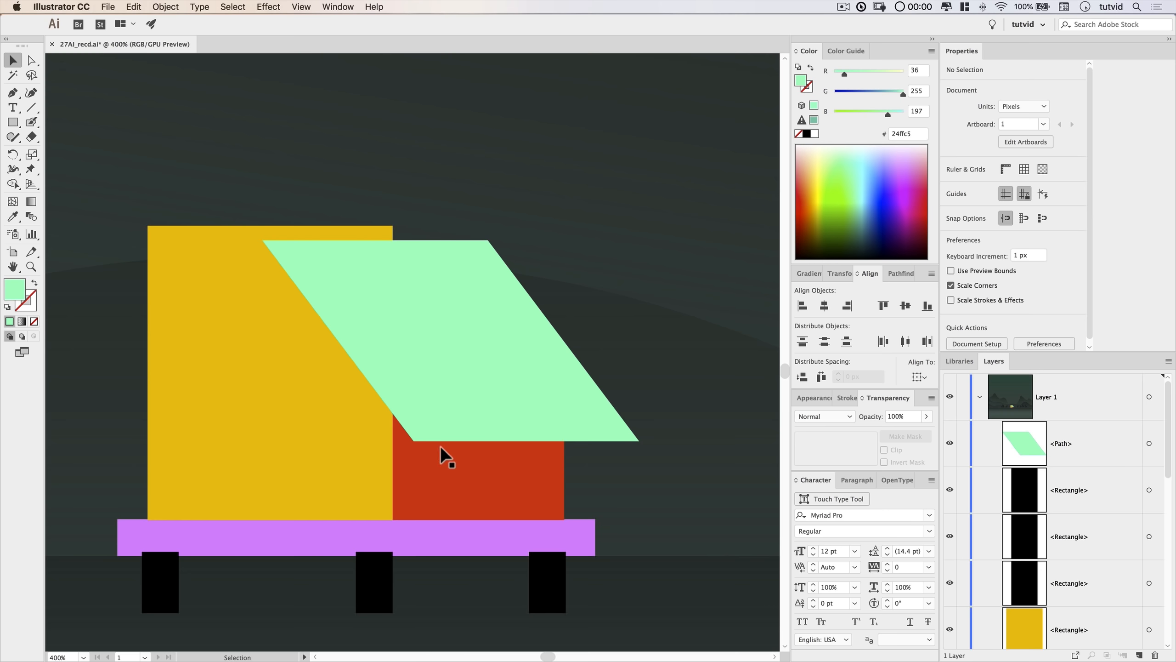
Set up a Transform effect on the green parallelogram with preview on, 1 copy and Reflect X enabled.
left_click_drag(425, 337, 565, 279)
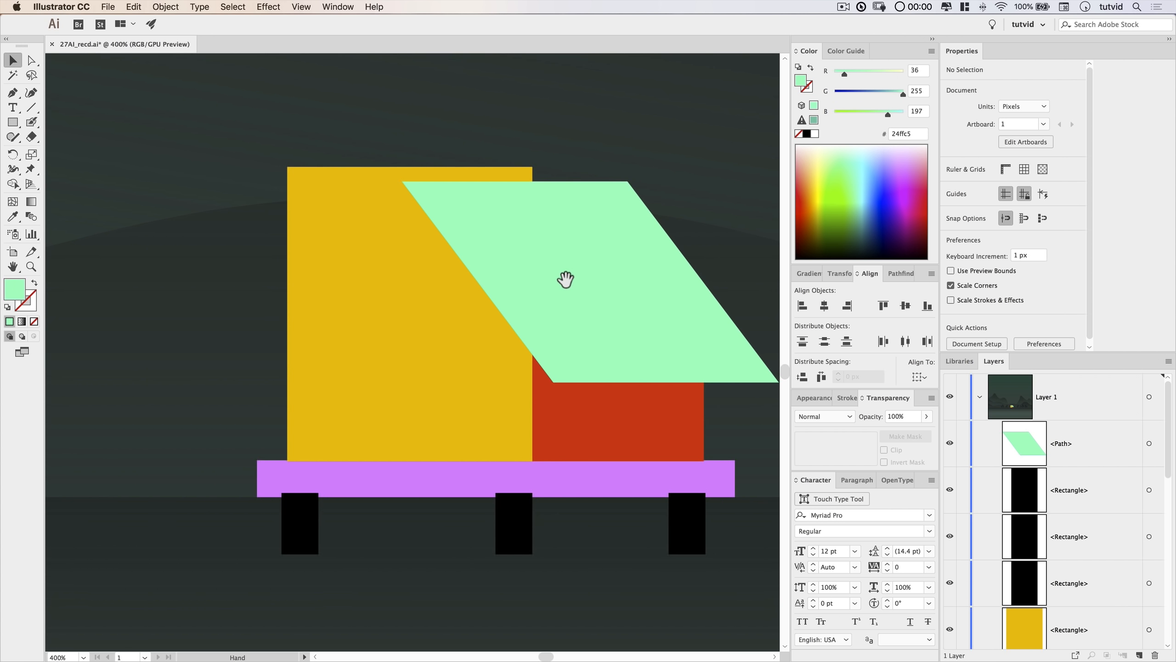
left_click(562, 278)
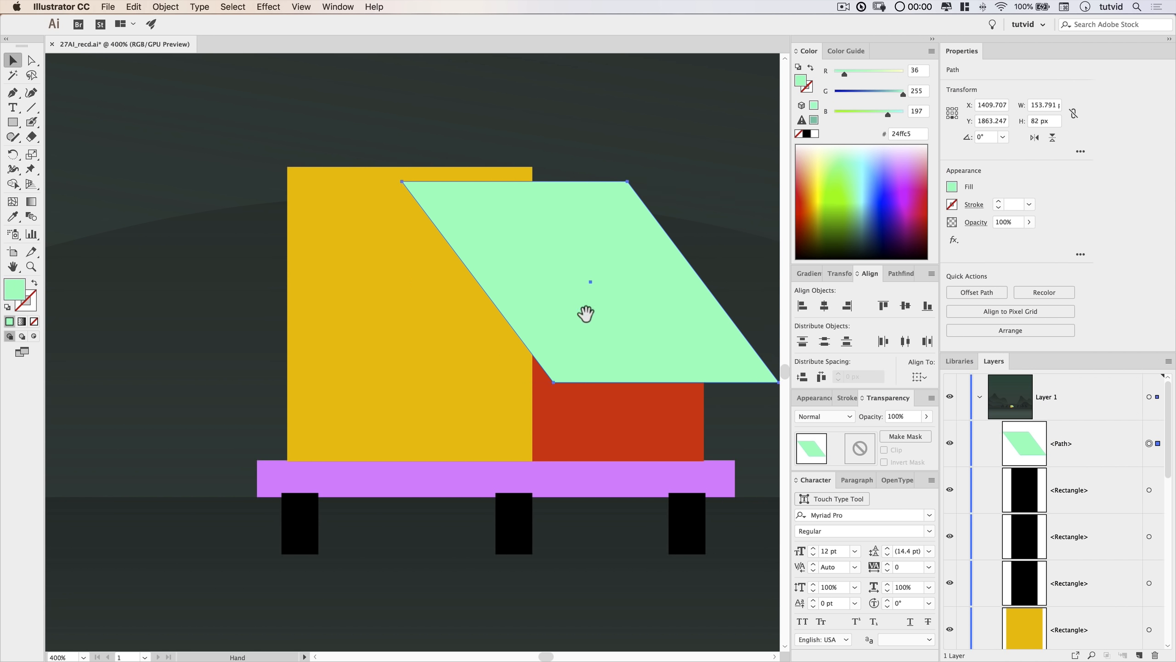
left_click_drag(585, 314, 565, 334)
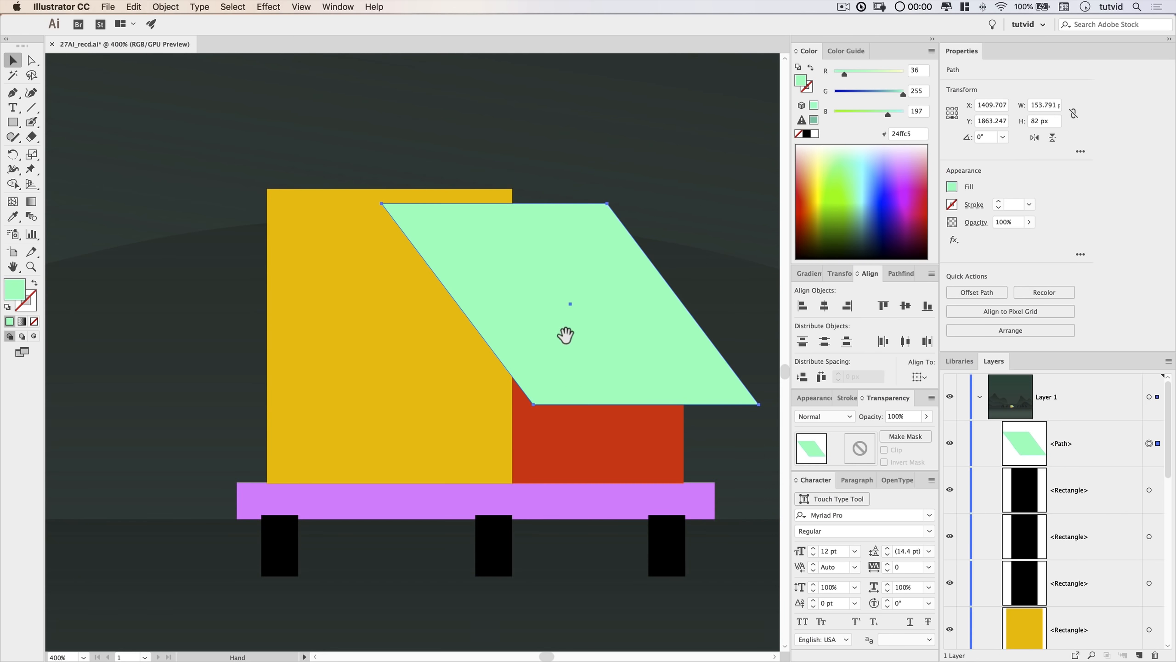
left_click(272, 5)
mouse_move(414, 113)
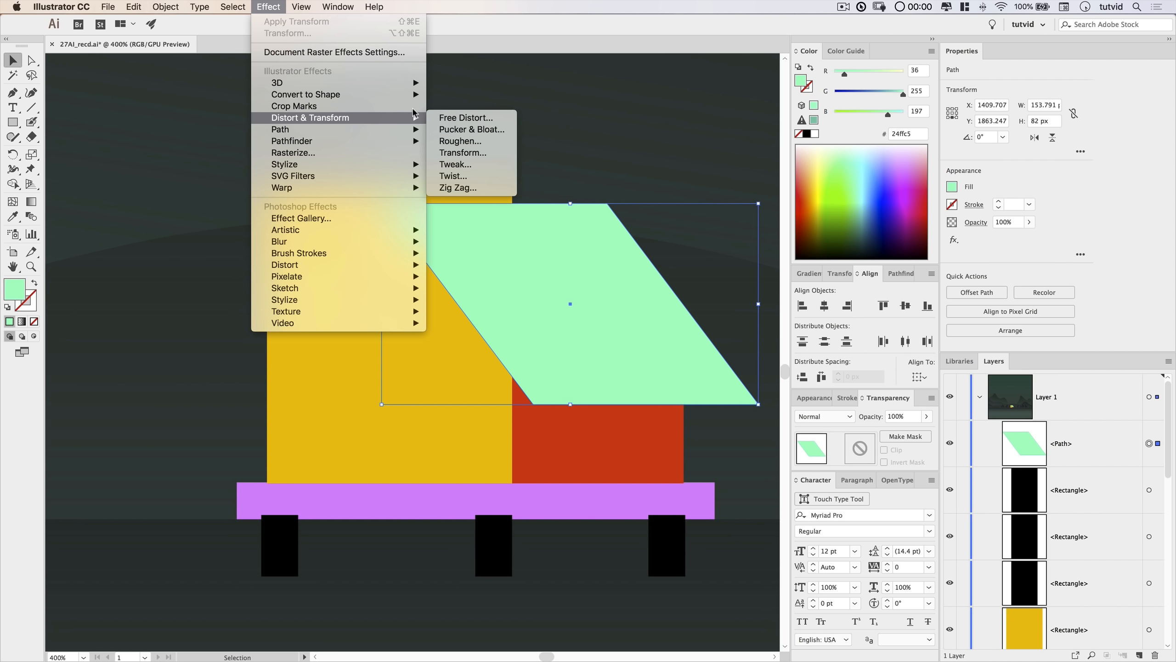
left_click(465, 152)
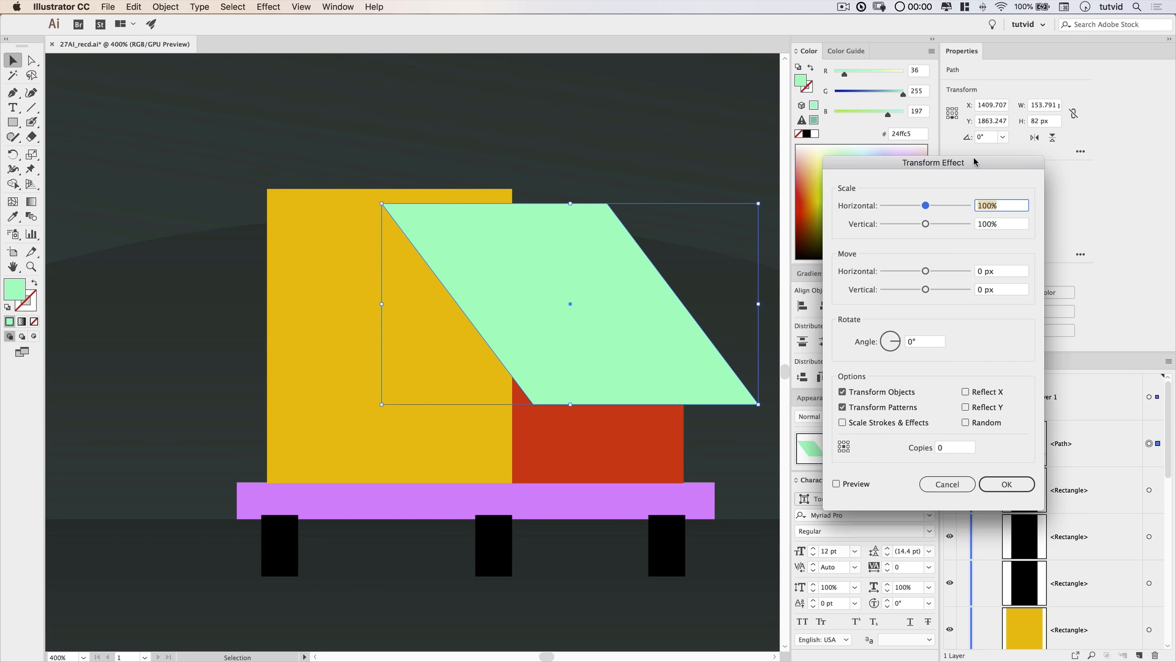
left_click(847, 487)
left_click(938, 450)
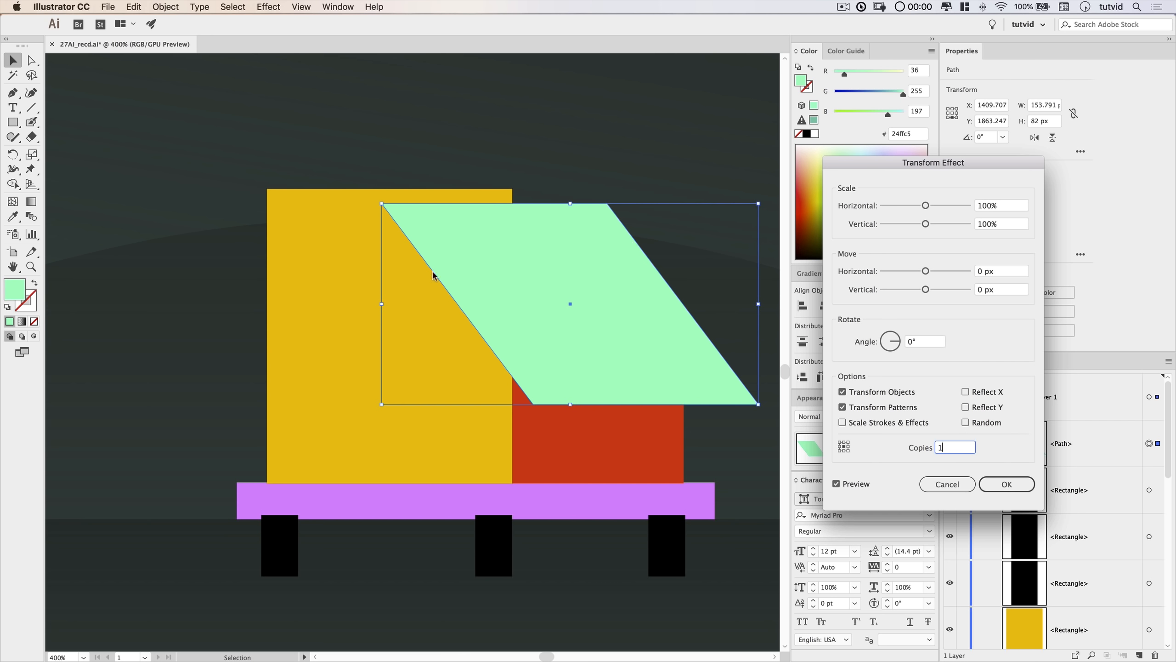
left_click(967, 392)
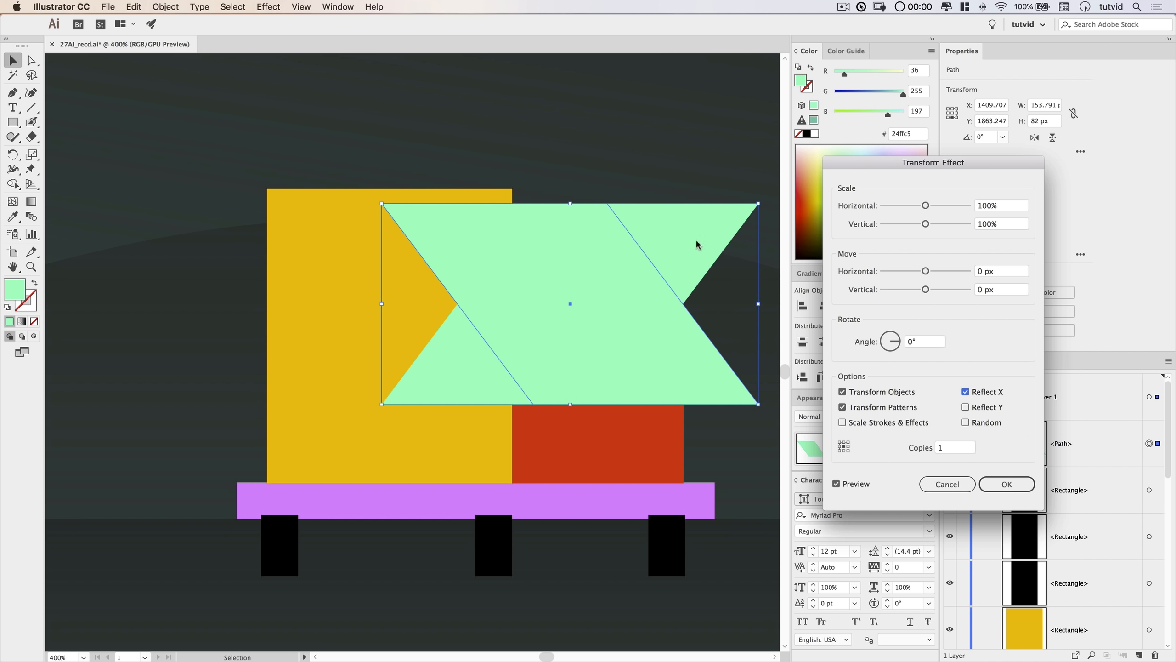
Set the effect's horizontal move to -153.791 px and apply it, placing the mirrored copy beside the original roof panel.
left_click(998, 271)
type("-153")
key("Tab")
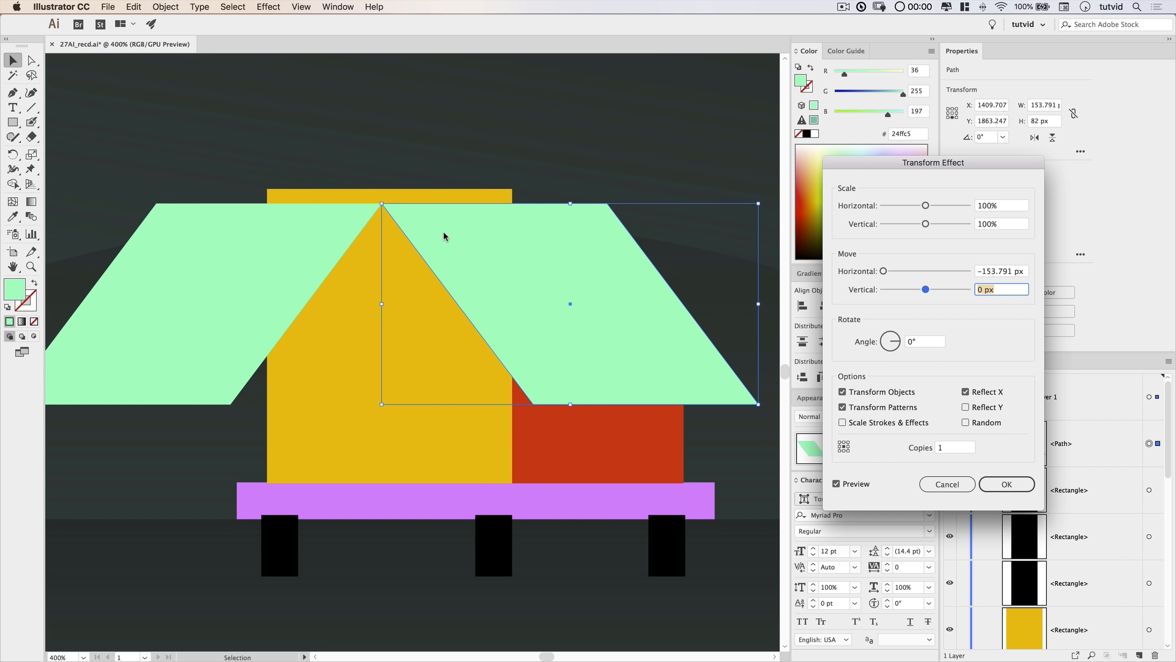
left_click(1013, 484)
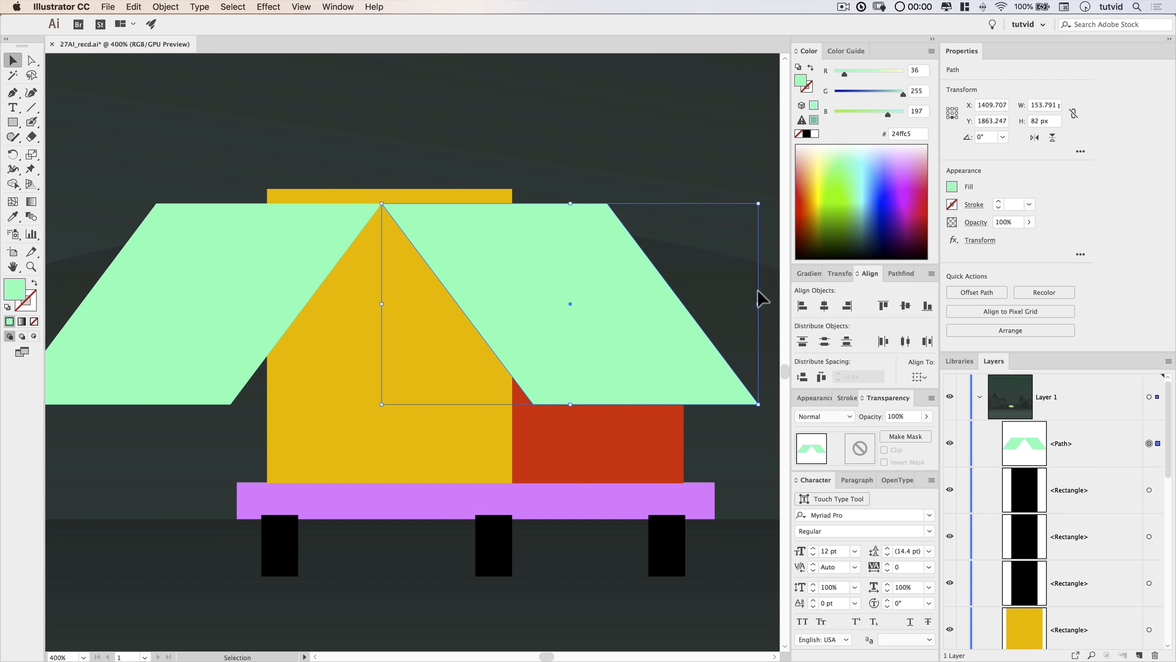
Expand the appearance of the green roof path and ungroup the result into two separate panels.
left_click(950, 443)
left_click(950, 443)
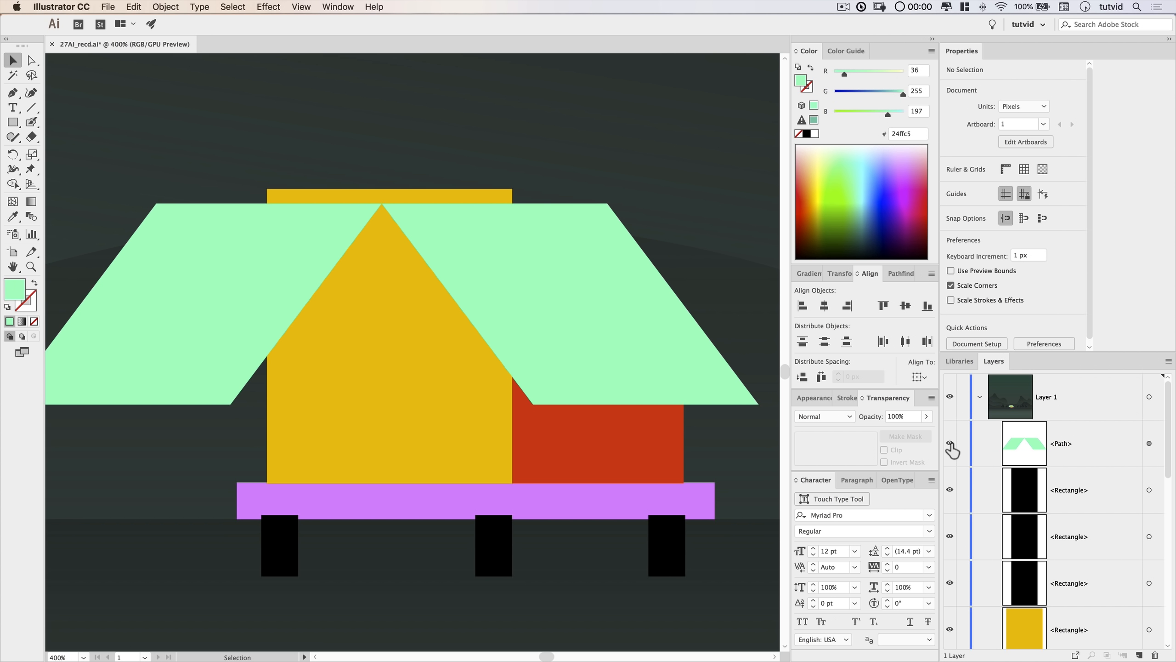
left_click(1149, 443)
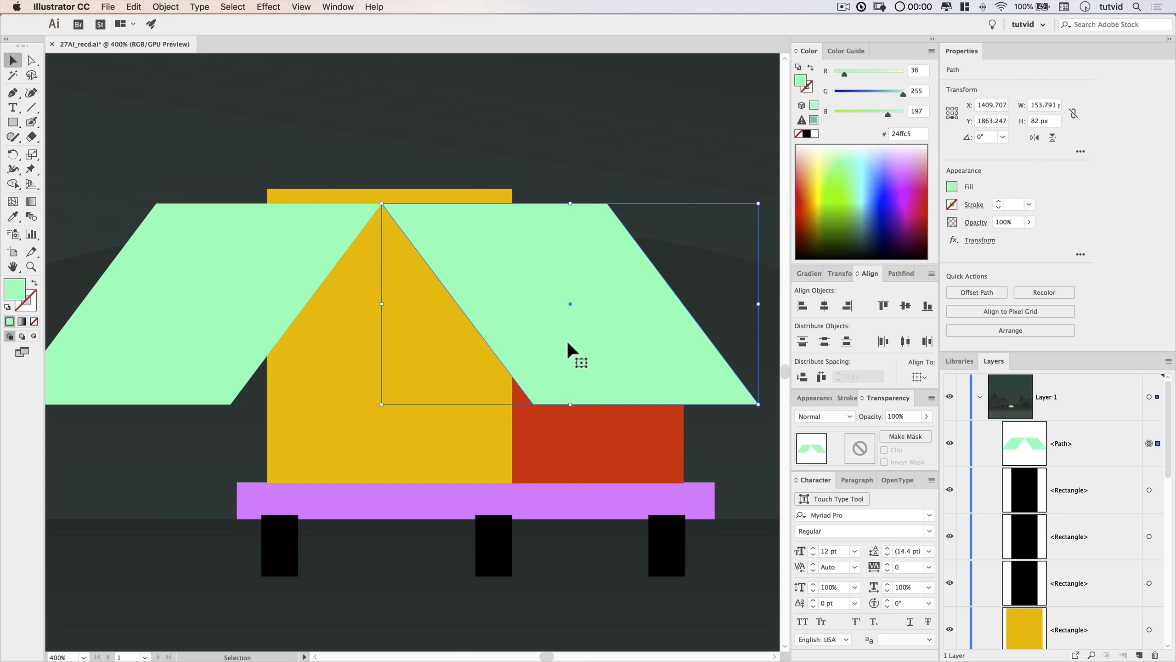
left_click(166, 6)
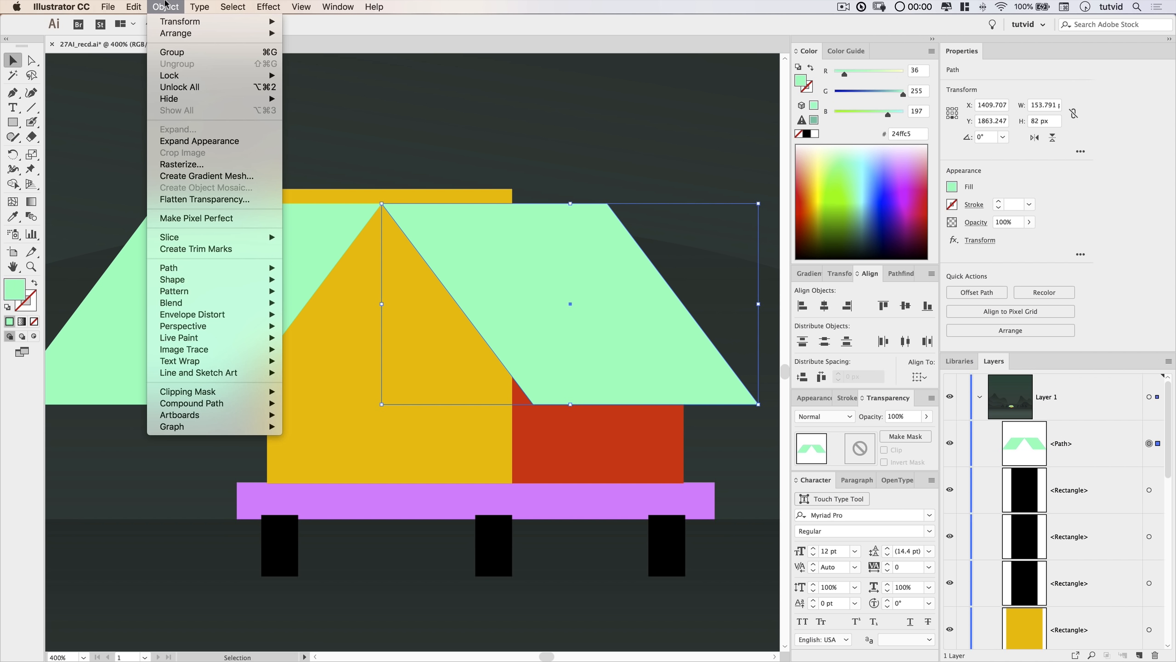
left_click(201, 141)
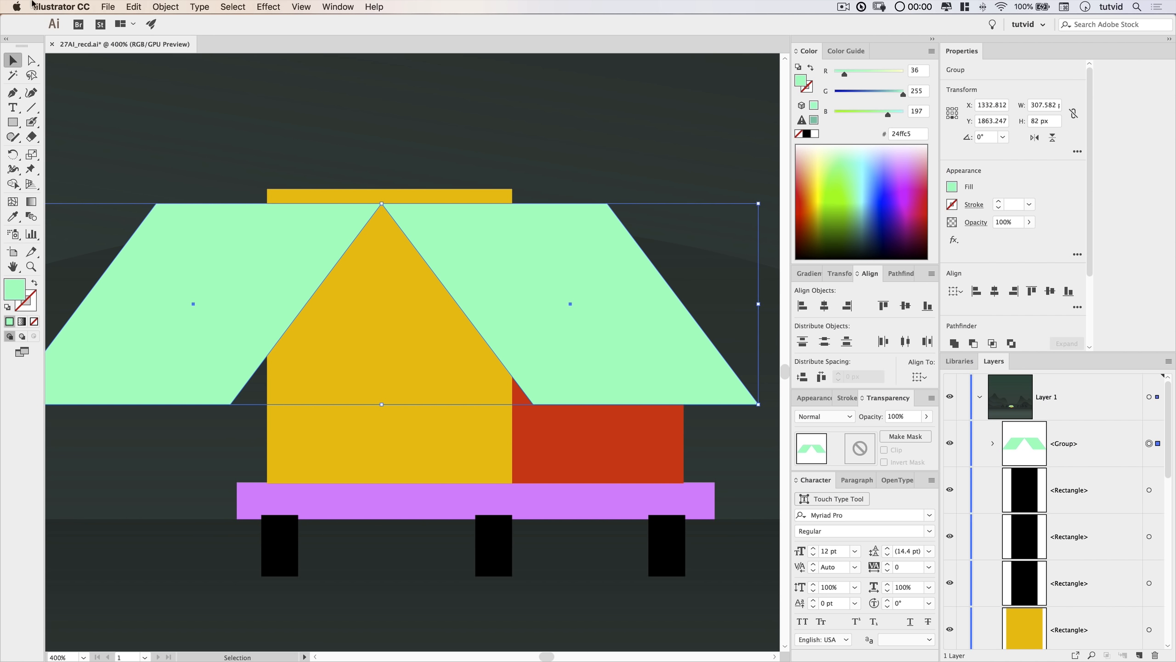
left_click(165, 8)
left_click(180, 64)
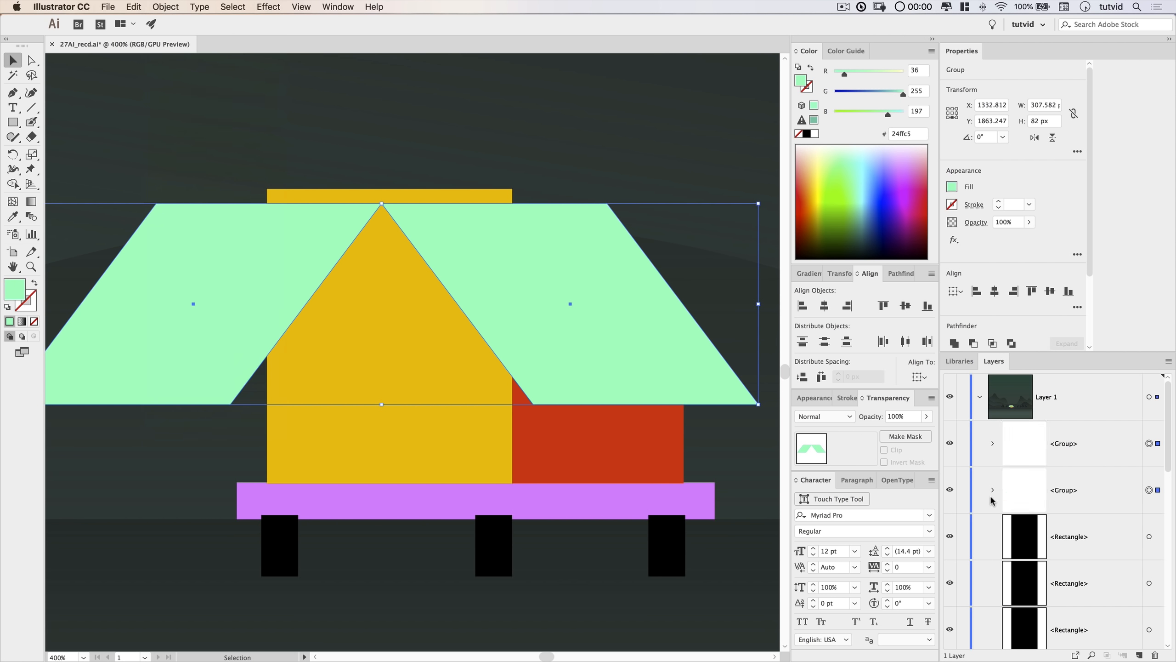
Move the left roof panel above the right one in the stacking order and fill it with magenta e100bc.
left_click(1081, 485)
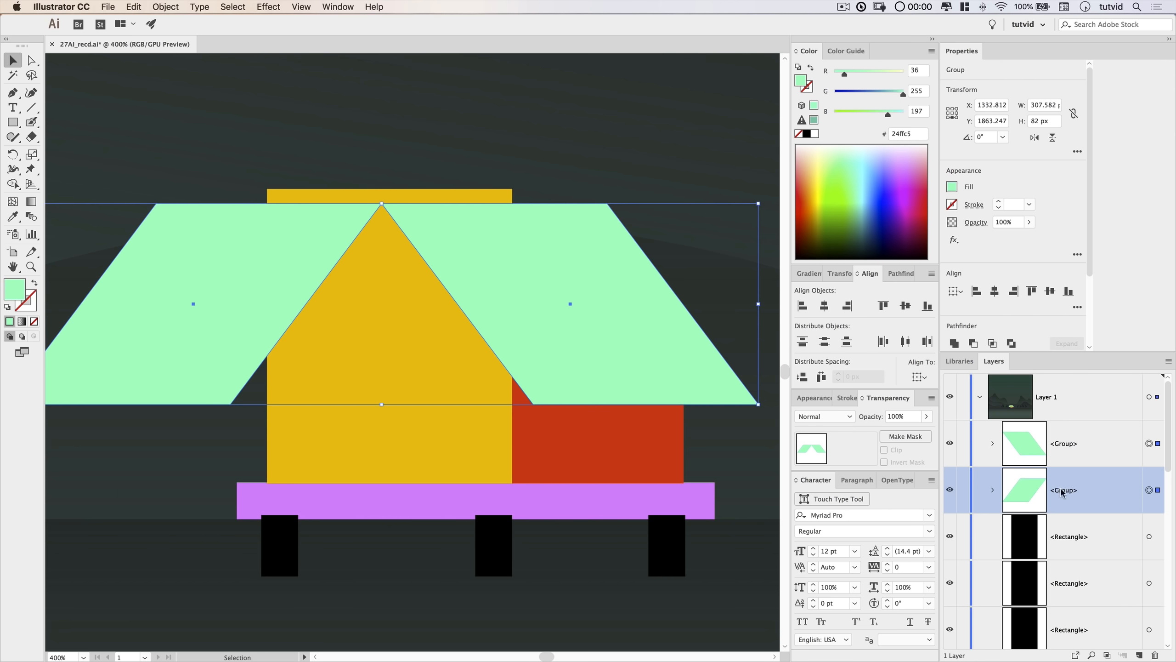
left_click_drag(1084, 506, 1078, 429)
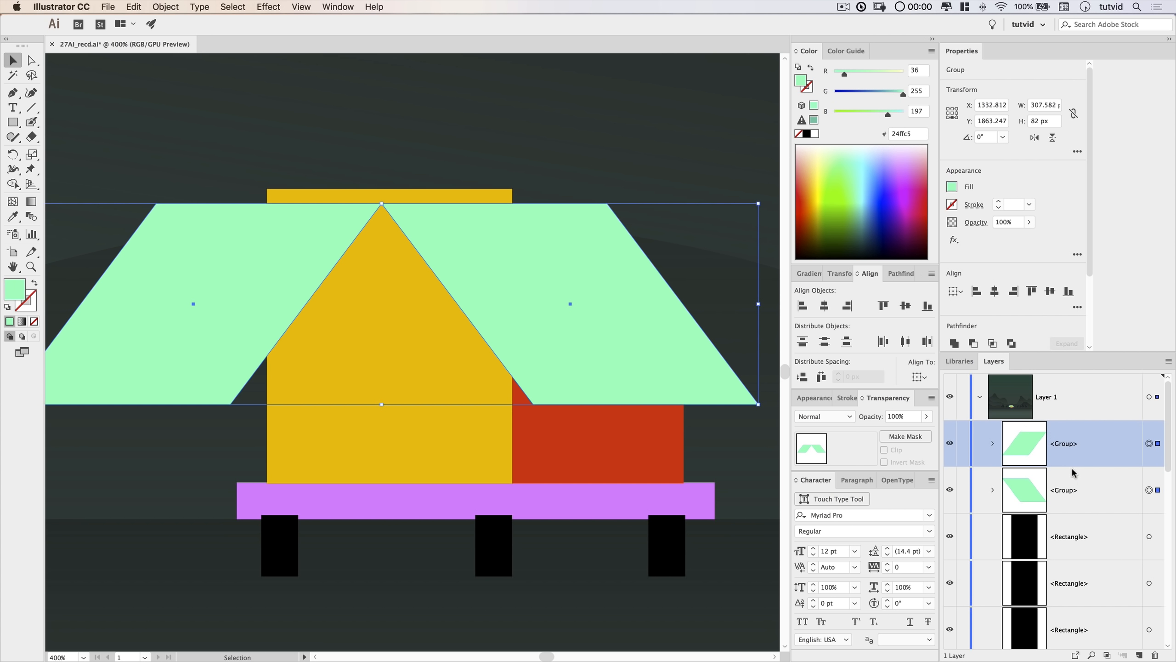
left_click(492, 154)
left_click(246, 233)
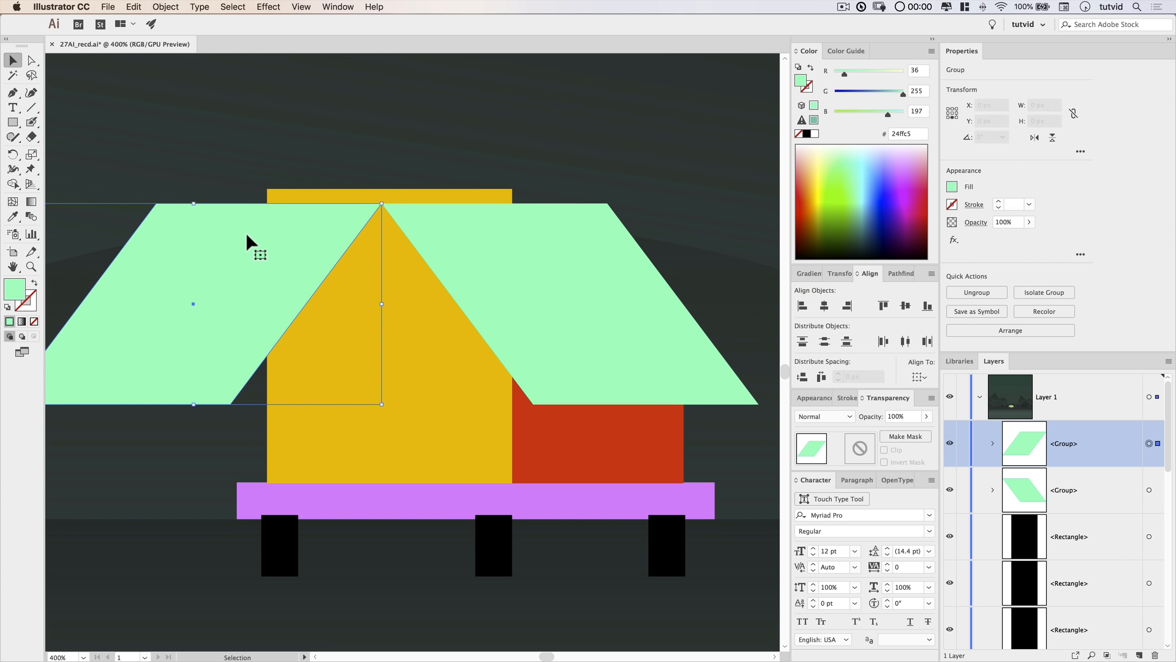
left_click(903, 185)
left_click(920, 181)
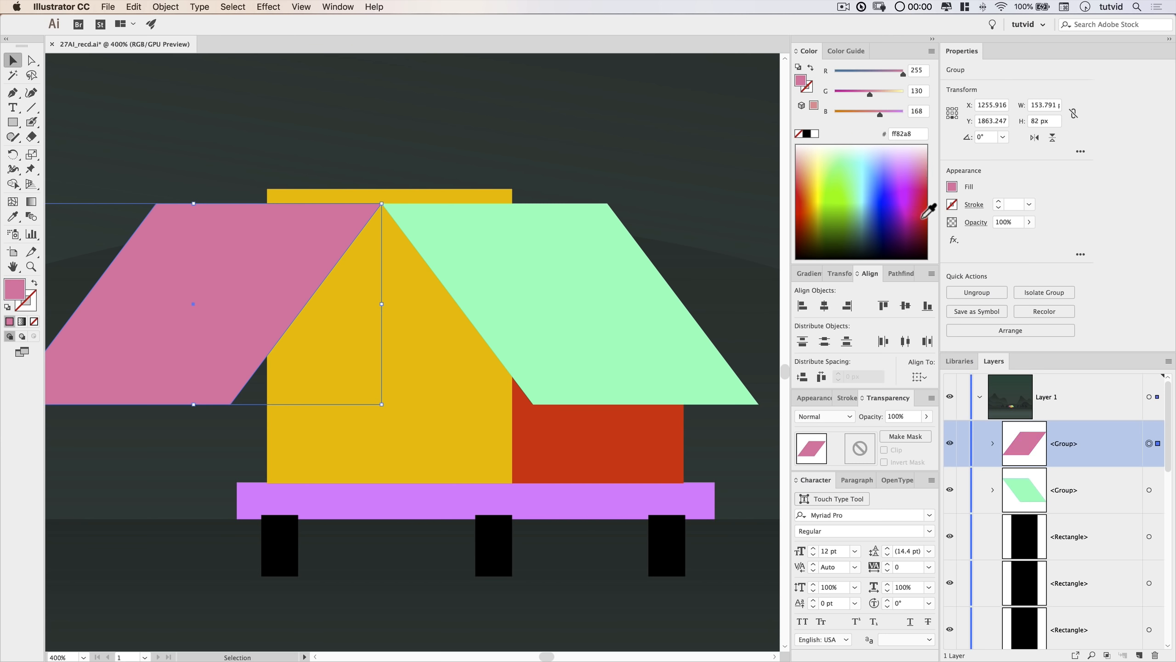
left_click_drag(922, 204, 913, 202)
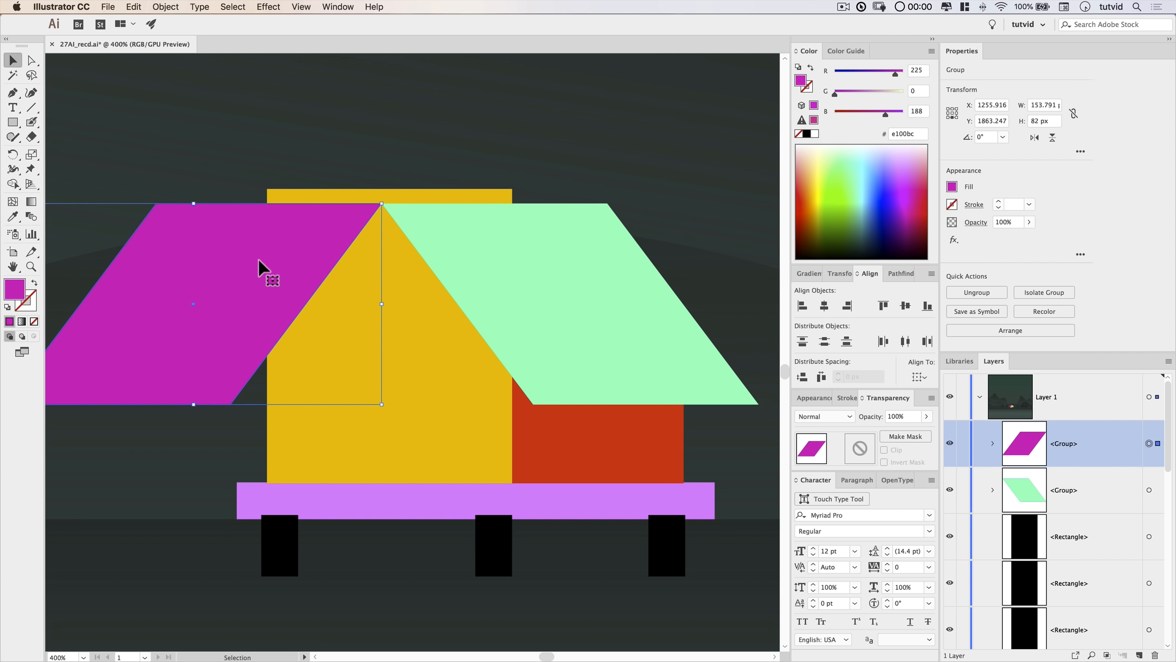
Copy the magenta left roof panel and paste the duplicate directly in front of it.
left_click(133, 6)
left_click(143, 63)
left_click(134, 7)
left_click(161, 87)
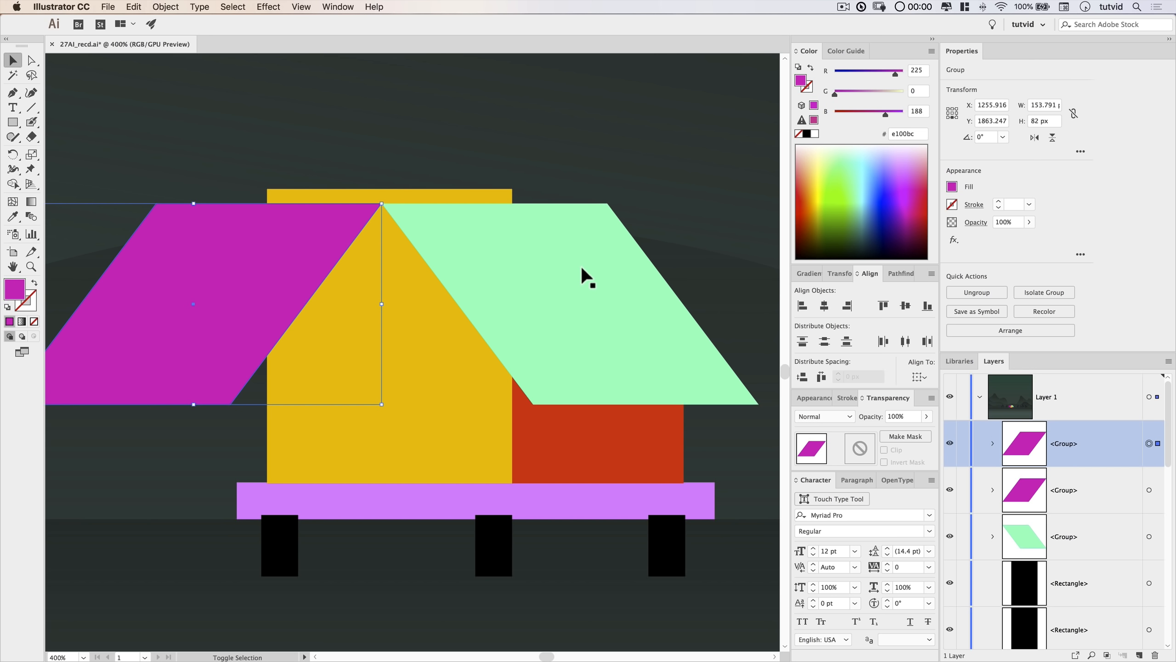
Shift the front copy of the magenta roof panel 10 px to the right and fill it with pink e177bc.
key("shift+Right")
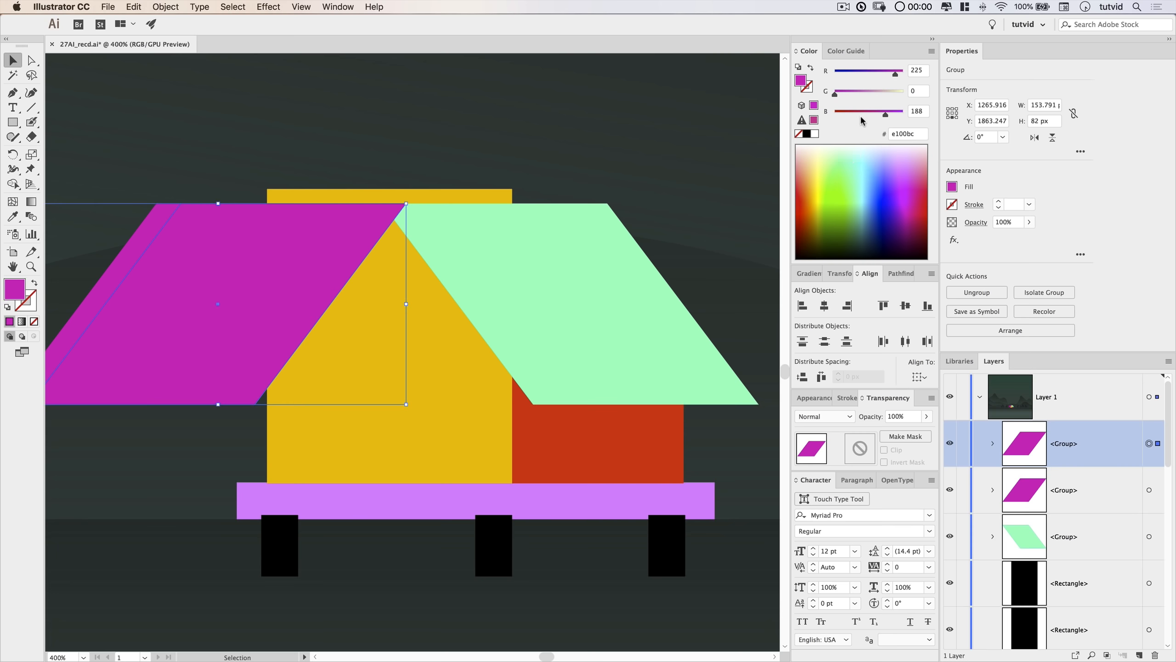
left_click(867, 92)
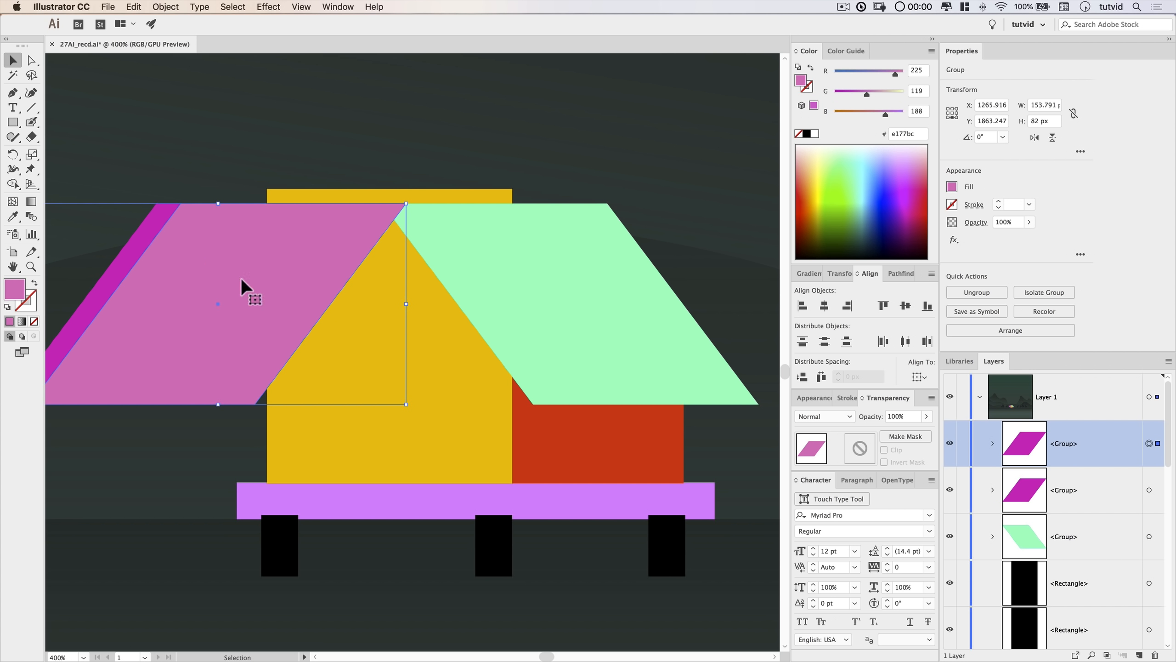
left_click(159, 144)
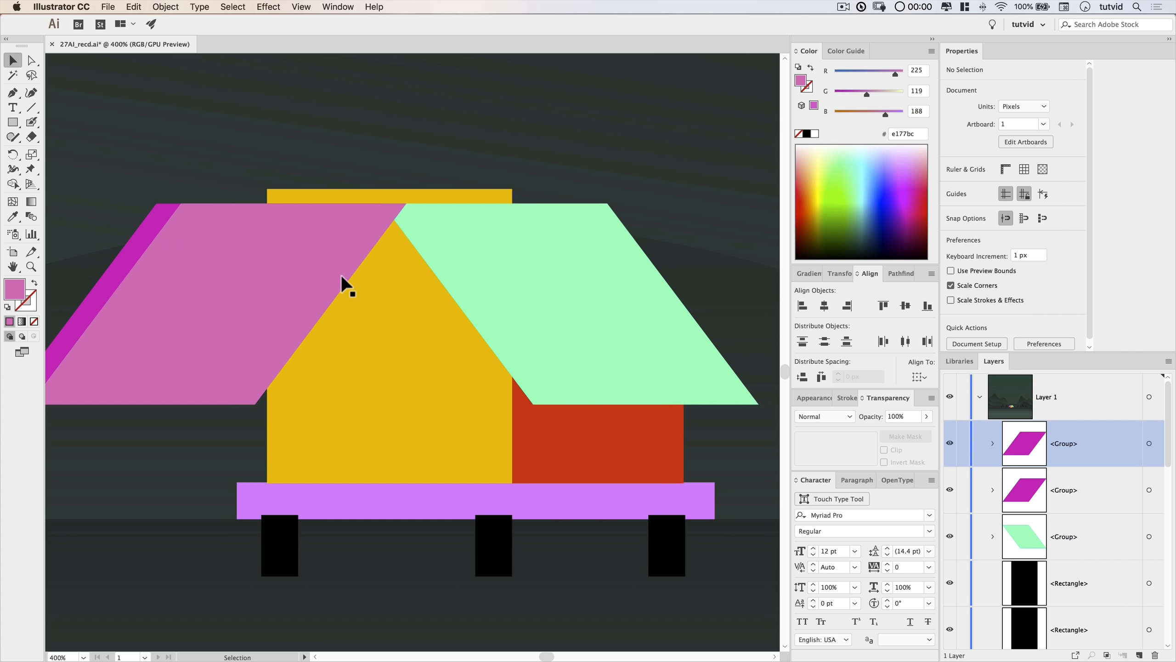
Create a 9 × 30 px rectangle above the green roof panel as the chimney's narrow side.
left_click(13, 123)
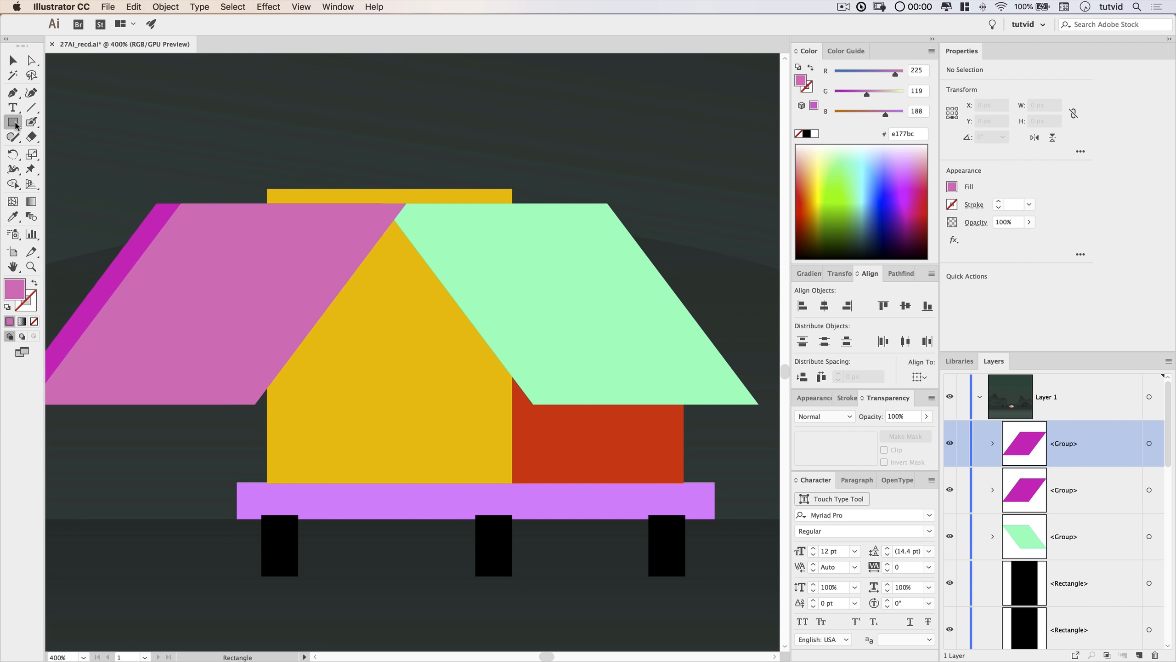
left_click(498, 151)
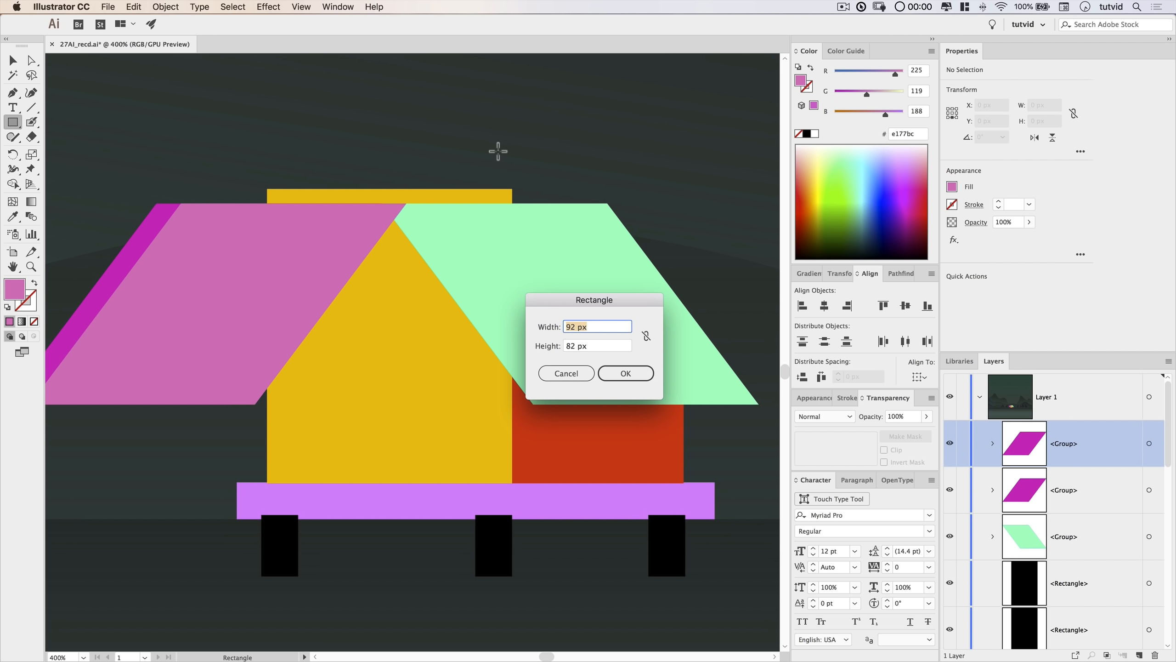
type("9")
key("Tab")
type("30")
key("Return")
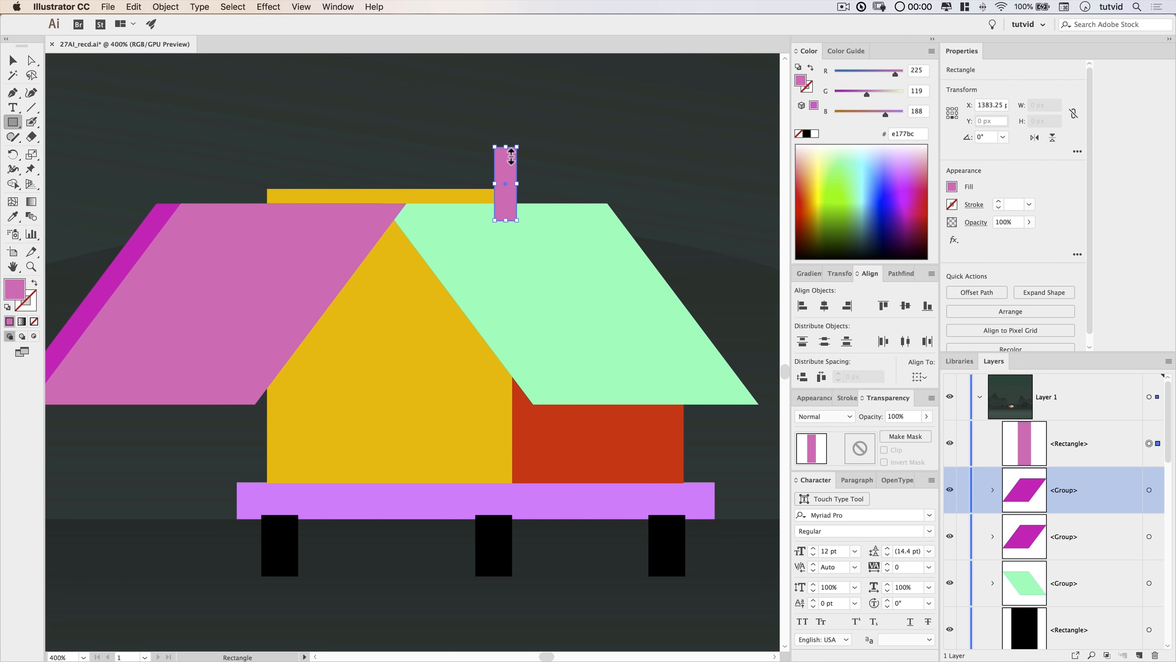
Position the narrow chimney rectangle across the green roof panel's upper edge, at about X 1393 px, Y 1786 px.
key("v")
left_click_drag(504, 159, 542, 153)
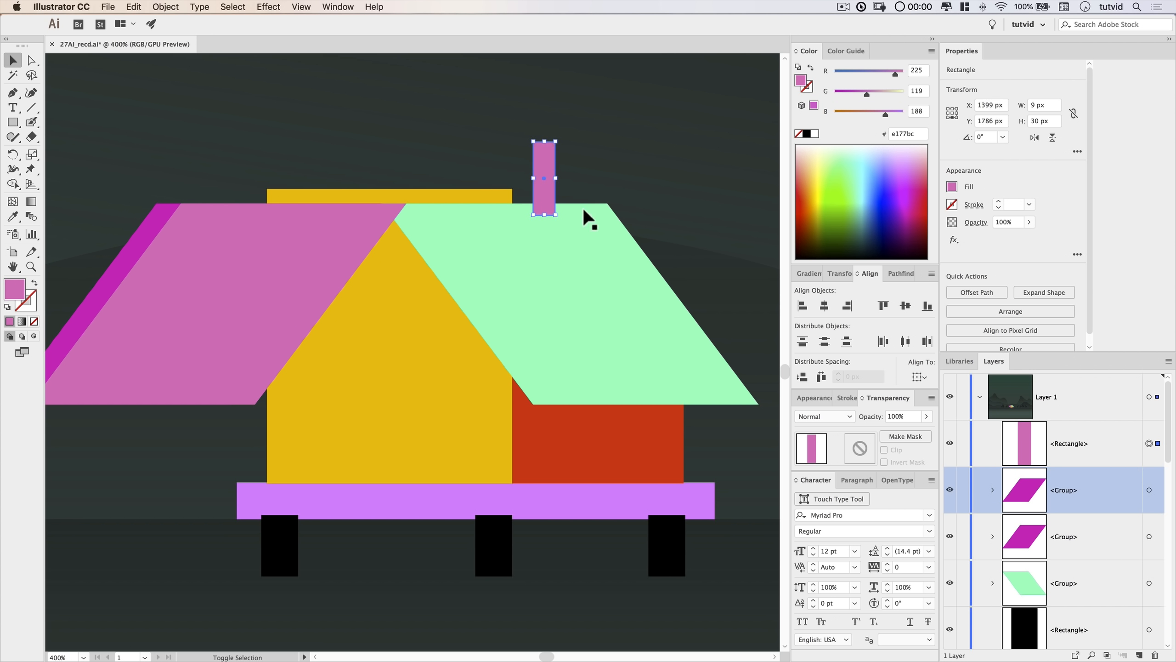
key("shift+Left")
key("Right")
key("Right")
key("Right")
key("Right")
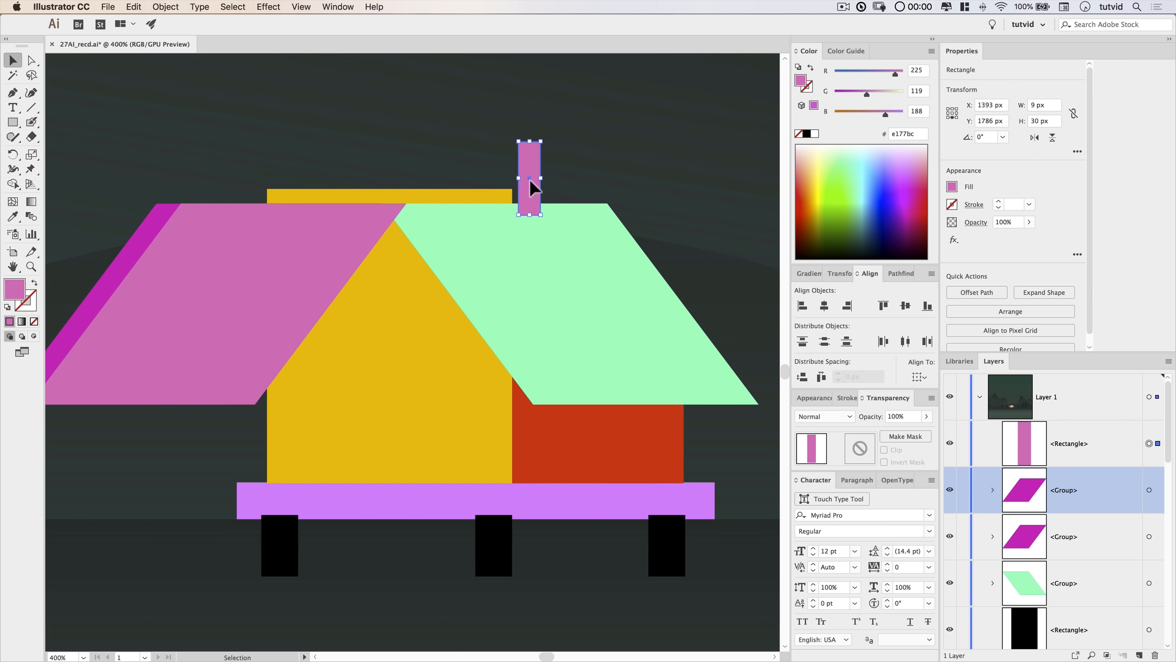
Create a 12 × 30 px rectangle and place it against the right side of the narrow chimney rectangle, overlapping it slightly.
left_click(16, 127)
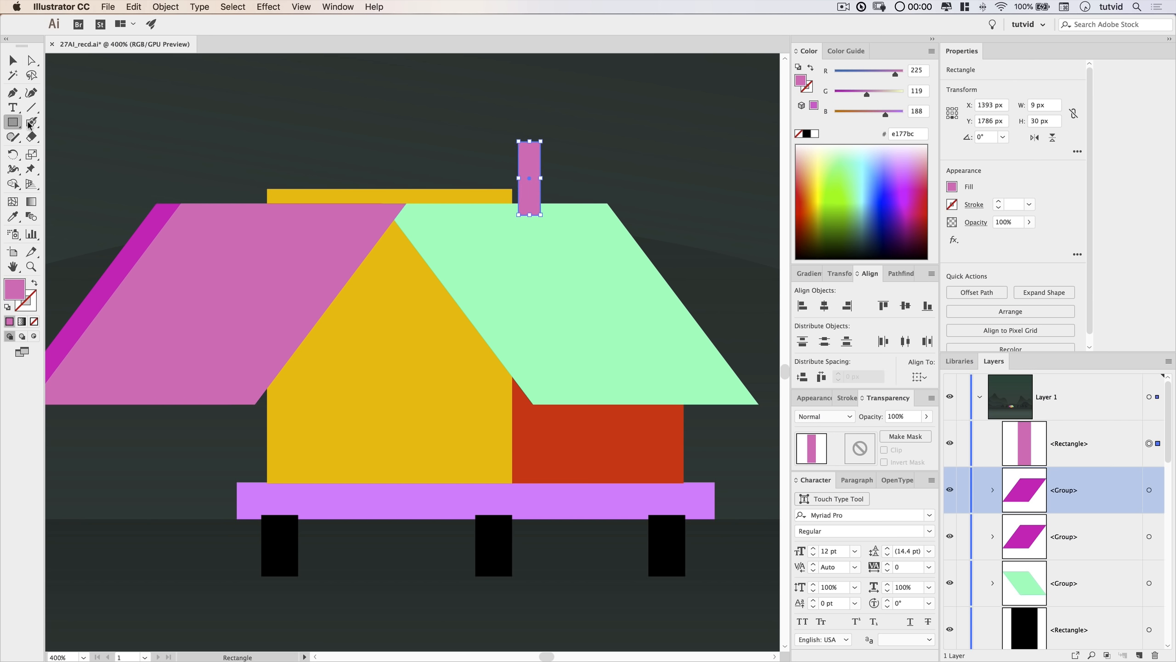
left_click(457, 151)
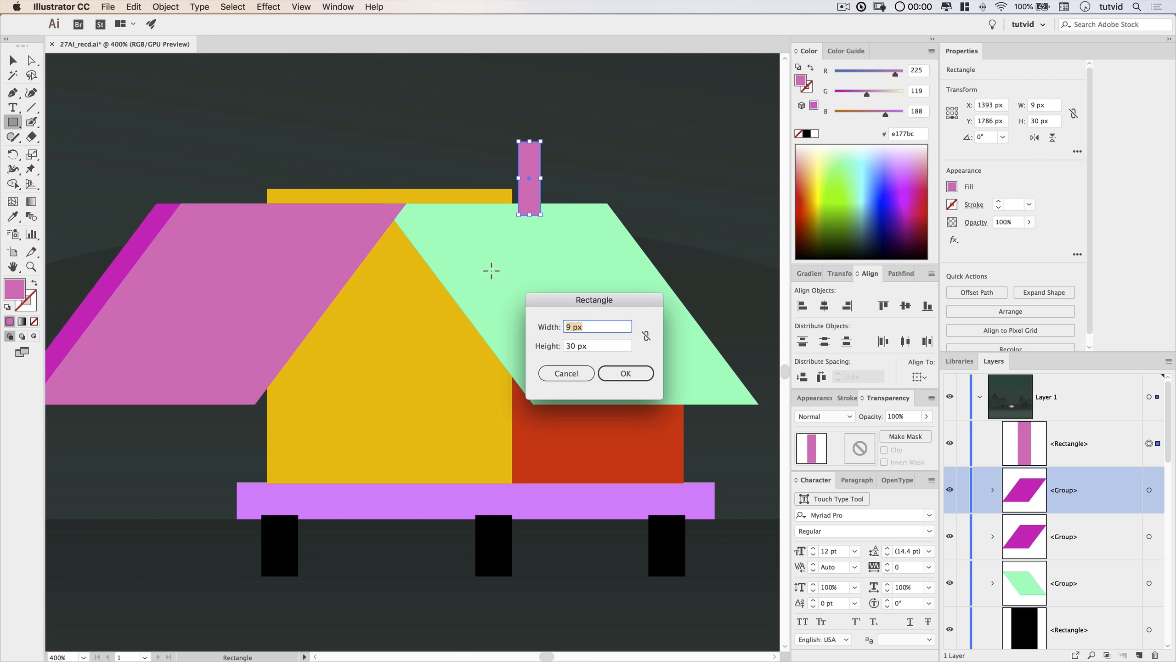
type("12")
key("Tab")
type("3")
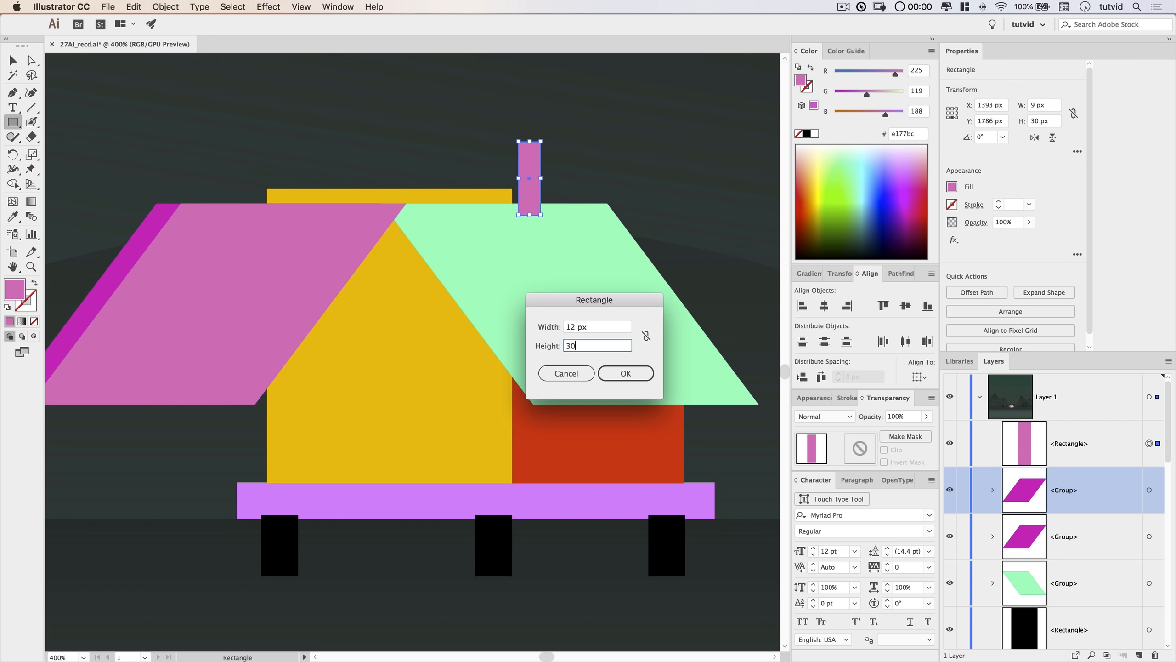
key("Return")
key("v")
left_click_drag(475, 171, 555, 161)
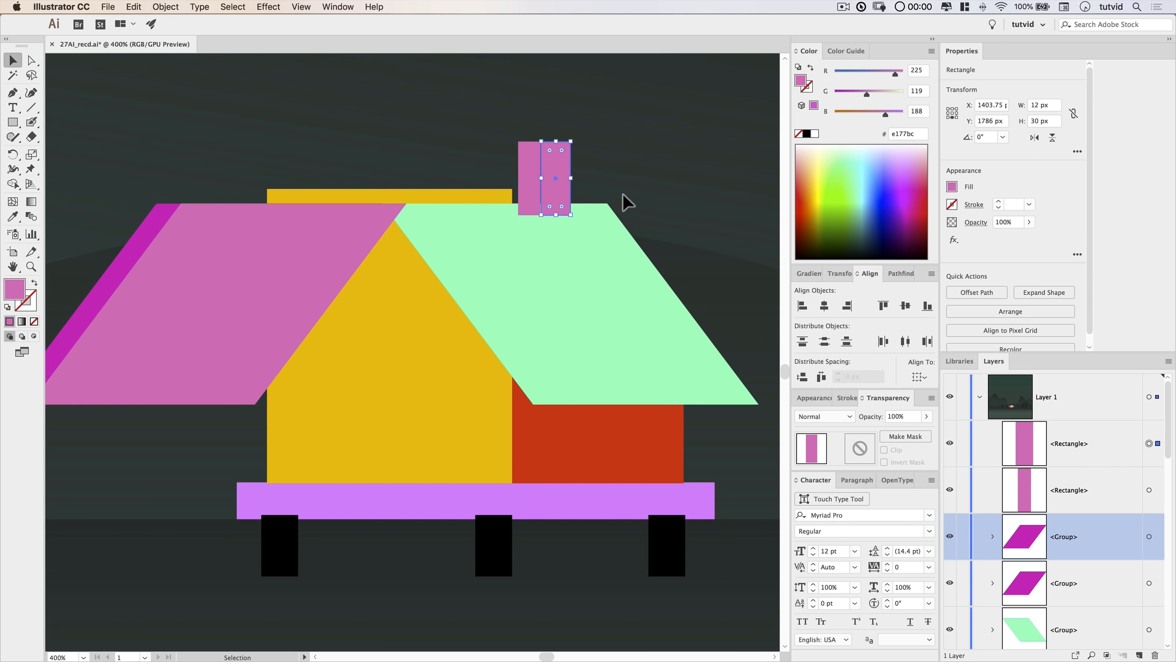
key("Left")
left_click(579, 171)
left_click(557, 154)
left_click(528, 159)
left_click(547, 162)
left_click(529, 160)
left_click(555, 162)
Send both chimney rectangles backward in the stacking order, behind all three roof panels.
left_click_drag(487, 160, 520, 146)
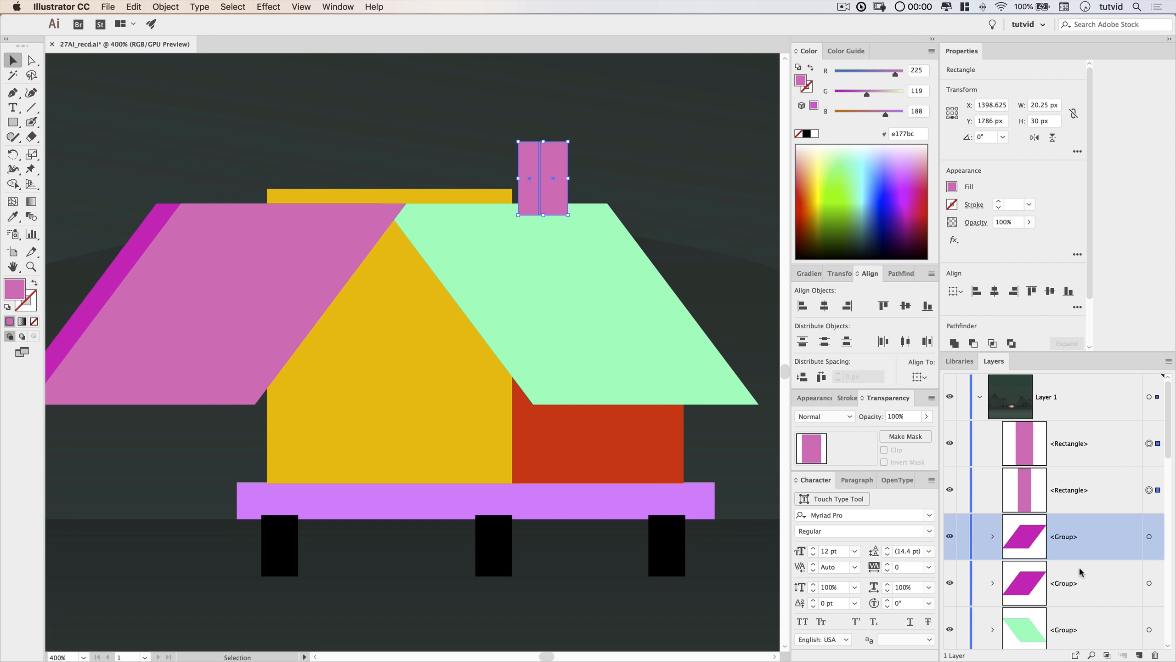
double_click(956, 50)
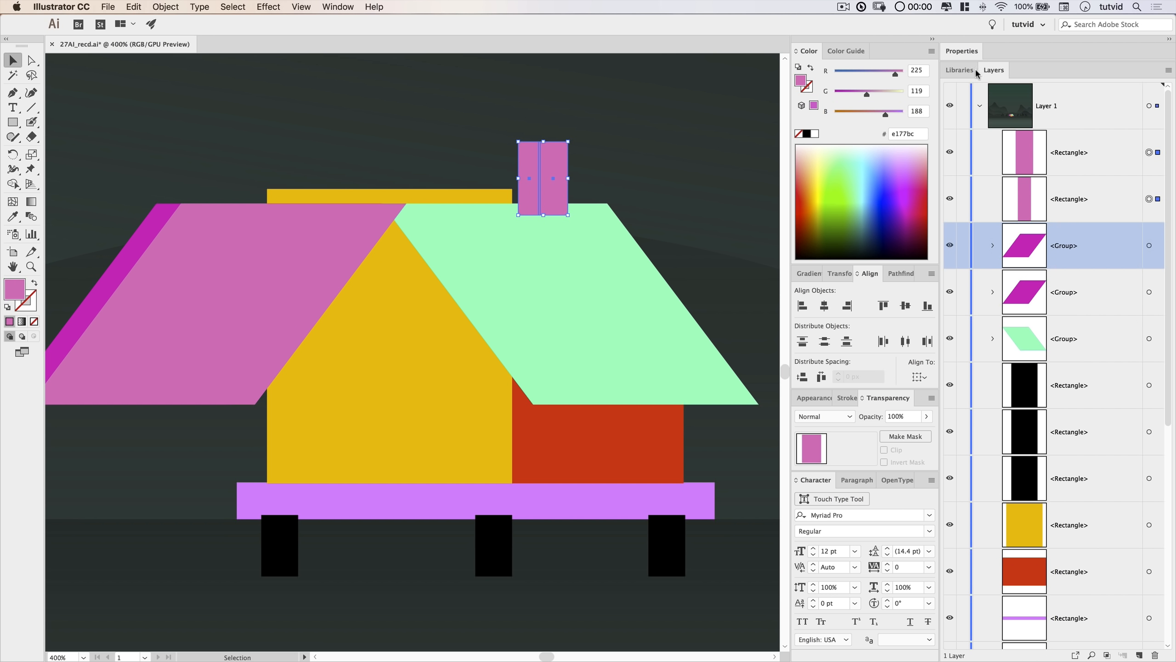
left_click(164, 6)
mouse_move(194, 33)
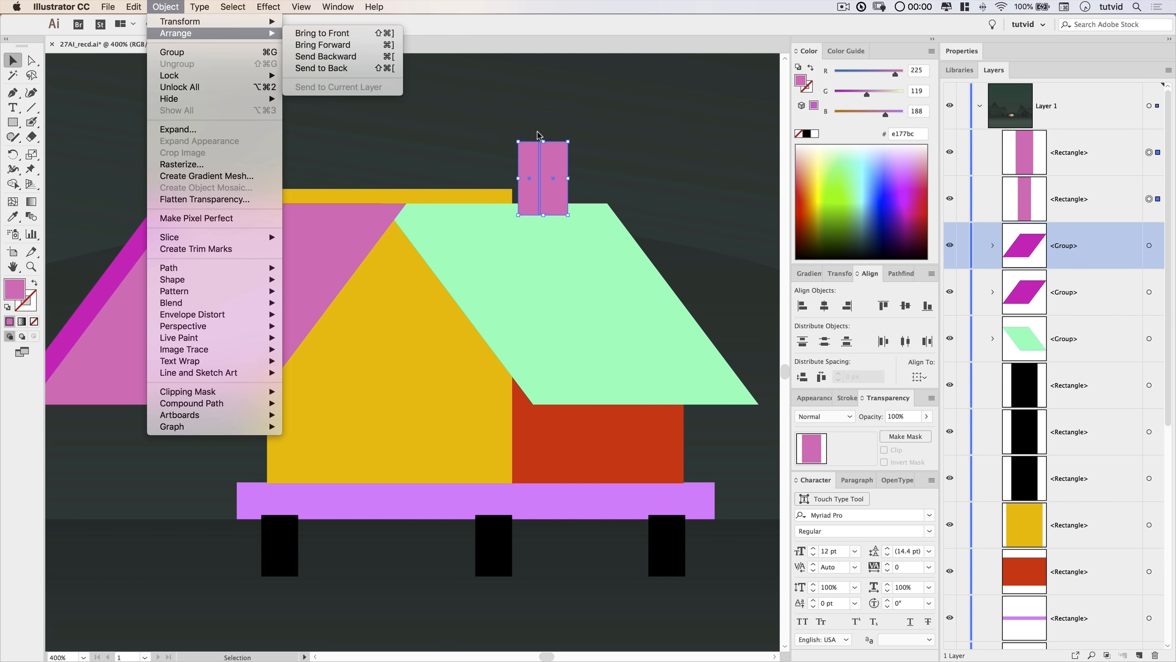
left_click(1133, 196)
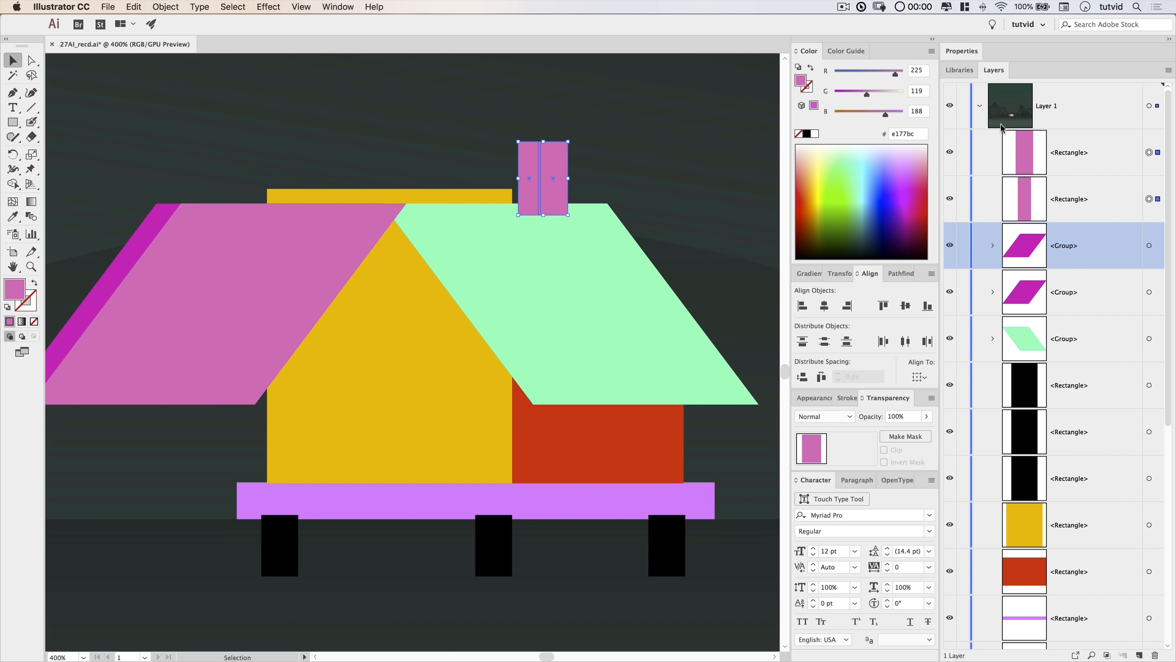
key("super+bracketleft")
key("super+bracketleft")
key("super+bracketleft")
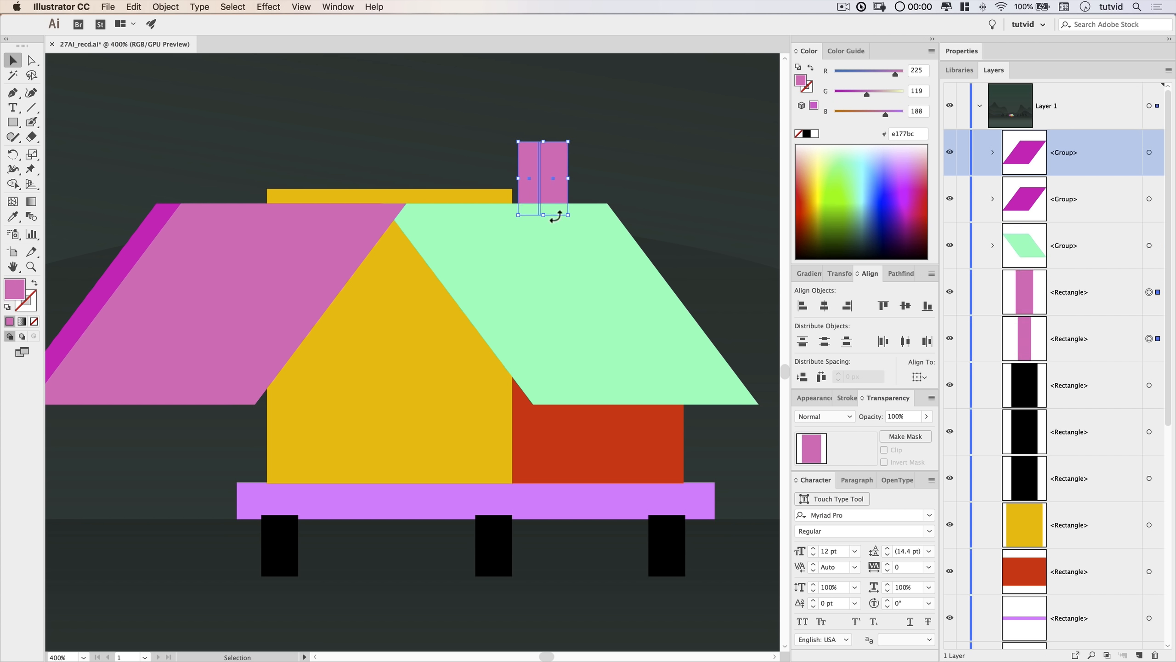
left_click(748, 144)
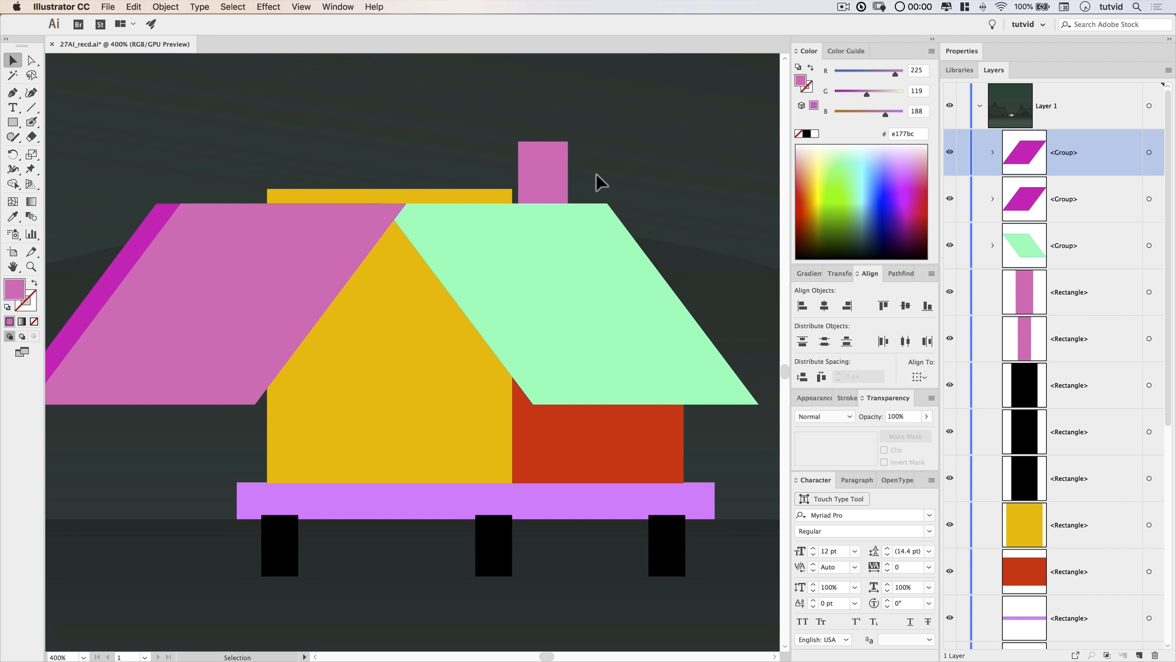
Send the pink and magenta left roof panels one level backward, behind the green roof panel.
left_click(240, 246)
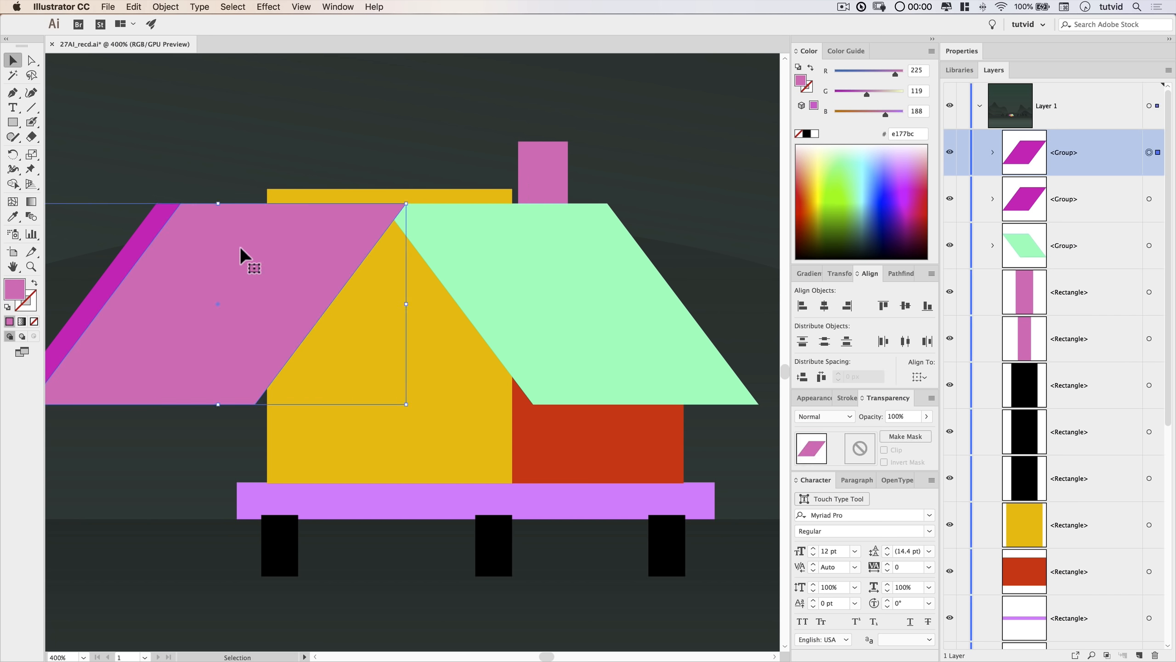
left_click(149, 230, "shift")
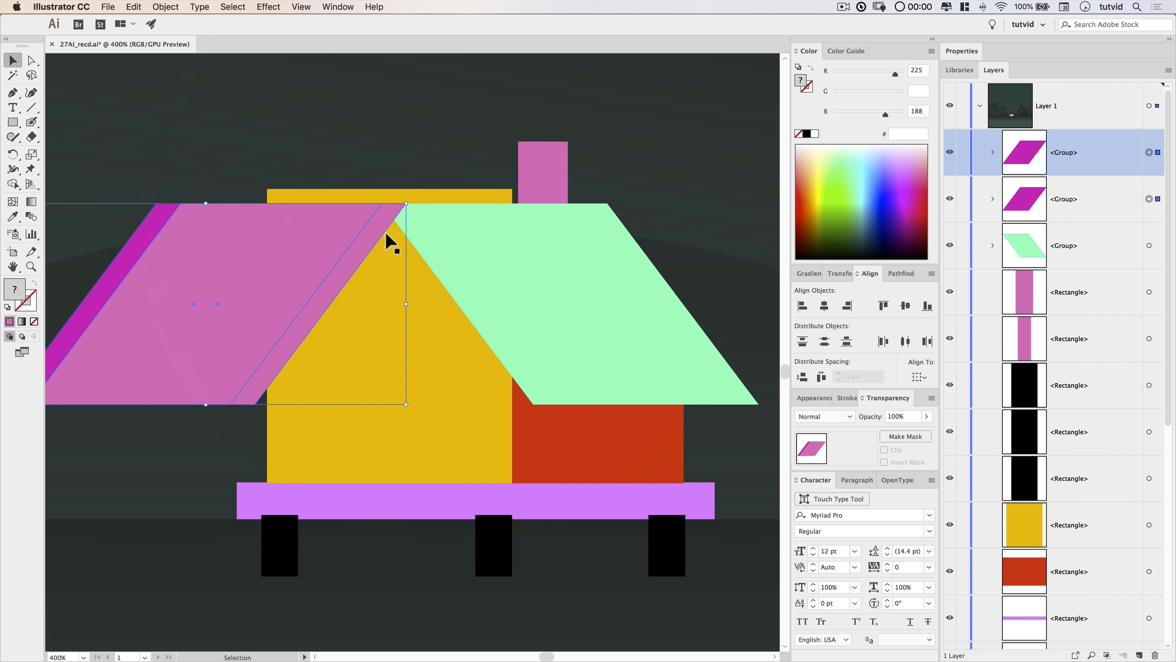
key("super+bracketleft")
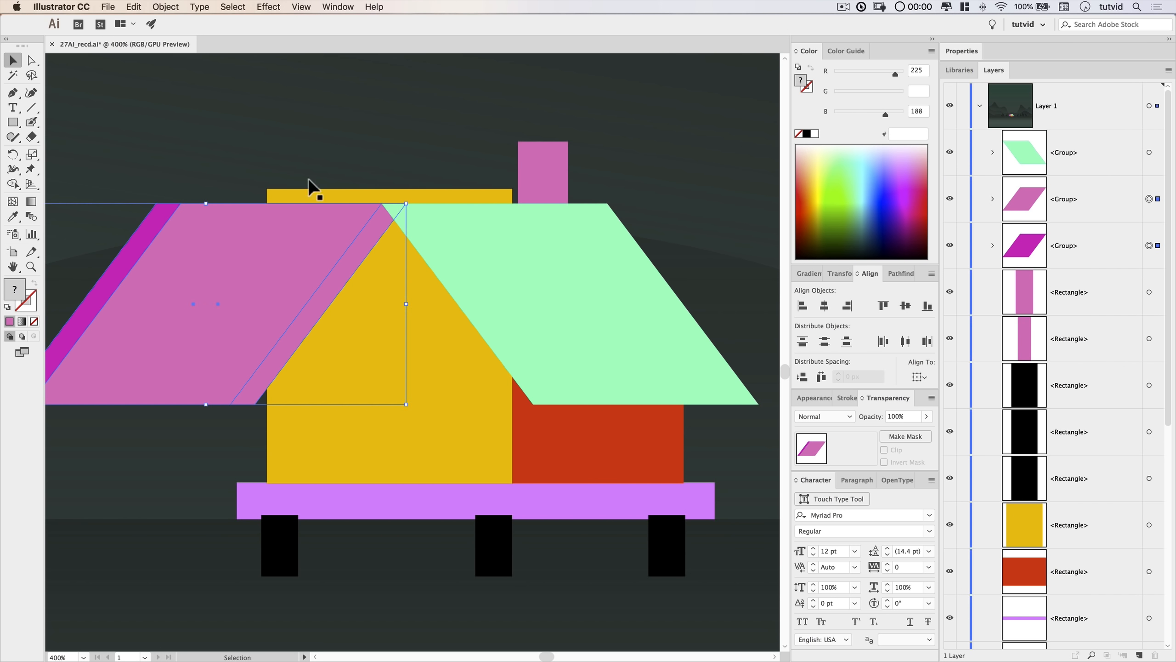
left_click(311, 160)
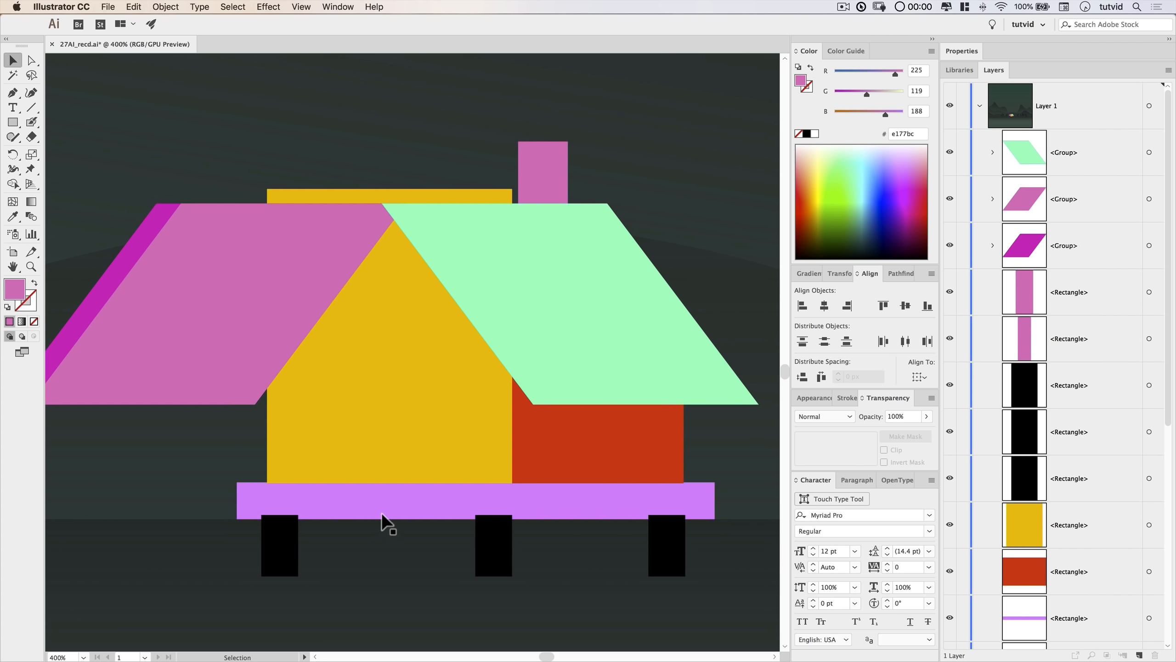
Bring the purple floor rectangle forward in the stacking order, in front of the three black stilts.
left_click(373, 503)
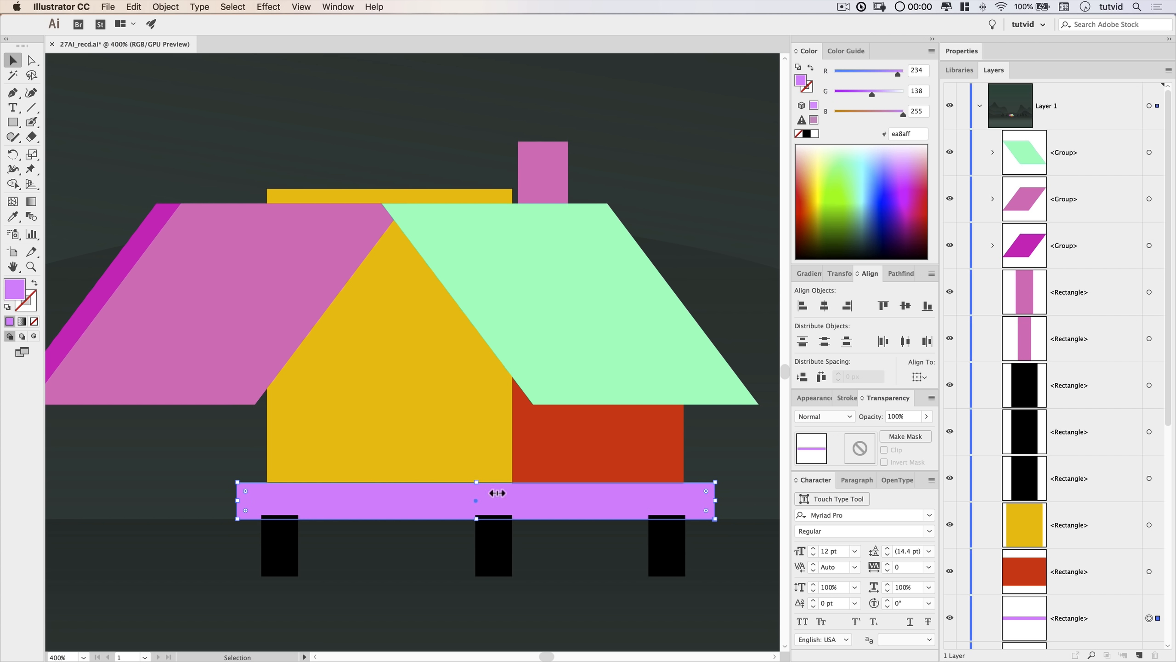
key("a")
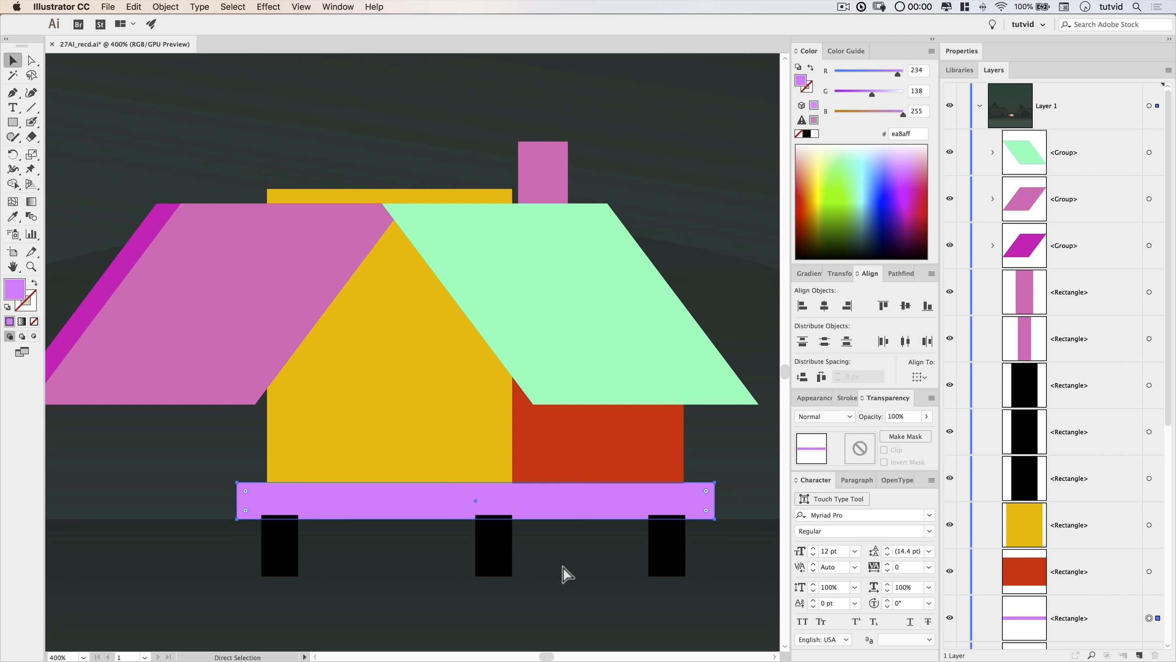
key("super+bracketright")
key("super+bracketright")
key("super+bracketright")
key("super+bracketright")
key("super+bracketright")
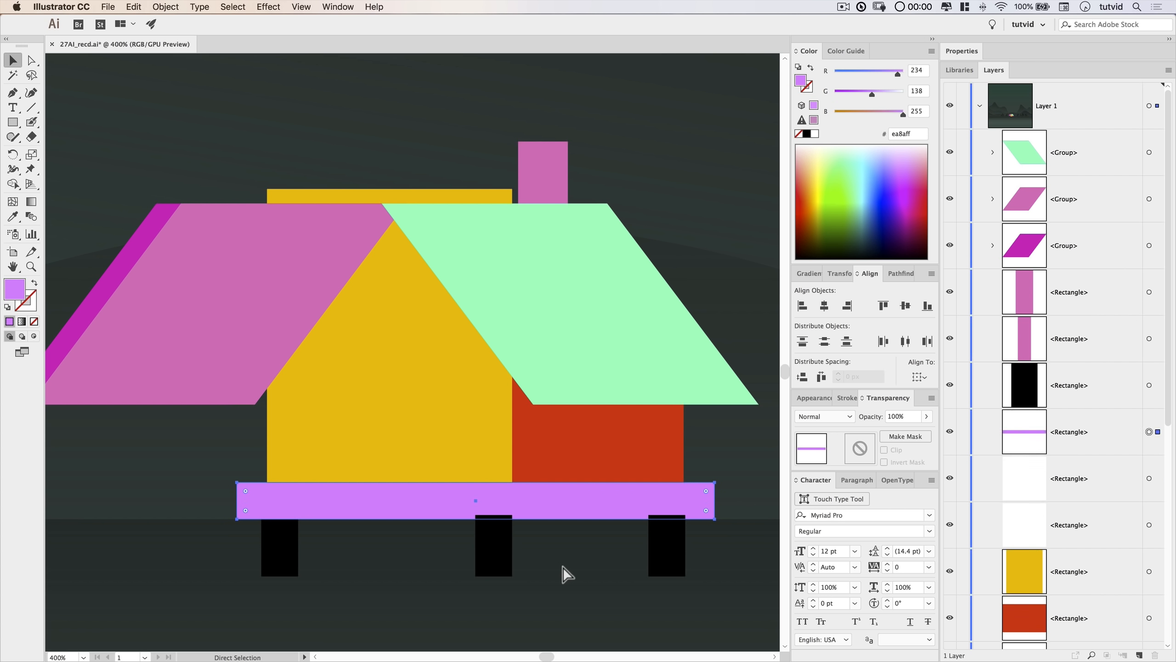
key("v")
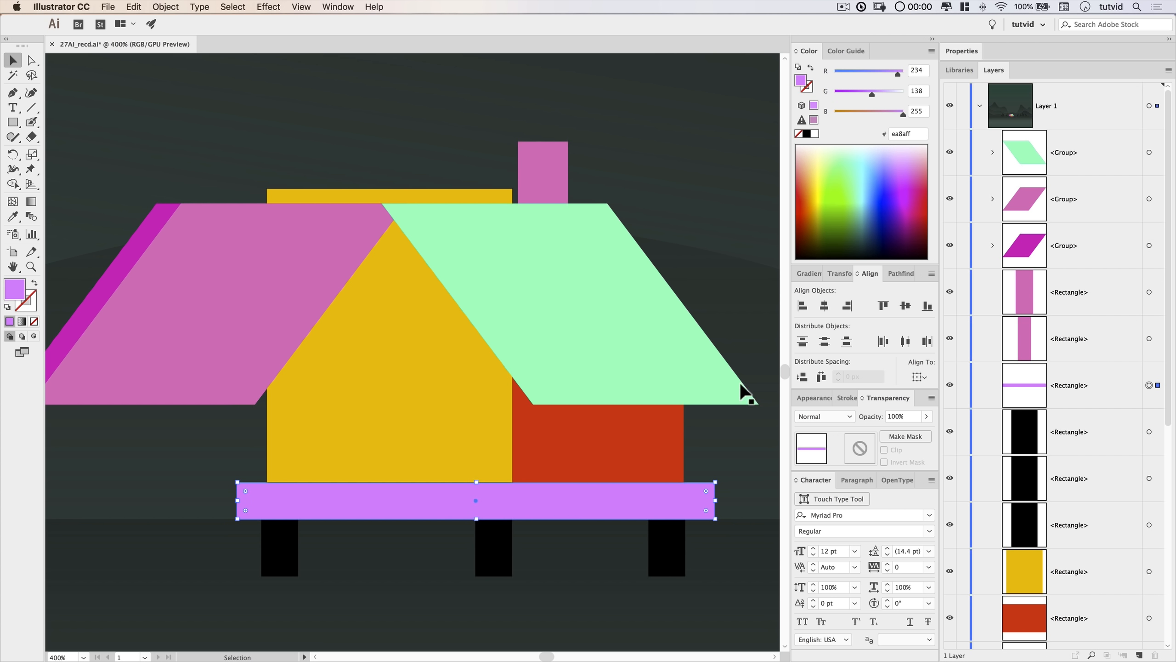
left_click(738, 327)
Divide the overlapping magenta and pink left roof panels with the Pathfinder Divide operation.
key("space")
left_click_drag(562, 289, 591, 263)
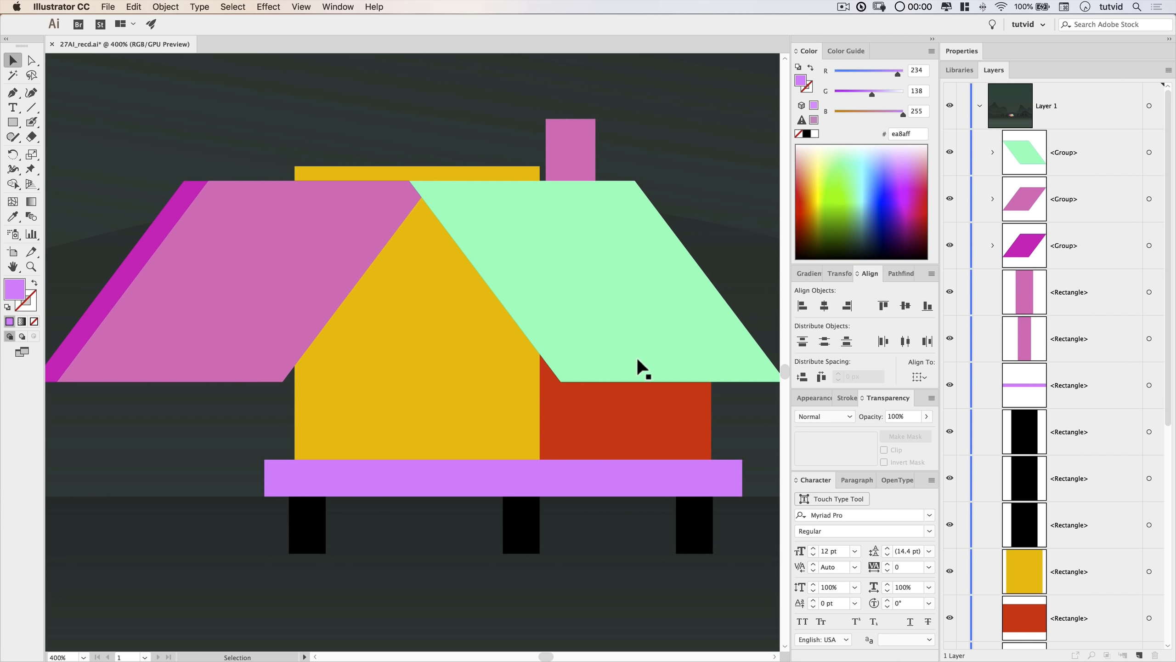
key("space")
left_click_drag(637, 359, 619, 386)
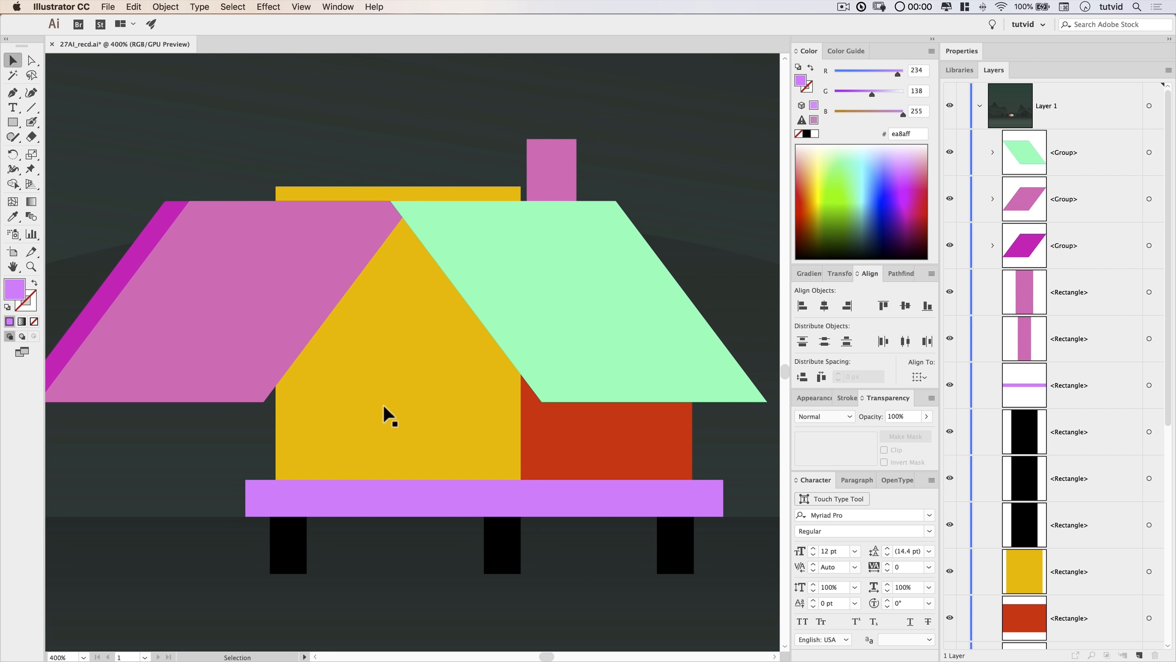
left_click(157, 224)
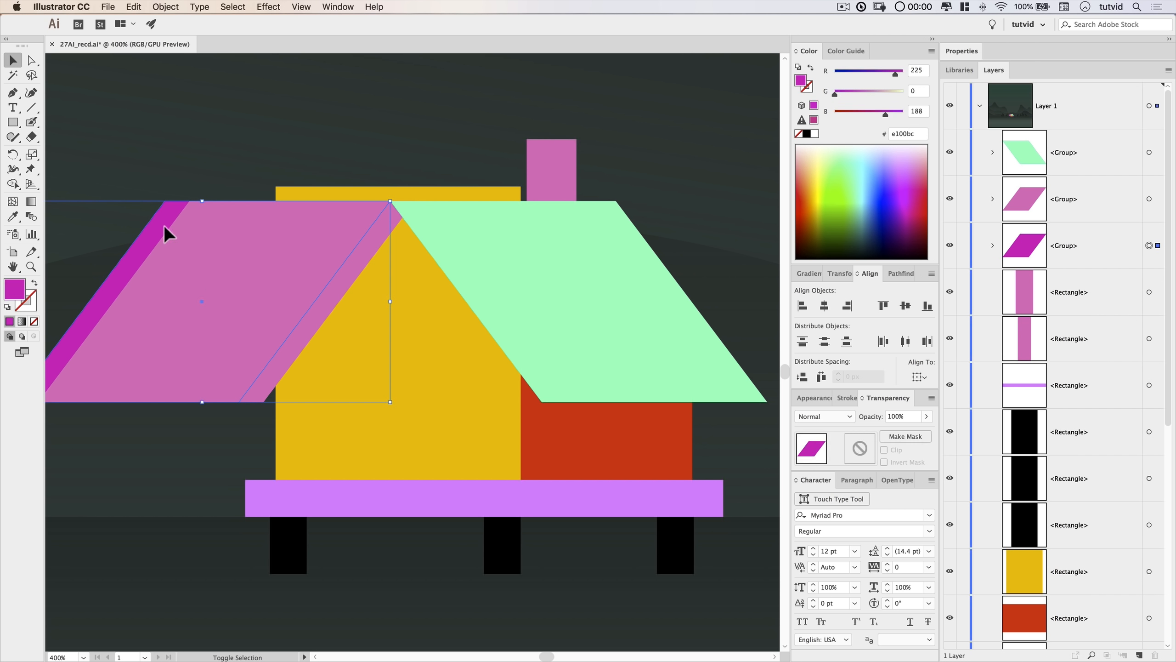
left_click(235, 234, "shift")
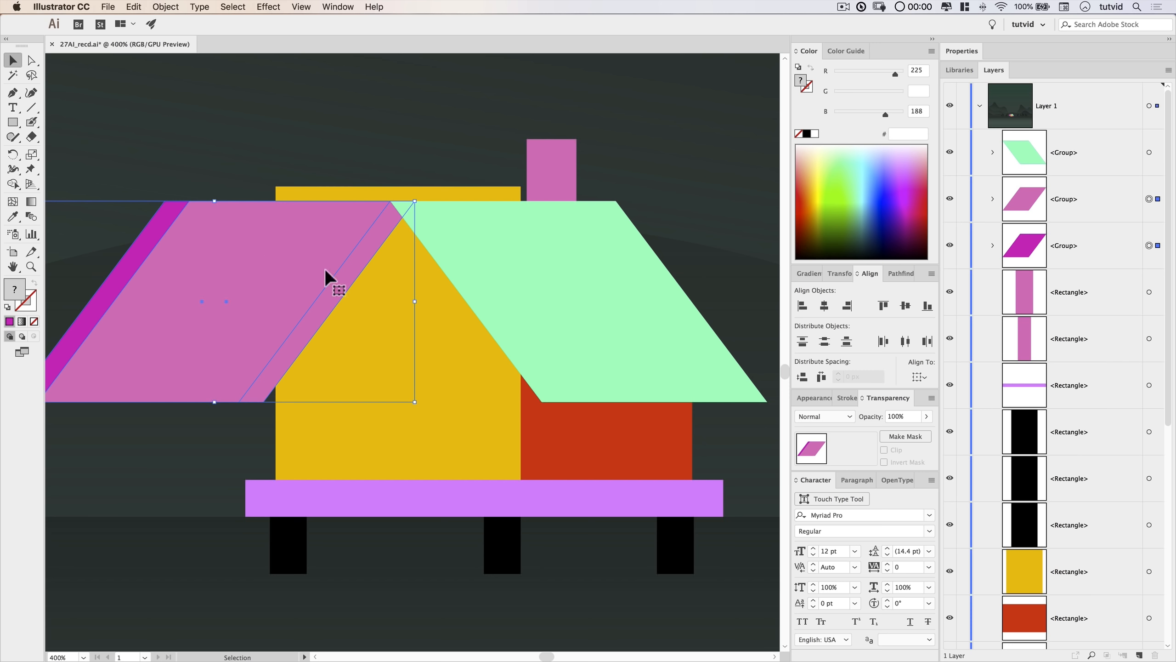
left_click(901, 273)
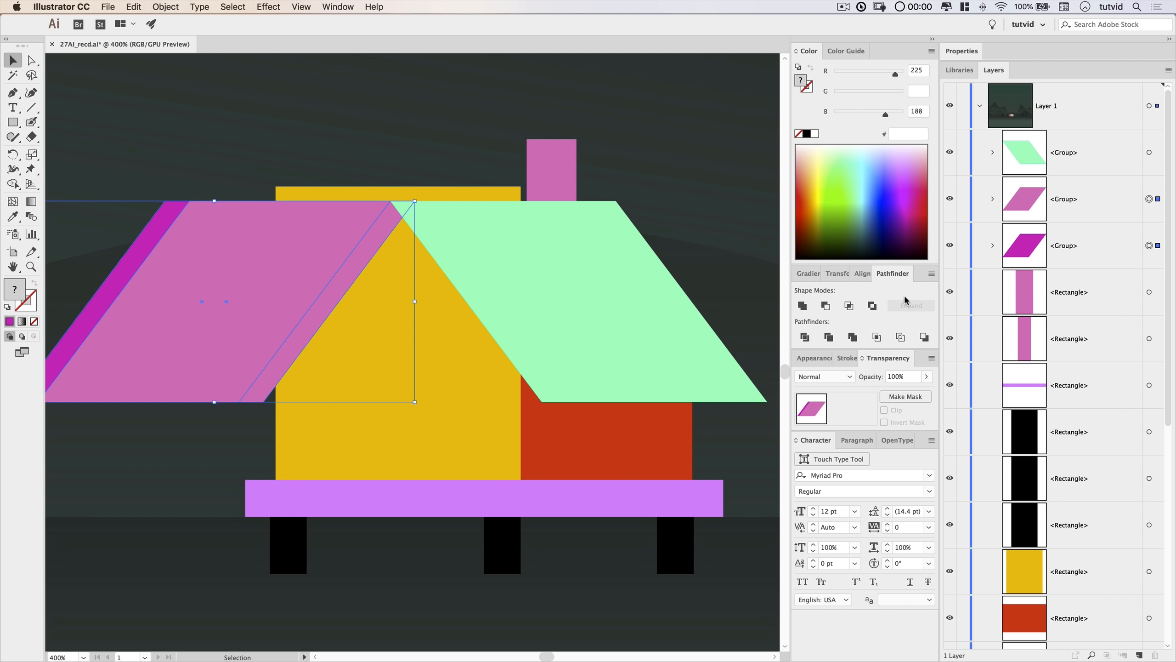
left_click(804, 337)
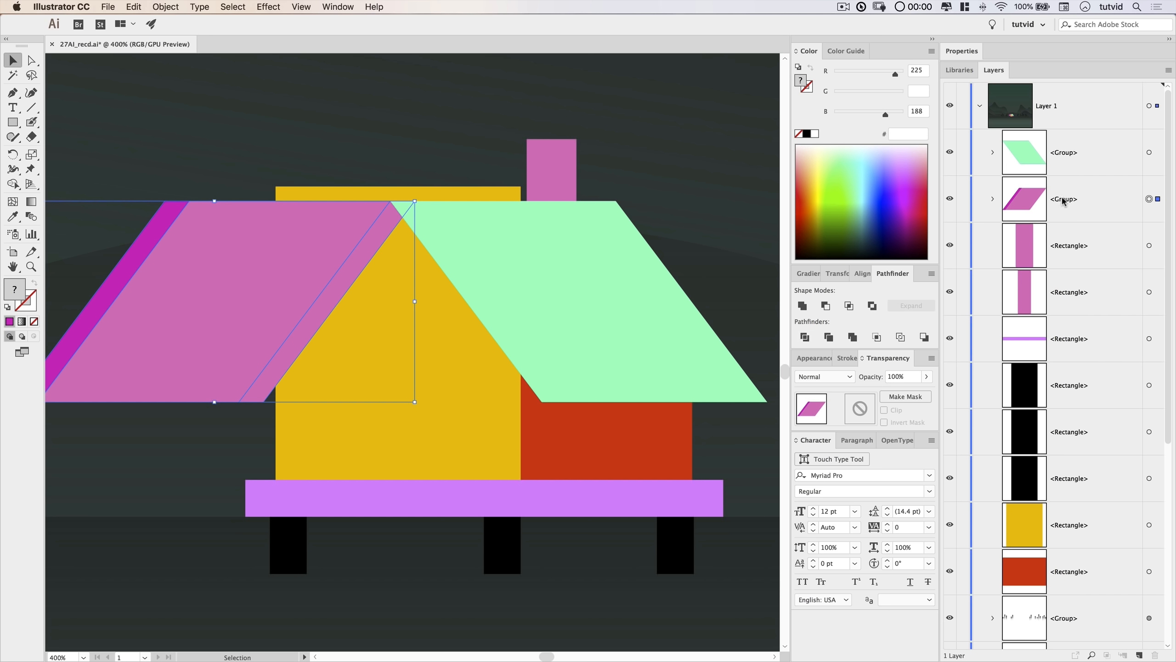
Ungroup the divided pink roof shape and delete its large parallelogram and the magenta strip, keeping the narrow pink strip beside the green roof.
left_click(166, 6)
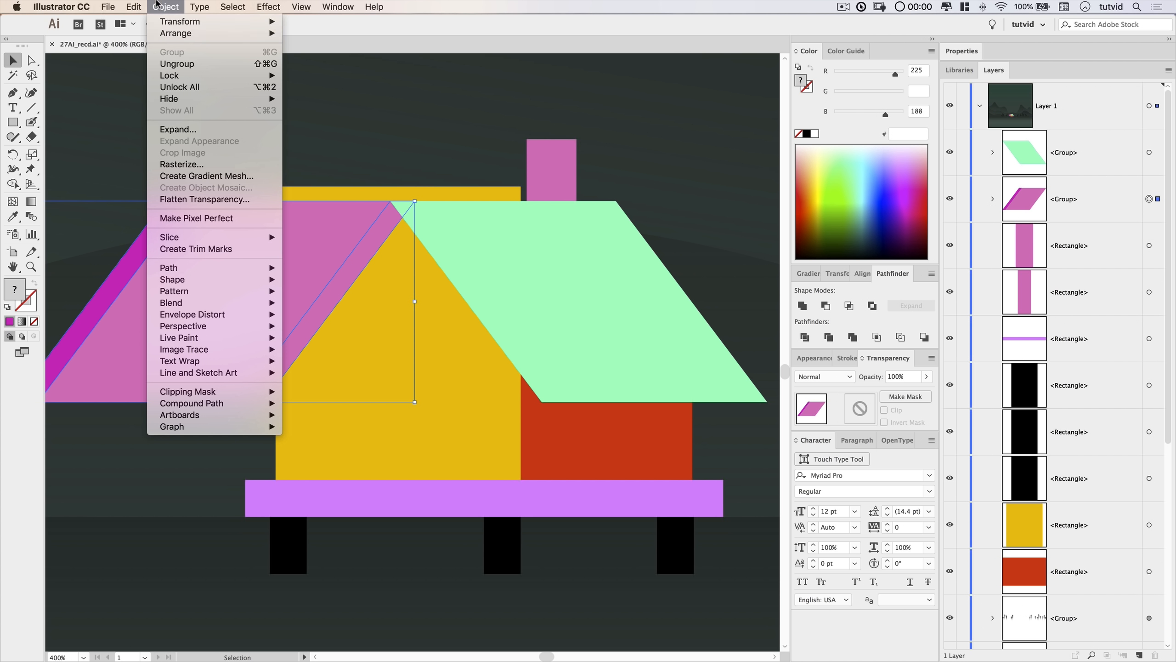
left_click(195, 66)
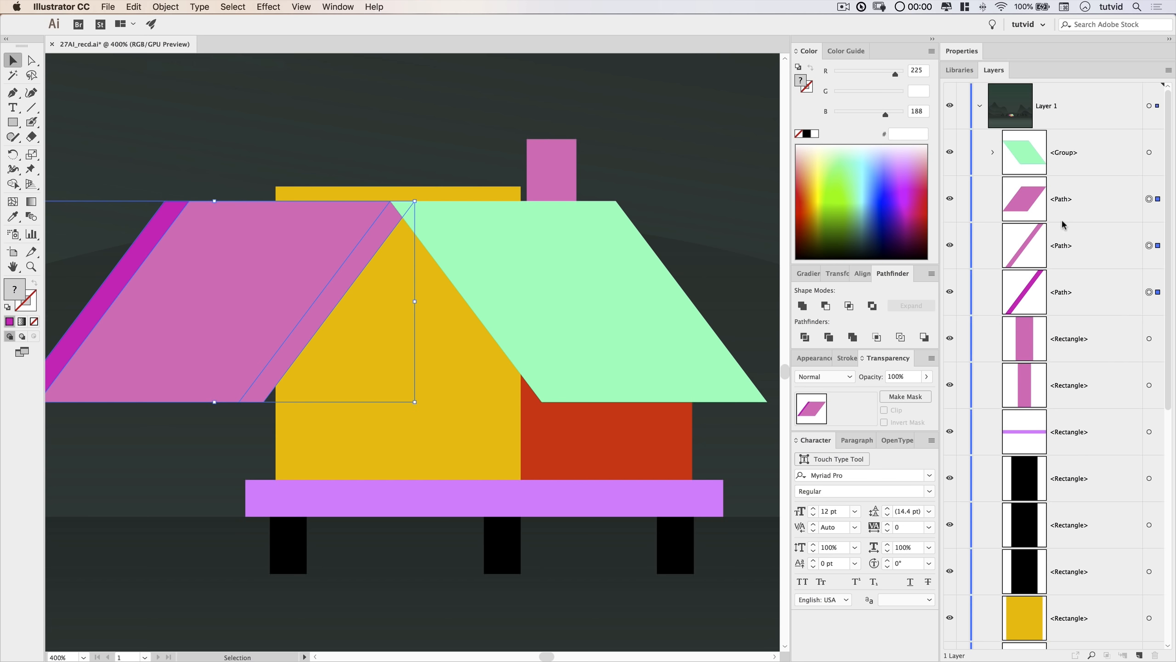
left_click(238, 253)
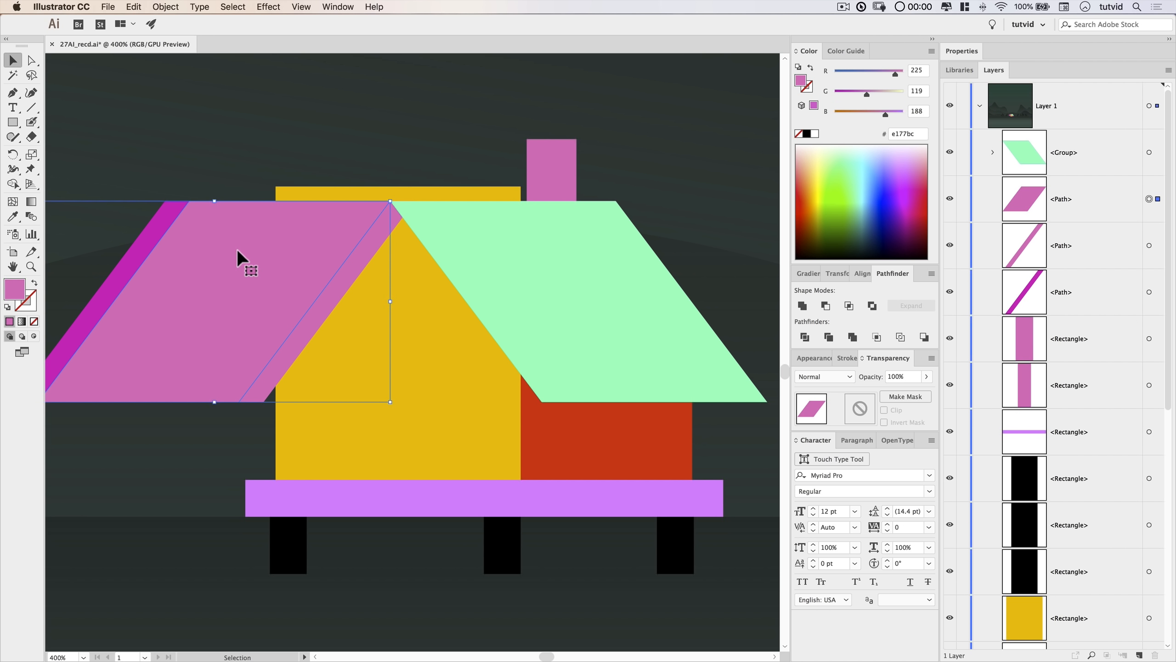
key("Delete")
left_click(154, 244)
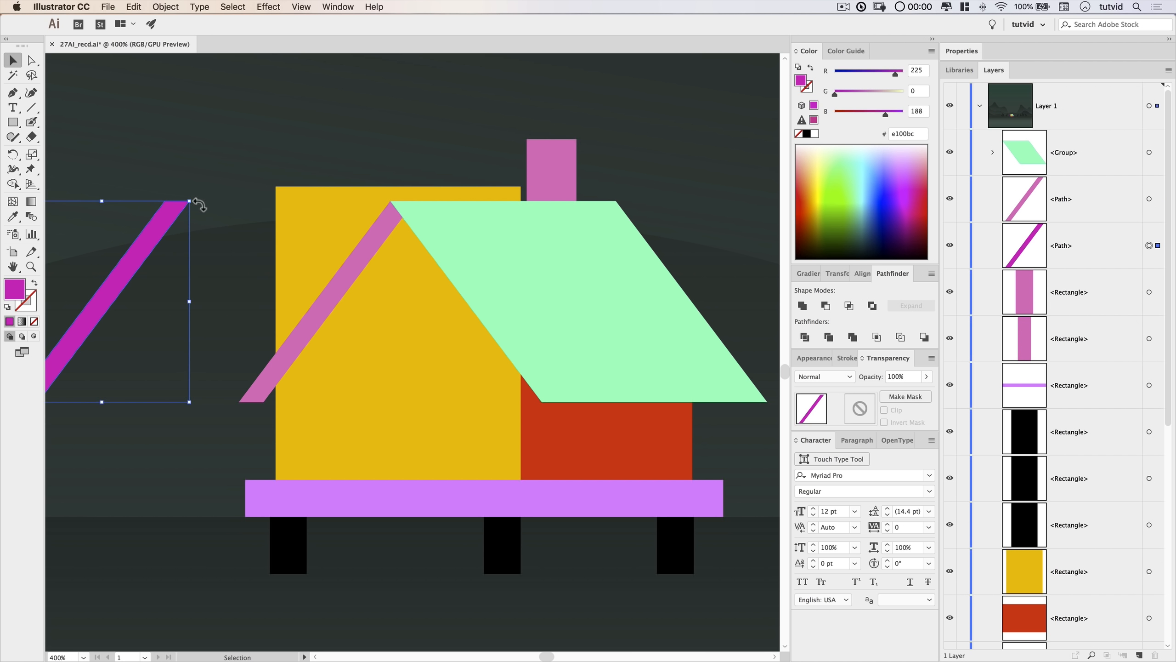
key("Delete")
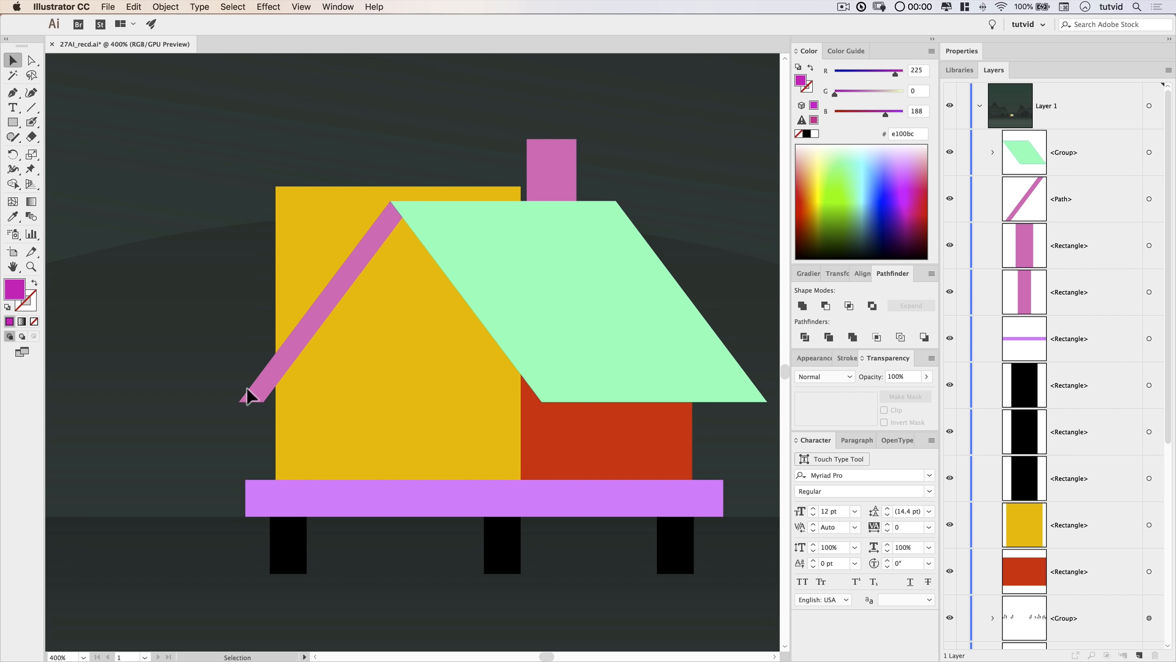
Divide the yellow wall rectangle with the narrow pink roof strip and ungroup the resulting pieces.
left_click(341, 281)
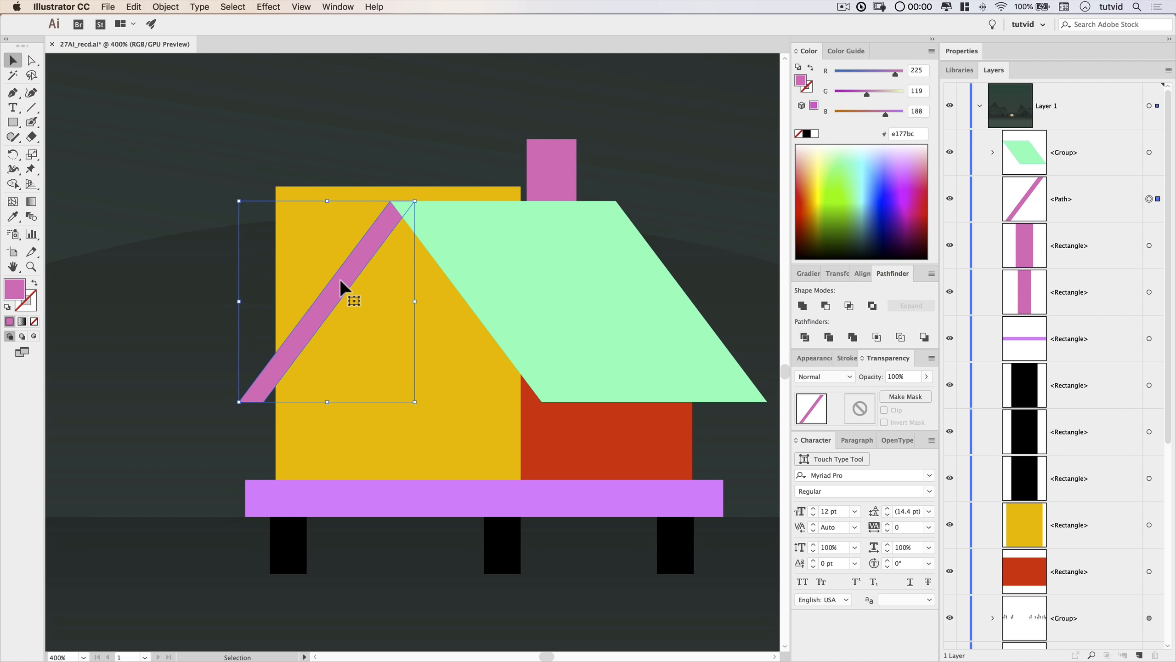
left_click(316, 239, "shift")
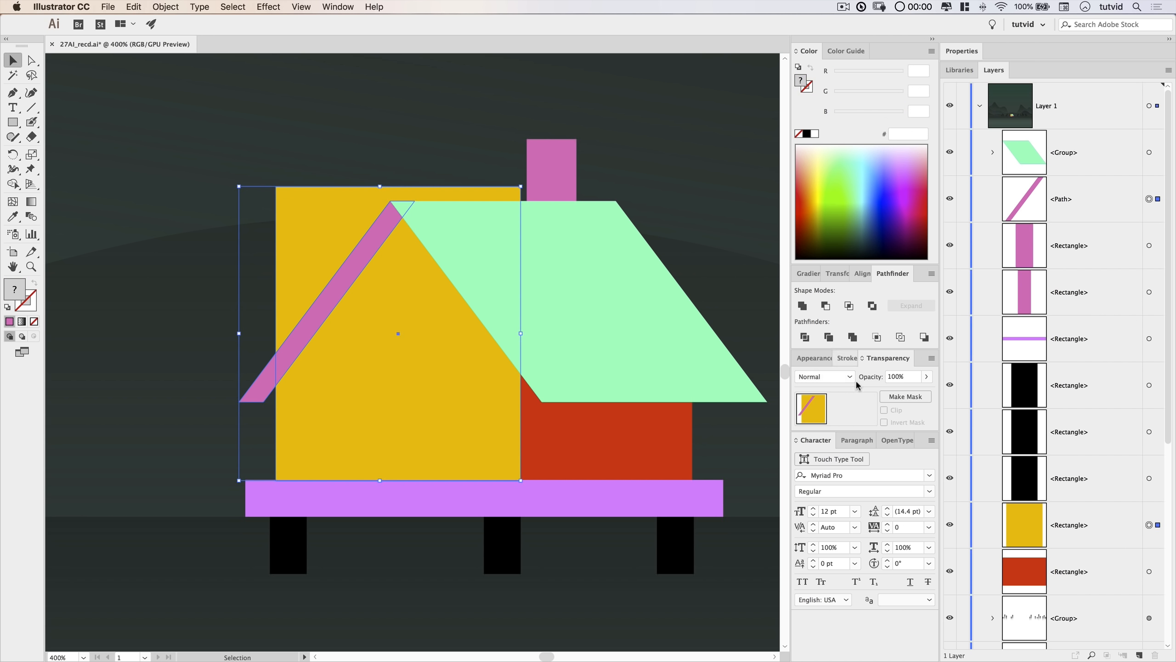
left_click(806, 338)
left_click(165, 7)
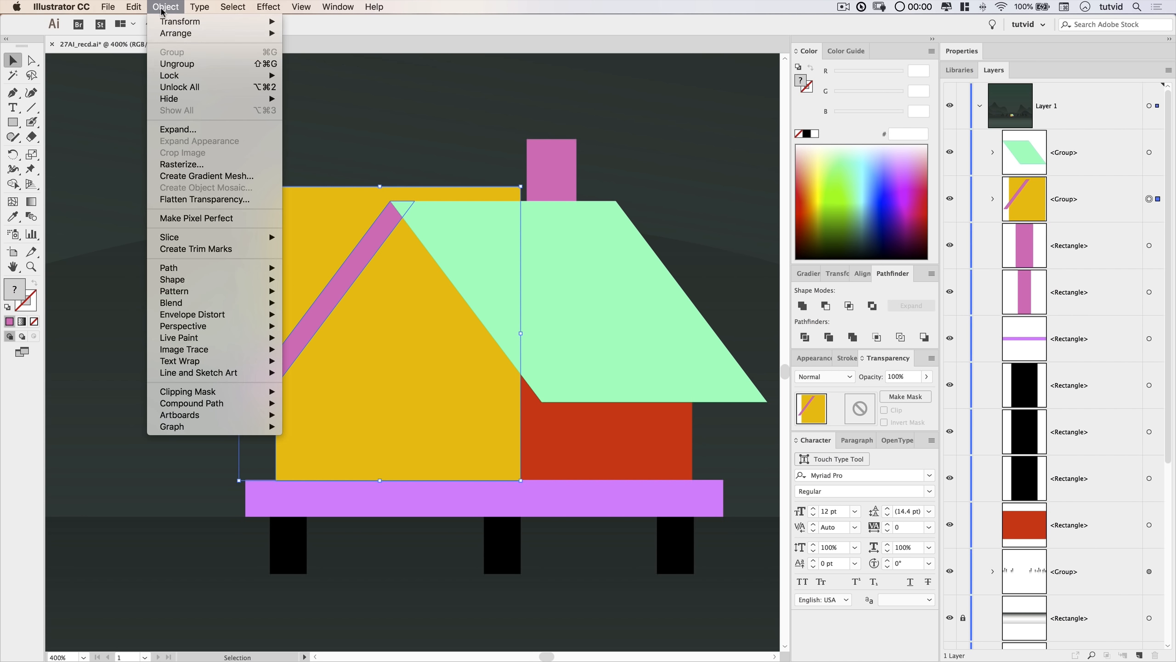
left_click(185, 63)
left_click(368, 148)
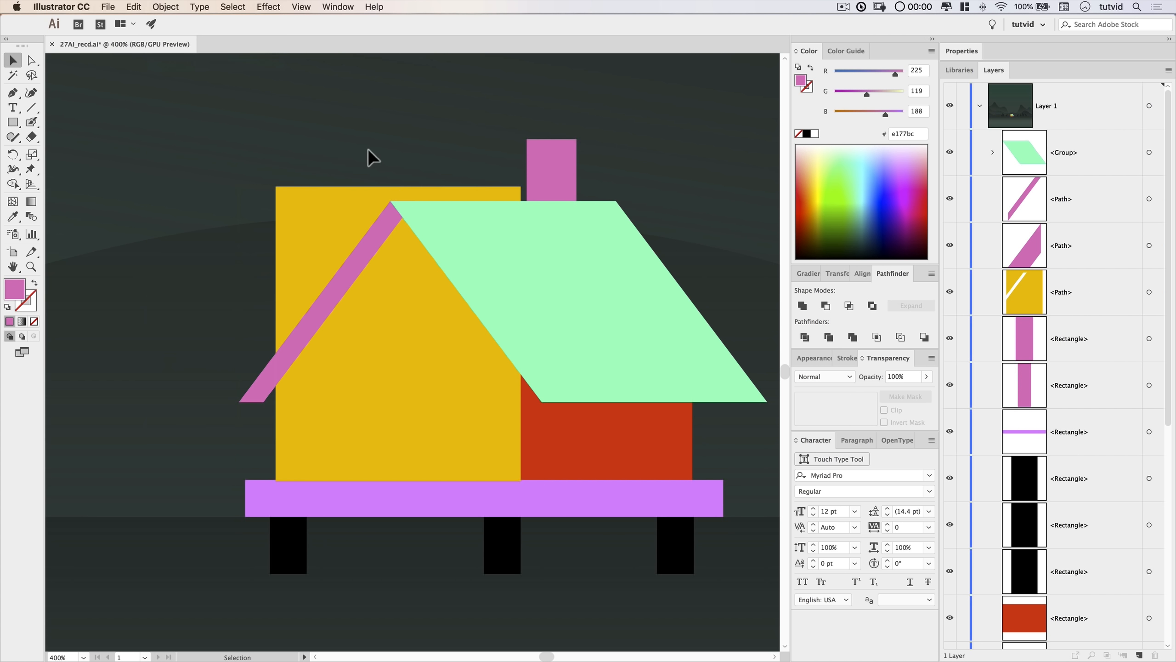
left_click(352, 203)
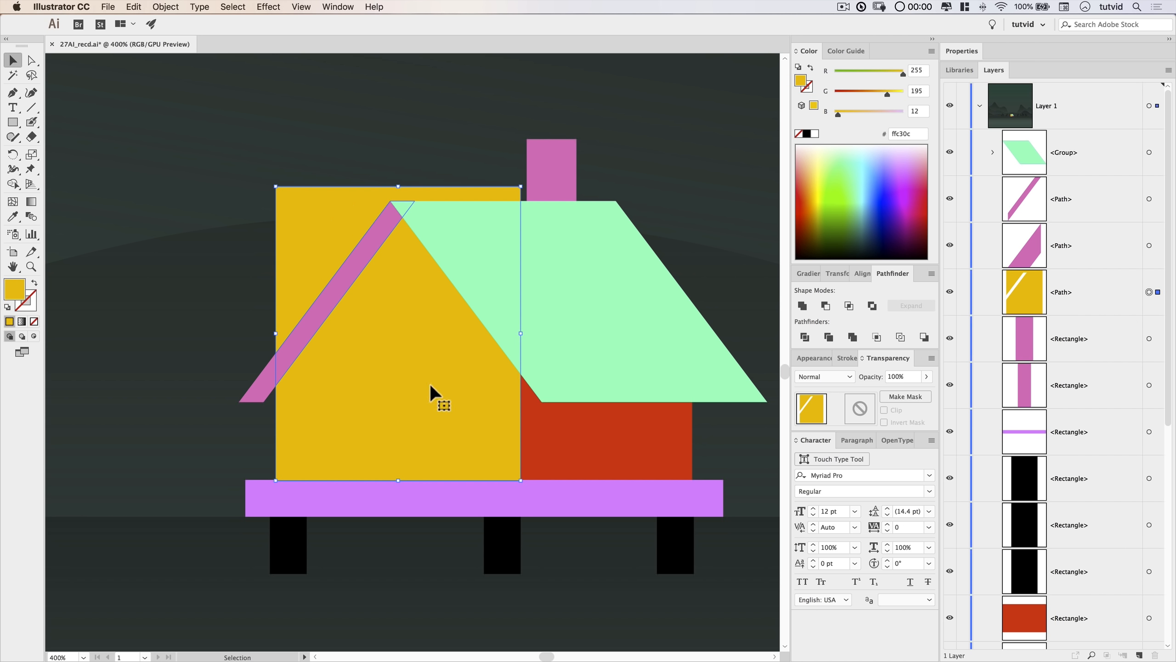
Unite the two pieces of the pink roof strip into one shape and check the cut by toggling its visibility.
left_click(341, 279)
left_click(260, 382, "shift")
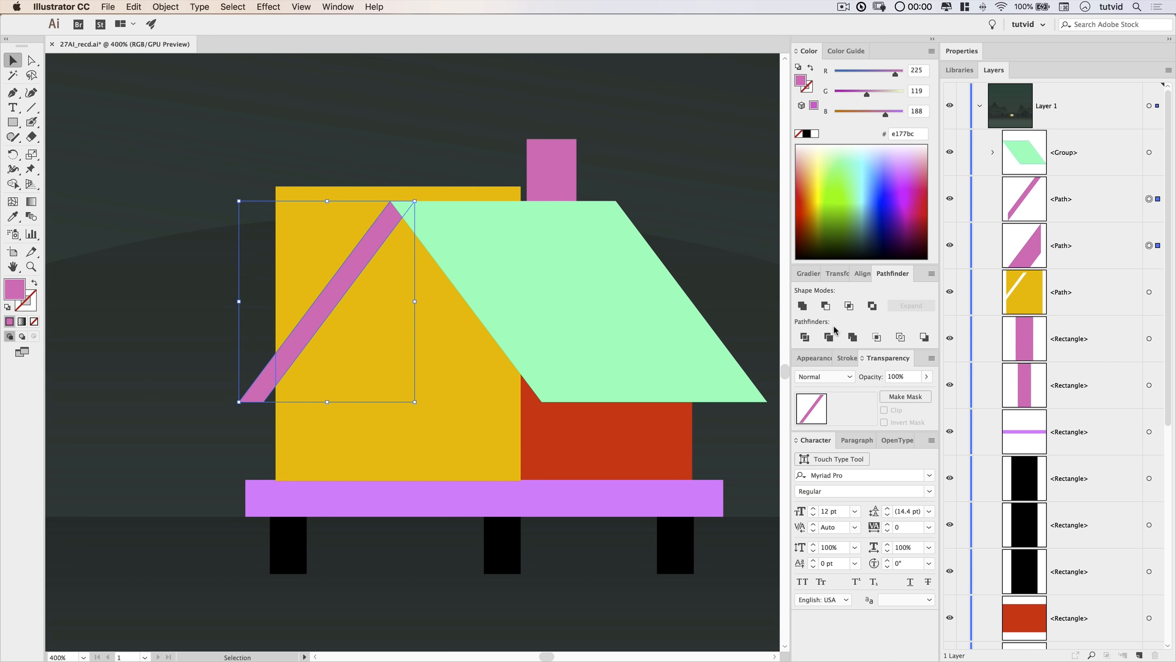
left_click(802, 307)
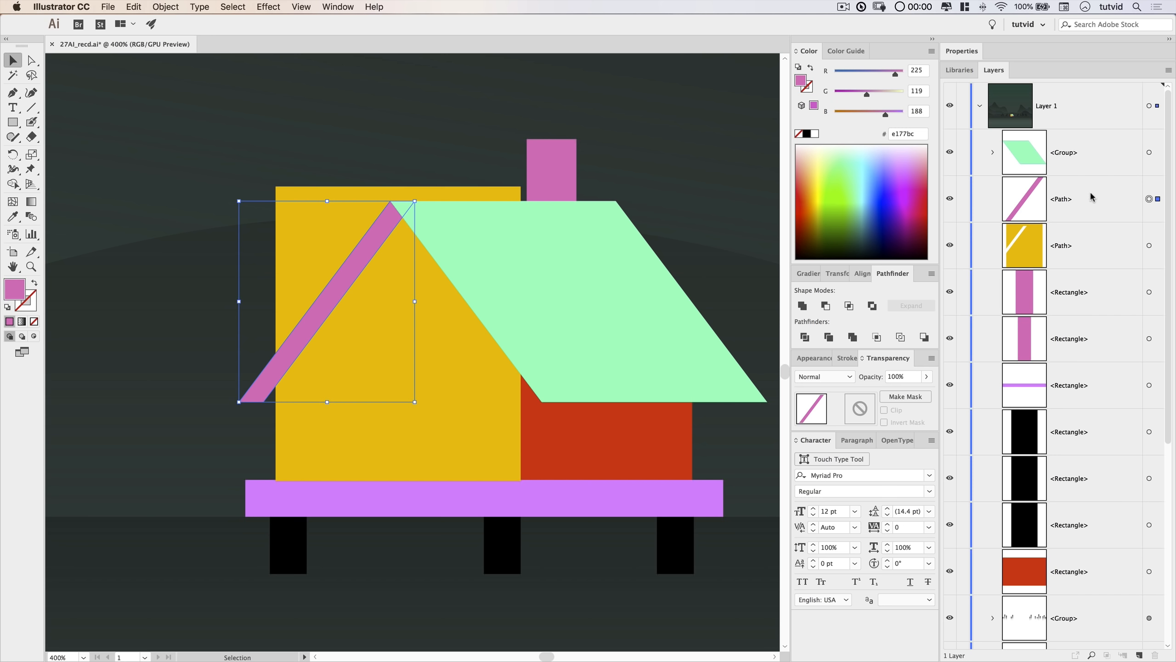
left_click(949, 198)
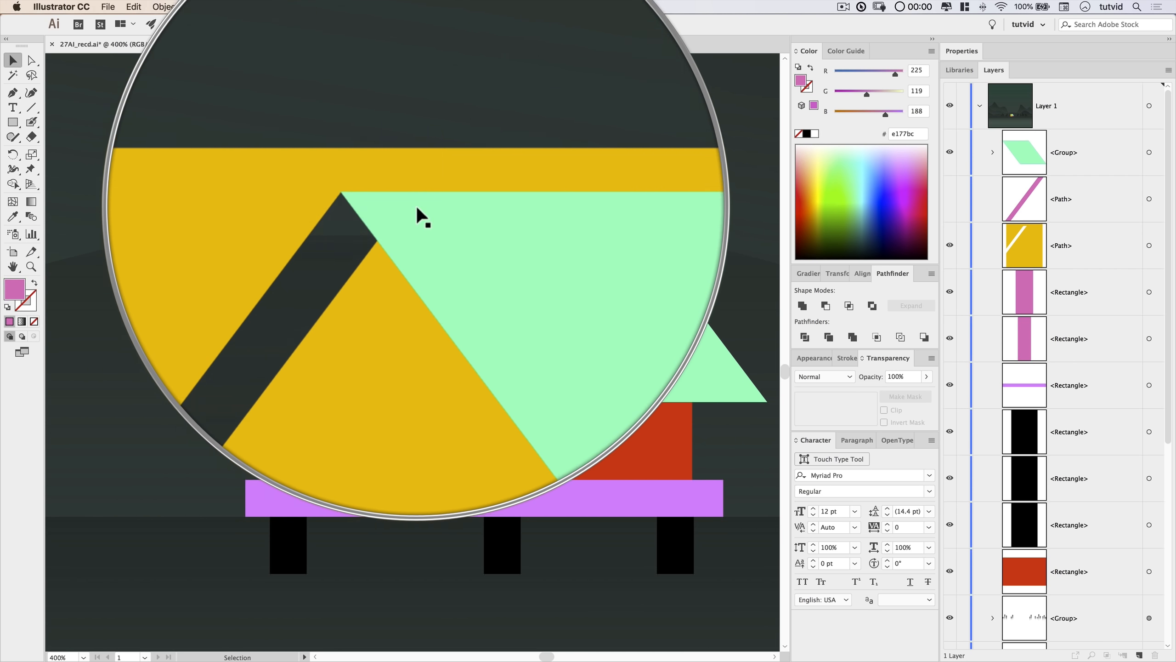
left_click(950, 199)
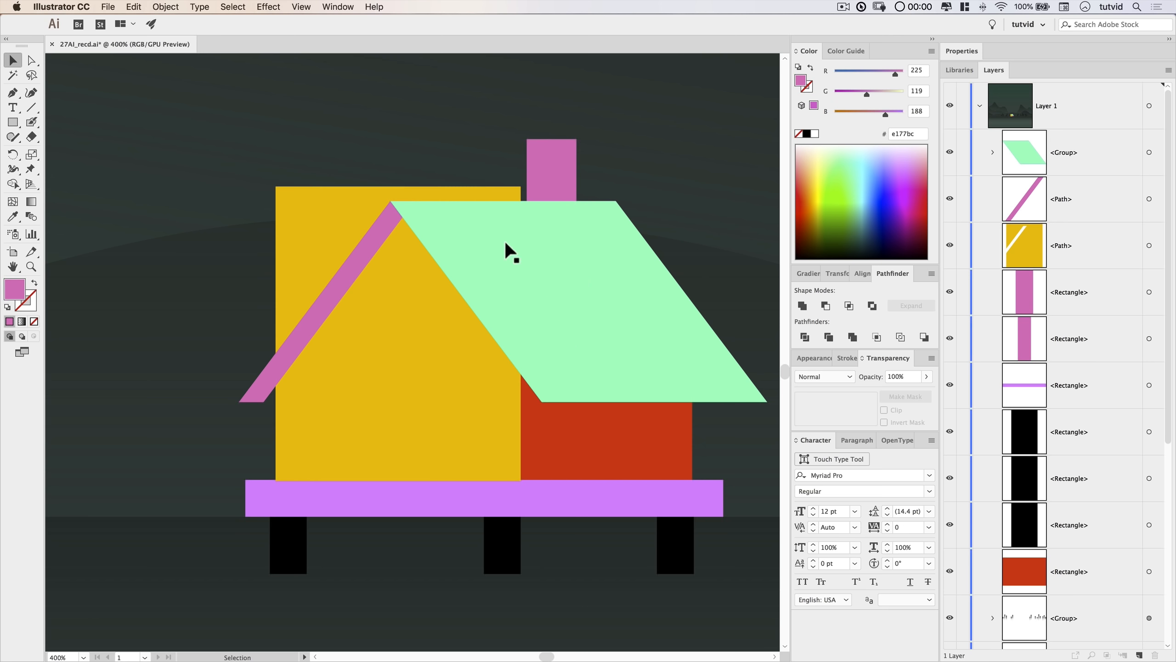
Divide the yellow wall shape with the green roof panel and ungroup the resulting pieces.
left_click(480, 242)
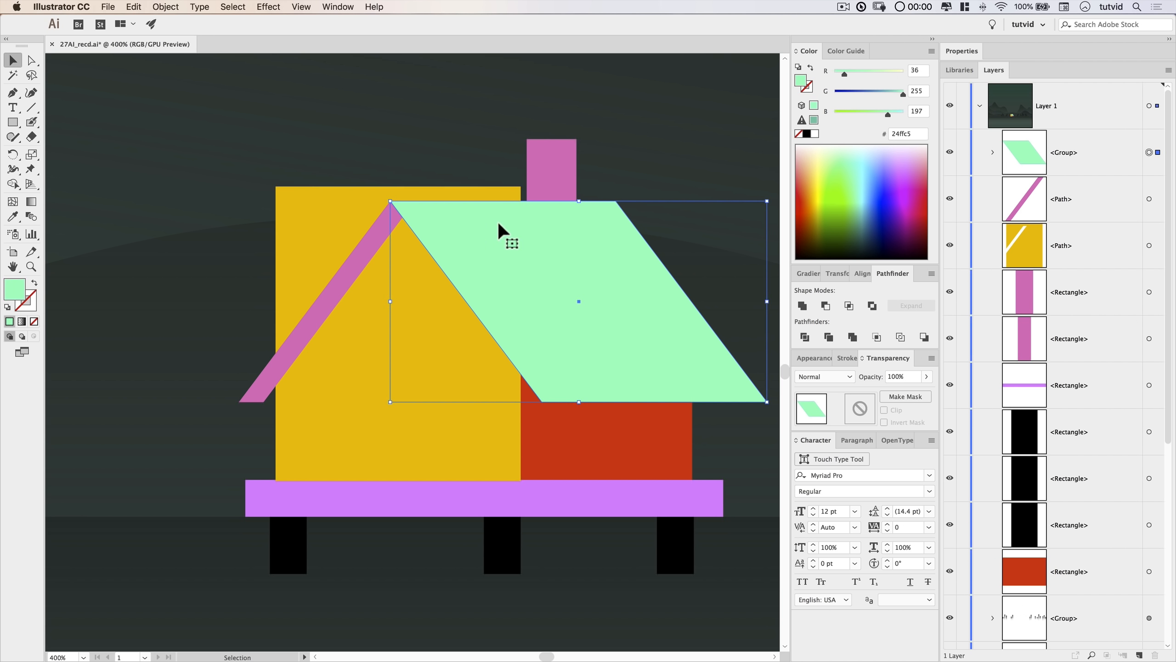
left_click(320, 221, "shift")
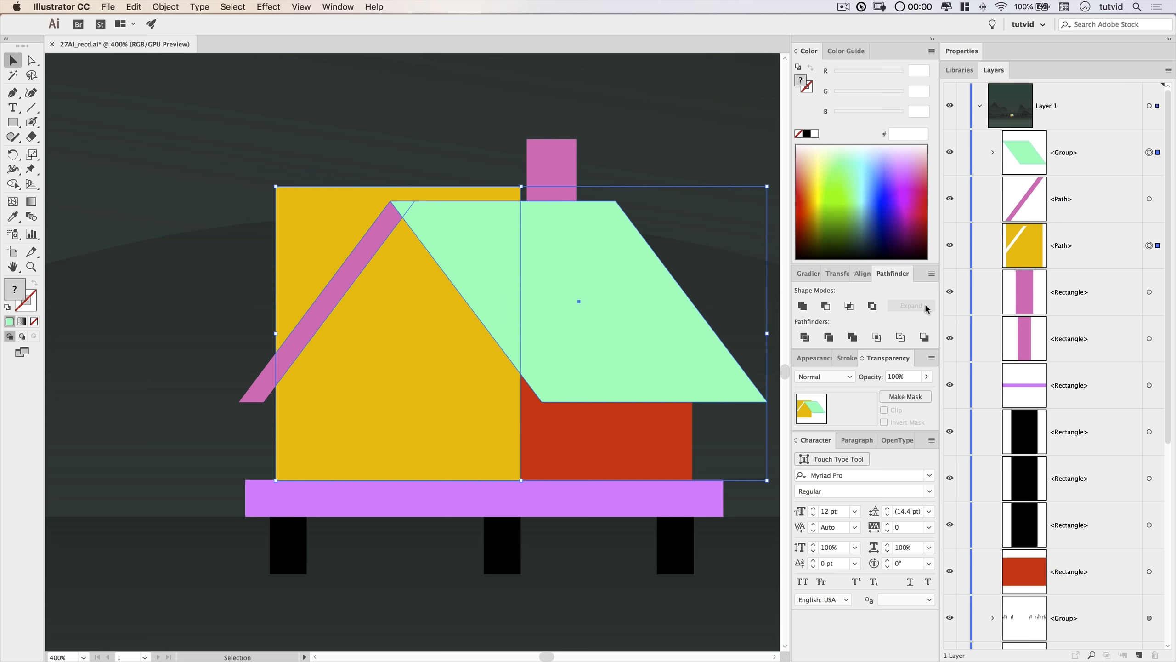
left_click(805, 337)
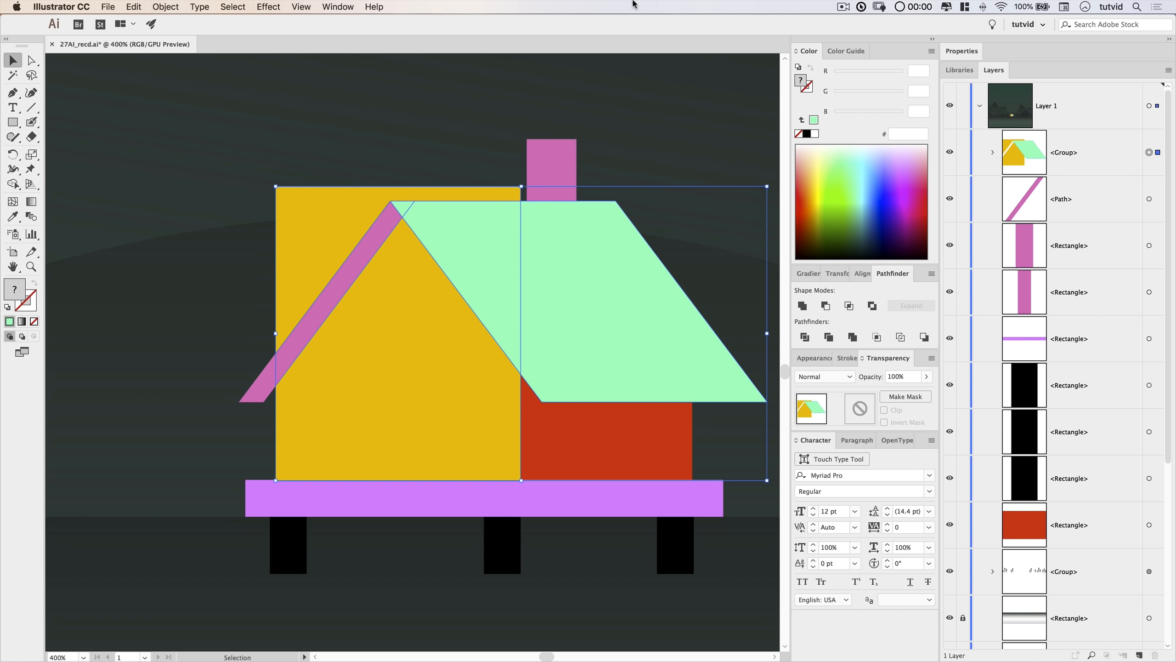
left_click(166, 7)
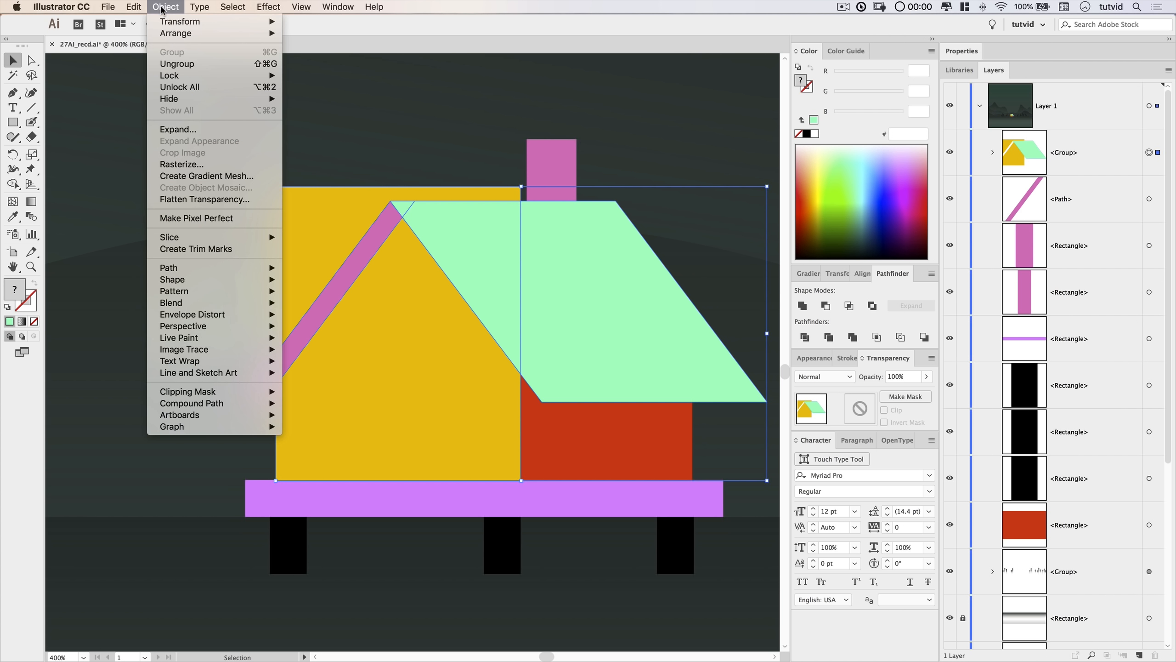
left_click(181, 63)
Delete the yellow wall piece that sticks out above the roofline.
left_click(393, 147)
left_click(339, 199)
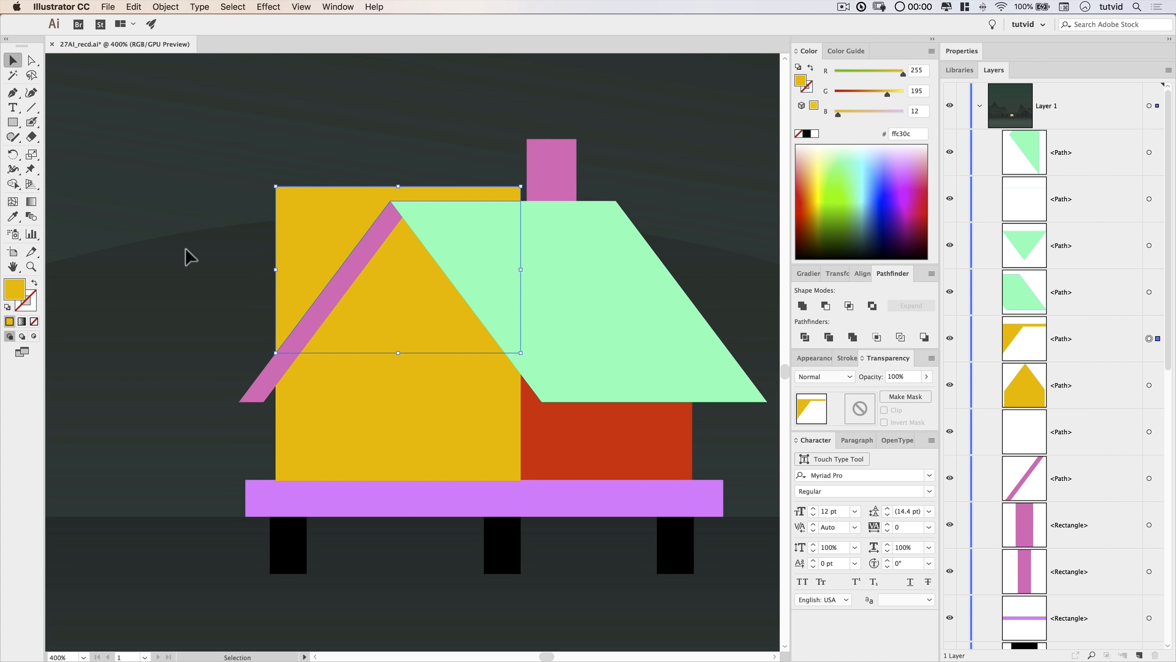
key("Delete")
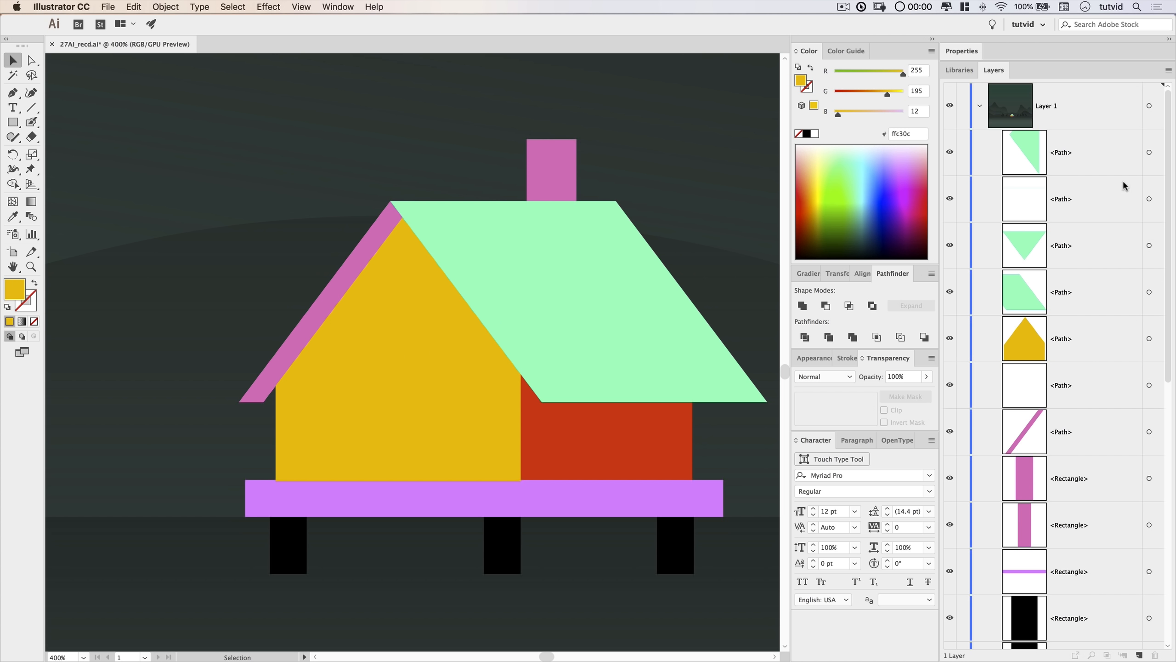
Select all four green roof fragments and unite them into a single roof panel.
left_click(1149, 199)
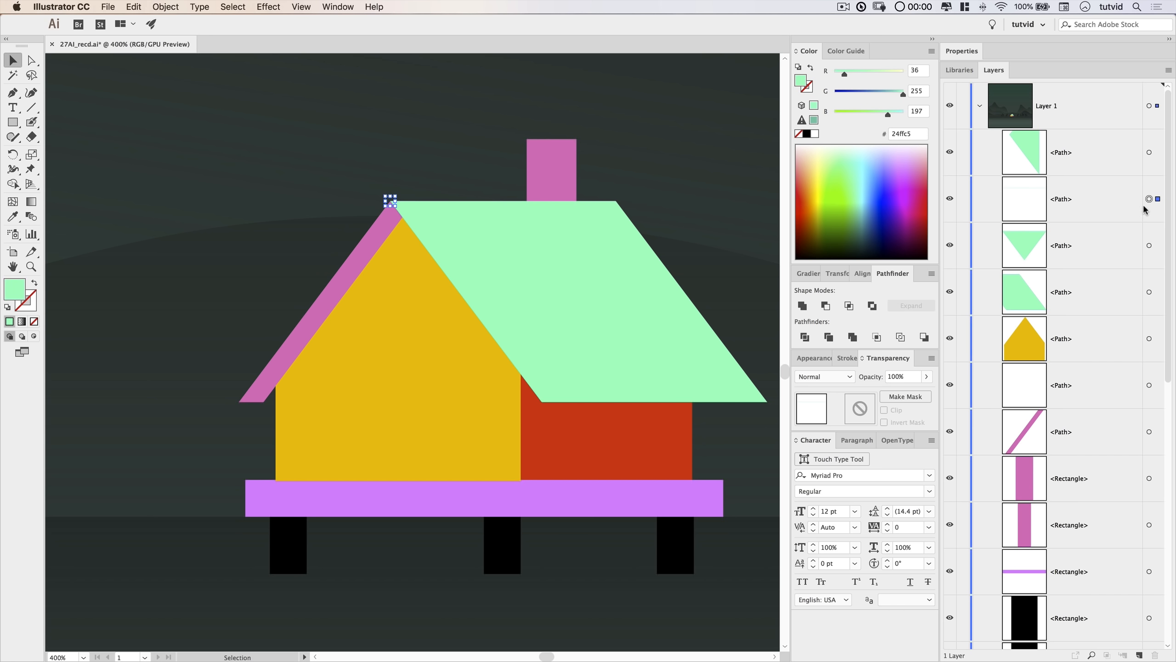
left_click(1149, 152, "shift")
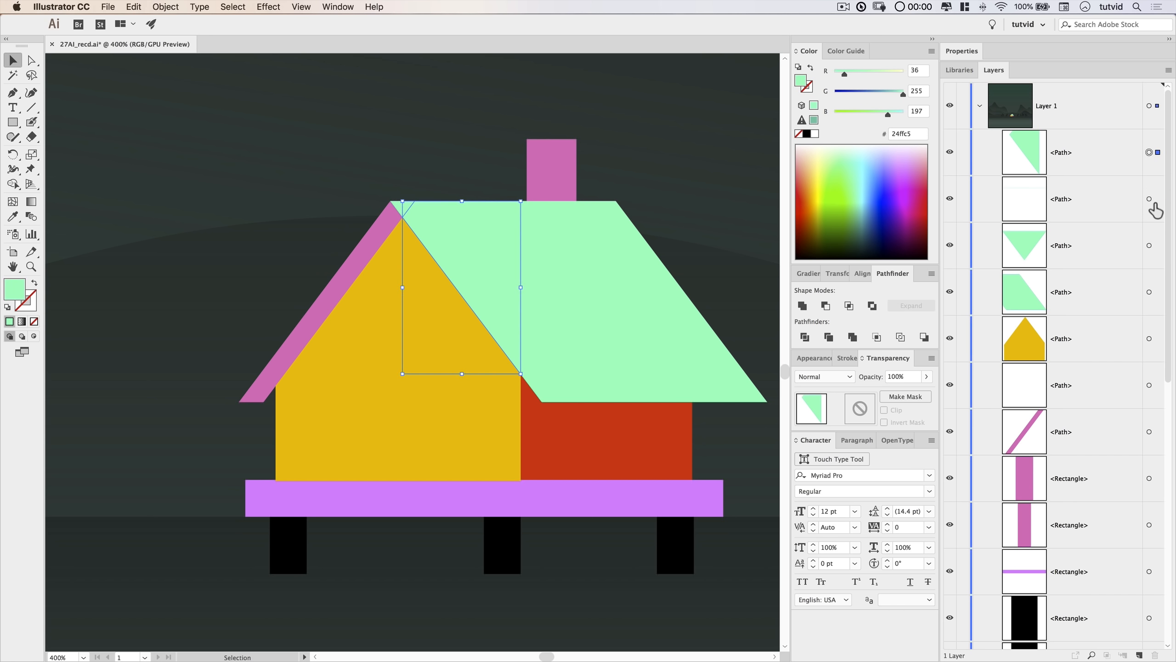
left_click(1149, 245, "shift")
left_click(1149, 292, "shift")
left_click(802, 306)
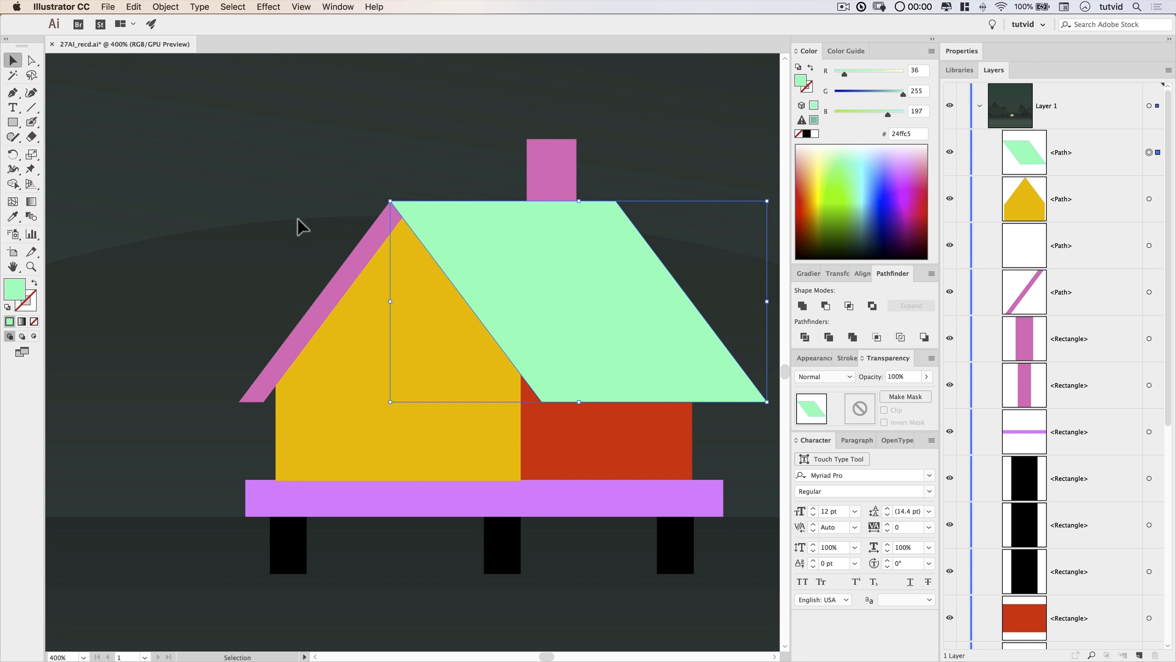
Darken the chimney's front rectangle by lowering its green value to 54, giving fill #e136bc.
left_click(574, 167)
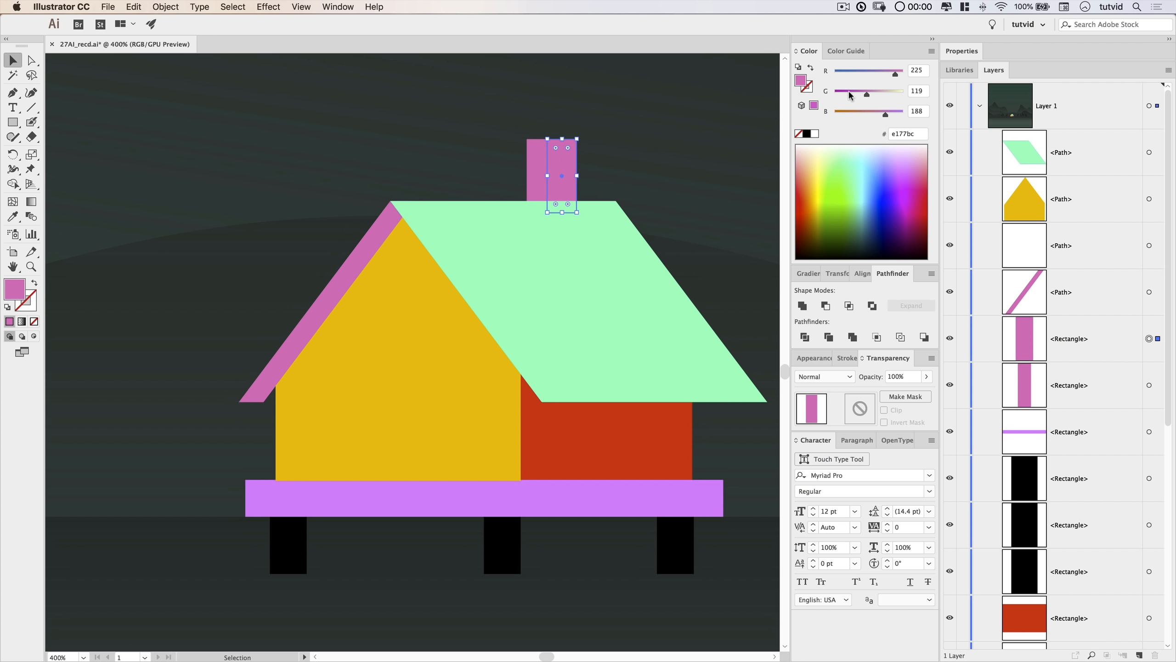
left_click_drag(863, 91, 846, 94)
left_click(599, 150)
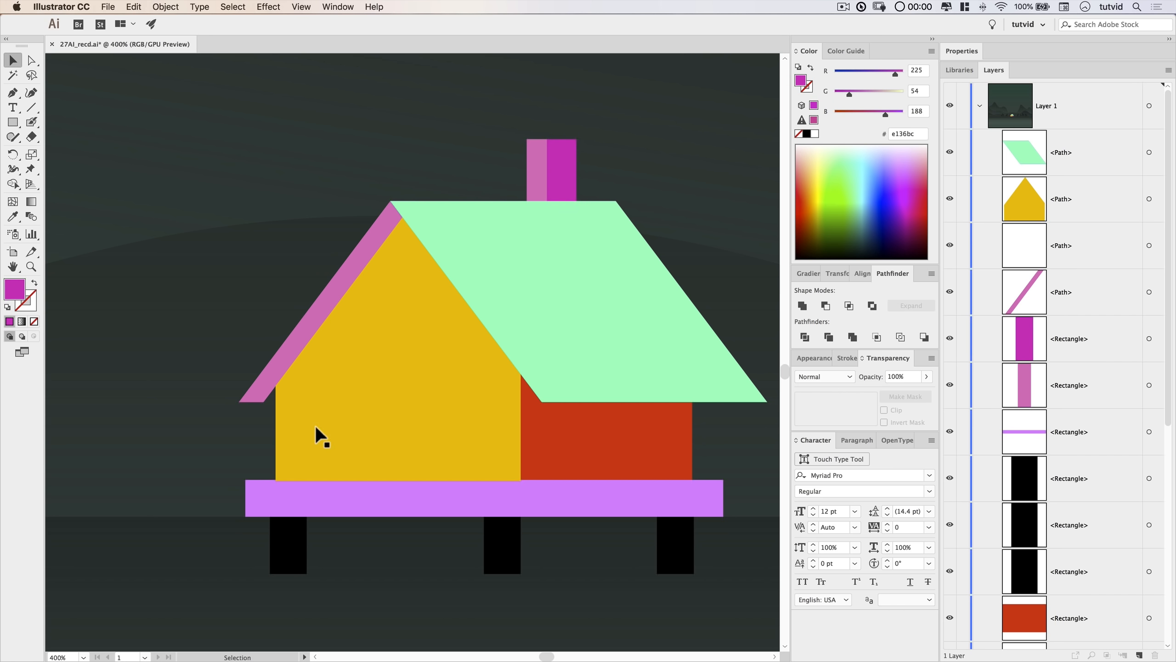
Draw a closed Pen shape at the lower end of the pink roof strip, with a flat base extending over the yellow wall.
key("z")
left_click(271, 403)
left_click(407, 342)
left_click_drag(436, 367, 481, 345)
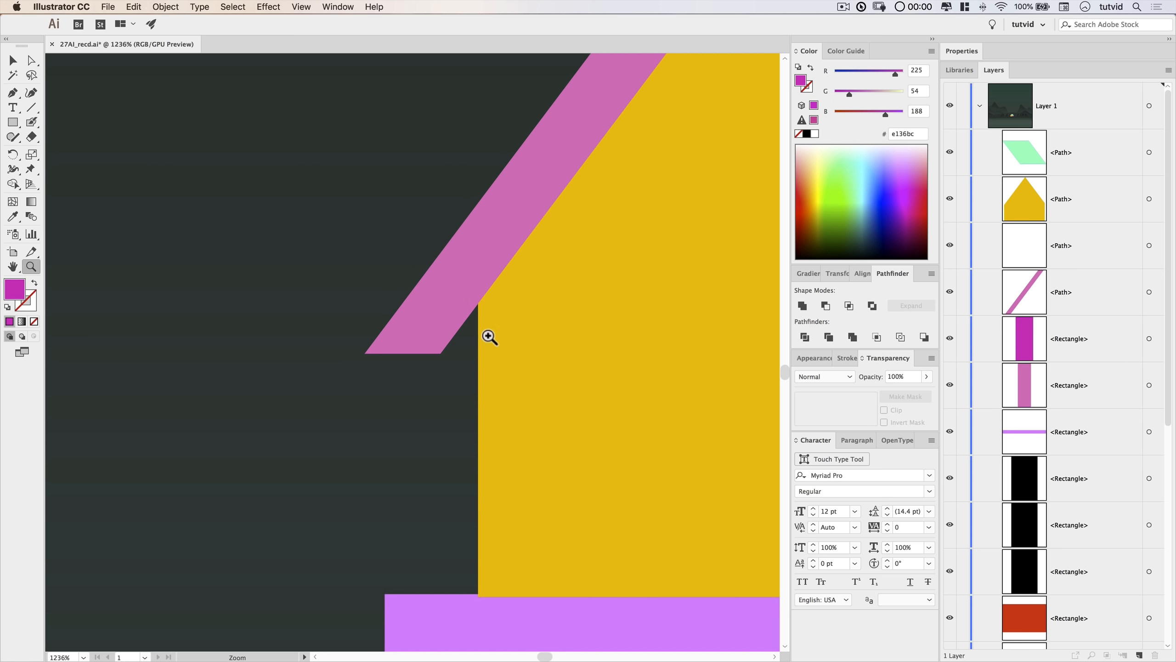
left_click_drag(13, 97, 46, 95)
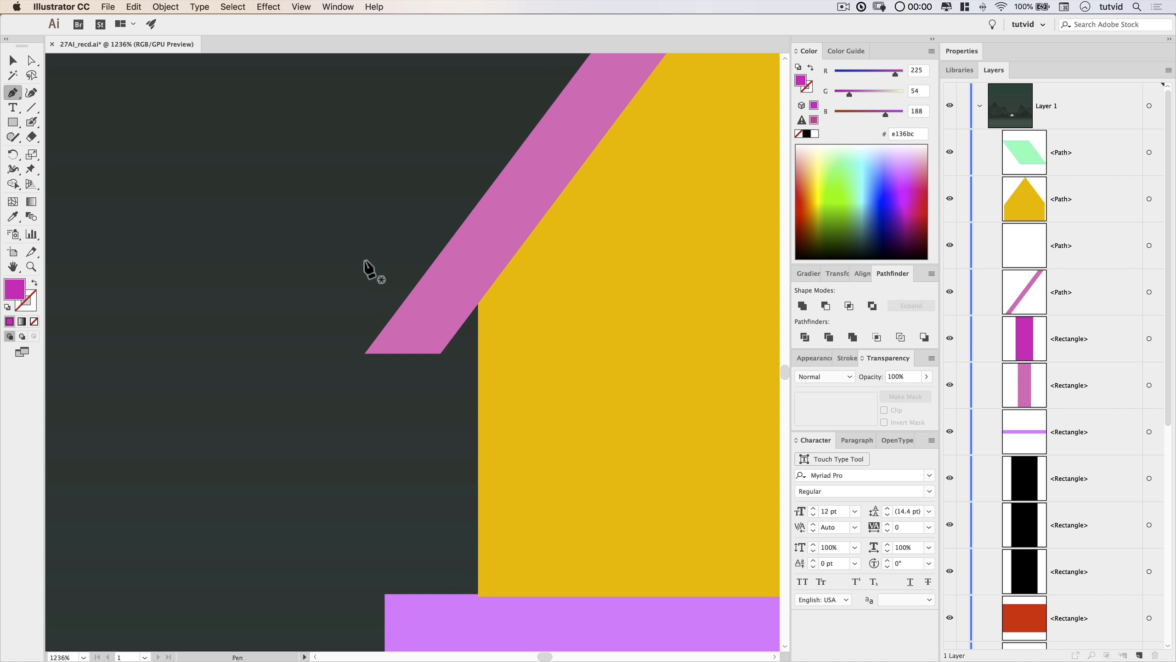
left_click(301, 6)
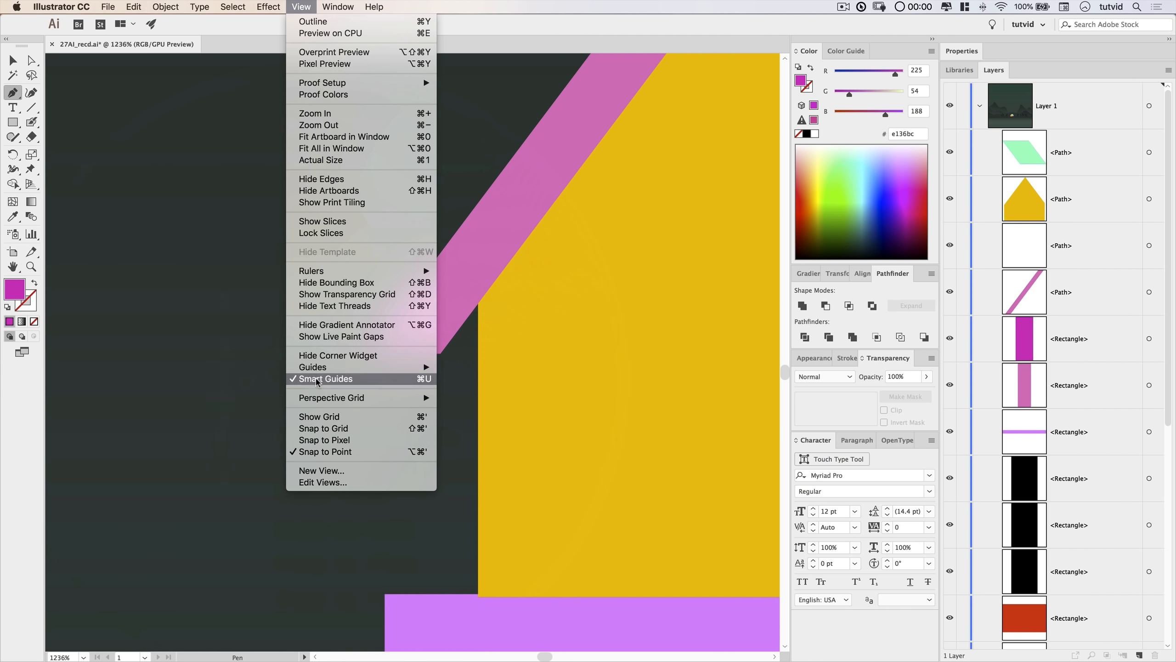
left_click(459, 321)
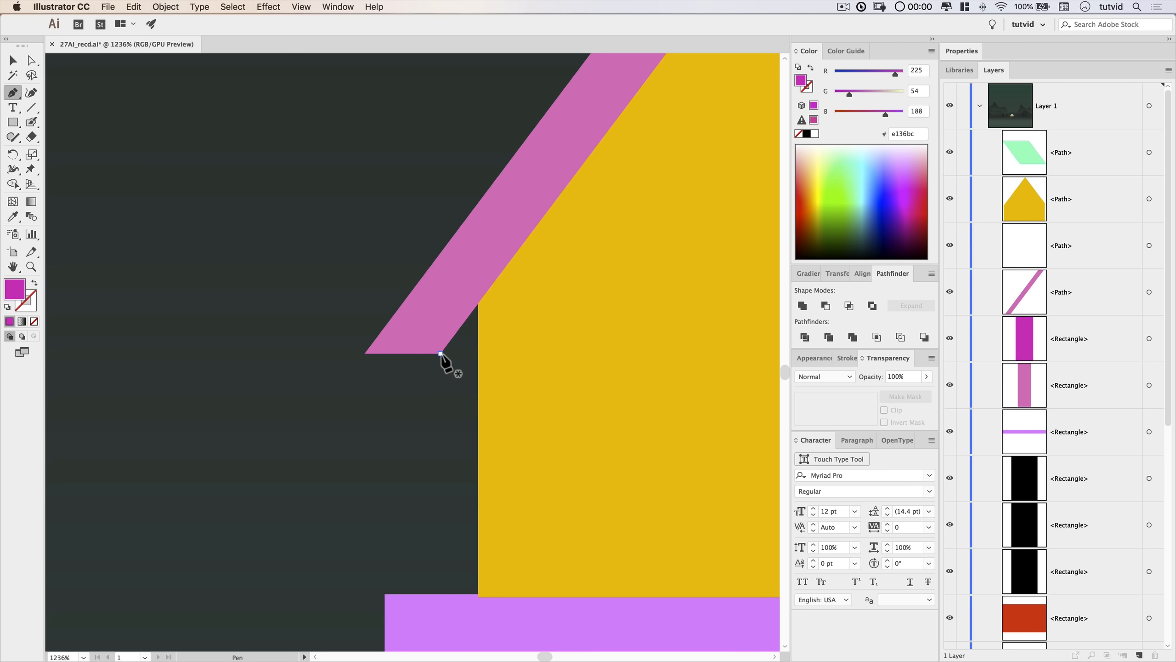
left_click(440, 354)
left_click(525, 353)
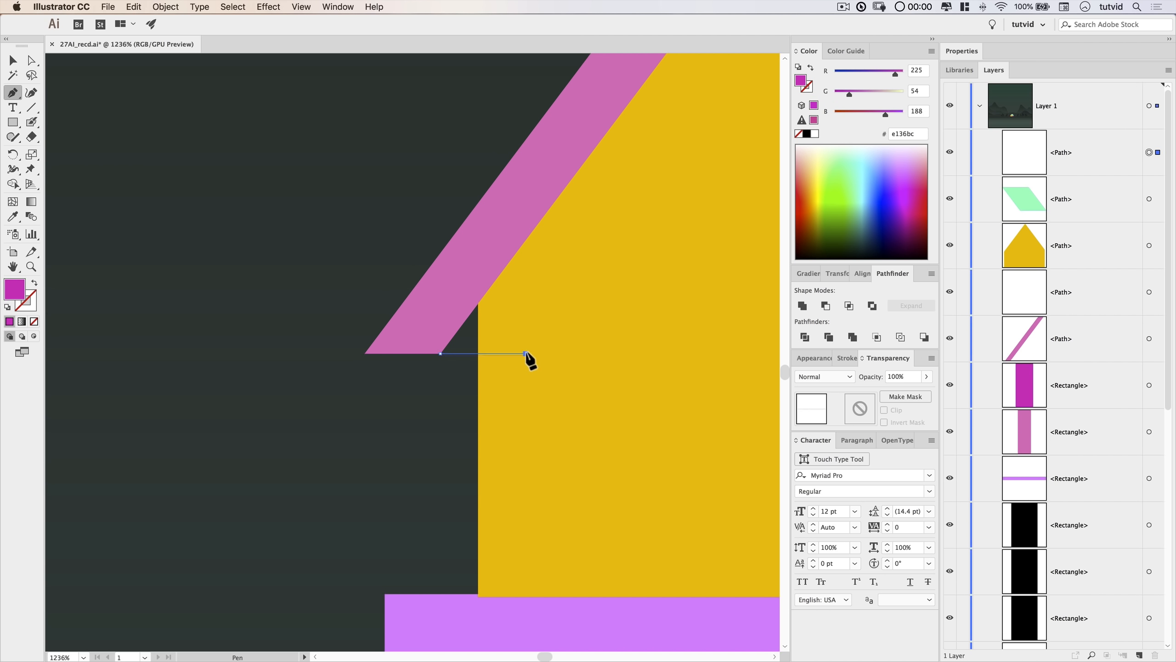
left_click(525, 218)
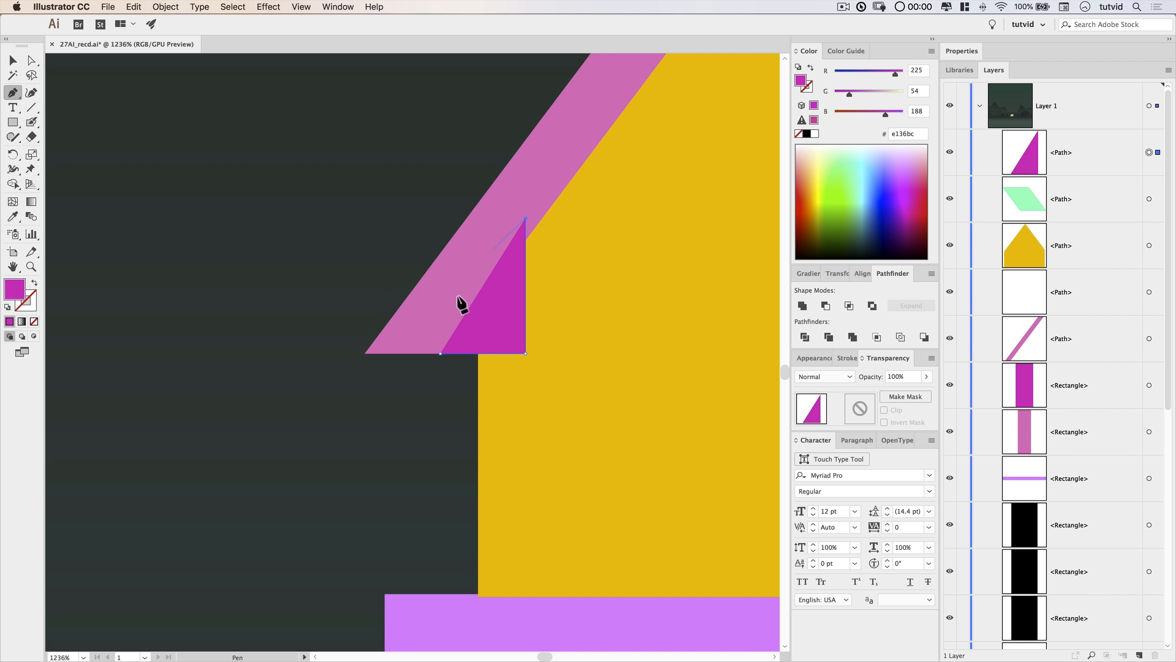
left_click(430, 332)
left_click(441, 354)
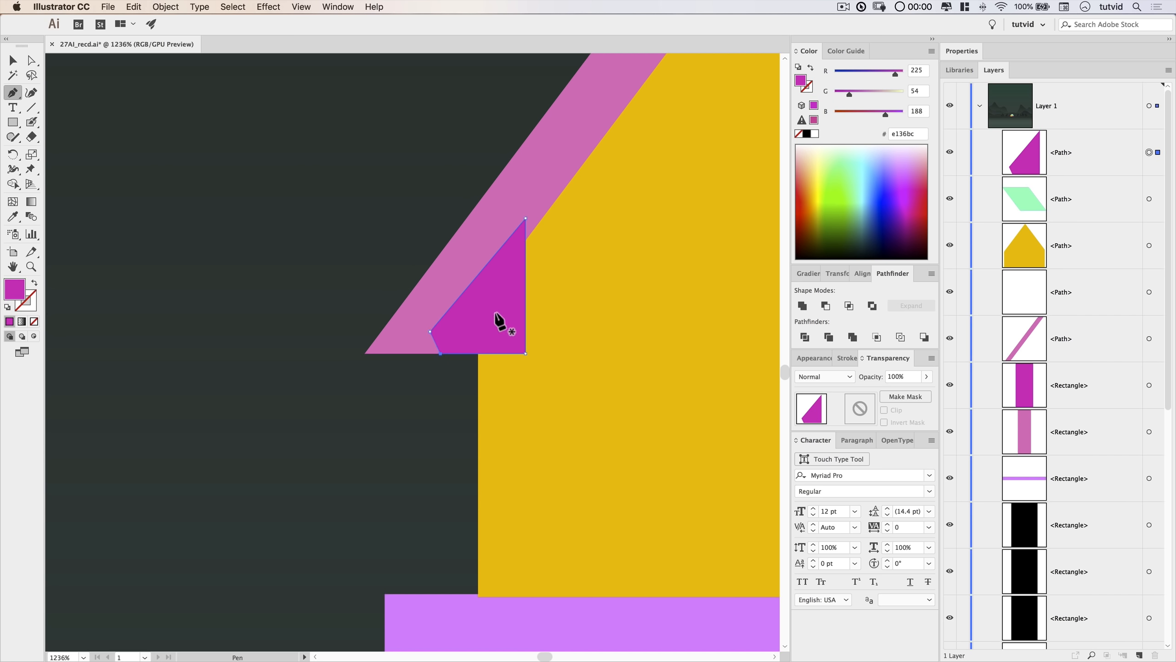
Recolor the new eave shape with the light pink fill sampled from the roof strip.
key("v")
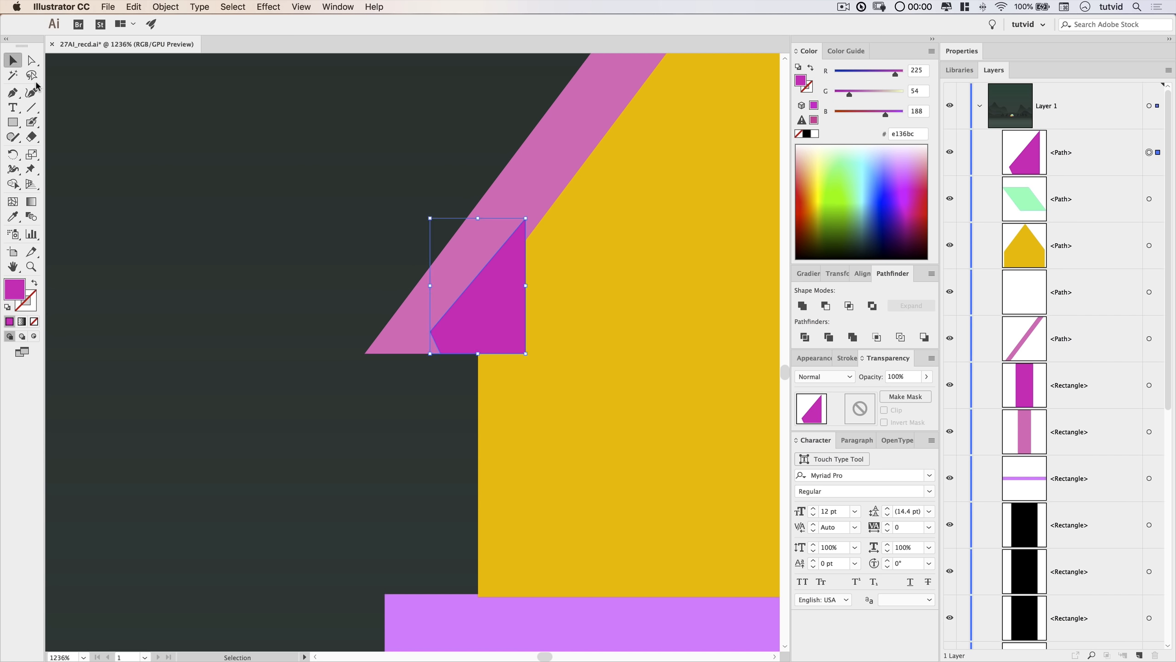
left_click(13, 217)
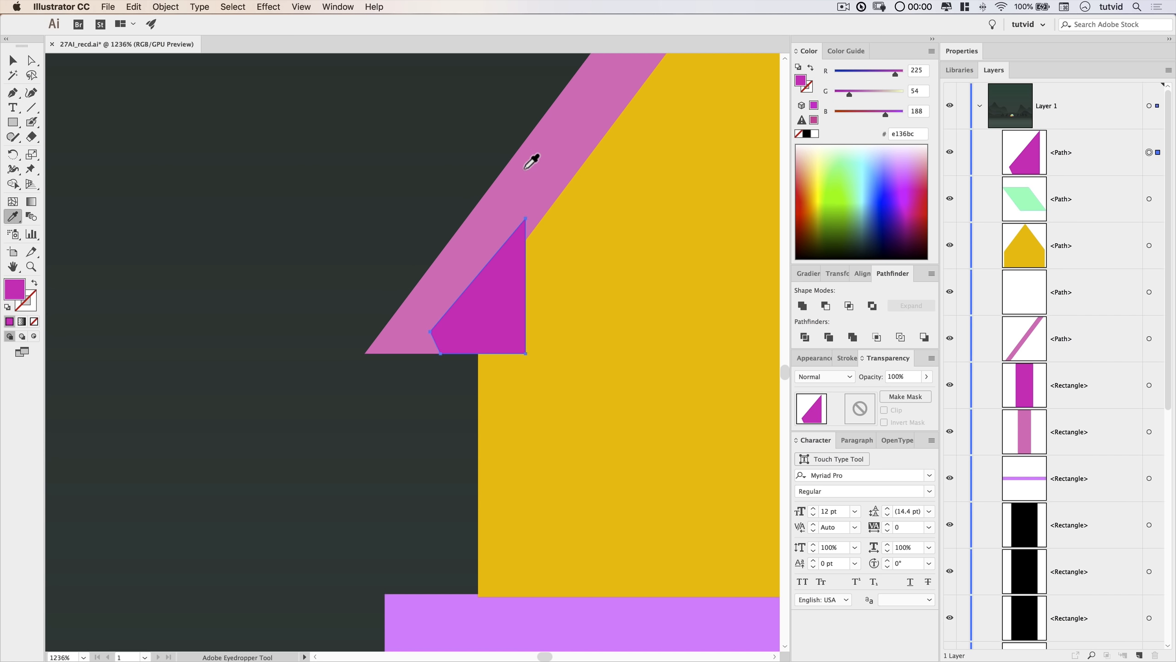
left_click(525, 169)
Select the eave shape together with the pink roof strip and unite them into one shape.
key("v")
left_click(540, 179, "shift")
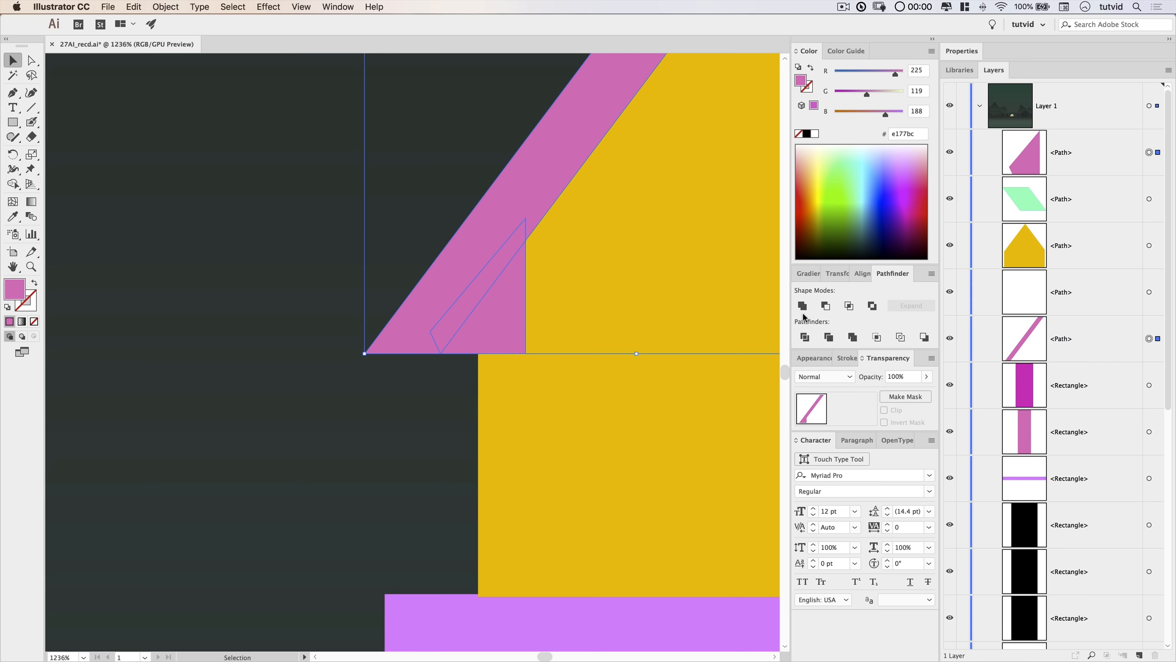
left_click(804, 337)
key("super+shift+a")
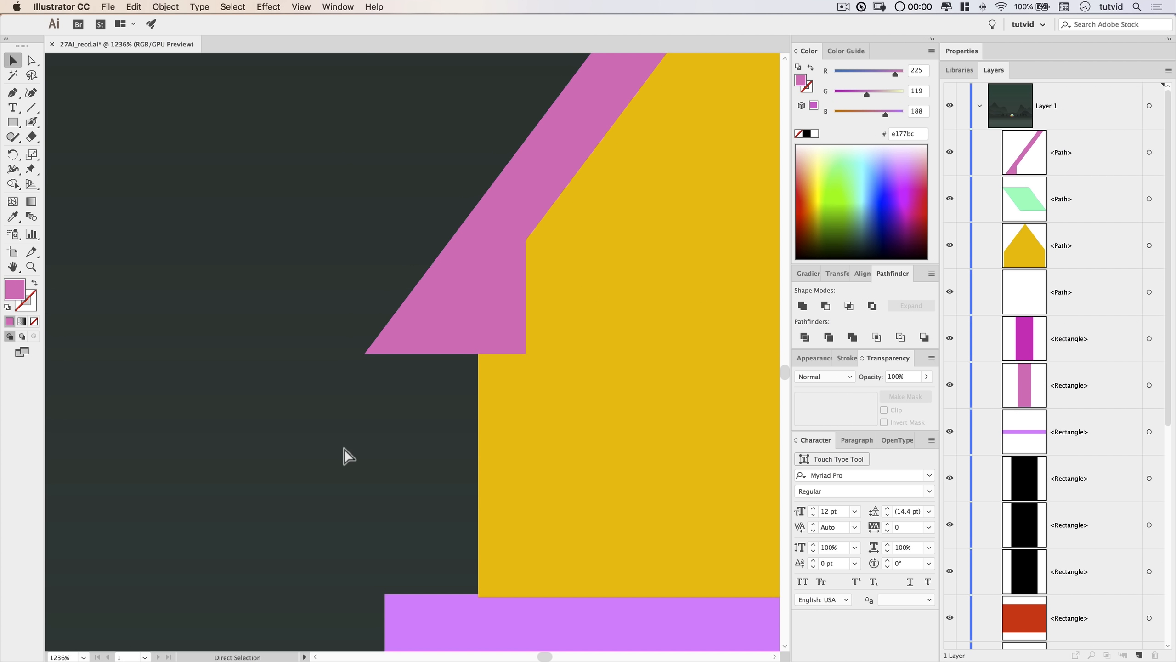
Send the united pink roof strip backward in the stacking order, behind the green roof panel and the yellow wall.
key("super+minus")
key("super+minus")
key("super+minus")
key("super+minus")
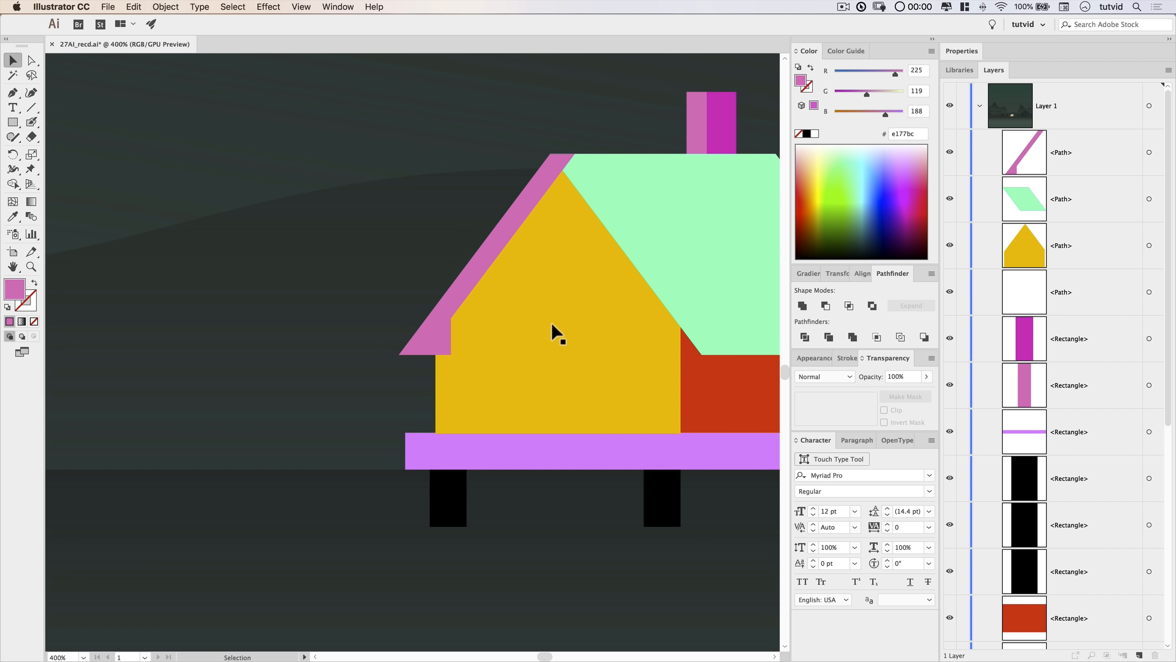
left_click_drag(611, 296, 576, 352)
left_click(464, 291)
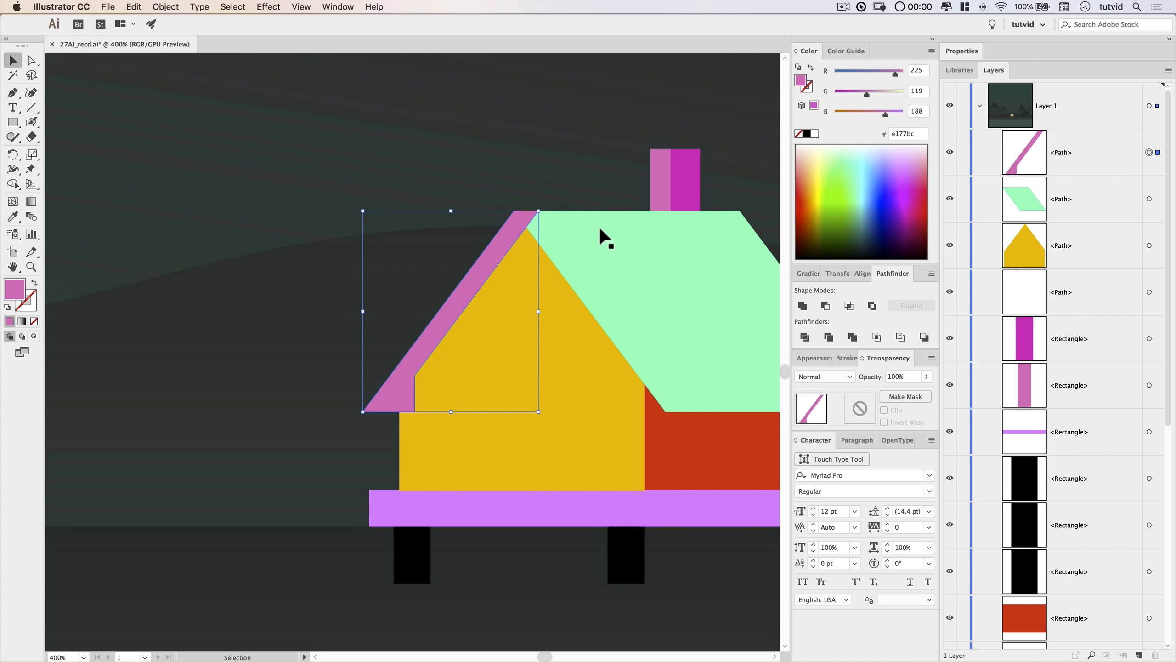
key("a")
key("super+bracketleft")
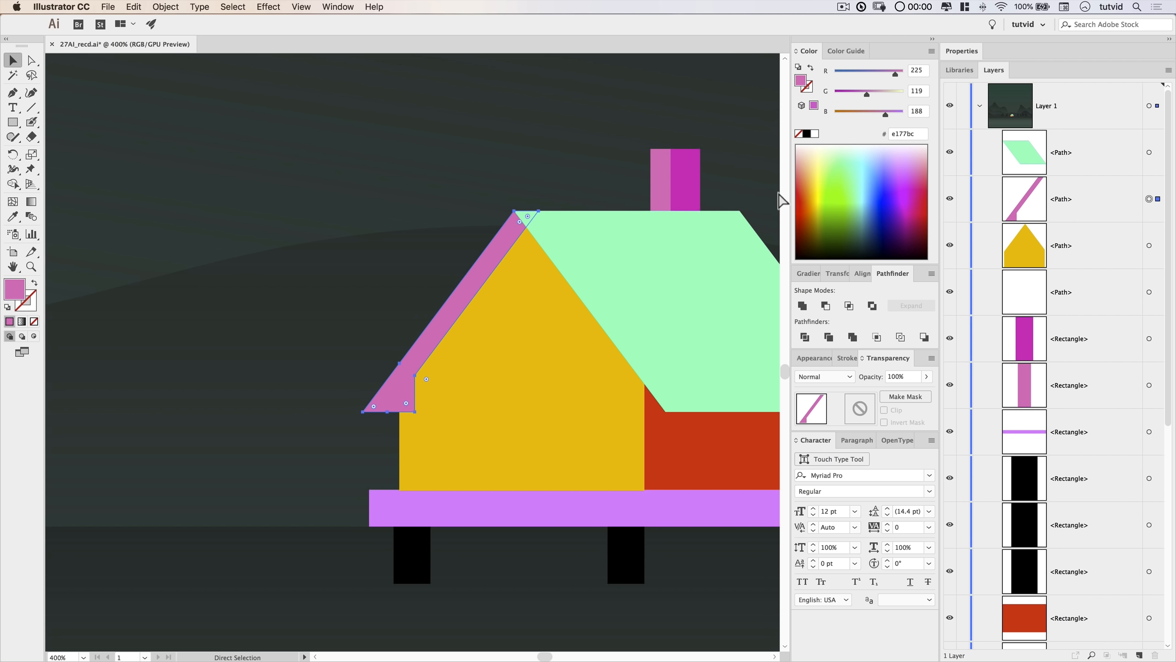
key("super+bracketleft")
key("v")
left_click(317, 290)
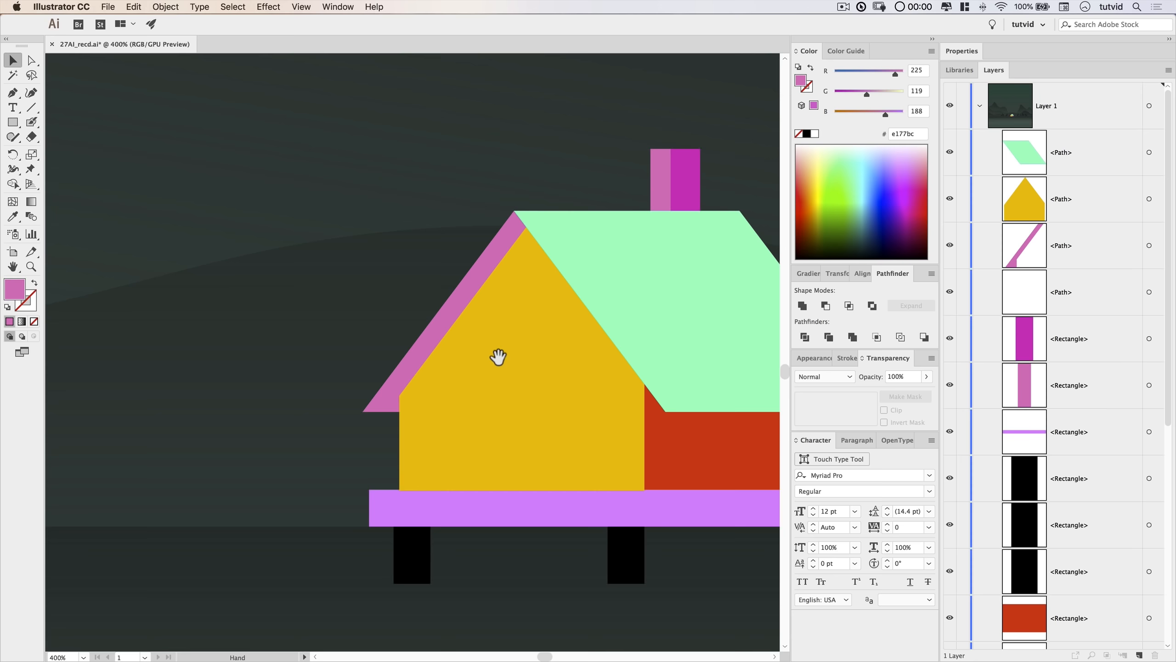
Draw a circular window about 25 px in diameter in the lower middle of the yellow wall.
left_click_drag(494, 353, 314, 349)
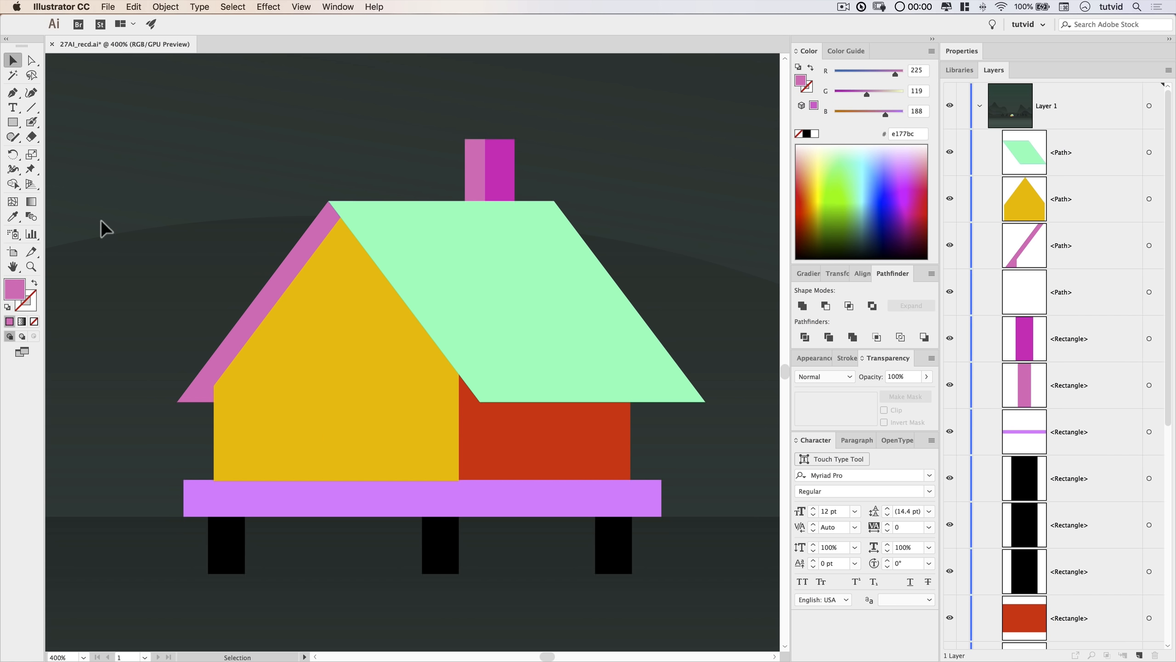
left_click(13, 122)
left_click(70, 152)
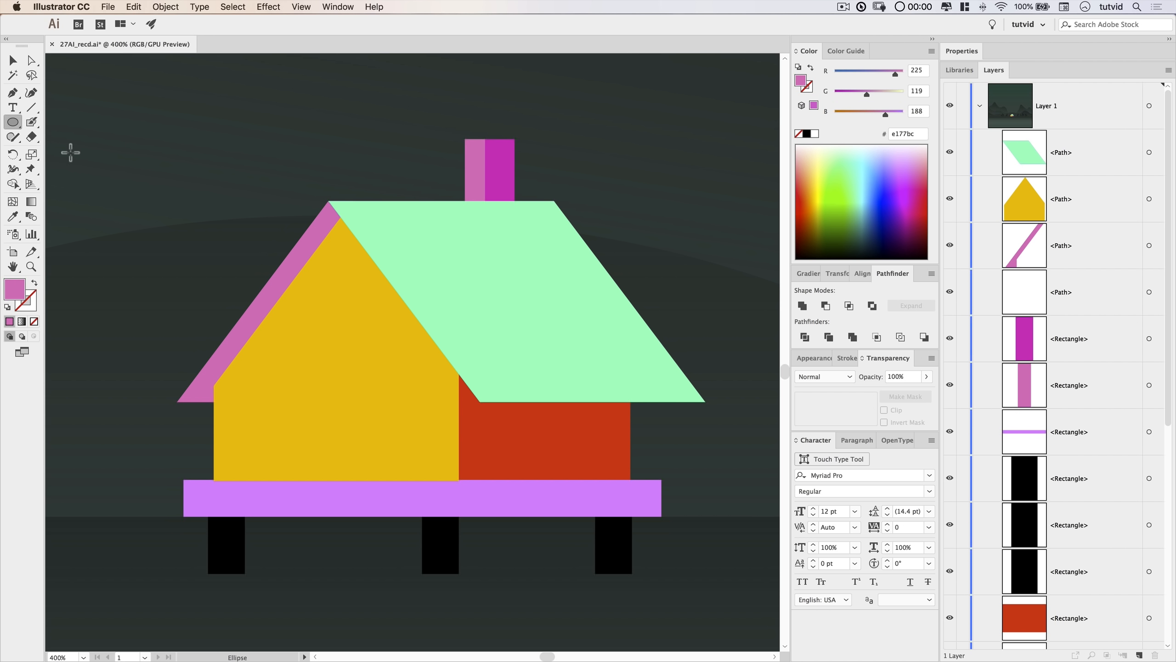
left_click_drag(296, 387, 358, 448)
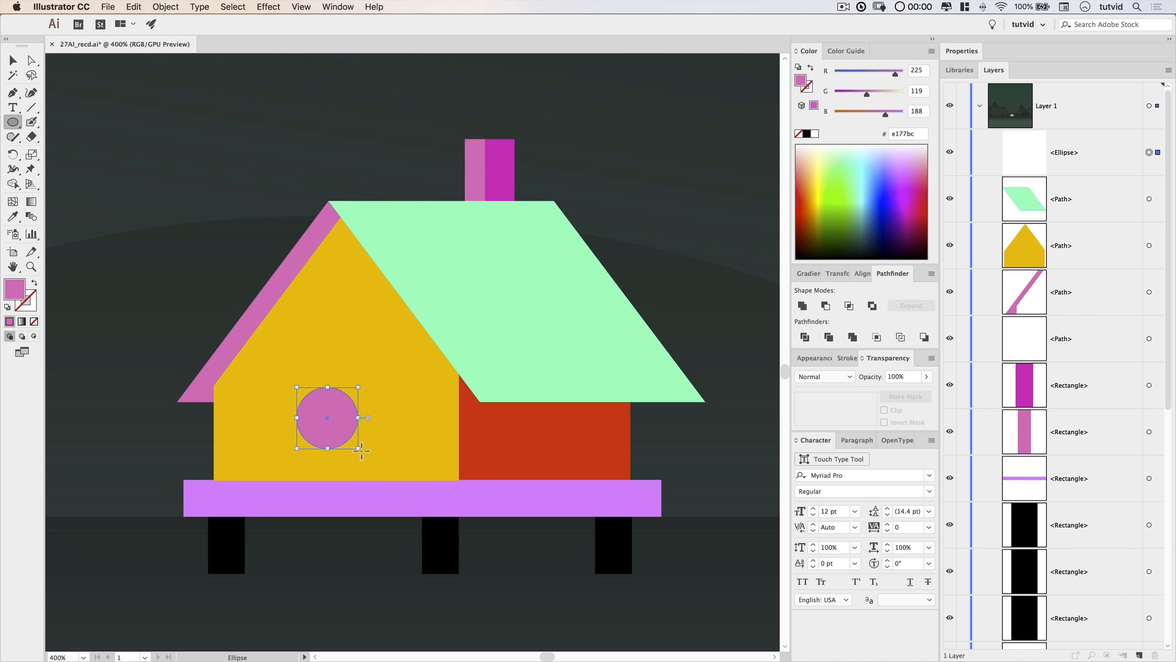
left_click(960, 46)
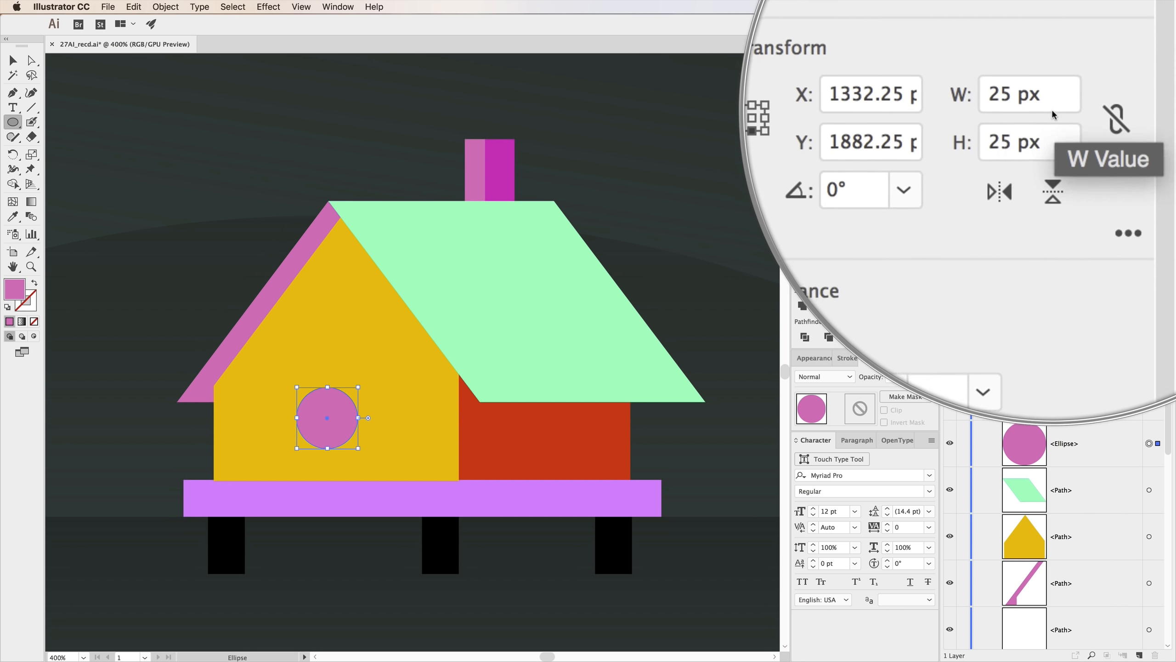
Nudge the circular window 2 px right and 2 px down on the yellow wall.
key("v")
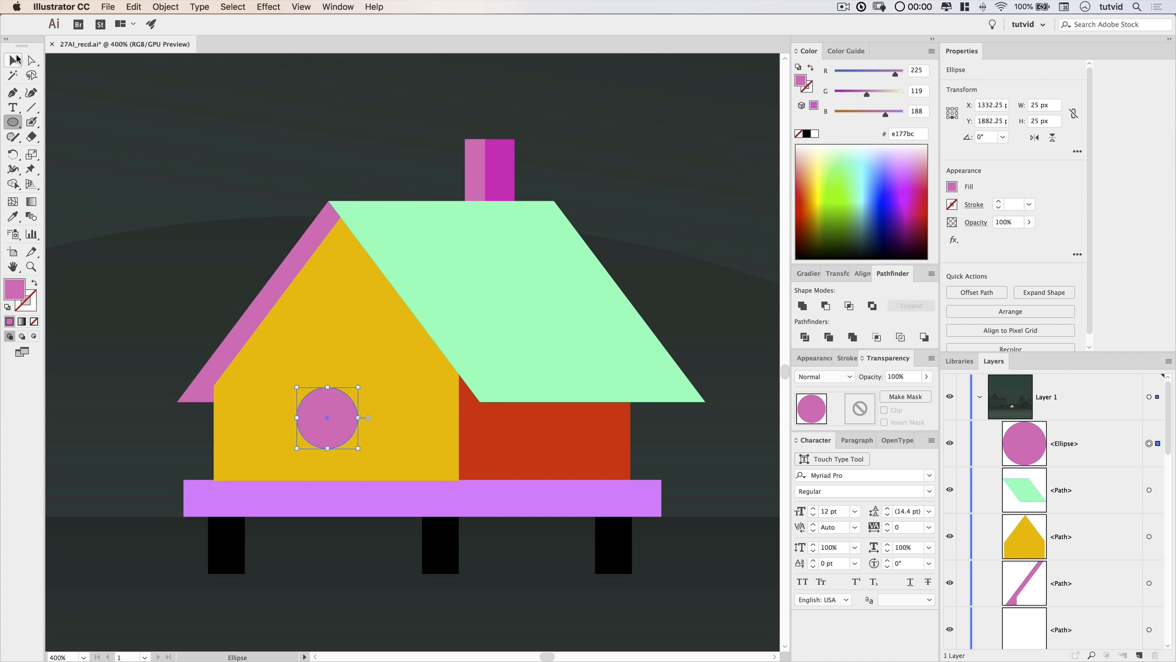
key("Right")
key("Right")
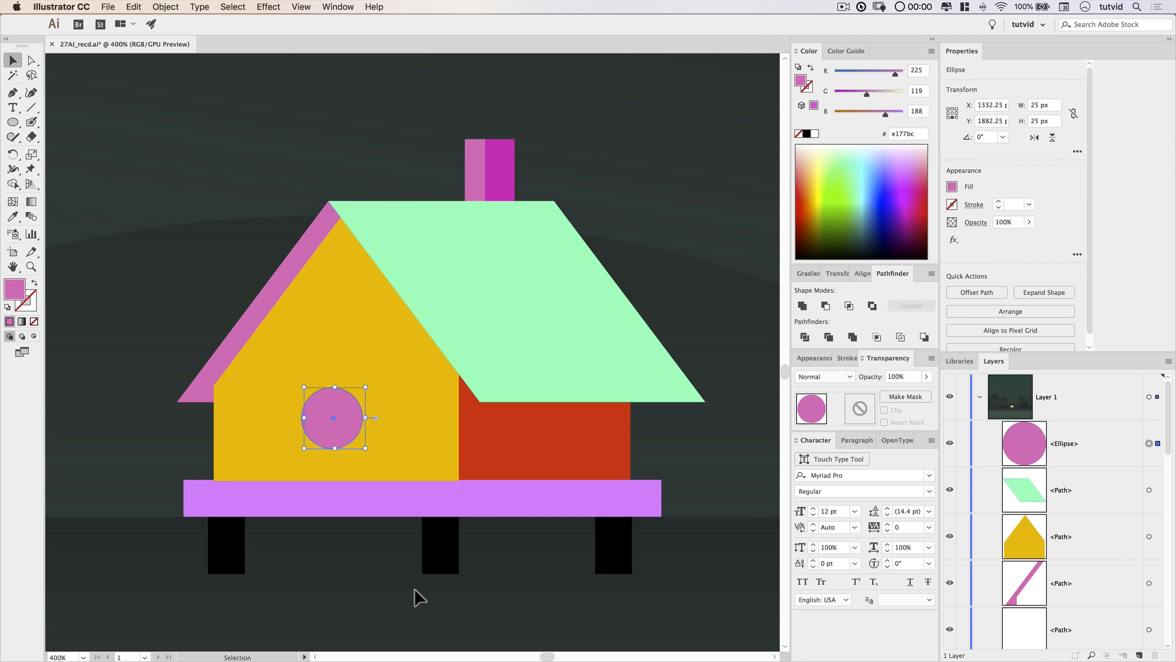
key("Down")
key("Down")
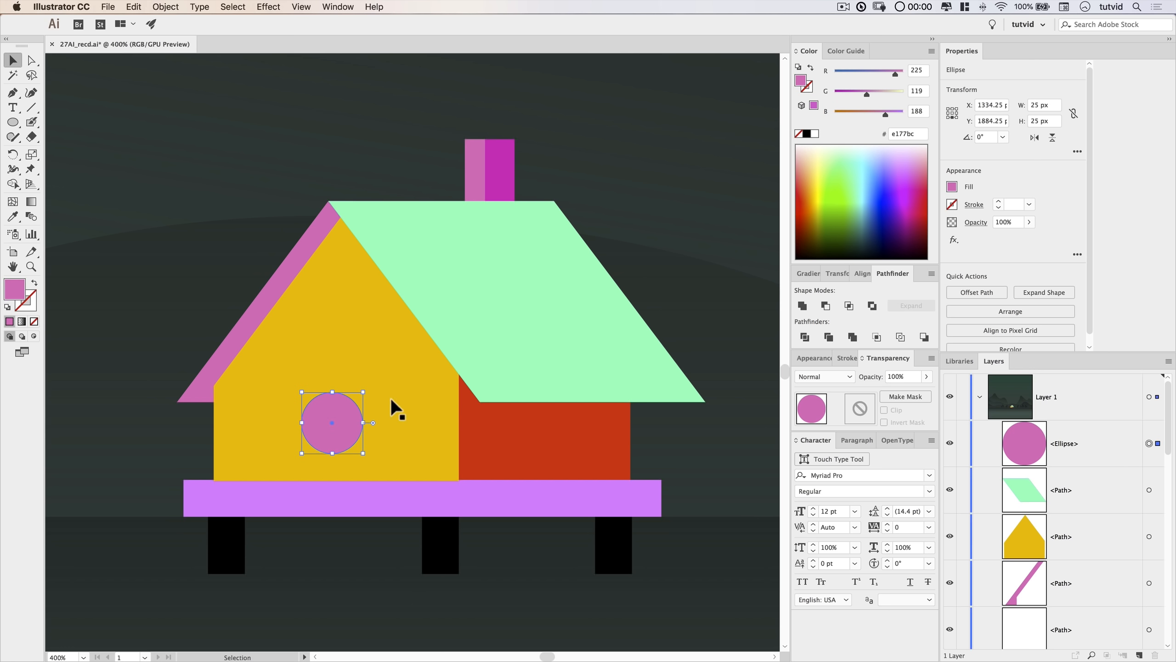
Draw a rectangular window about 22.5 by 15.75 px on the left half of the red wall.
left_click(15, 136)
left_click_drag(13, 123, 65, 122)
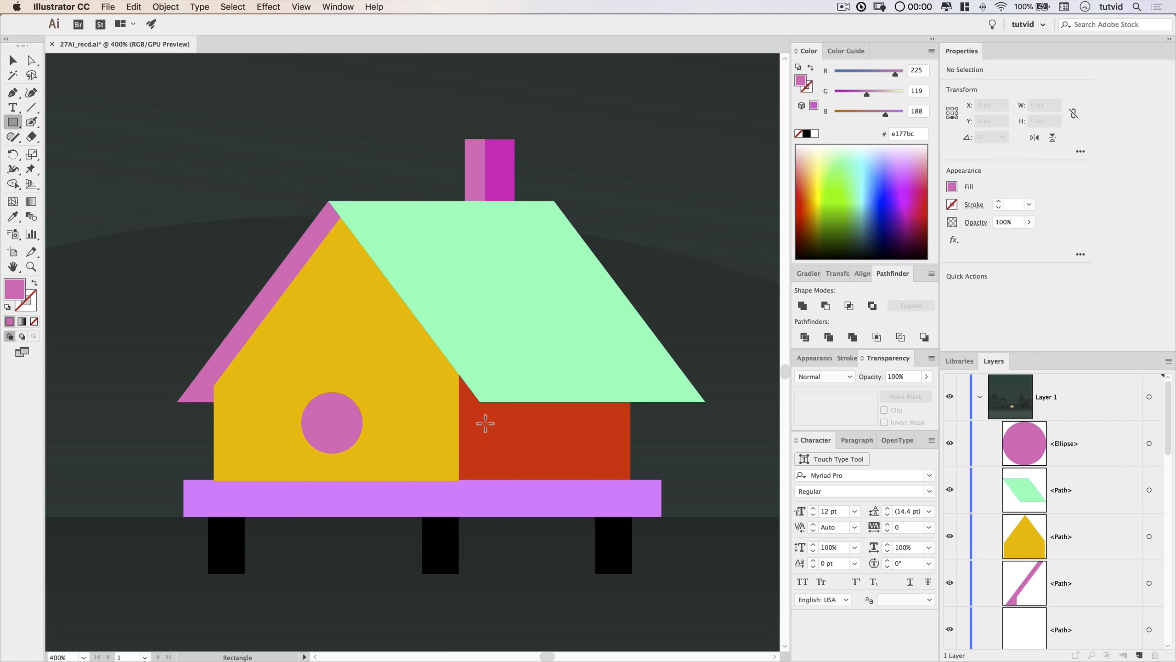
left_click_drag(485, 419, 541, 456)
key("v")
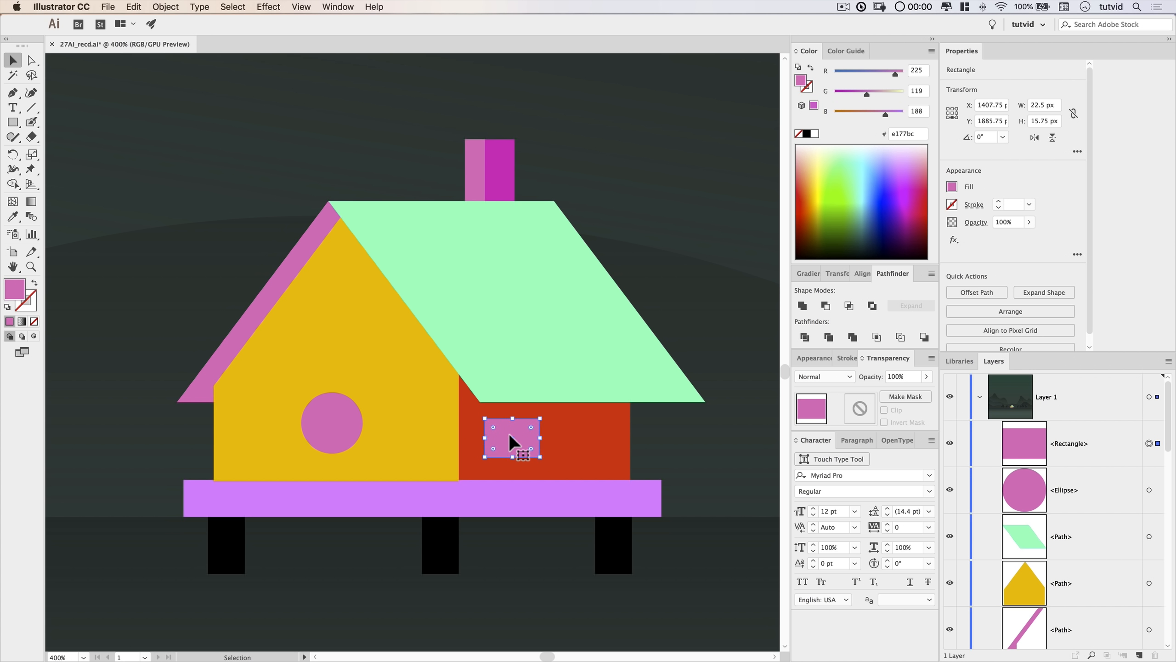
Set the rectangular window's width to 18 px and nudge it 2 px to the left.
left_click_drag(511, 429, 584, 440)
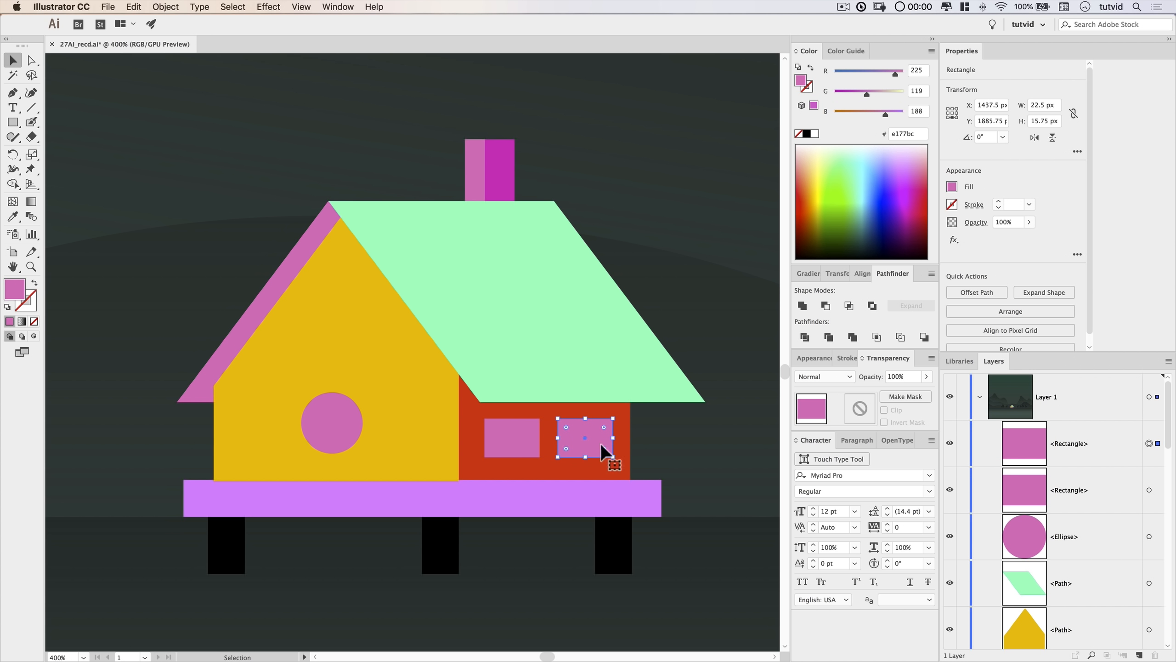
key("super+z")
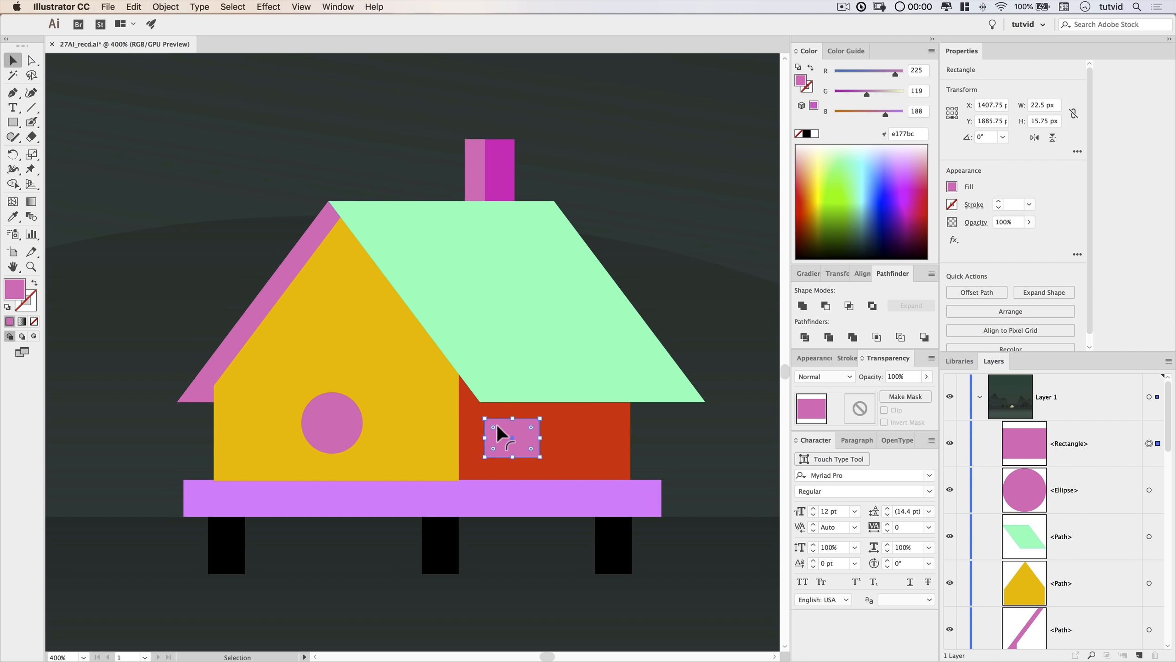
left_click(1038, 106)
type("18")
key("Return")
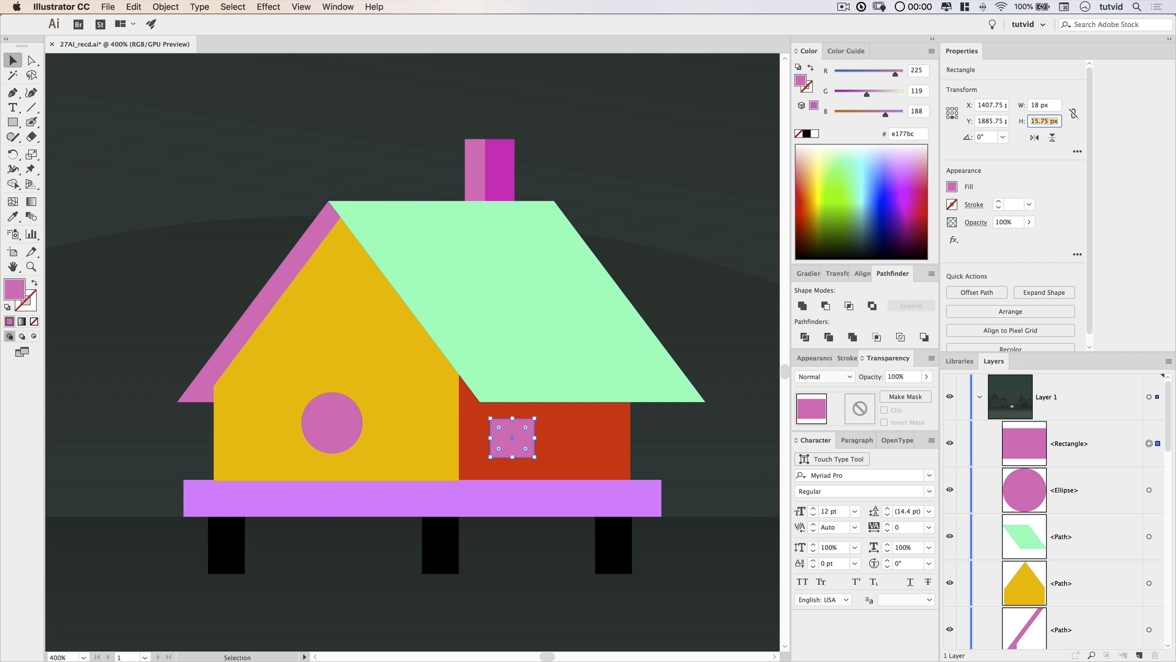
key("Left")
key("Left")
Duplicate the window 30 px to the right and stretch the copy downward to about 27.6 px tall as a door.
left_click_drag(512, 427, 584, 433)
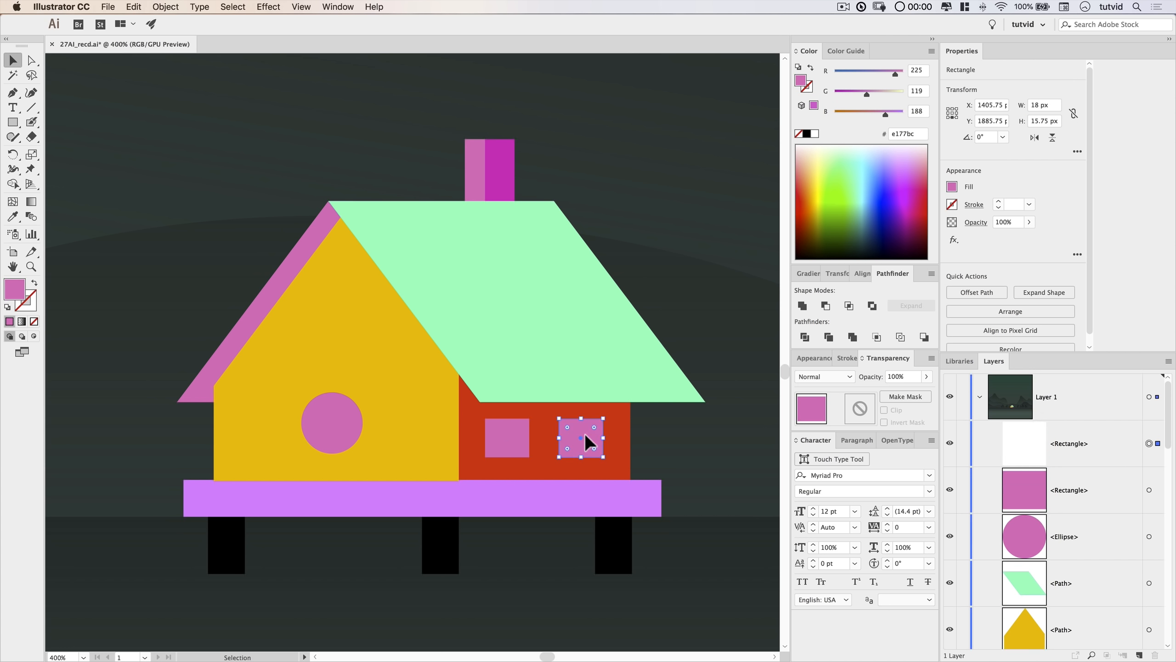
left_click(585, 433, "shift")
left_click(589, 431)
left_click_drag(581, 457, 583, 486)
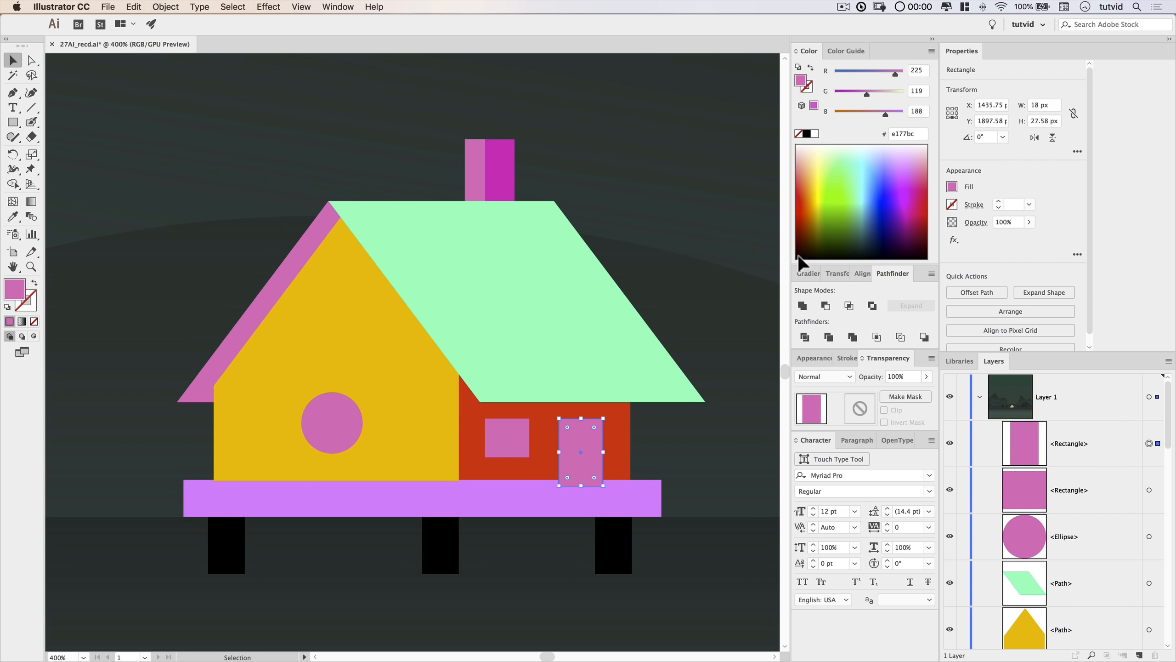
Fill the door rectangle with bright green #75ff3b.
left_click(834, 192)
left_click(575, 542)
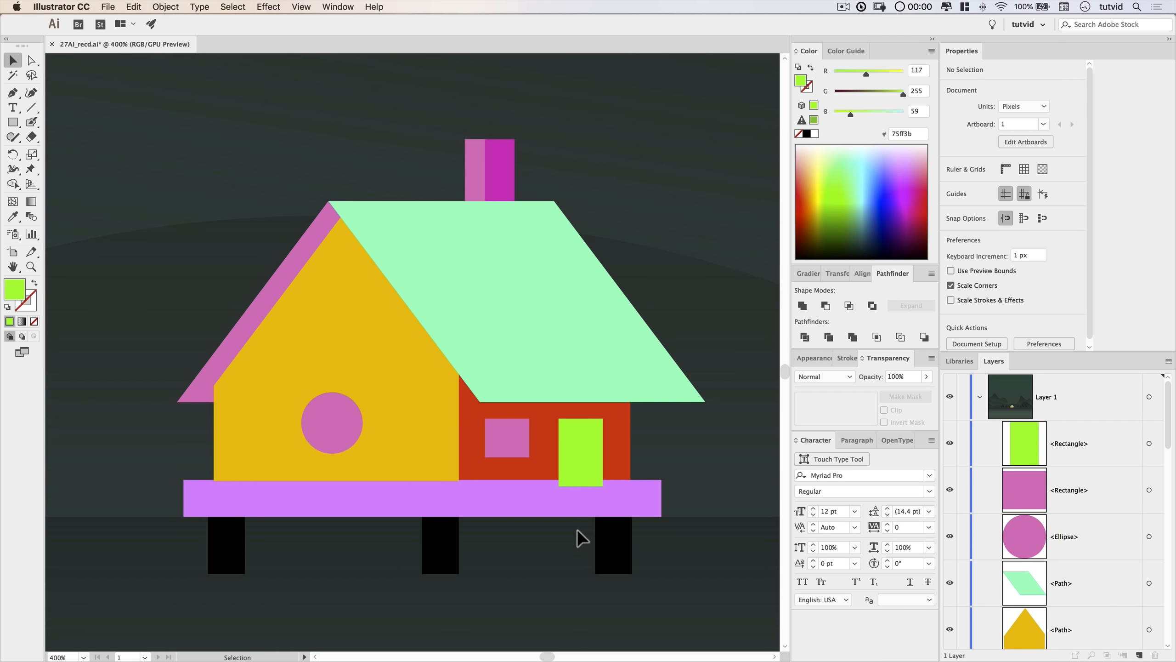
Bring the purple platform rectangle forward in the stacking order until it covers the bottom of the green door.
left_click(587, 435)
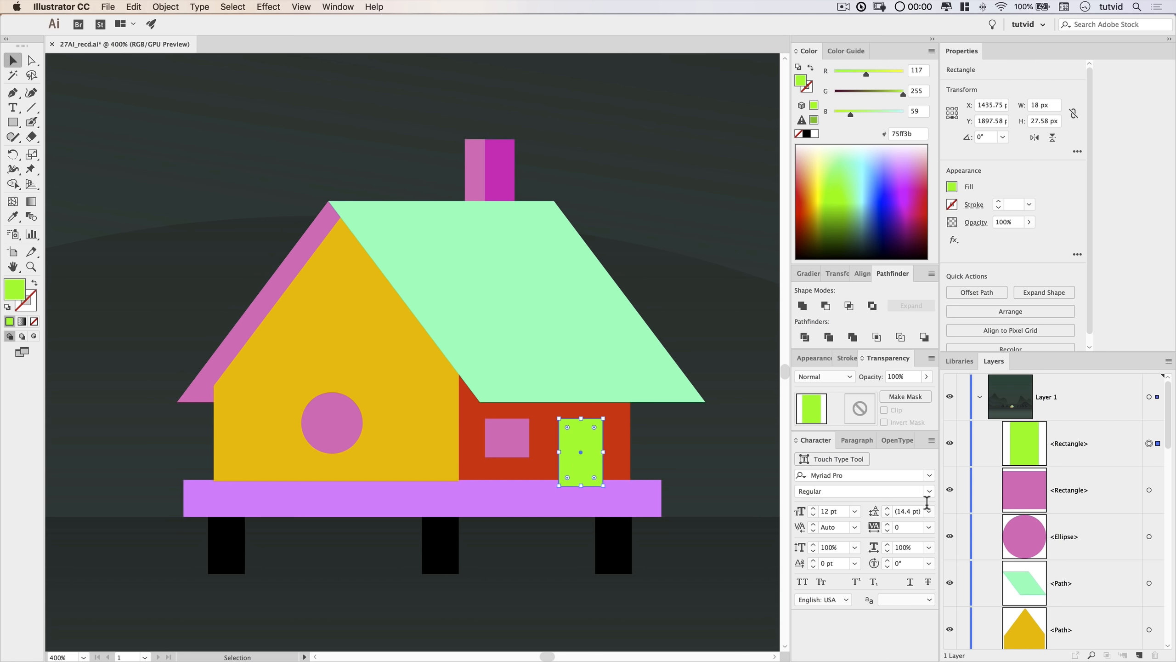
scroll(1093, 540, "down", 15)
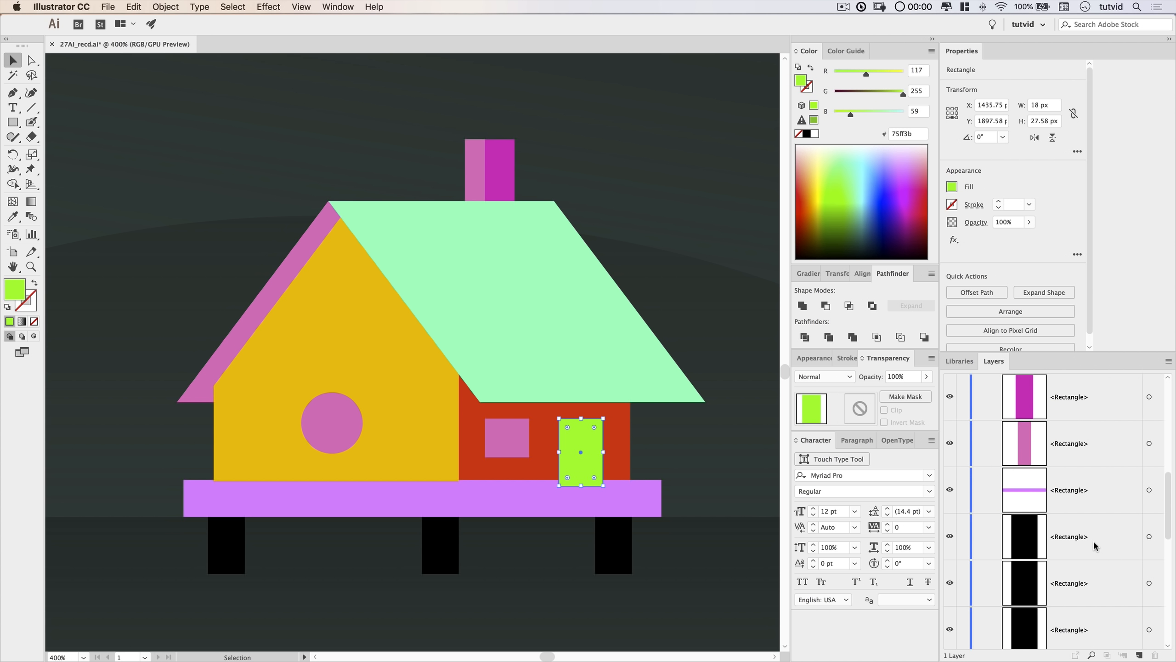
scroll(1093, 540, "up", 1)
left_click(1149, 490)
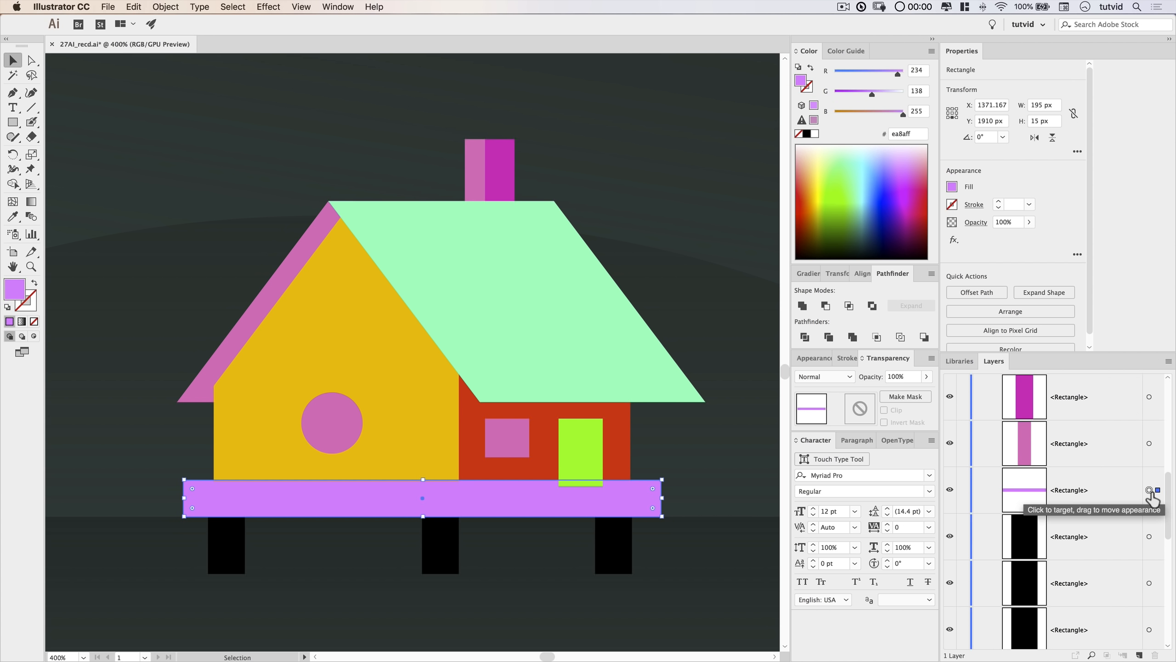
key("super+bracketright")
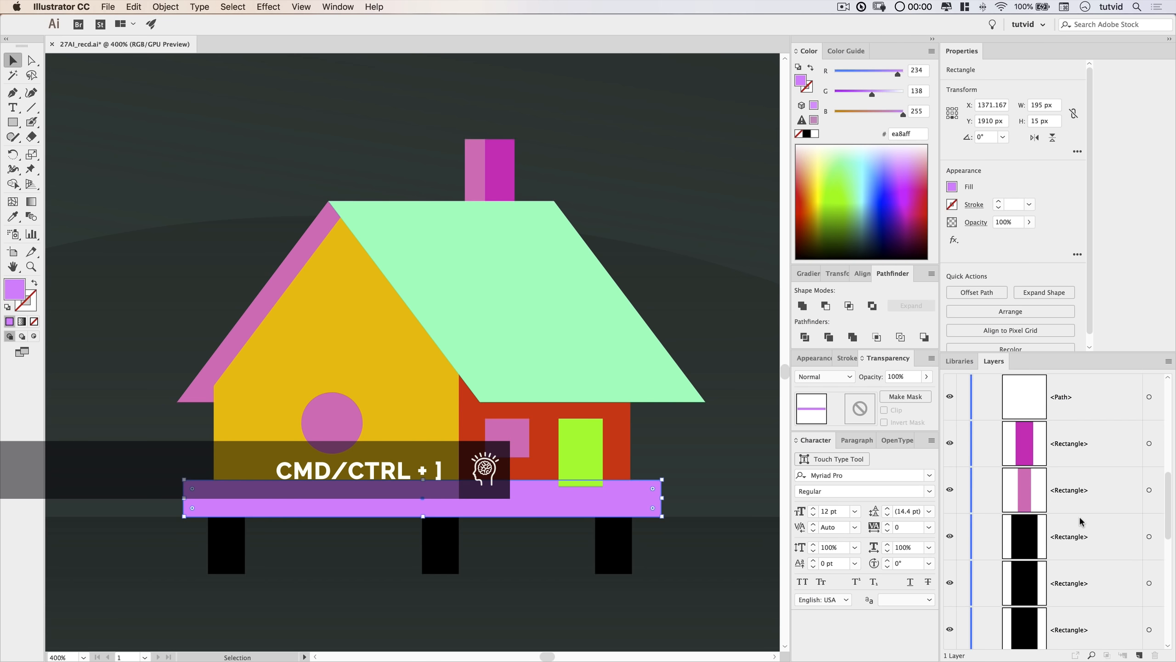
left_click(700, 578)
With nothing selected, load the white-to-black linear gradient as the current fill.
left_click_drag(539, 545, 557, 563)
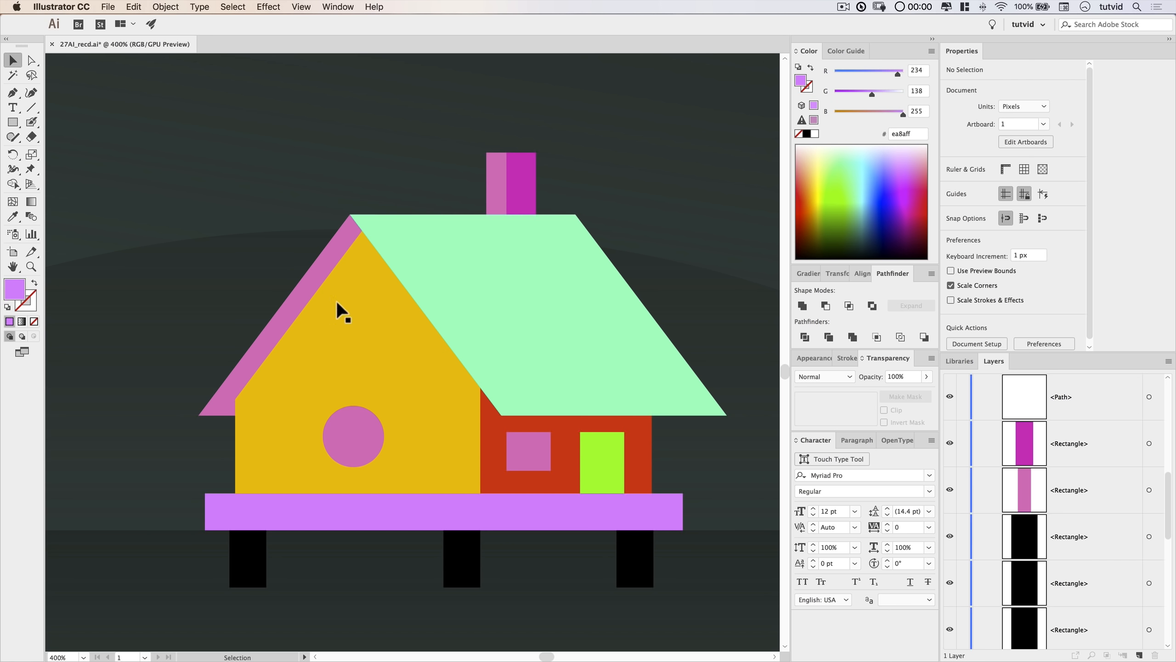
key("super+minus")
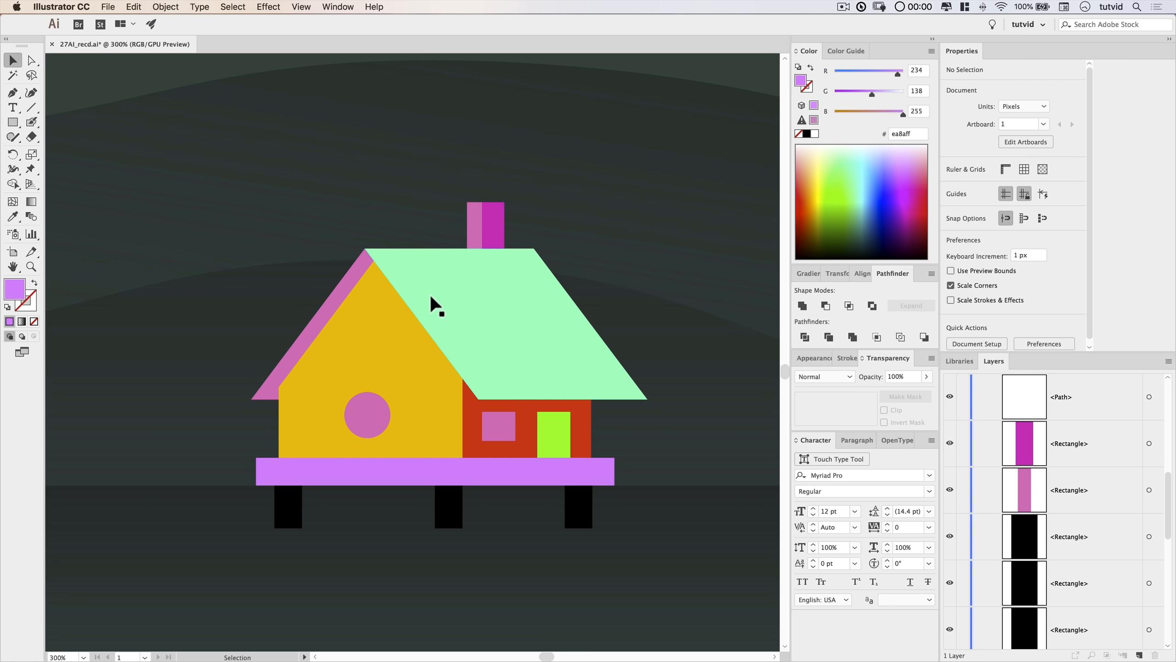
left_click(808, 273)
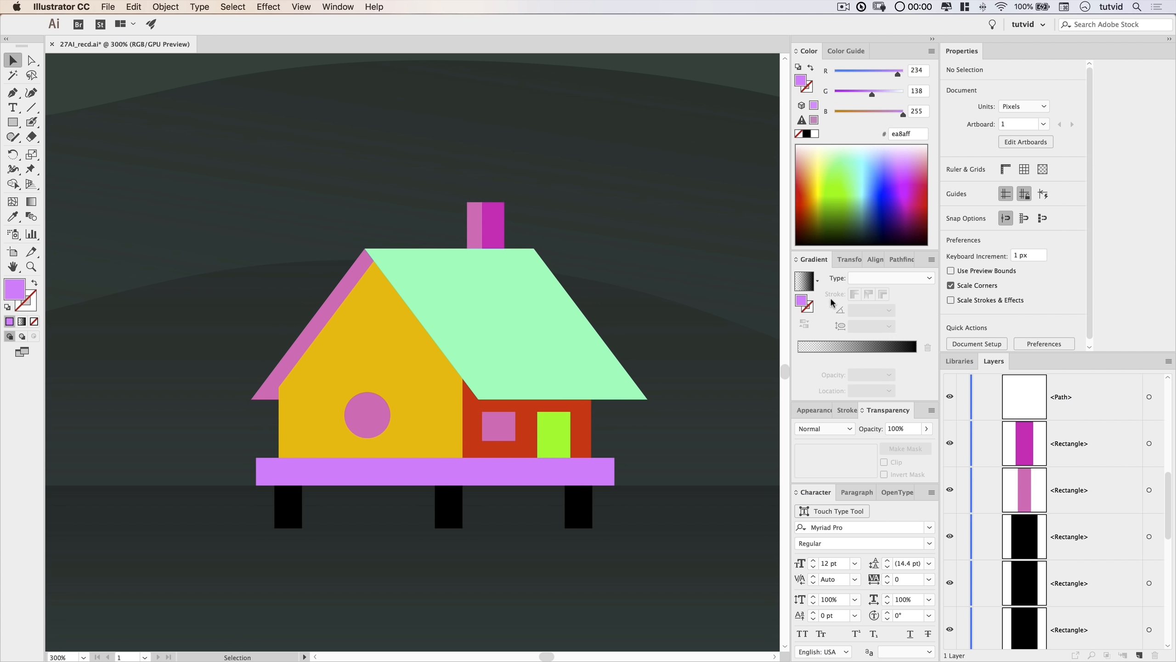
left_click(817, 280)
left_click(777, 315)
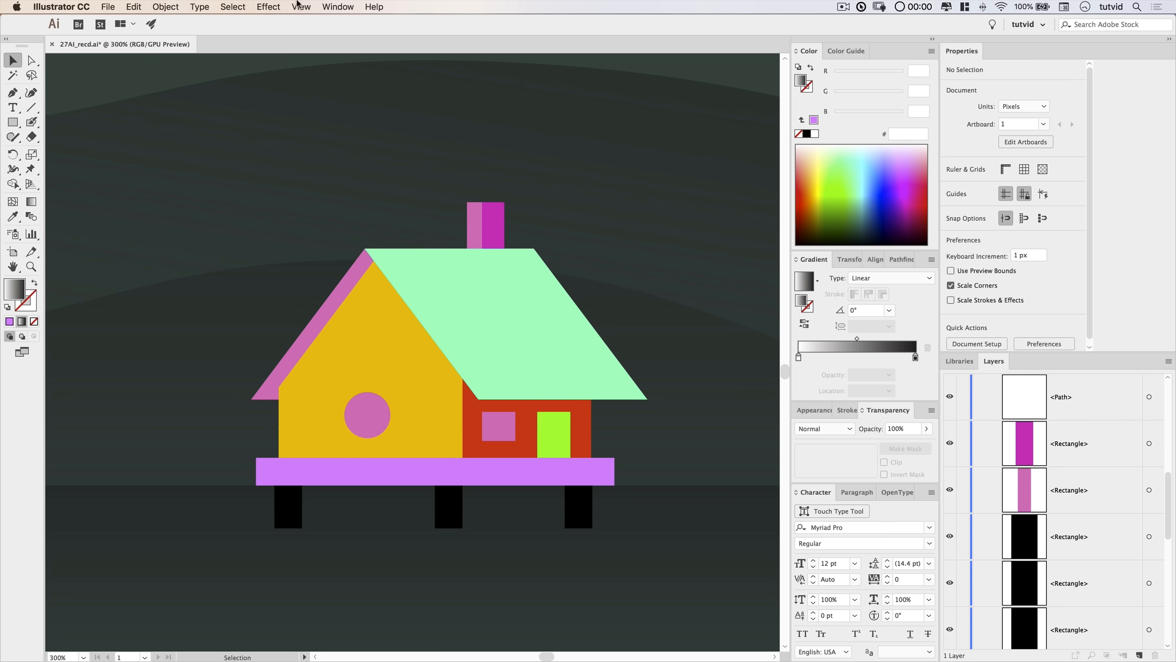
Change the gradient's stops to the dark brown R=65 G=26 B=0 and gold R=220 G=195 B=93 swatches, and save it as a swatch.
left_click(345, 6)
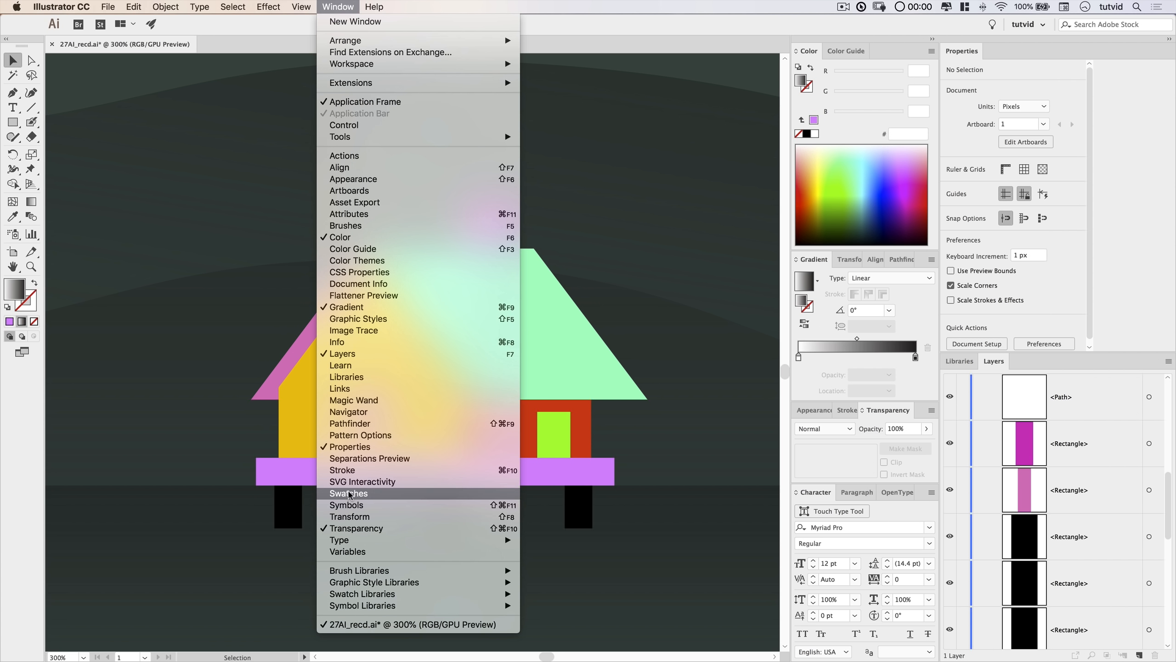
left_click(361, 503)
left_click_drag(664, 113, 662, 219)
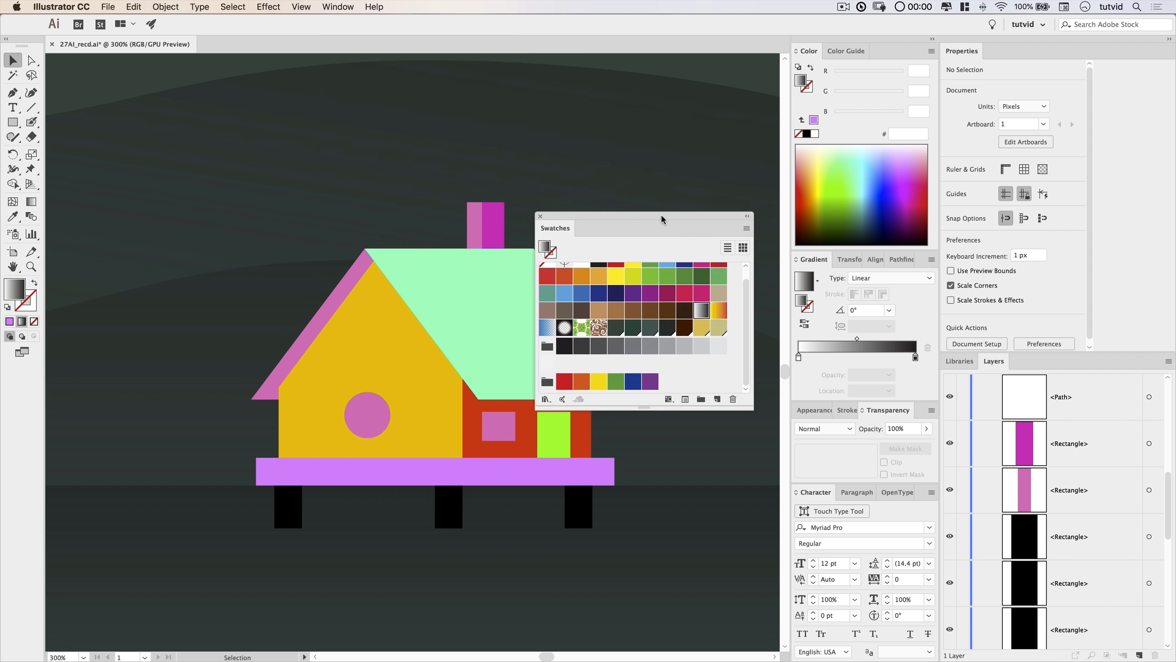
left_click(684, 328)
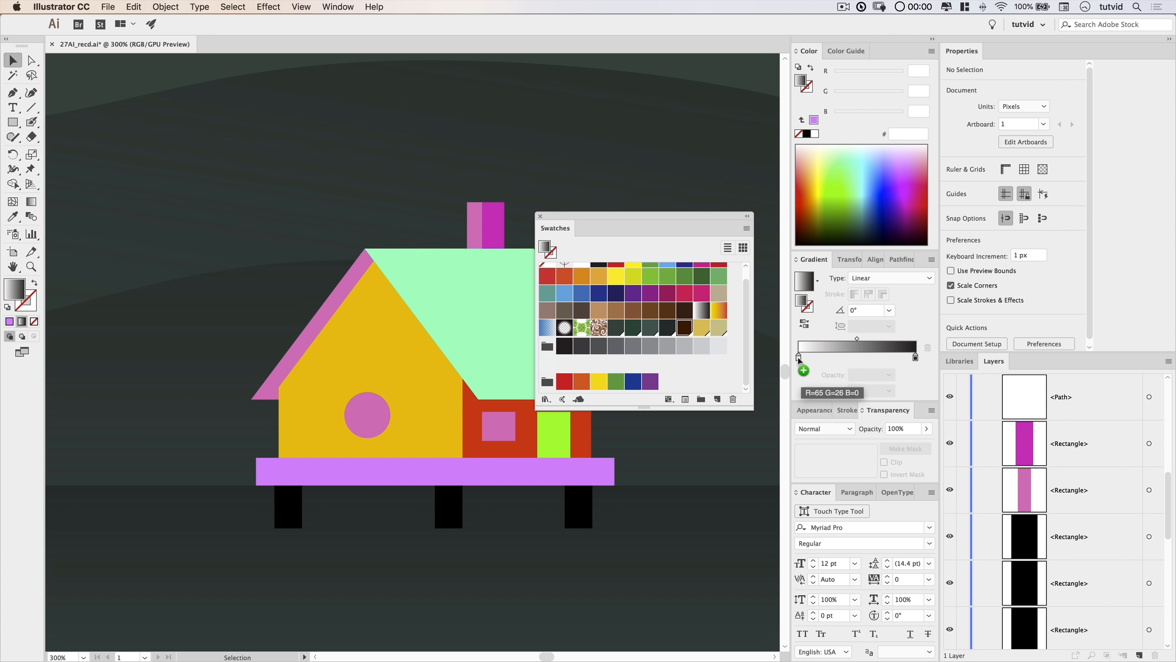
left_click_drag(701, 328, 916, 357)
left_click_drag(805, 284, 733, 335)
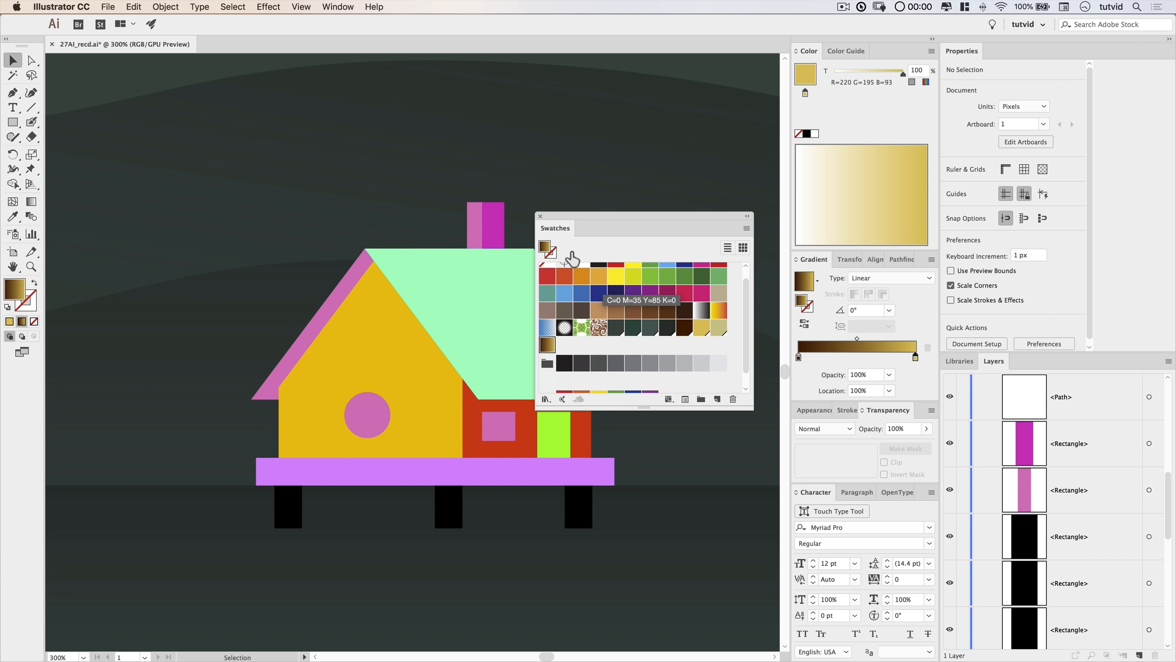
left_click(540, 217)
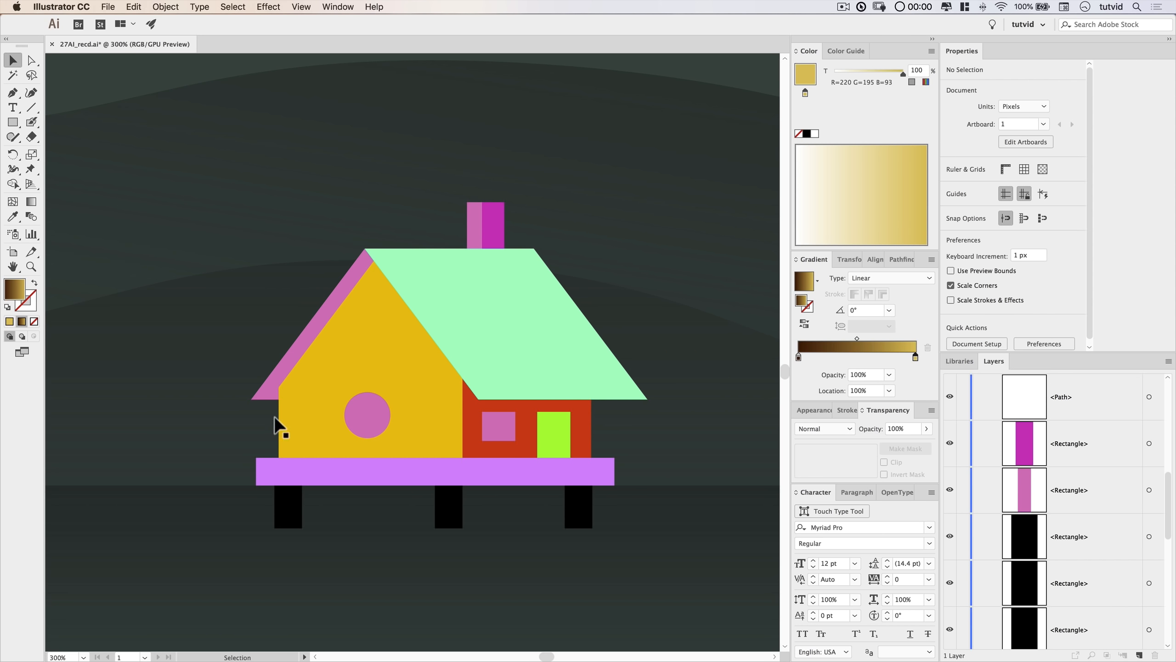
Fill all the house shapes with the saved brown-to-gold gradient swatch, New Gradient Swatch 2.
left_click_drag(237, 184, 622, 587)
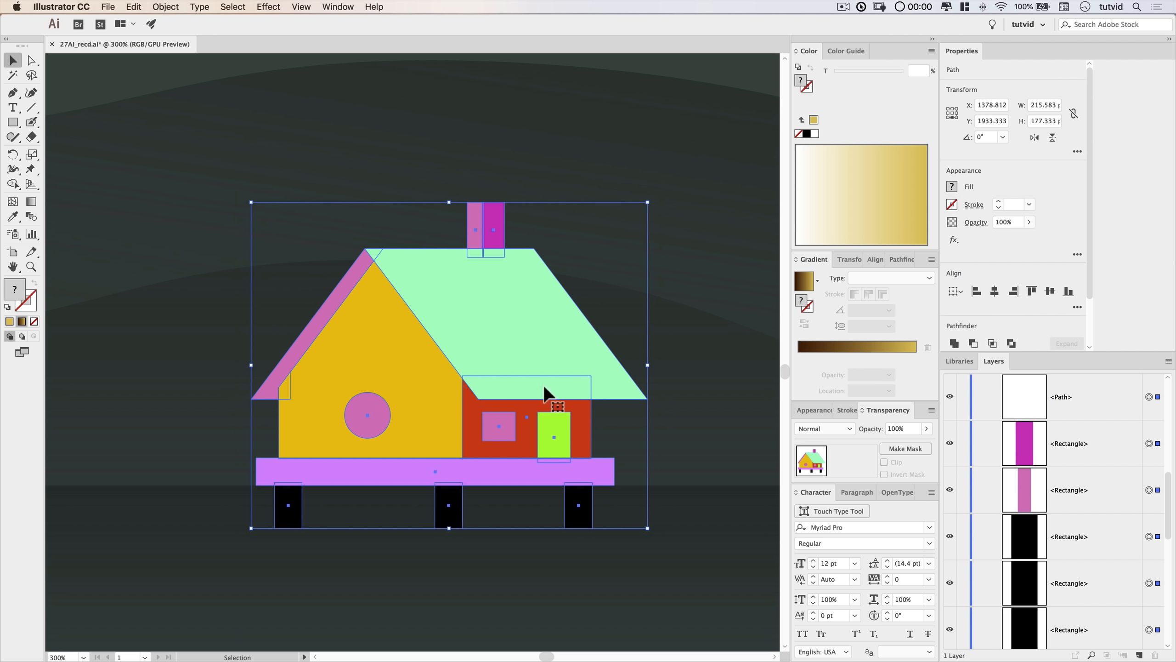
left_click(952, 188)
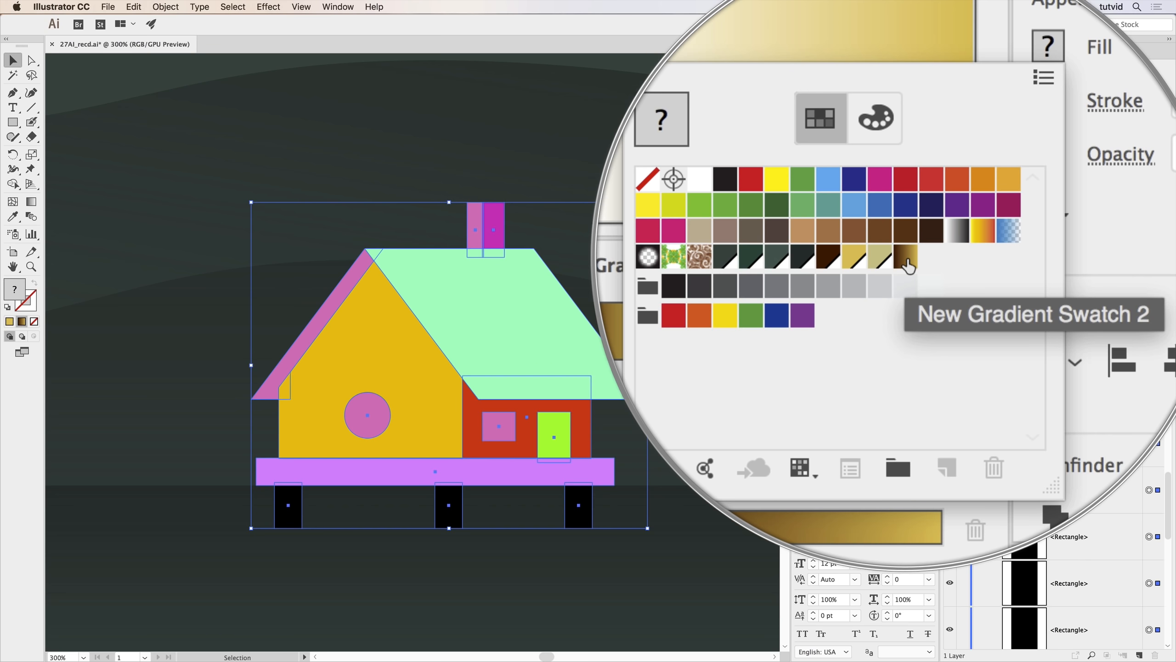
left_click(904, 258)
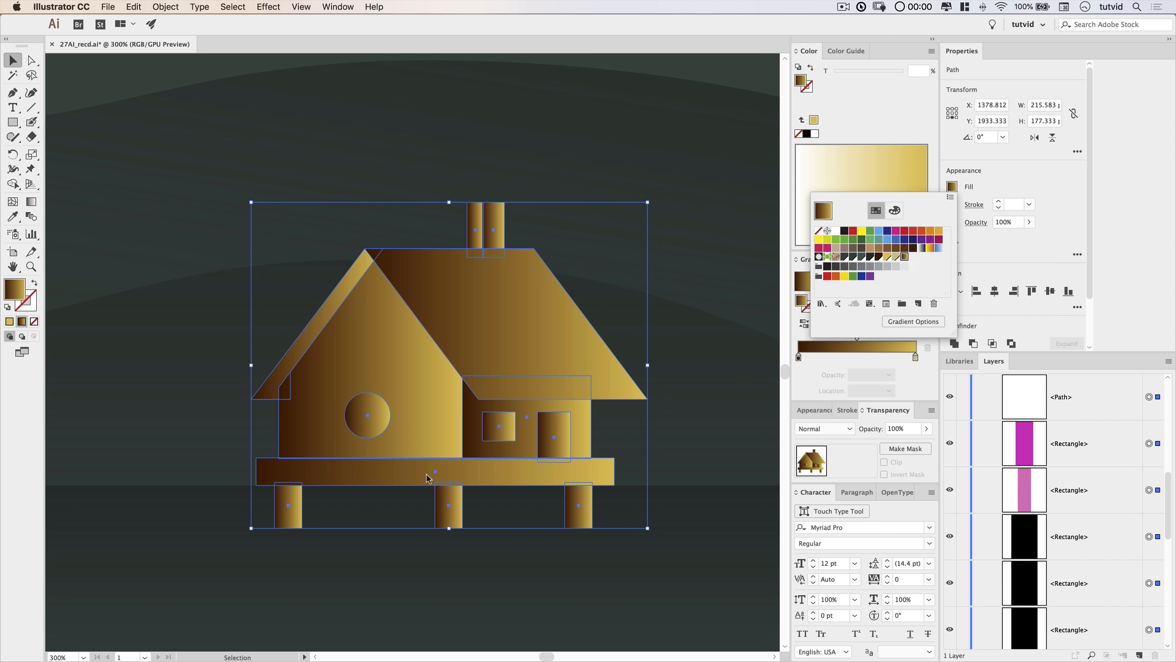
left_click(718, 318)
left_click(700, 424)
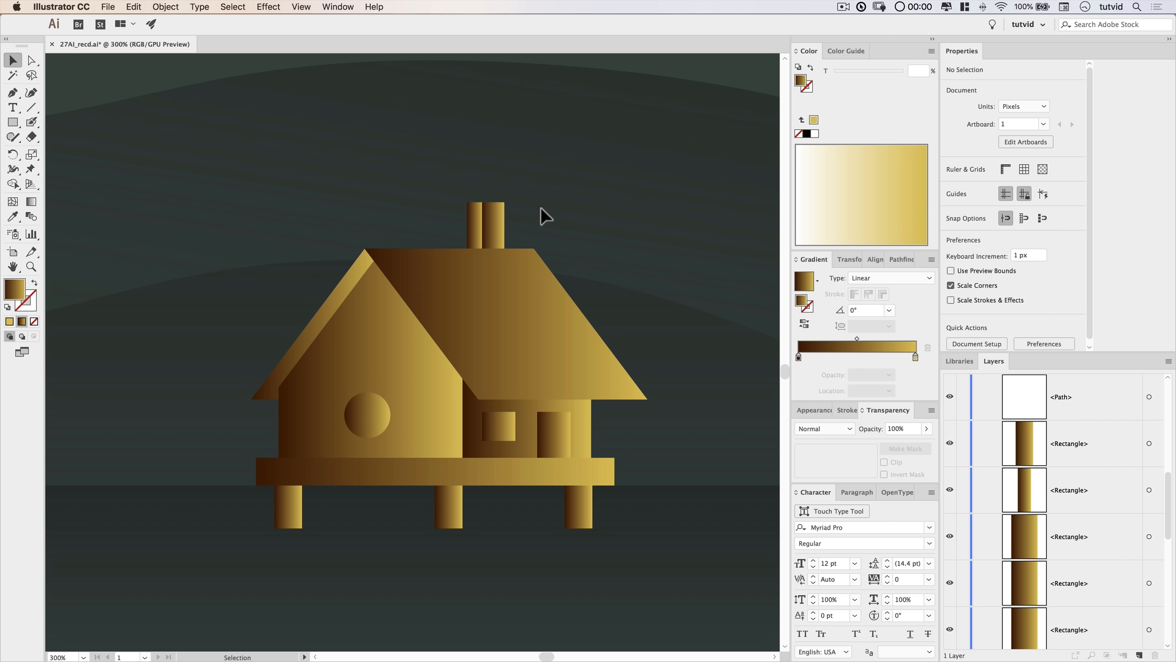
Redirect the narrow left chimney strip's gradient to -90°, running from the chimney top down to the platform so the strip is mostly dark brown.
left_click(476, 225)
key("super+minus")
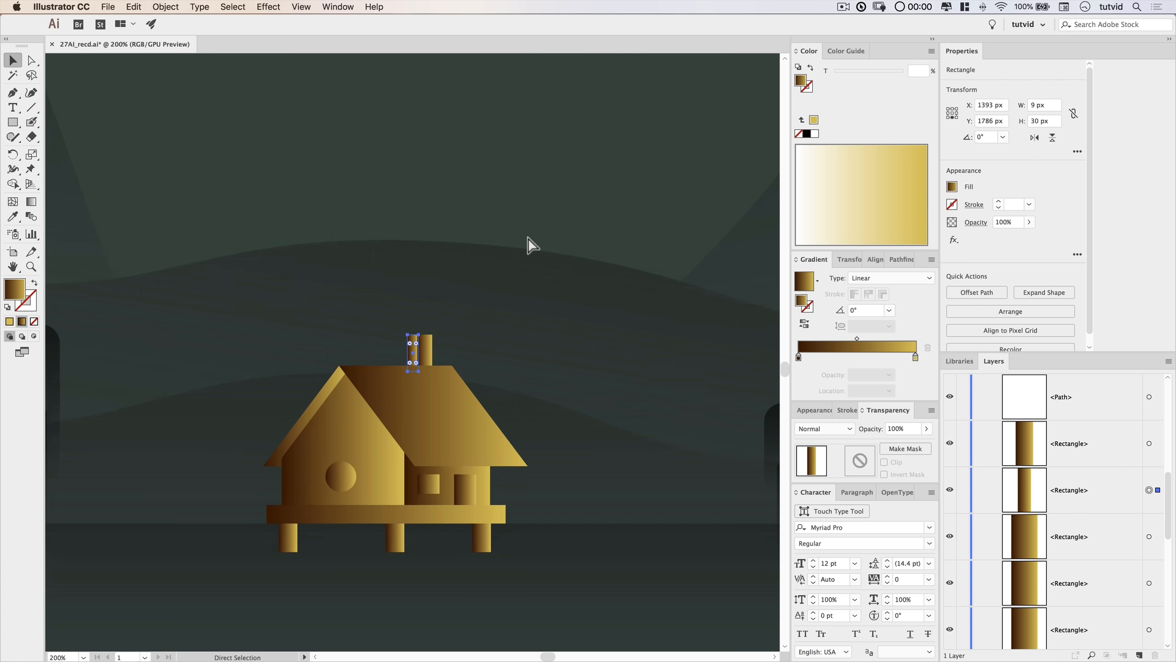
left_click(33, 202)
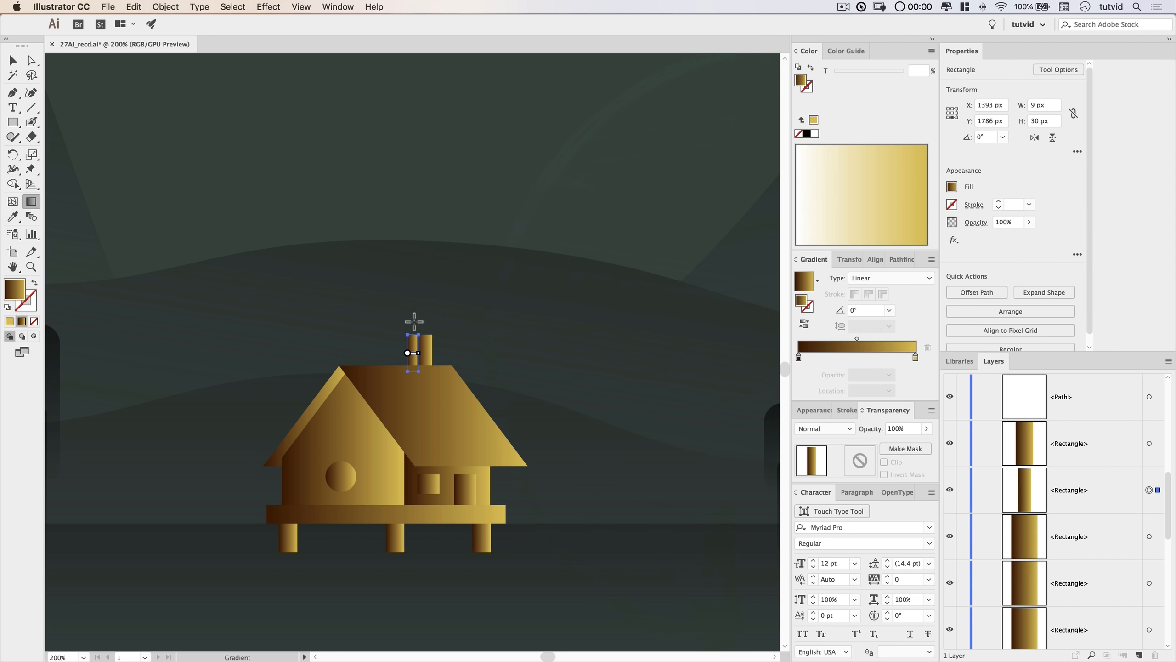
left_click_drag(408, 400, 408, 399)
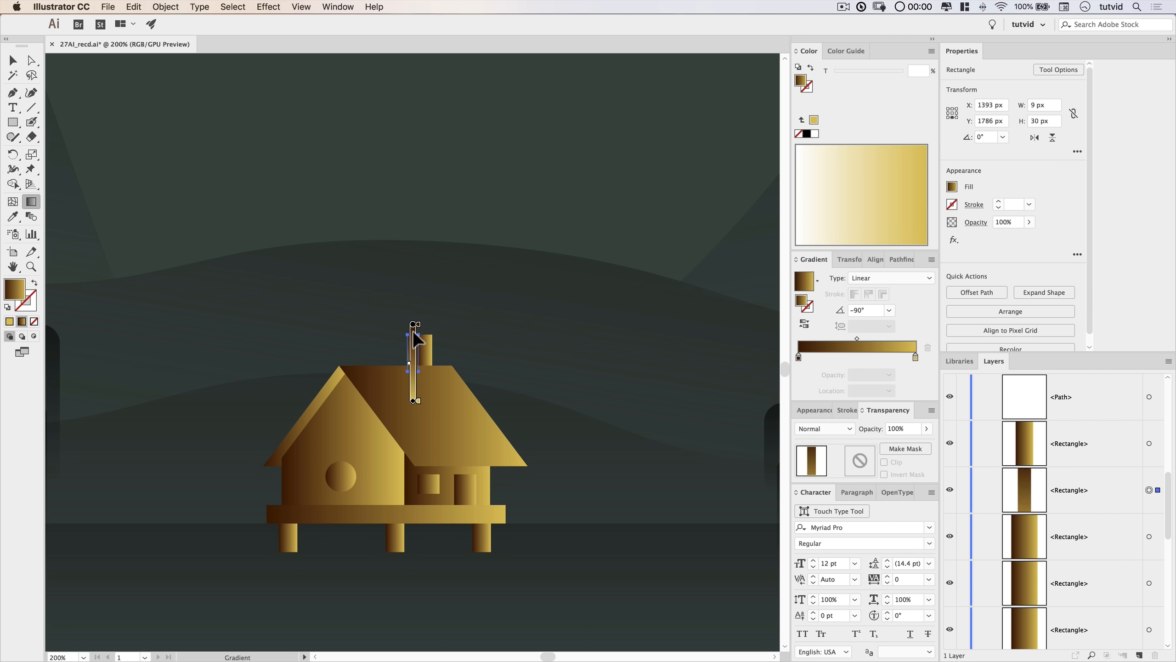
left_click_drag(399, 334, 404, 335)
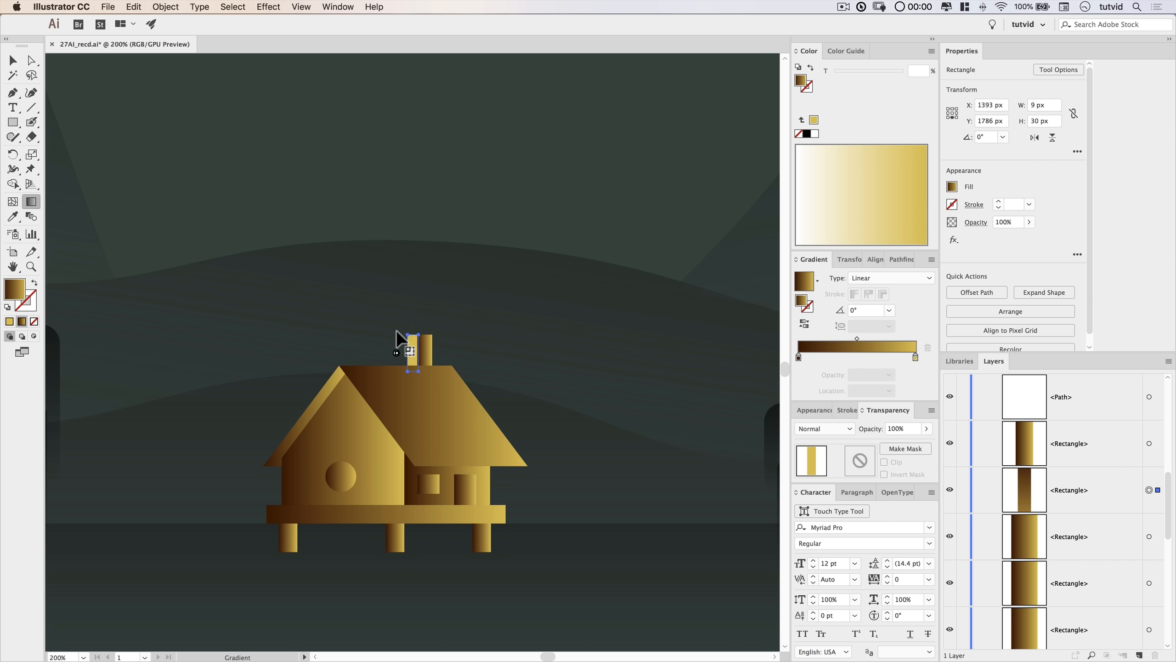
left_click_drag(413, 333, 412, 511)
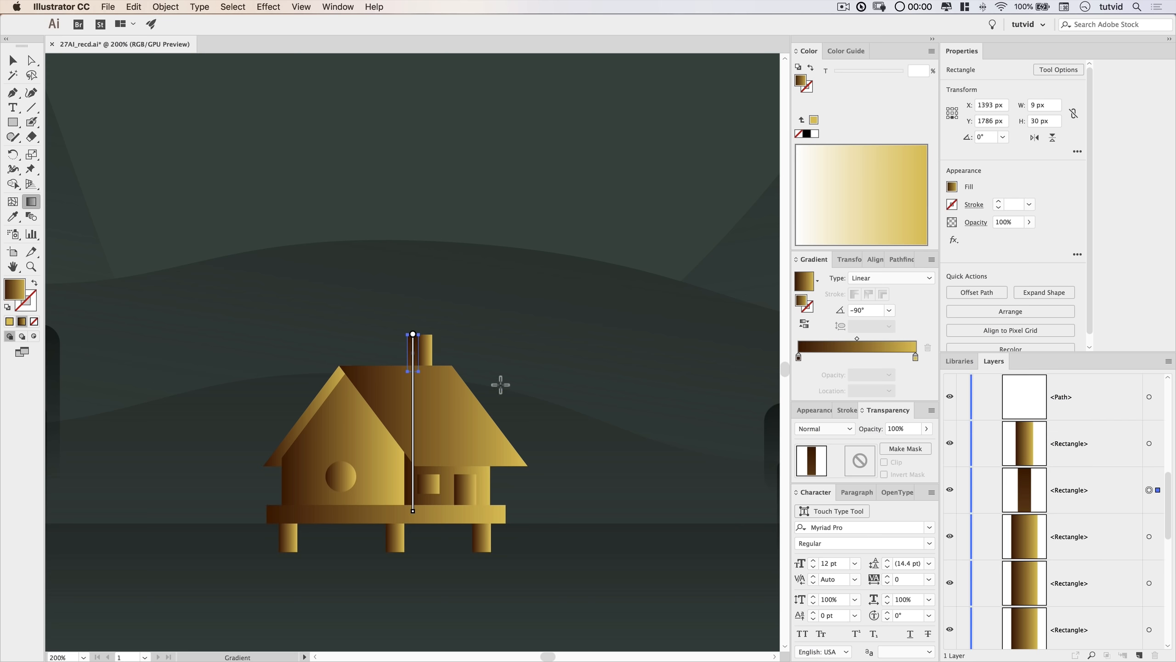
key("v")
left_click(500, 366)
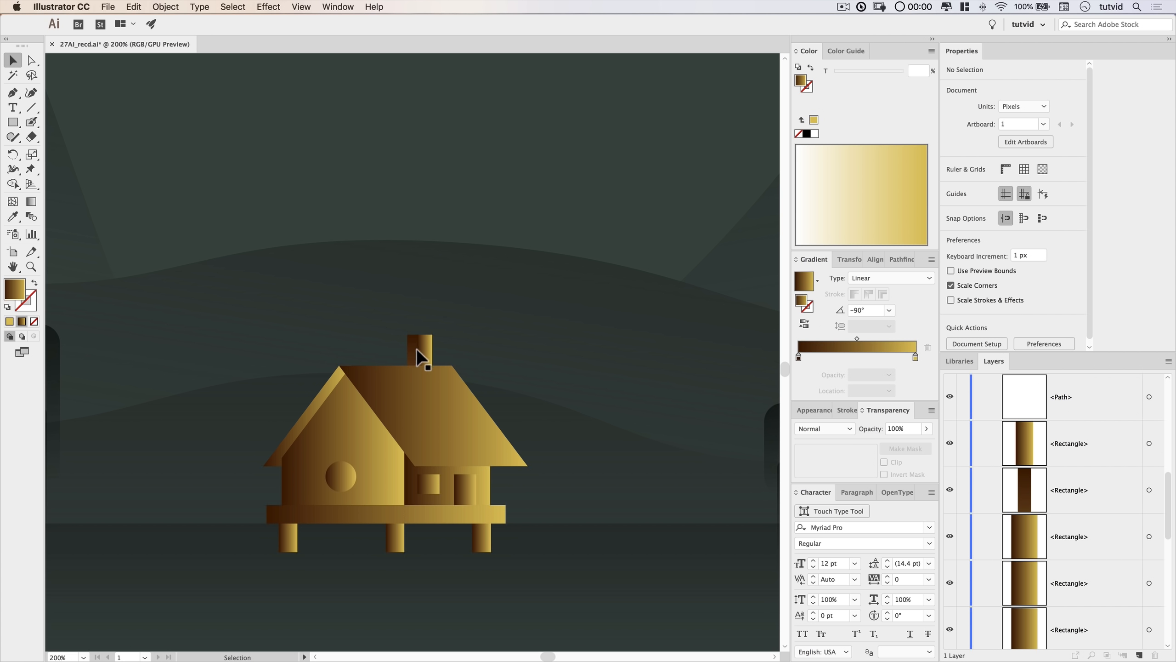
Redirect the wider right chimney strip's gradient to 90°, starting near the platform and ending above the chimney so the strip is mostly gold.
left_click(428, 352)
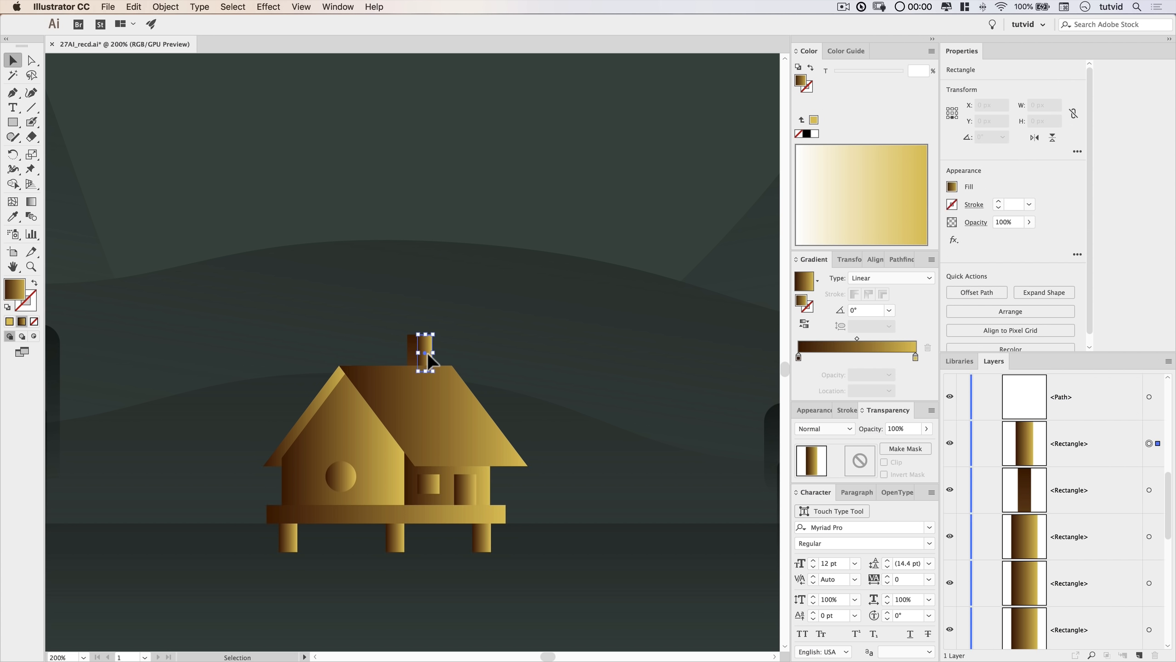
left_click(32, 201)
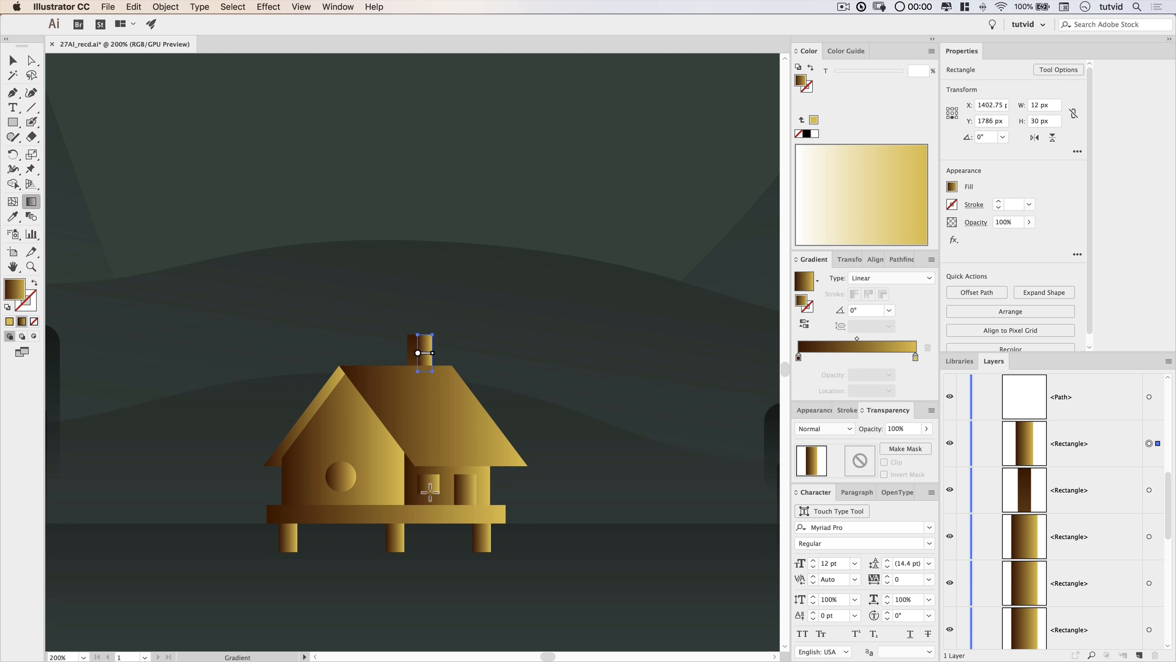
left_click_drag(423, 528, 425, 318)
key("v")
left_click(470, 336)
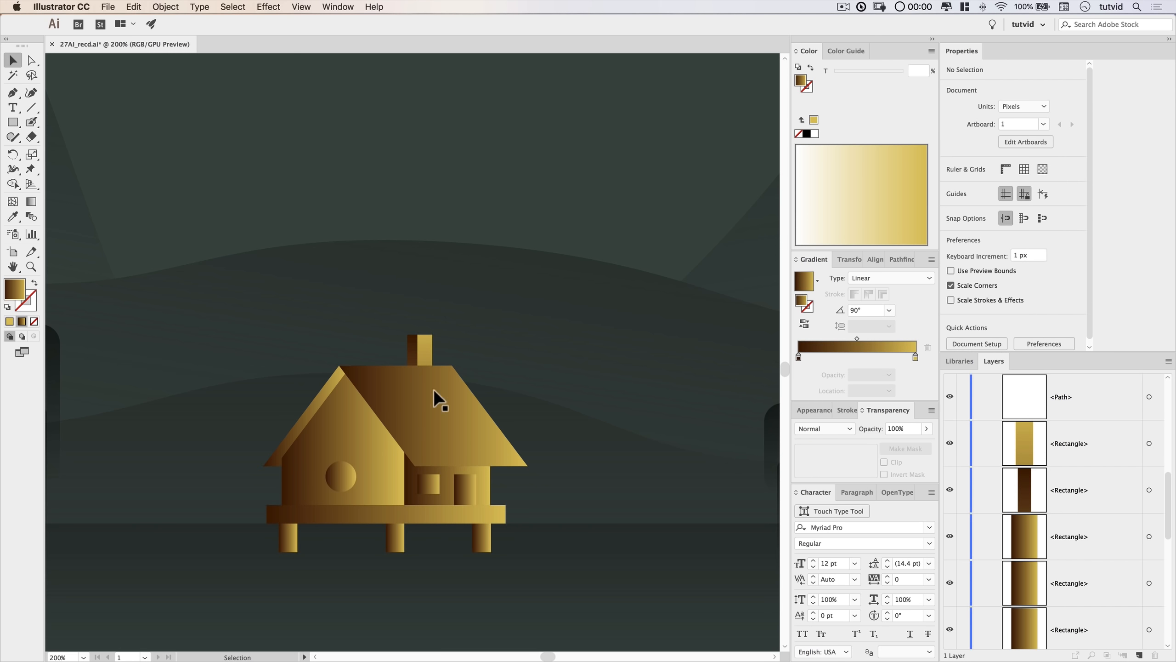
left_click(424, 347)
key("g")
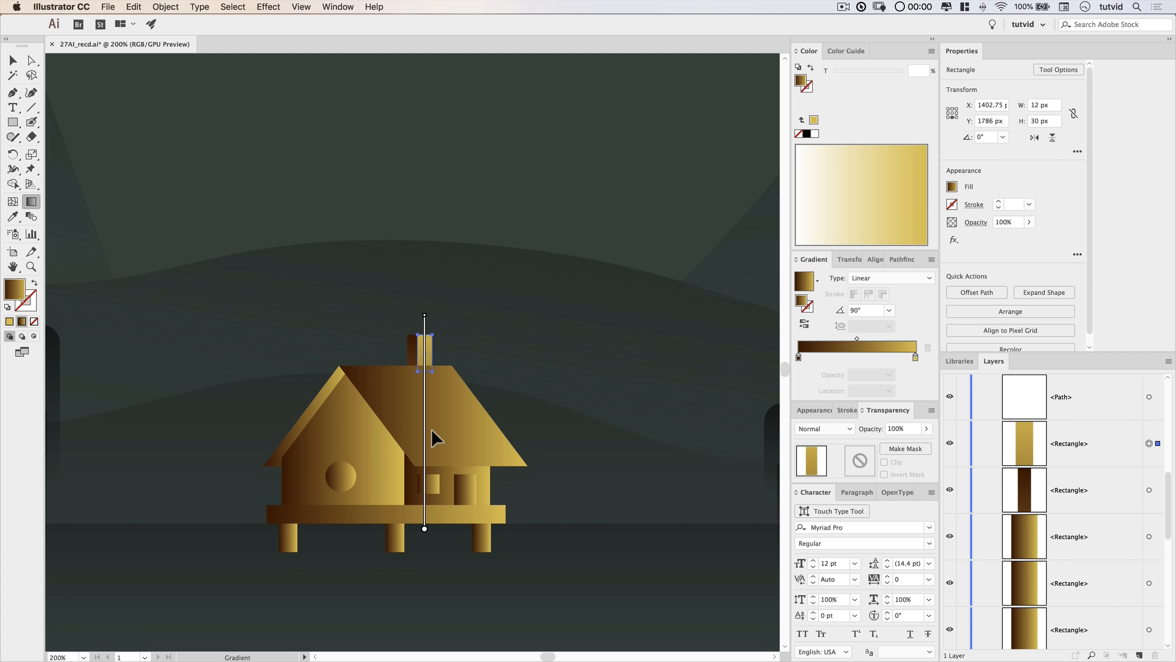
left_click_drag(424, 377, 426, 360)
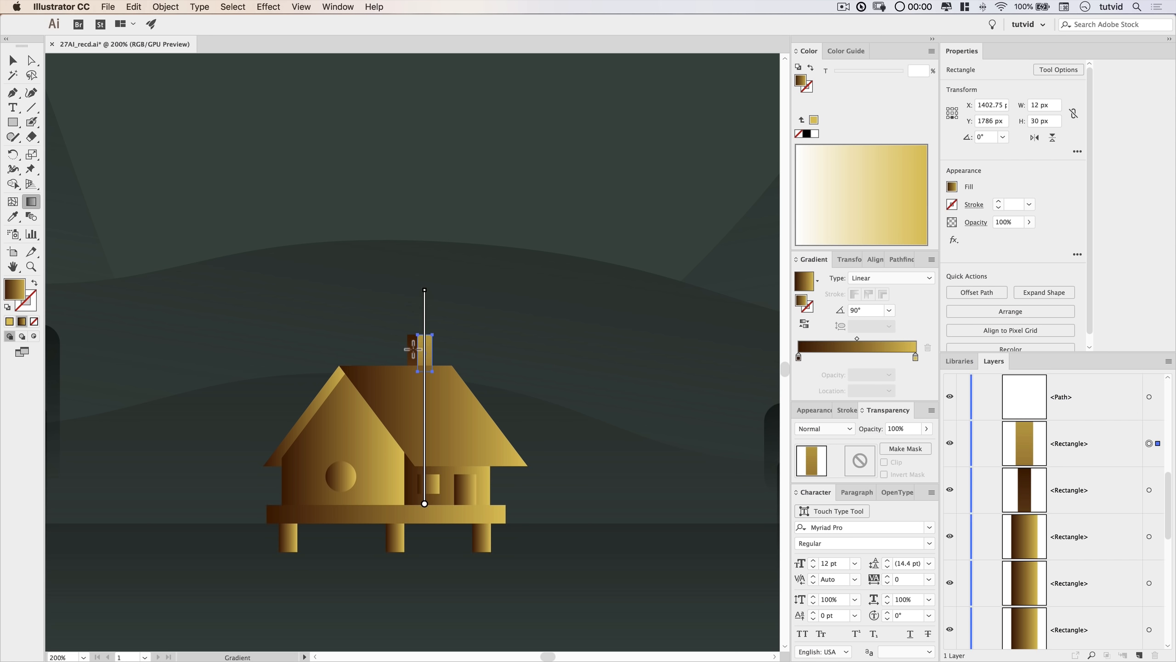
key("v")
Angle the thin left roof edge's gradient about 30°, stretching it from beyond the lower left eave to well past the chimney.
left_click(329, 383)
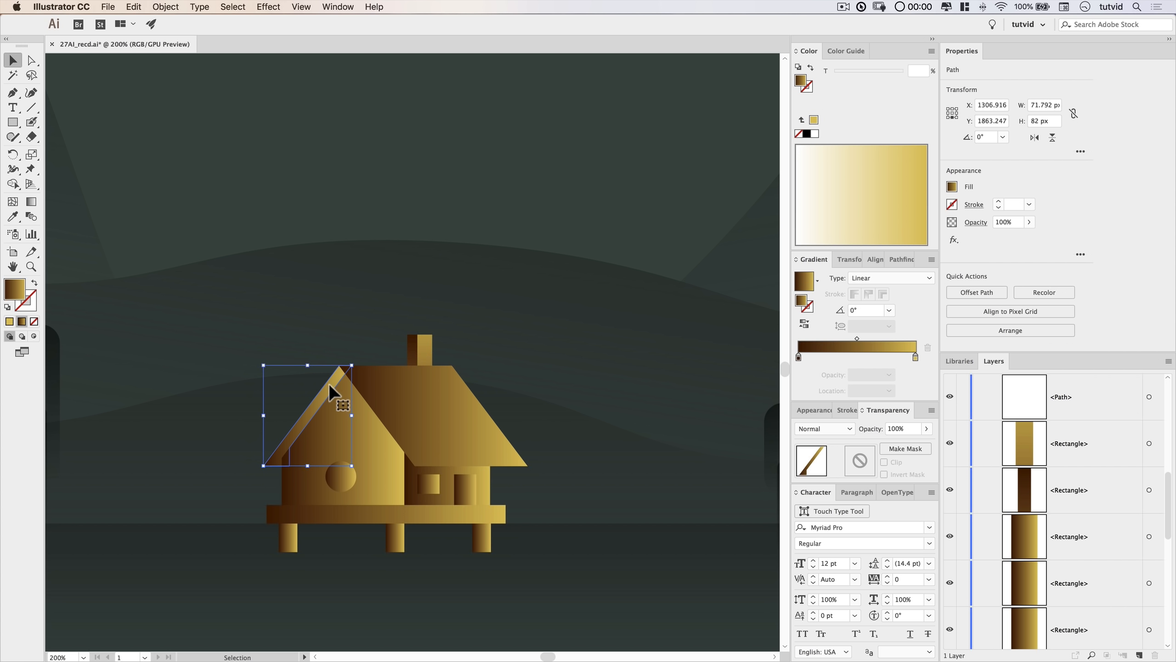
left_click(31, 201)
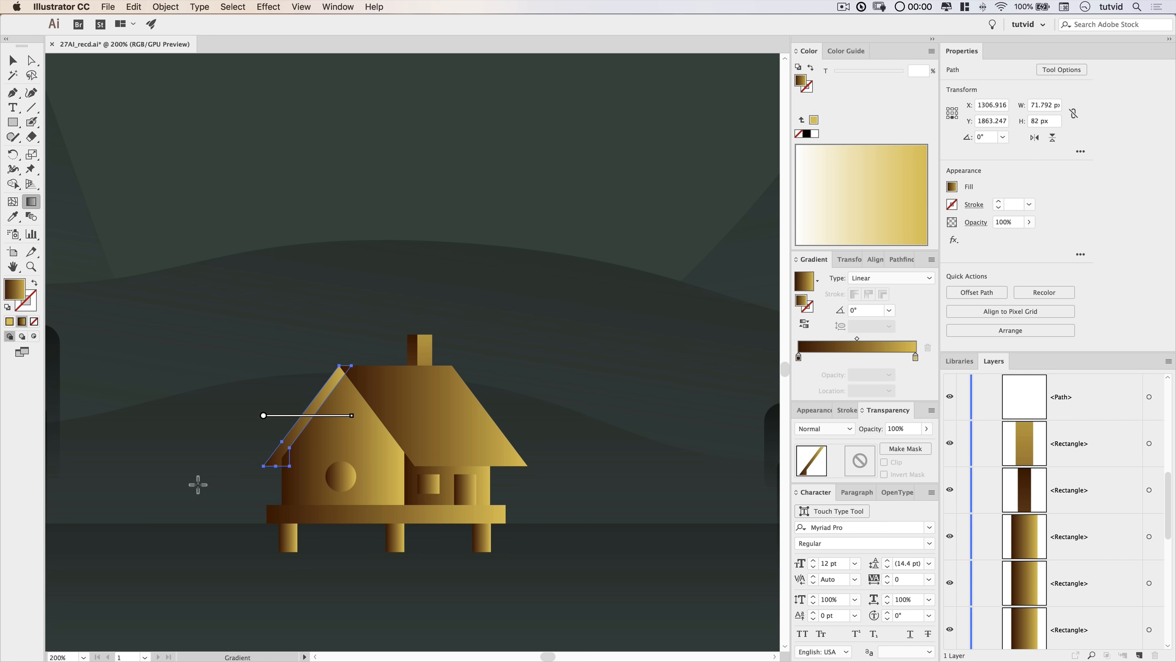
mouse_move(172, 485)
left_mouse_down()
mouse_move(531, 317)
mouse_move(535, 302)
left_mouse_up()
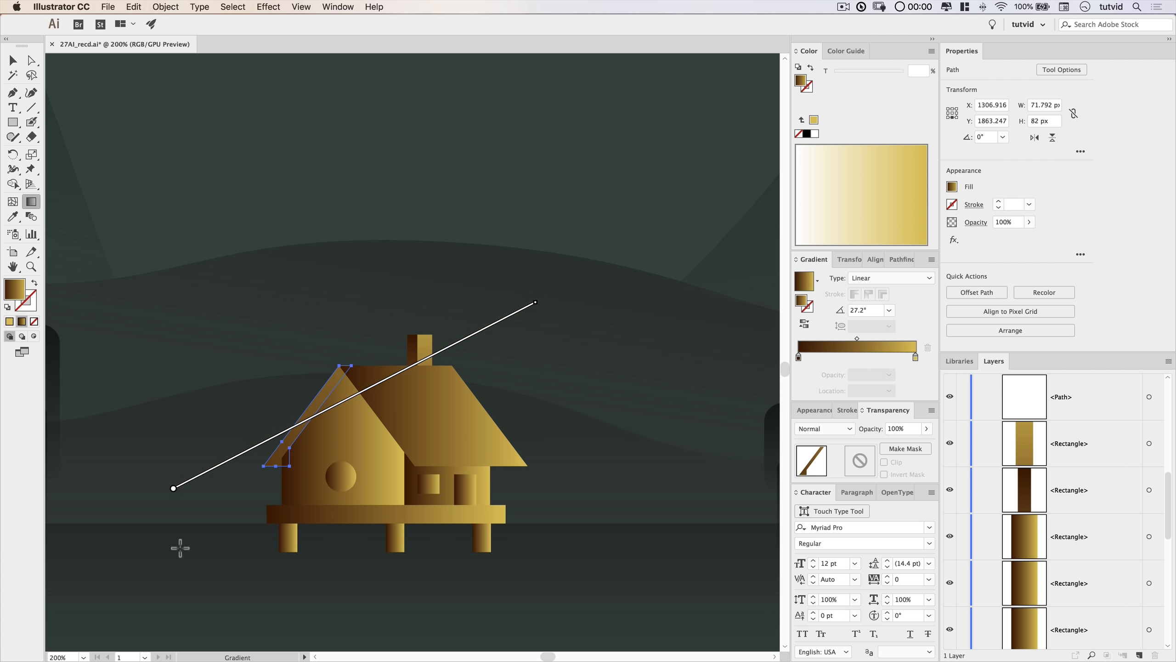
mouse_move(216, 480)
left_mouse_down()
mouse_move(215, 422)
mouse_move(557, 303)
mouse_move(550, 278)
left_mouse_up()
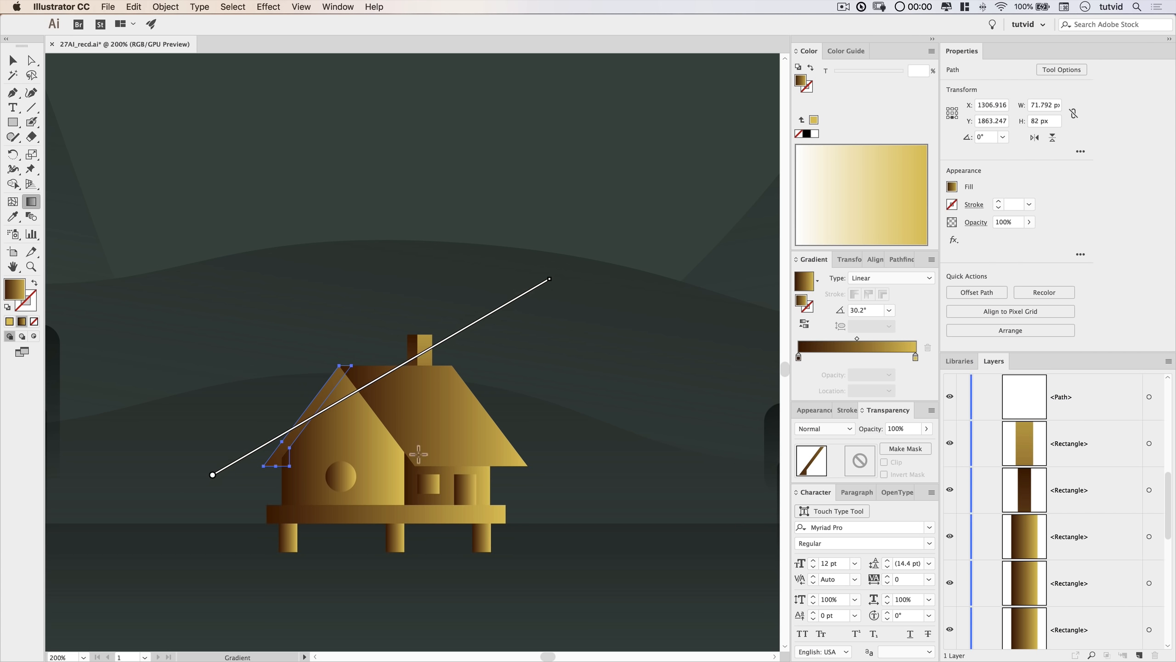
key("v")
Angle the large roof panel's gradient about 153.5°, from beyond its lower right corner to just past its upper left corner.
left_click(426, 404)
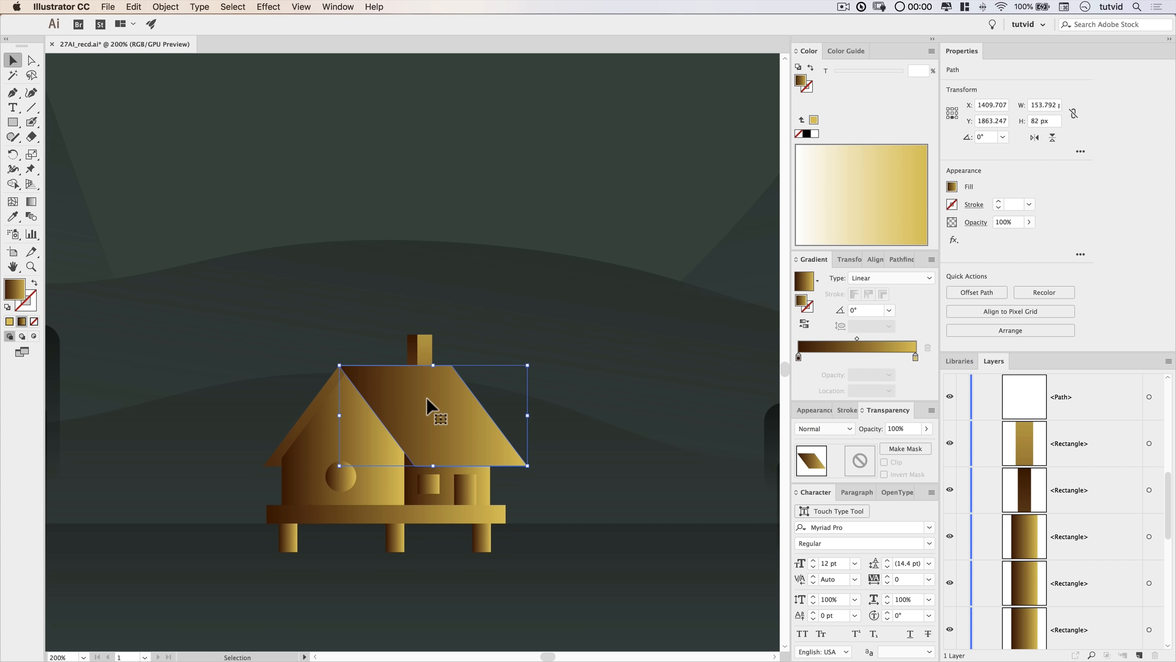
left_click(32, 202)
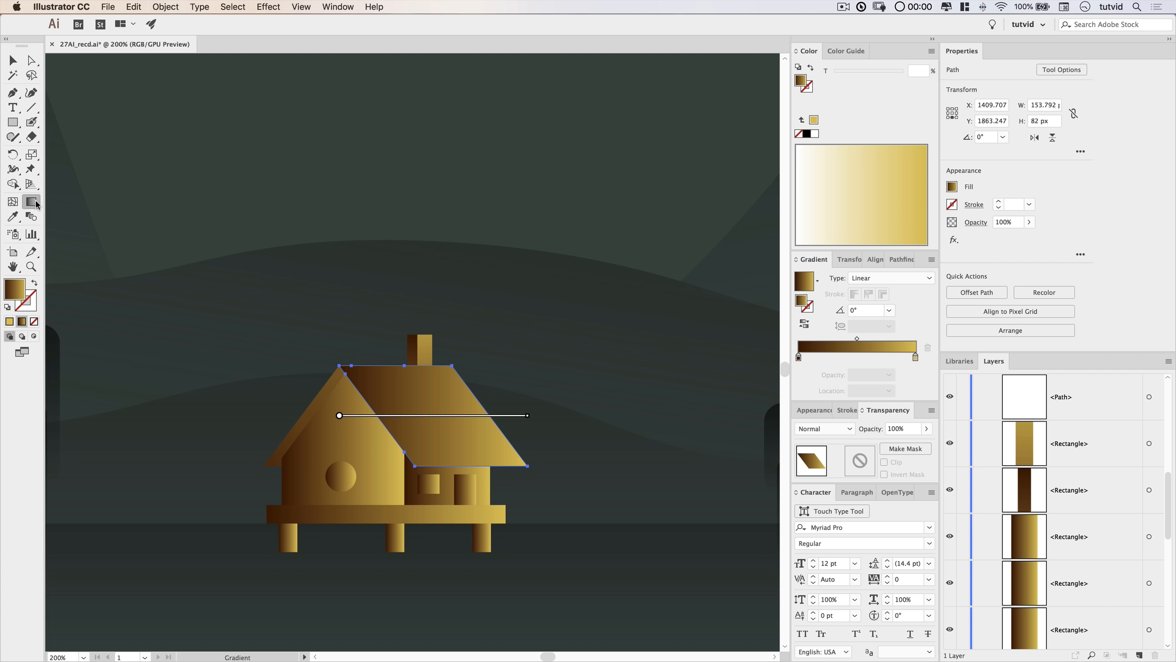
key("super+minus")
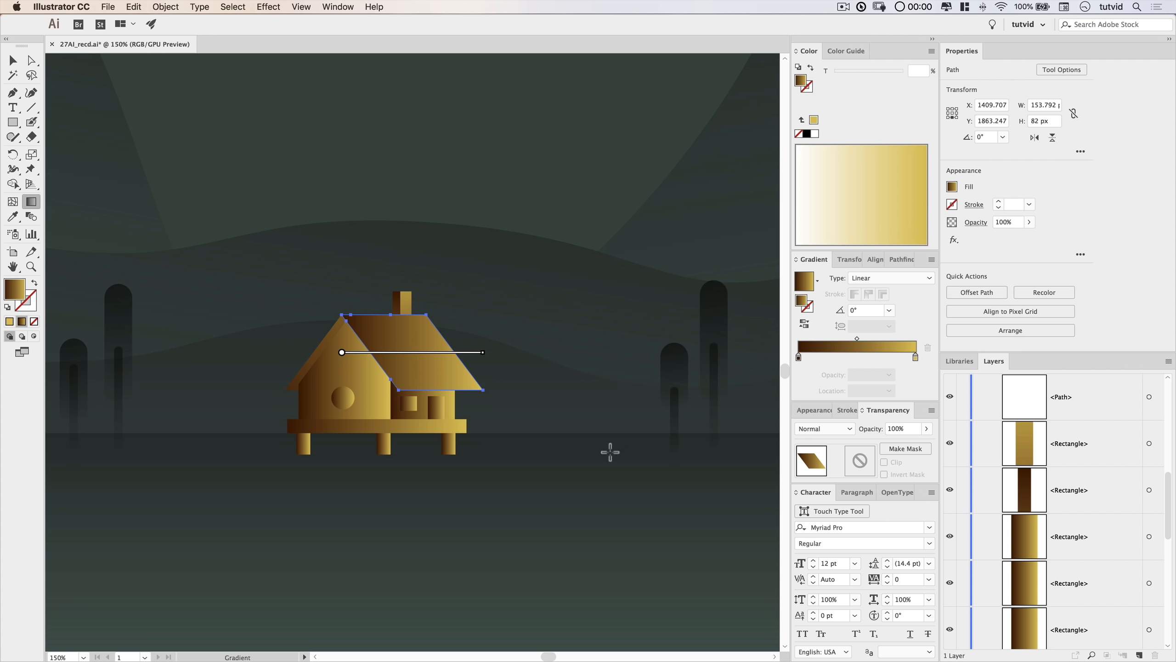
left_click_drag(613, 450, 295, 293)
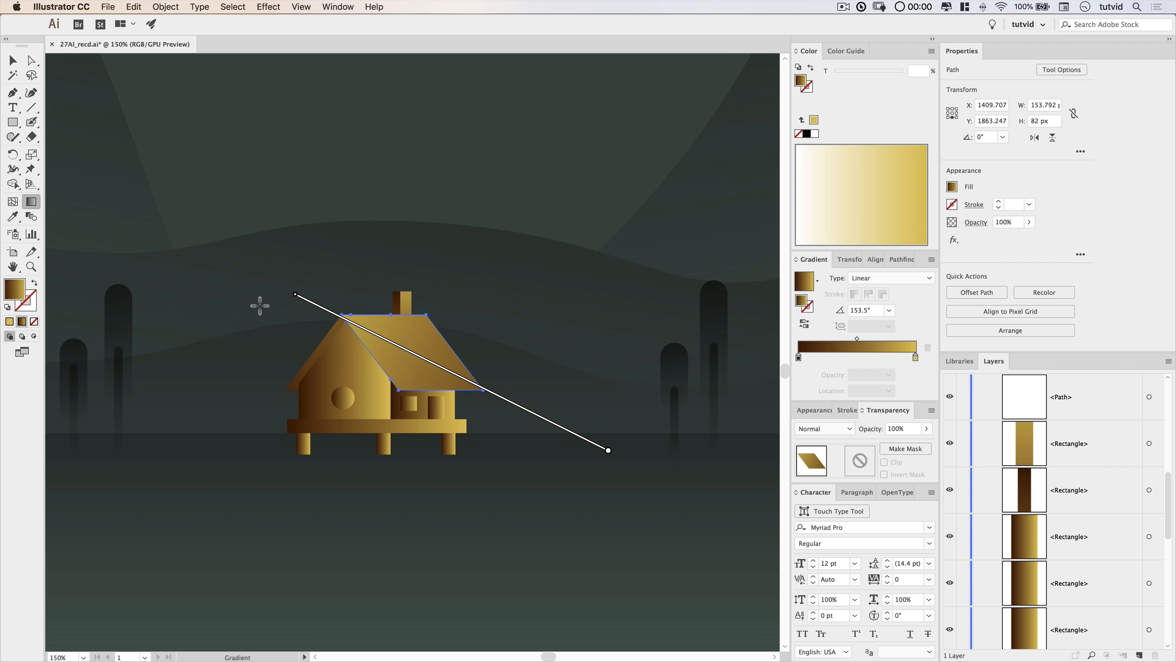
left_click(13, 60)
left_click(313, 223)
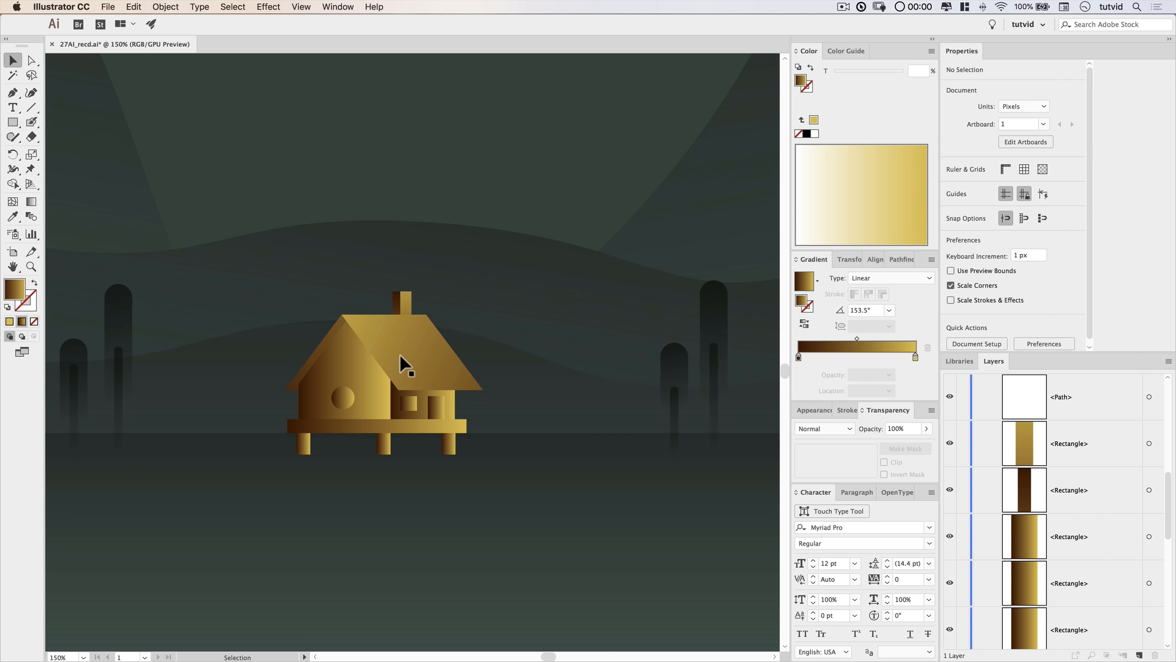
Redirect the gabled front wall's gradient to -90°, from the wall's peak to far below the stilts.
left_click(353, 365)
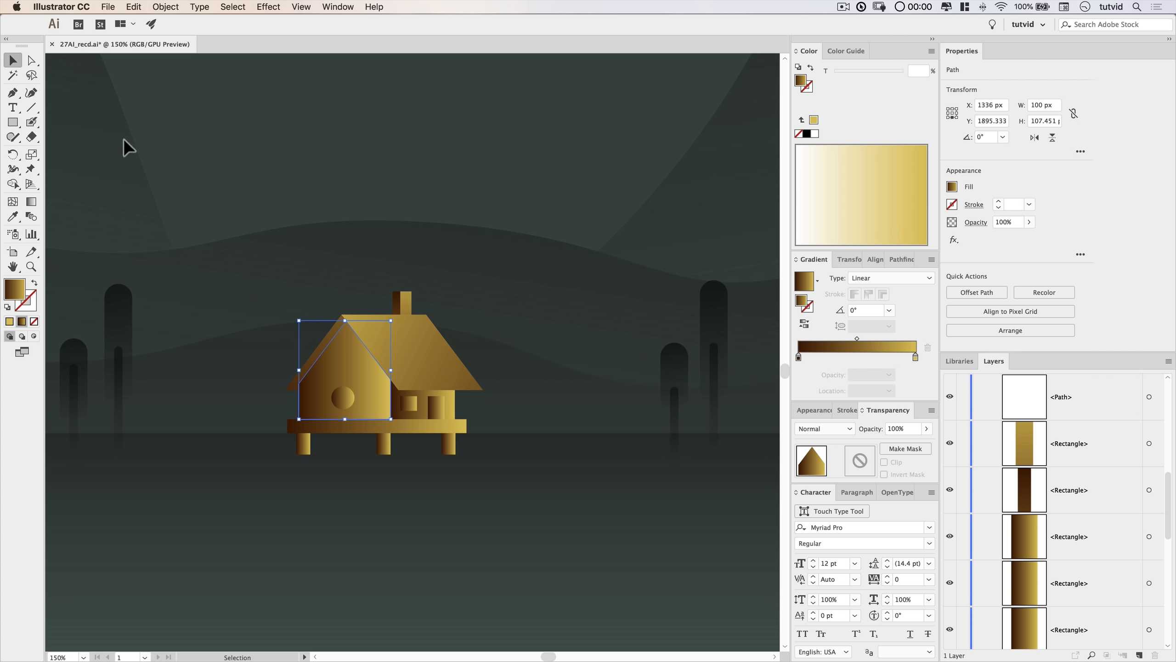
left_click(31, 202)
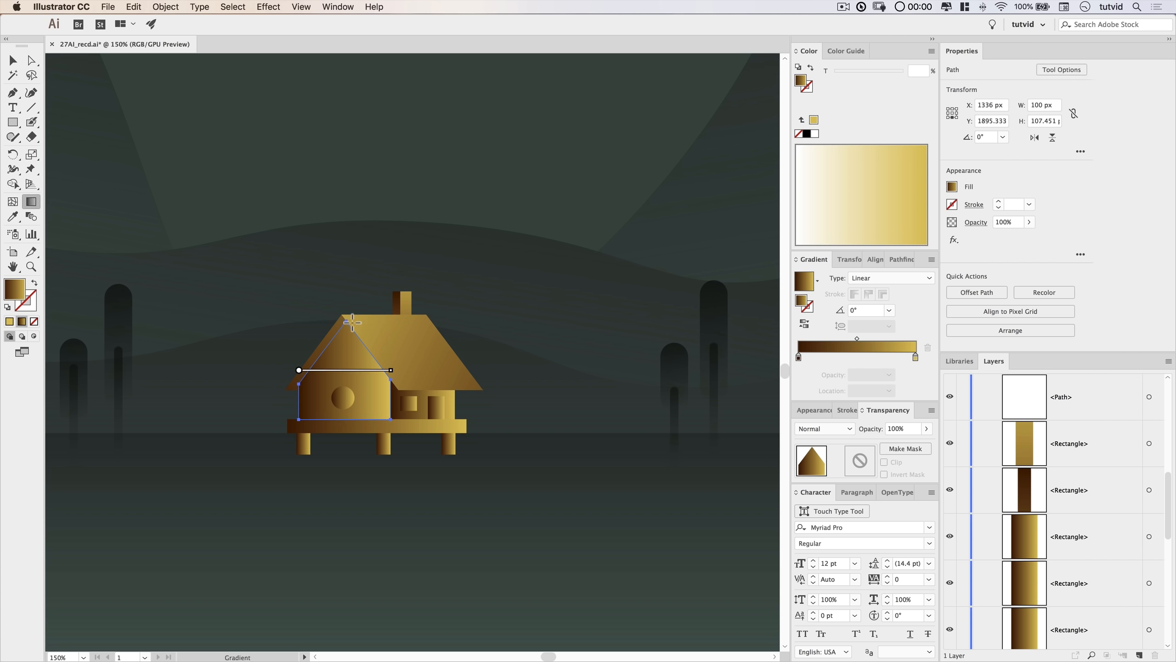
mouse_move(347, 321)
left_mouse_down()
mouse_move(344, 604)
mouse_move(344, 582)
left_mouse_up()
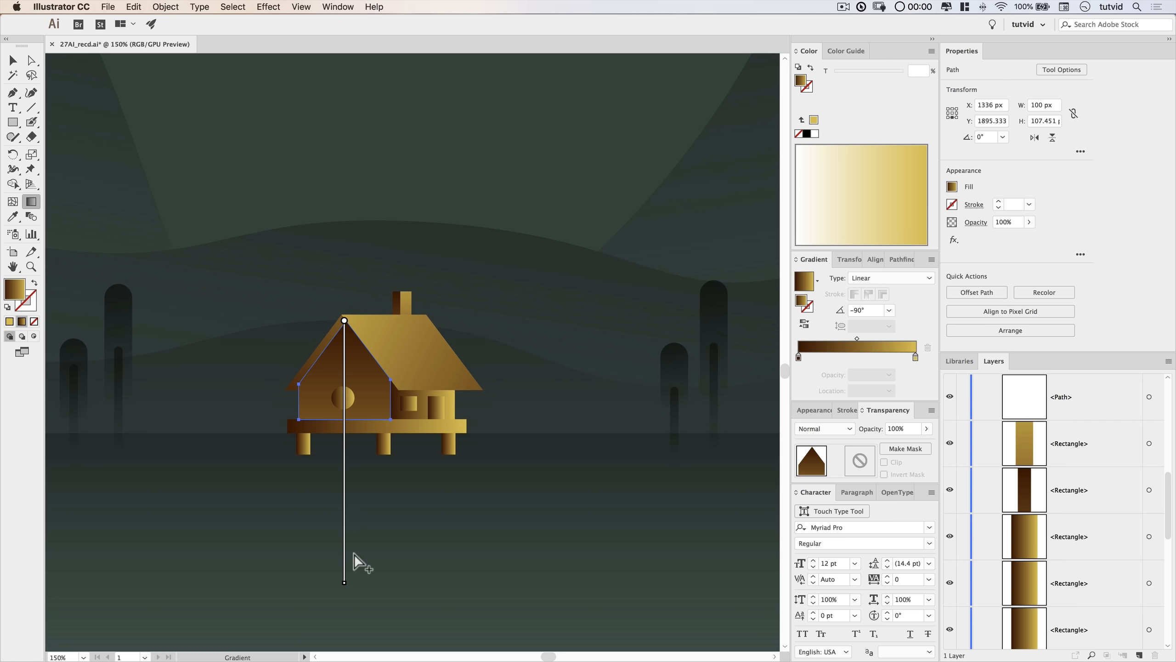
key("v")
left_click(441, 547)
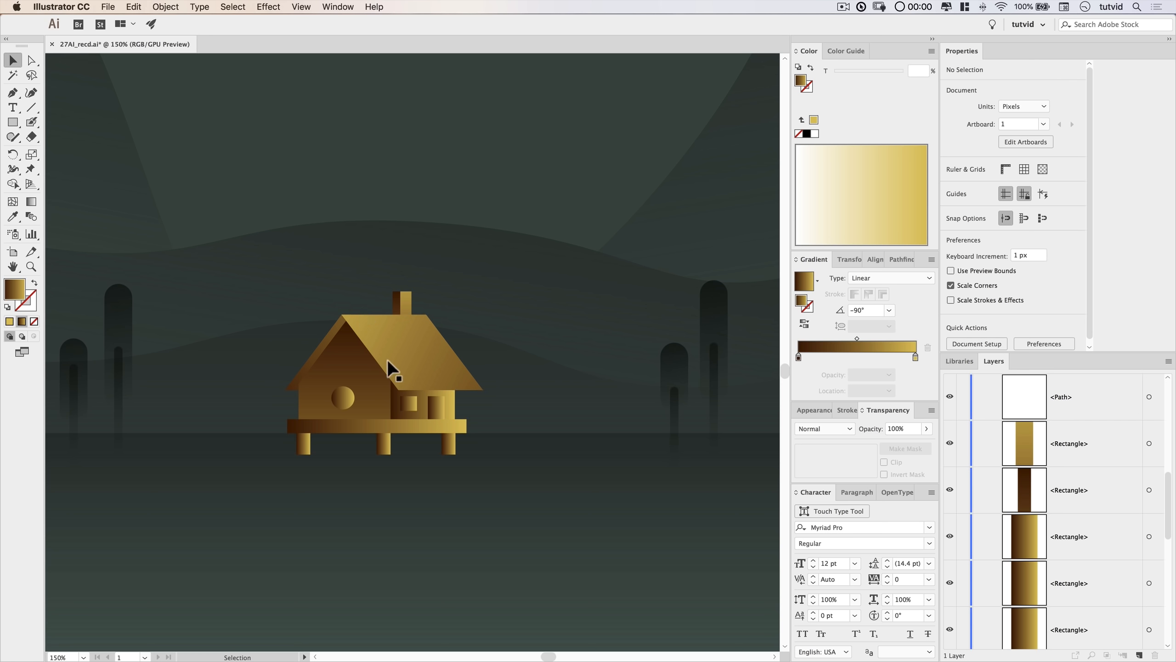
Redirect the side wall's gradient to -90°, from partway up the roof to the bottom of the stilts.
left_click(423, 402)
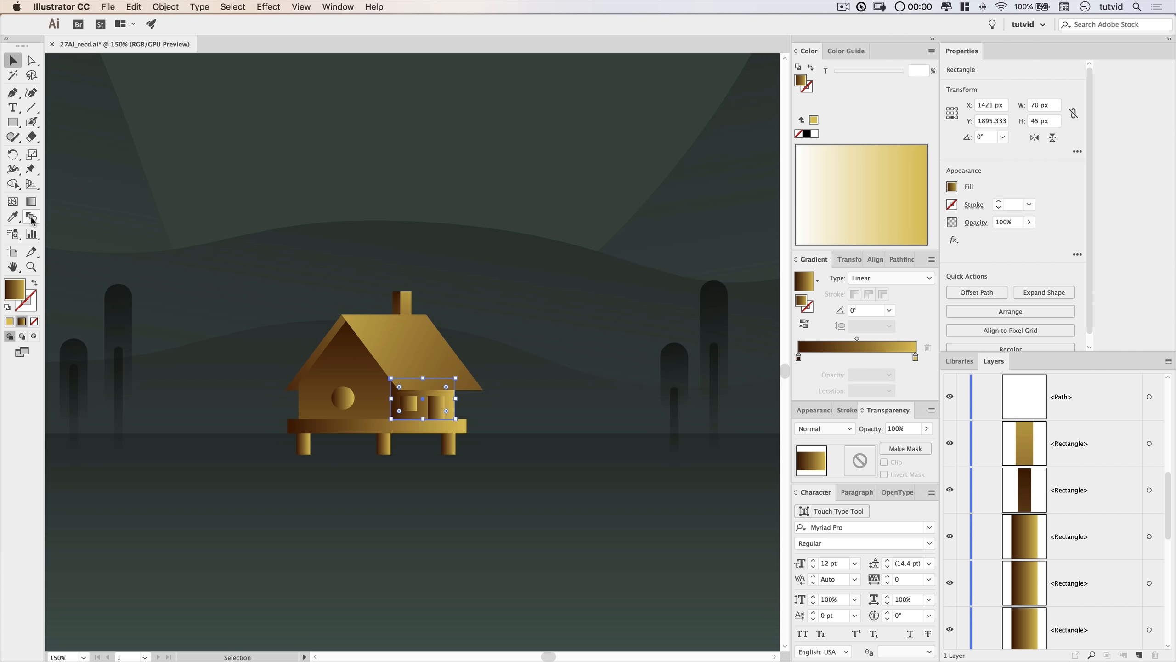
left_click(31, 201)
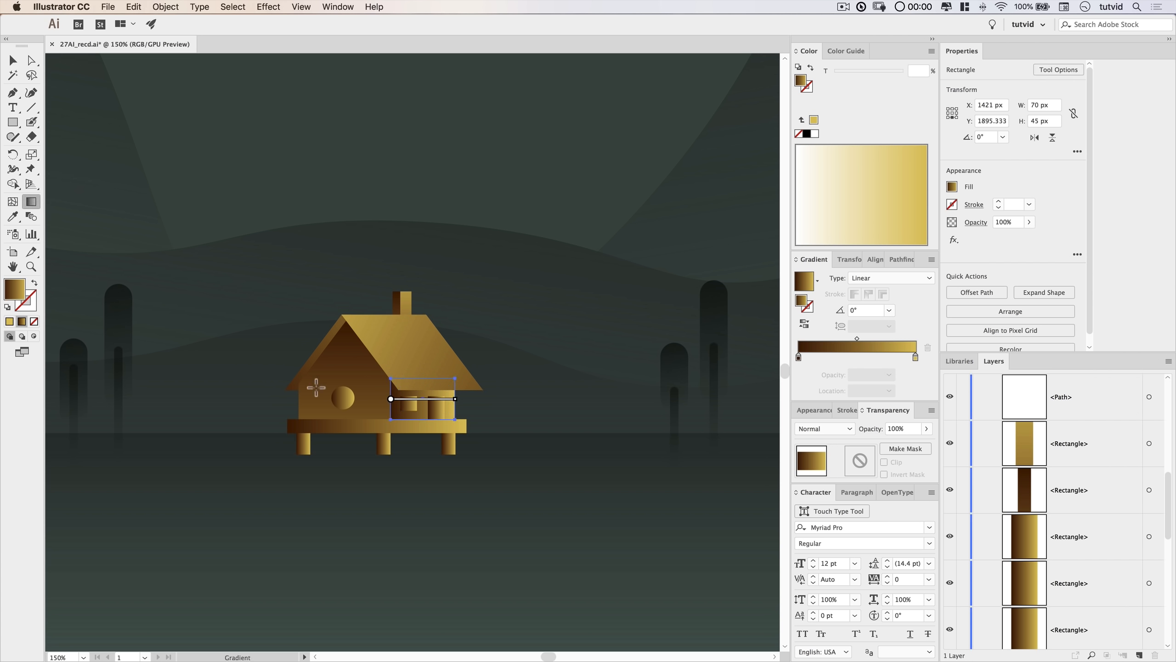
left_click_drag(416, 408, 422, 433)
key("super+z")
key("super+shift+z")
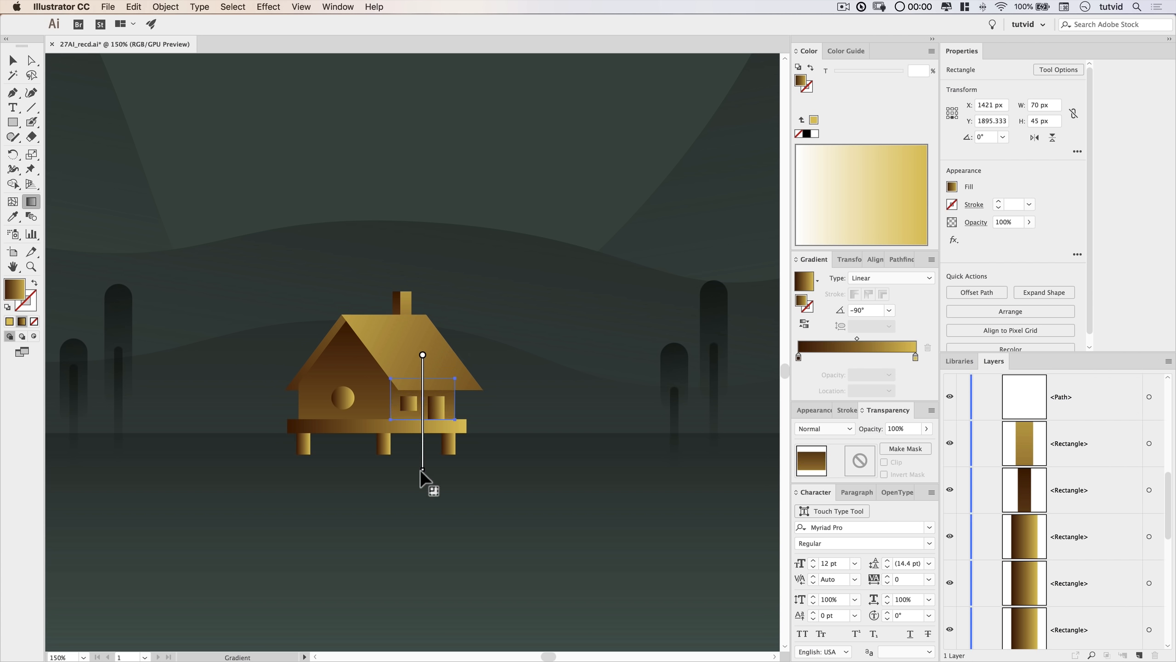
left_click_drag(423, 463, 423, 450)
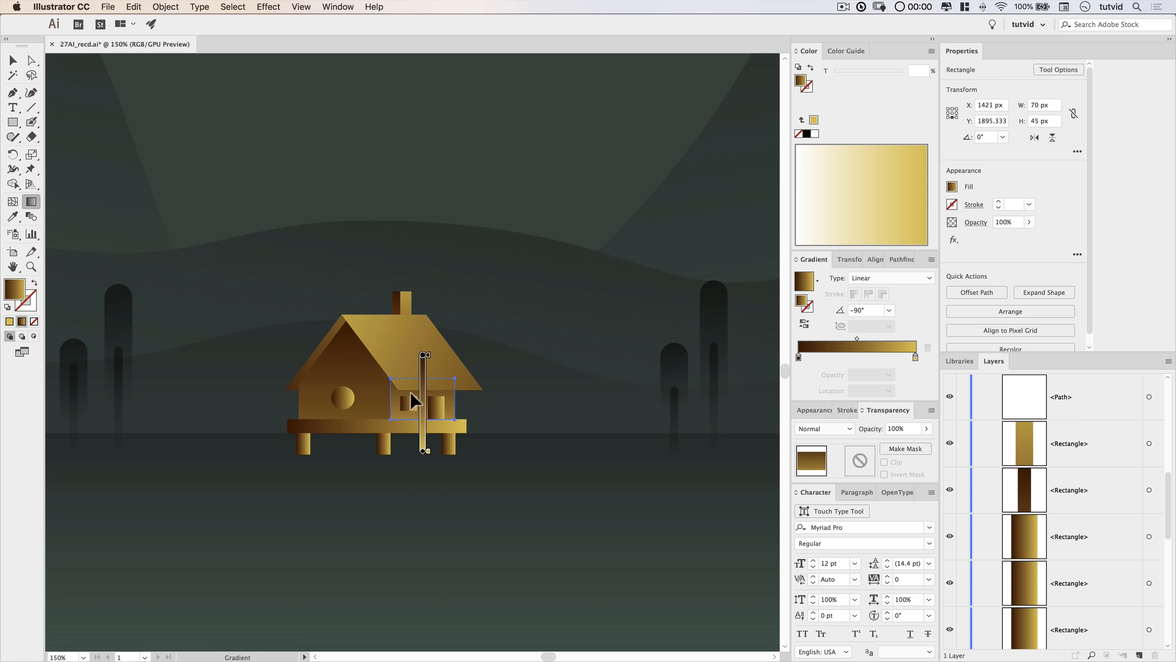
key("v")
left_click(504, 478)
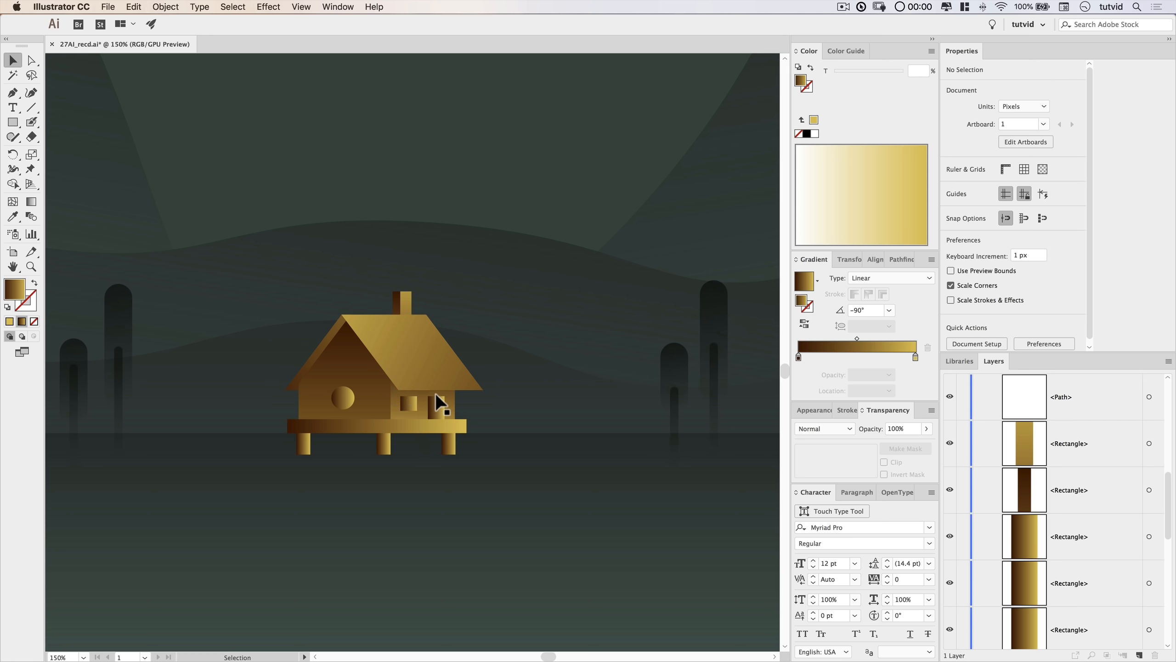
Set the horizontal platform's gradient angle to -90°.
left_click(400, 430)
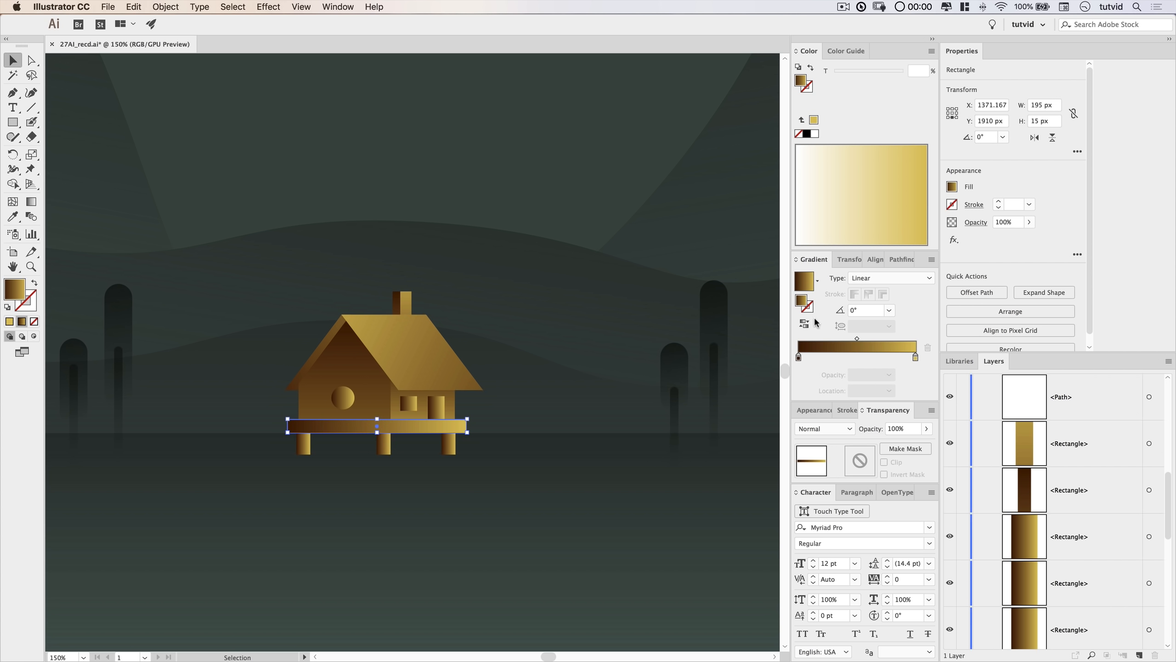
left_click(866, 313)
type("90")
key("Return")
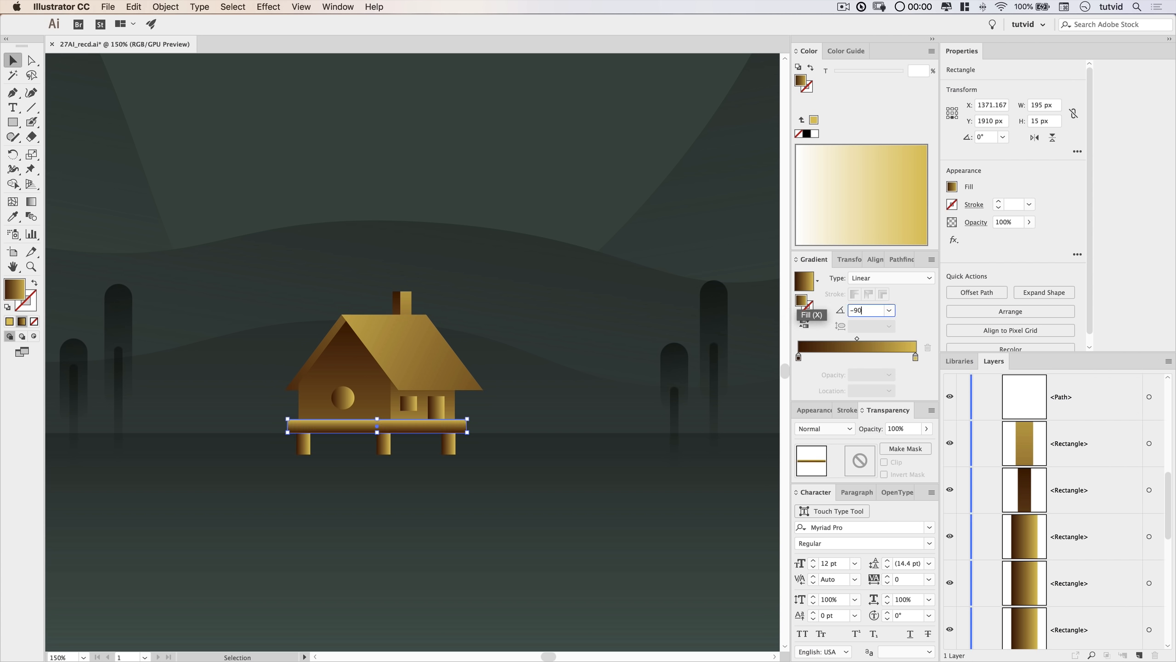
Finish the platform's gradient angle and redirect the three stilts' gradient to -90°, from the platform to just below the stilts.
key("Return")
left_click(439, 501)
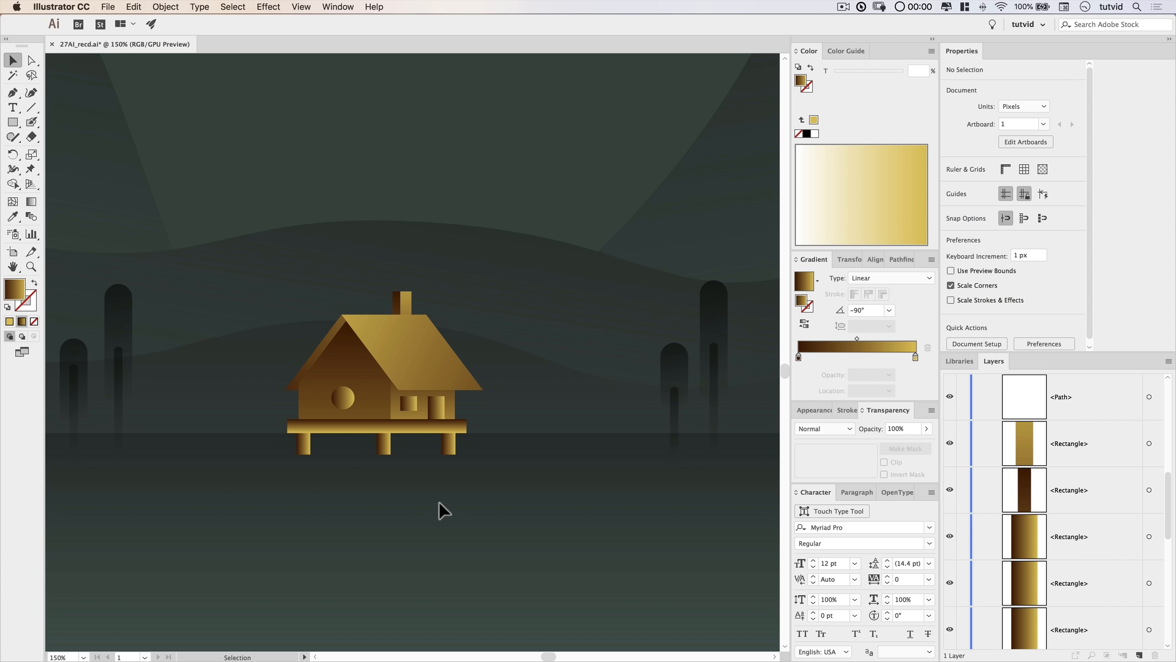
left_click_drag(494, 464, 496, 445)
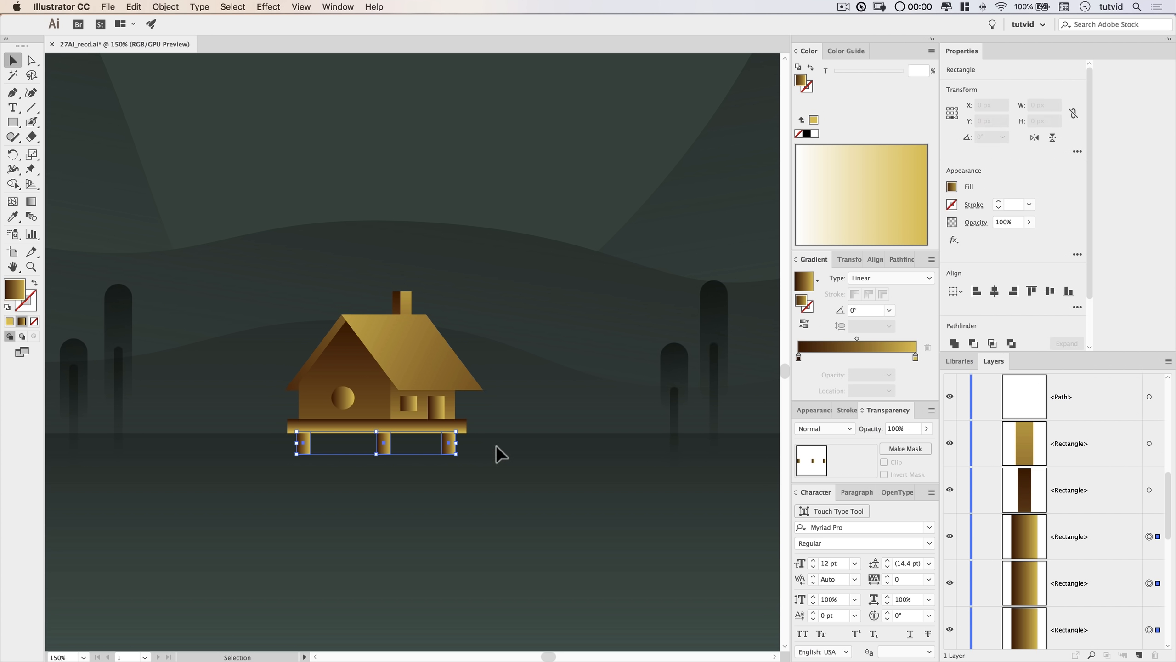
left_click(32, 201)
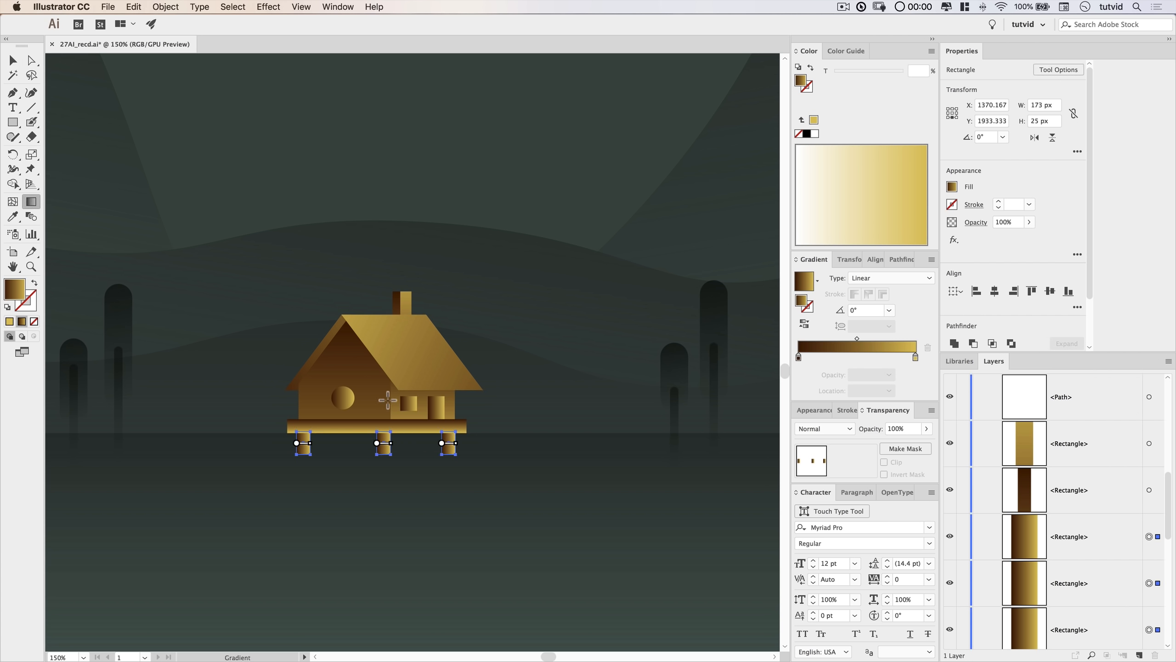
left_click_drag(385, 404, 385, 514)
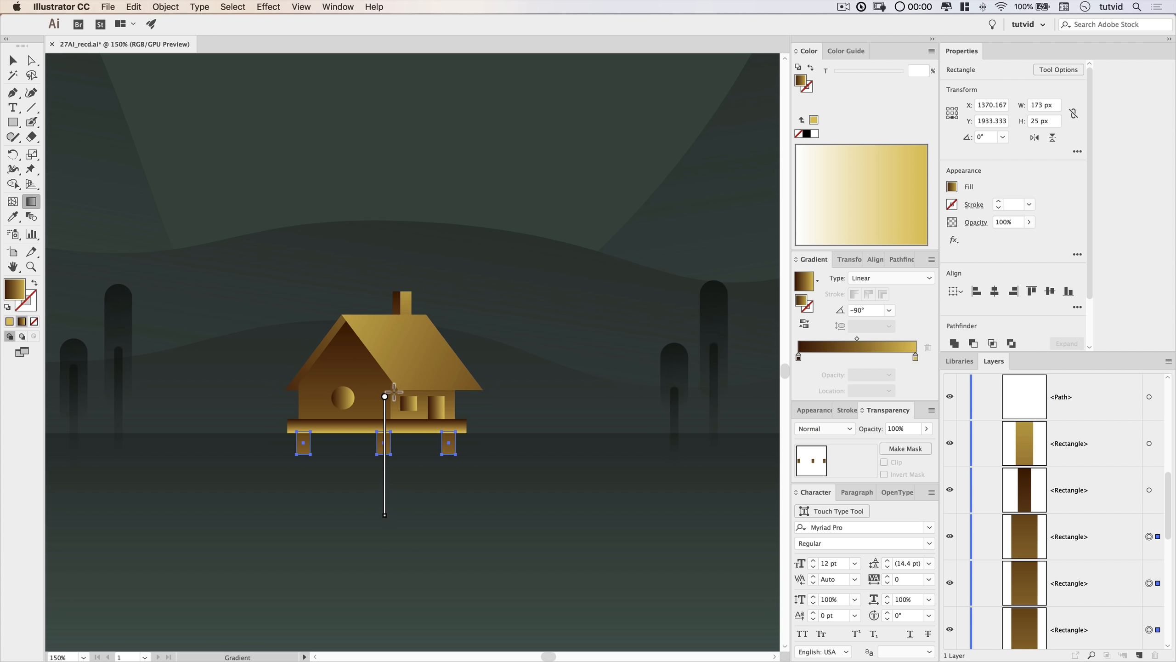
left_click_drag(373, 412, 373, 477)
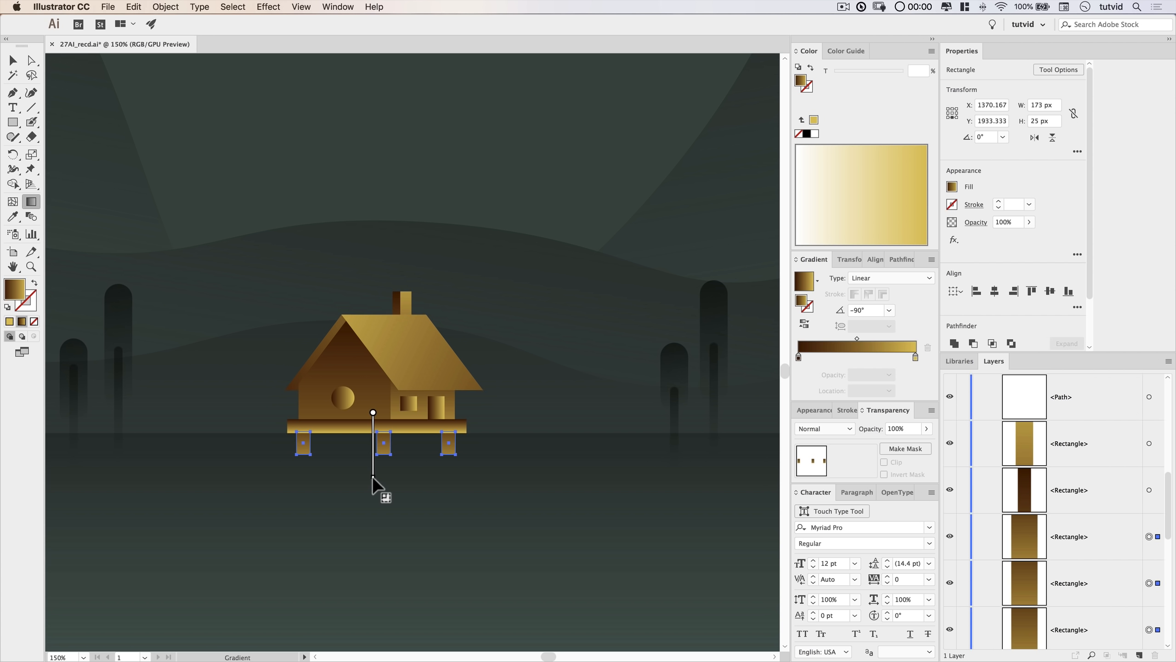
left_click_drag(400, 425, 401, 469)
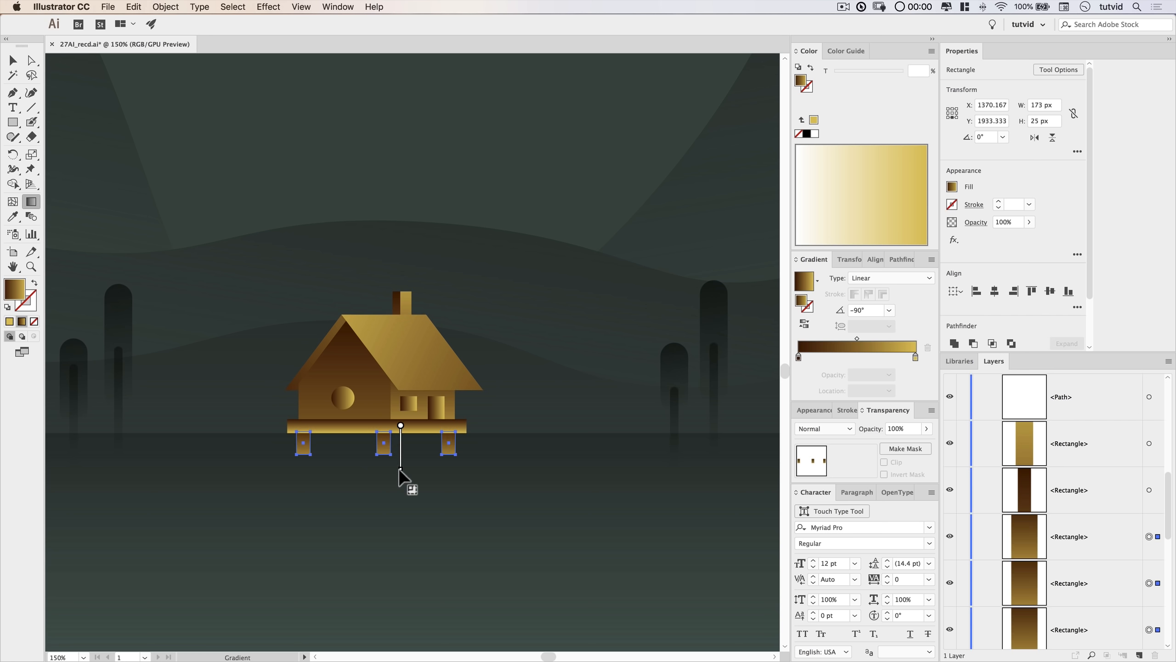
key("v")
left_click(384, 501)
scroll(383, 435, "up", 1)
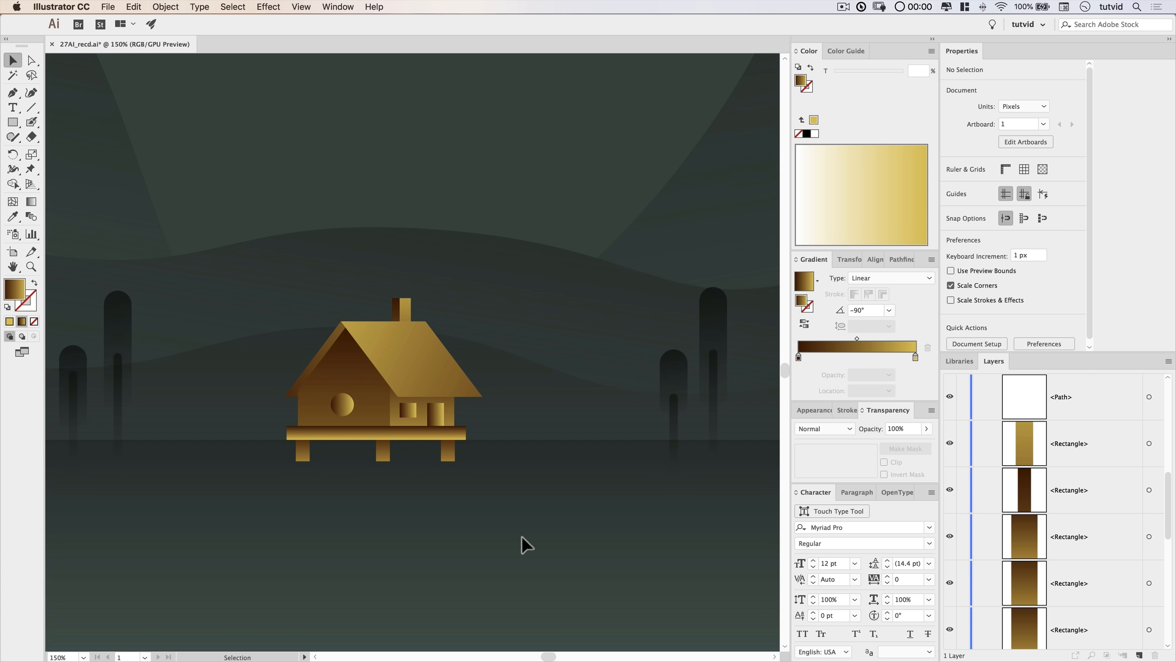
Darken the gabled front wall's gradient by moving its gold stop inward and its midpoint to about 64.3%.
left_click(342, 362)
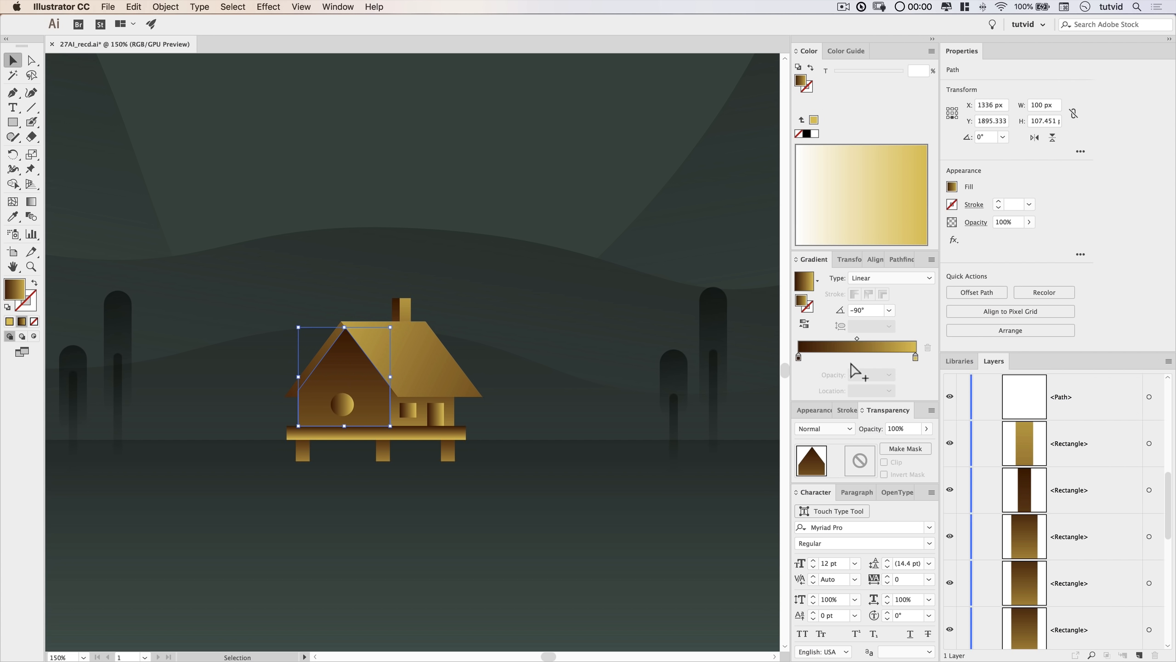
left_click_drag(858, 342, 875, 341)
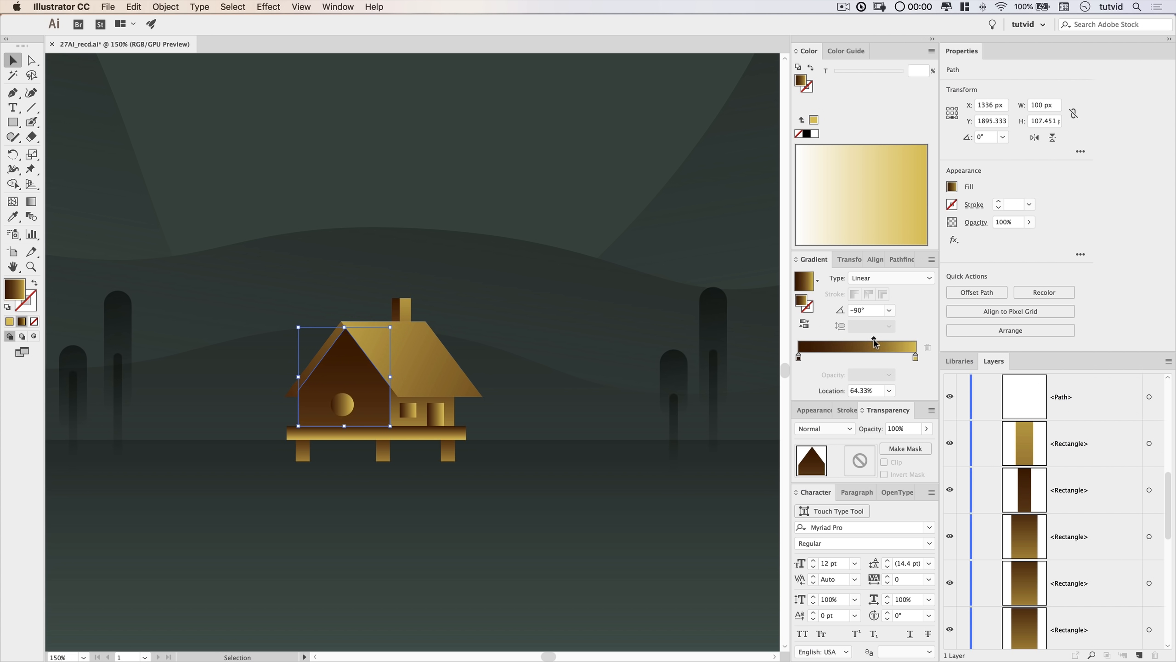
left_click_drag(916, 360, 865, 340)
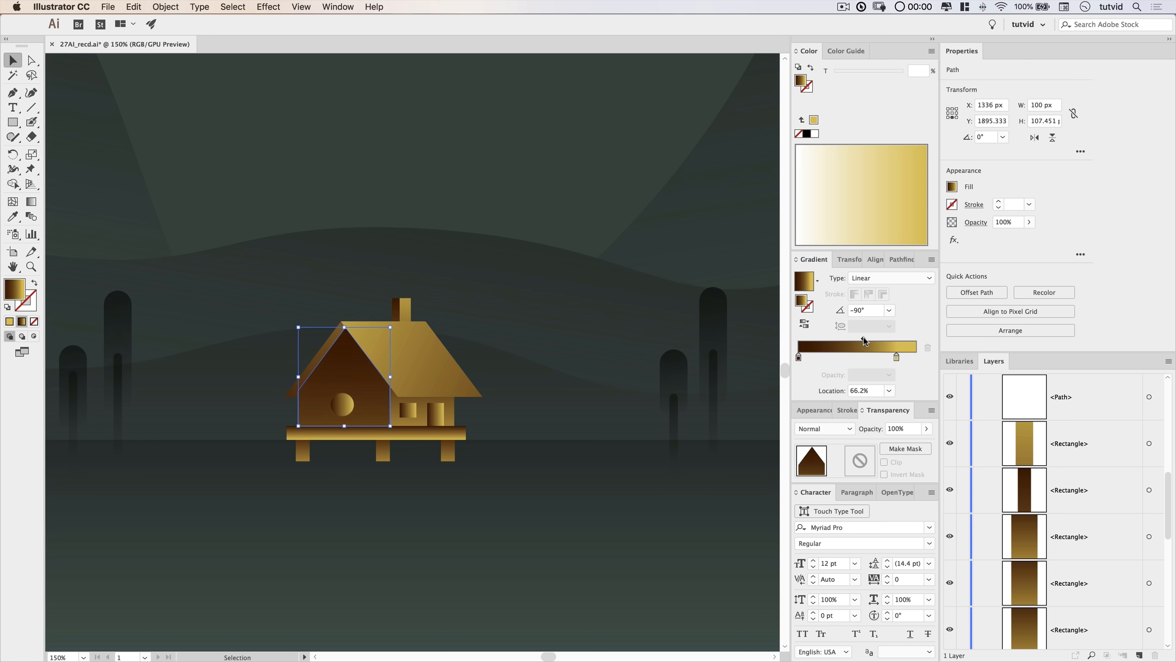
left_click(379, 514)
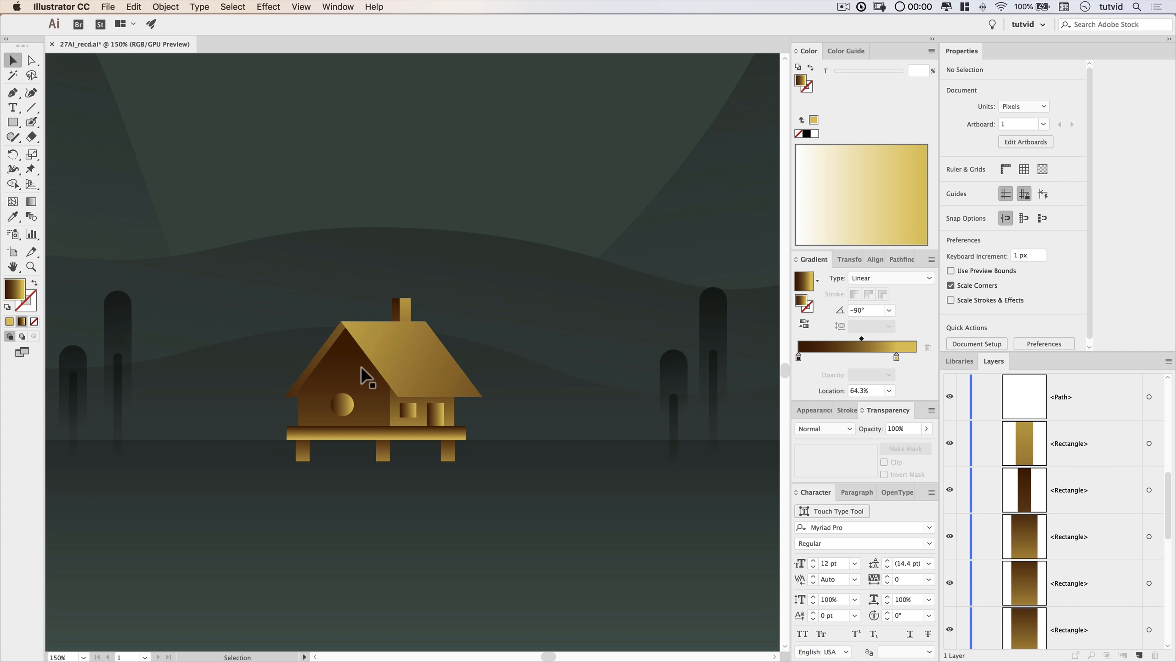
Adjust the side wall's gradient by shifting its midpoint toward the brown end and moving the brown stop to 23.57%.
left_click(435, 419)
left_click(857, 339)
left_click_drag(799, 357, 828, 356)
left_click(538, 547)
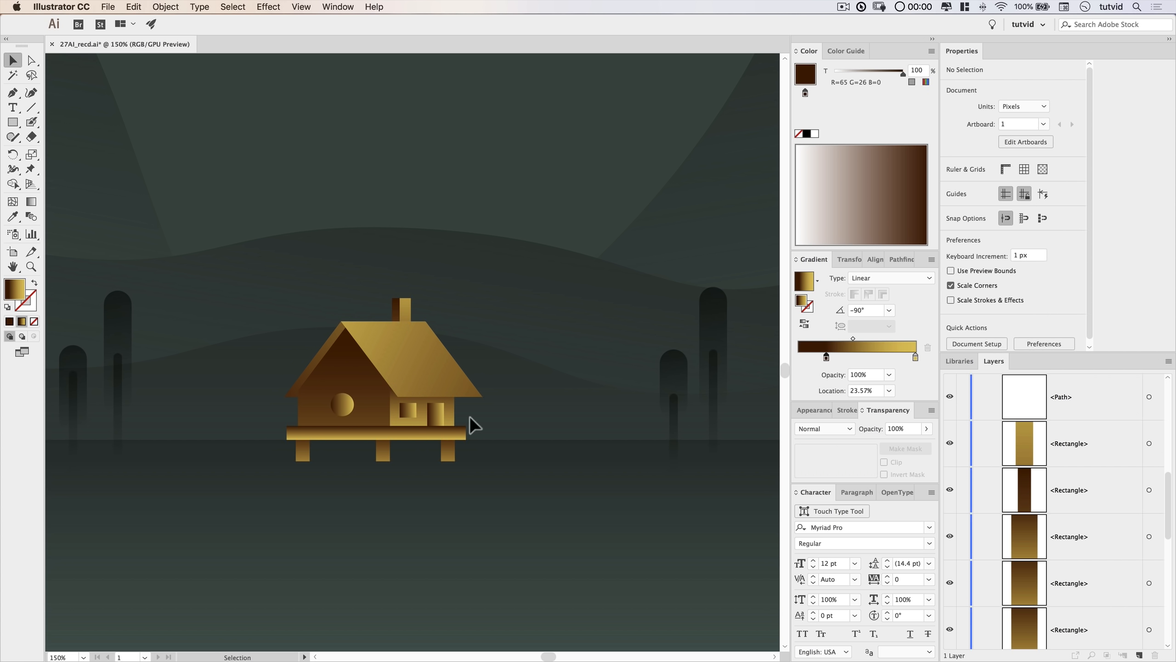
Lighten the large roof panel by moving its gradient midpoint to about 38%.
left_click(419, 360)
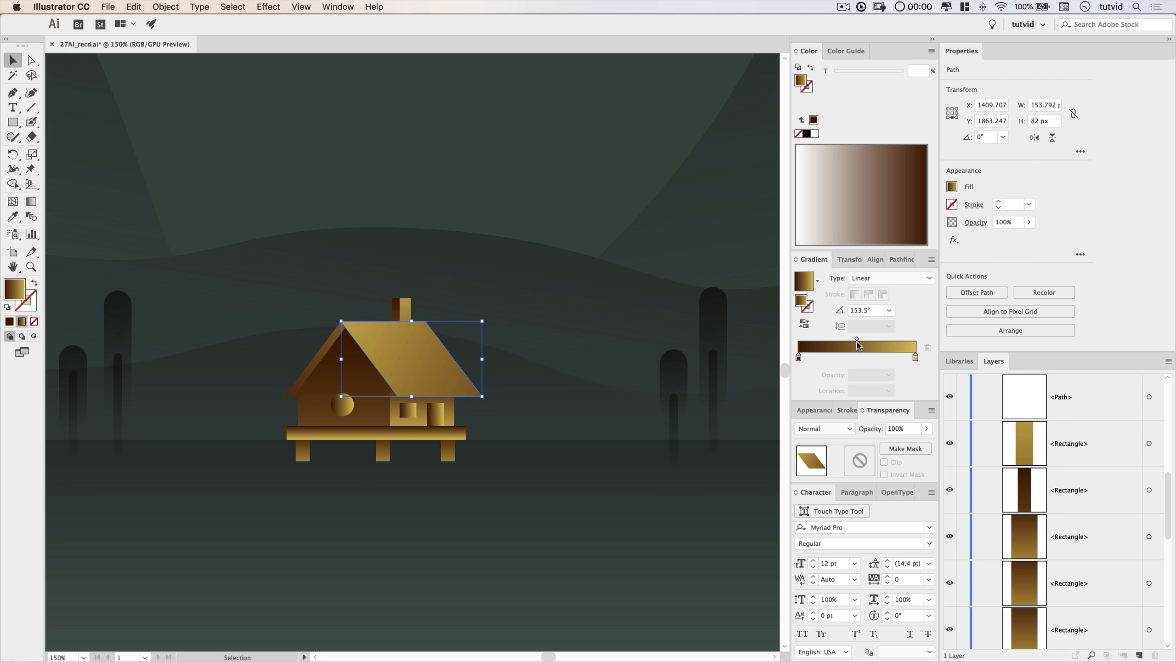
left_click_drag(858, 342, 844, 342)
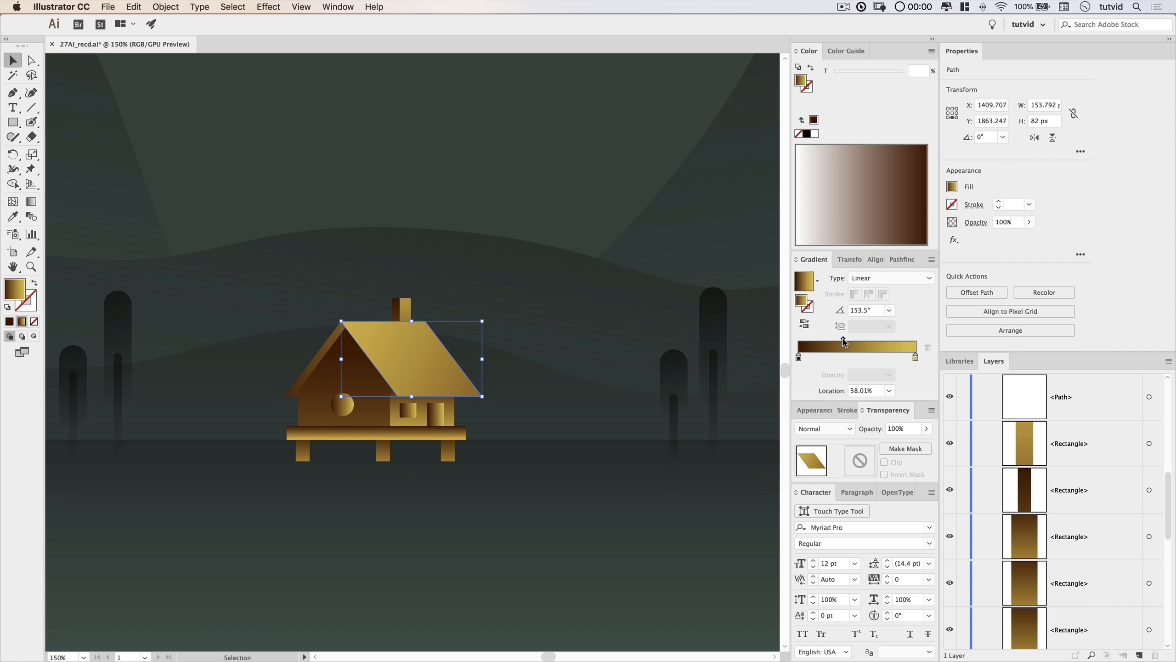
left_click(577, 557)
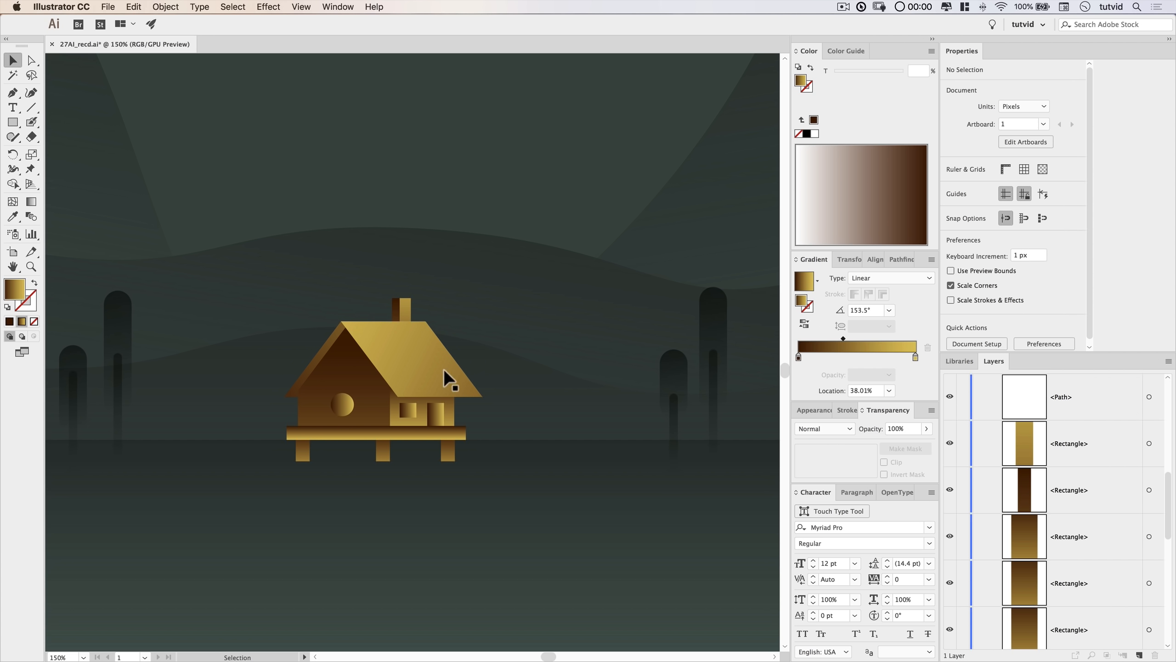
Lighten the chimney's gold face by moving its gradient midpoint to about 41.3%.
left_click(405, 308)
left_click_drag(855, 340, 847, 340)
left_click(619, 498)
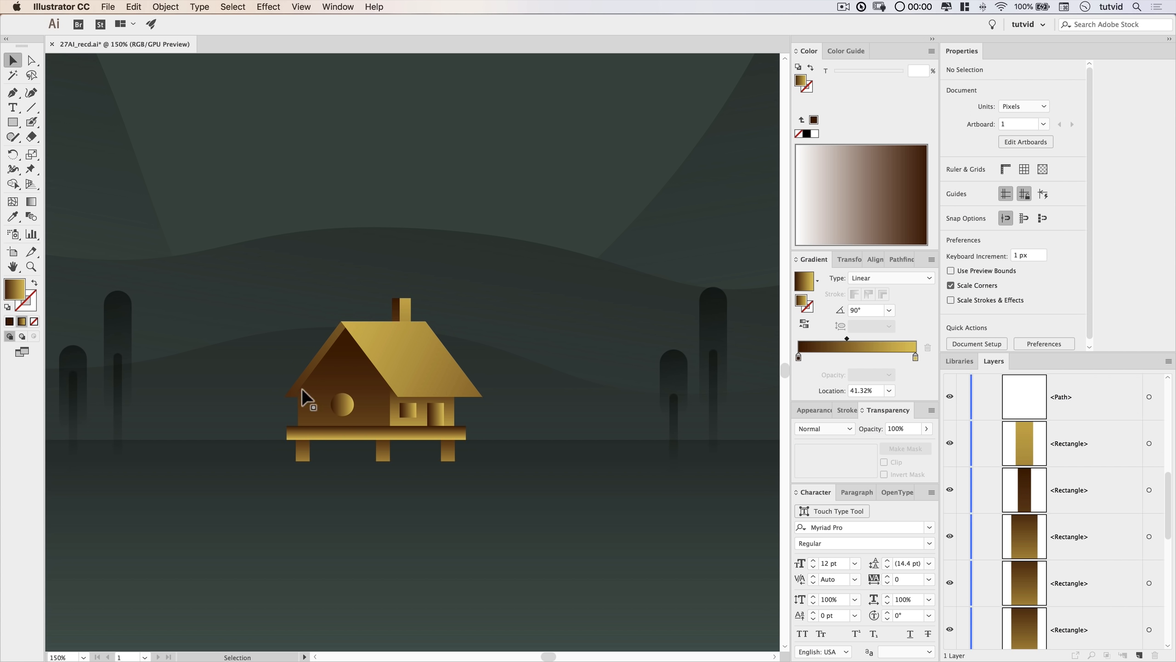
Lighten the narrow roof edge over the gabled front wall by moving its gradient midpoint to about 37.1%.
left_click(302, 383)
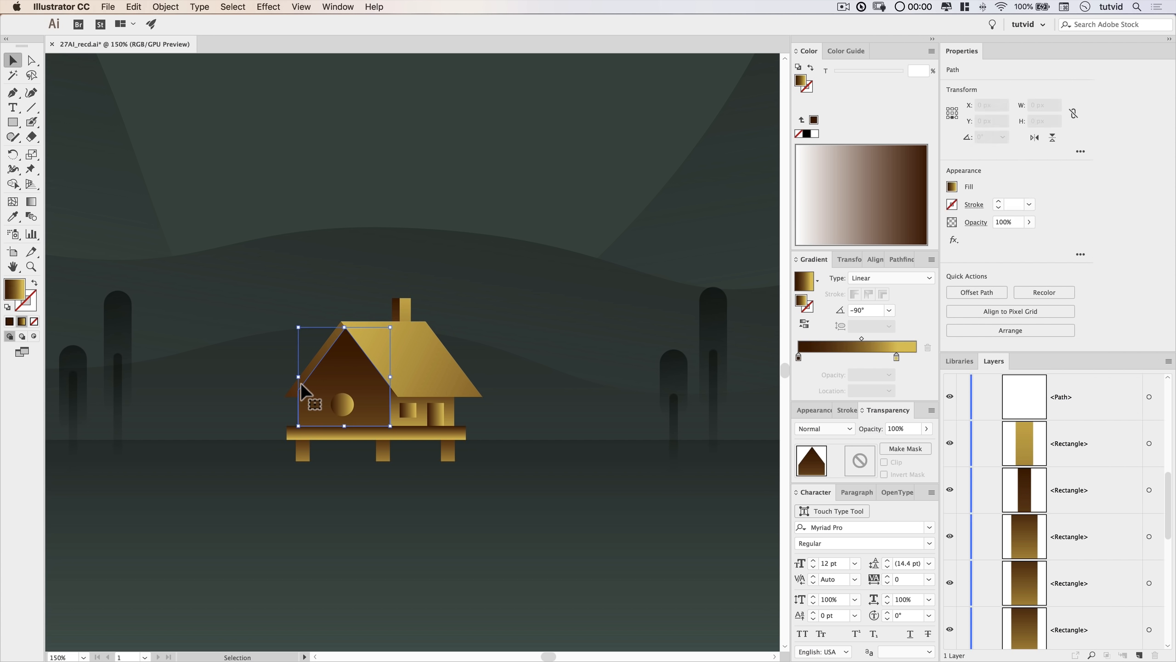
left_click(857, 339)
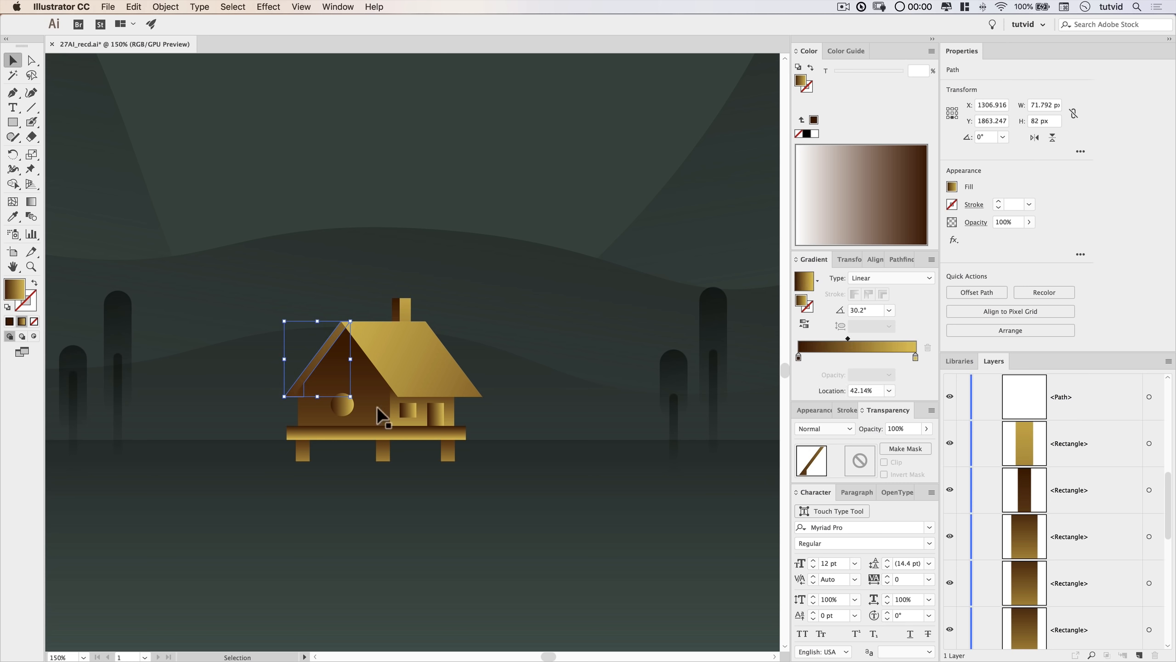
left_click_drag(848, 341, 843, 342)
left_click(451, 589)
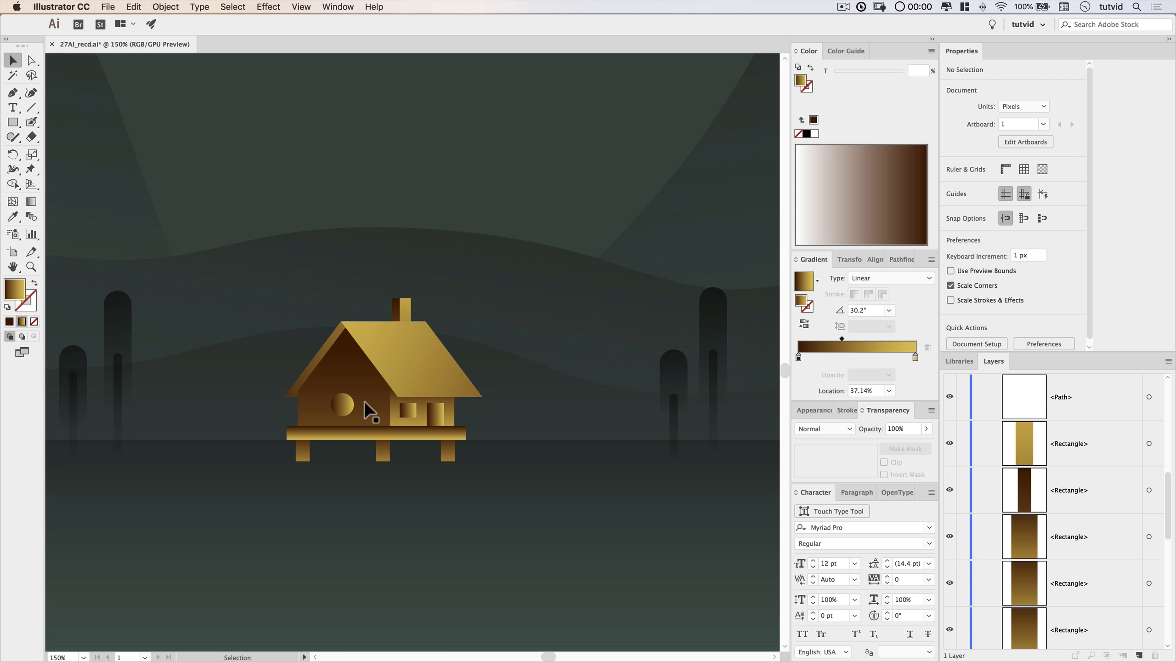
Stretch the horizontal platform's -90° gradient so it runs from just above the platform to just below it.
left_click(378, 430)
left_click(31, 201)
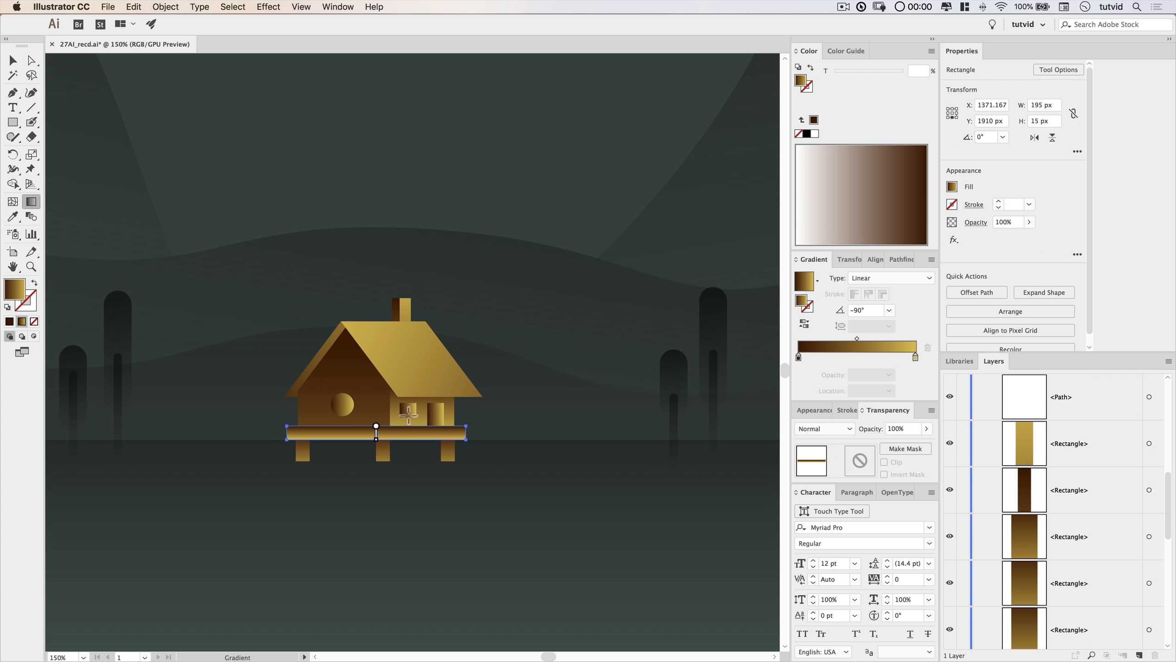
left_click_drag(367, 444, 368, 447)
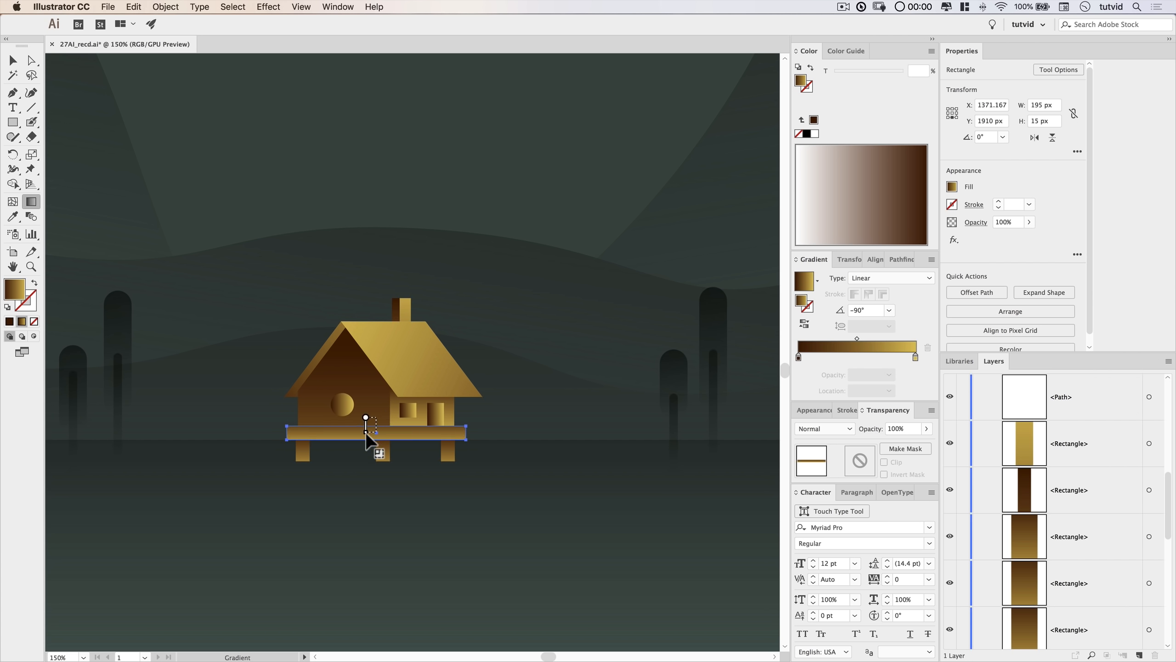
left_click_drag(376, 446, 375, 438)
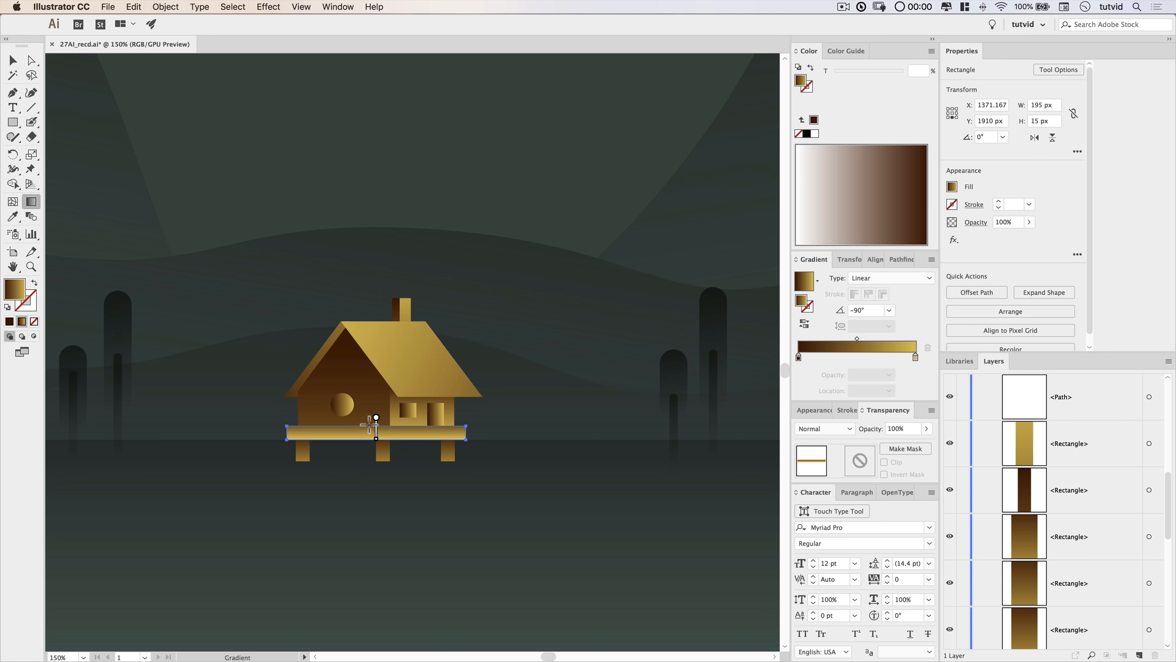
left_click_drag(366, 439, 367, 442)
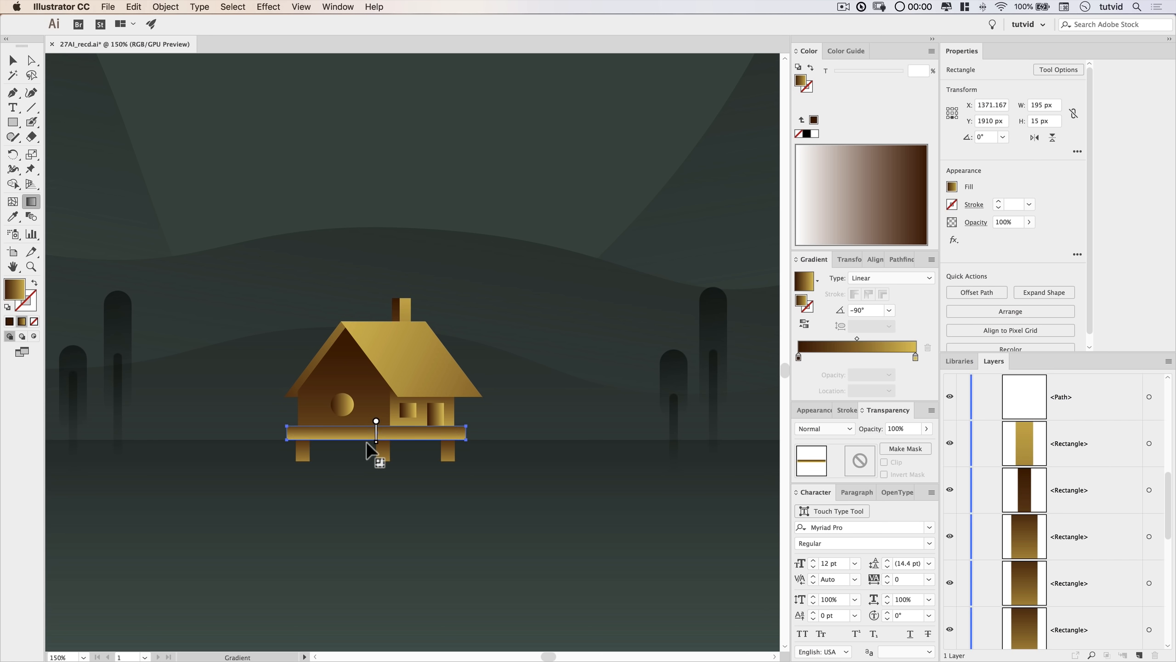
key("v")
left_click(428, 480)
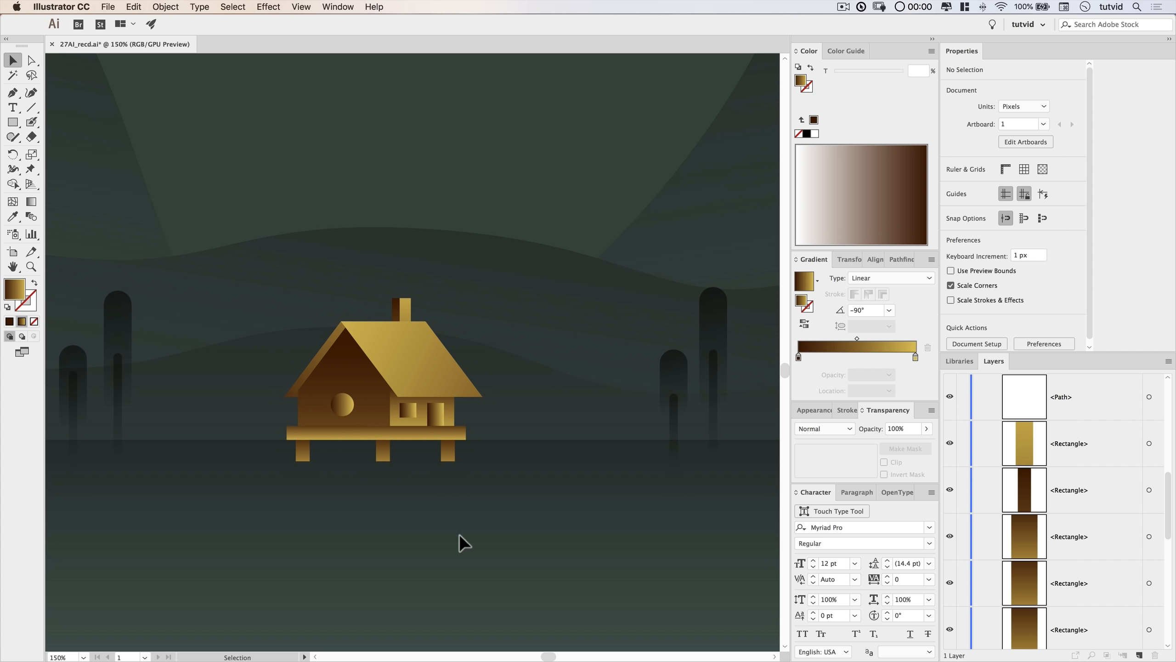
Apply the White, Black gradient preset to the round window and set both of its color stops to black (000000).
left_click(346, 403)
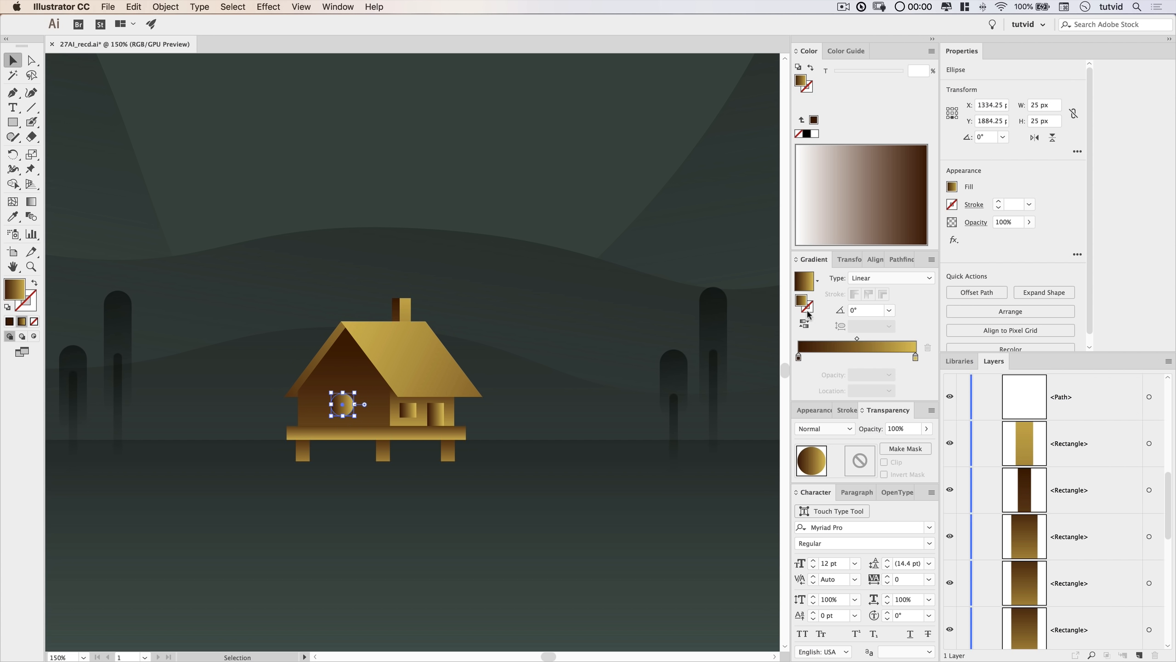
left_click(818, 280)
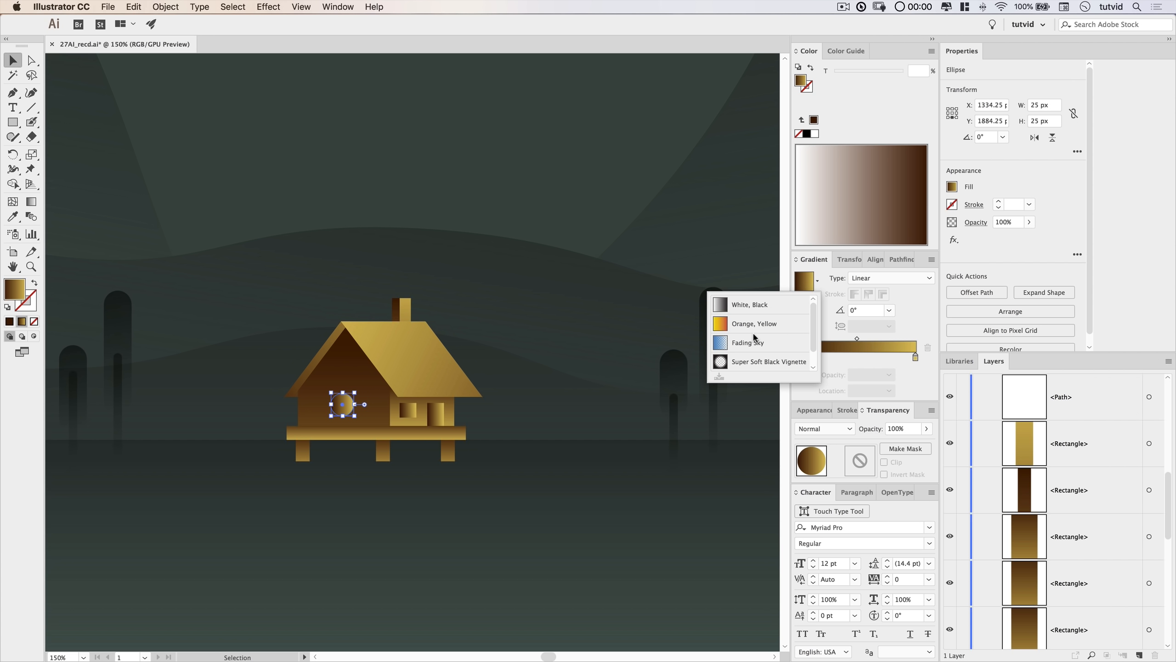
left_click(751, 306)
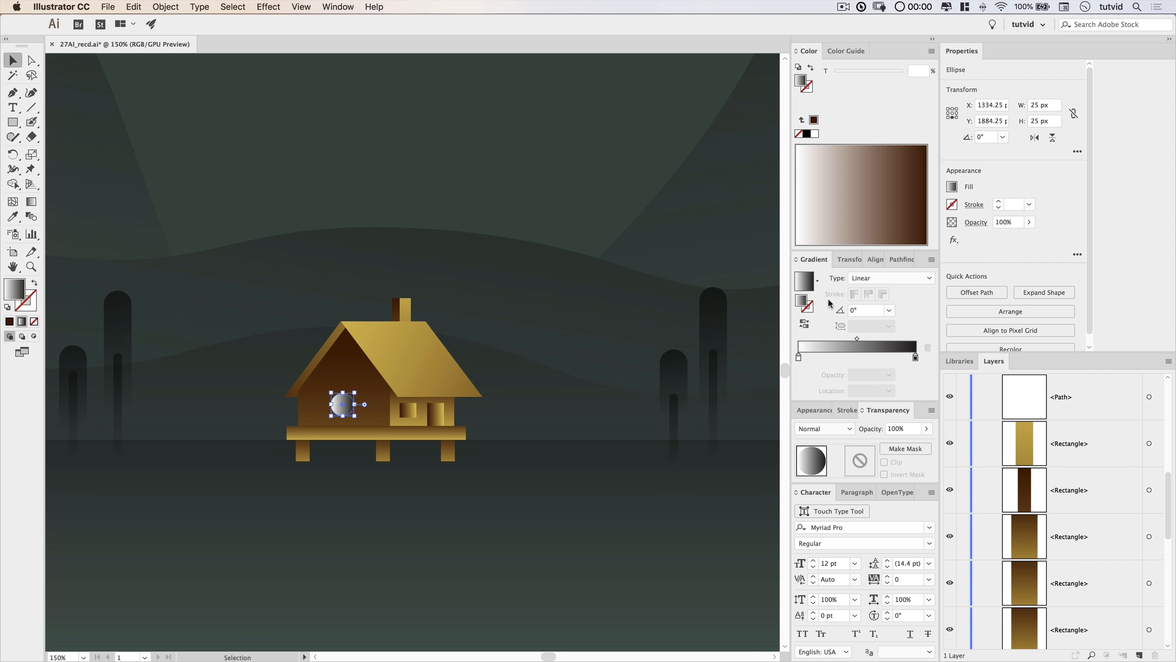
left_click(915, 356)
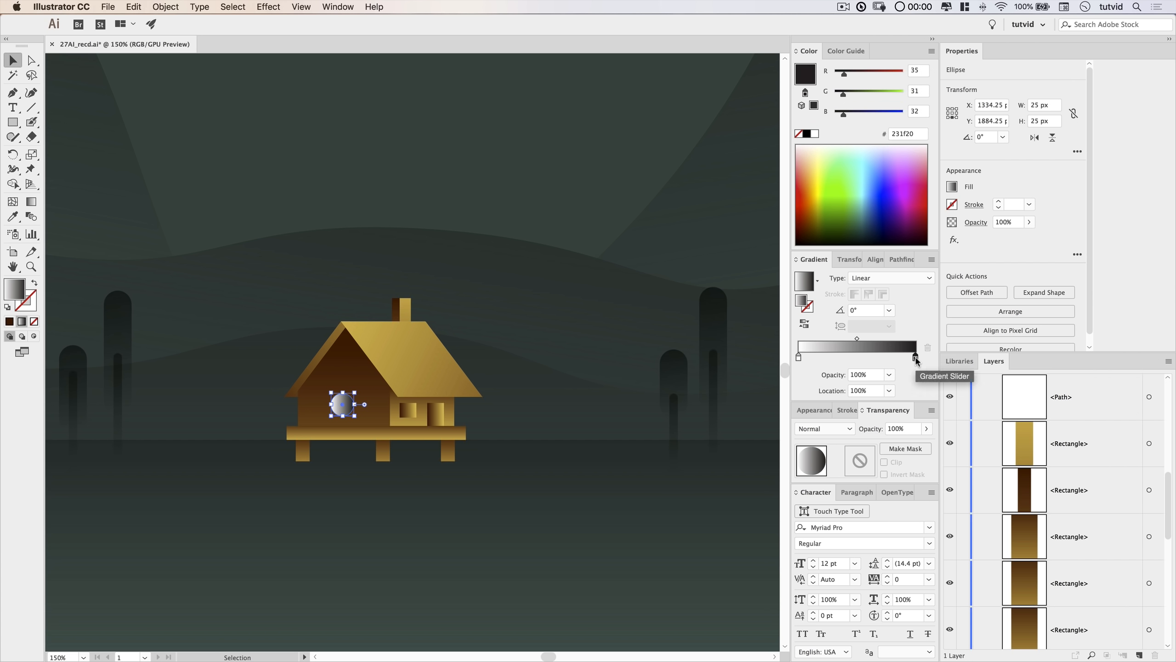
left_click(807, 133)
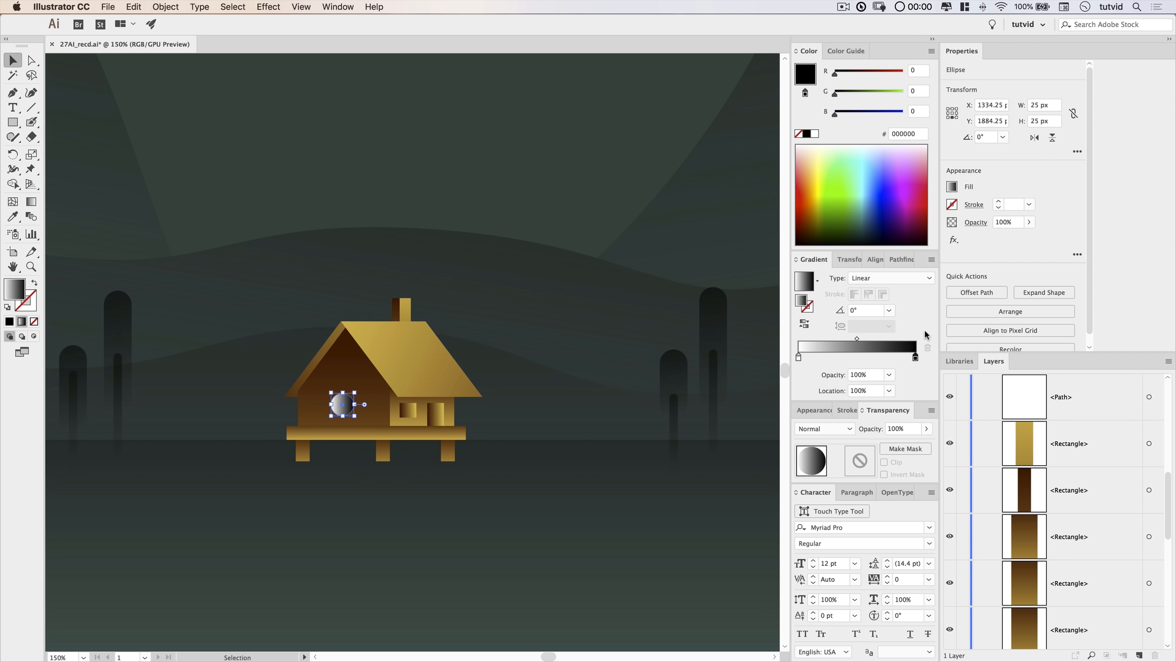
left_click(799, 357)
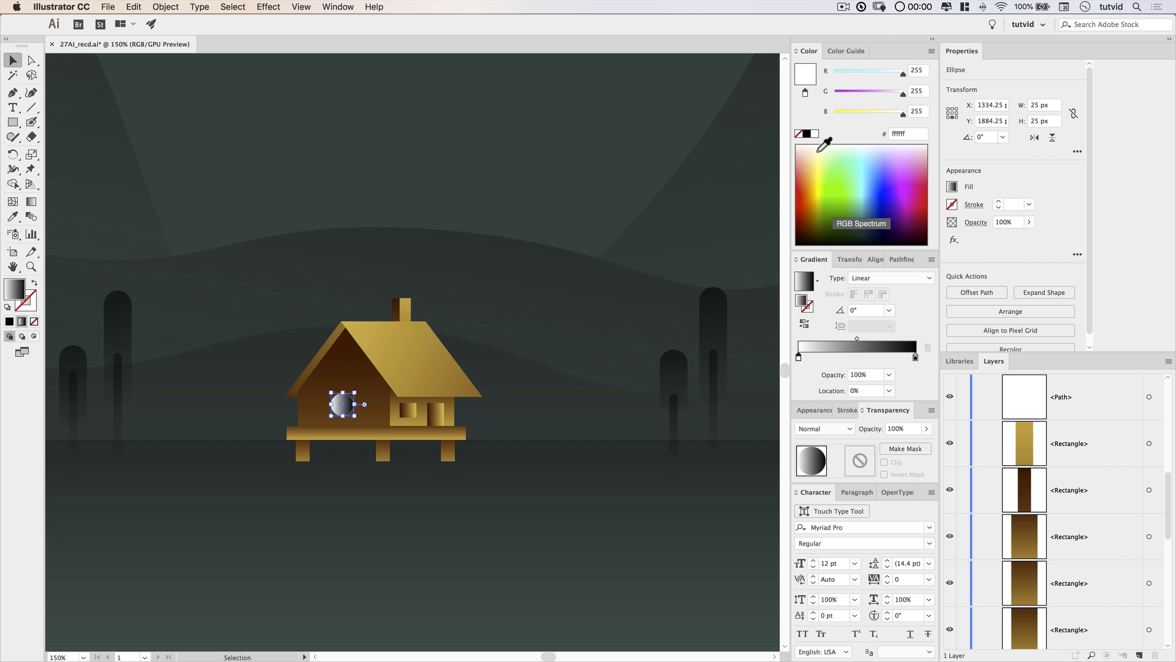
left_click(807, 134)
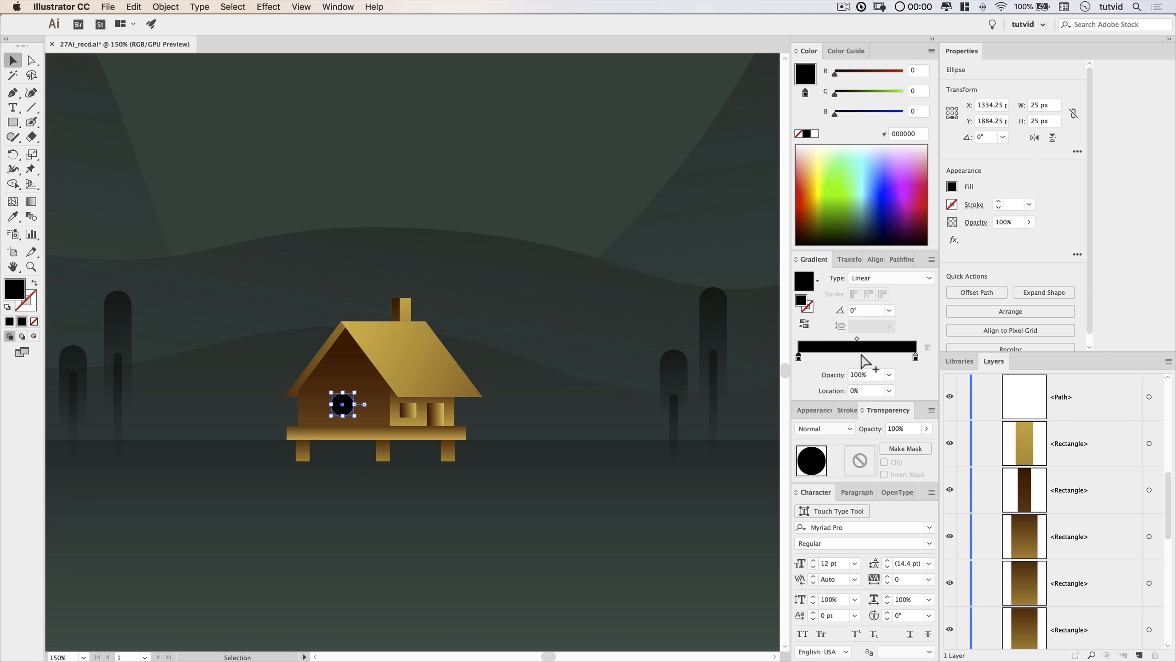
Set the opacity of the round window's starting gradient stop to 0%.
left_click(862, 374)
type("0")
key("Tab")
left_click(430, 516)
Set the round window's gradient angle to -45°.
key("z")
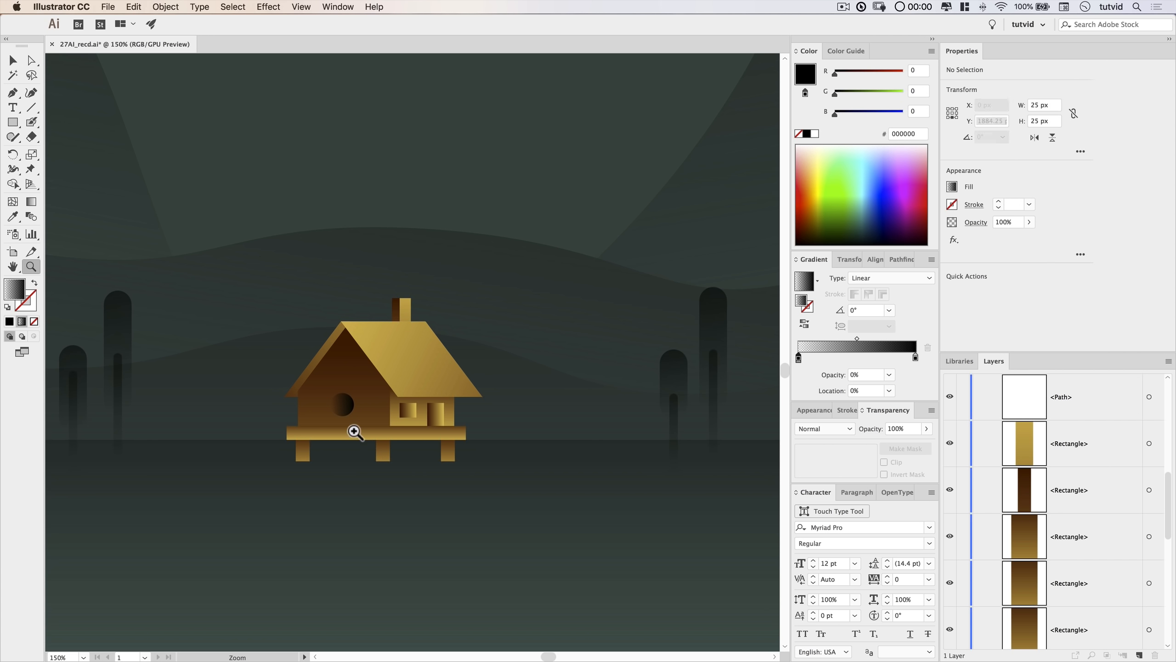
left_click(349, 421)
left_click(407, 315)
left_click(461, 399)
key("v")
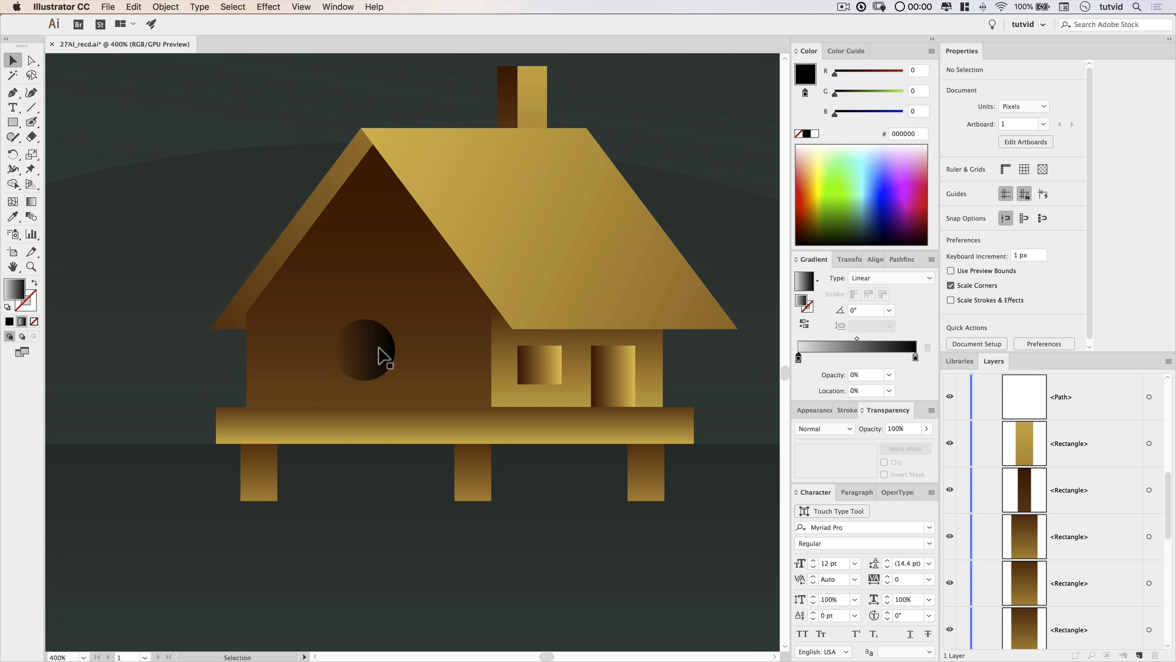
left_click(380, 350)
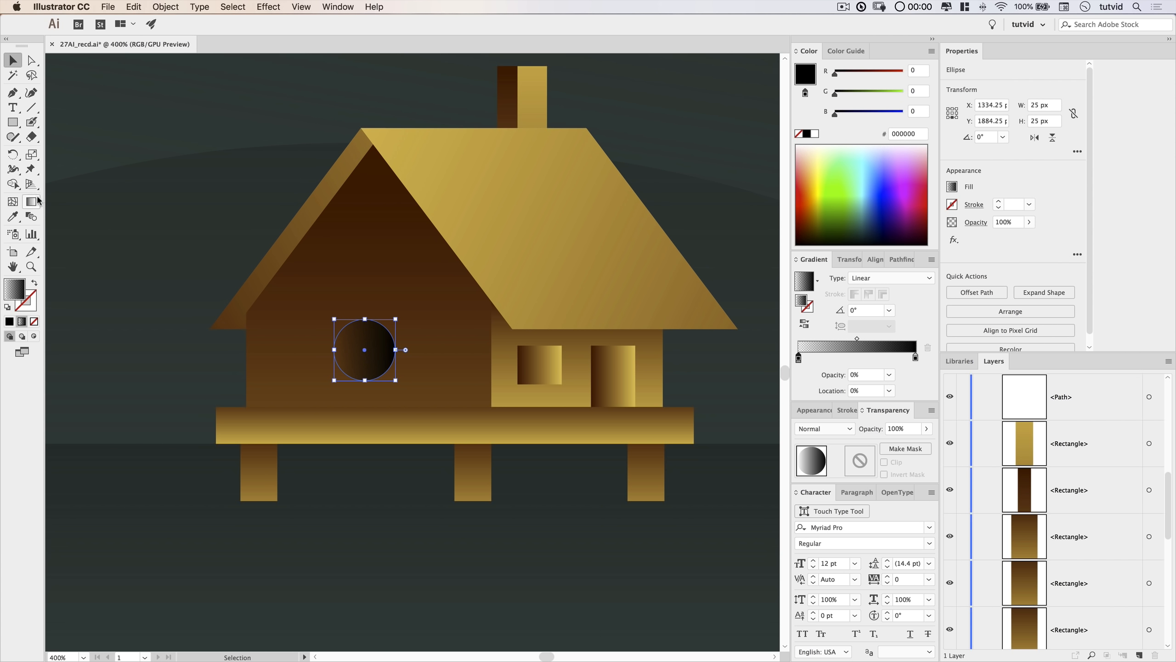
double_click(870, 309)
type("-45")
key("Tab")
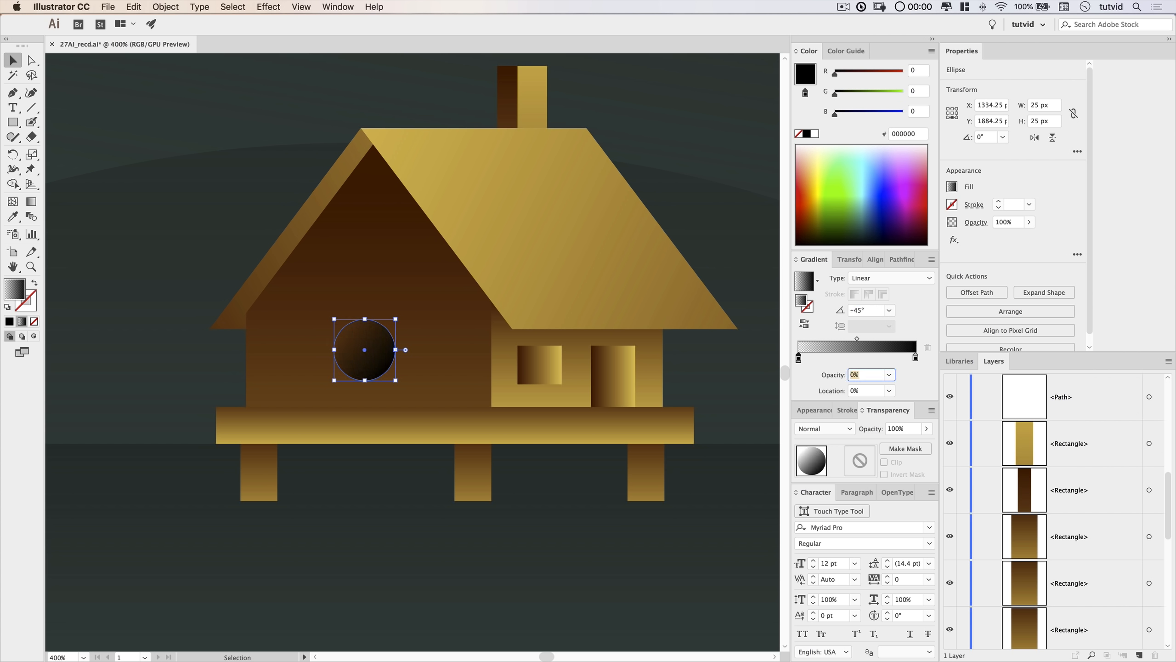
Set the round window's gradient angle to 135°.
key("shift+Tab")
type("45")
key("Tab")
key("shift+Tab")
type("1")
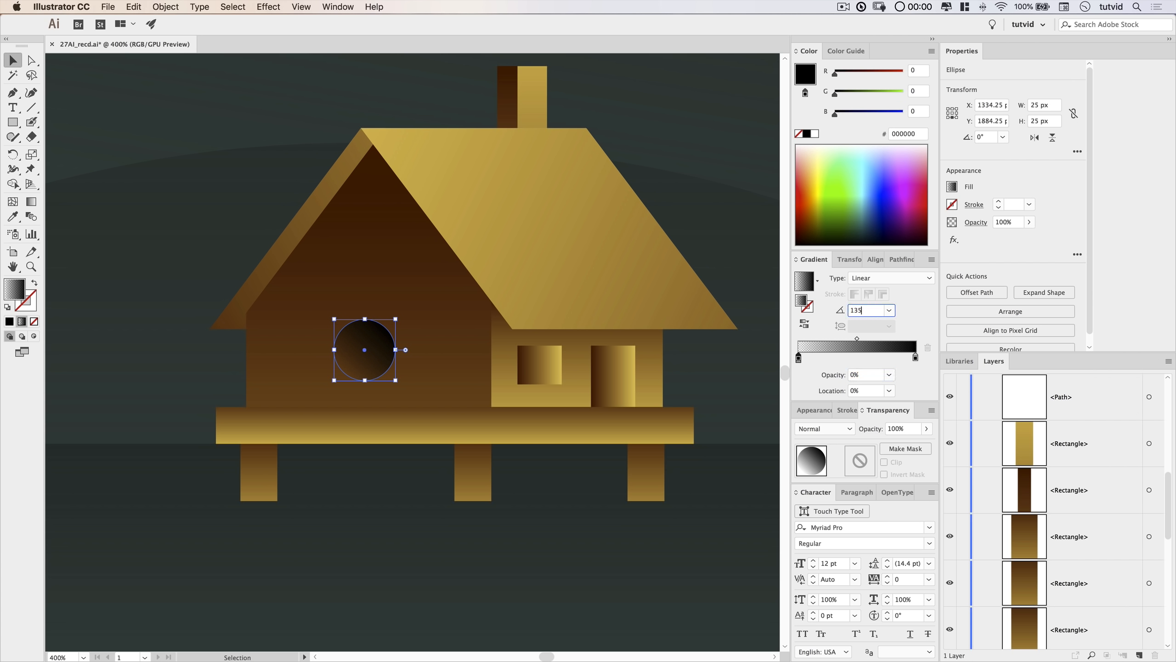
type("35")
key("Tab")
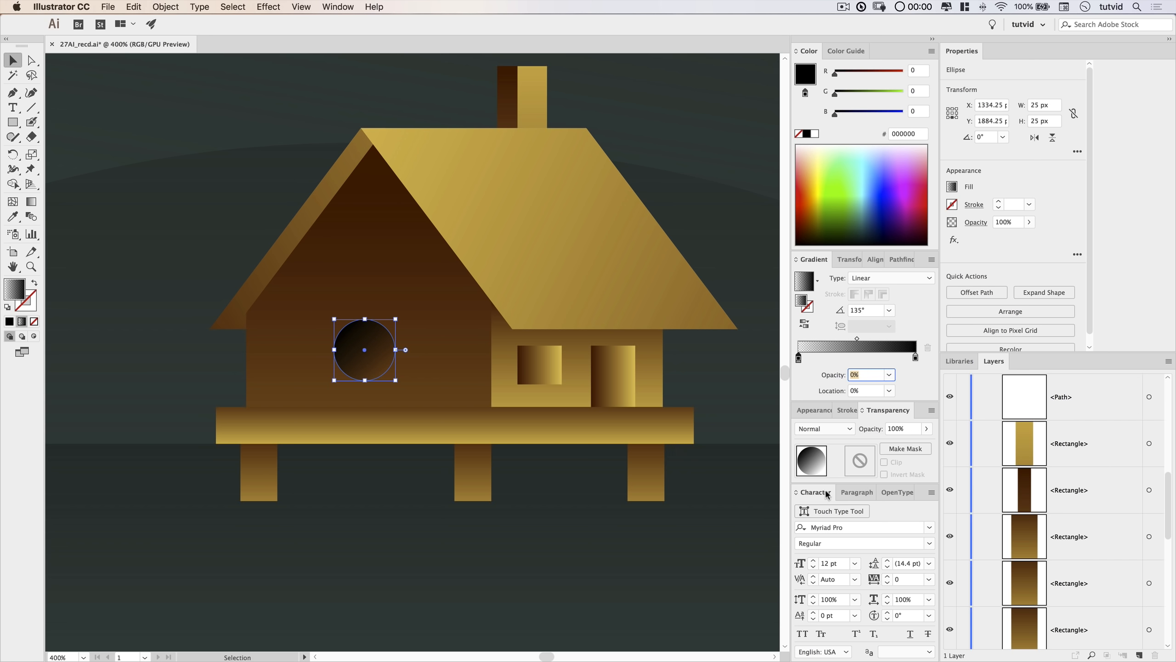
Set the round window's blend mode to Soft Light and deselect it.
left_click(833, 427)
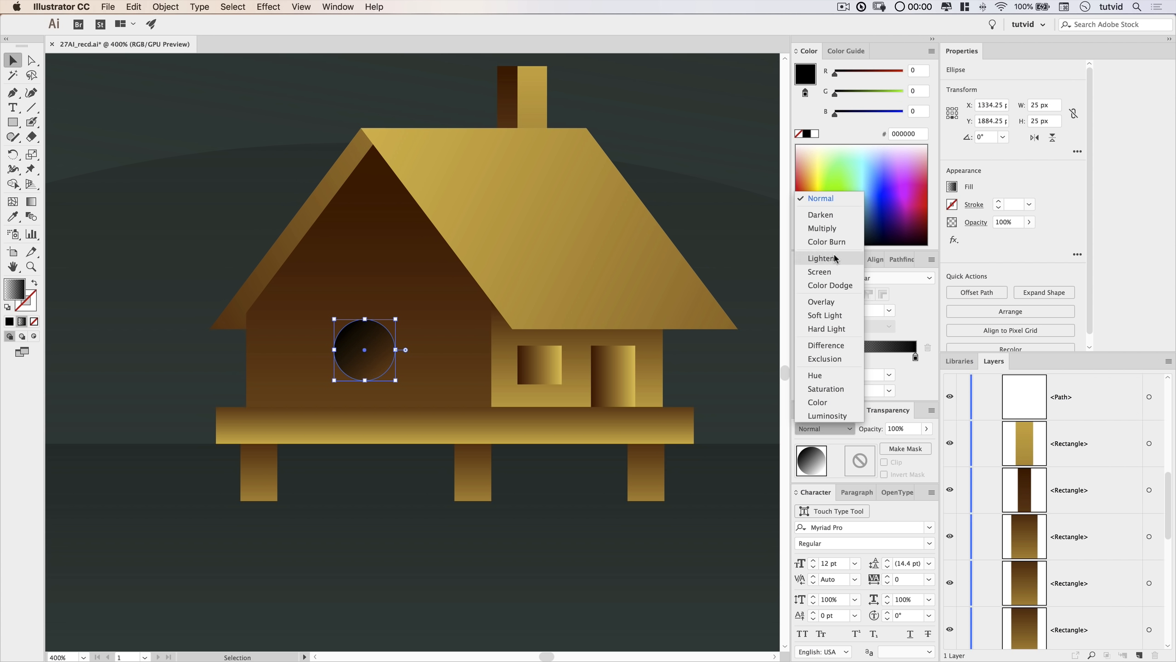
left_click(825, 316)
left_click(355, 582)
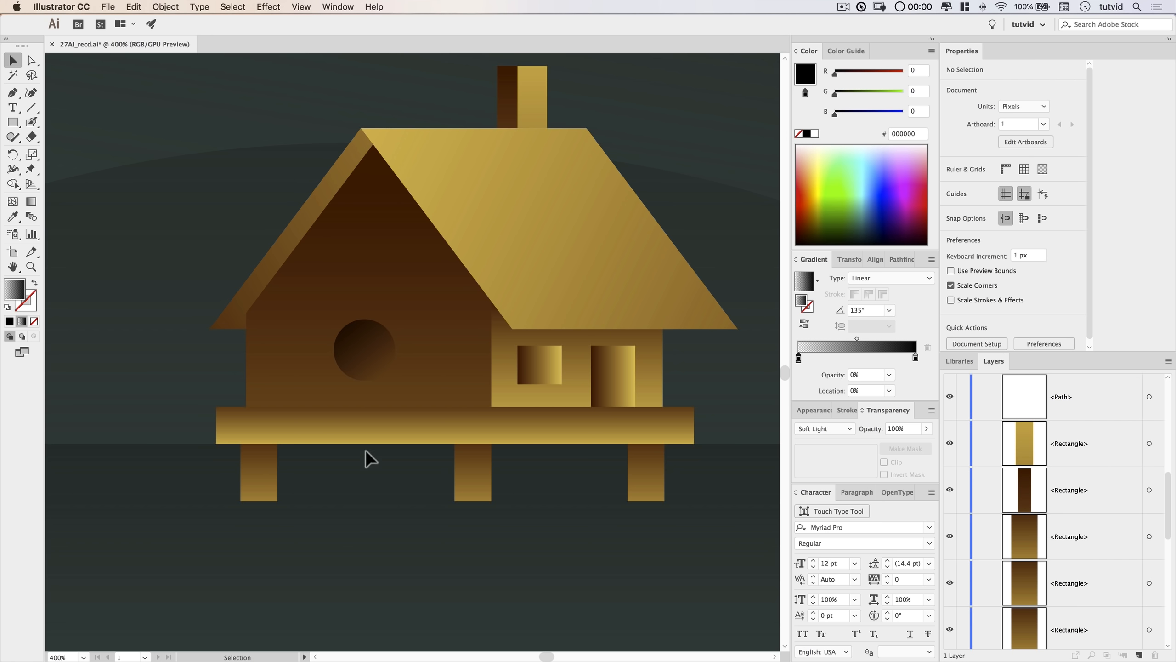
Add an extra black stop at about 80% of the round window's gradient and set the preceding midpoint to about 55%.
left_click(365, 345)
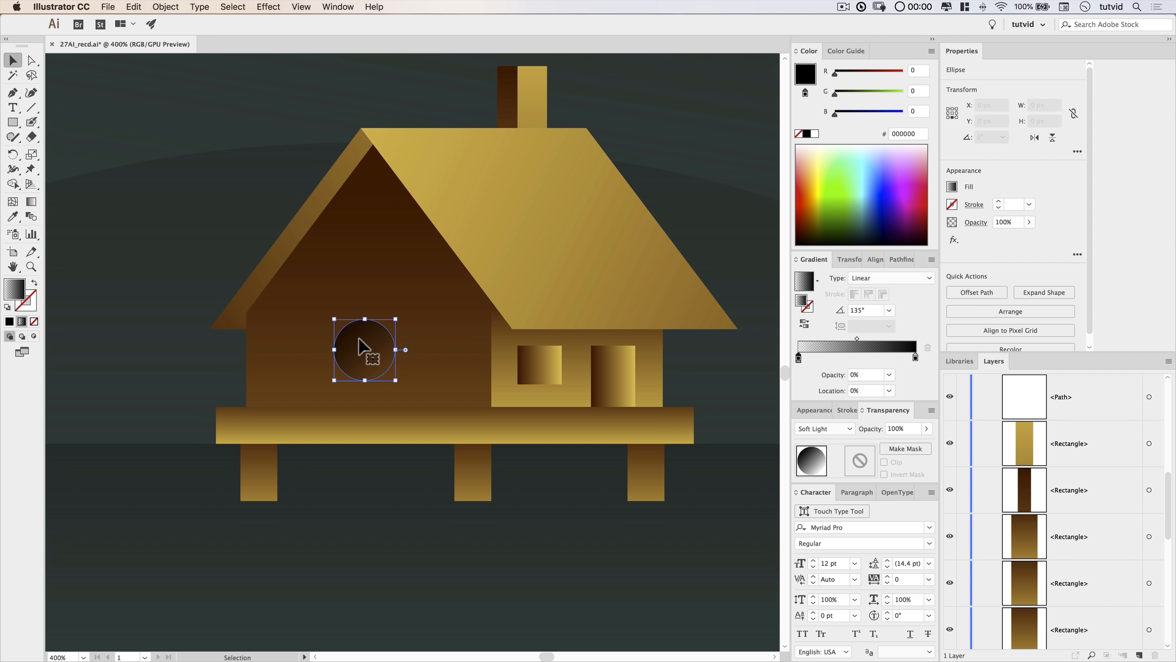
left_click_drag(919, 356, 851, 341)
left_click(915, 358)
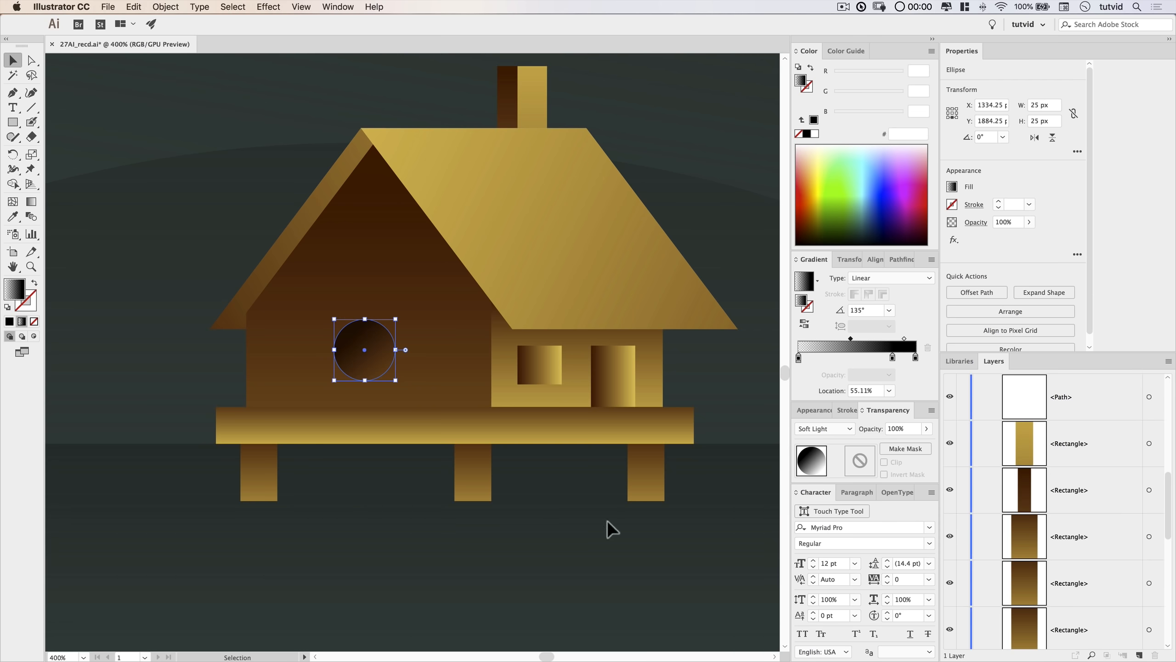
left_click(549, 529)
Copy the round window's transparent-to-black gradient onto the square window with the Eyedropper and set its angle to 135°.
key("space")
left_click_drag(467, 433, 365, 433)
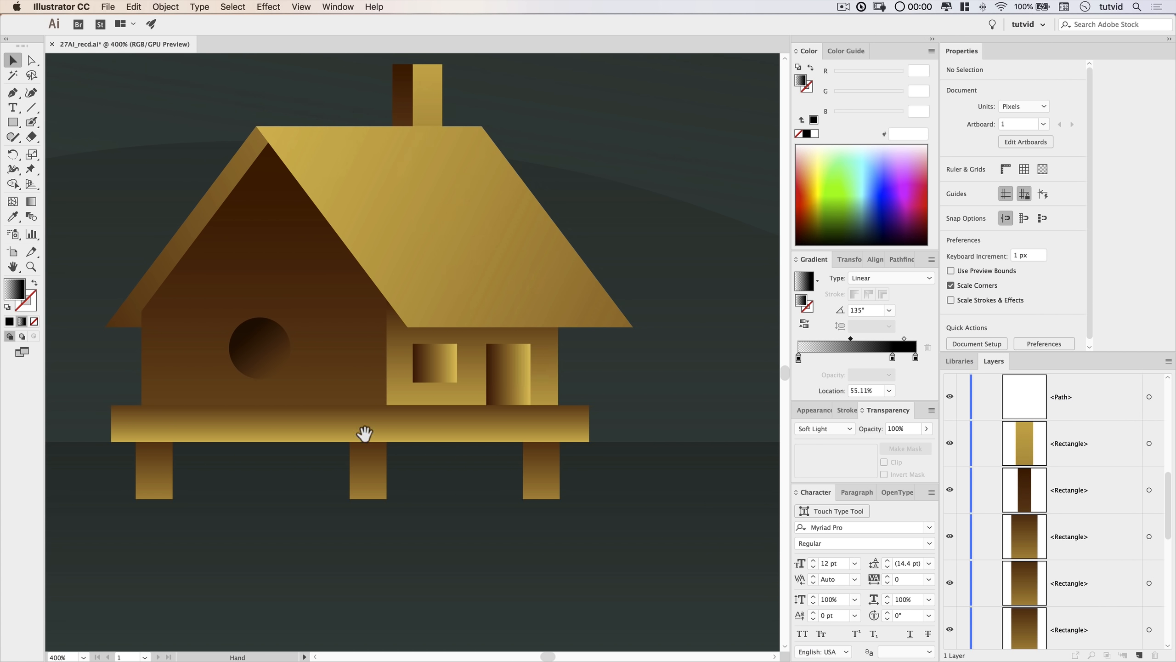
left_click(437, 360)
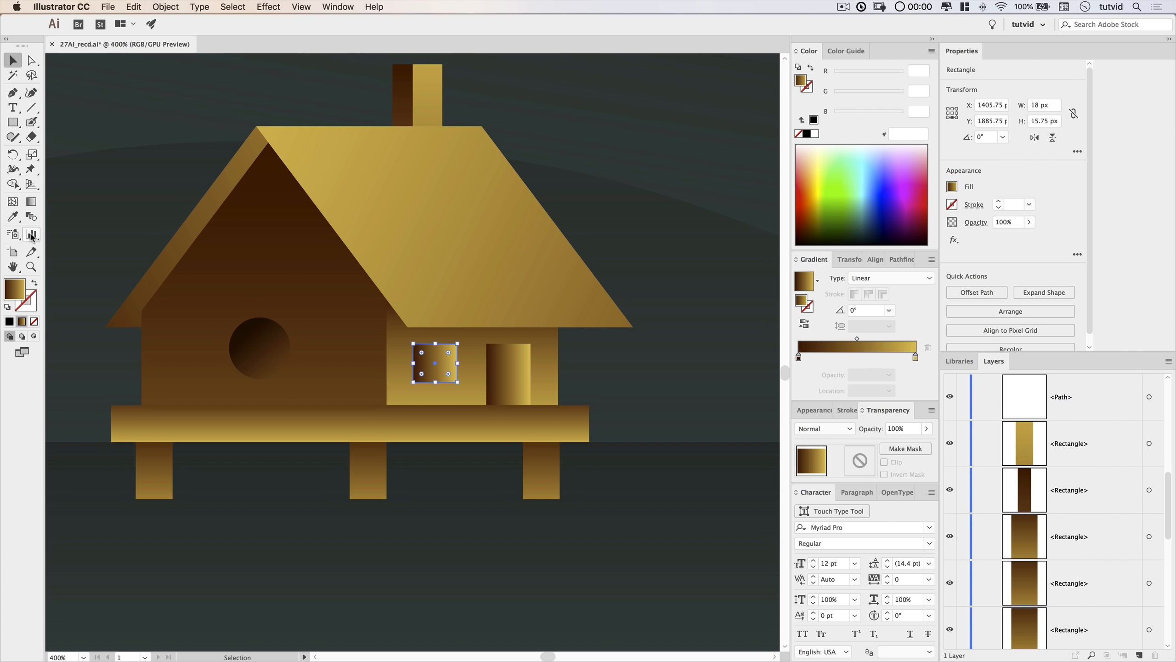
left_click(13, 217)
left_click(248, 334)
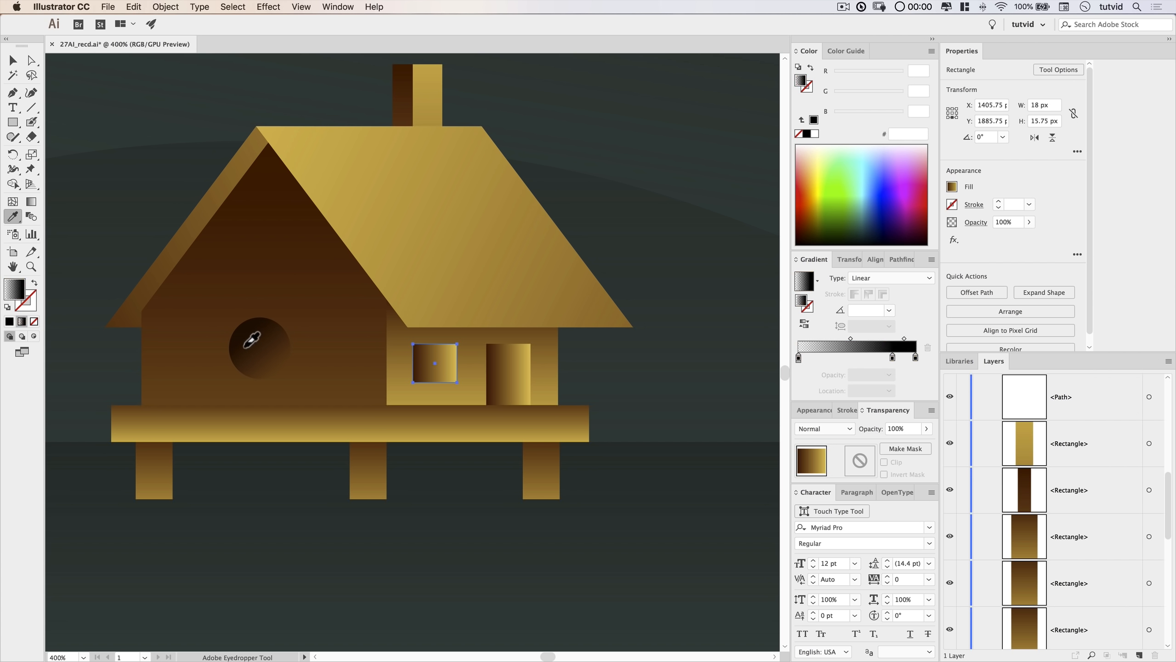
double_click(867, 311)
type("135")
key("Return")
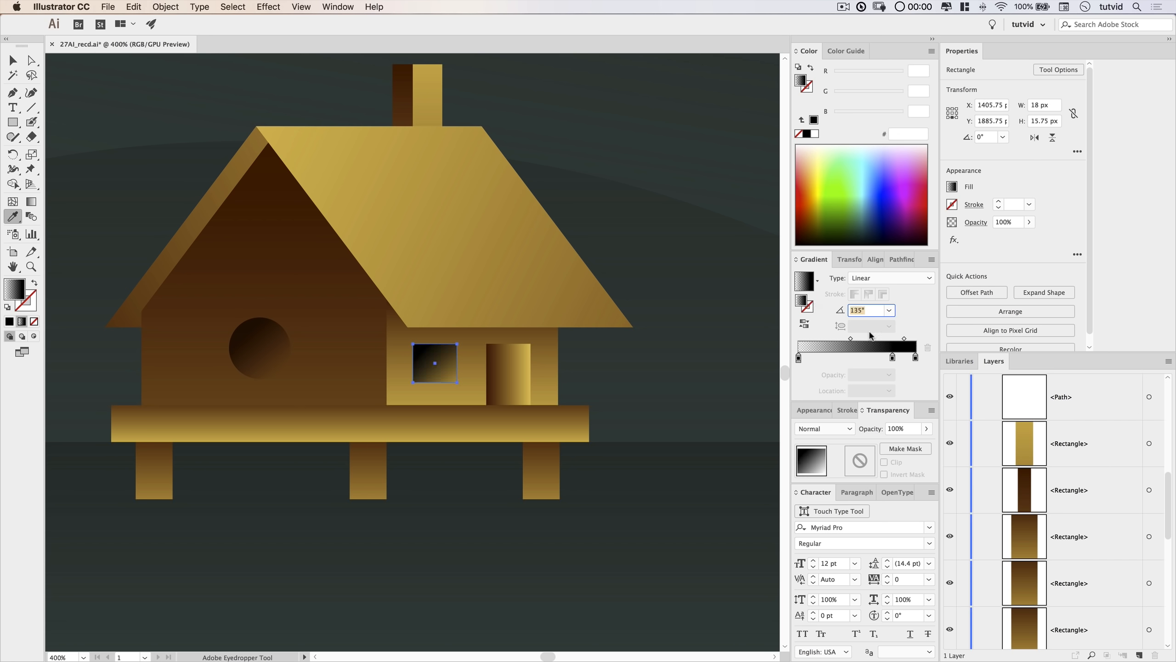
Set the square window to Soft Light, move its middle black stop to about 57% and the first midpoint to about 29%.
left_click(824, 428)
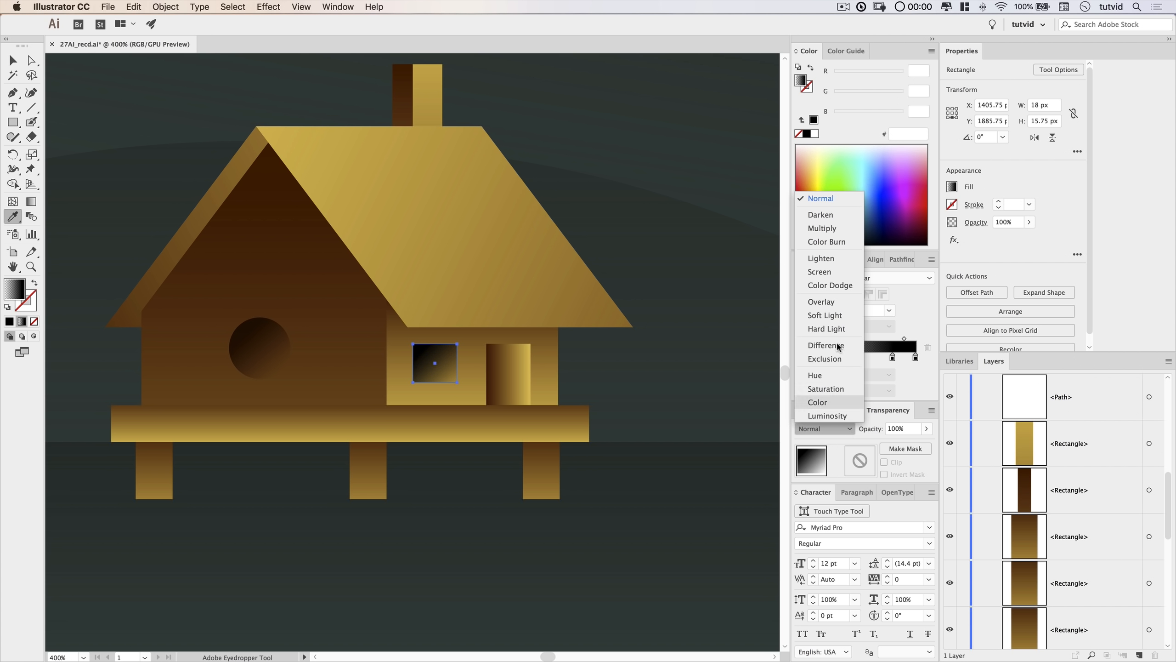
left_click(818, 315)
left_click_drag(892, 356, 819, 339)
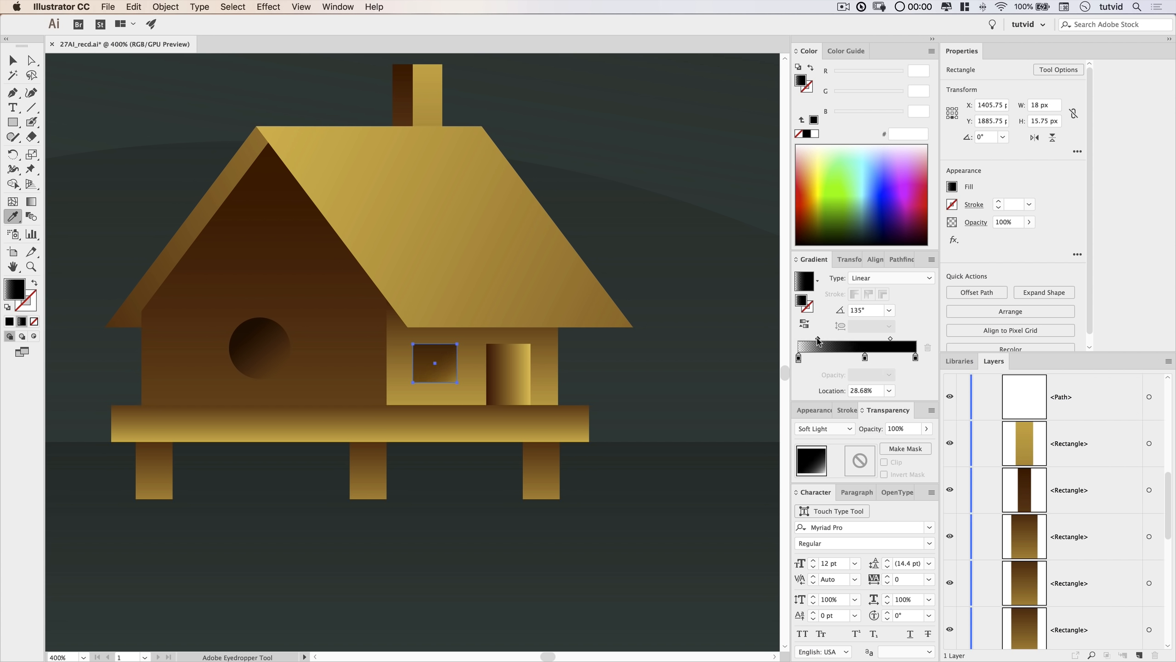
left_click(865, 356)
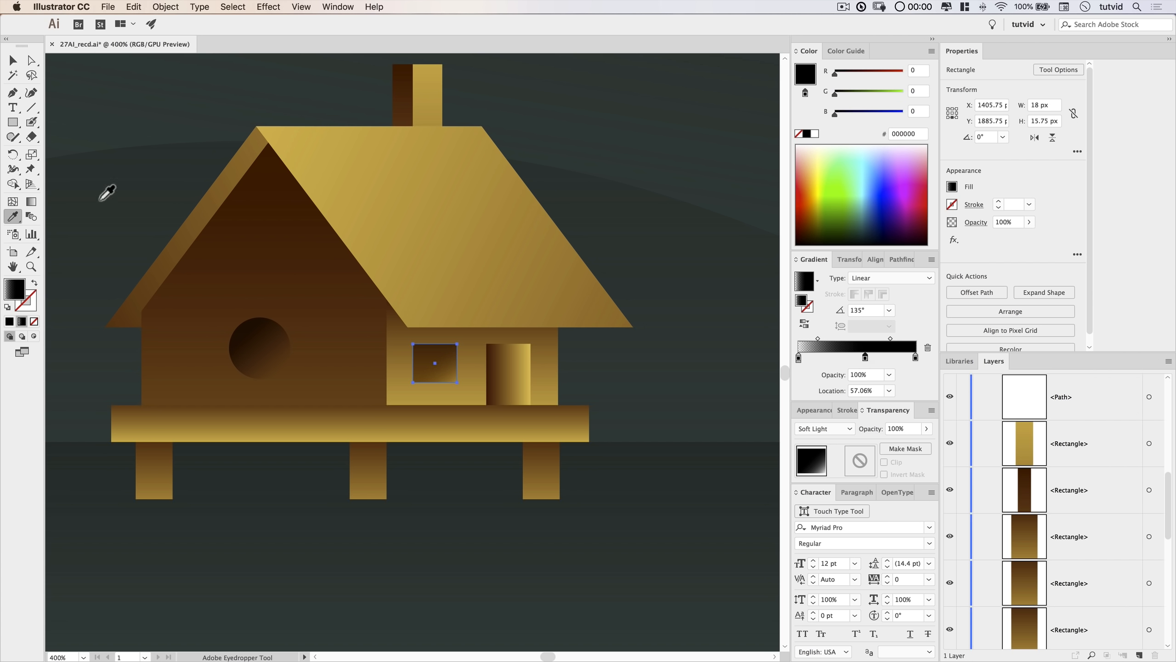
Copy the round window's gradient onto the door at 90°, remove its middle black stop, and set the midpoint to about 34%.
left_click(12, 60)
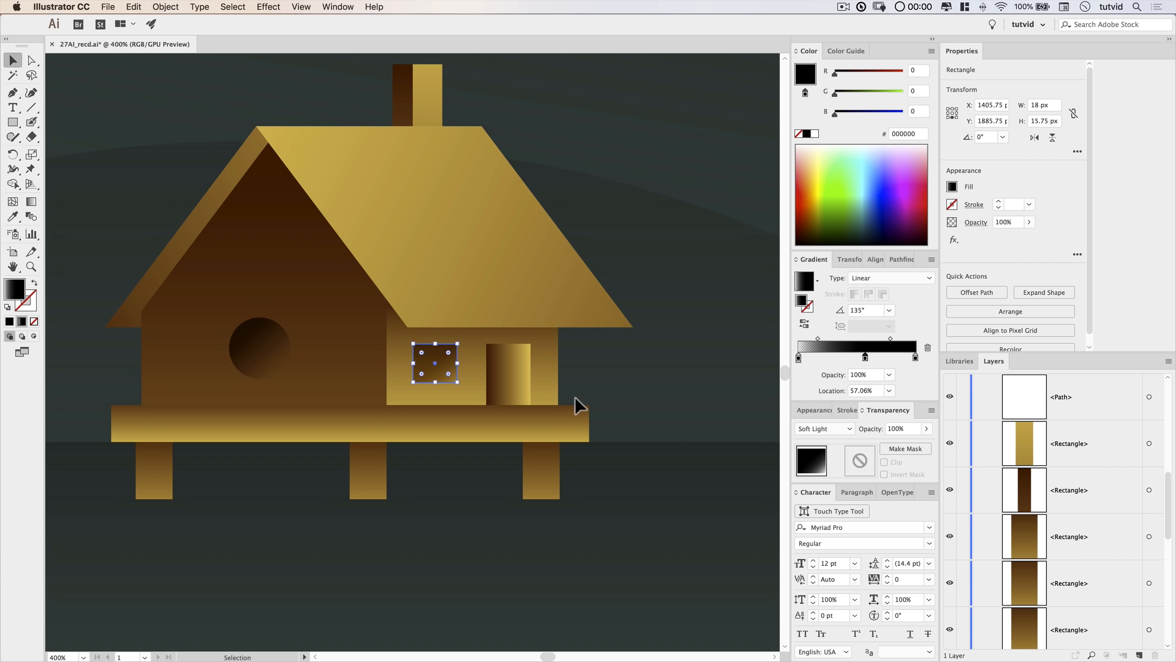
left_click(511, 382)
key("i")
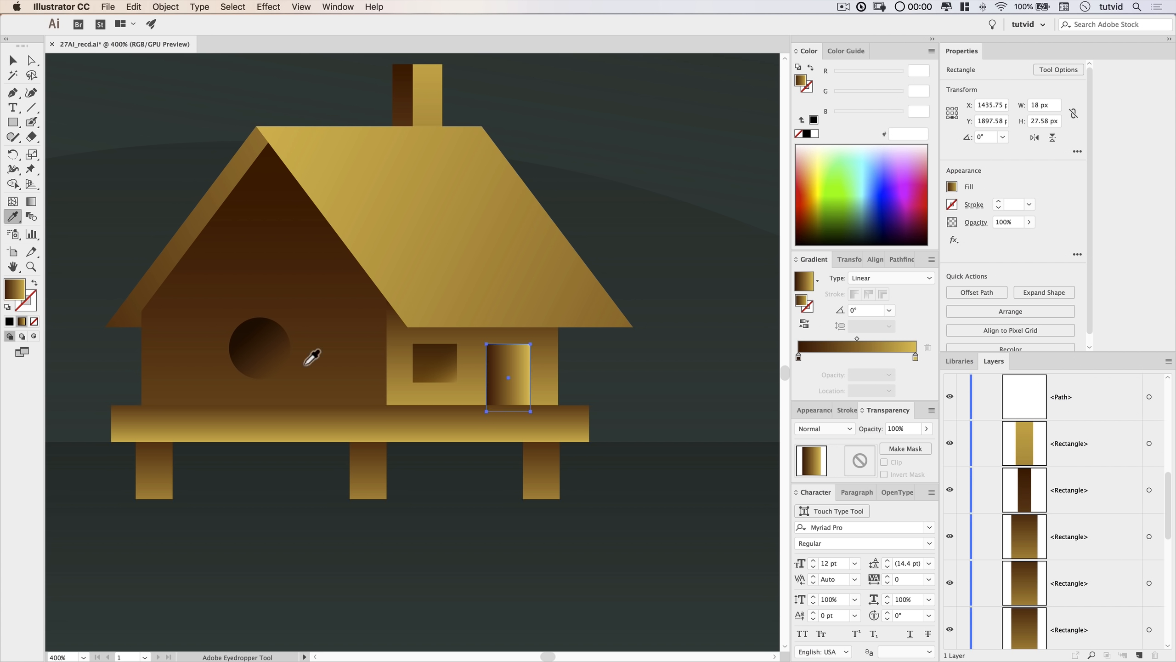
left_click(264, 353)
left_click(875, 309)
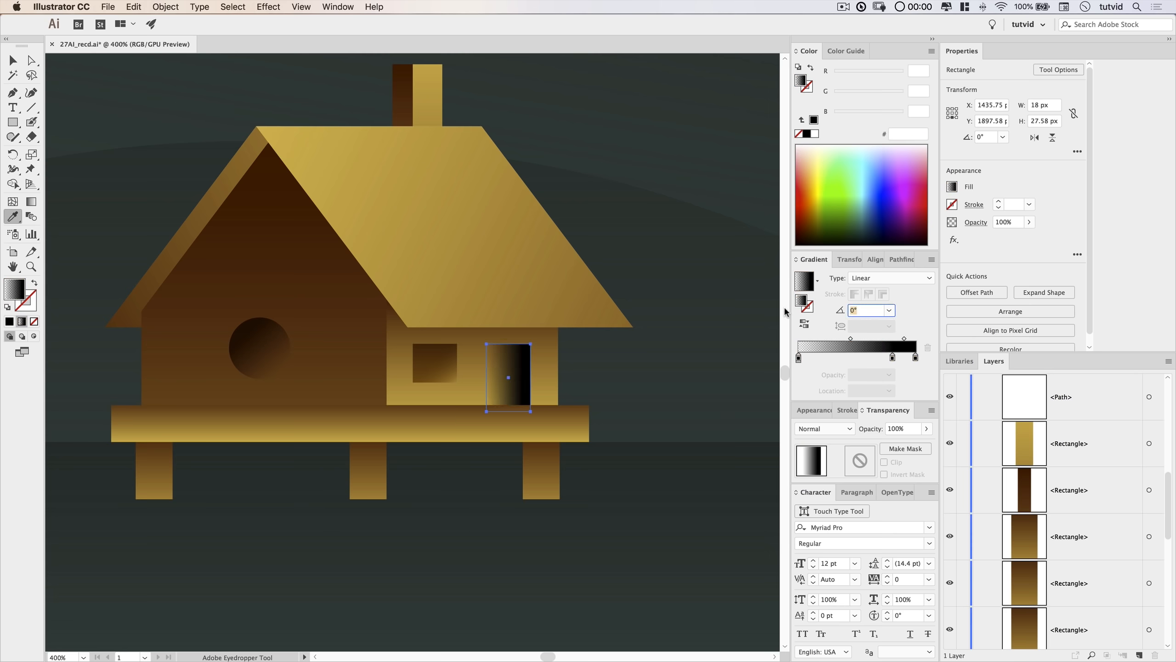
type("90")
key("Return")
left_click_drag(892, 357, 900, 398)
left_click_drag(864, 341, 839, 341)
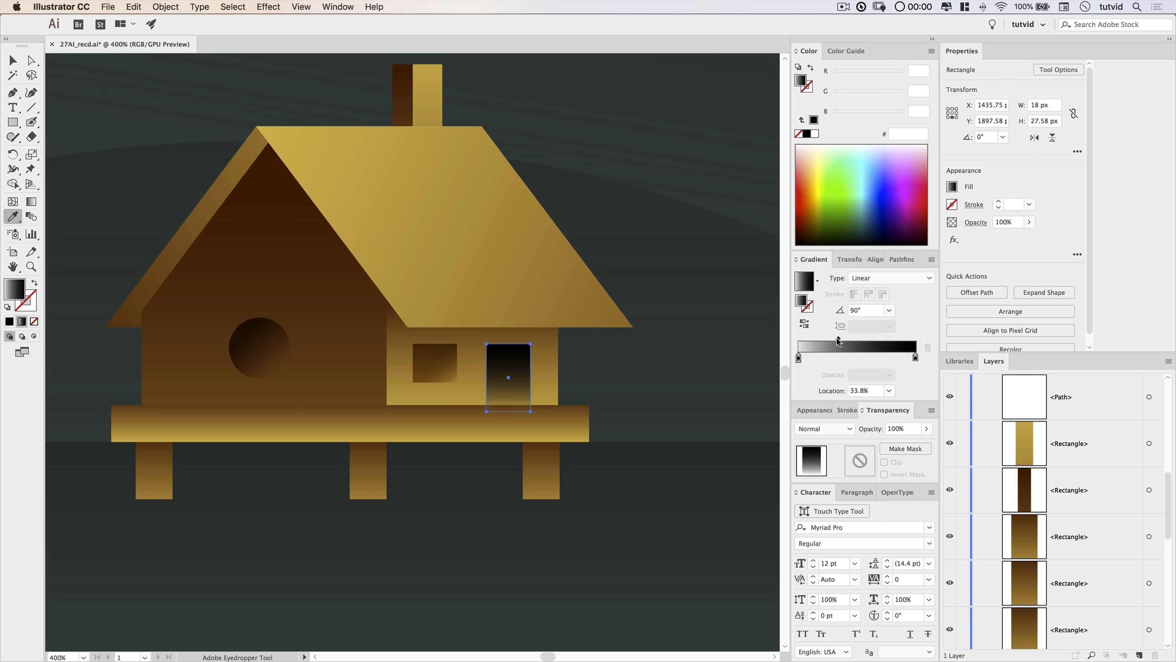
Set the door's blend mode to Soft Light and deselect it.
left_click(838, 424)
left_click(842, 312)
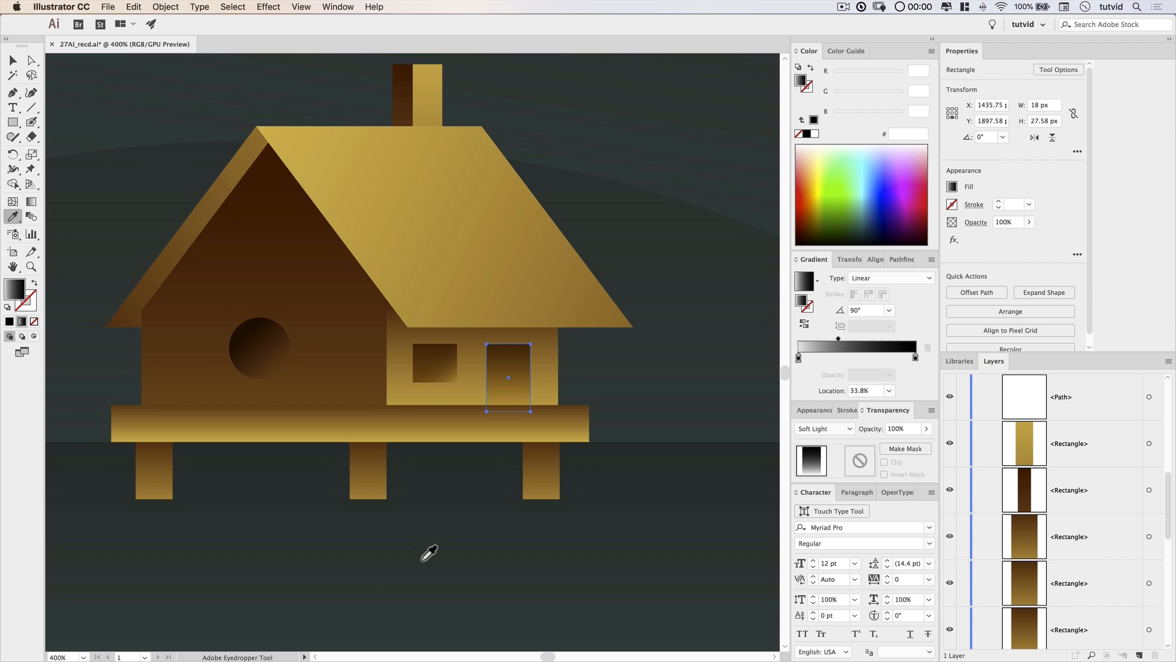
left_click(12, 57)
left_click(399, 526)
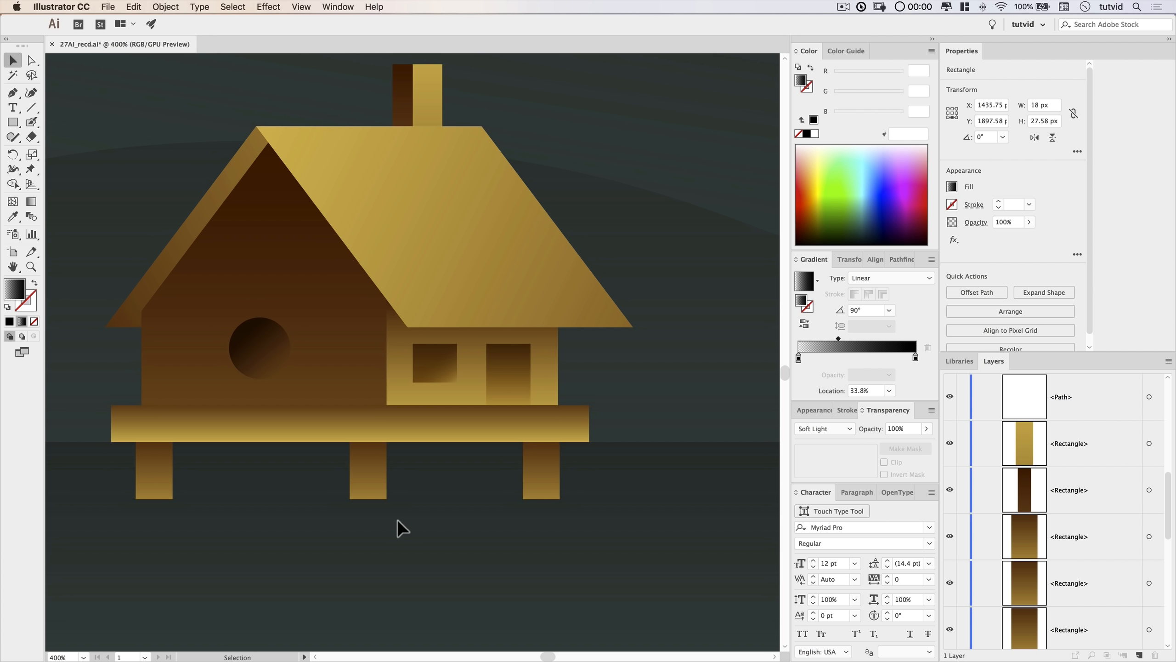
Try the Multiply blend mode on the door and return it to Normal.
scroll(525, 485, "left", 3)
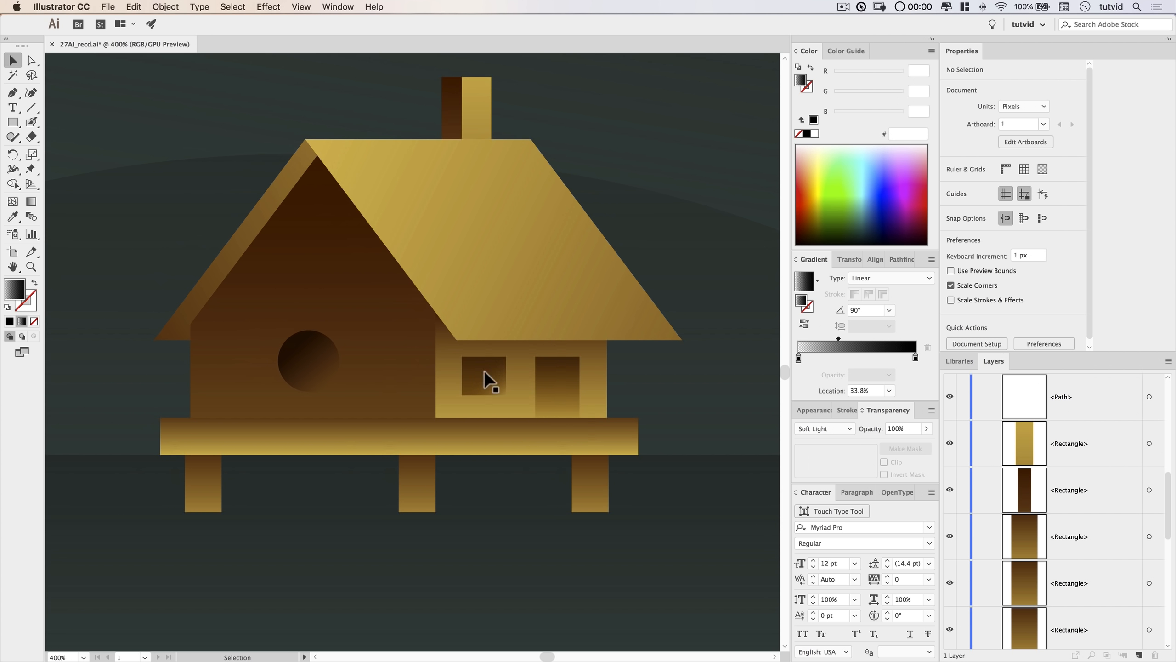
left_click(563, 390)
left_click(826, 433)
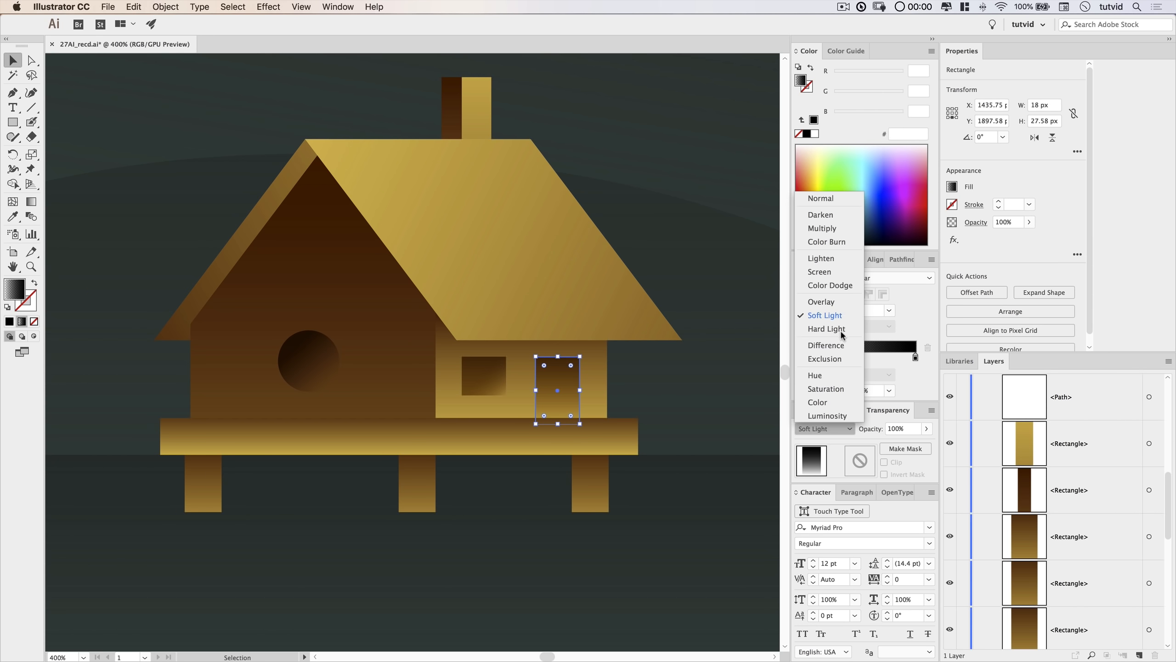
left_click(828, 226)
left_click(827, 428)
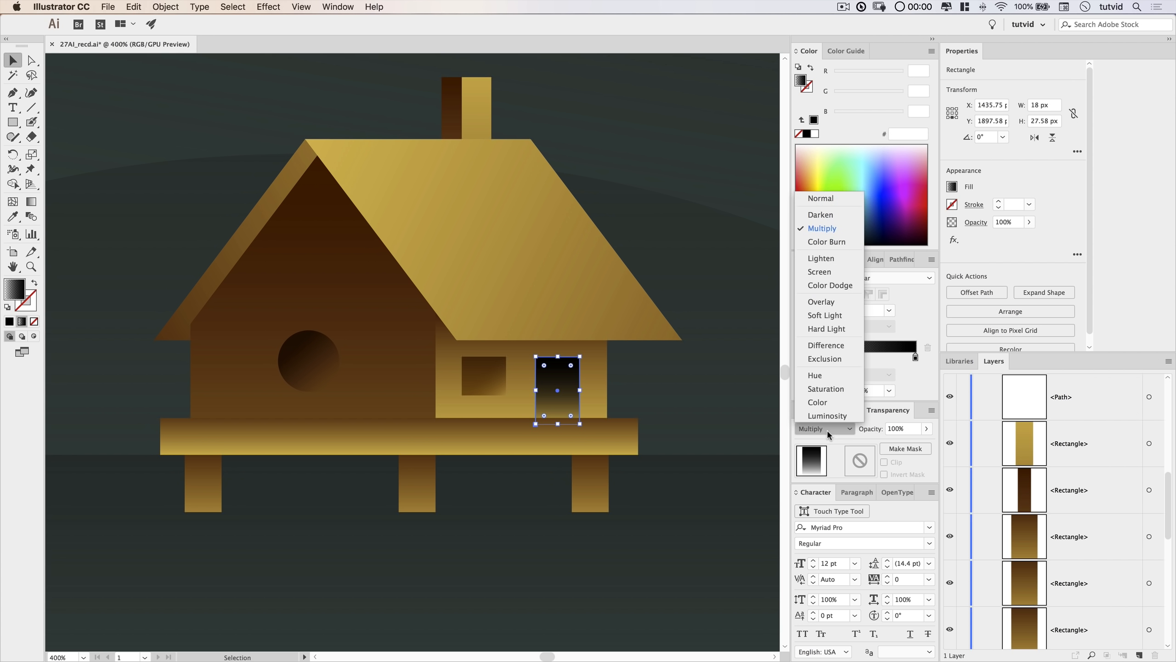
left_click(820, 198)
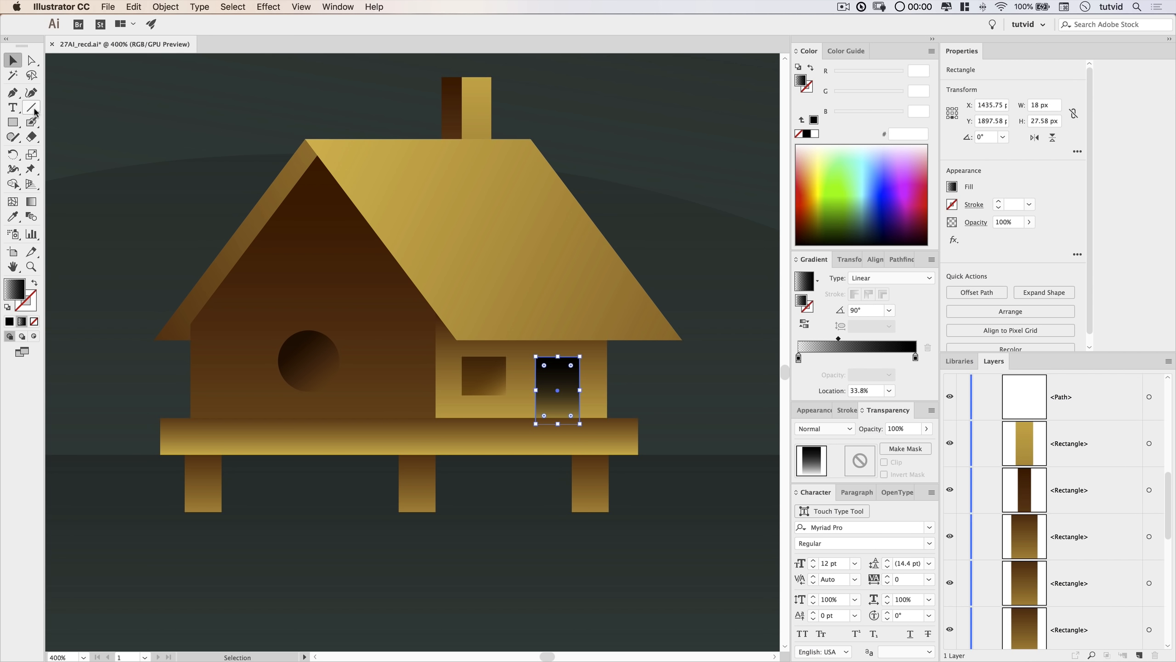
Copy the front gable wall's brown-to-gold gradient onto the door with the Eyedropper and set its angle to -90°.
left_click(13, 216)
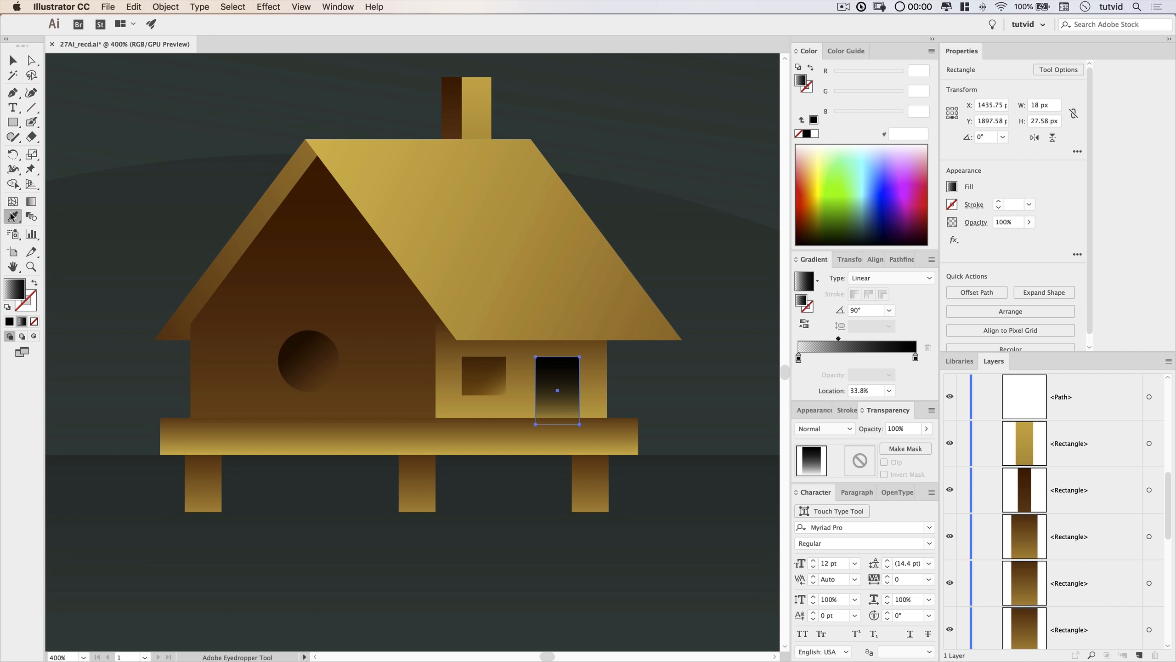
left_click(322, 267)
left_click(867, 309)
type("-90")
key("Return")
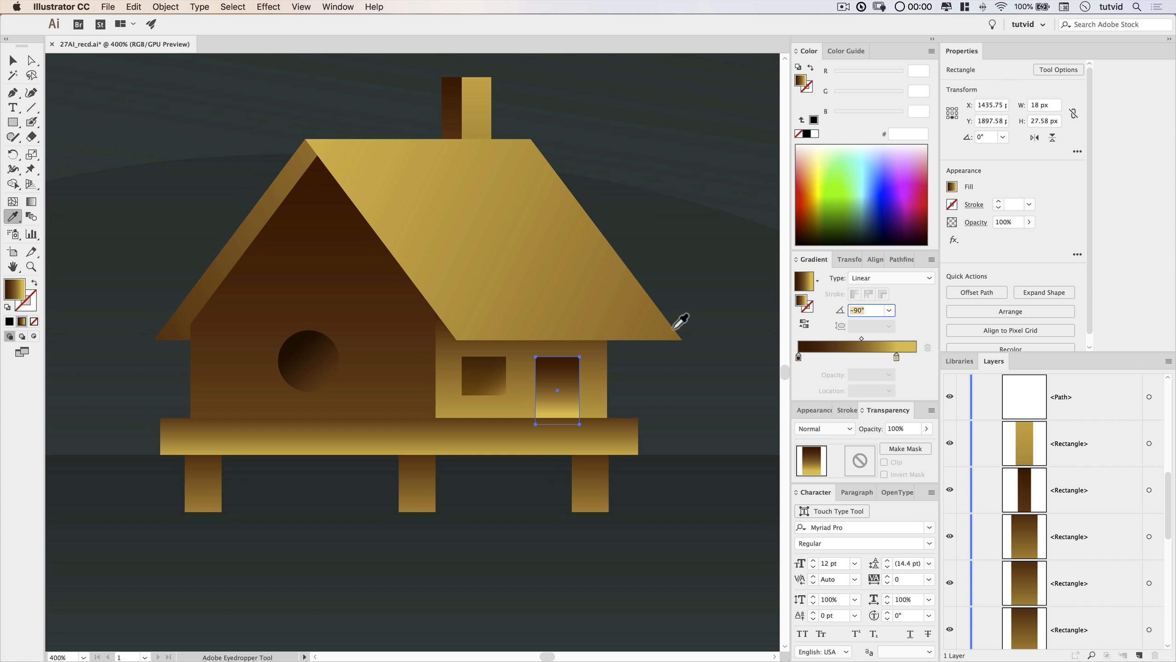
Move the door gradient's gold stop to the end, set the midpoint to about 67%, and set the blend mode to Multiply.
mouse_move(896, 356)
left_mouse_down()
mouse_move(917, 357)
mouse_move(877, 341)
left_mouse_up()
left_click(816, 429)
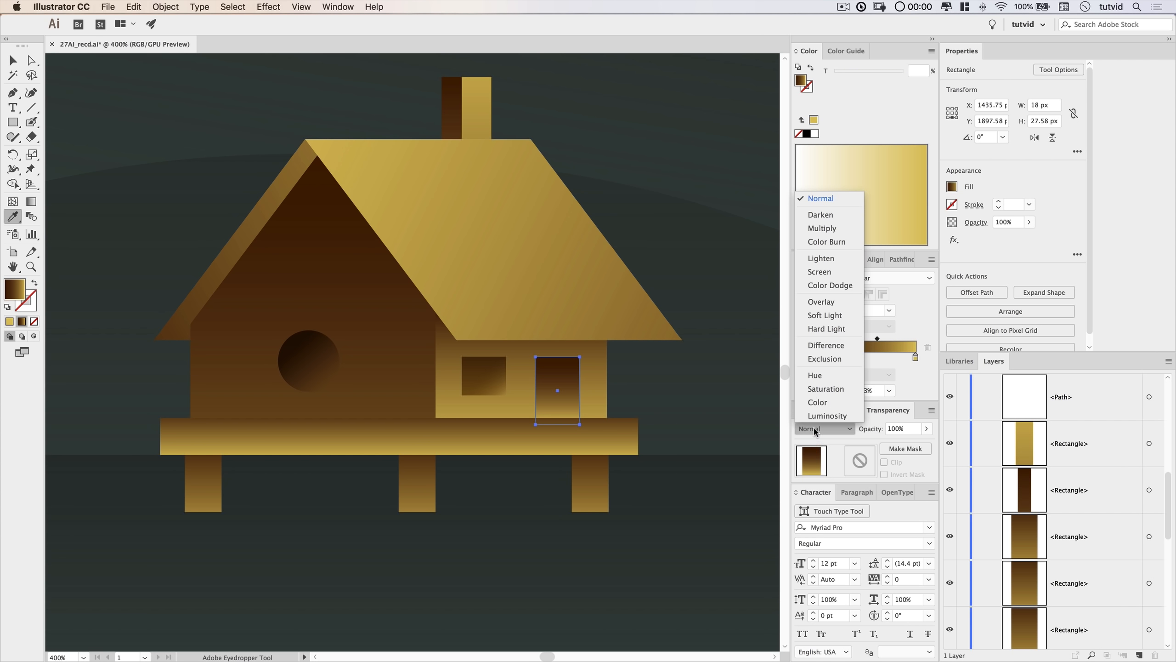
left_click(822, 228)
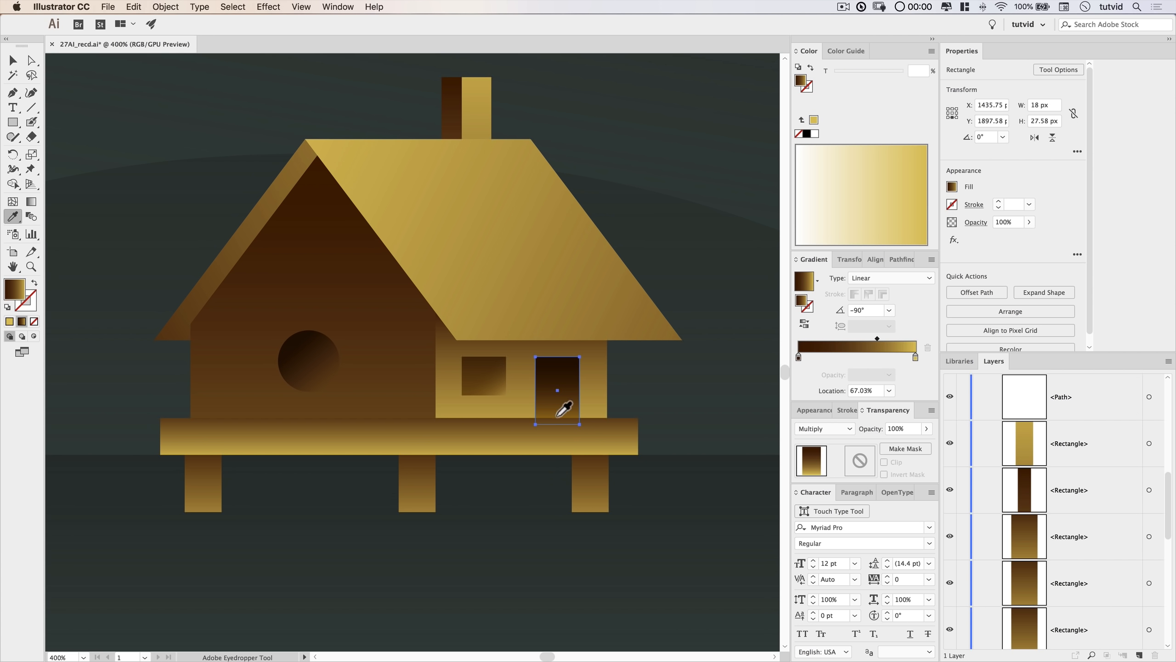
Copy the door's brown-to-gold gradient onto the square window with the Eyedropper and set the midpoint to about 63%.
left_click(7, 60)
left_click(491, 371)
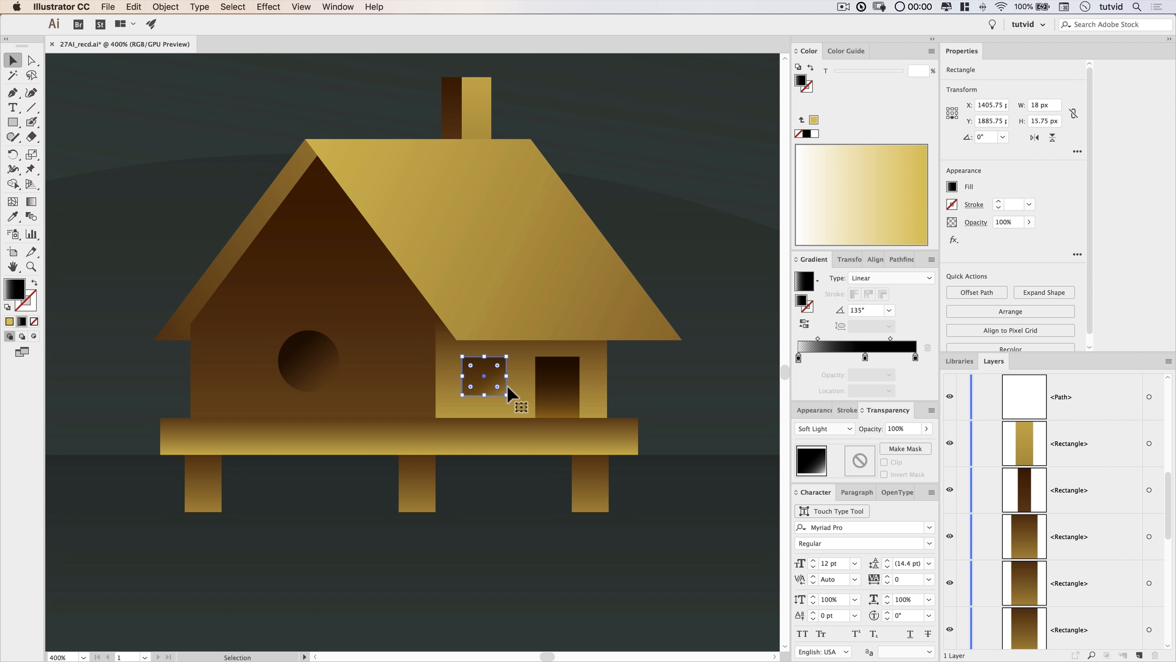
key("i")
left_click(552, 376)
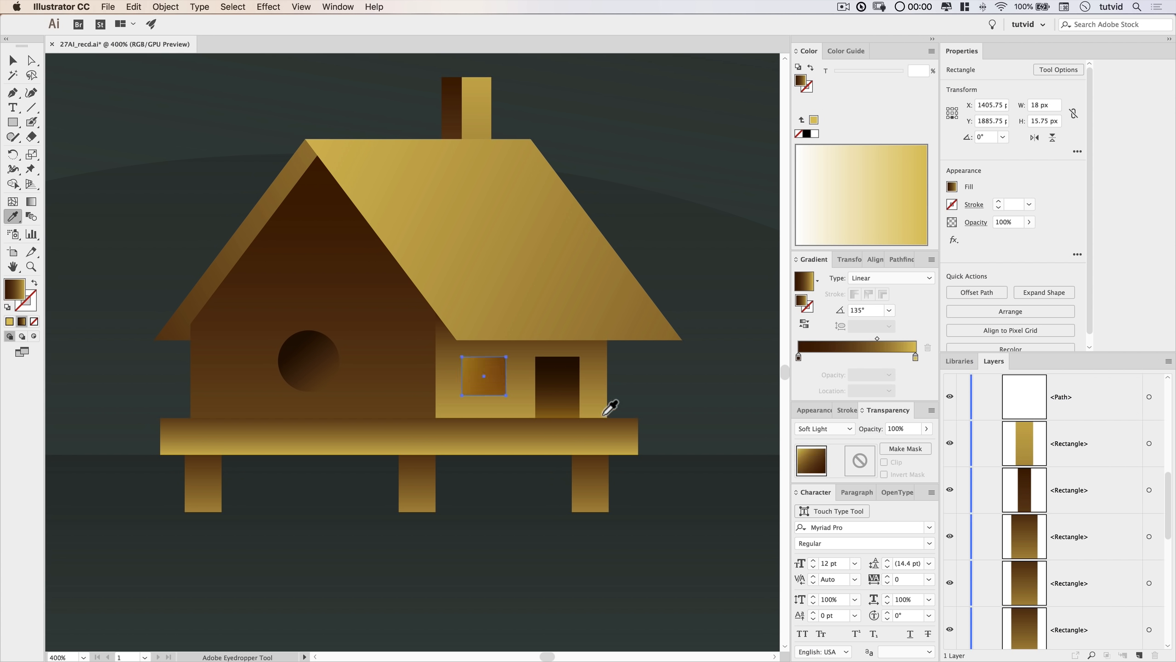
left_click(877, 339)
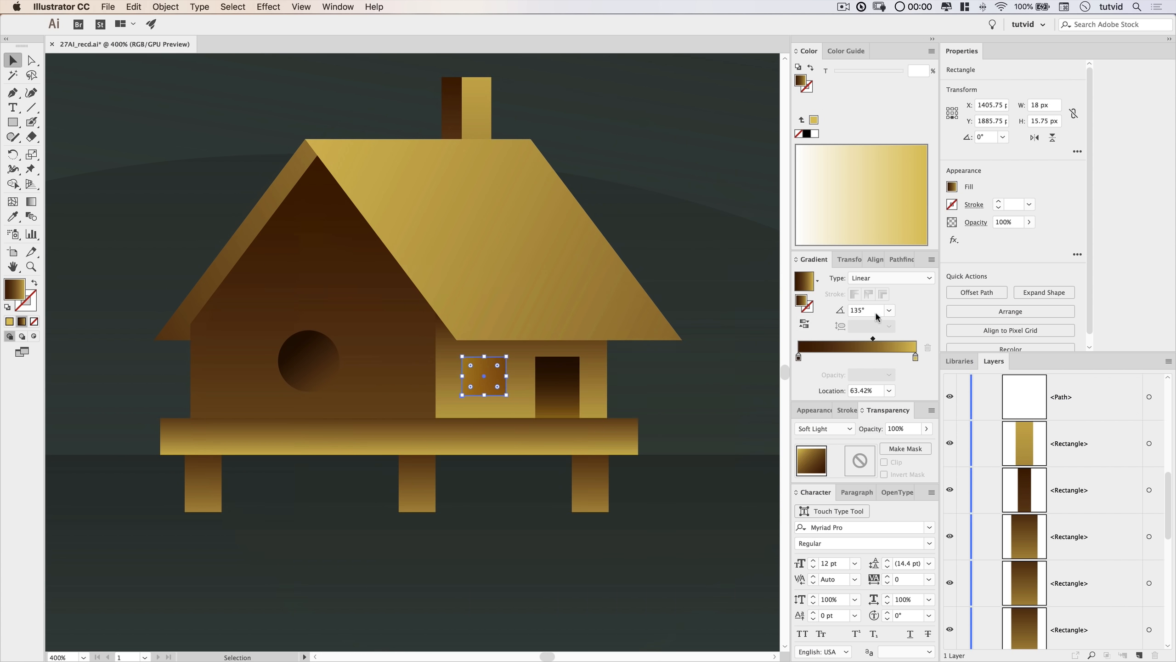
Reverse the square window's gradient, add a dark brown stop near its middle, and set the first midpoint to about 25%.
left_click(805, 326)
left_click_drag(841, 341, 817, 341)
left_click_drag(913, 362, 814, 338)
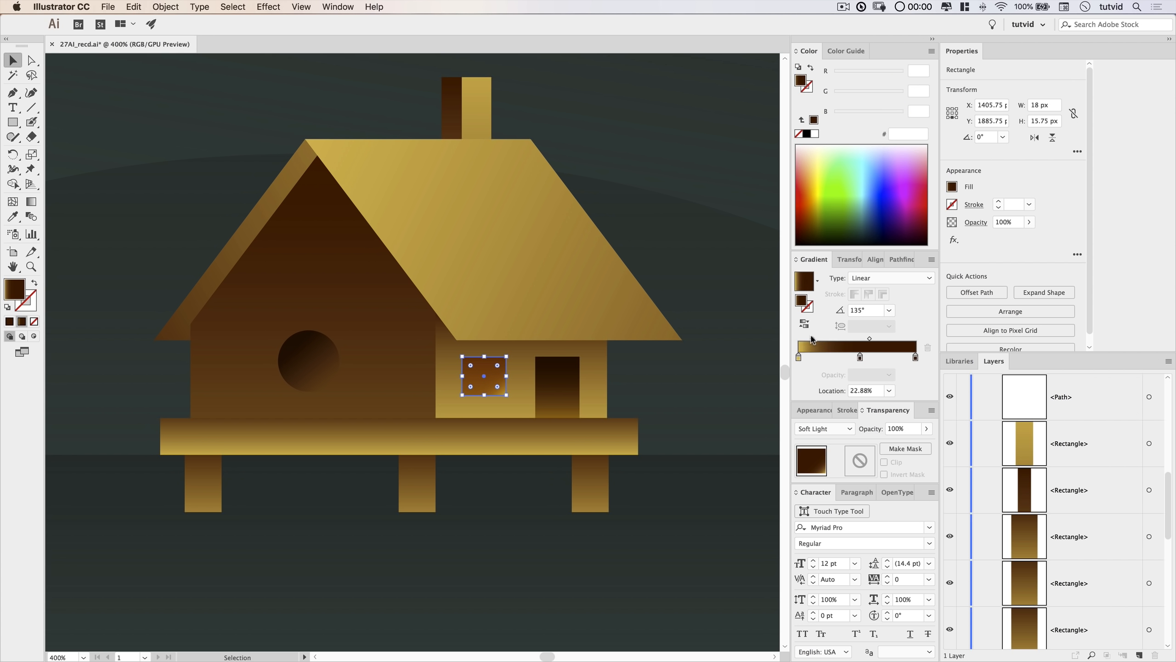
key("super+shift+a")
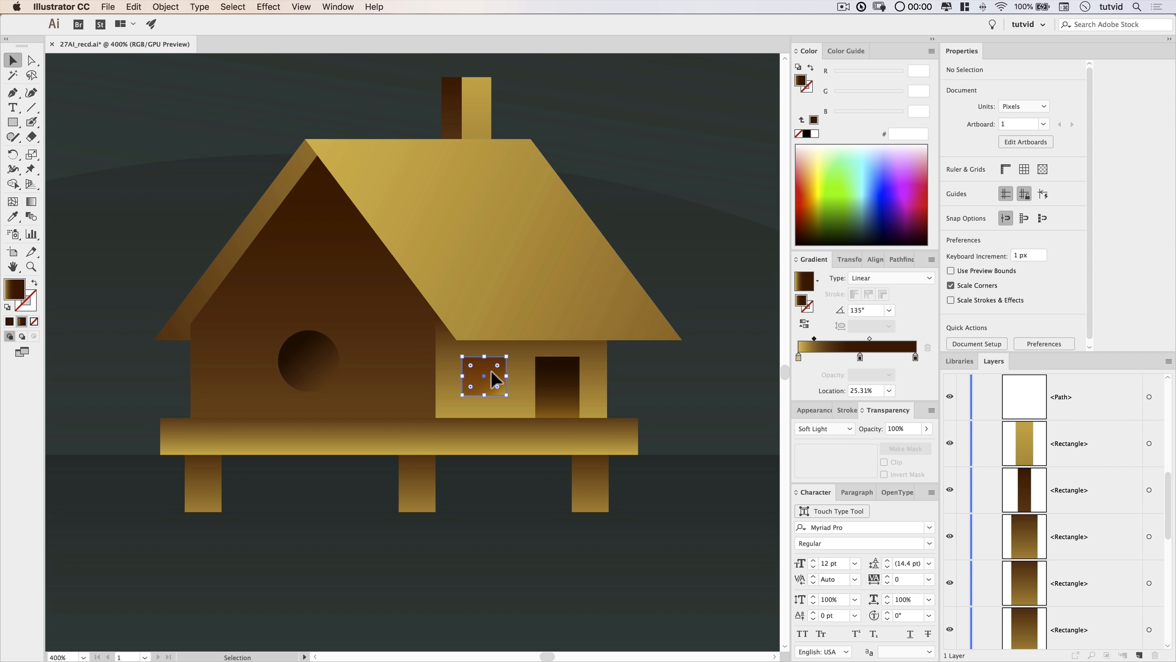
Set the square window's blend mode to Multiply and remove the middle dark brown stop from its gradient.
left_click(492, 372)
left_click(843, 430)
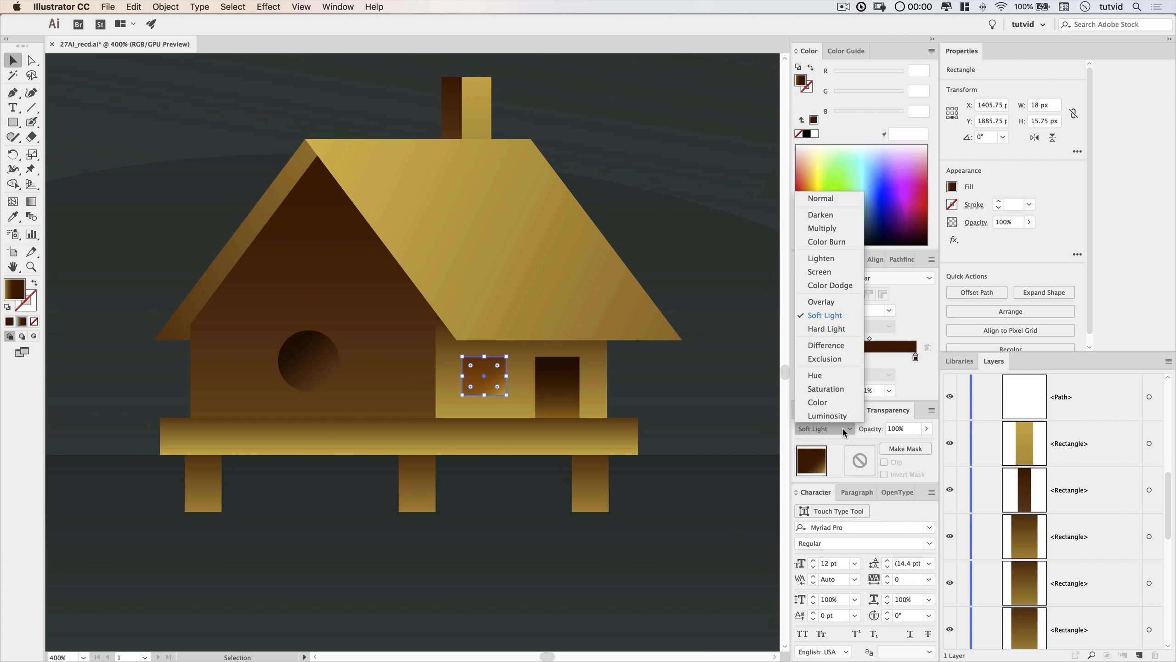
left_click(822, 228)
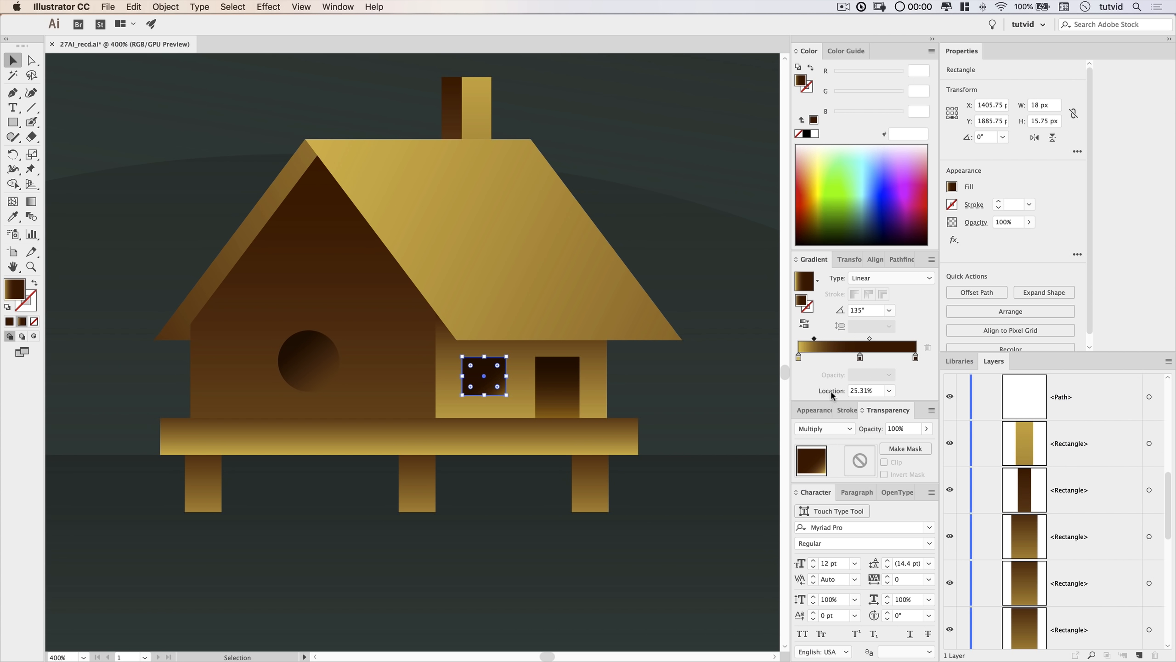
left_click_drag(860, 356, 885, 371)
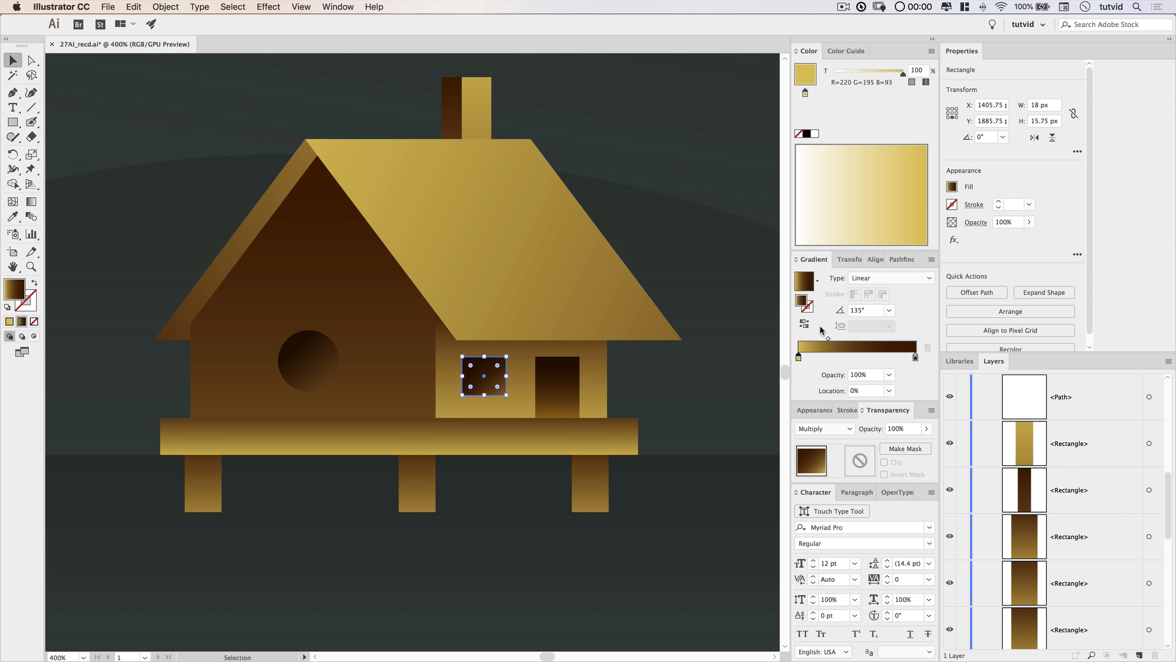
Set the square window's gradient midpoint to about 40% and copy its gradient onto the round window with the Eyedropper.
left_click_drag(828, 341, 846, 342)
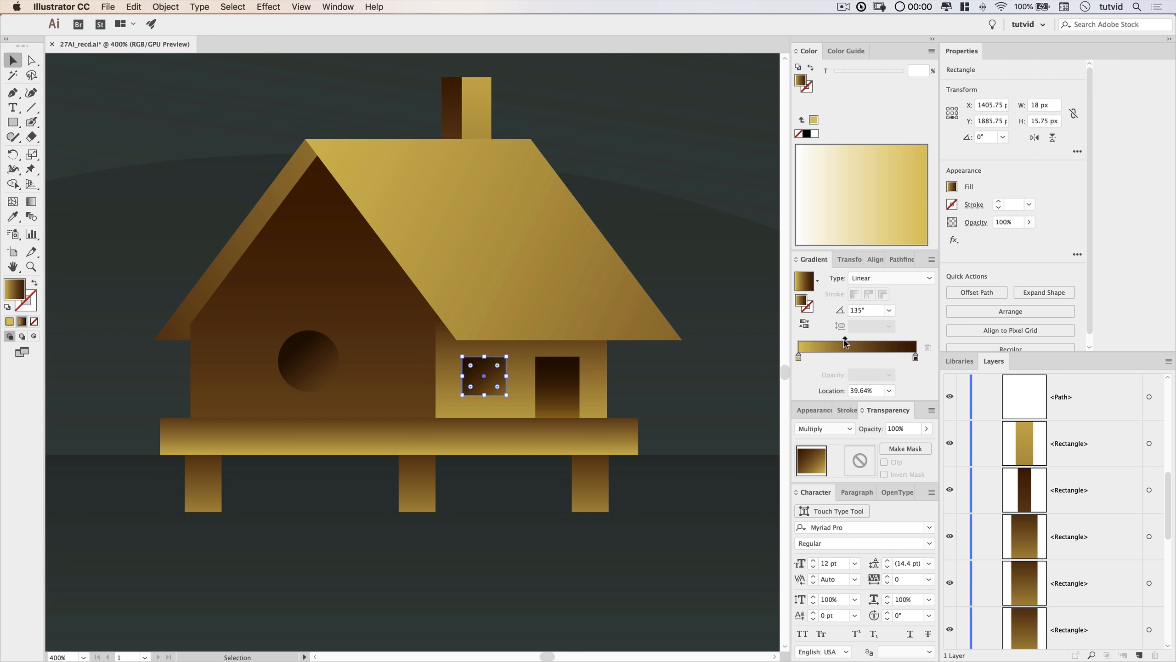
left_click(575, 548)
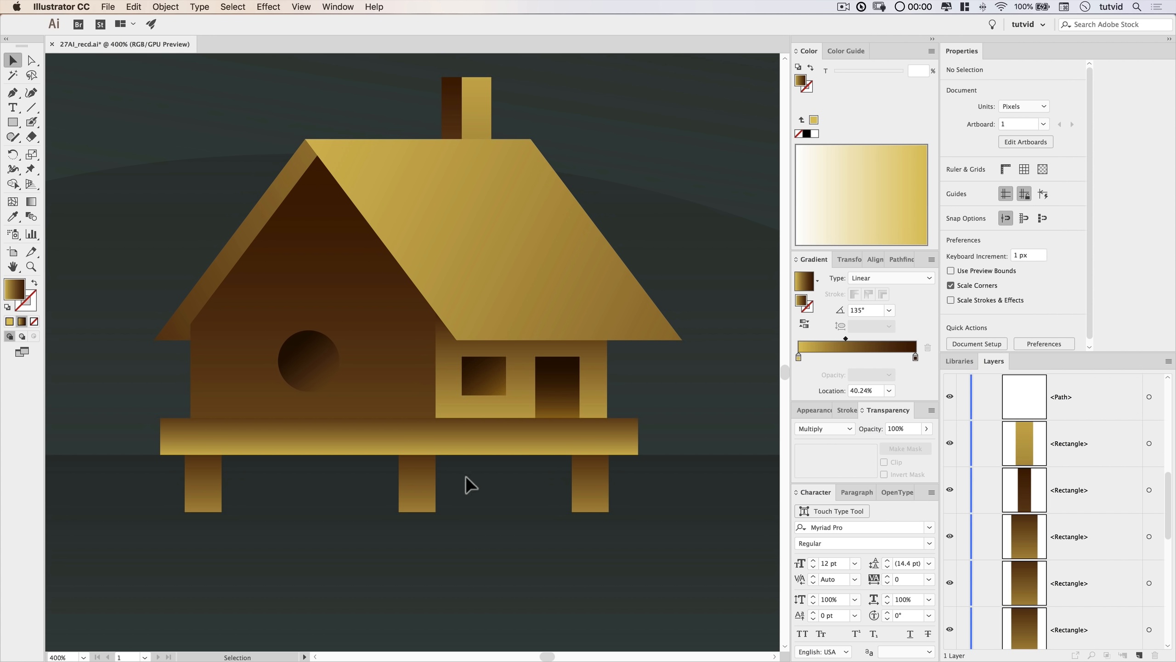
scroll(572, 481, "left", 5)
left_click(371, 363)
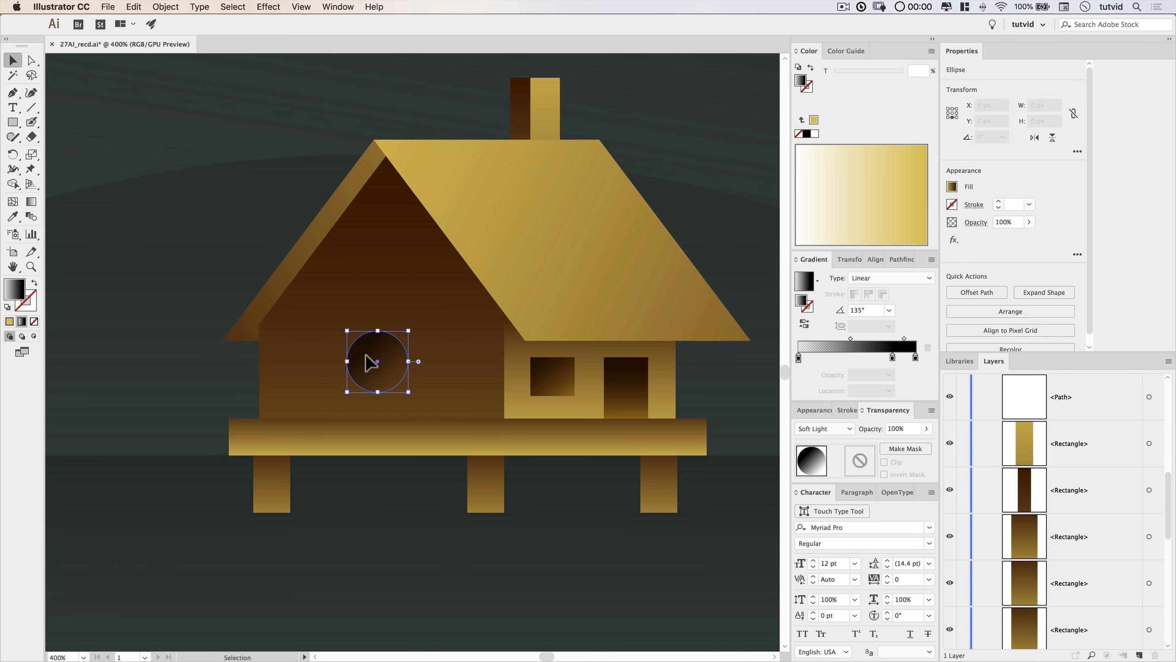
key("i")
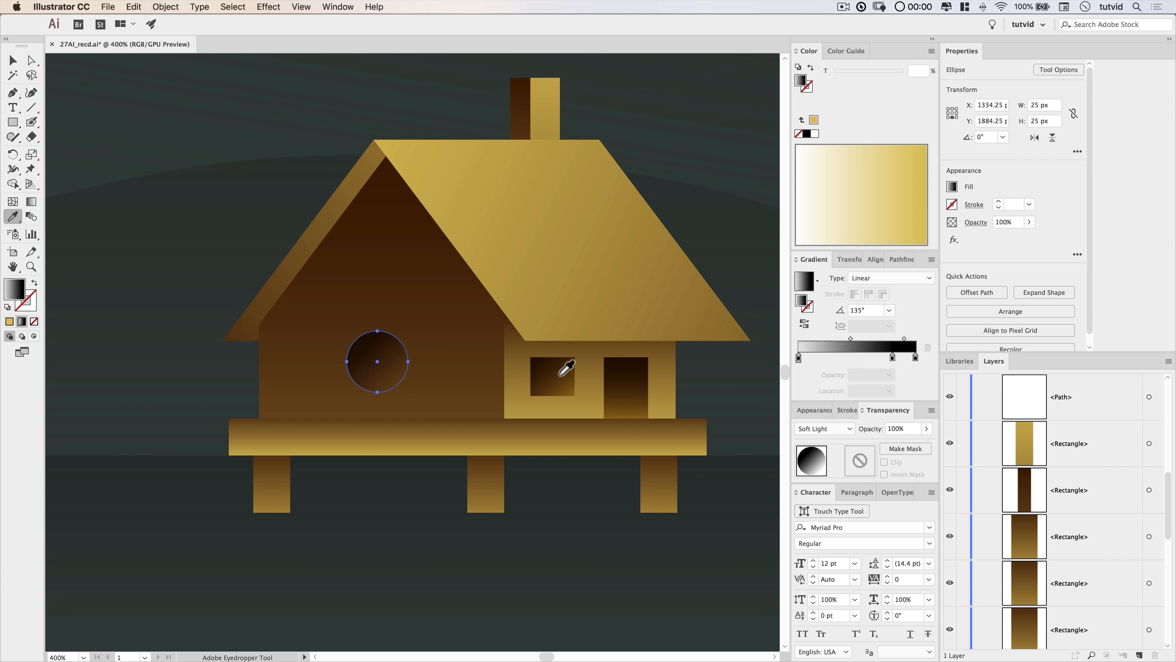
left_click(561, 374)
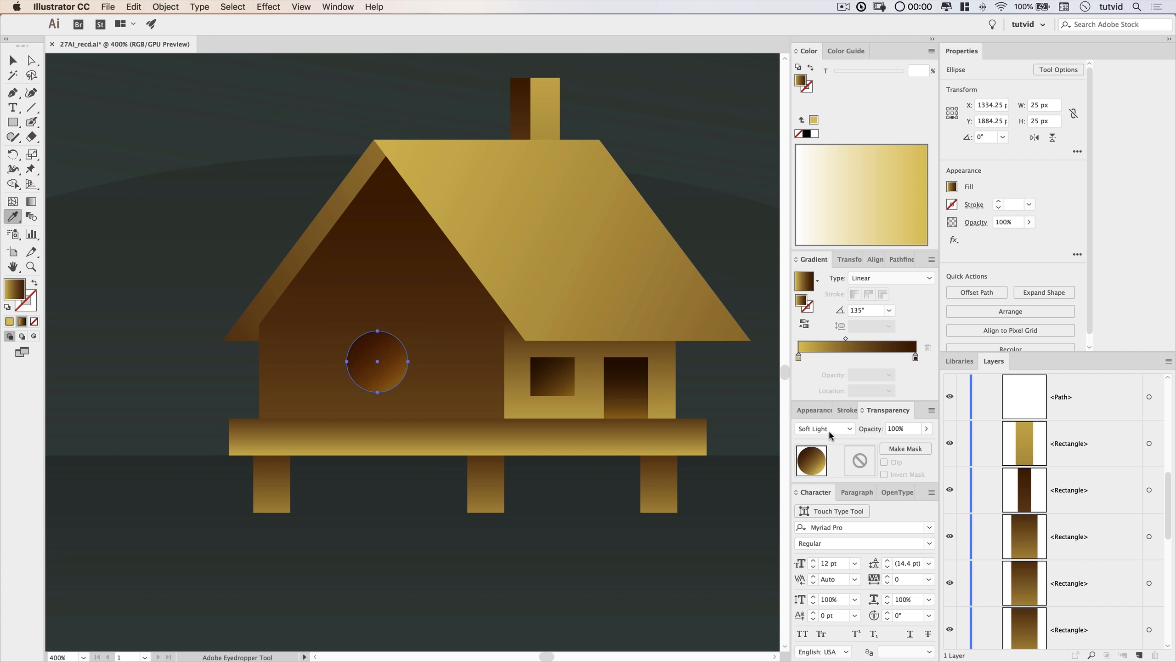
Set the round window's blend mode to Multiply and deselect it.
left_click(829, 429)
left_click(819, 228)
left_click(11, 62)
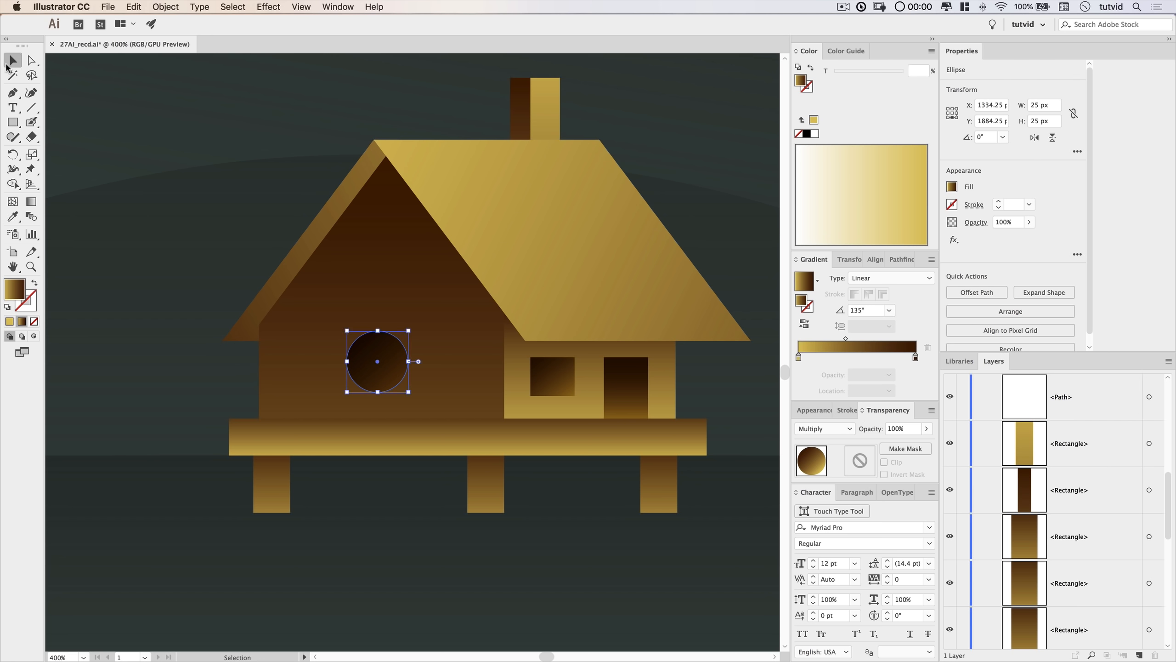
left_click(430, 561)
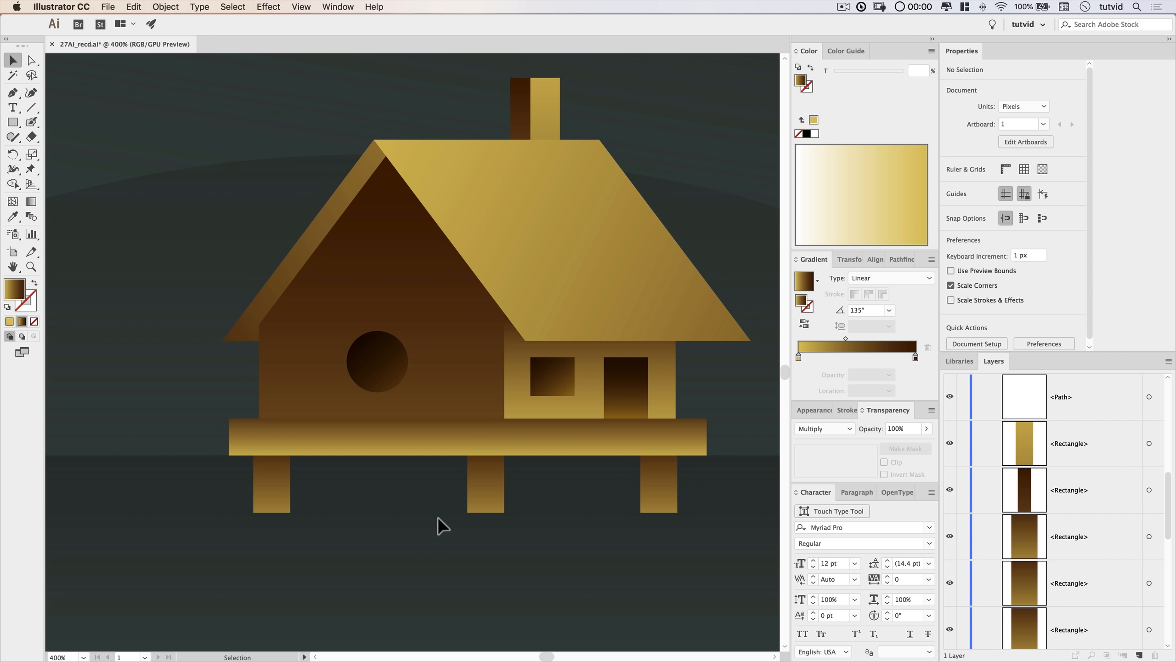
Select all the parts of the house and group them.
key("super+1")
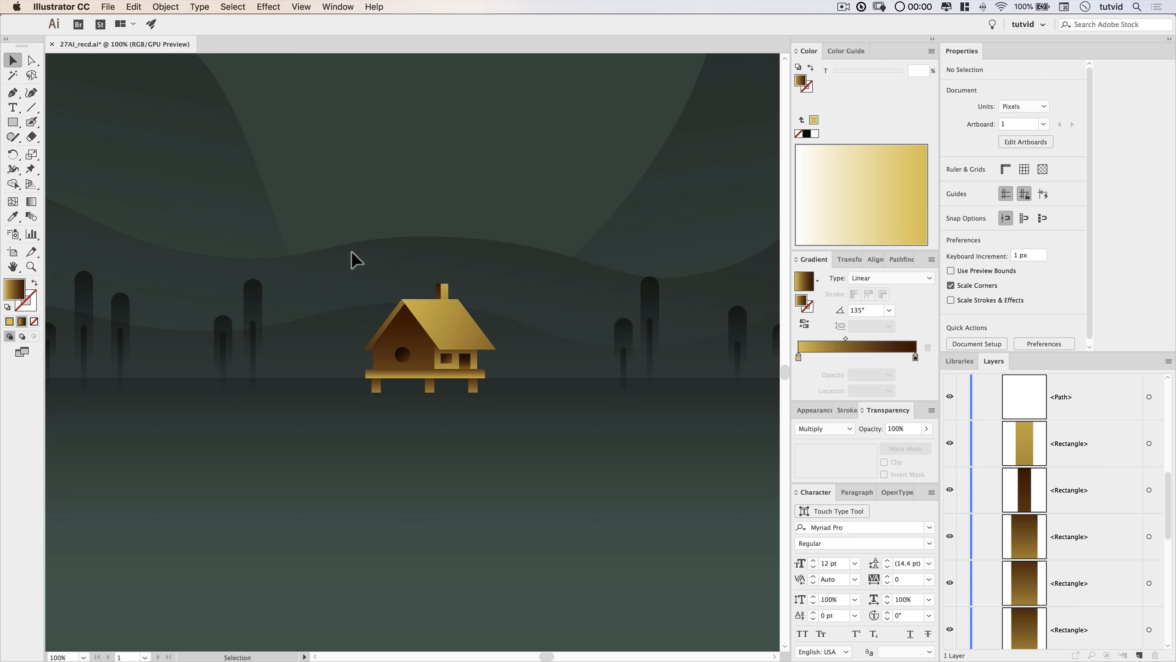
key("super+a")
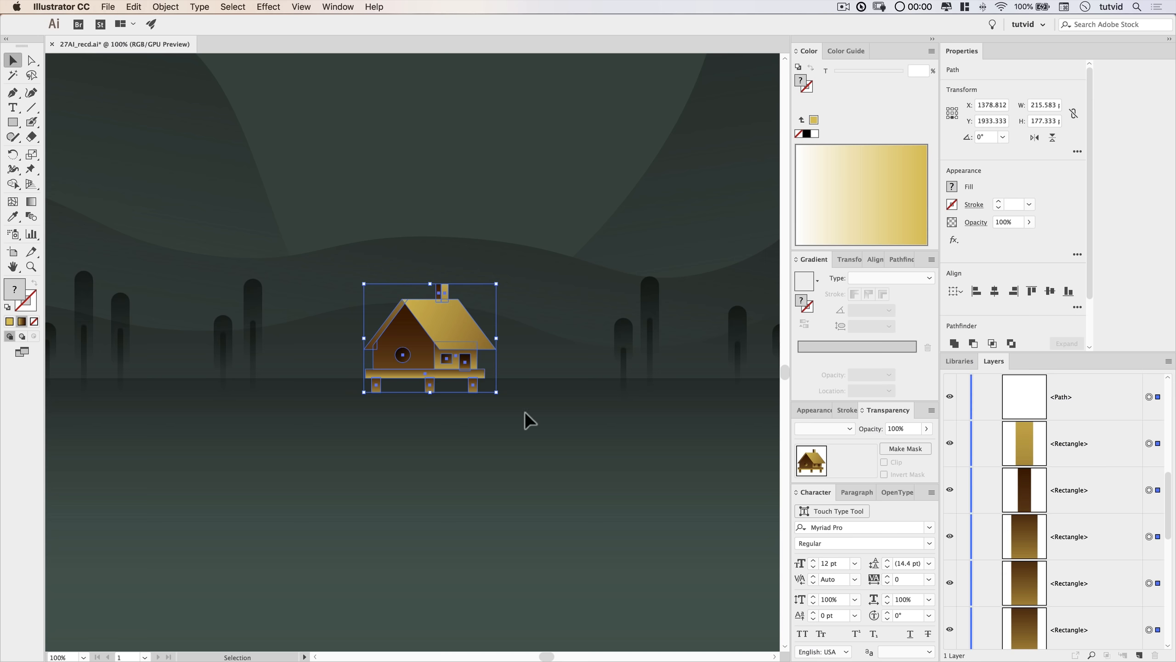
left_click(165, 7)
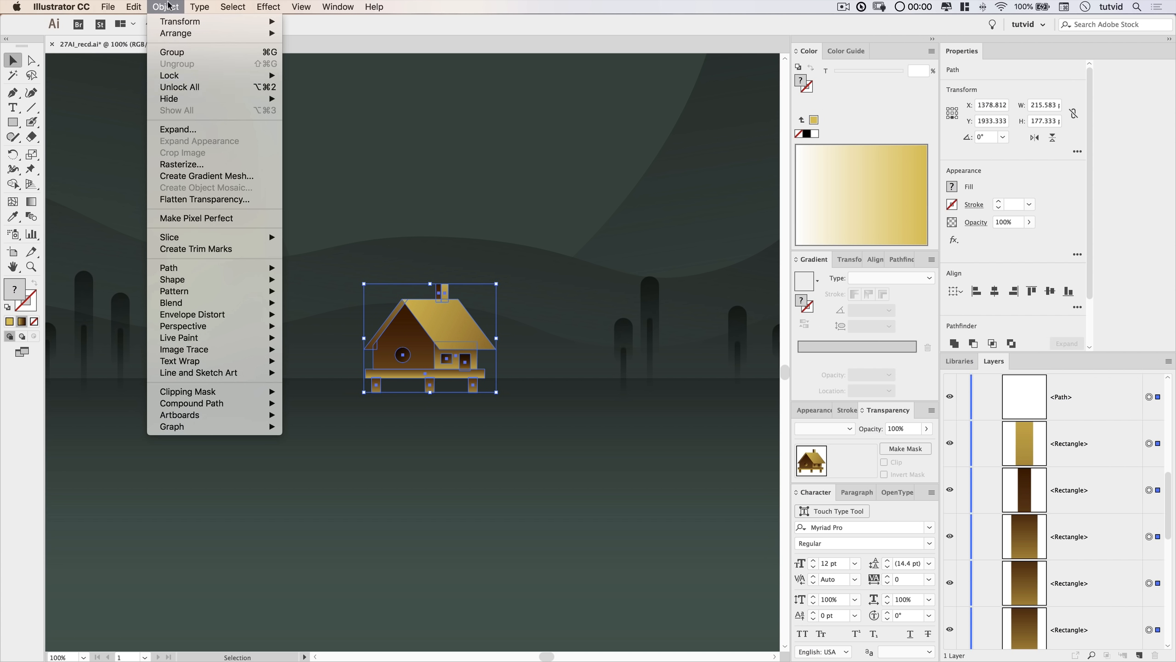
left_click(176, 51)
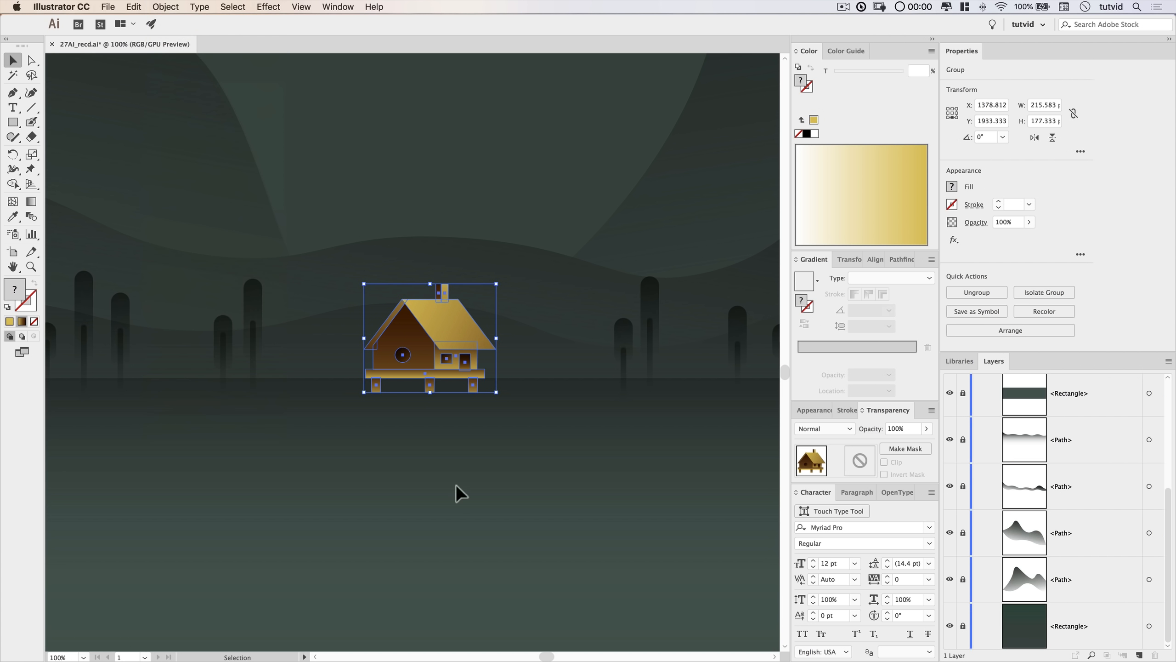
left_click(444, 404)
key("z")
left_click_drag(460, 369, 417, 375)
key("v")
left_click(441, 369)
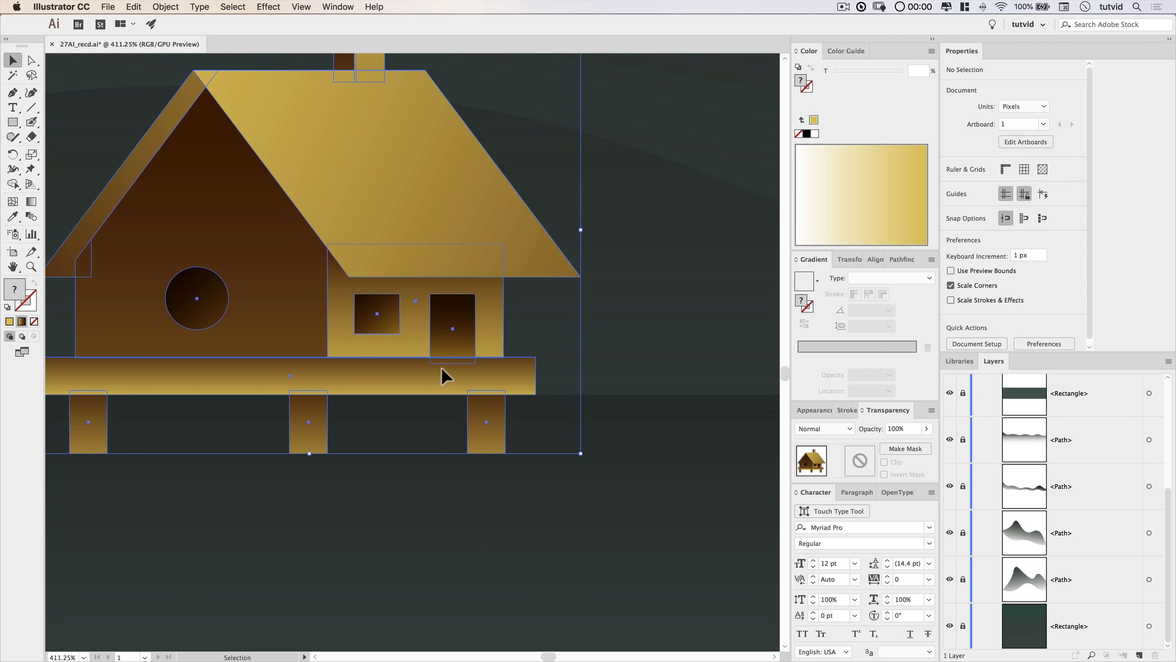
left_click(461, 489)
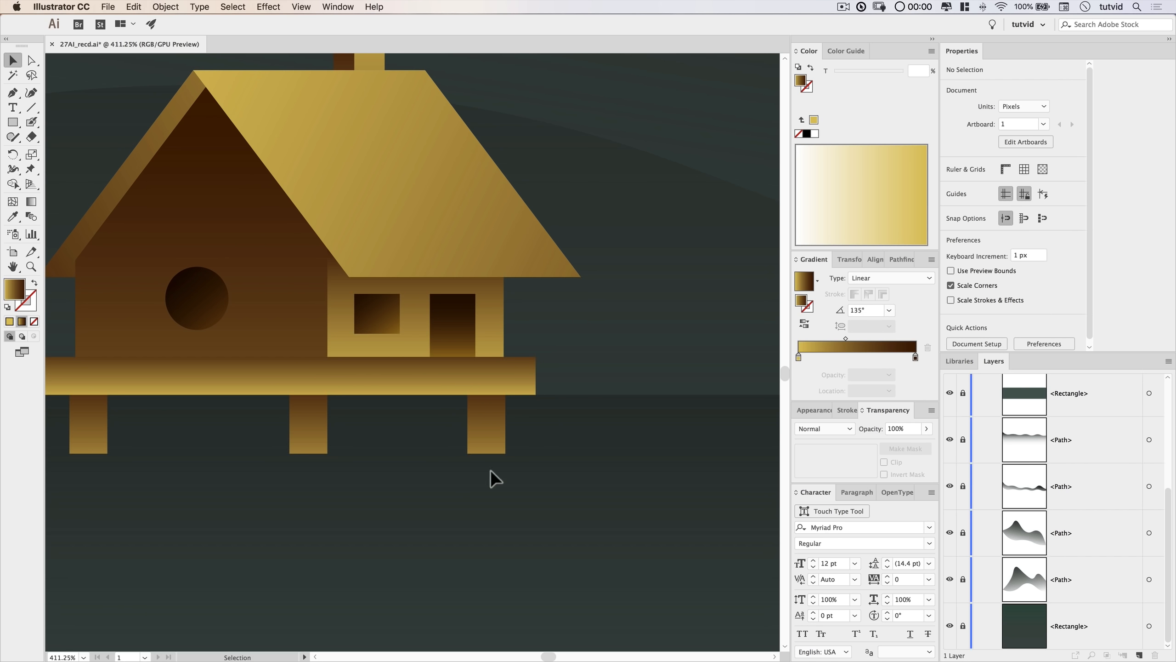
key("super+1")
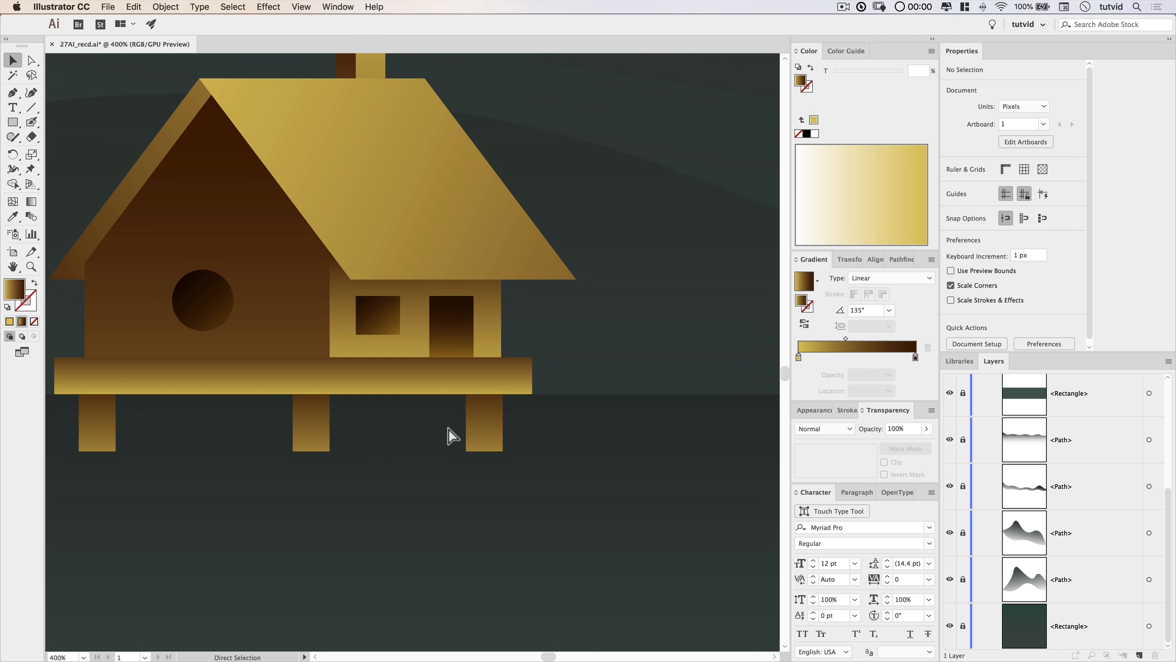
left_click_drag(449, 428, 510, 448)
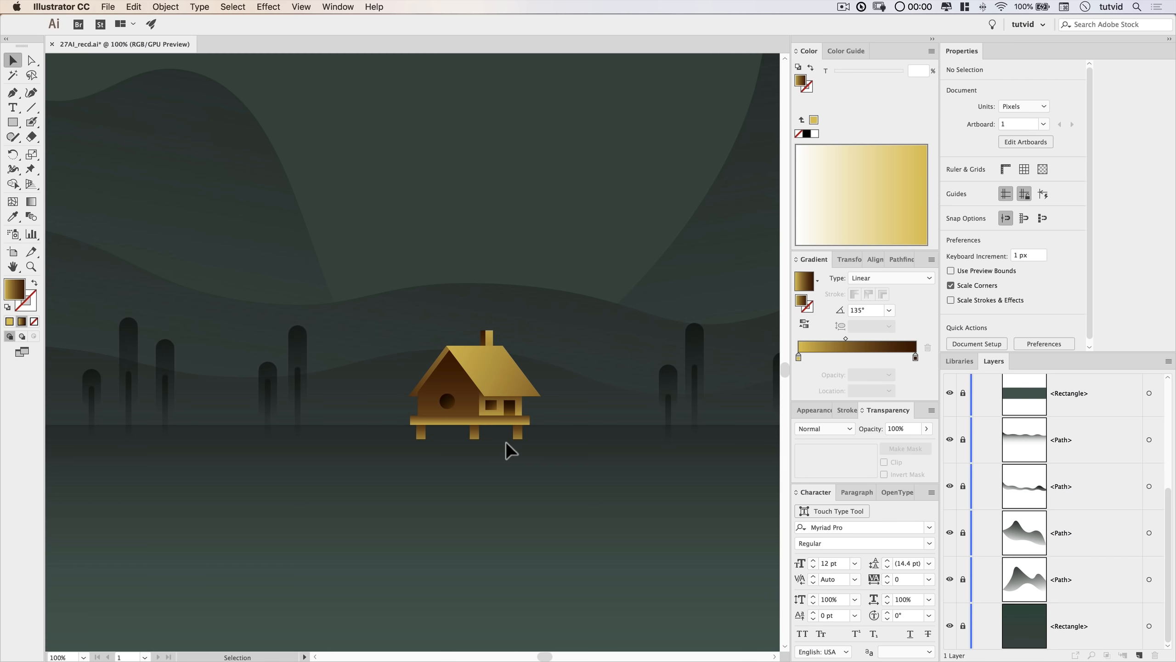
Open a Transform effect for the tree group, set the horizontal move to 0 px, and turn on the preview.
key("super+minus")
key("super+minus")
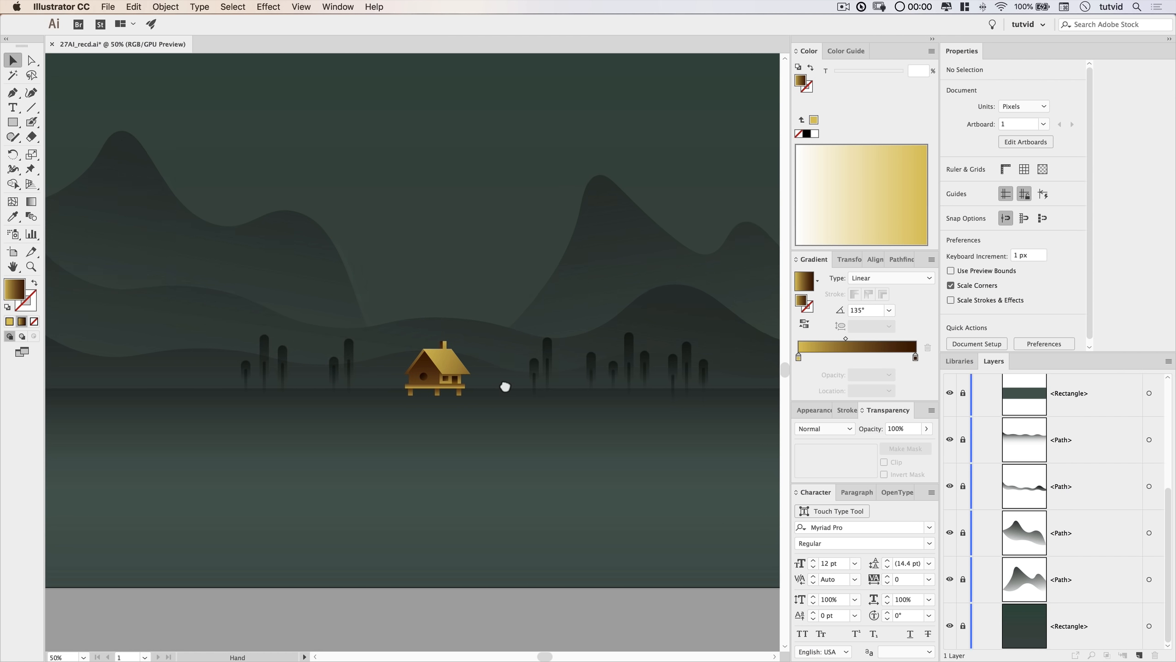
left_click_drag(513, 389, 441, 384)
left_click(553, 366)
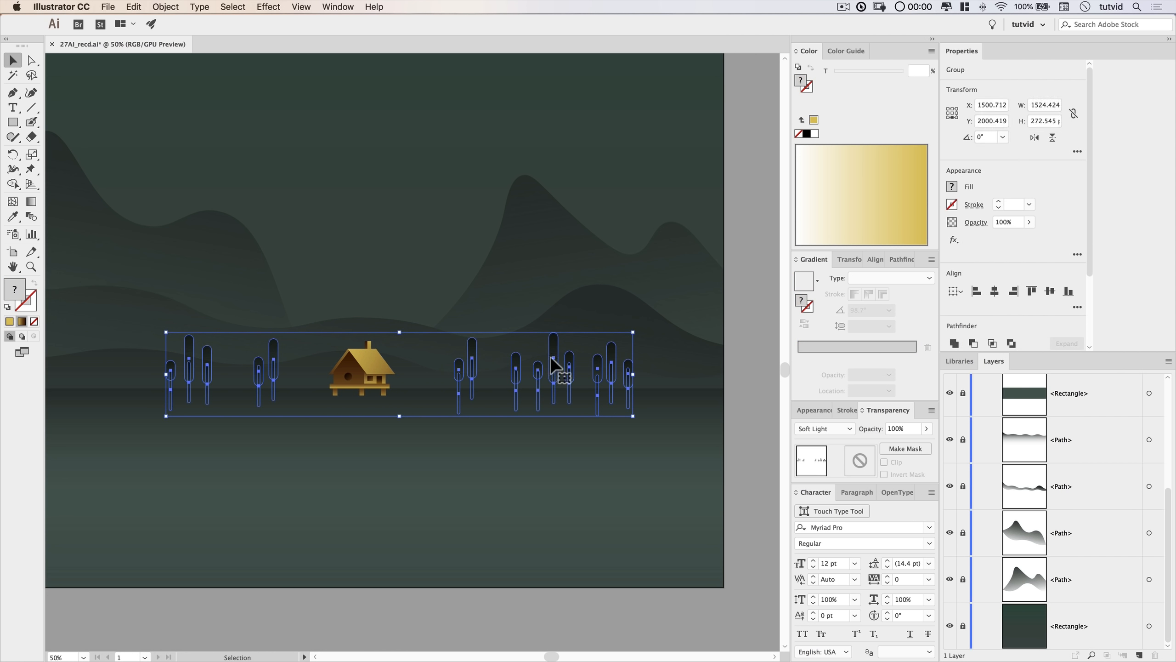
scroll(1062, 530, "up", 3)
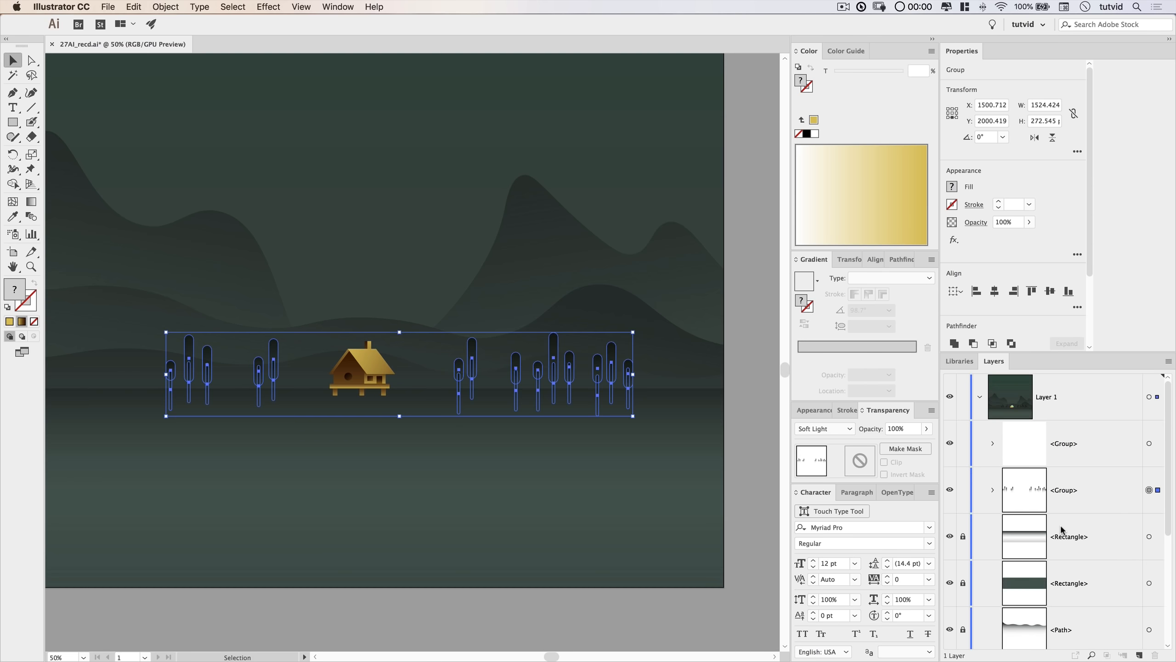
left_click(268, 6)
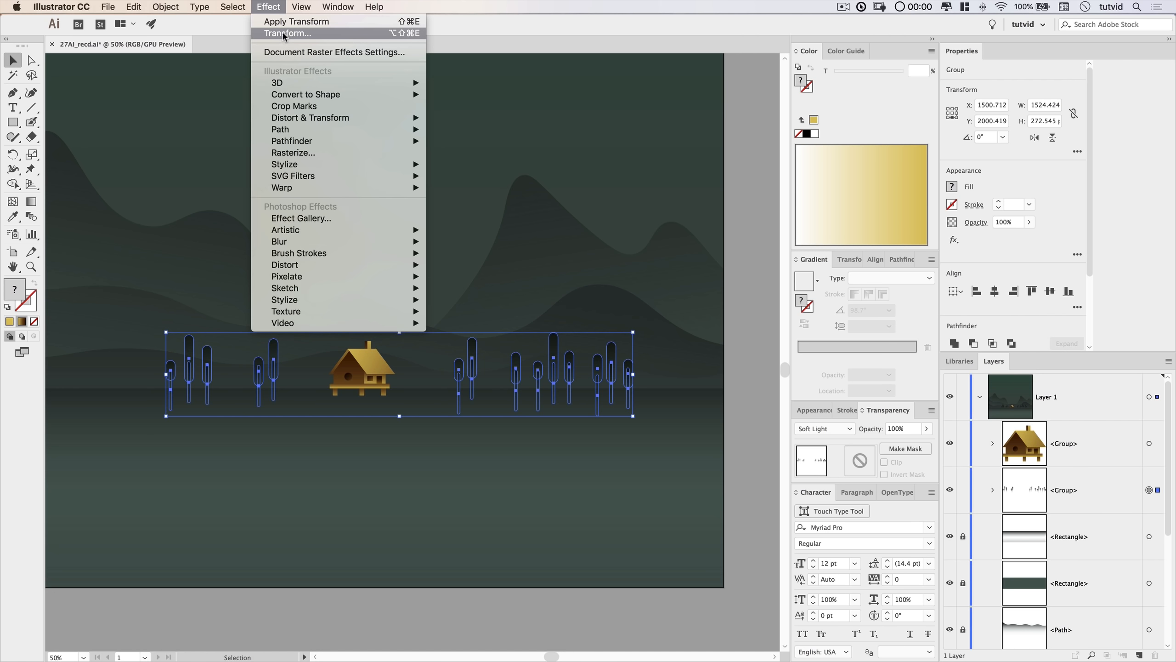
left_click(284, 33)
left_click_drag(926, 162, 673, 144)
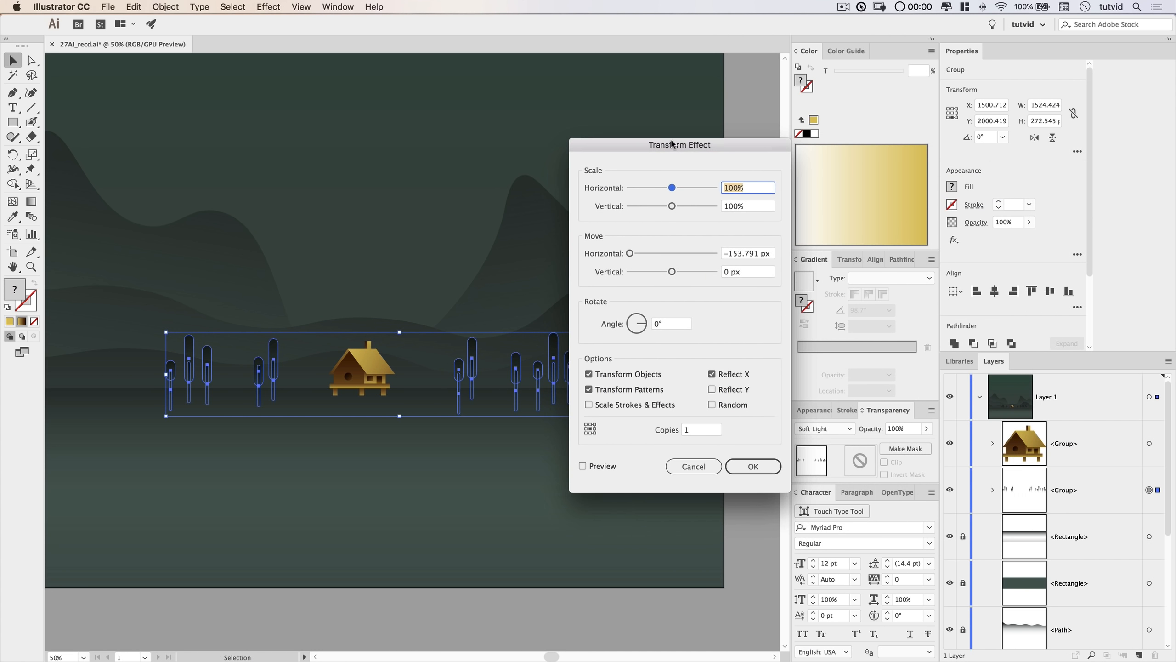
double_click(740, 254)
type("0")
key("Tab")
left_click(583, 466)
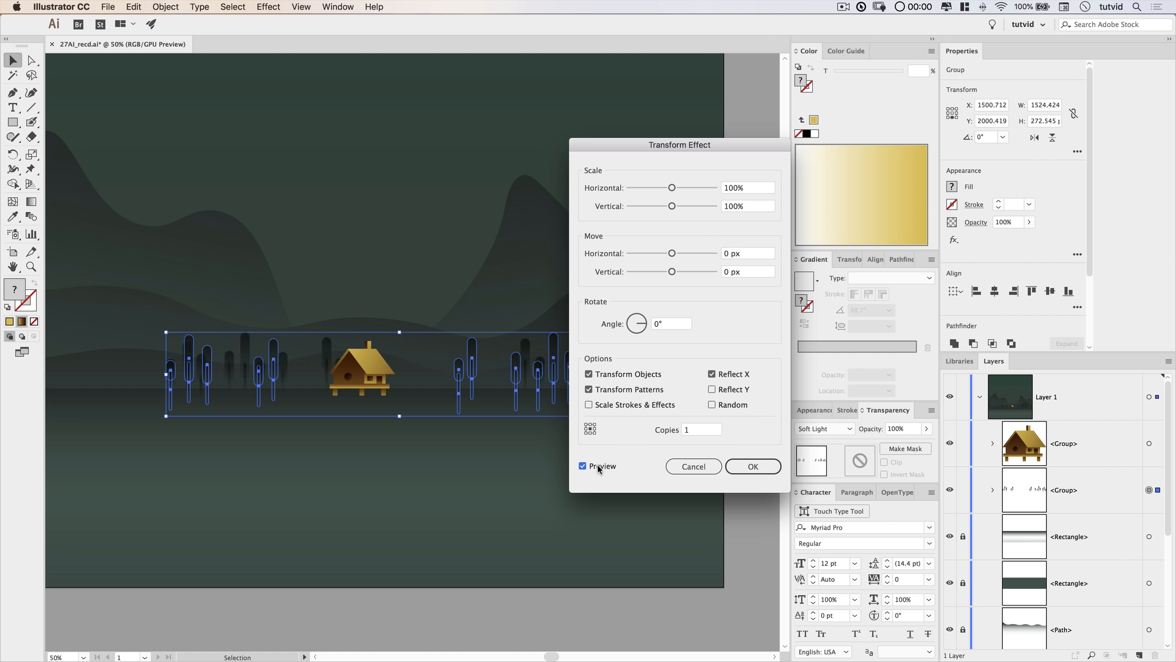
Switch the tree copy from Reflect X to Reflect Y, move it 120 px vertically, and apply the Transform effect.
left_click(711, 376)
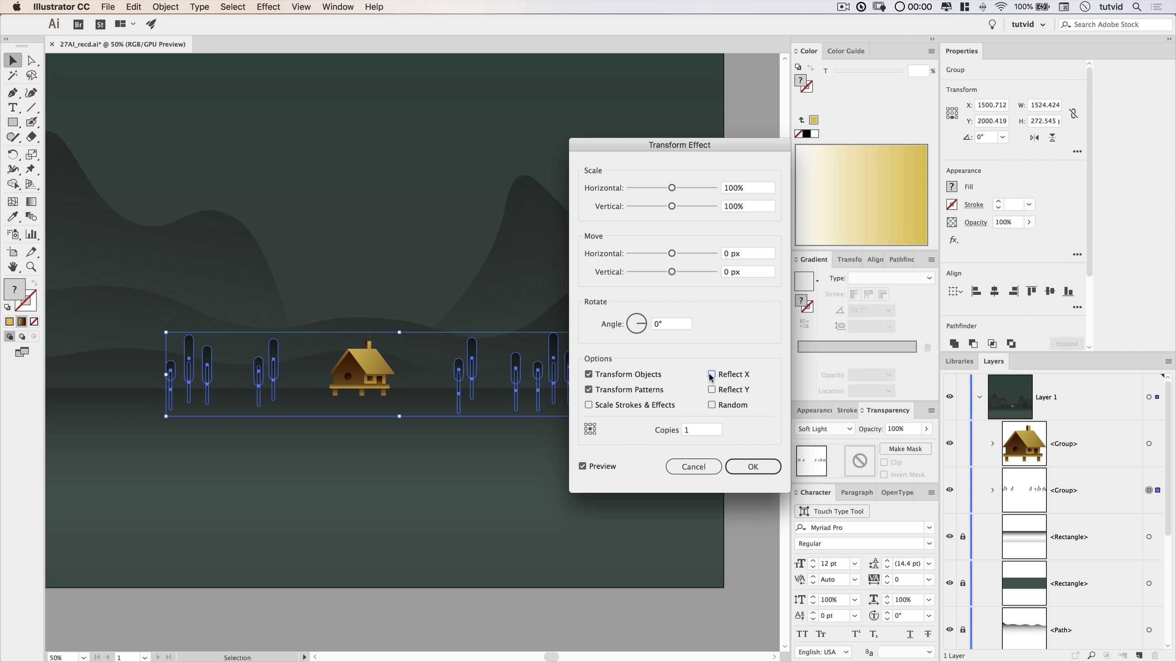
left_click(712, 390)
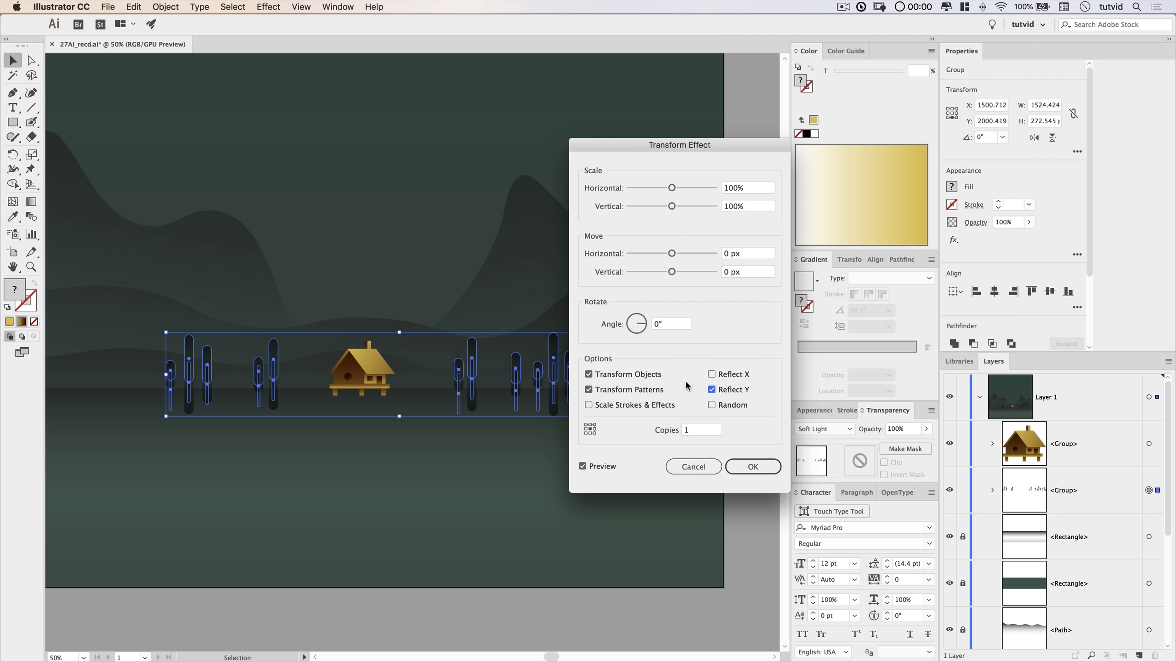
mouse_move(673, 273)
left_mouse_down()
mouse_move(693, 276)
mouse_move(665, 268)
left_mouse_up()
key("shift+Up")
key("shift+Up")
key("shift+Up")
key("shift+Up")
key("shift+Up")
key("shift+Up")
key("shift+Up")
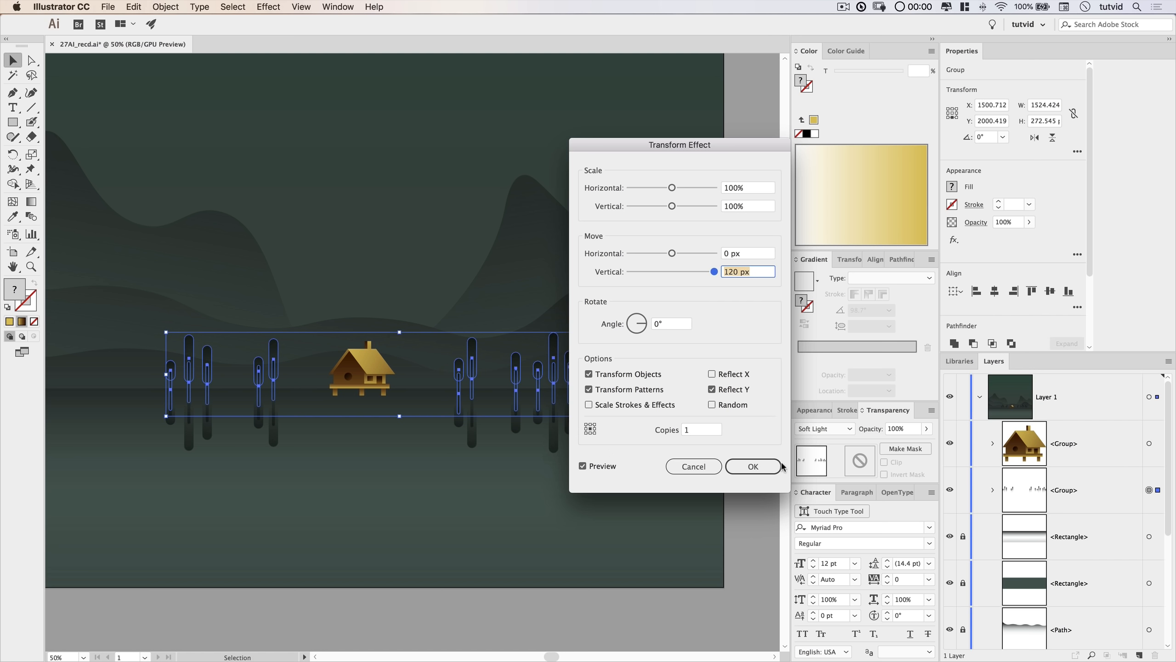
left_click(764, 465)
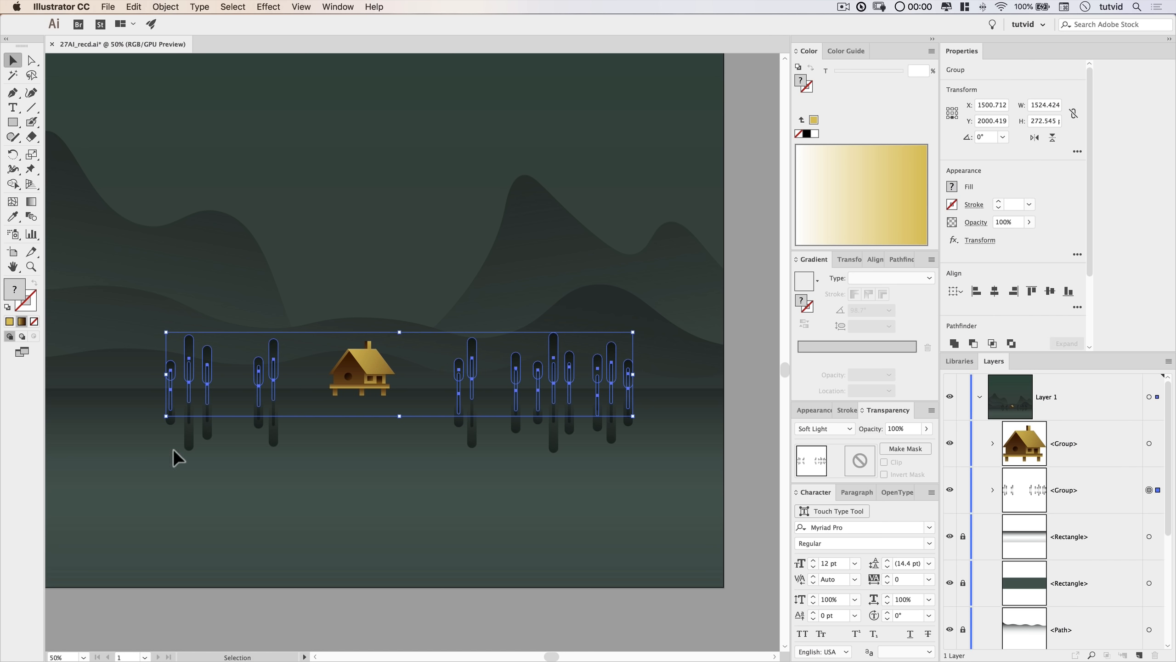
Expand the tree group's appearance and ungroup it into separate tree and reflection groups.
left_click(166, 6)
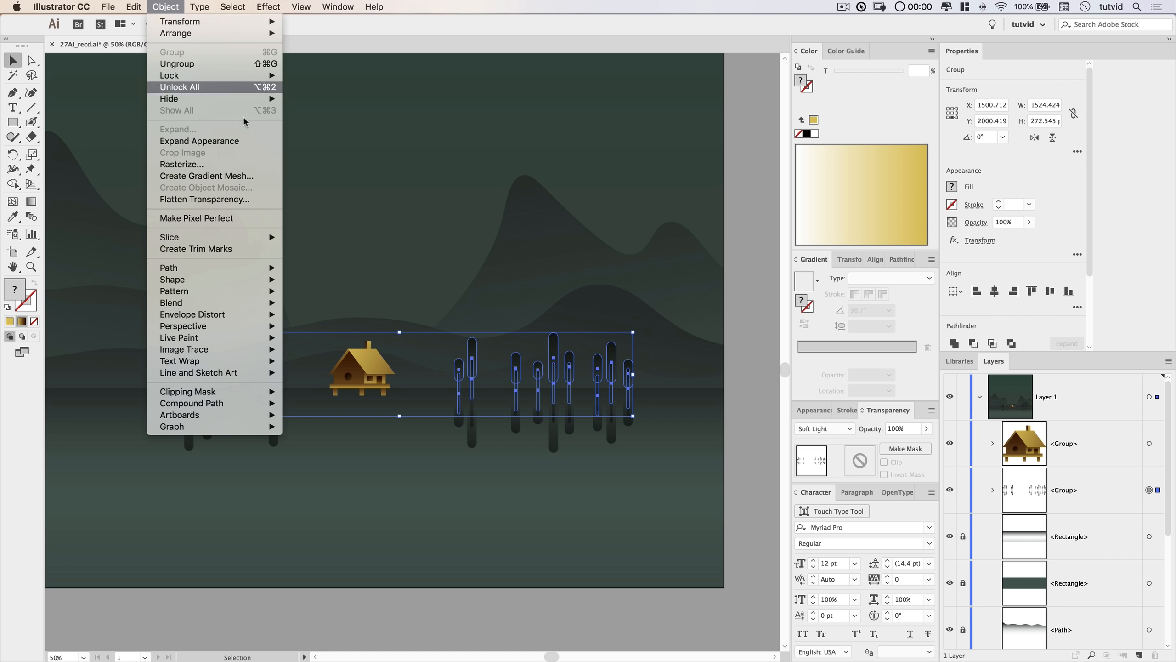
left_click(226, 142)
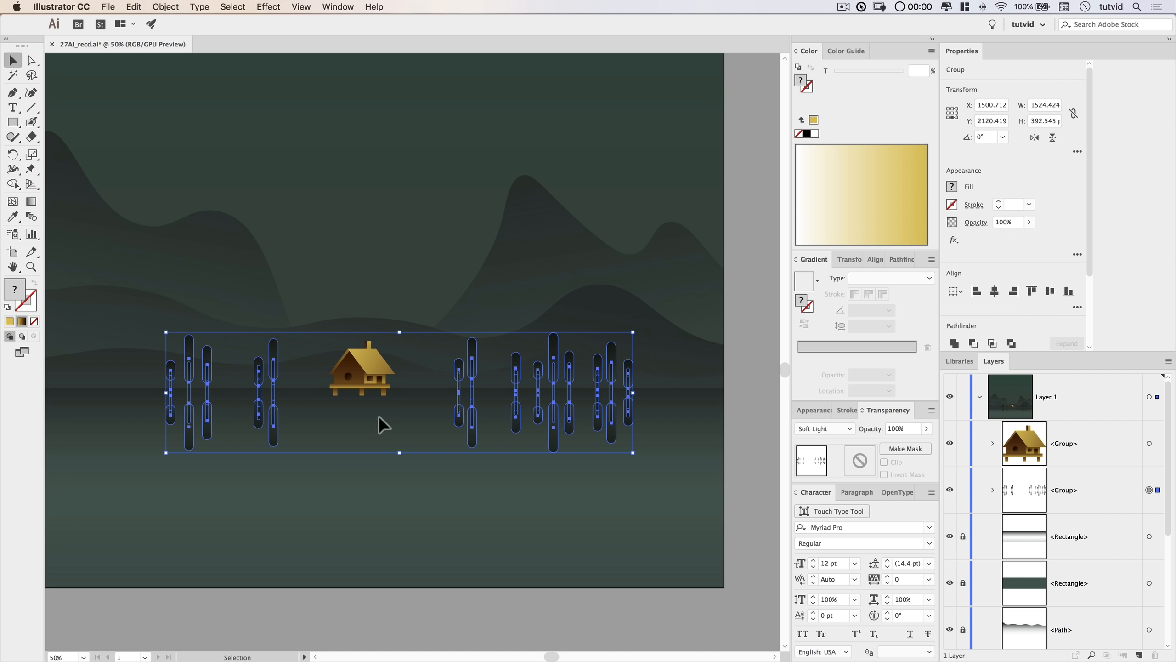
left_click(165, 6)
left_click(1080, 510)
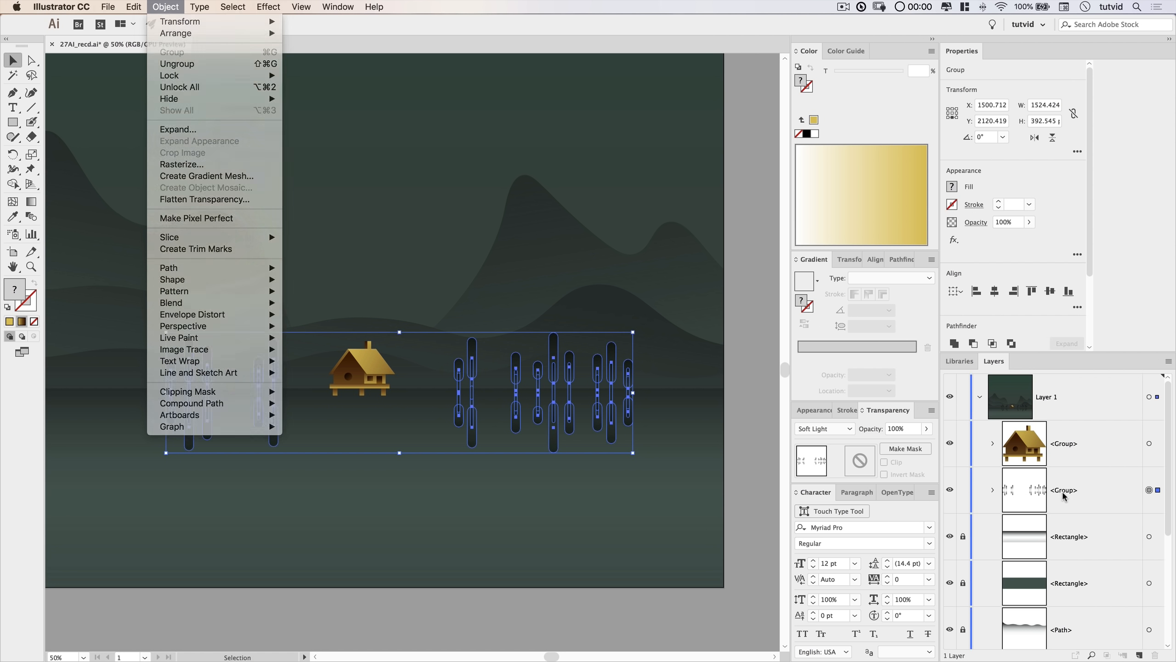
left_click(992, 490)
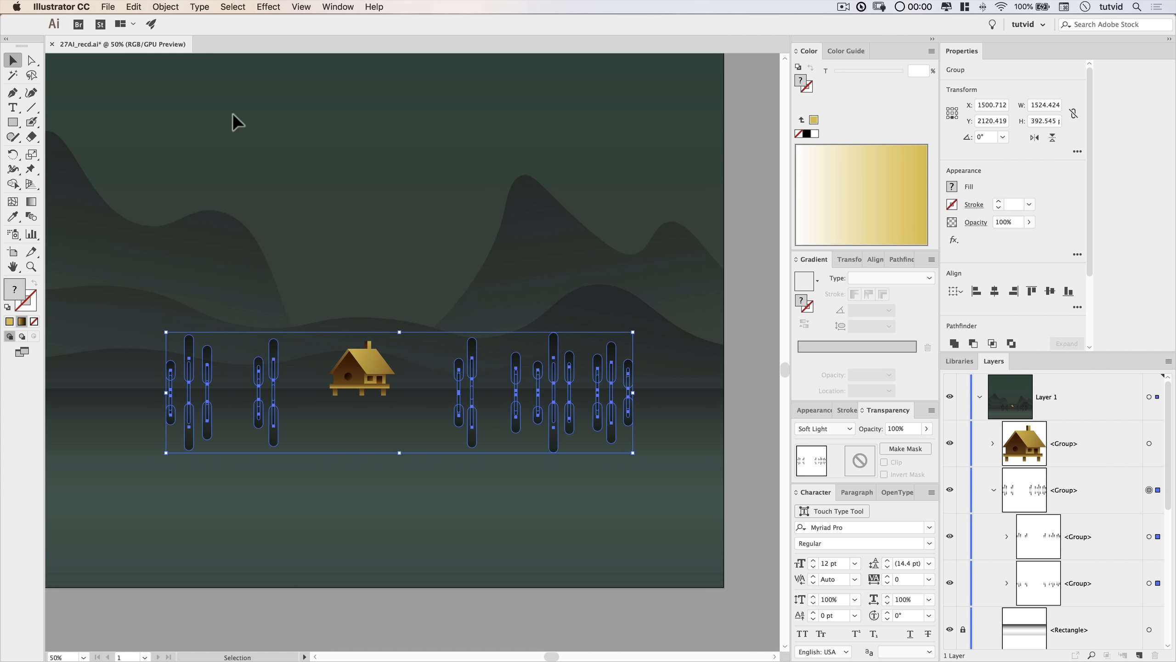
left_click(166, 6)
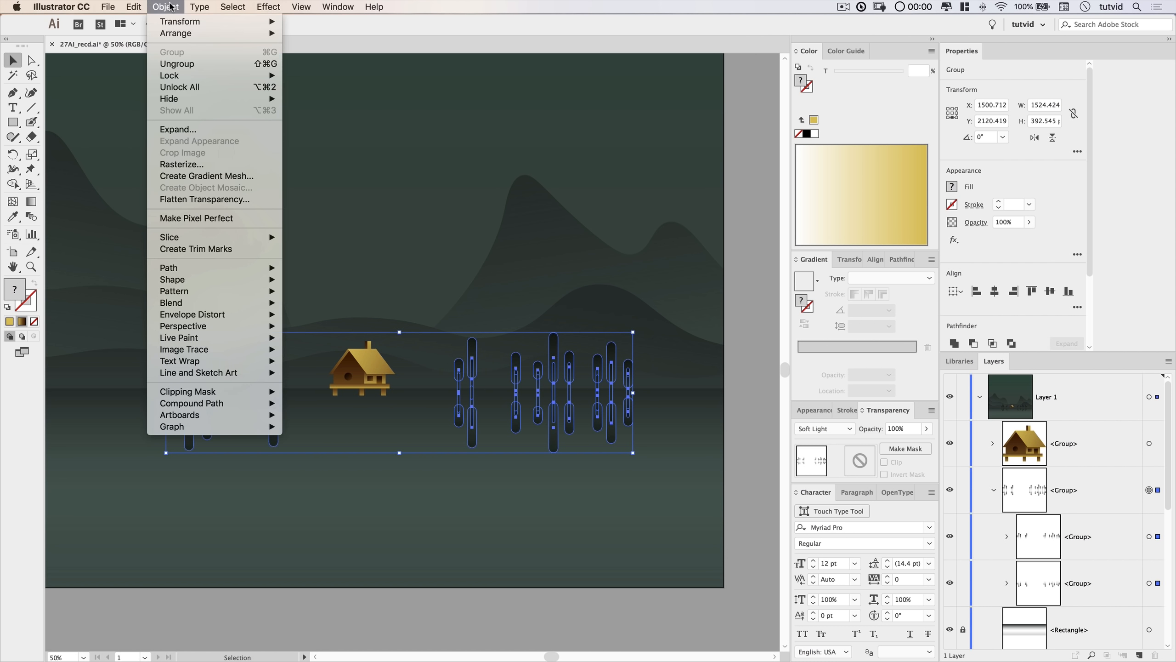
left_click(177, 64)
Set the opacity of the flipped tree reflection group to 25%.
left_click(1149, 538)
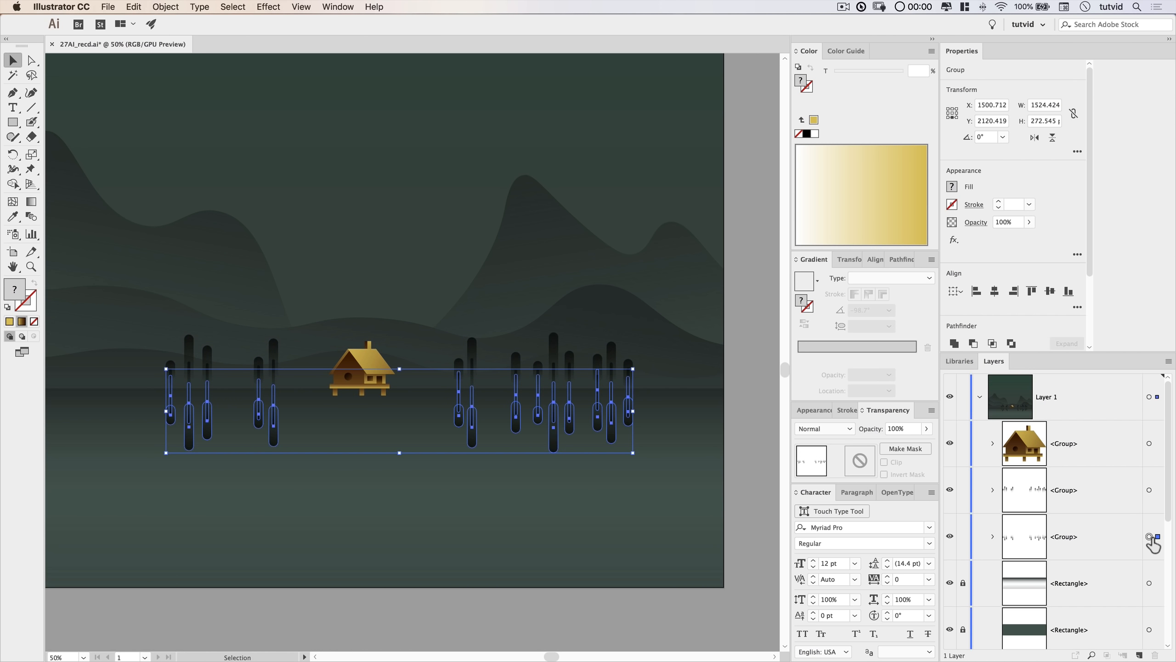
left_click(909, 428)
type("20")
key("Return")
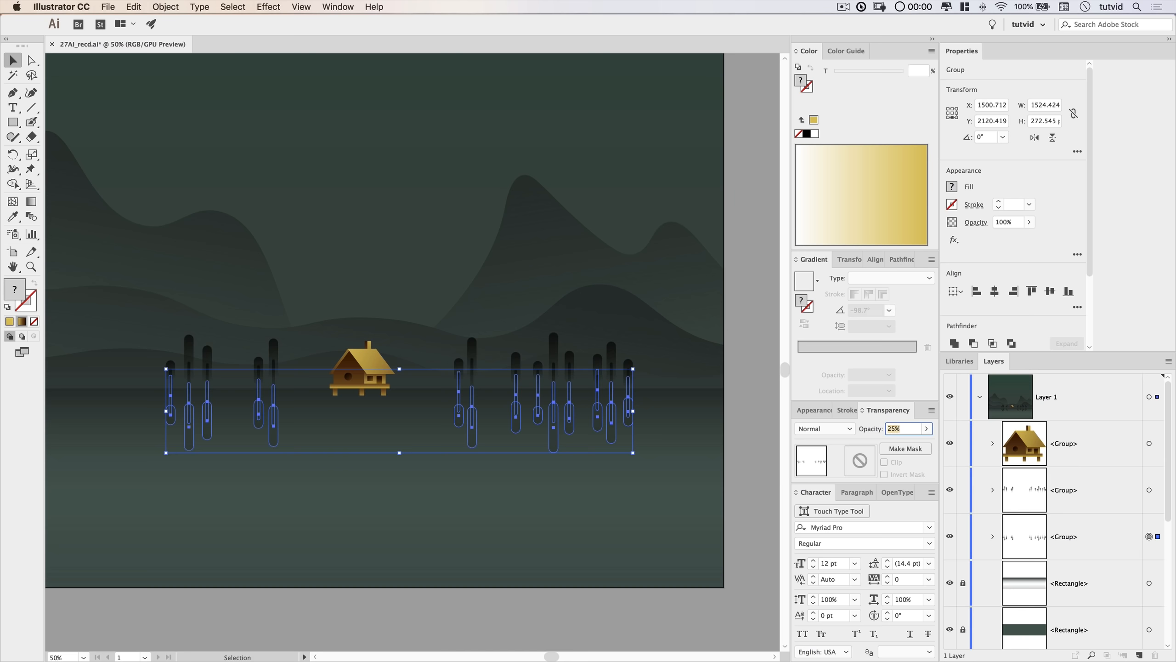
left_click(537, 498)
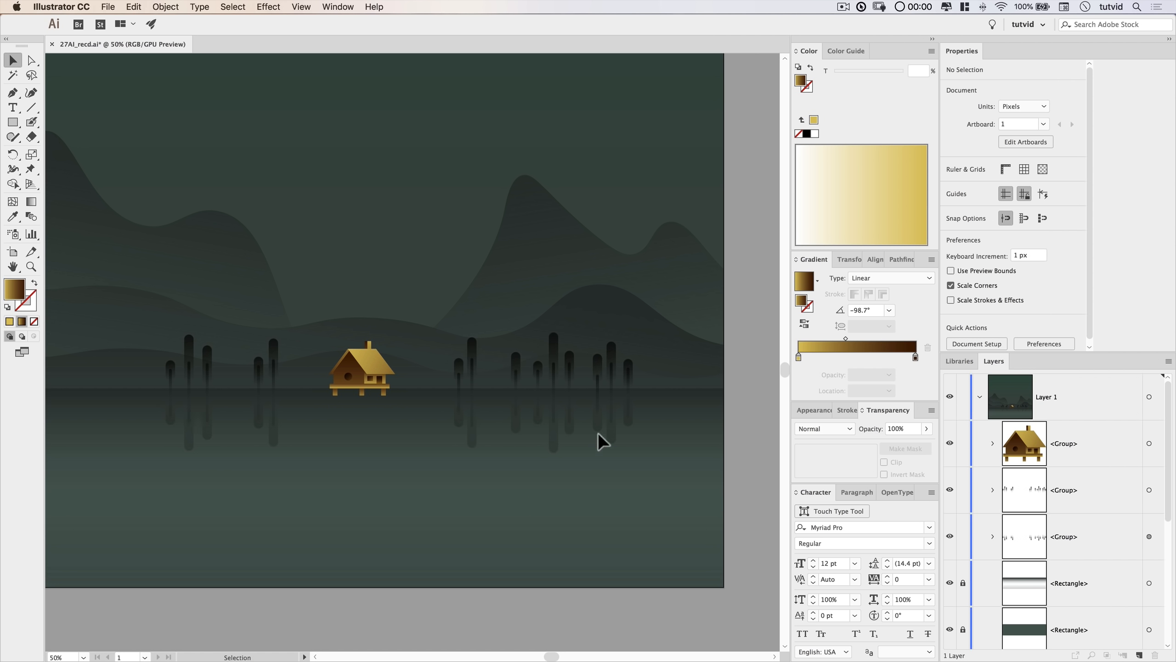
Add an opacity mask to the tree reflection group with Clip turned off.
left_click(557, 425)
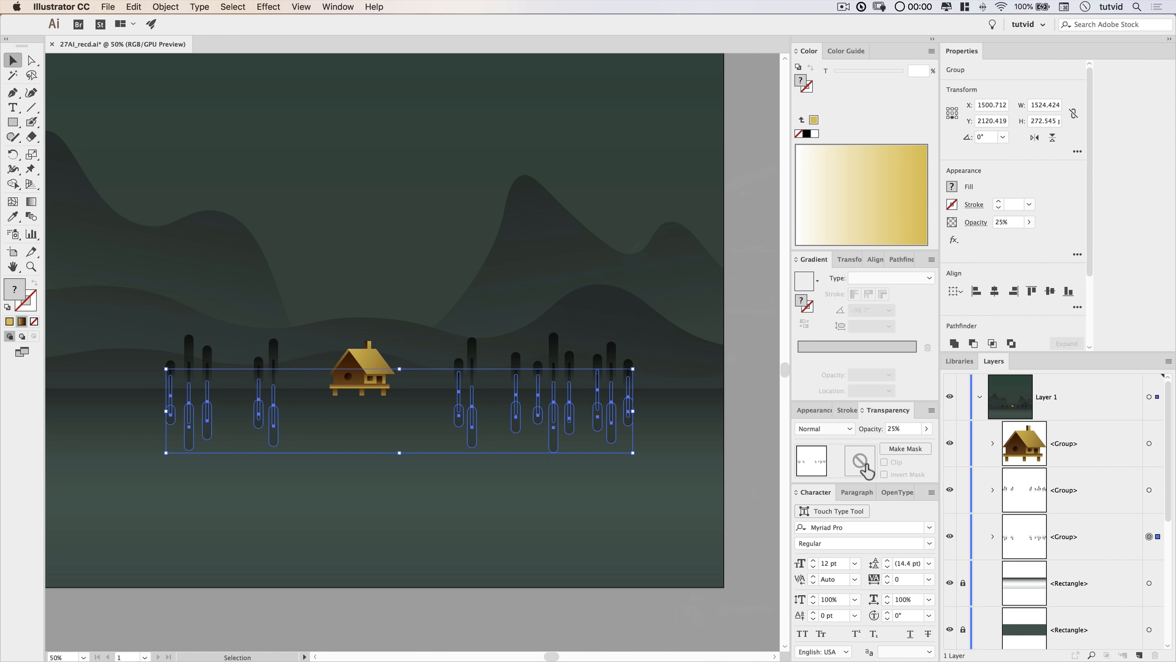
left_click(868, 472)
left_click(884, 461)
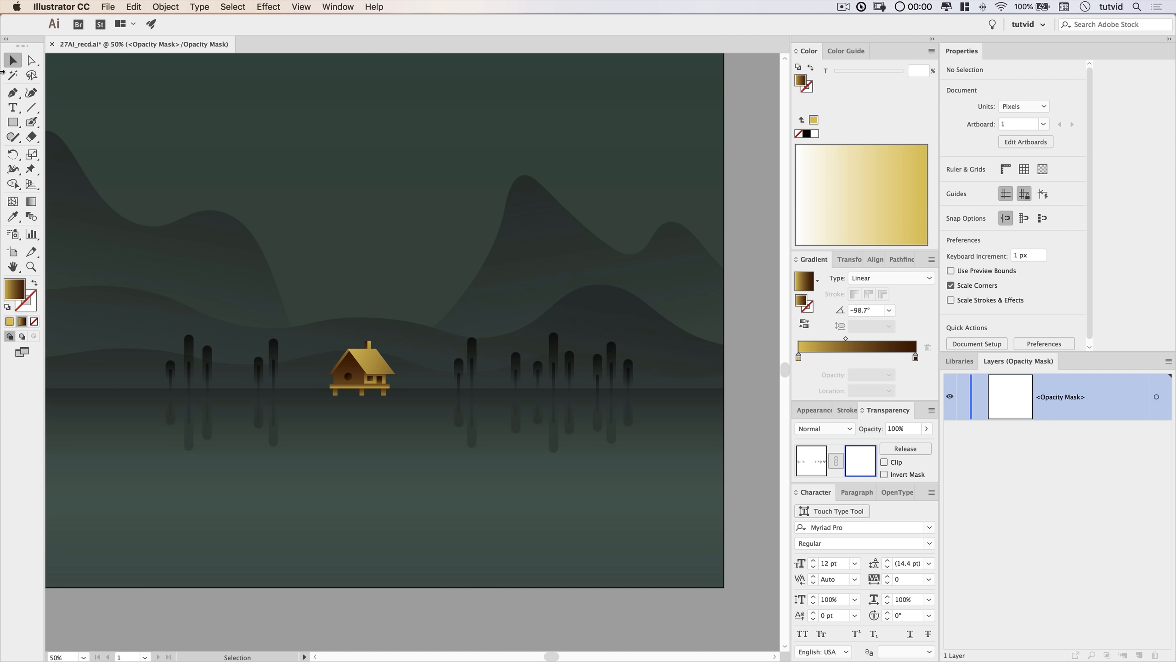
Draw a mask rectangle about 1730 by 438 px over the tree reflections and fill it with the white-to-black preset gradient.
left_click(13, 124)
left_click_drag(150, 389, 681, 523)
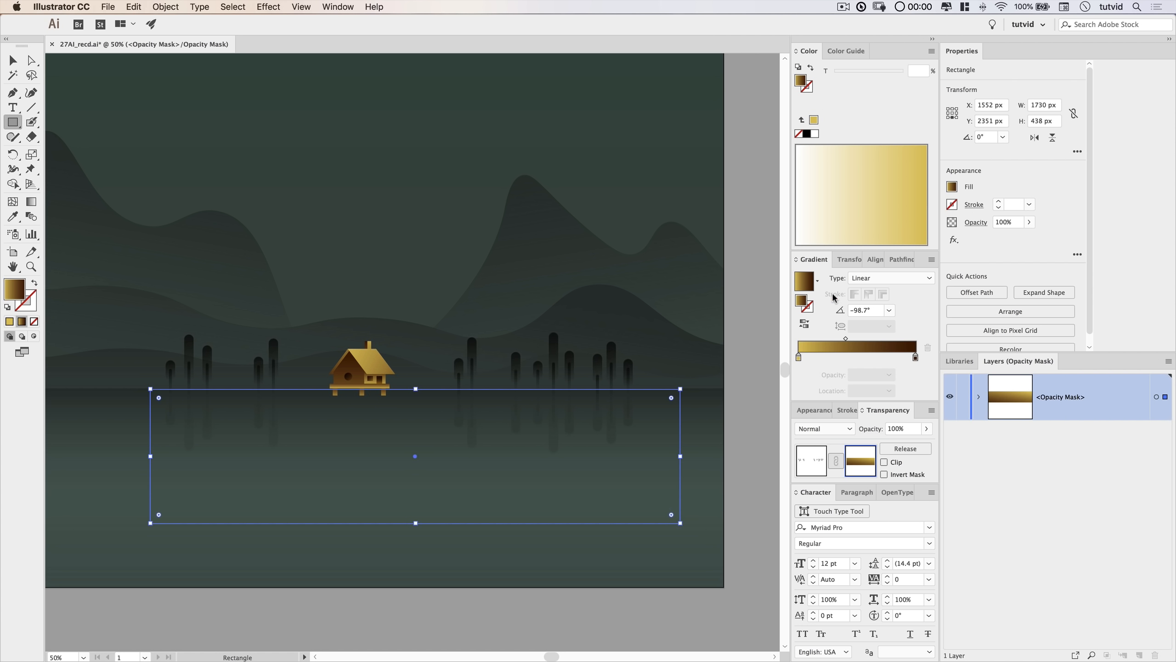
left_click(817, 280)
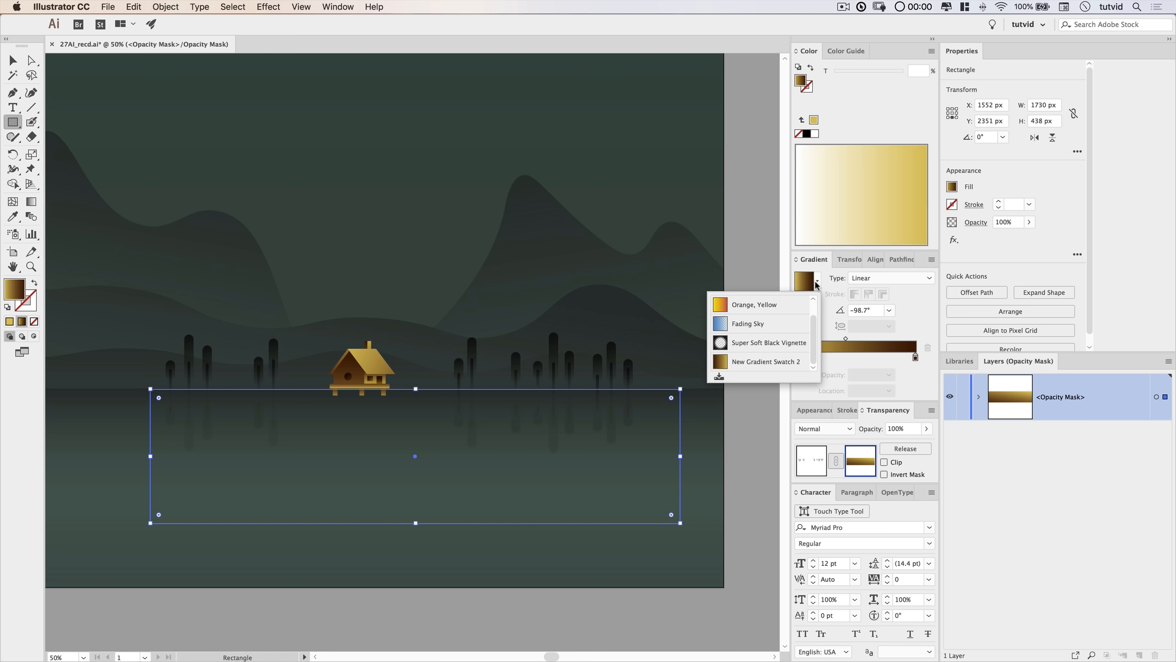
scroll(782, 327, "up", 1)
left_click(751, 304)
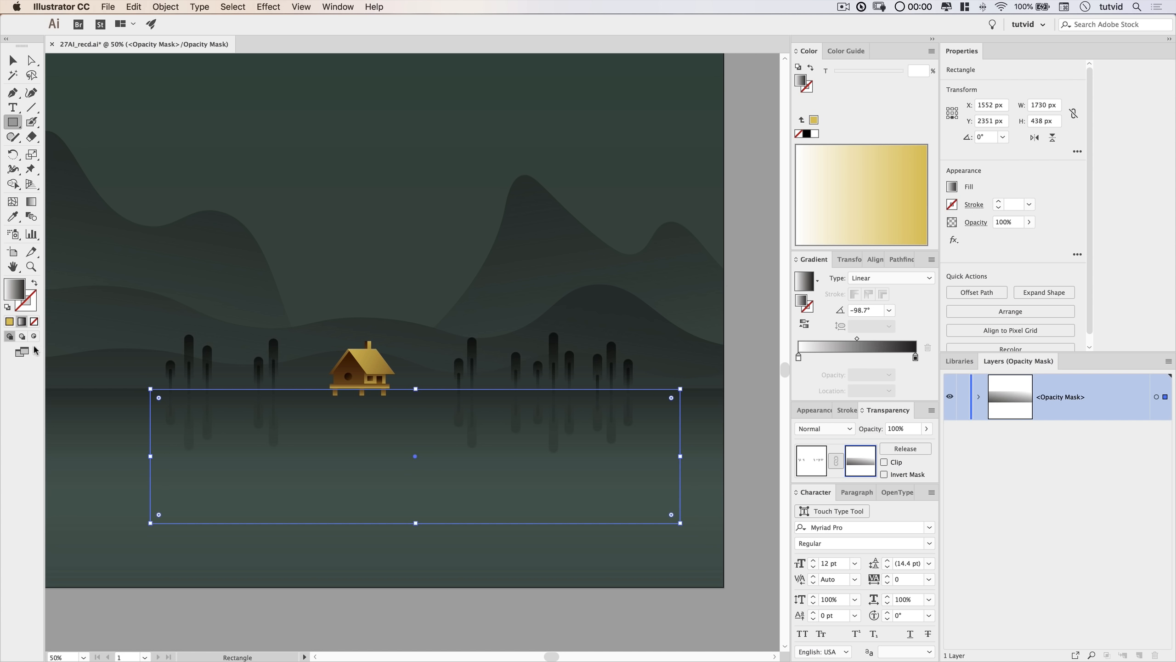
Run the mask gradient vertically downward across the tree reflections and set its dark end stop to pure black.
left_click(34, 204)
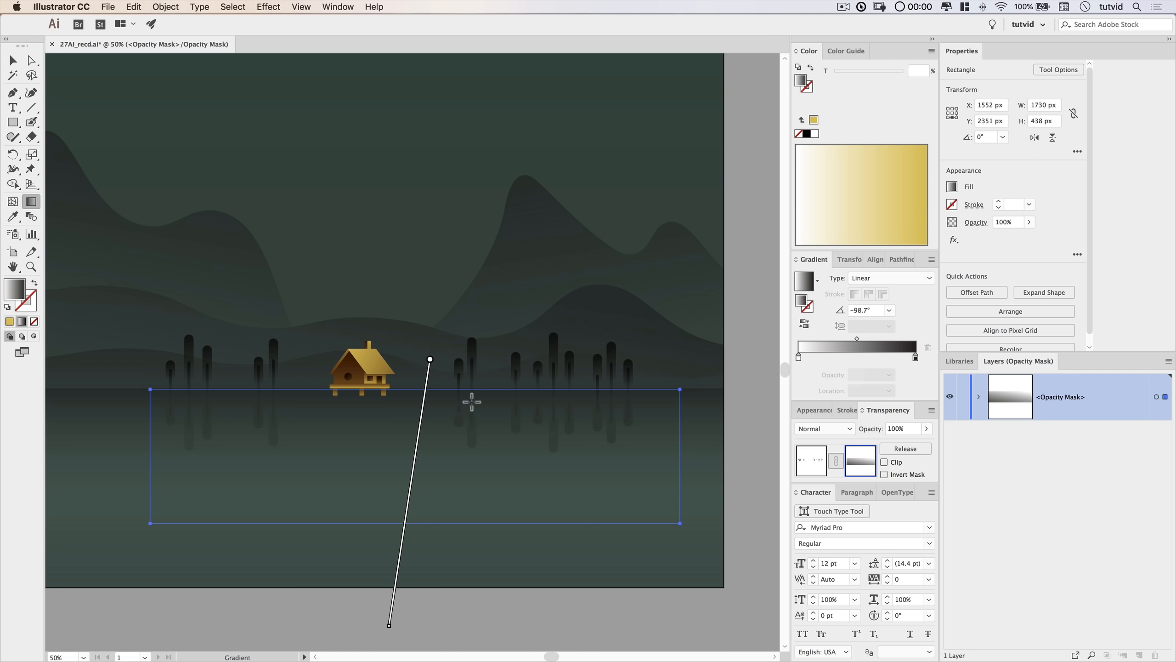
left_click_drag(472, 408, 471, 445)
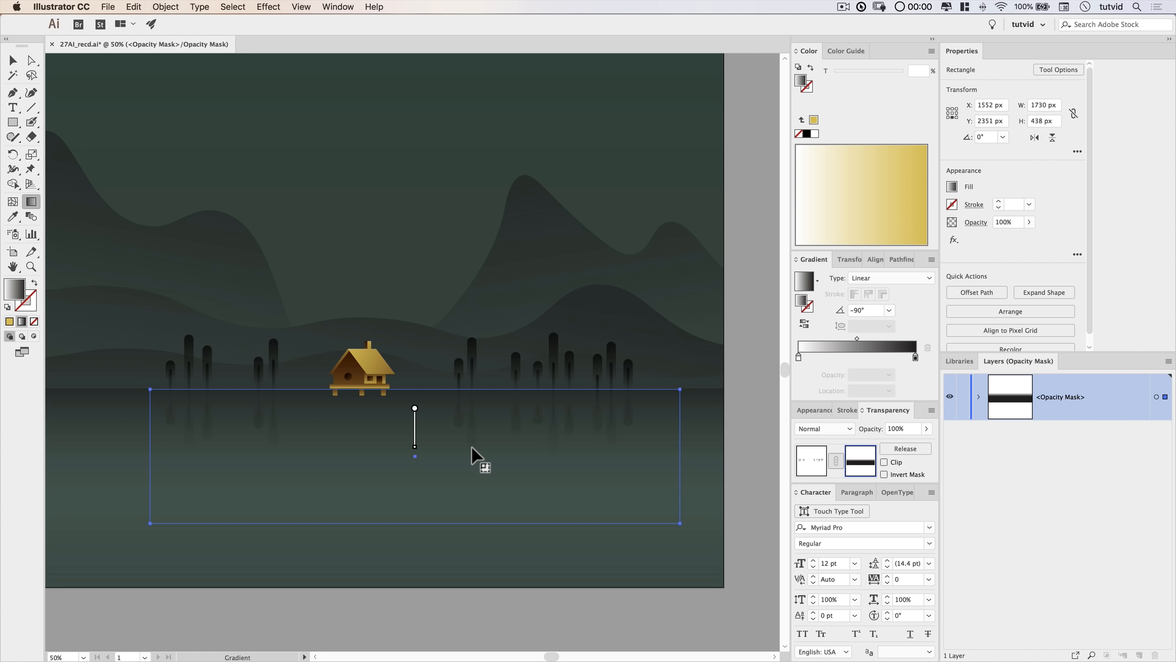
left_click(915, 357)
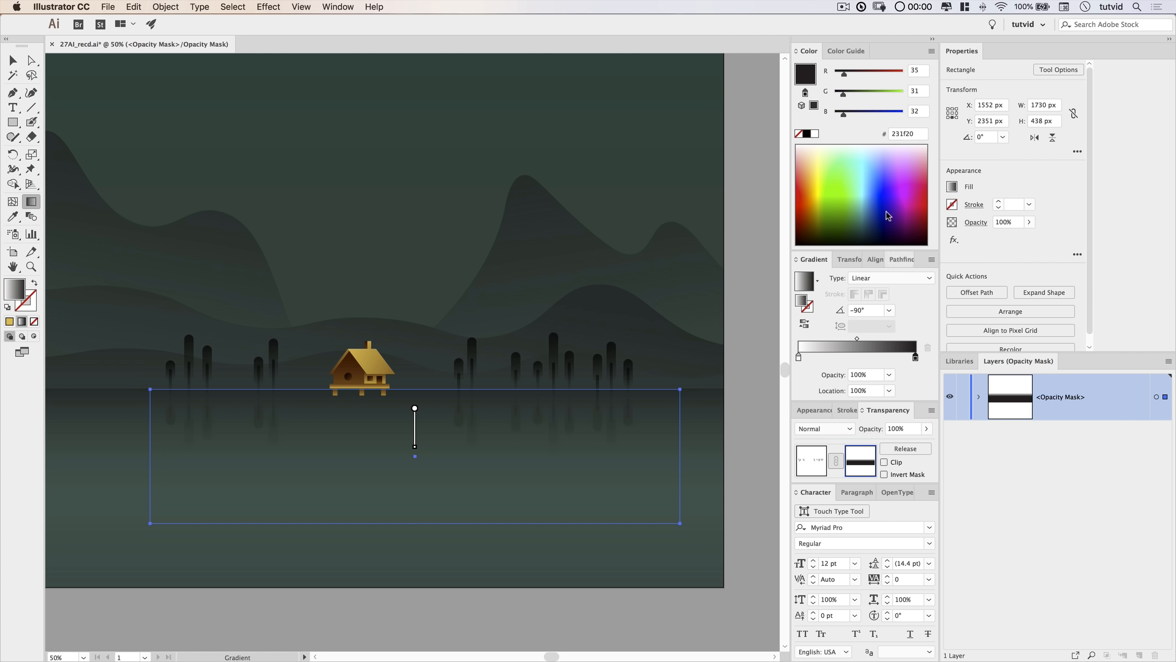
left_click(807, 133)
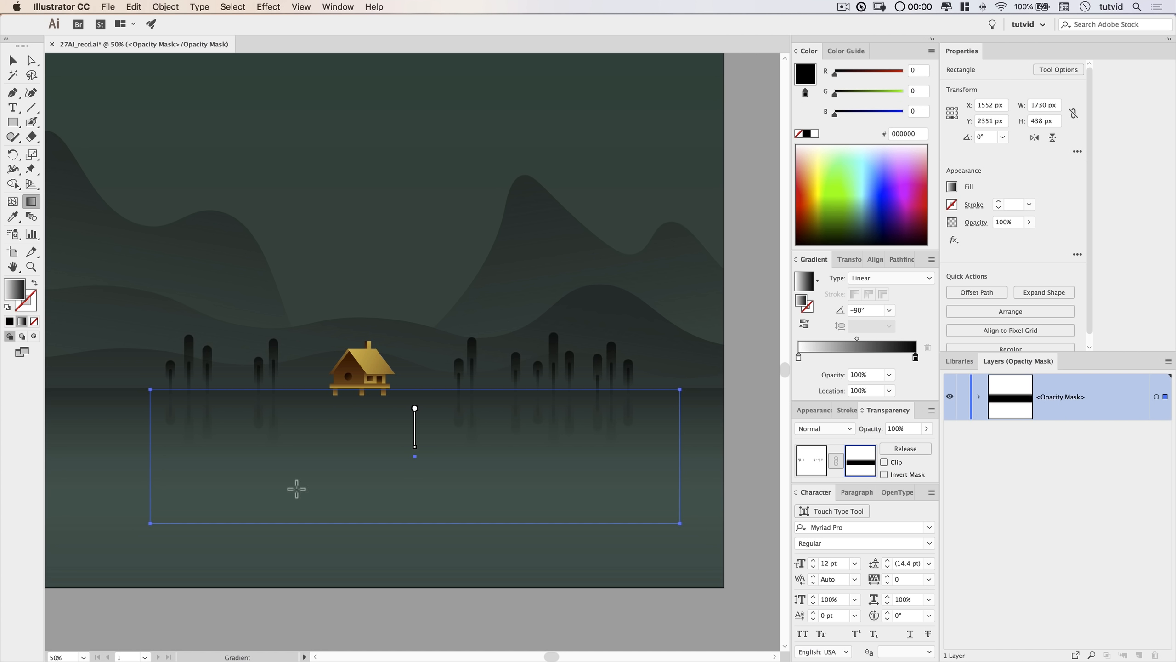
Copy the gradient mask rectangle, return to editing the artwork, and deselect everything.
left_click(13, 60)
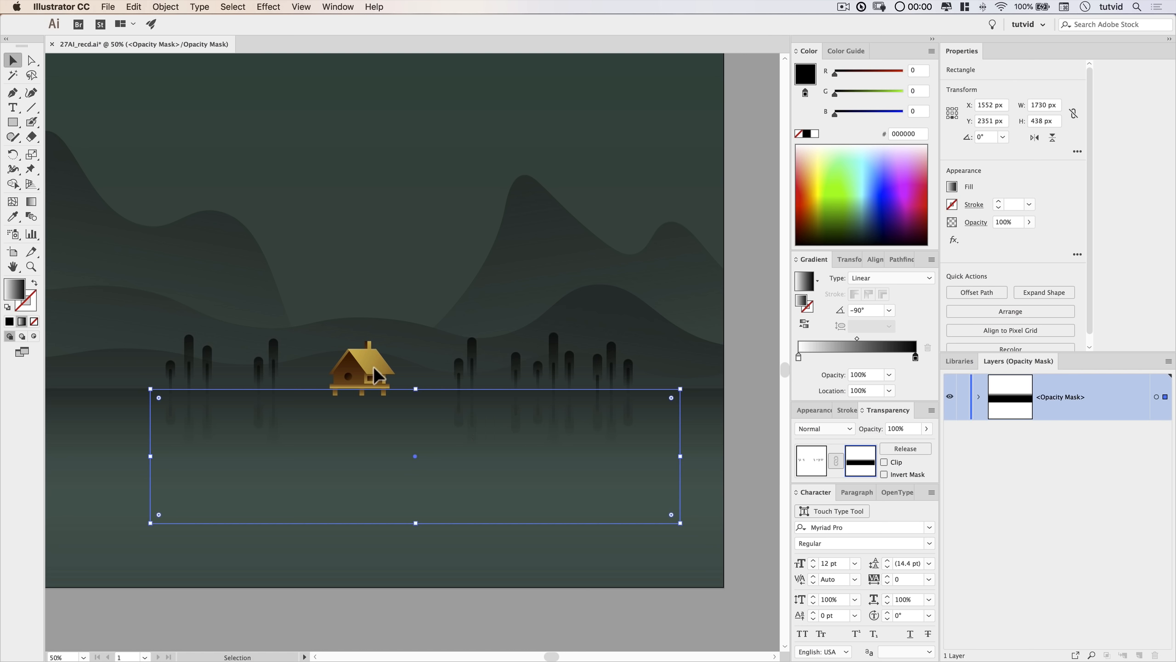
left_click(136, 7)
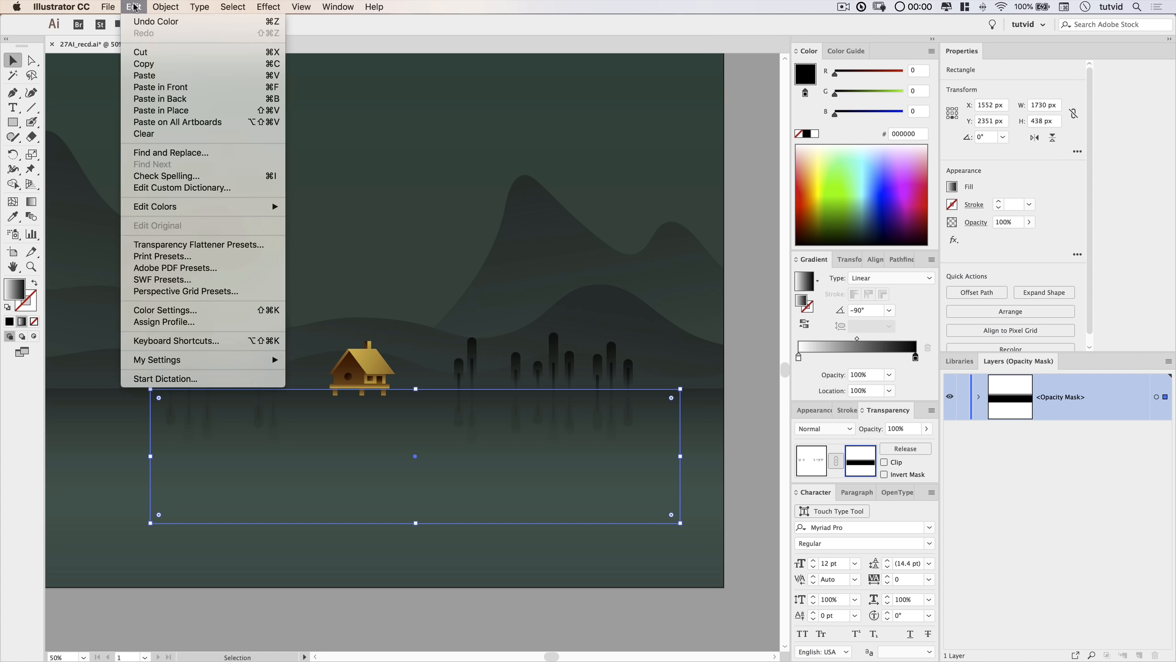
left_click(144, 65)
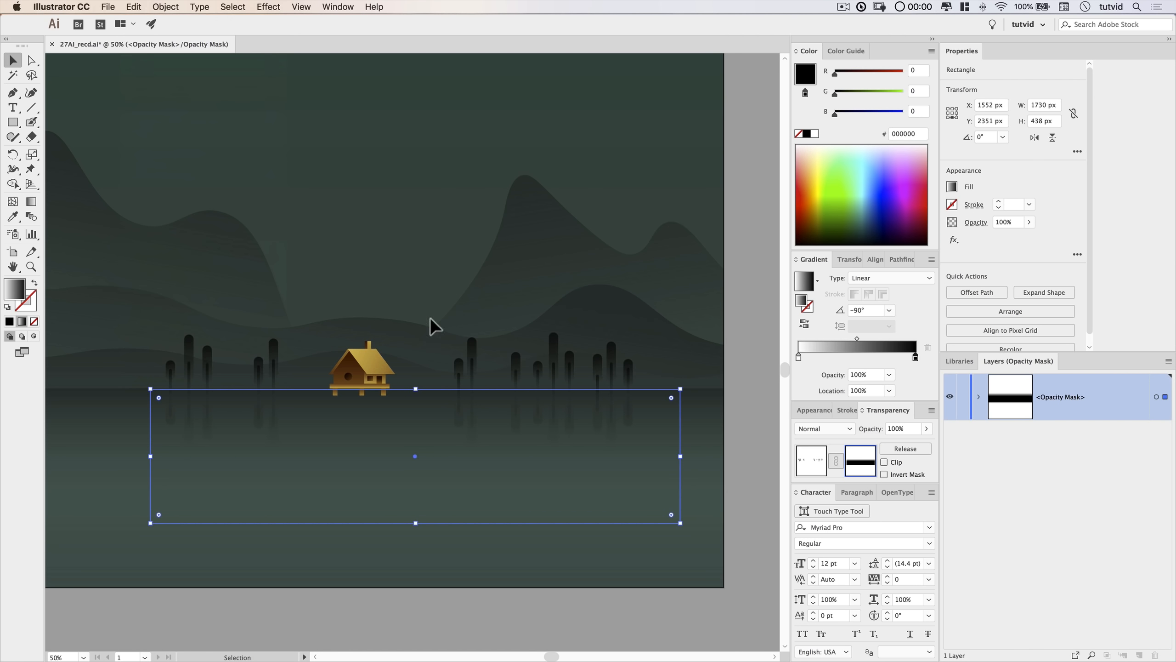
left_click(816, 456)
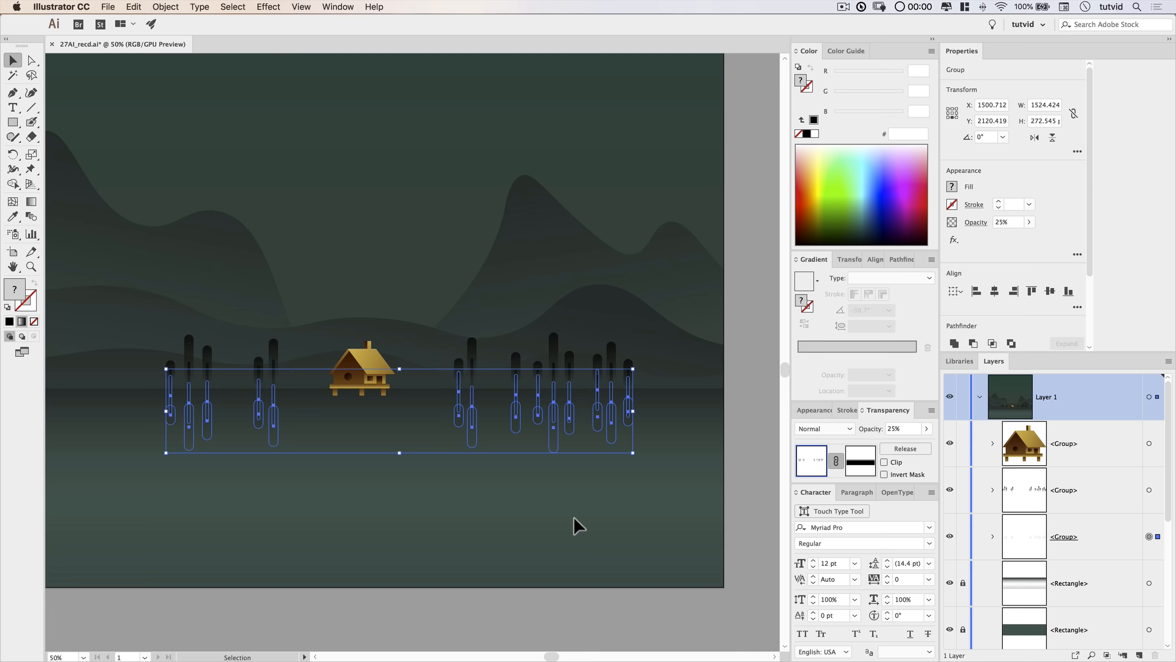
left_click(579, 523)
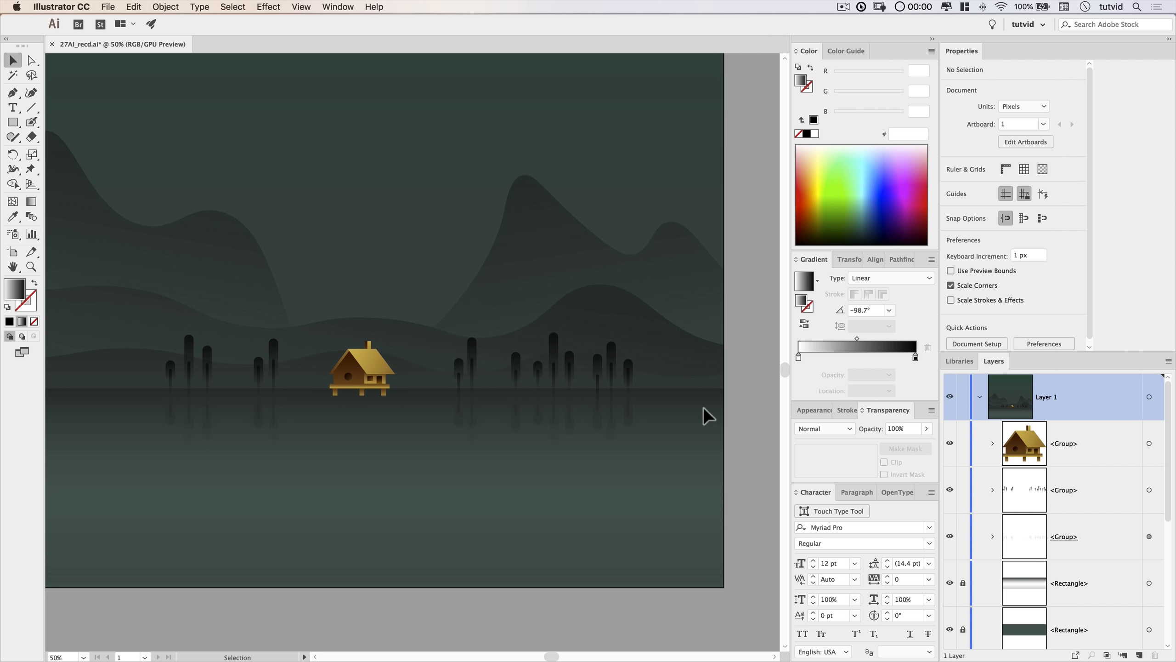
Apply a Transform effect to the house group with one copy, Reflect Y, and a vertical move of 179 px.
left_click(1149, 443)
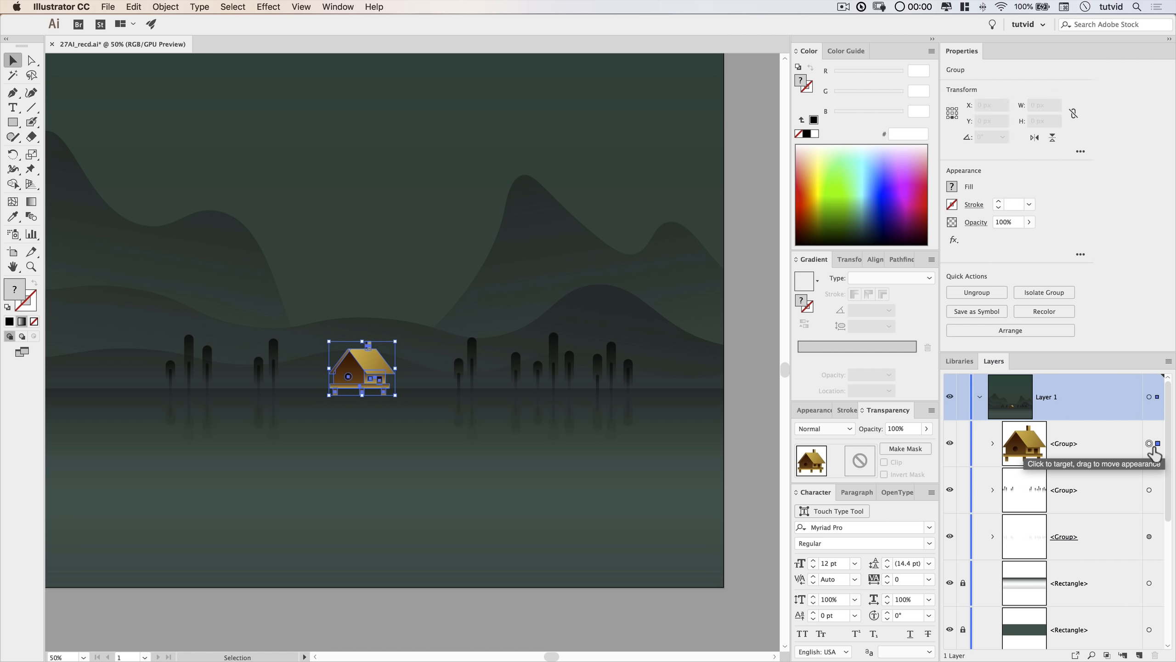
left_click(230, 7)
mouse_move(270, 7)
left_click(281, 35)
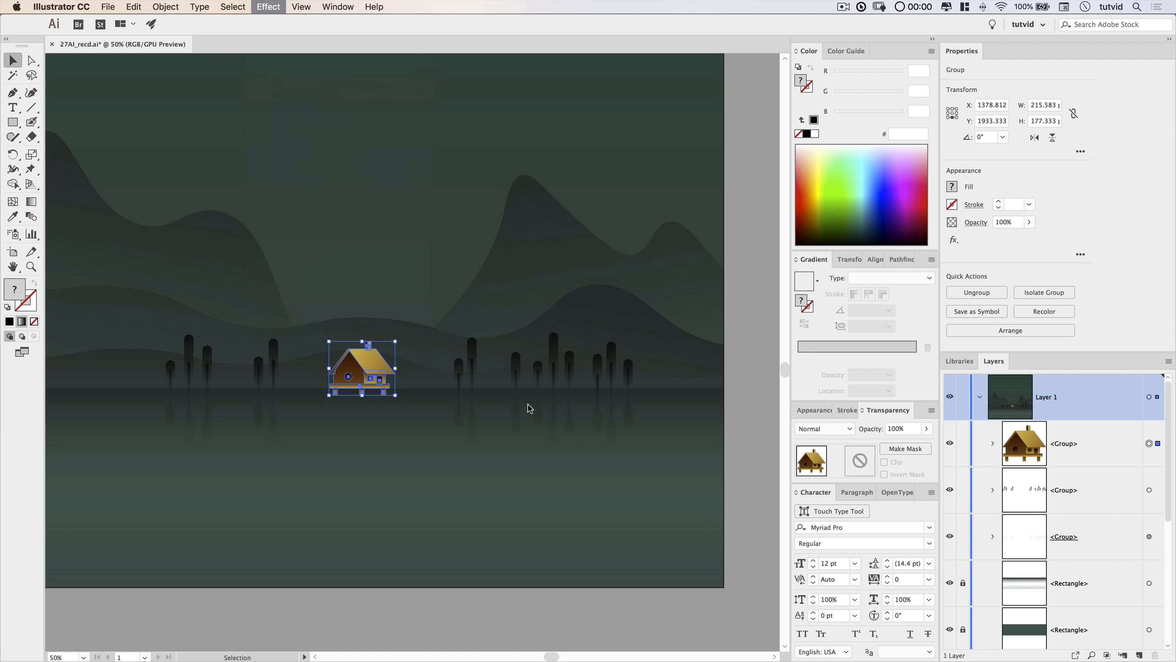
left_click(583, 467)
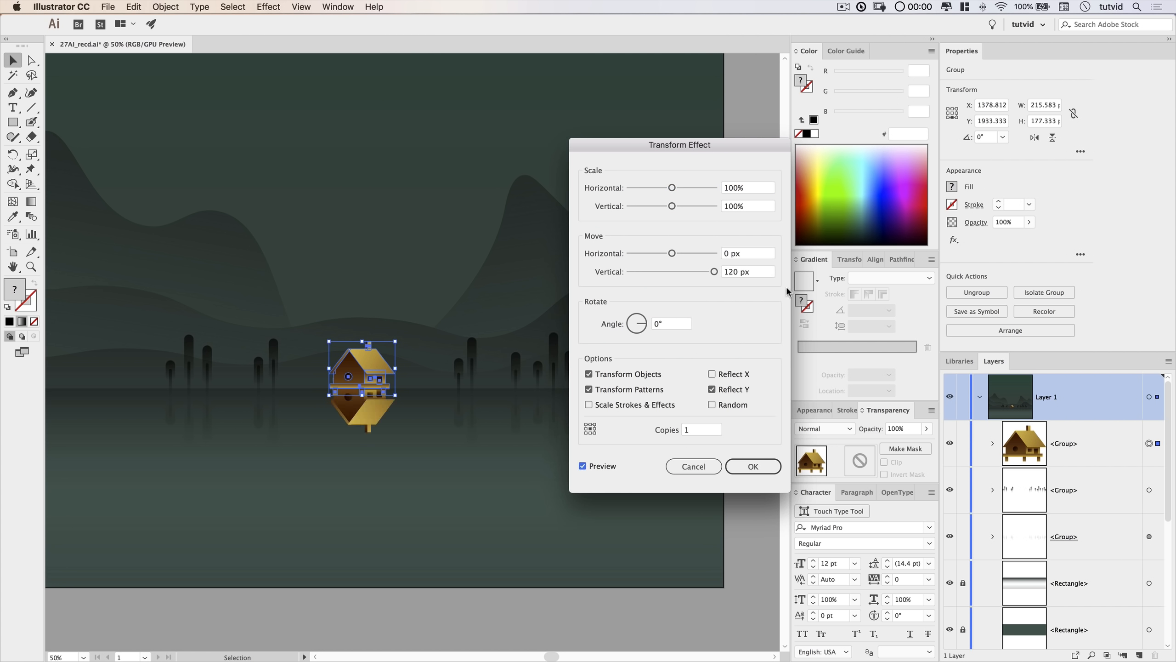
left_click_drag(754, 271, 706, 263)
key("shift+Up")
key("shift+Up")
key("shift+Up")
key("shift+Up")
key("shift+Up")
key("shift+Up")
key("shift+Up")
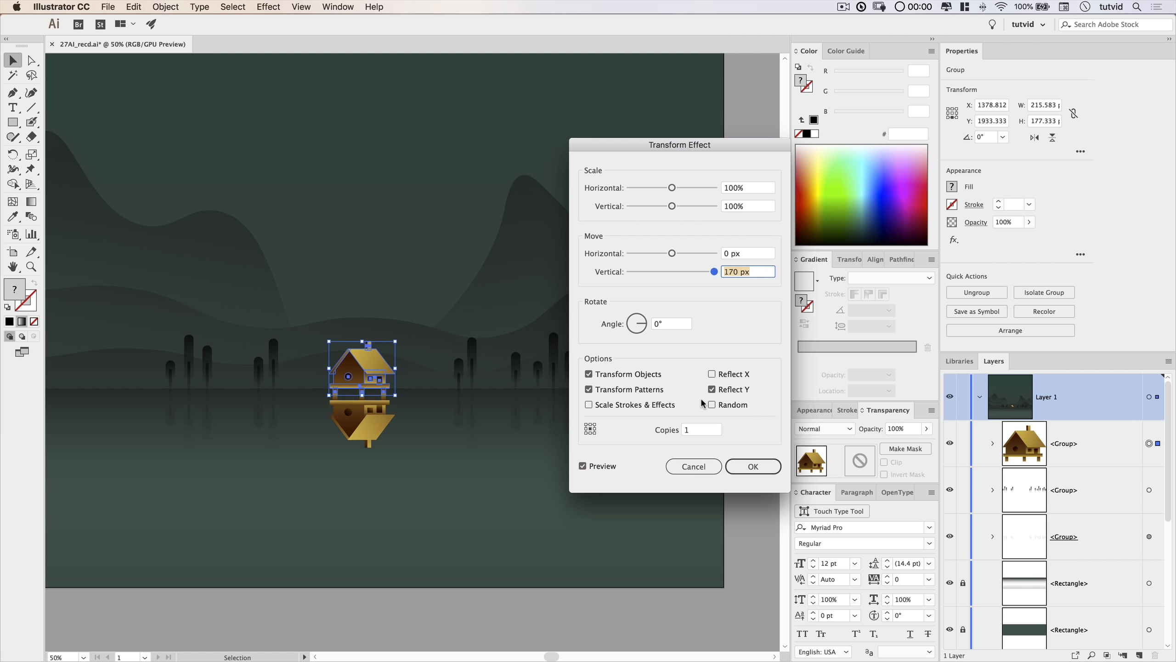
key("shift+Down")
key("Down")
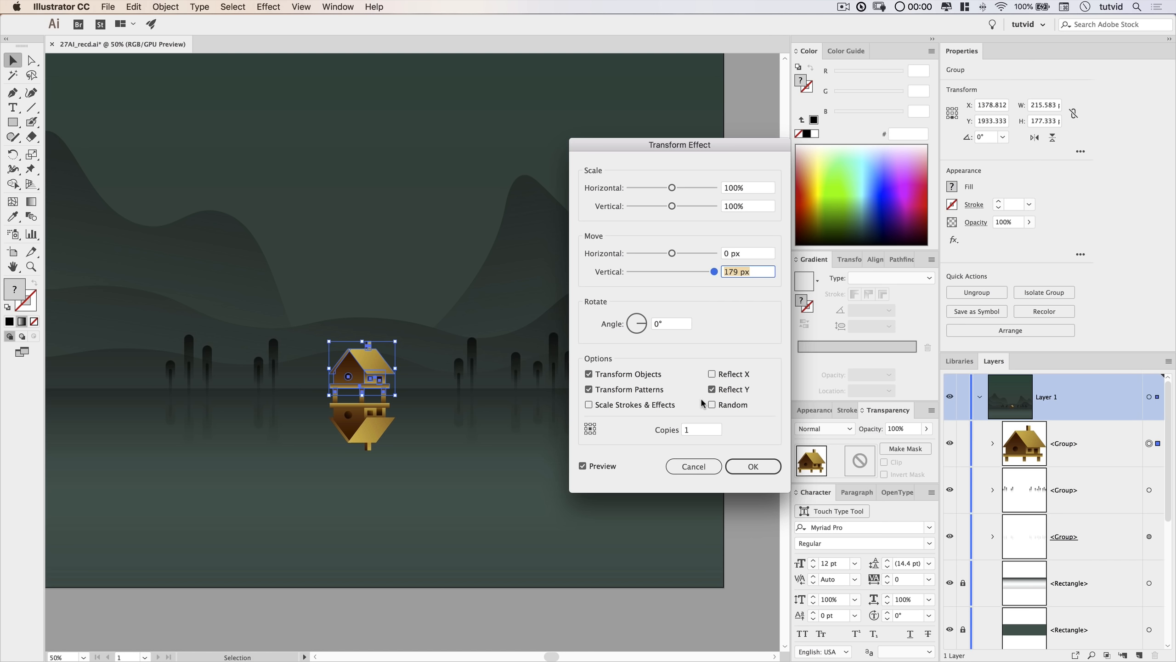
left_click(758, 464)
Expand the house group's appearance and ungroup it into separate house and reflection groups.
left_click(168, 6)
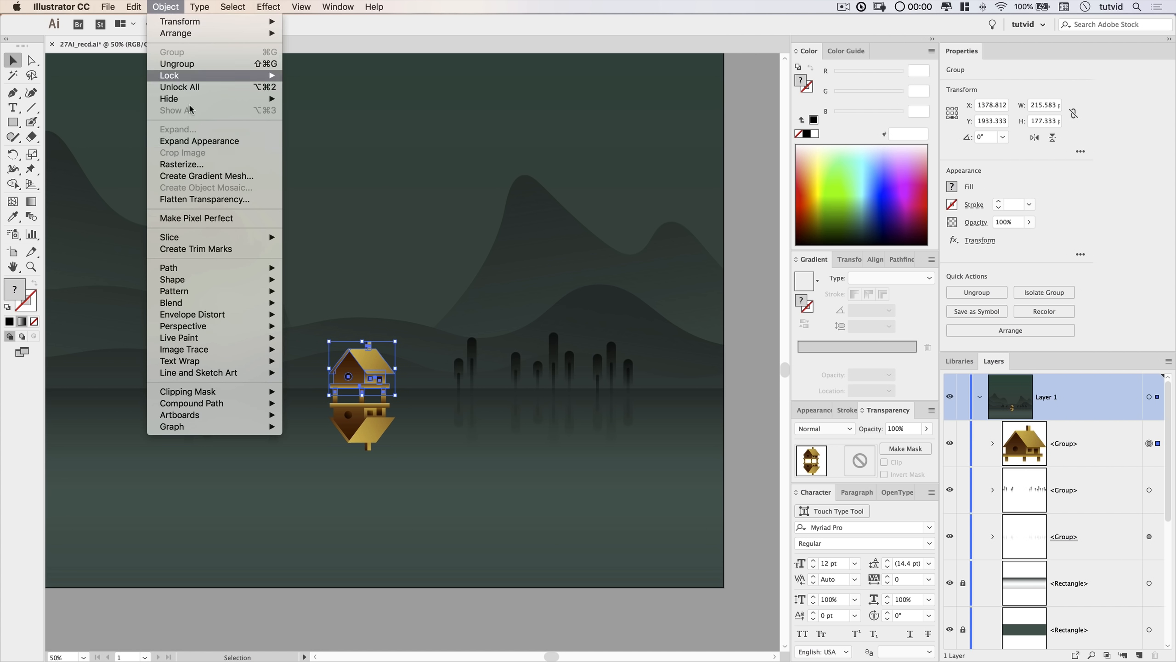
left_click(198, 141)
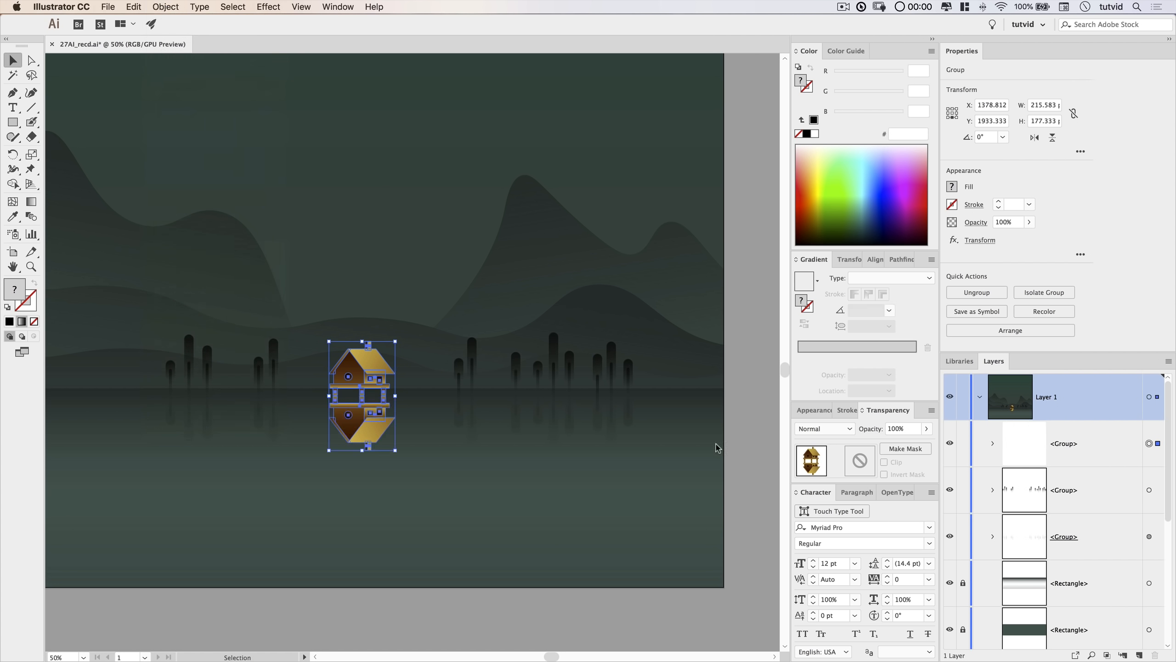
left_click(992, 443)
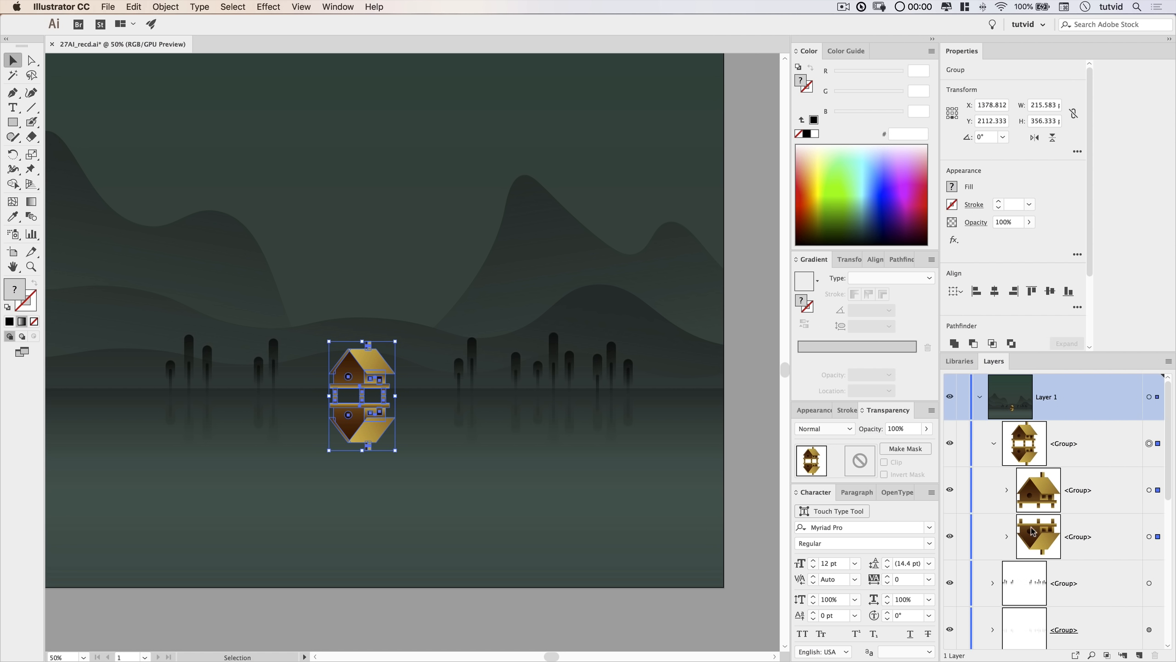
left_click(171, 7)
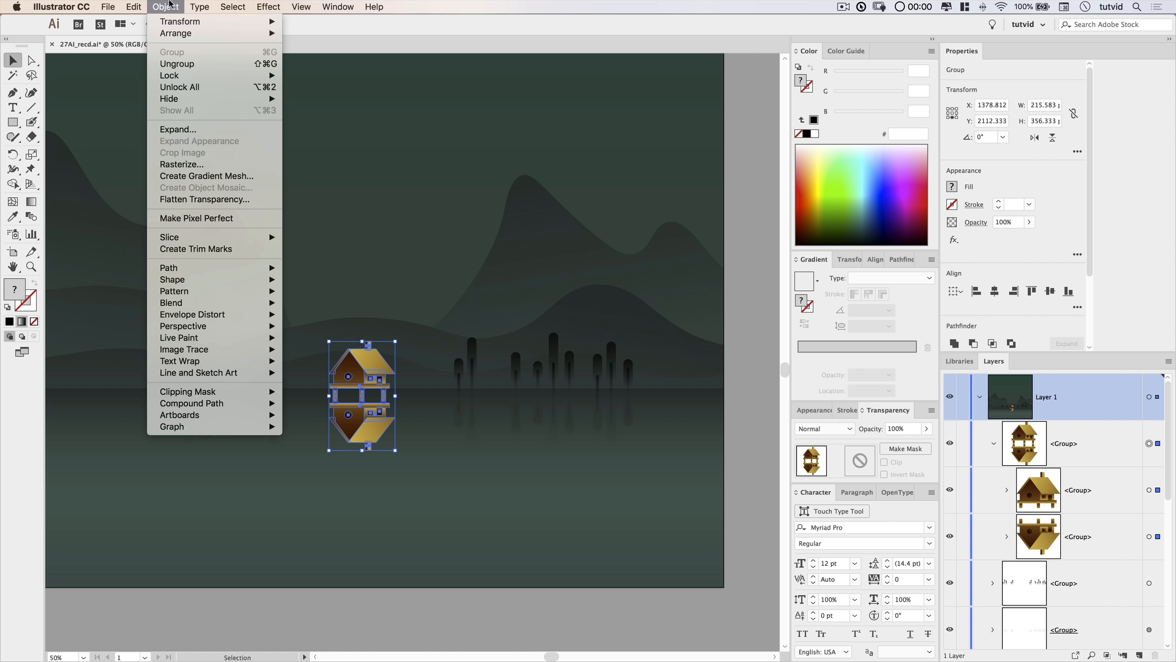
left_click(182, 63)
Set the opacity of the flipped house reflection group to 25%.
left_click(1149, 490)
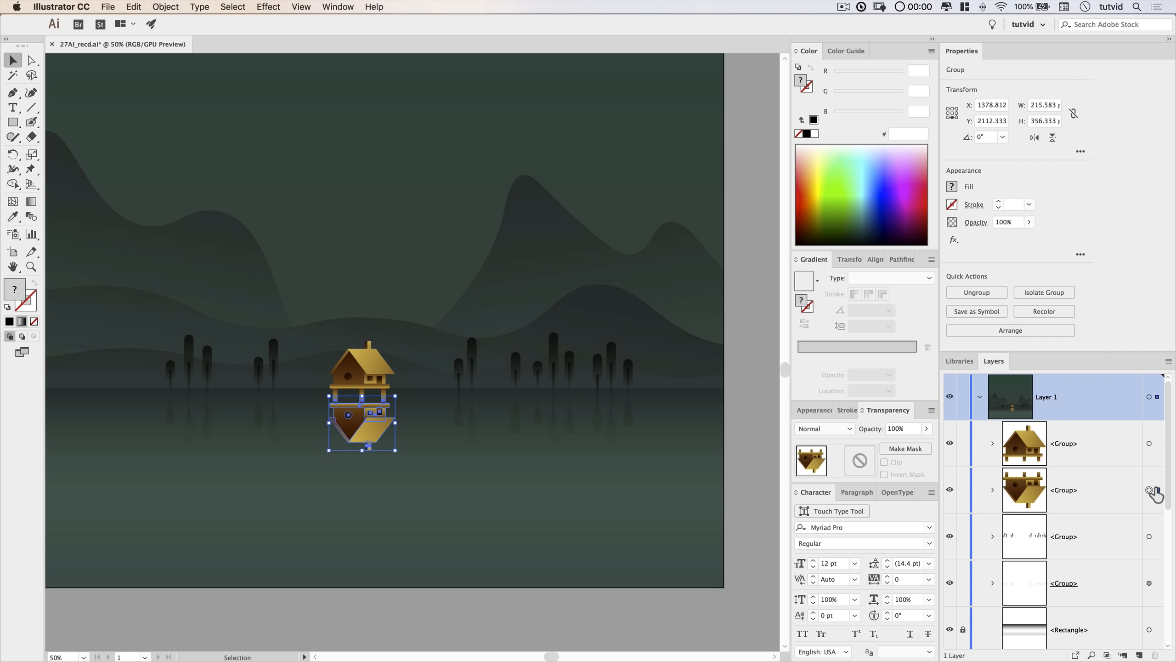
left_click(903, 429)
type("25")
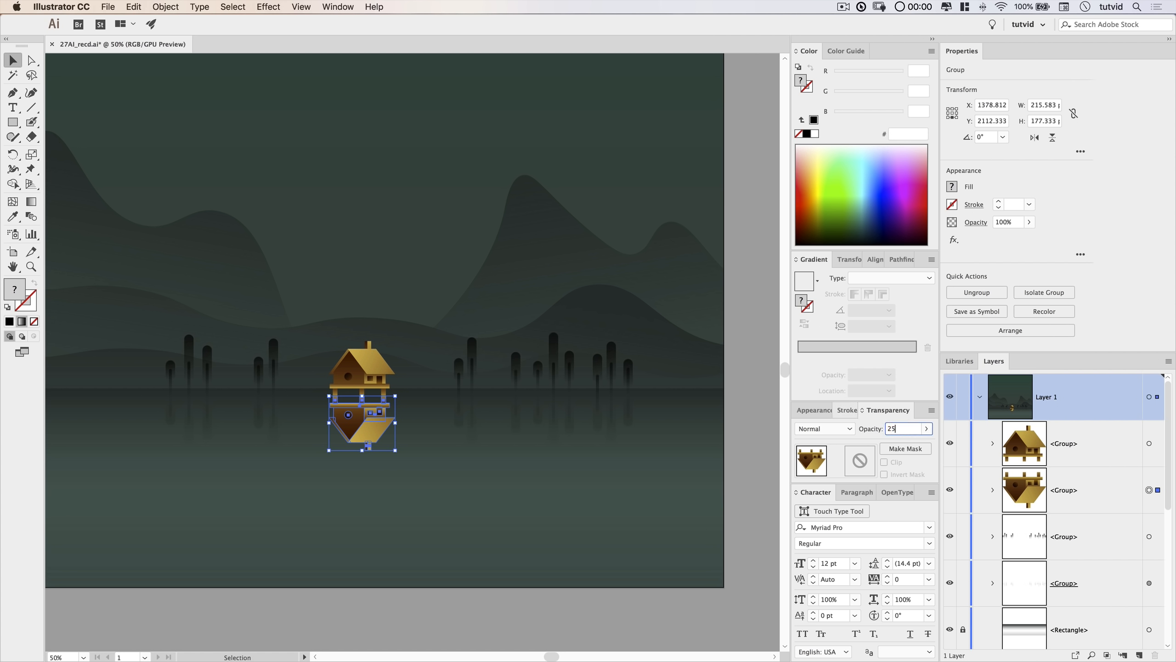
key("Return")
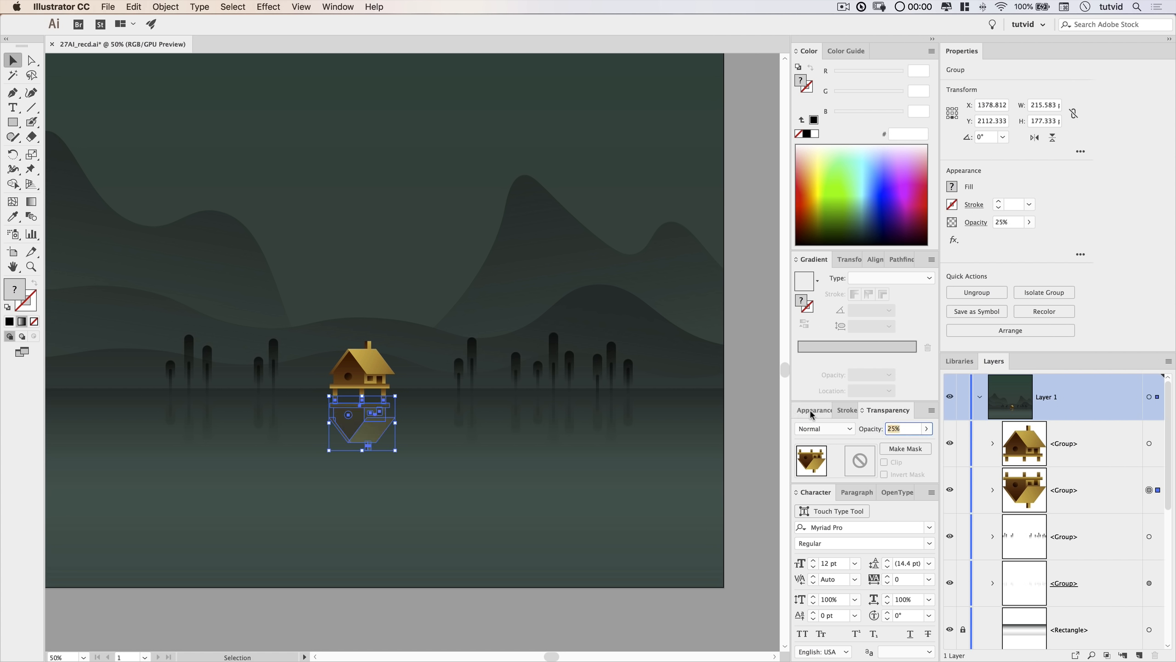
Add an opacity mask to the house reflection with Clip turned off and paste the copied gradient rectangle in front.
left_click(860, 461)
left_click(883, 462)
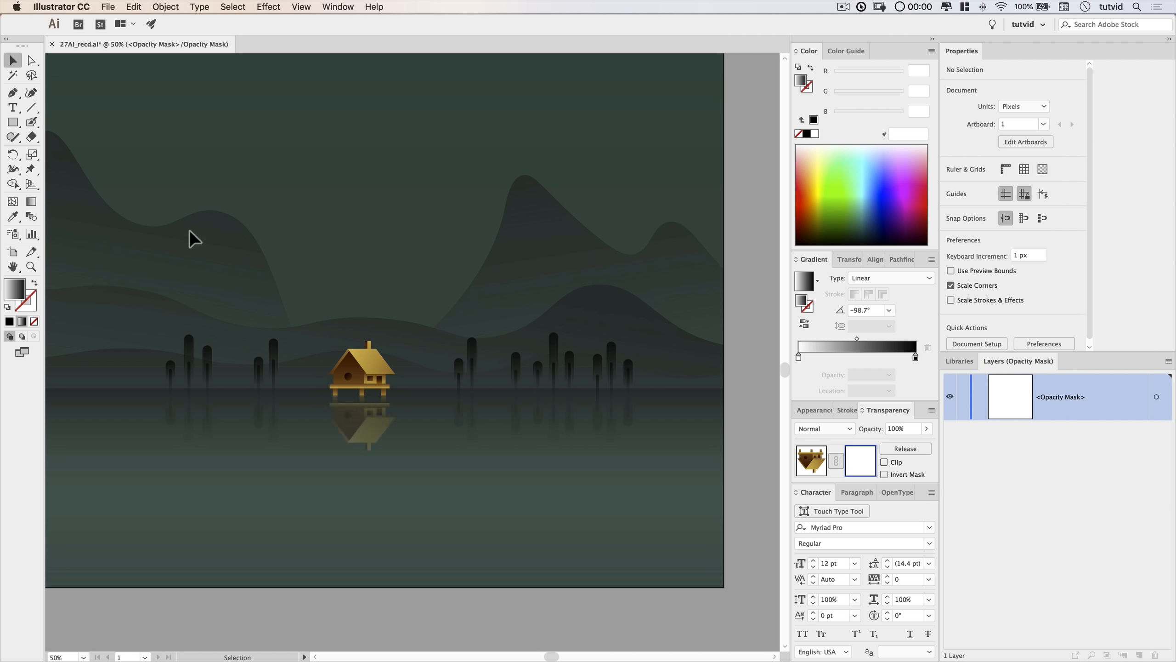
left_click(166, 7)
mouse_move(134, 6)
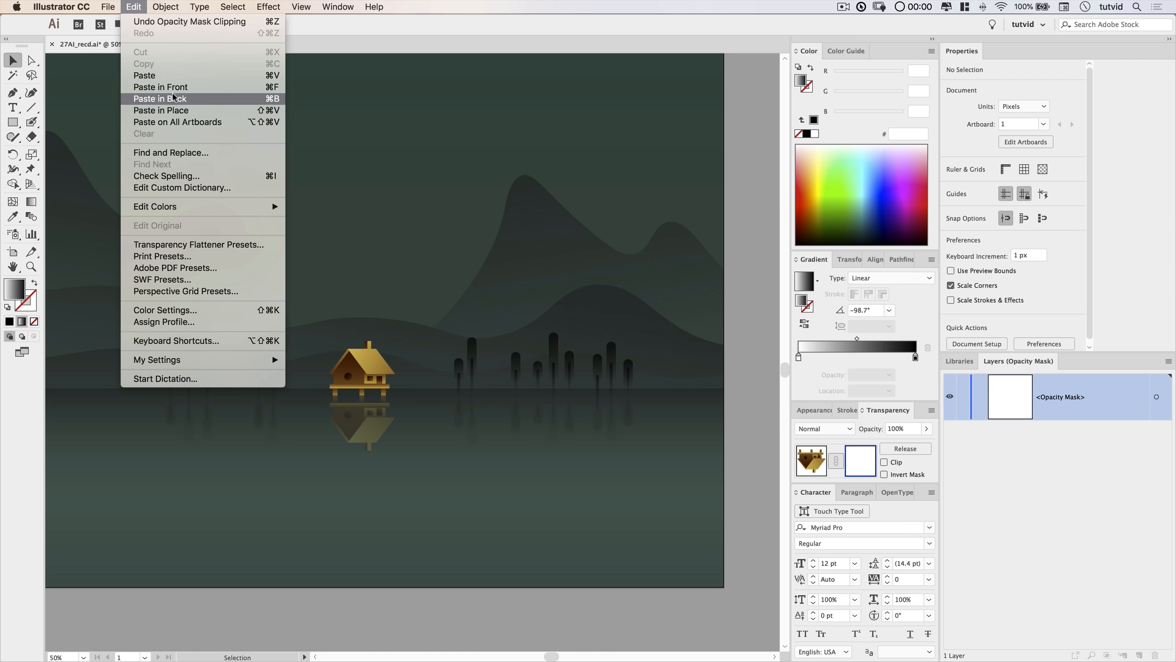
left_click(172, 89)
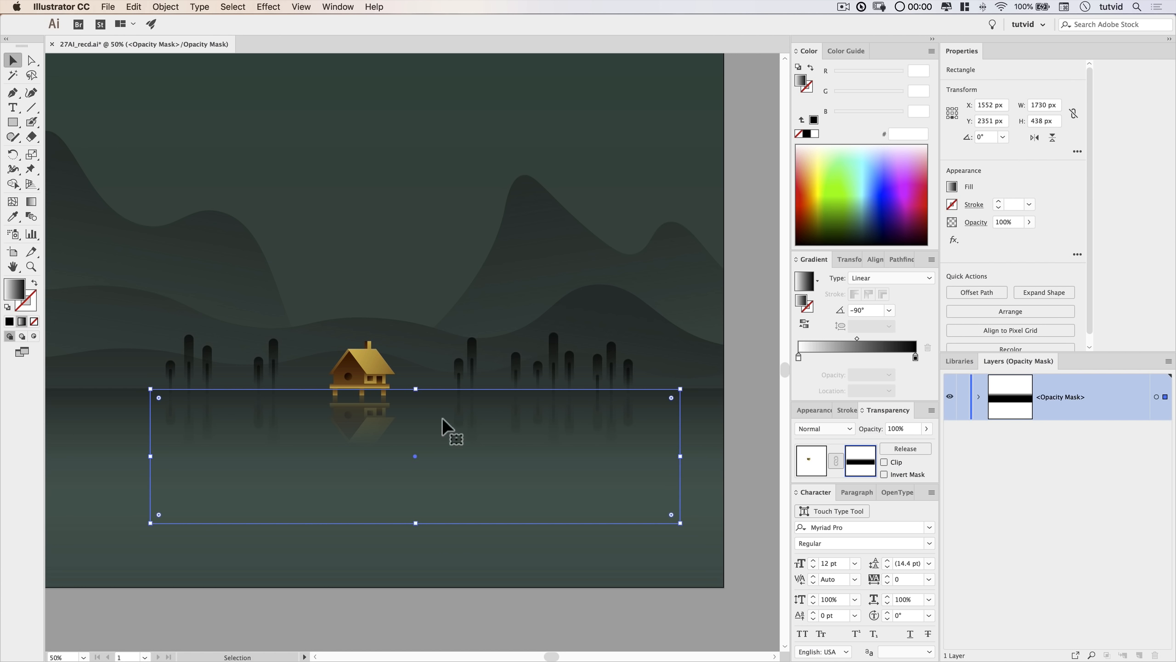
Shift the mask gradient's midpoint toward the white end and set the house reflection's opacity to 30%.
mouse_move(916, 356)
left_mouse_down()
mouse_move(835, 339)
mouse_move(916, 357)
left_mouse_up()
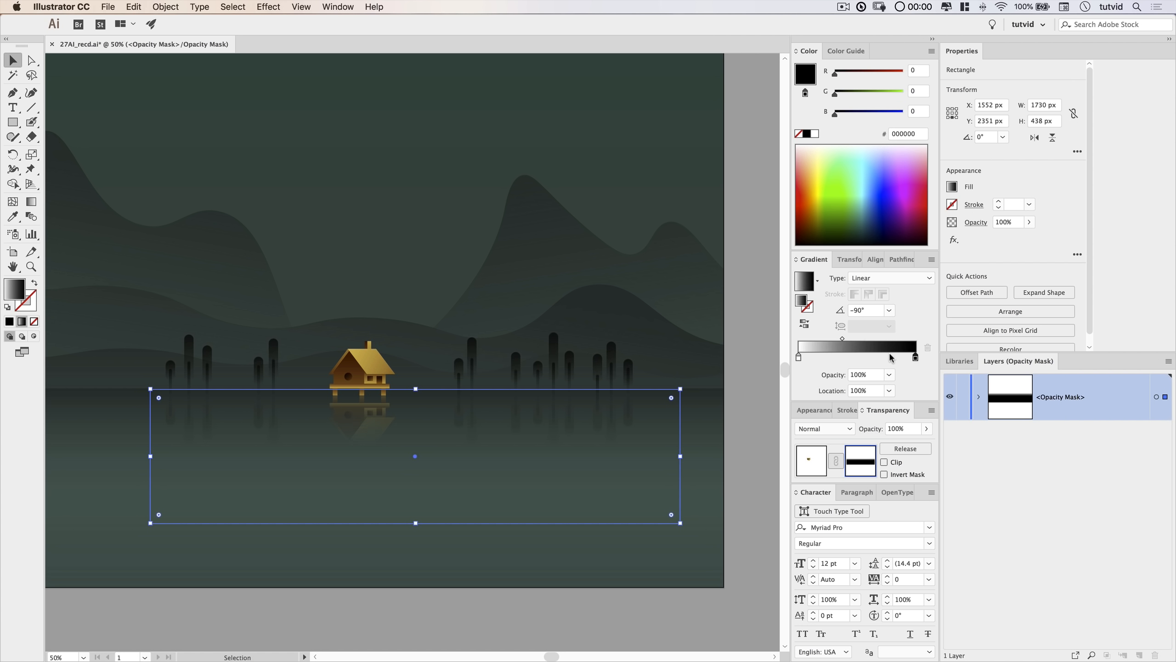
left_click(796, 461)
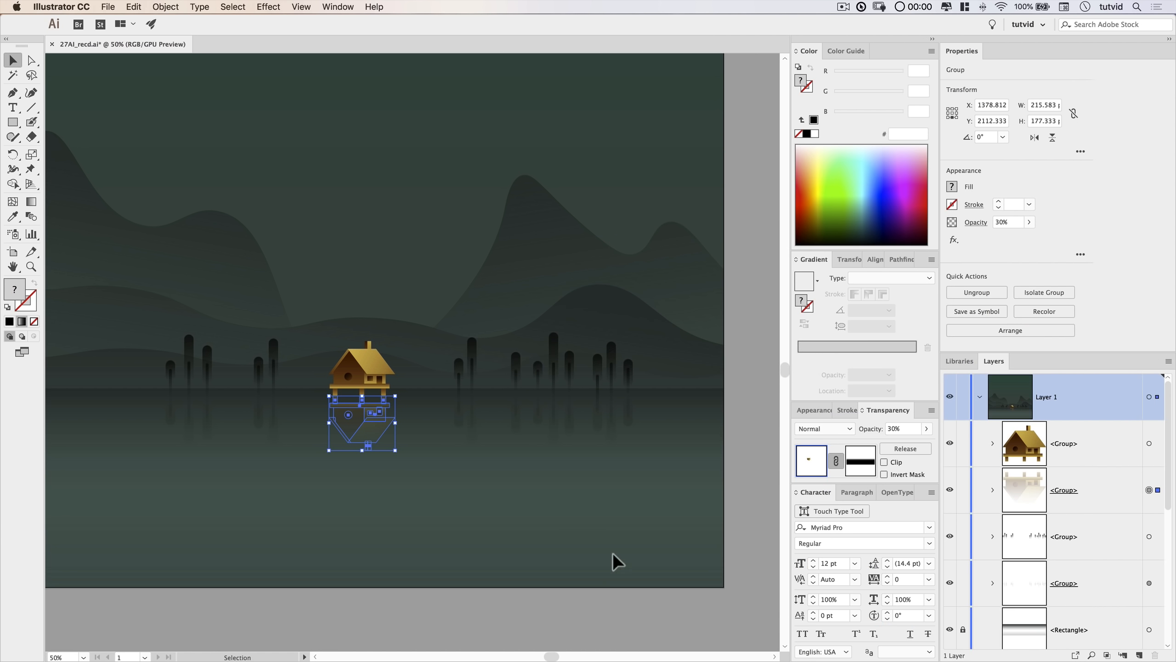
left_click(606, 567)
Save the document and lock the house, tree, and both reflection groups.
left_click_drag(462, 412, 564, 412)
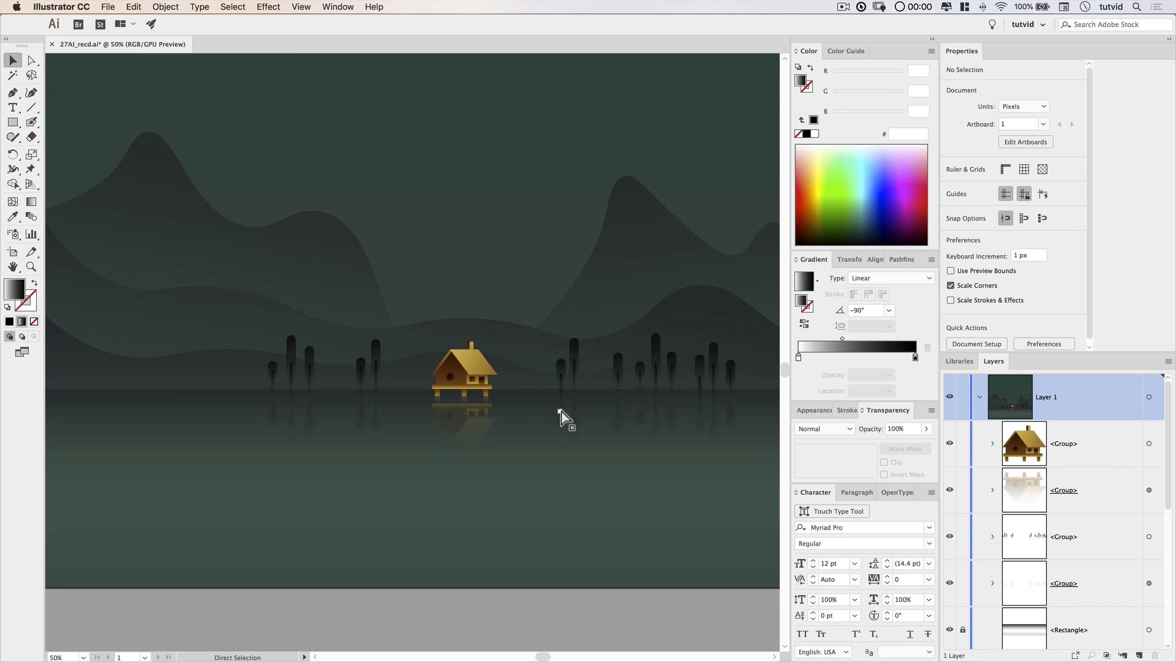
key("super+minus")
key("super+s")
scroll(966, 472, "down", 3)
scroll(966, 473, "up", 3)
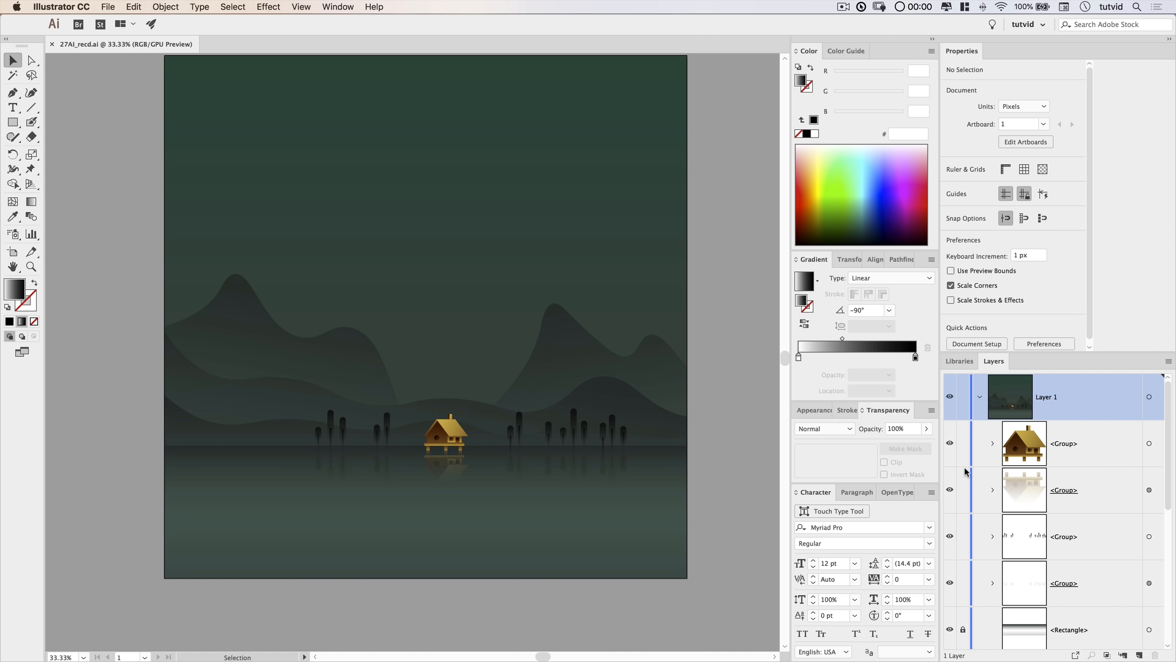
left_click(964, 582)
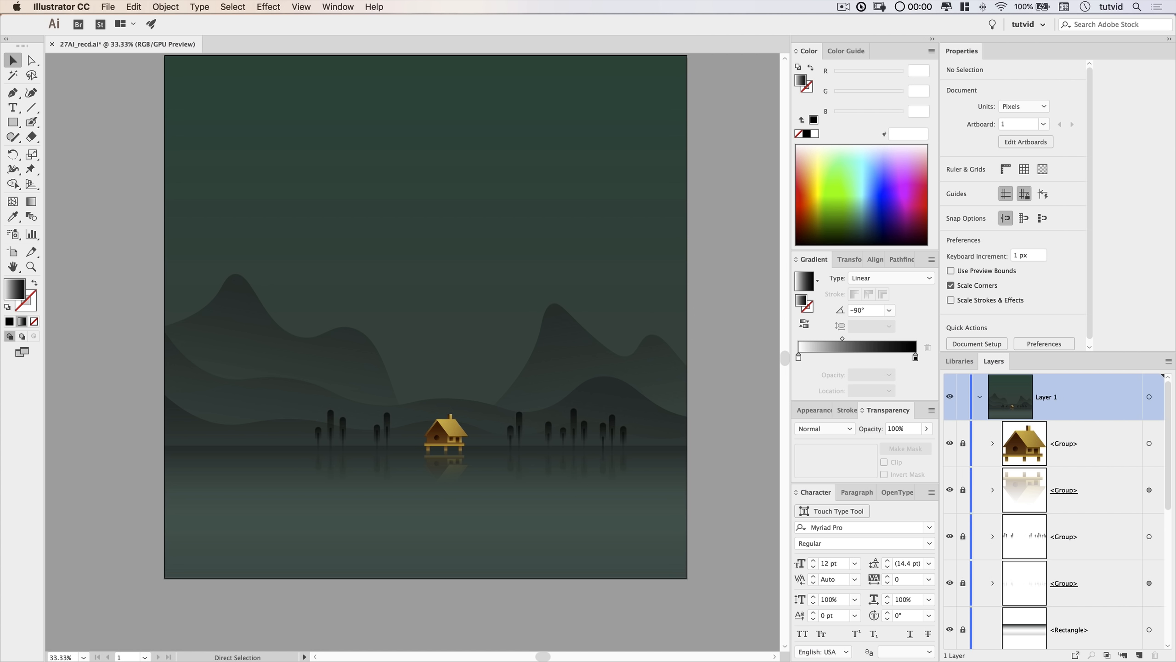
Switch to Finder, place skullSketch.JPG as a linked image in the Illustrator document, and close the Finder window.
key("super+Tab")
left_click(839, 315)
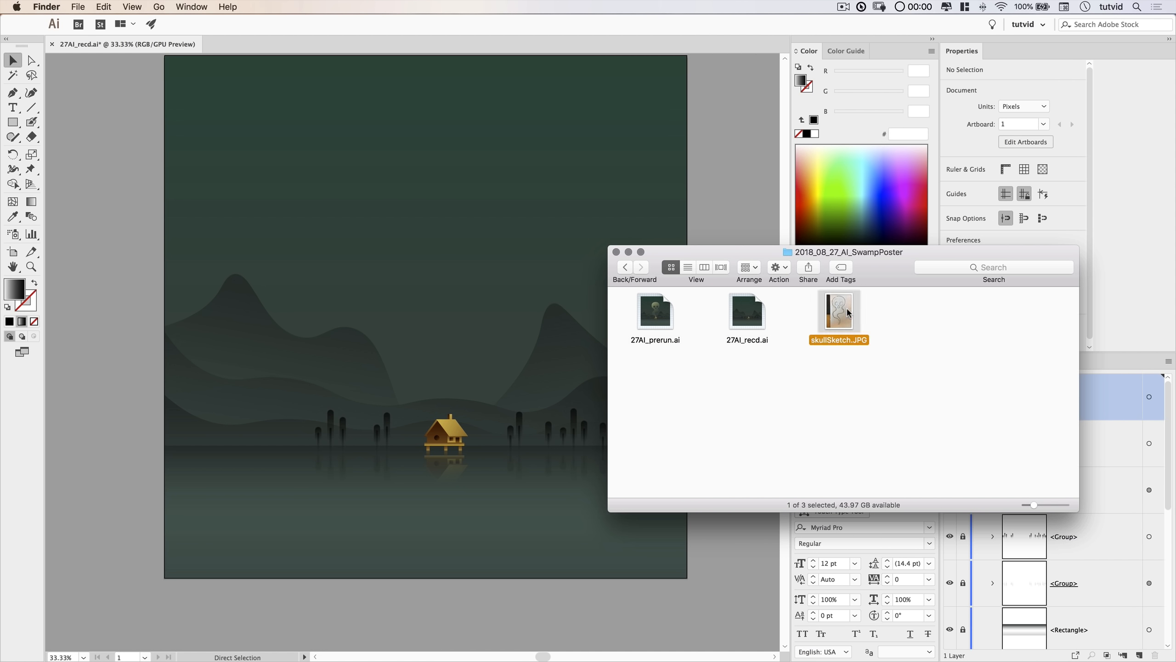
left_click_drag(844, 315, 444, 275)
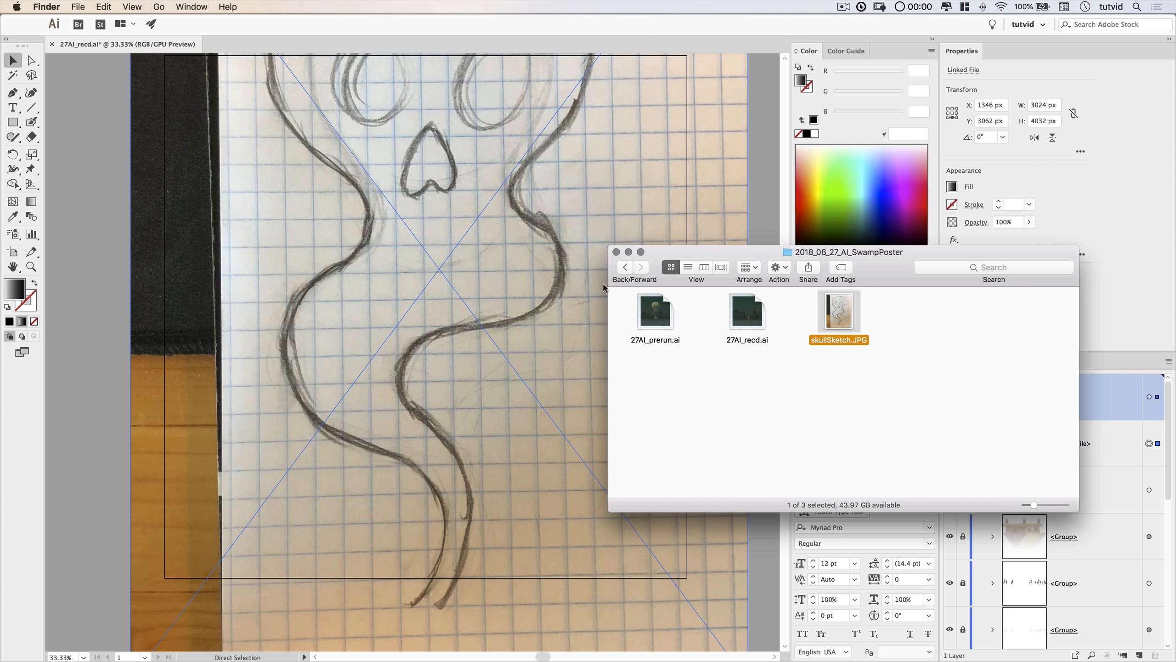
left_click(616, 252)
left_click(526, 203)
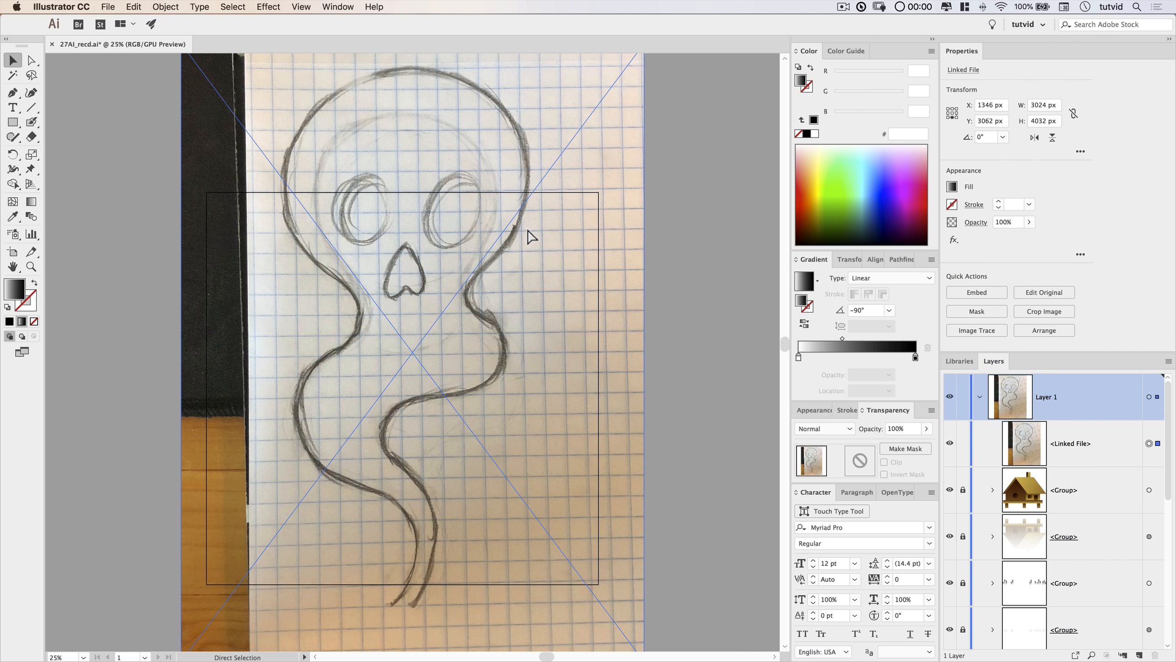
Move the linked skull sketch off the right side of the artboard to X 3790 px, Y 3162 px.
key("super+minus")
left_click_drag(458, 226, 518, 266)
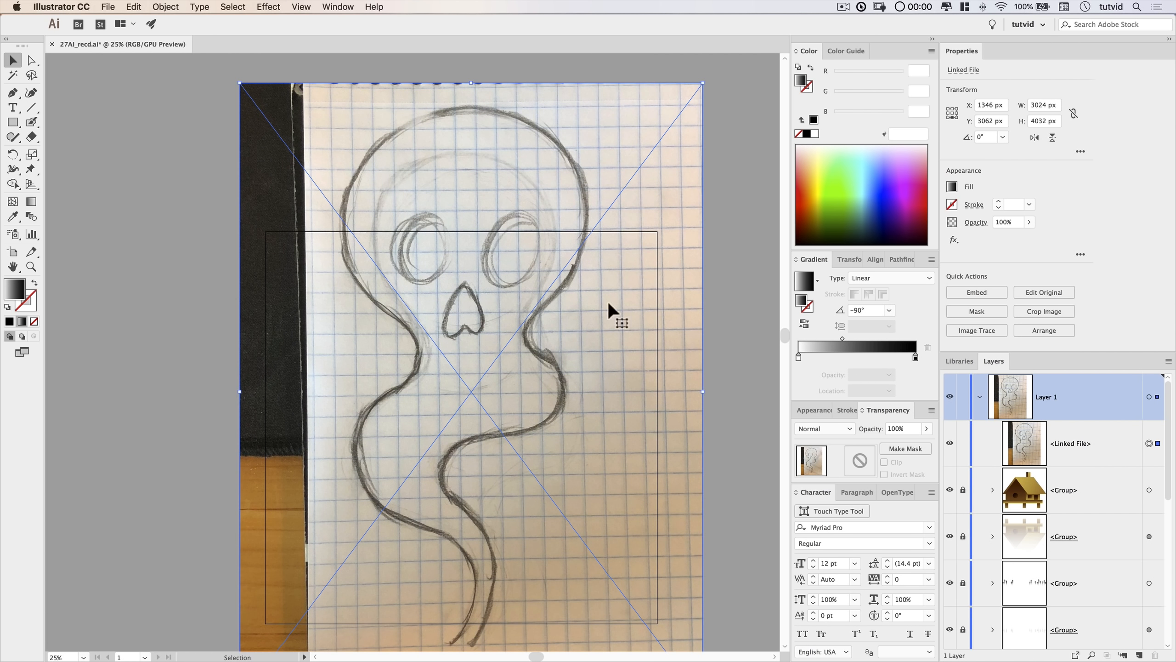
left_click_drag(526, 468, 493, 407)
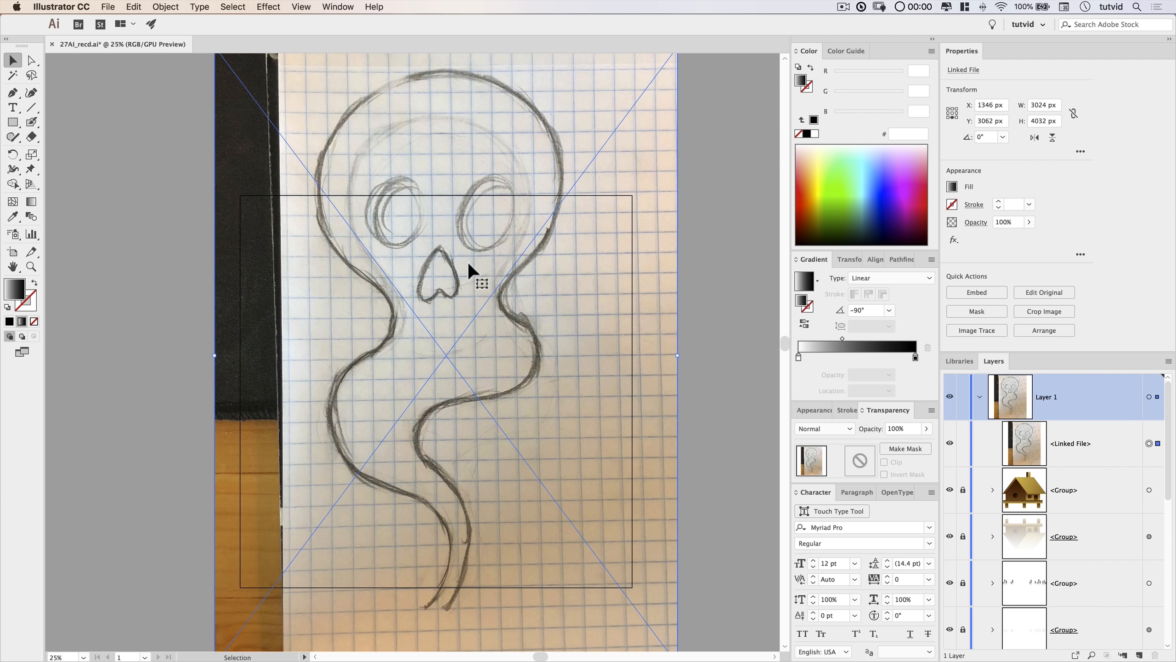
mouse_move(464, 252)
left_mouse_down()
mouse_move(370, 245)
mouse_move(585, 263)
left_mouse_up()
mouse_move(646, 288)
left_mouse_down()
mouse_move(443, 263)
mouse_move(583, 286)
mouse_move(567, 257)
mouse_move(502, 260)
left_mouse_up()
left_click_drag(515, 329, 494, 333)
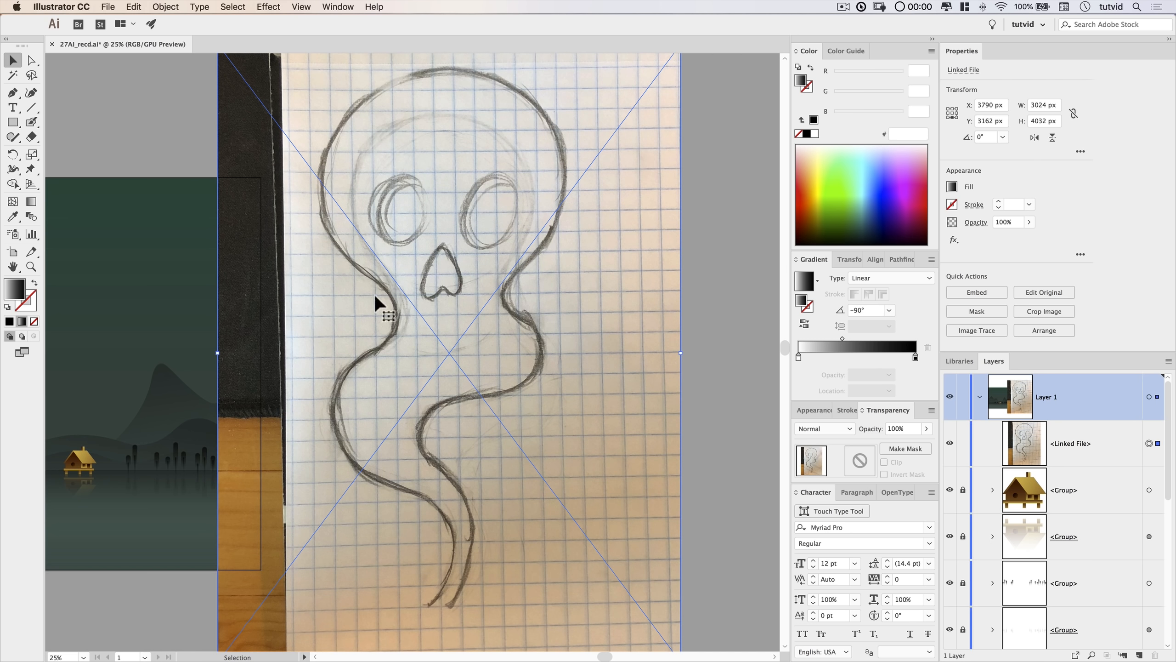
Start tracing the left edge of the sketch's tail with the Pen tool, using no fill and a black stroke.
left_click(13, 94)
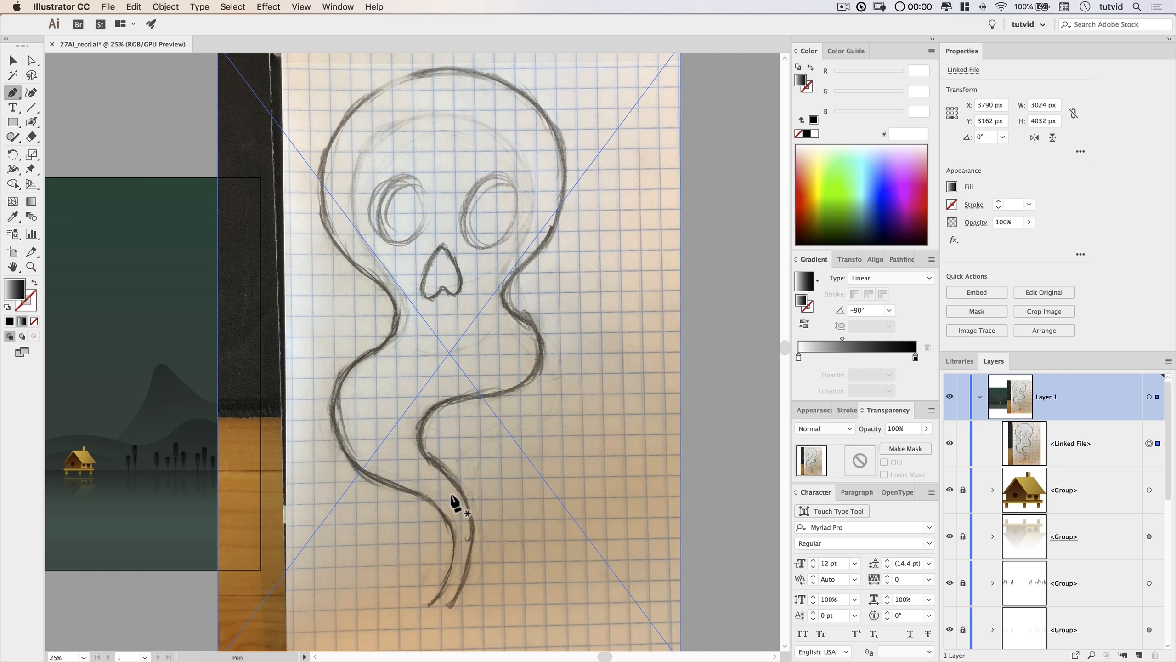
left_click(426, 603)
key("super+z")
left_click_drag(427, 599, 456, 569)
left_click_drag(437, 511, 412, 485)
mouse_move(330, 424)
left_mouse_down()
mouse_move(344, 396)
mouse_move(318, 356)
left_mouse_up()
left_click(34, 282)
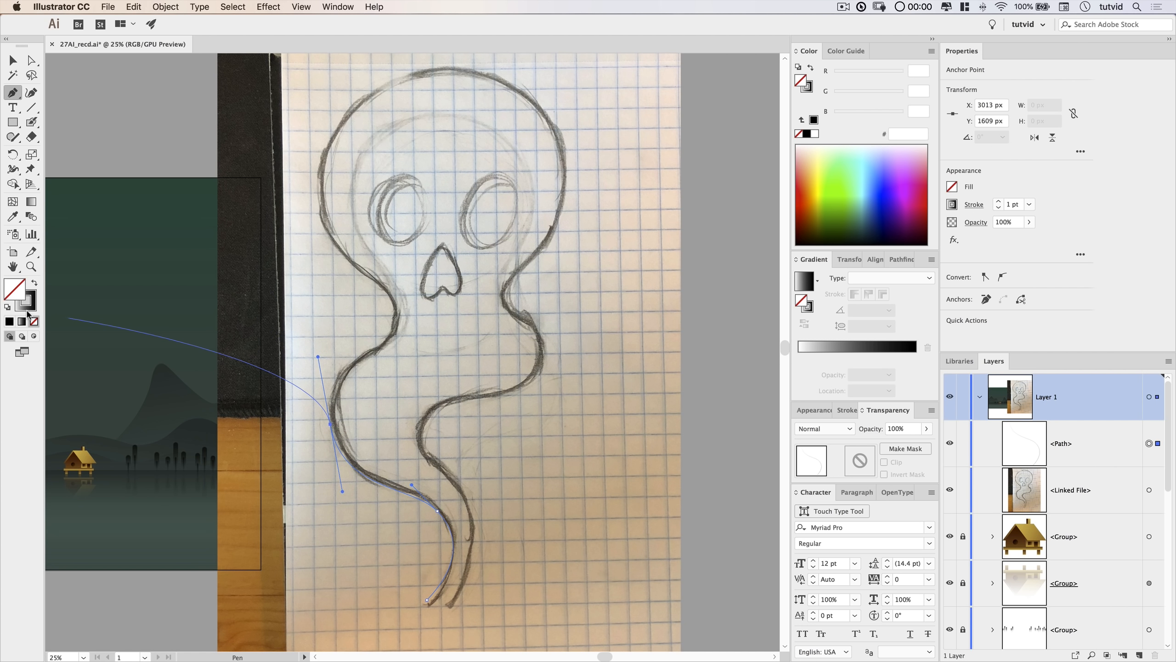
left_click(10, 322)
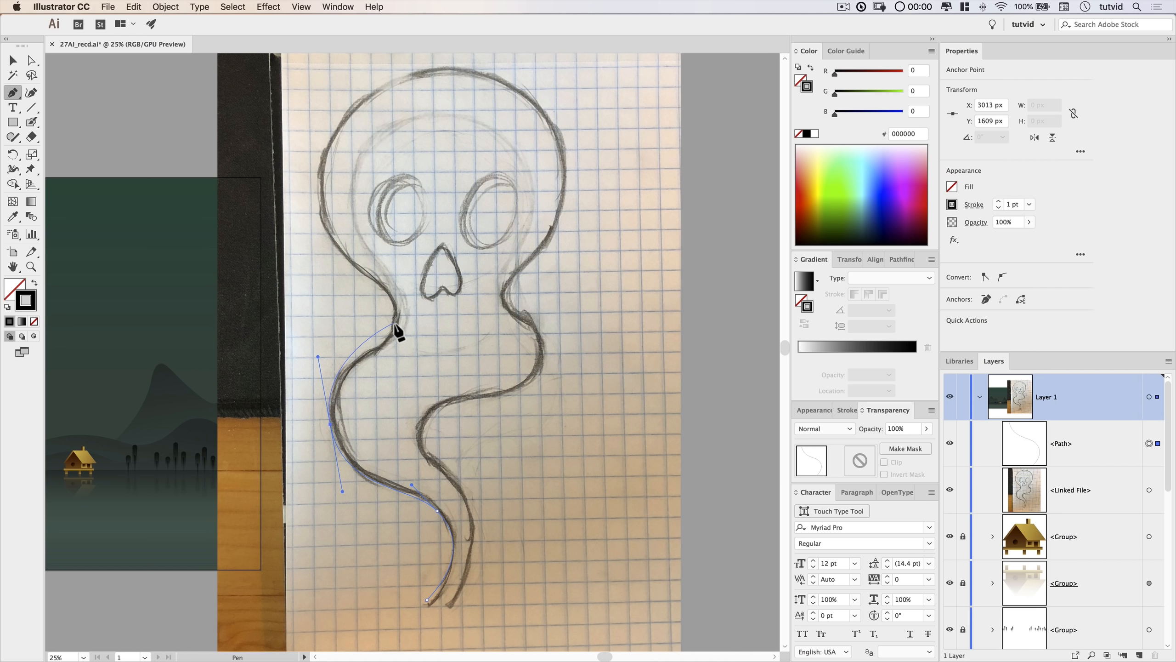
Continue the Pen path from the left neck curve around the skull's head to the lower right bulge.
left_click_drag(397, 292, 396, 287)
left_click_drag(318, 210, 312, 134)
left_click_drag(442, 67, 539, 68)
left_click_drag(563, 178, 558, 215)
left_click_drag(517, 274, 488, 285)
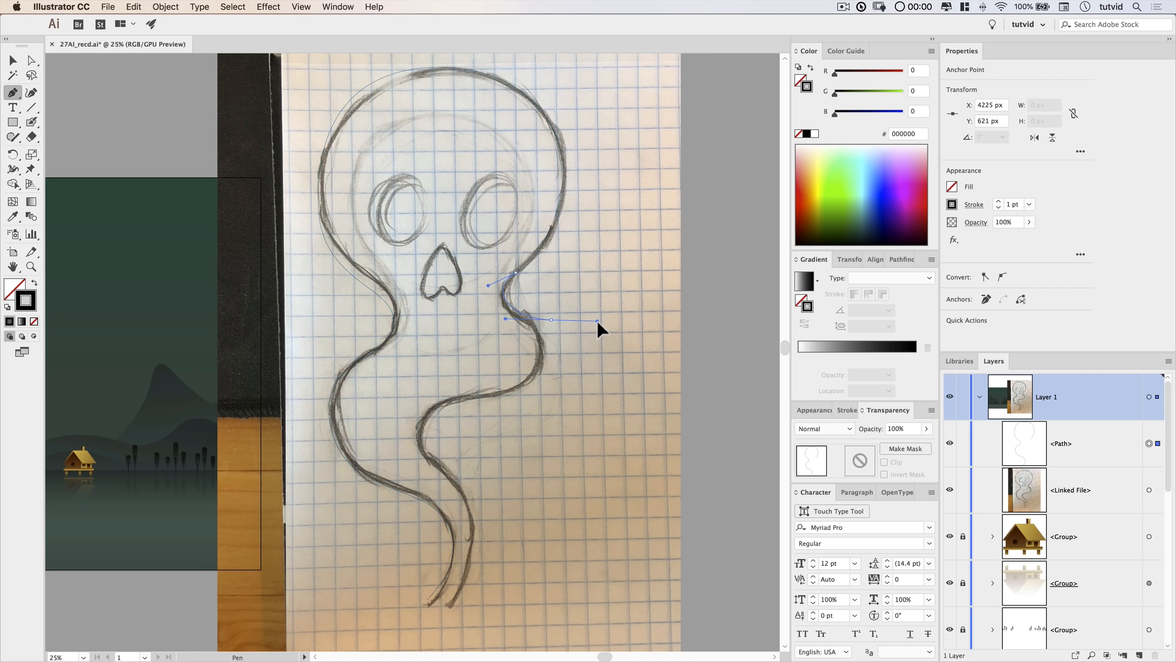
Trace the right edge of the wavy tail down to its tip and close the path.
left_click_drag(495, 402, 416, 379)
left_click_drag(420, 463, 448, 484)
left_click_drag(450, 606, 389, 589)
left_click(450, 497)
left_click(428, 493)
Delete the linked sketch image, leaving only the traced outline beside the artboard.
left_click_drag(577, 329, 594, 438)
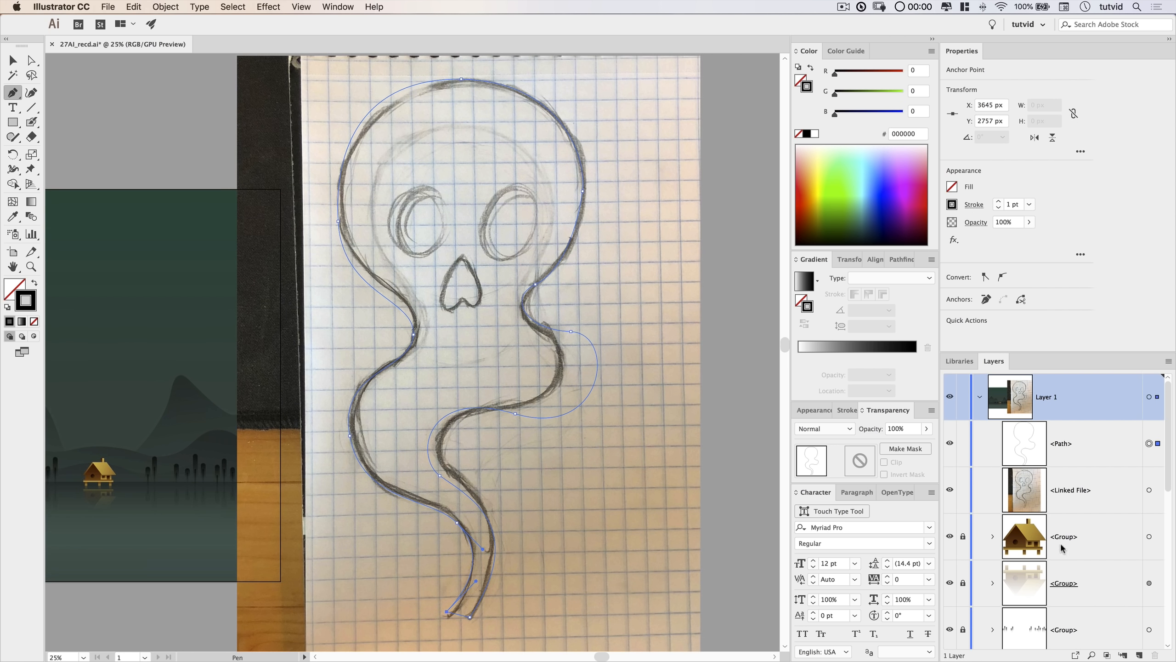
left_click(1091, 493)
scroll(1128, 603, "down", 3)
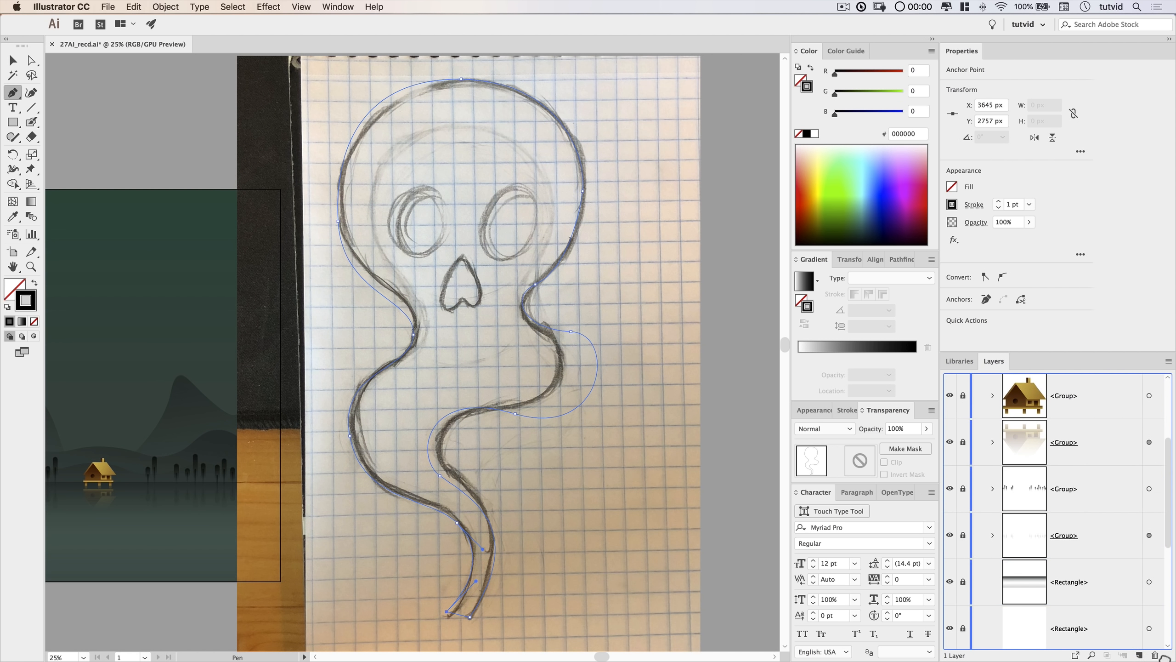
left_click_drag(1162, 657, 1156, 655)
left_click_drag(615, 234, 657, 228)
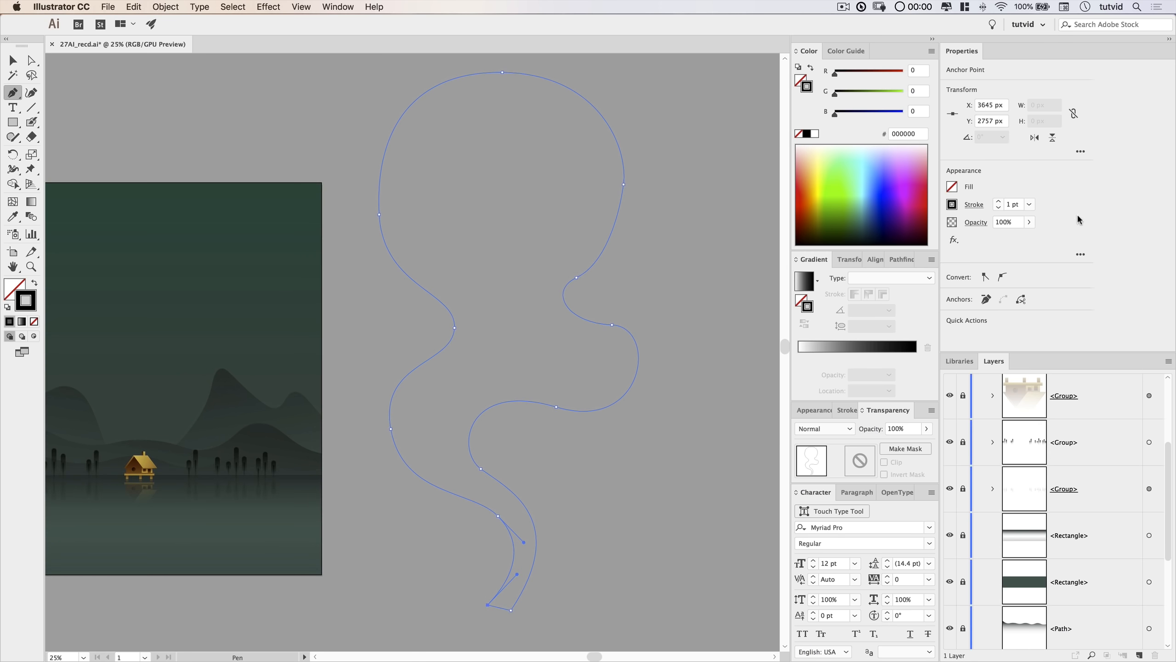
Set the traced outline's stroke weight to 13 pt and deselect it.
left_click(998, 204)
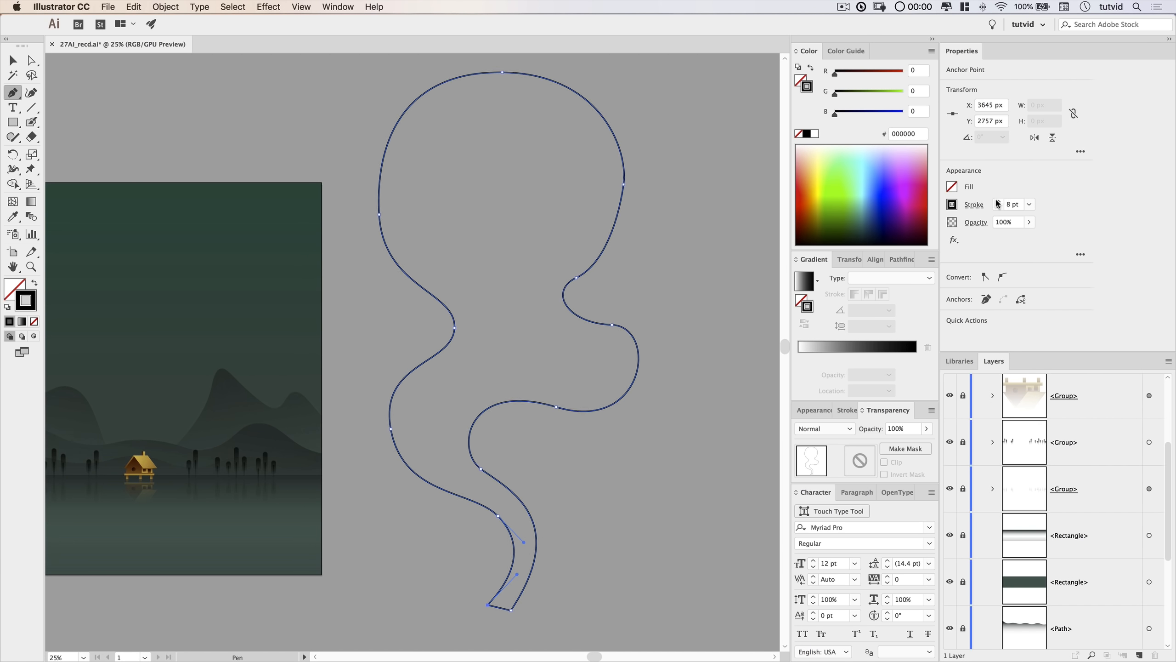
key("v")
left_click(648, 271)
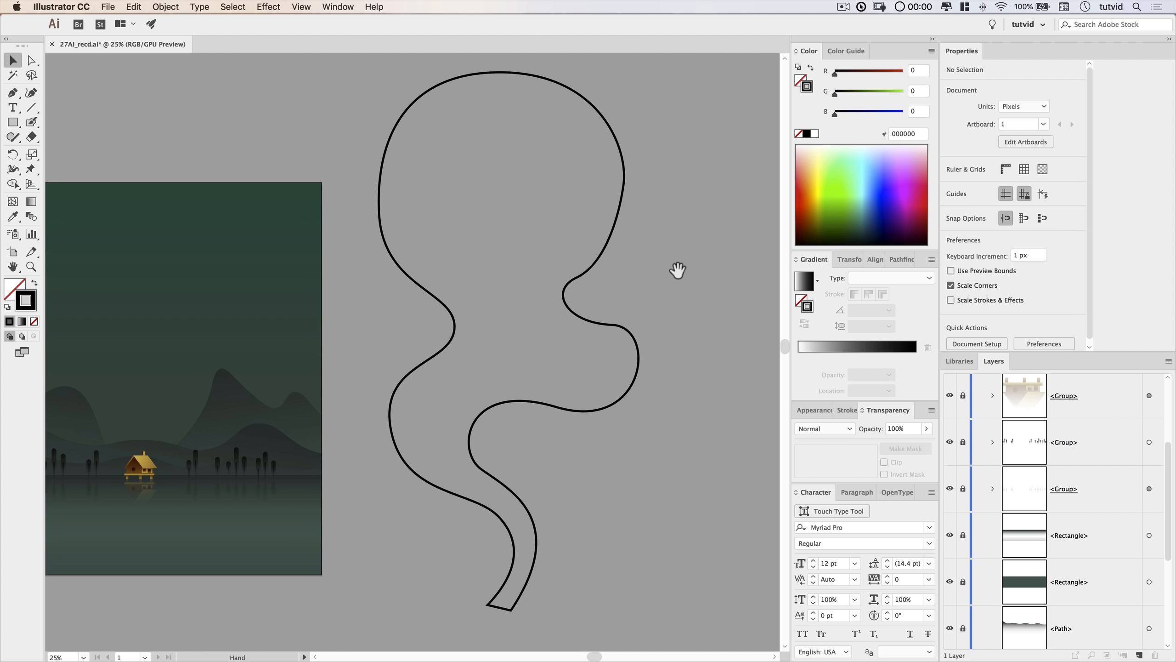
left_click_drag(678, 270, 622, 231)
left_click_drag(585, 288, 587, 306)
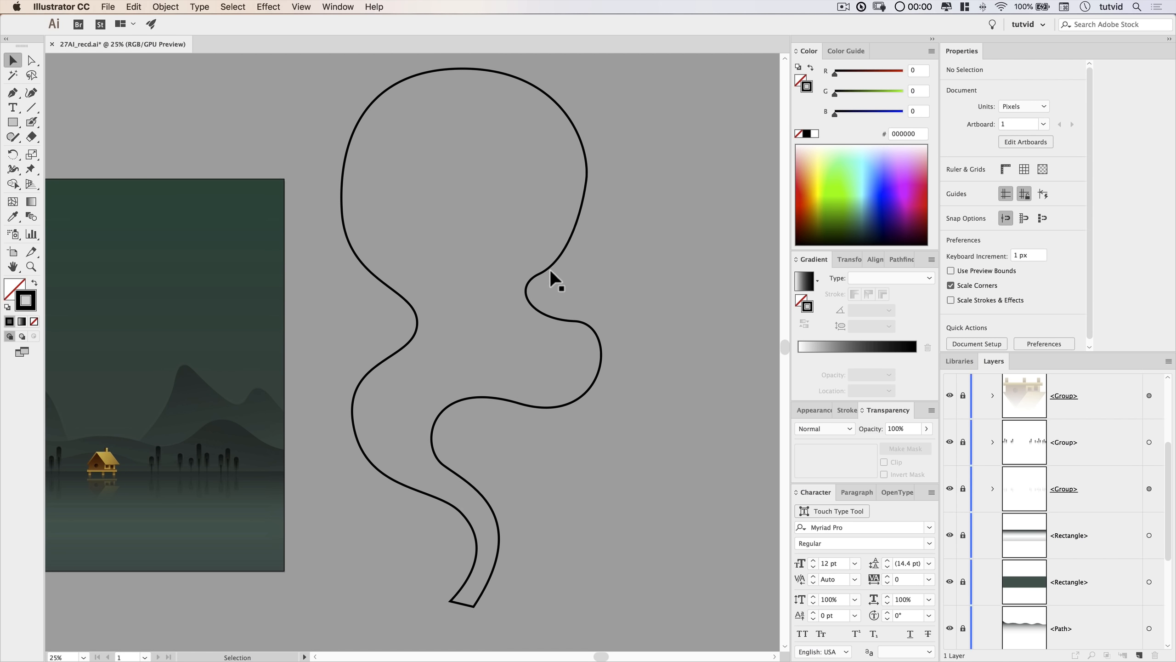
Smooth the right side of the neck by repositioning its anchor point and adjusting the upper curve handle.
key("a")
left_click(539, 274)
left_click_drag(539, 274, 576, 253)
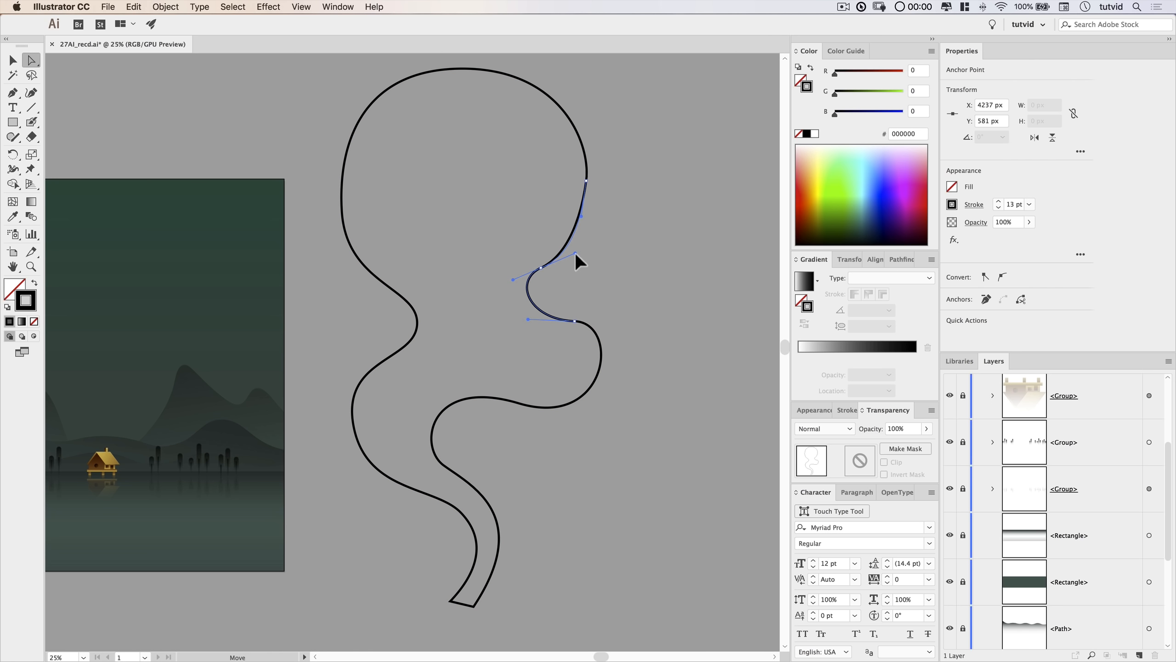
left_click(629, 279)
scroll(658, 534, "left", 3)
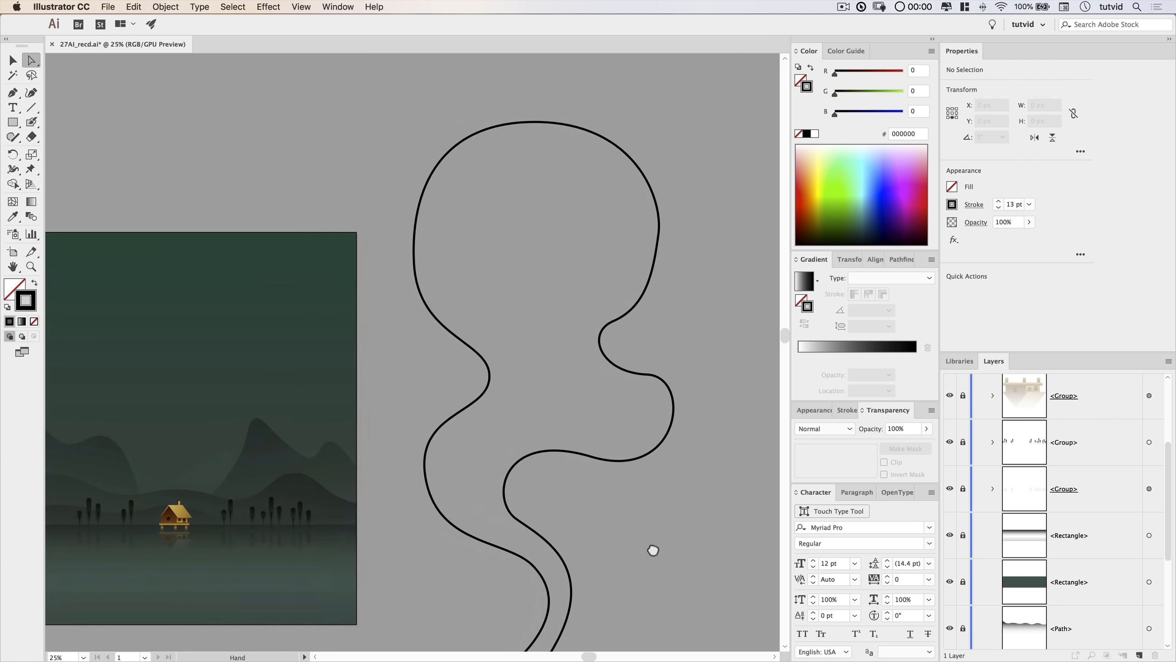
Swap the outline's stroke and fill to give the skull shape a solid black fill and no stroke.
key("v")
left_click(634, 317)
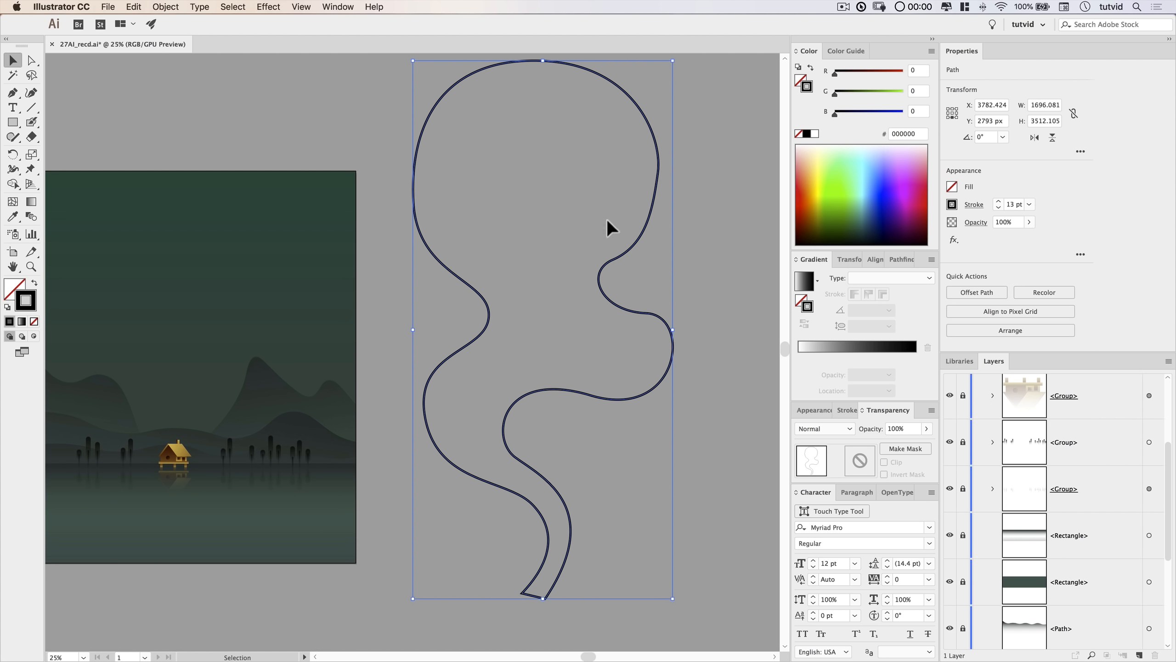
key("shift+x")
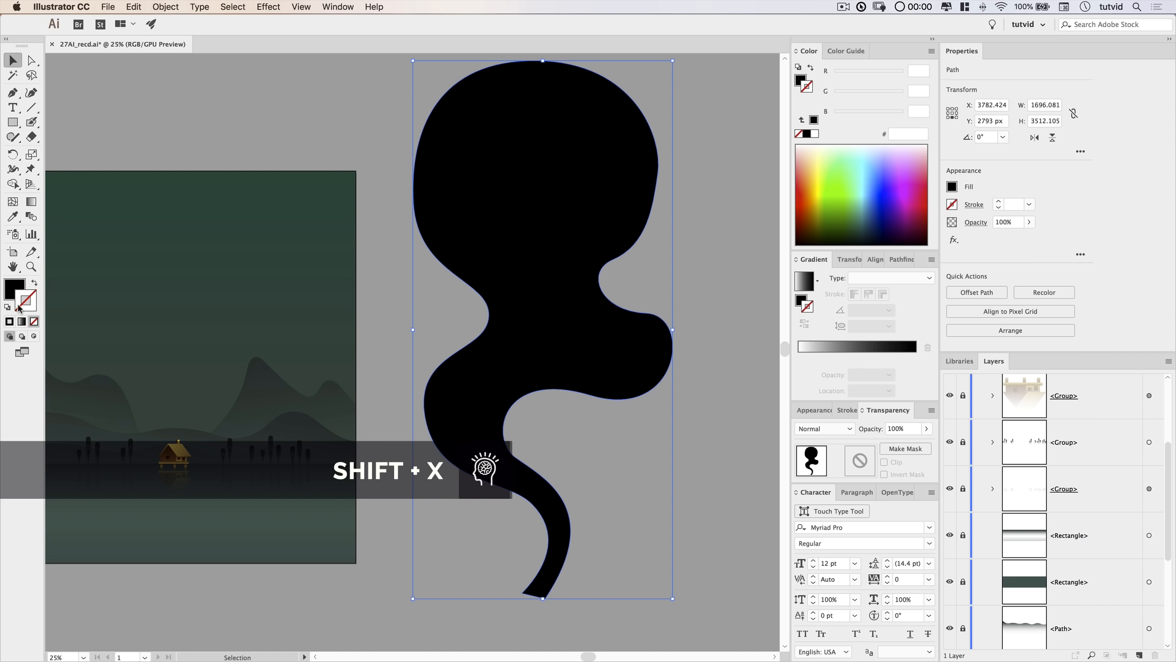
left_click(13, 285)
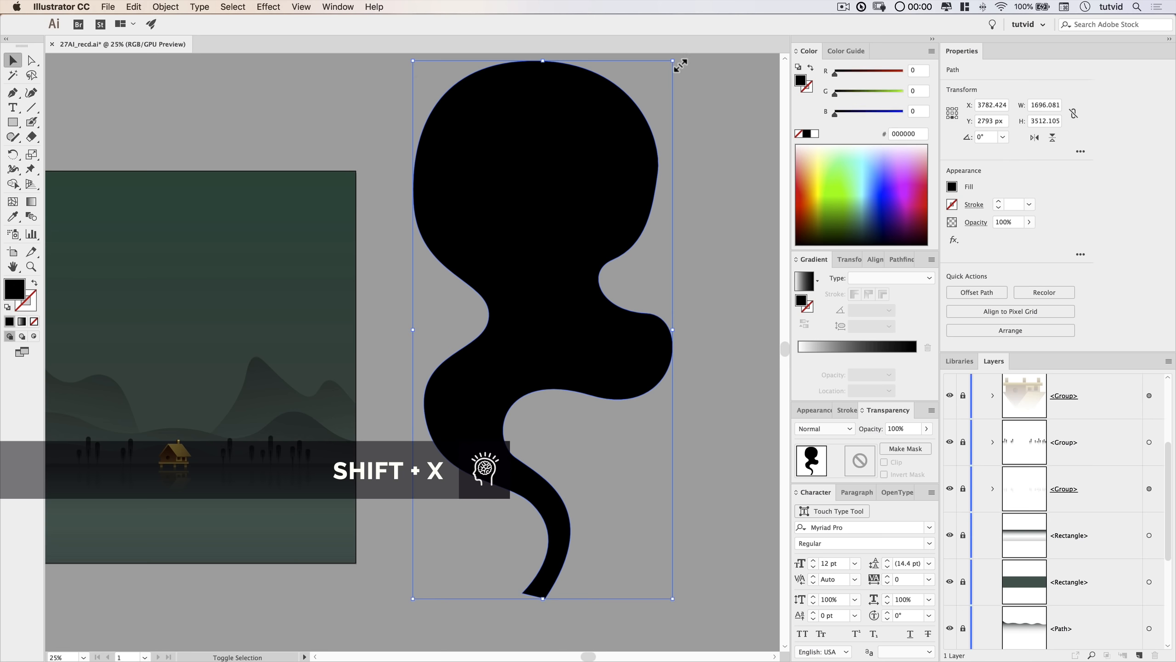
Scale the skull shape down to about 688 × 1424 px and place it above the house on the artboard.
left_click_drag(678, 63, 579, 218)
left_click_drag(561, 291, 416, 242)
left_click_drag(341, 296, 345, 295)
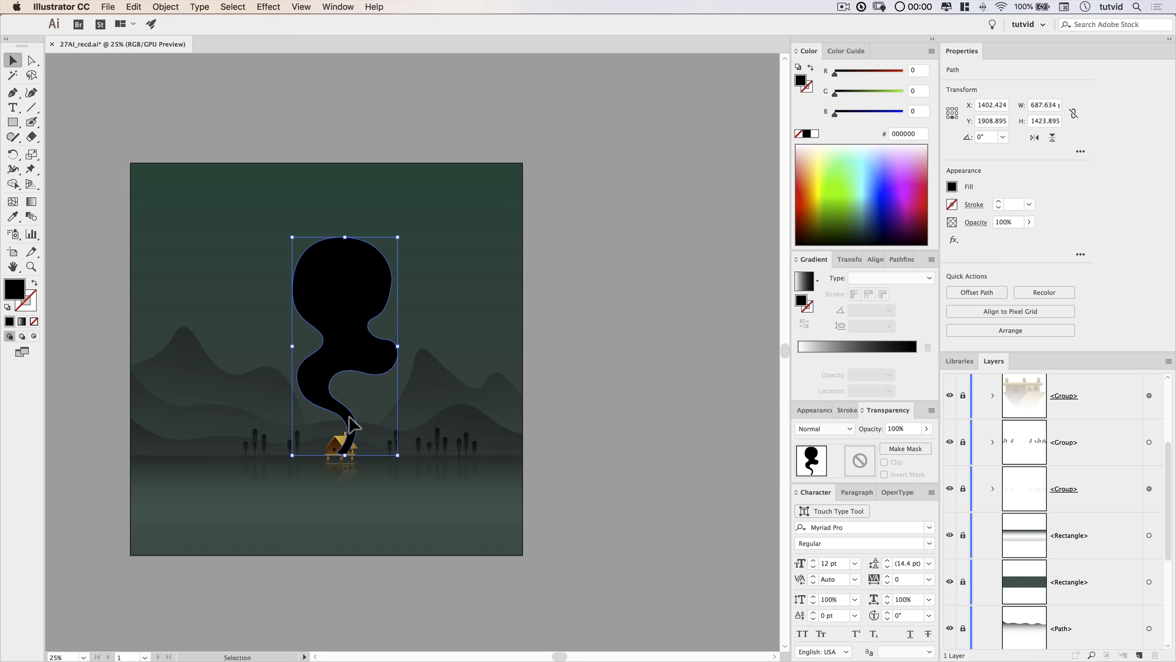
Nudge the smoke shape slightly up and right over the house, to about X 1420 px, Y 1889 px.
left_click(357, 480)
key("z")
left_click(348, 429)
left_click(446, 322)
left_click_drag(419, 307, 443, 362)
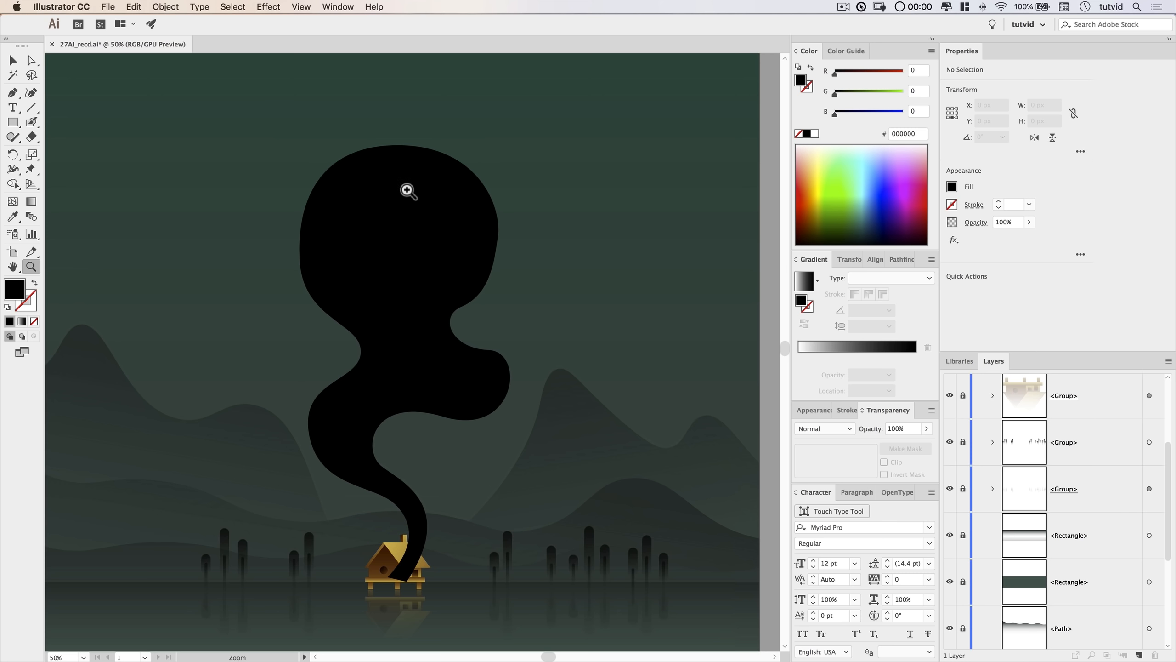
left_click_drag(420, 337, 440, 297)
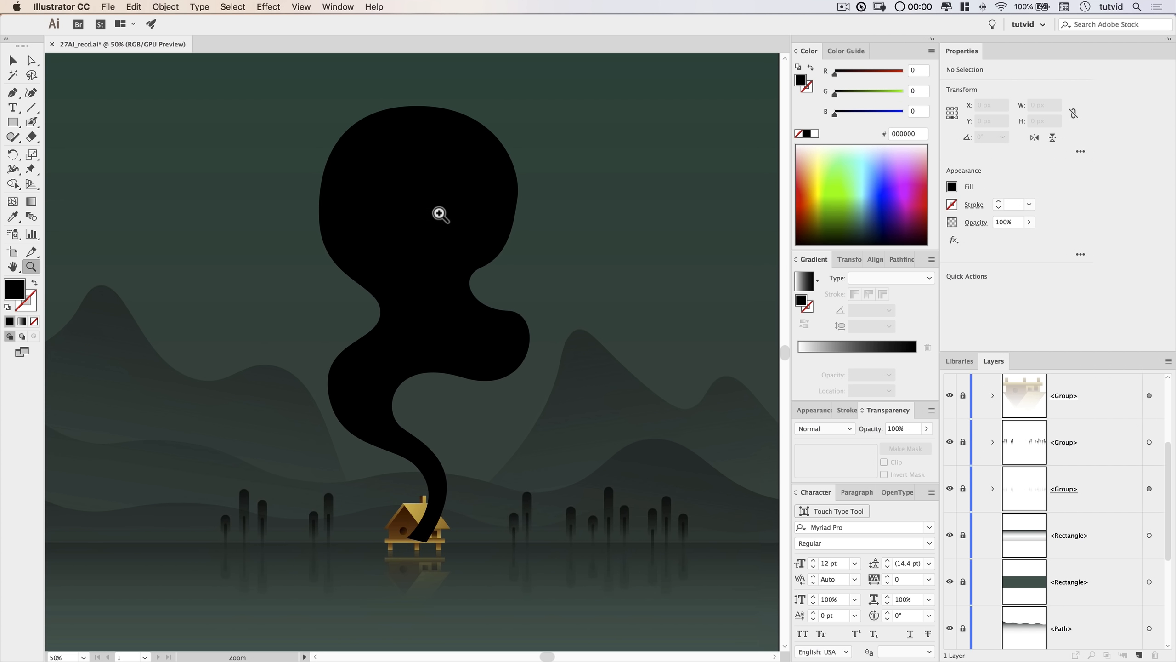
key("v")
left_click_drag(430, 254, 435, 249)
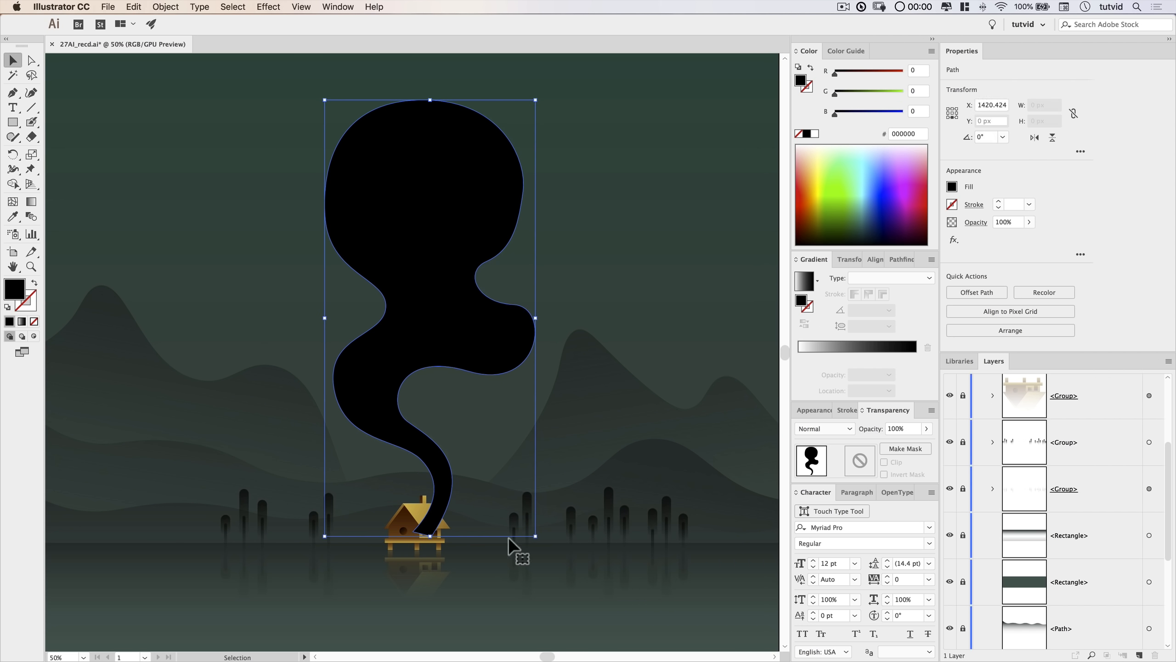
Draw a black rectangle of about 393 × 215 px over the house and the smoke's lower end, level with the chimney top.
key("z")
left_click(433, 496)
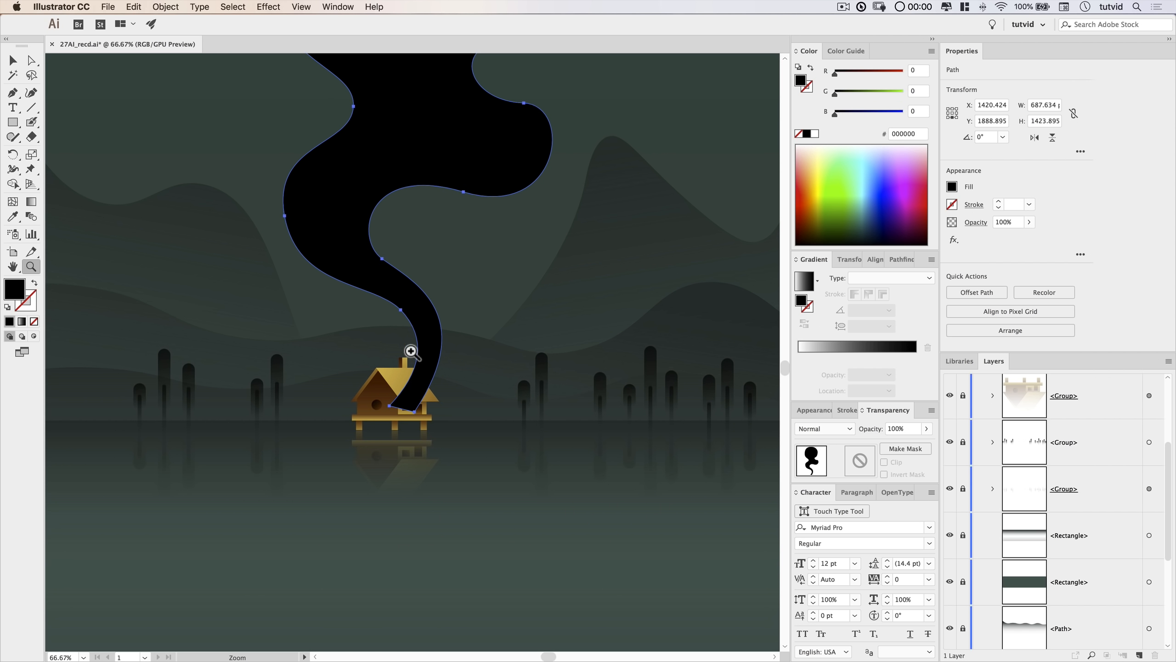
left_click(412, 349)
left_click(419, 353)
scroll(446, 402, "up", 1)
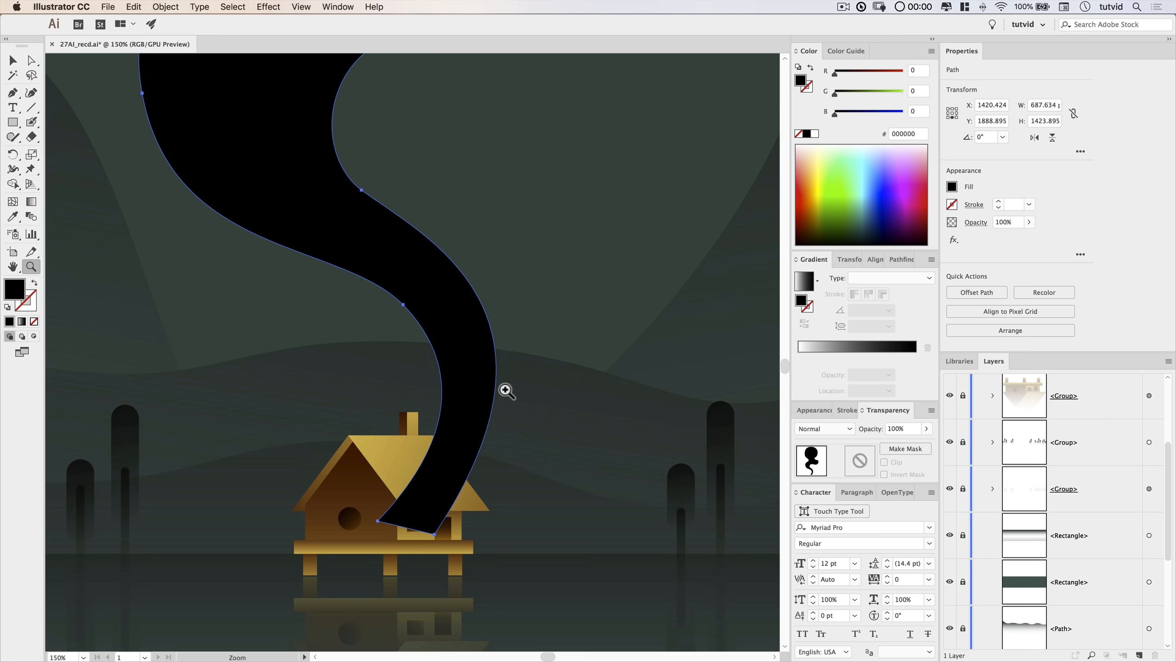
left_click(12, 121)
key("space")
left_click_drag(229, 292, 251, 244)
left_click_drag(276, 551, 637, 353)
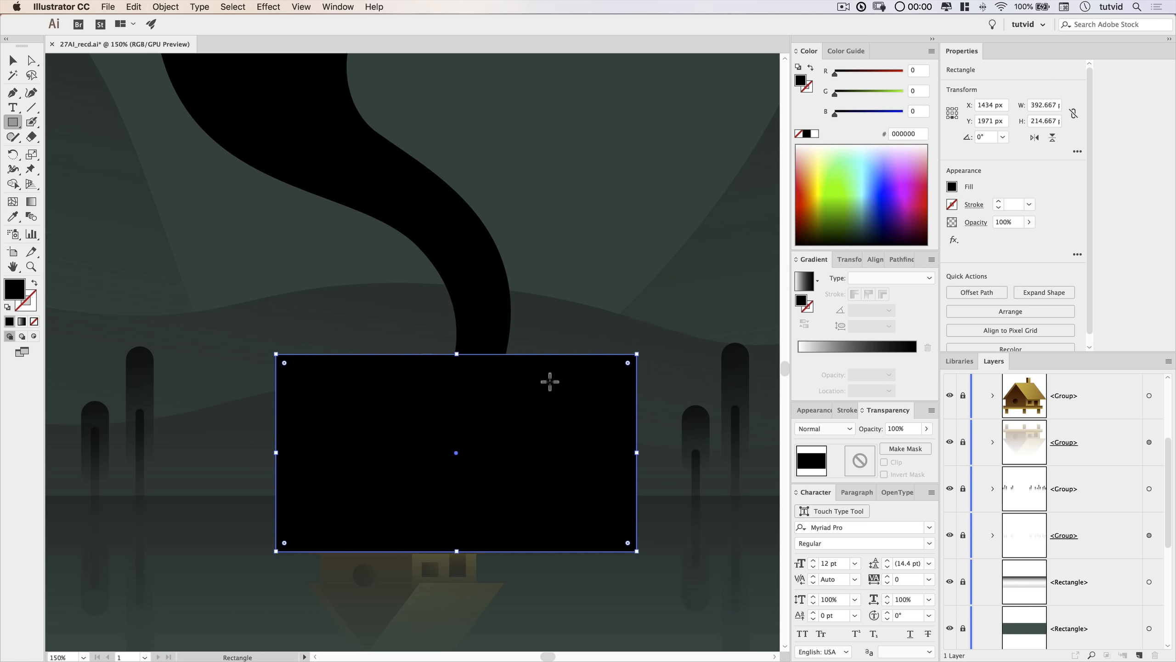
Cut off the smoke's lower end by subtracting the rectangle from it with Minus Front.
key("v")
left_click_drag(492, 402, 489, 403)
left_click(473, 267, "shift")
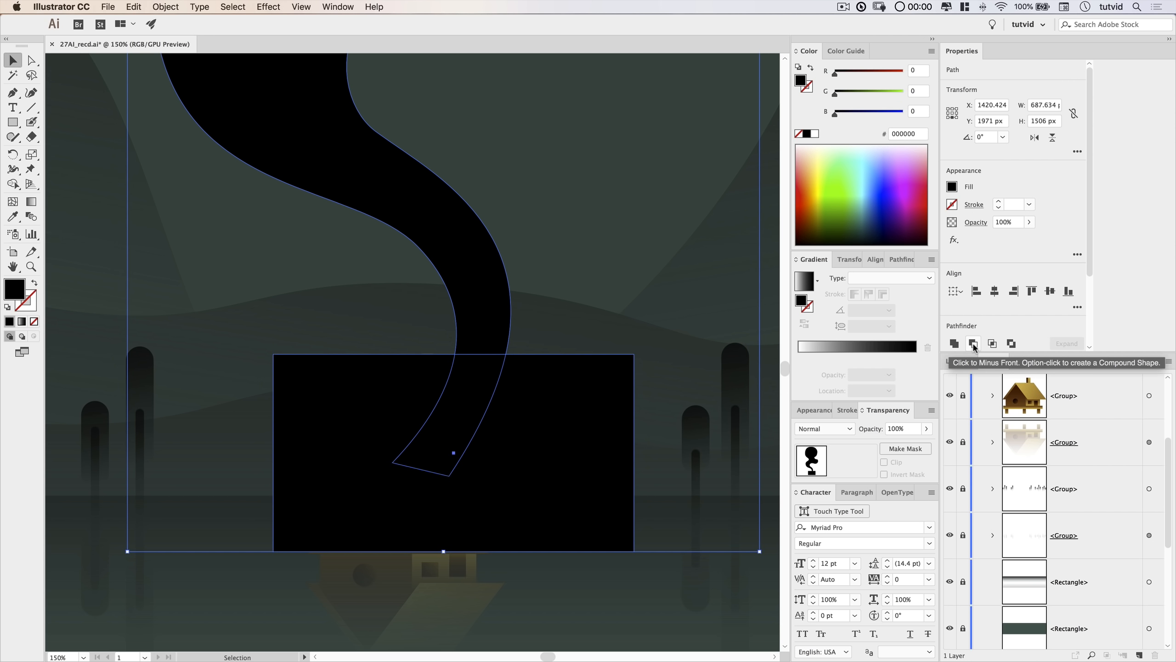
scroll(1008, 310, "down", 3)
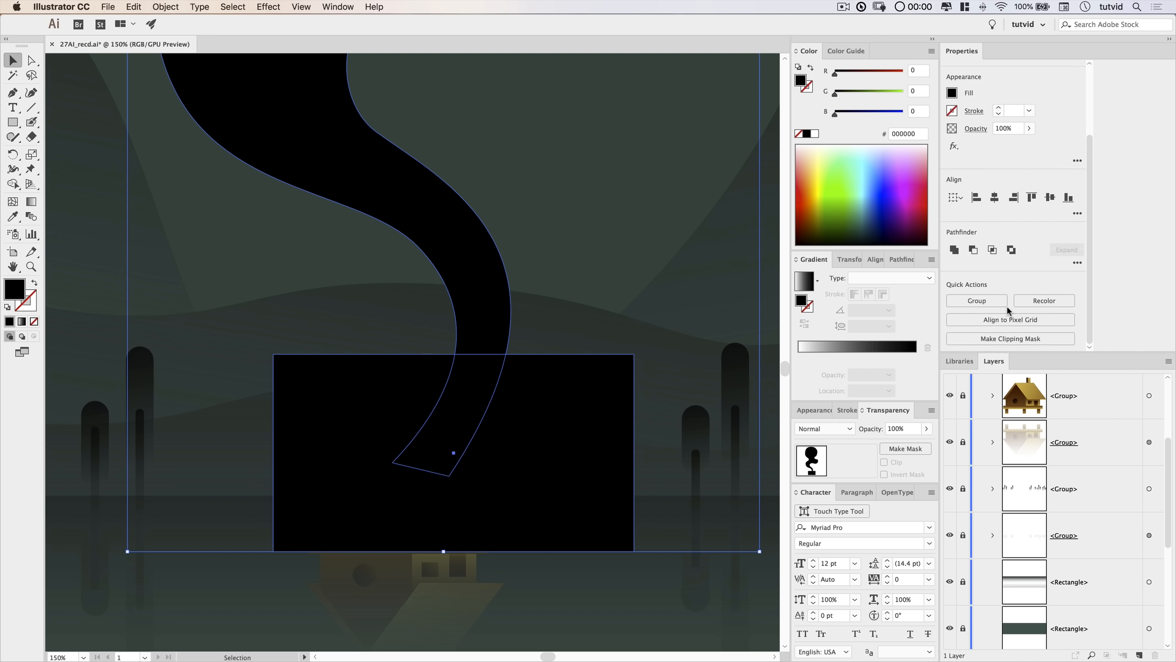
left_click(974, 251)
left_click(579, 292)
left_click_drag(579, 292, 523, 407)
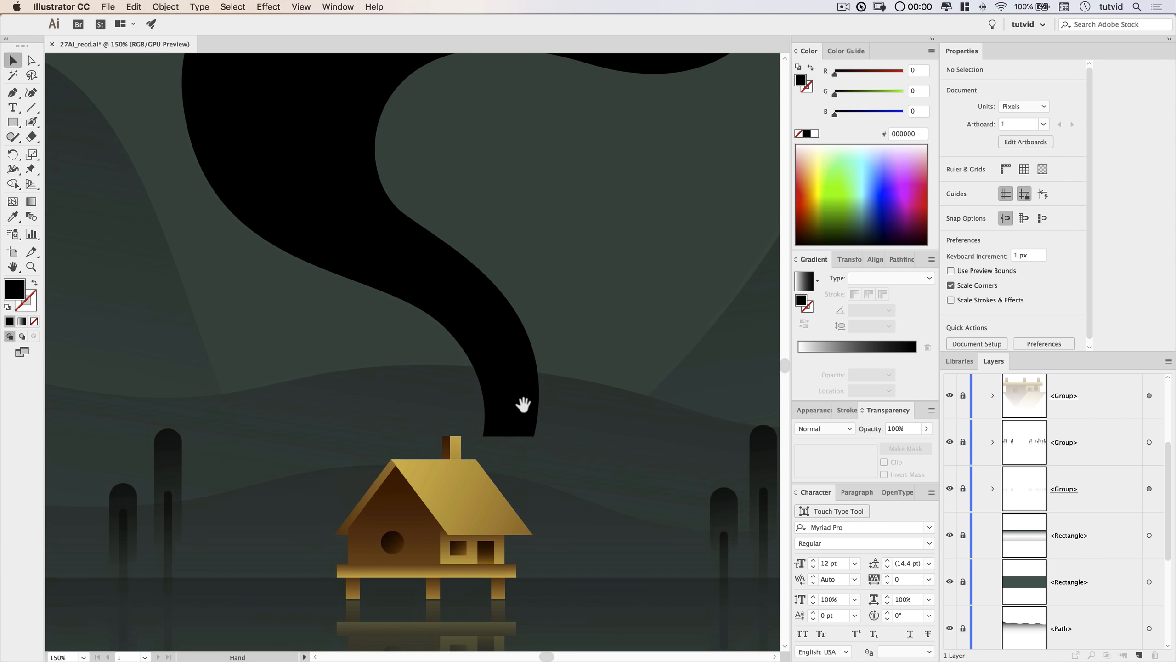
Examine the smoke's cut end beside the chimney and check the Smart Guides and Snap to Point settings.
key("a")
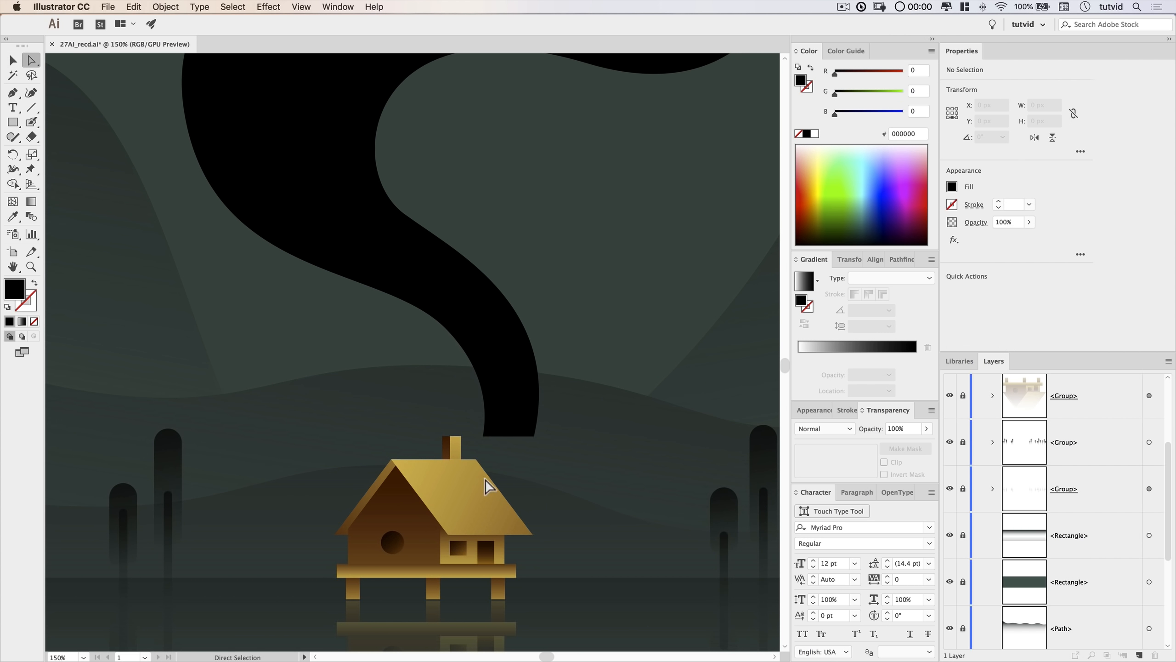
key("z")
left_click(483, 436)
left_click(482, 436)
double_click(319, 244)
key("space")
left_click_drag(502, 386, 428, 271)
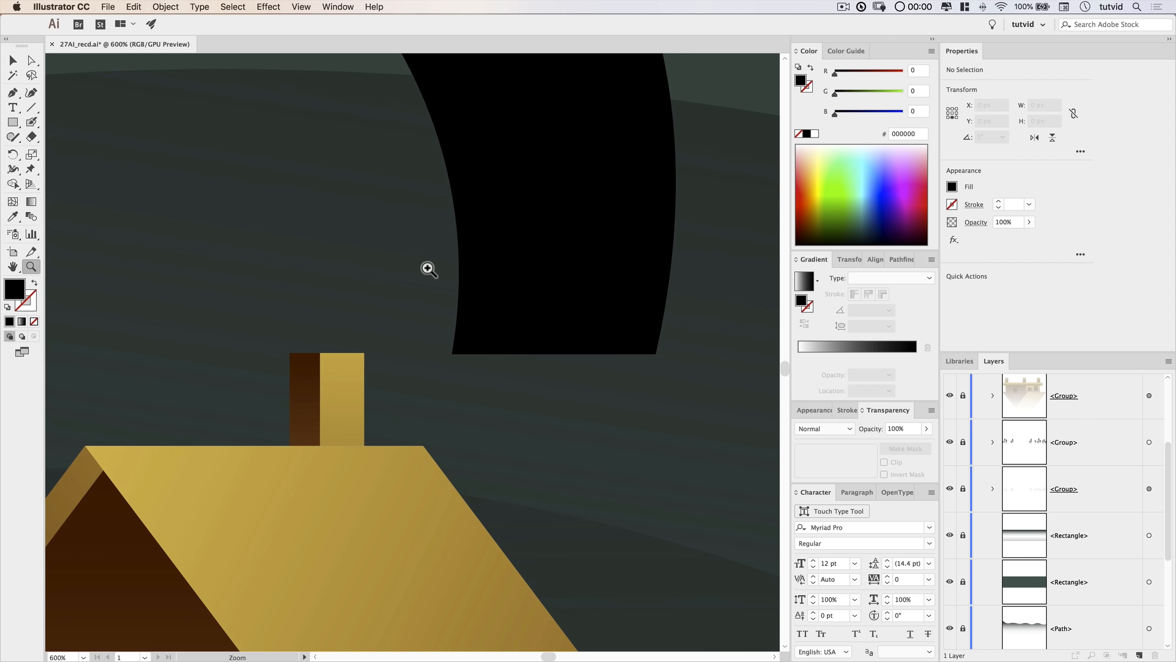
left_click(301, 6)
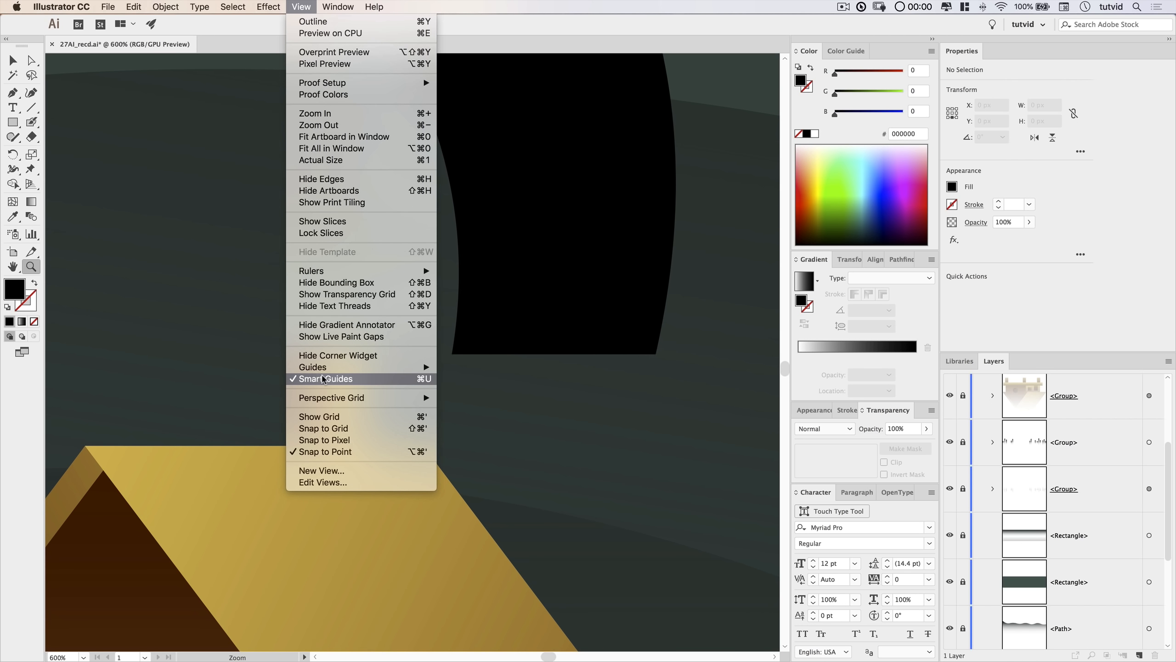
left_click(314, 457)
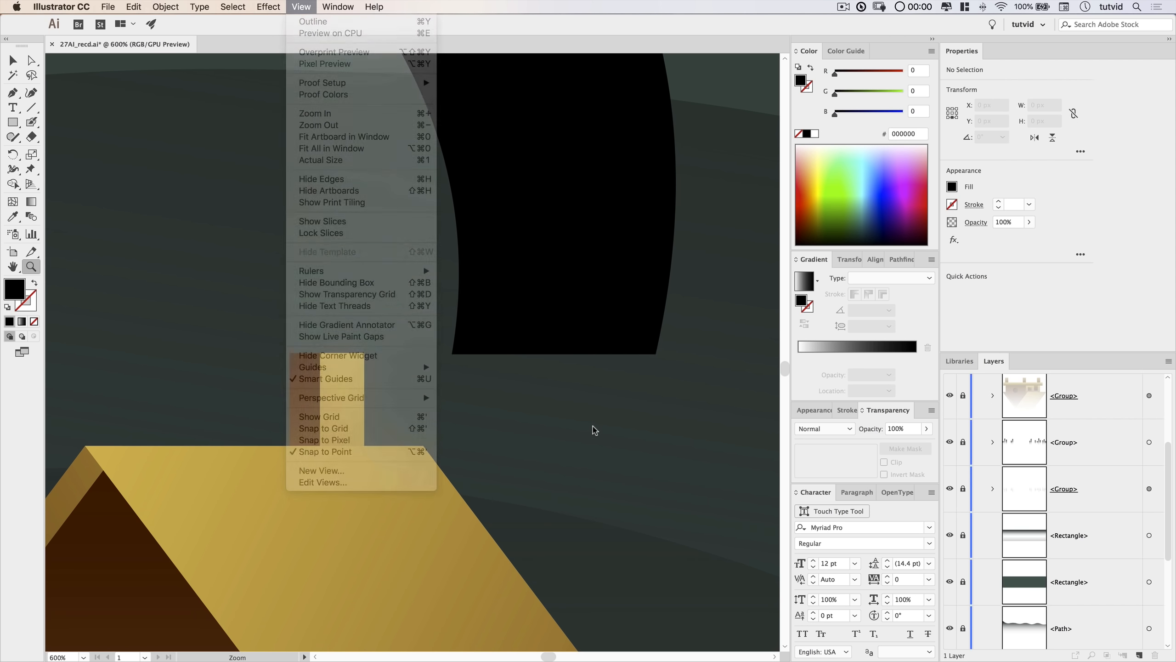
Move the smoke's two bottom anchor points onto the chimney's top left and top right corners.
left_click(31, 62)
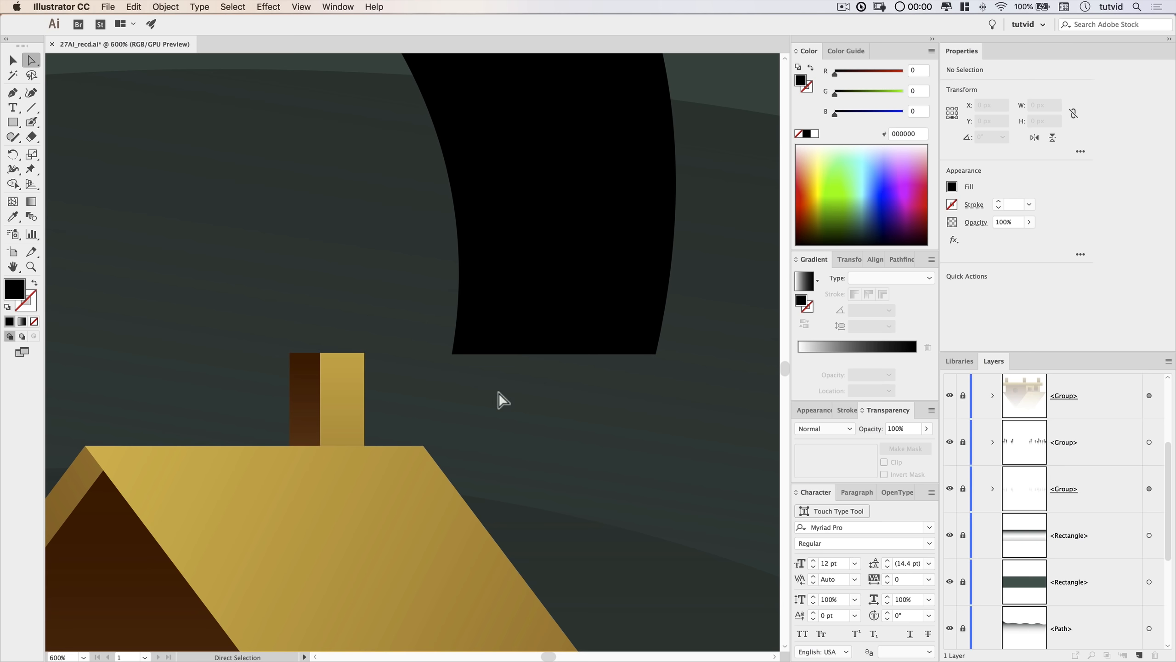
left_click_drag(453, 355, 290, 354)
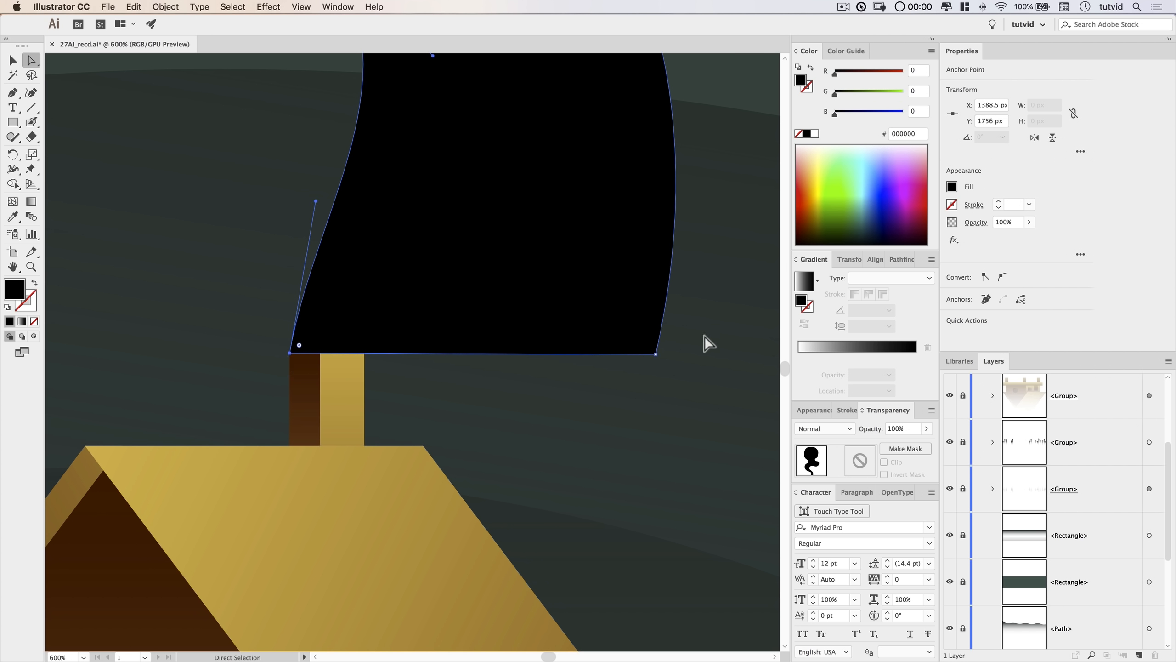
left_click_drag(655, 353, 366, 353)
left_click(483, 311)
left_click_drag(455, 171, 553, 449)
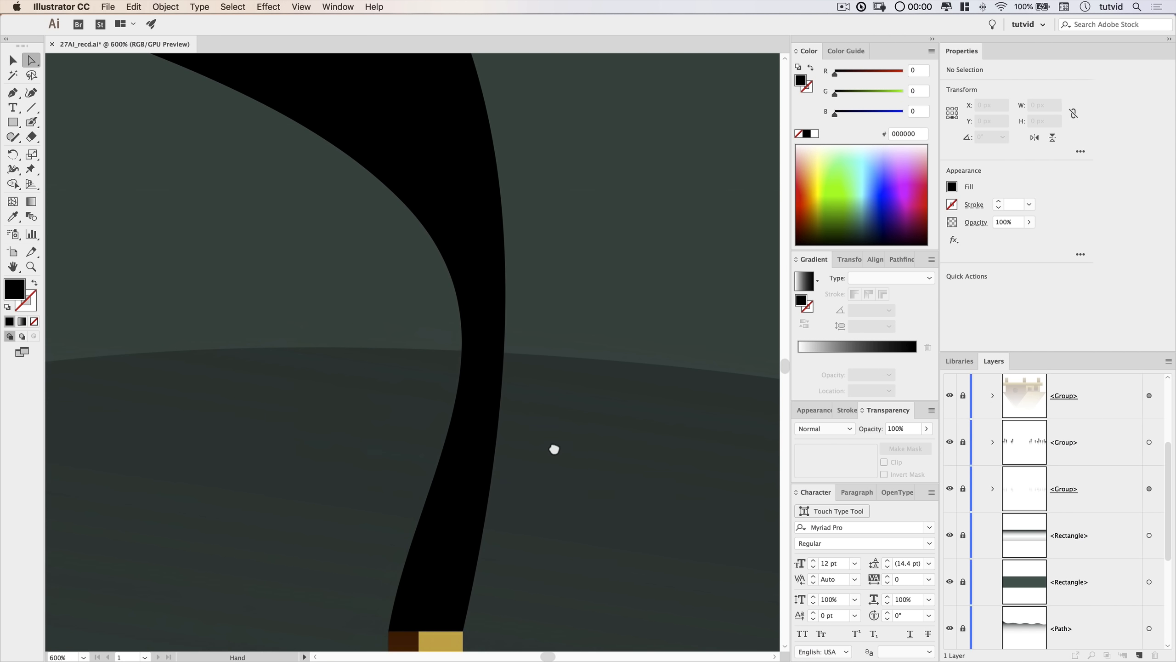
Adjust the curve handle of the smoke's bottom right anchor so the narrow stem bulges slightly outward above the chimney.
key("super+1")
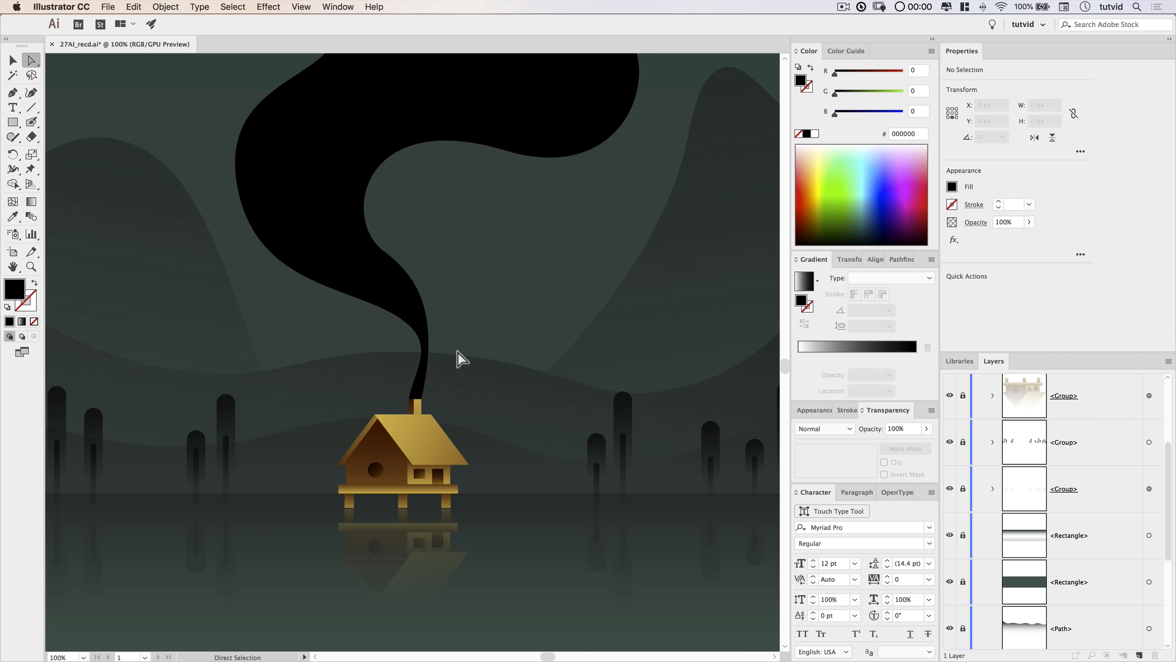
left_click(426, 350)
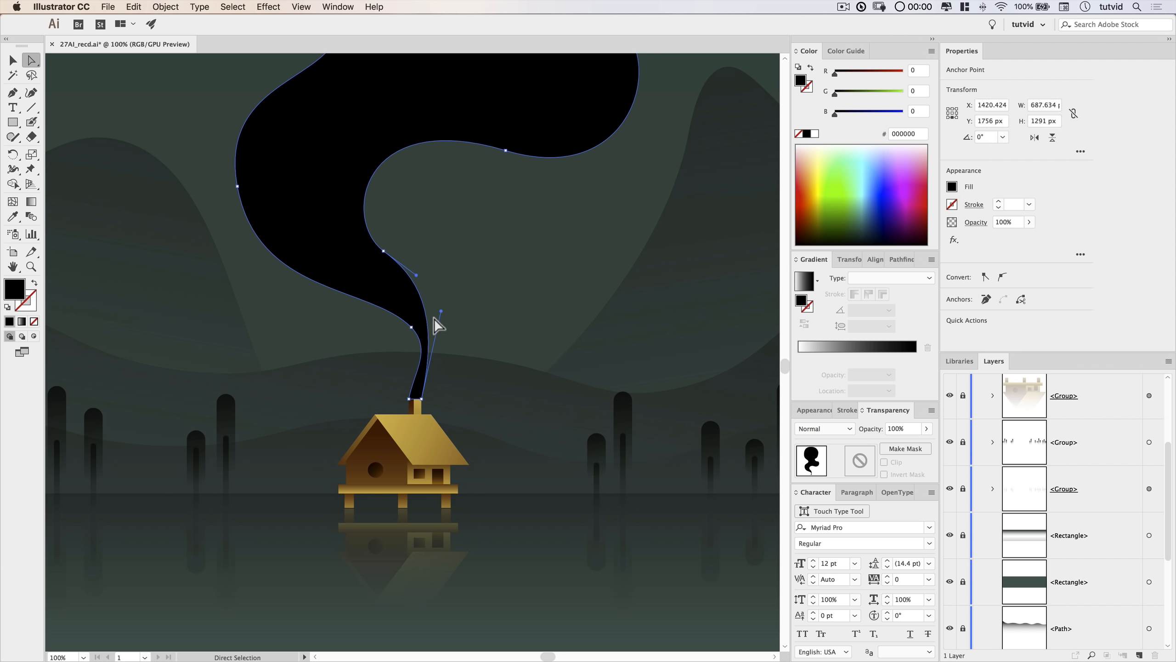
left_click_drag(442, 311, 449, 324)
left_click(454, 385)
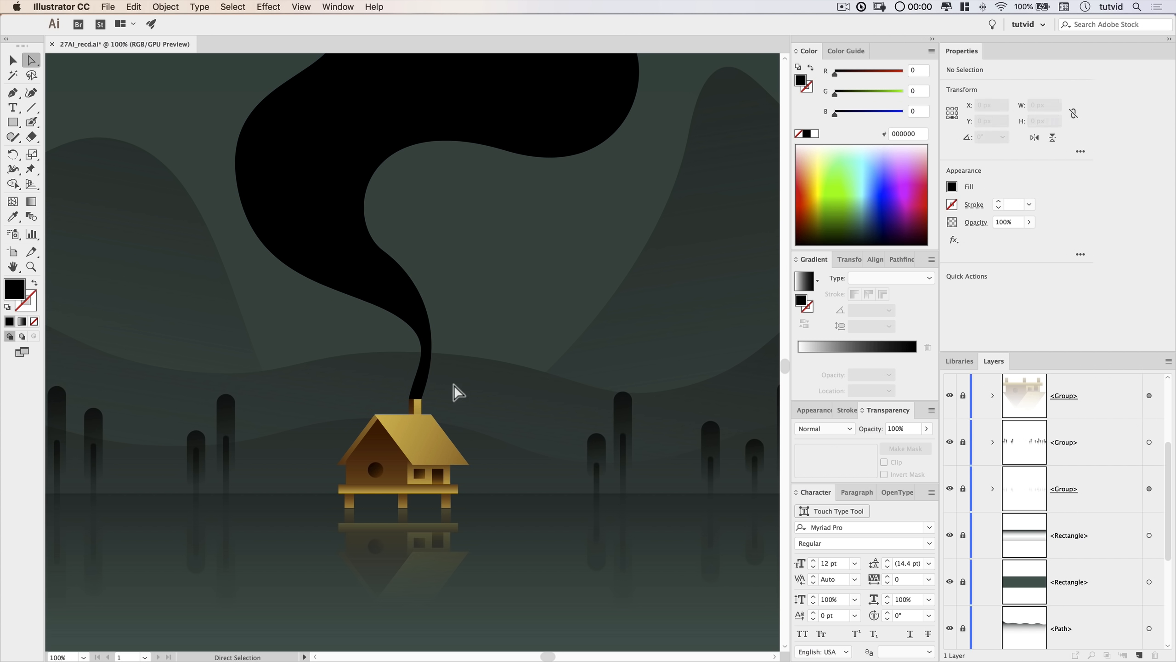
Lengthen the lower handle of the anchor on the smoke's right edge to smooth the curve leading down to the chimney.
left_click(403, 273)
left_click(383, 251)
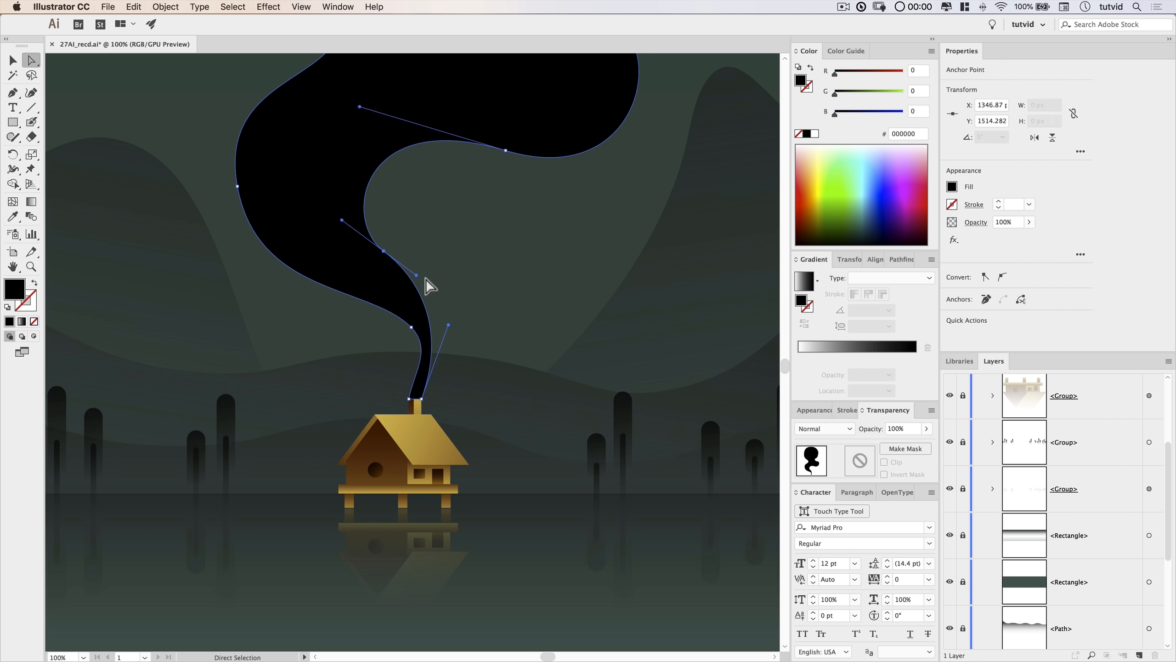
left_click_drag(416, 275, 424, 280)
left_click(487, 324)
left_click(427, 351)
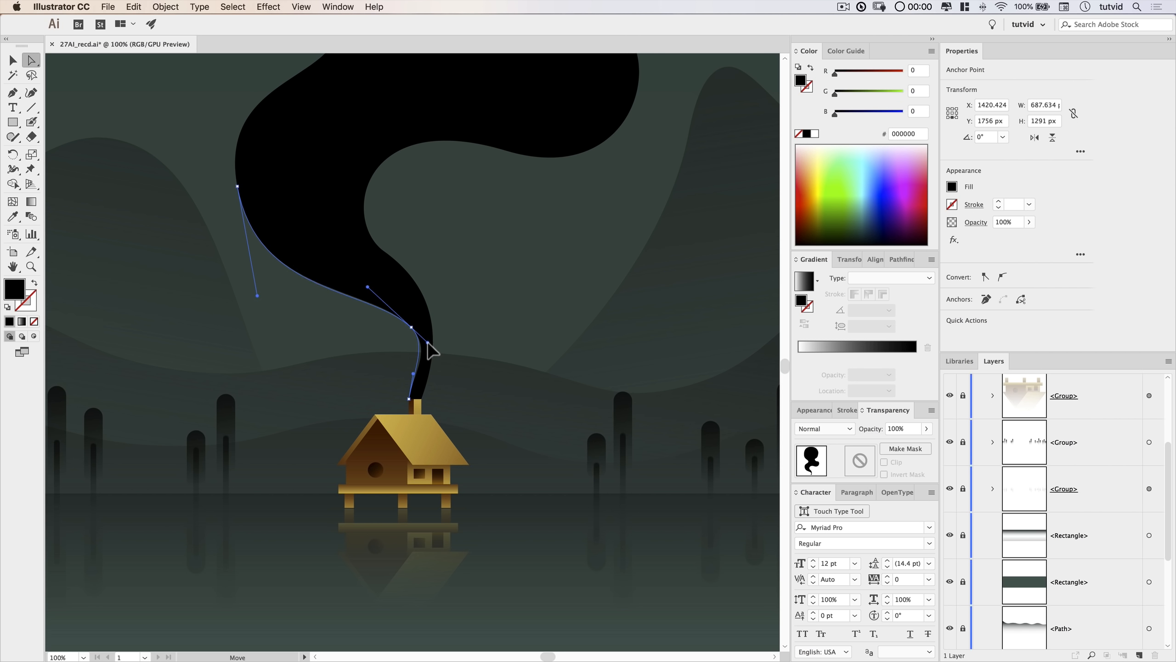
left_click(517, 340)
Lengthen the upper handle of the same right-edge anchor to round the smoke's inner bend, and review the whole poster.
left_click_drag(523, 321, 520, 395)
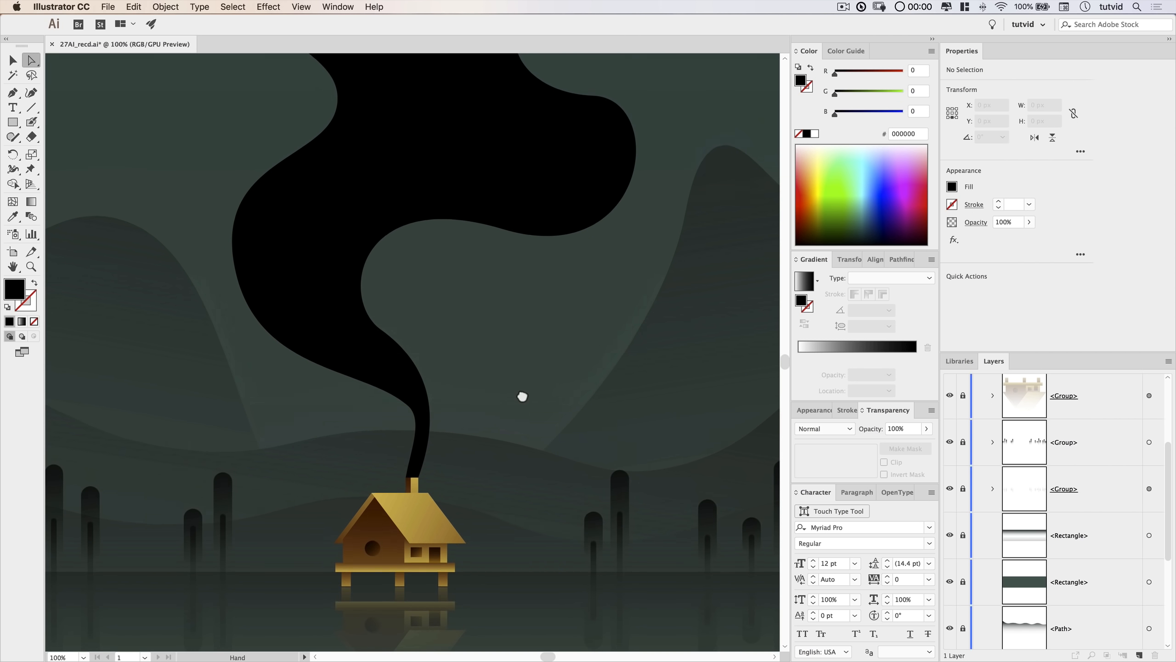
left_click(371, 322)
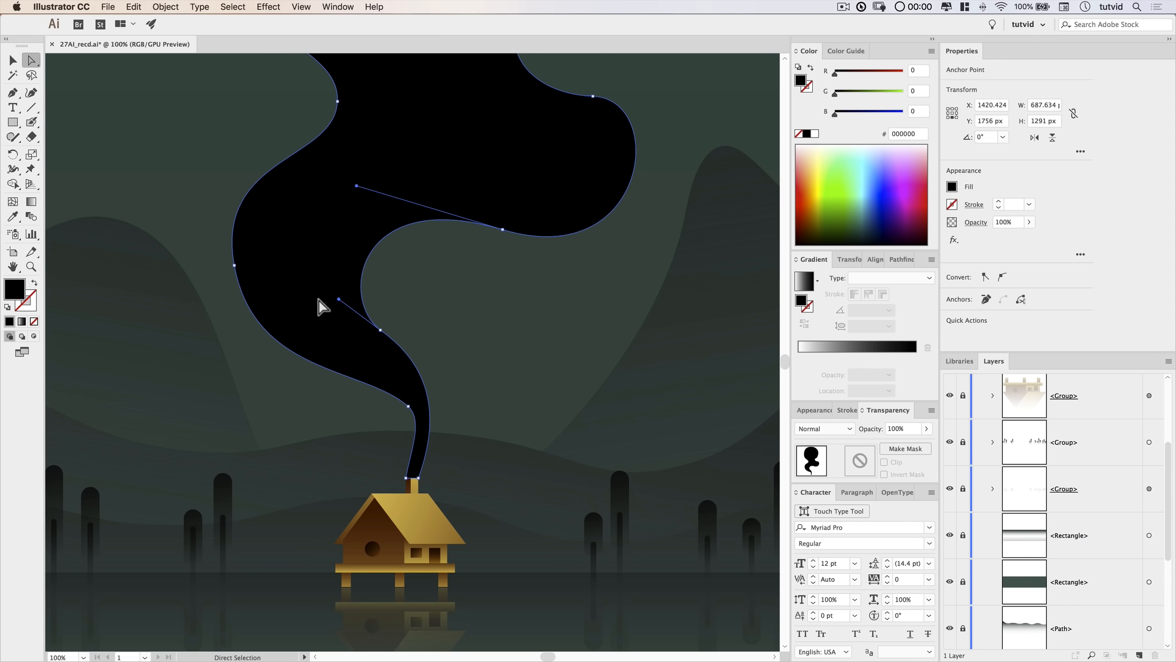
left_click_drag(338, 299, 331, 291)
left_click(512, 327)
left_click_drag(526, 380, 547, 422)
key("super+minus")
key("super+minus")
key("super+minus")
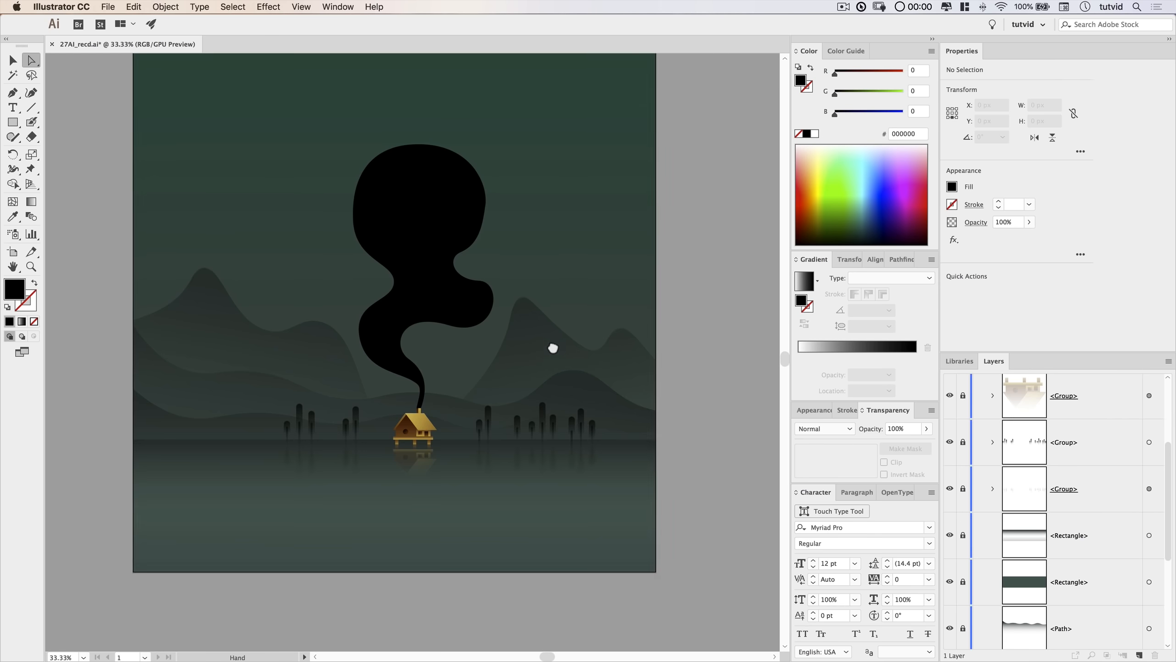
left_click_drag(552, 347, 558, 385)
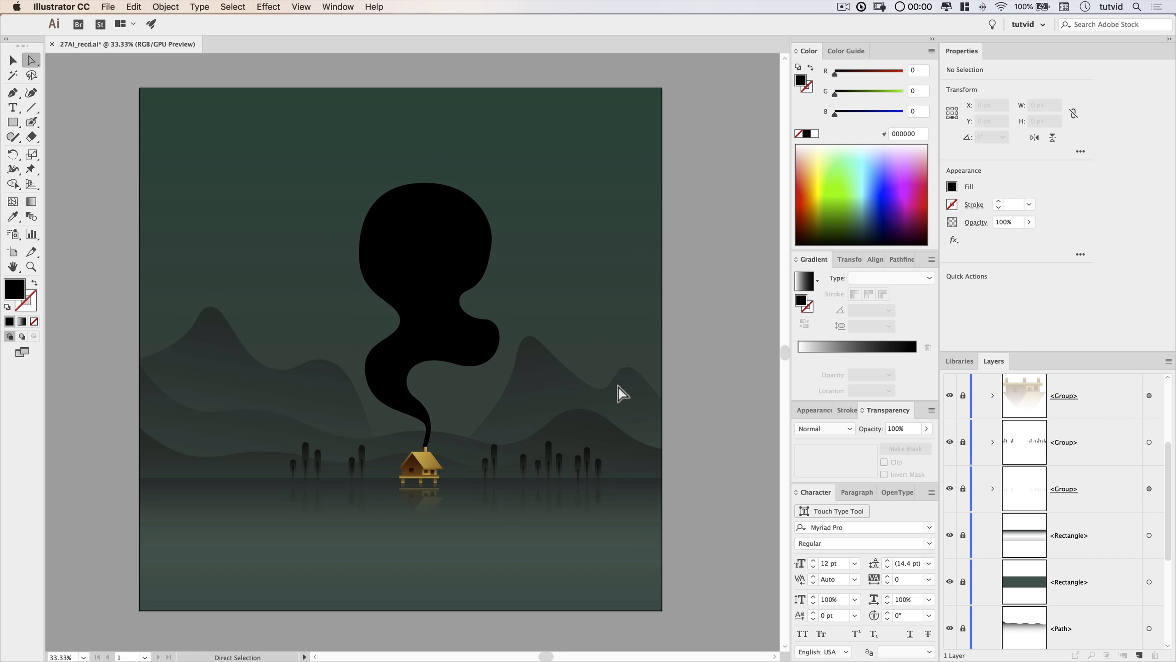
Fill the smoke path with the white-to-black linear gradient.
left_click(11, 62)
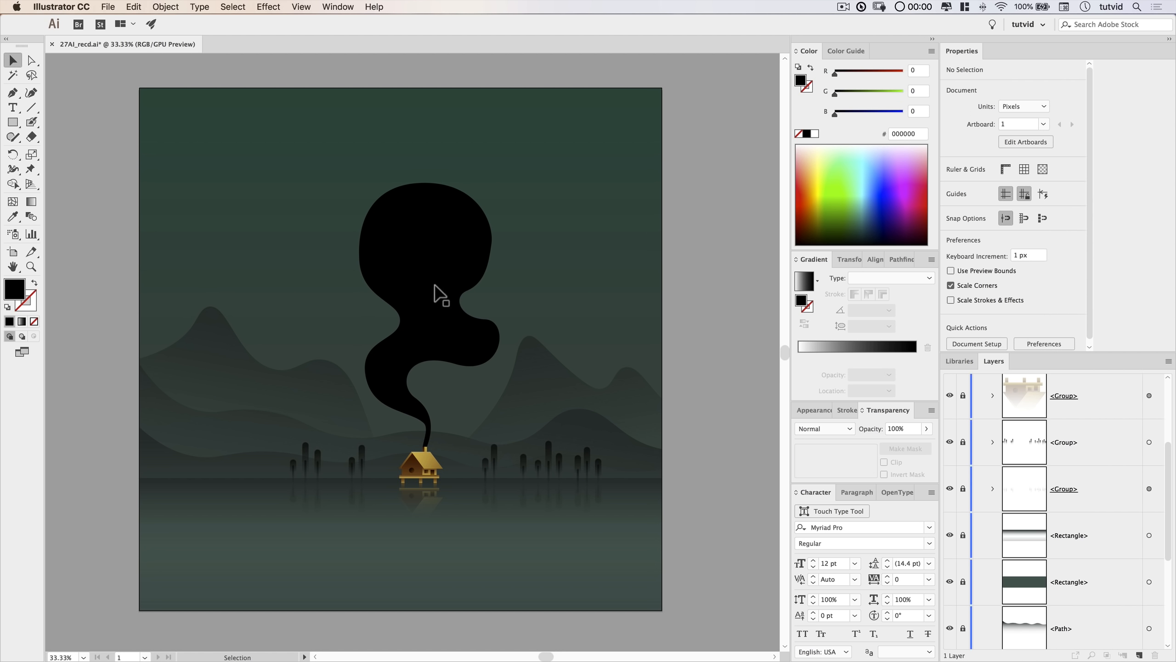
left_click(461, 242)
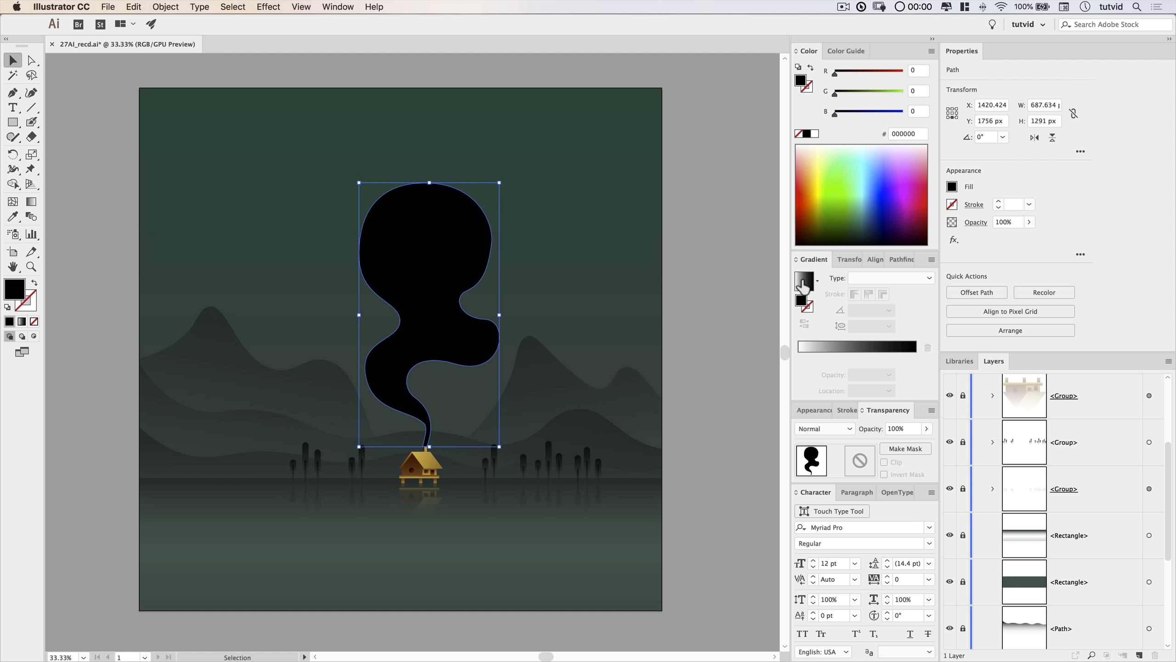
left_click(812, 293)
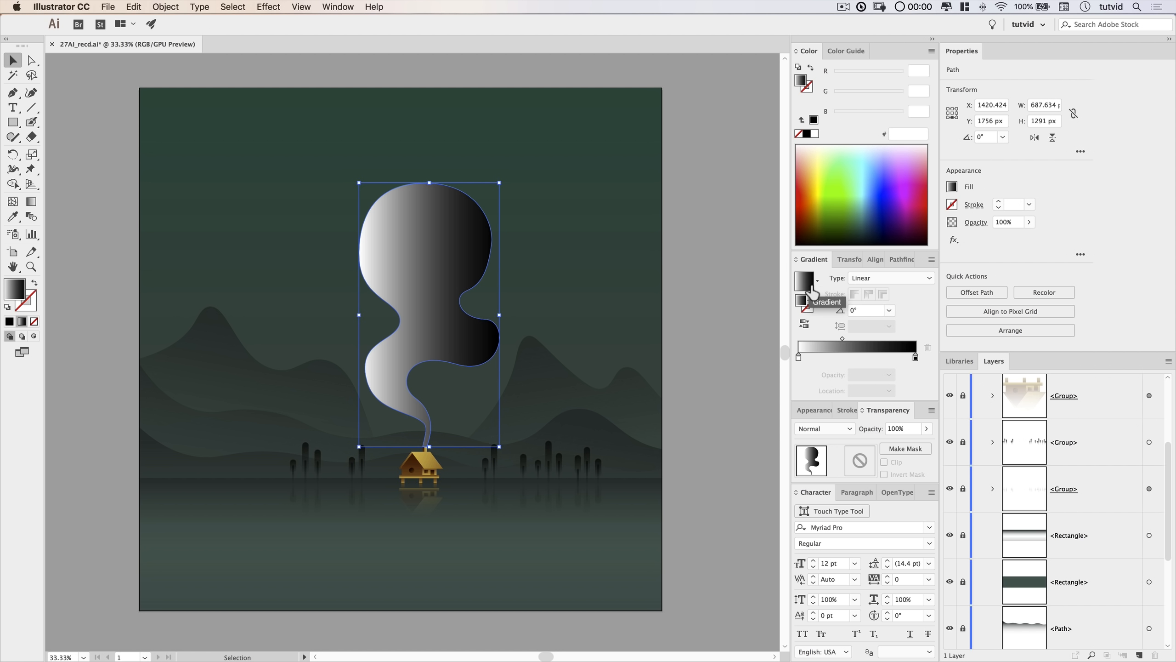
Show the Swatches panel and recolor both stops of the smoke's gradient with the khaki swatch R=204 G=199 B=143.
left_click(337, 7)
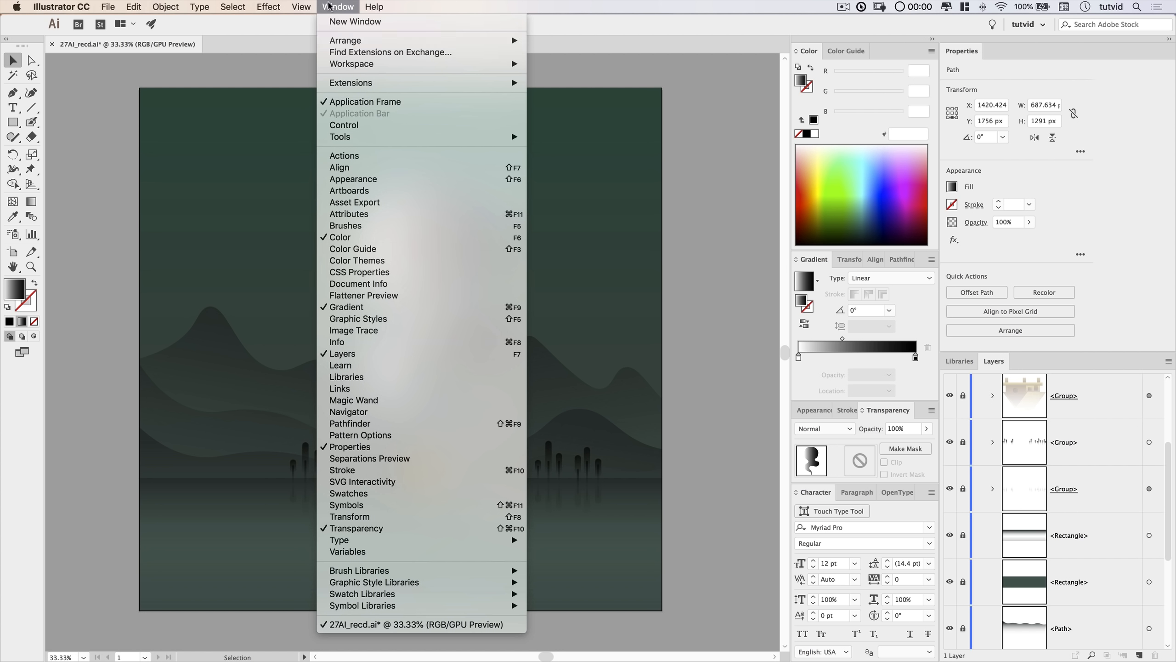
left_click(350, 495)
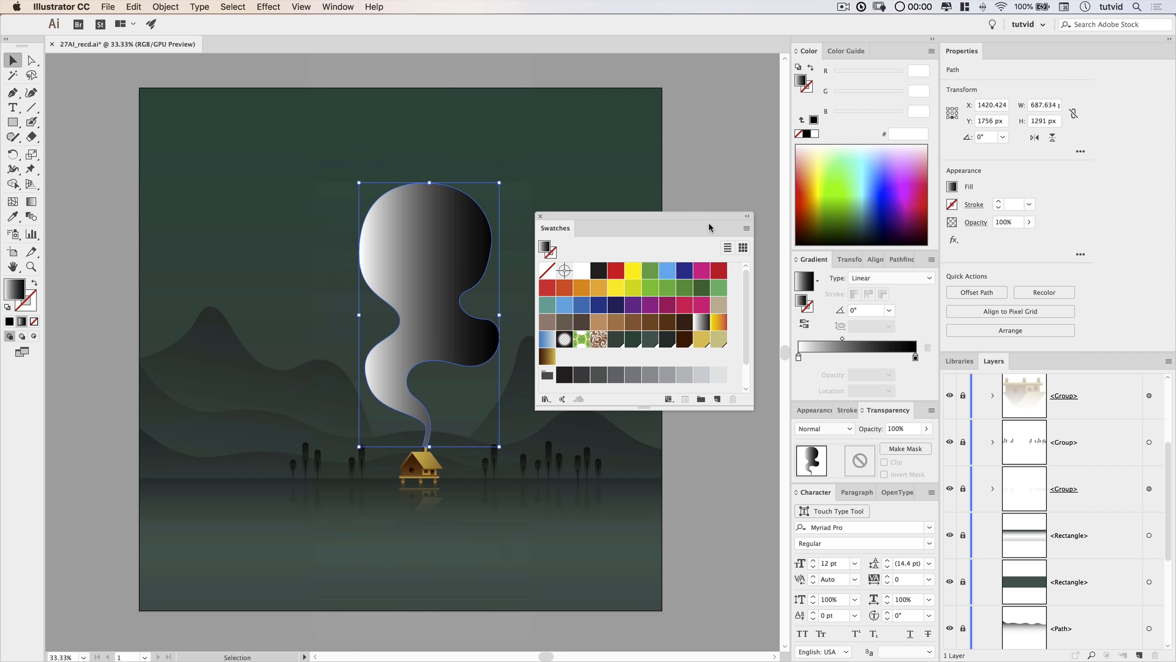
left_click_drag(696, 216, 699, 79)
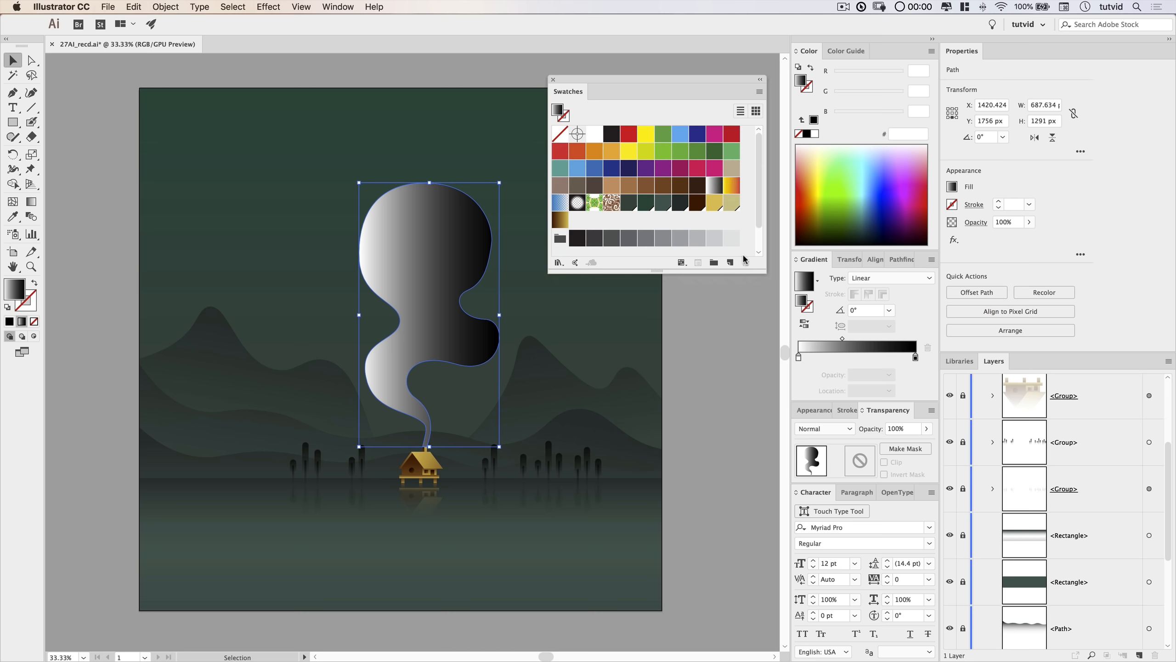
left_click_drag(732, 203, 799, 360)
left_click_drag(732, 199, 915, 358)
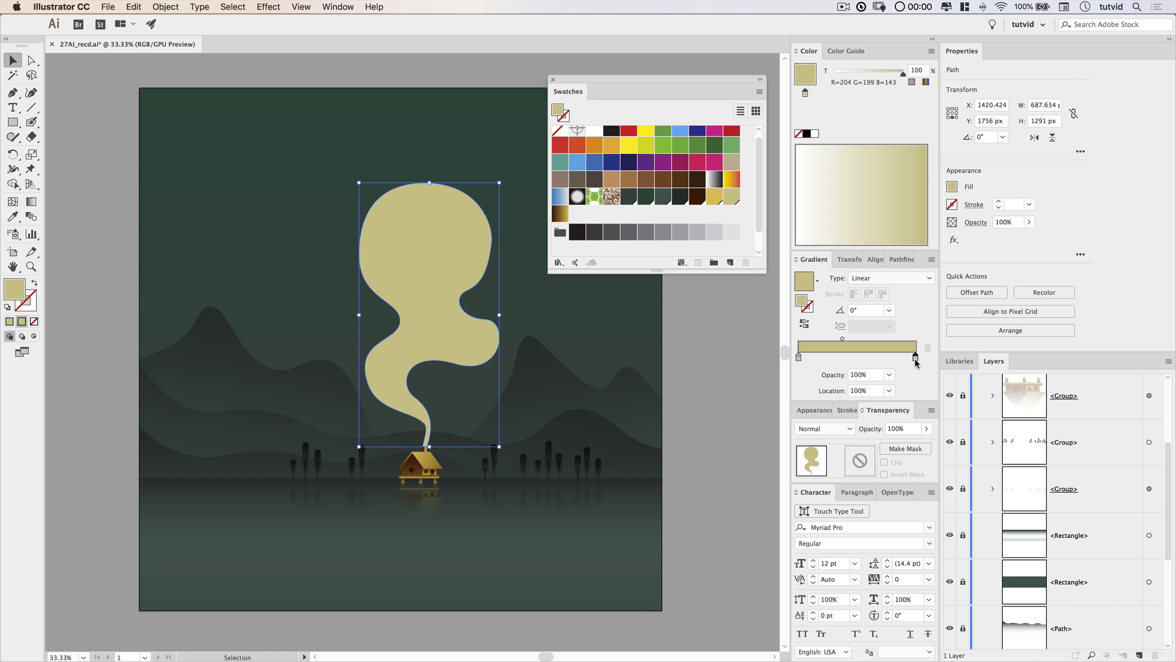
Set the gradient's end stop to 20% opacity and redraw the gradient diagonally down the smoke at about -73°.
left_click(889, 375)
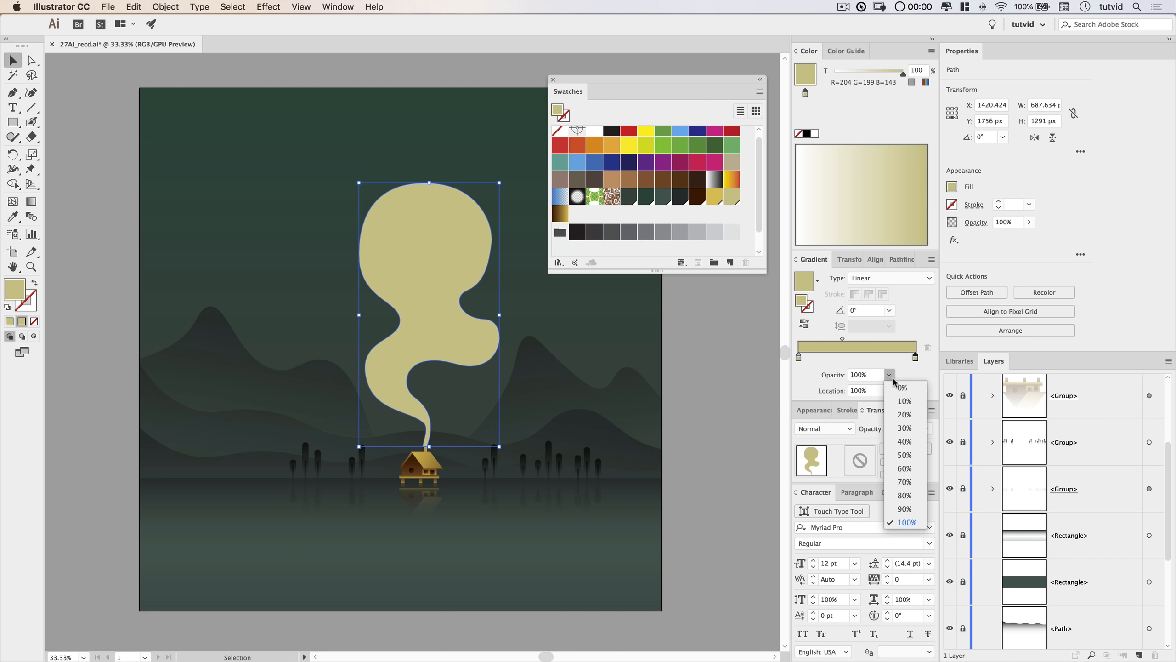
left_click(913, 418)
left_click(31, 202)
mouse_move(368, 192)
left_mouse_down()
mouse_move(428, 394)
mouse_move(464, 422)
left_mouse_up()
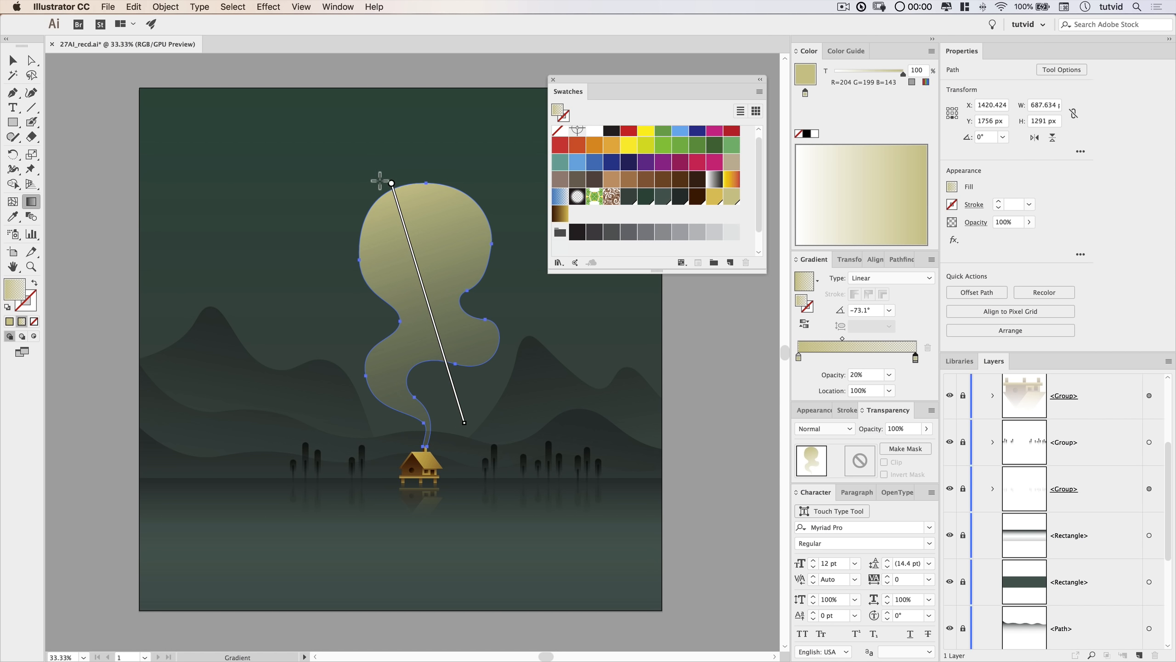
Move the 20% opacity stop to about 74% and add a khaki end stop at 100% location with 70% opacity.
left_click_drag(915, 357, 885, 355)
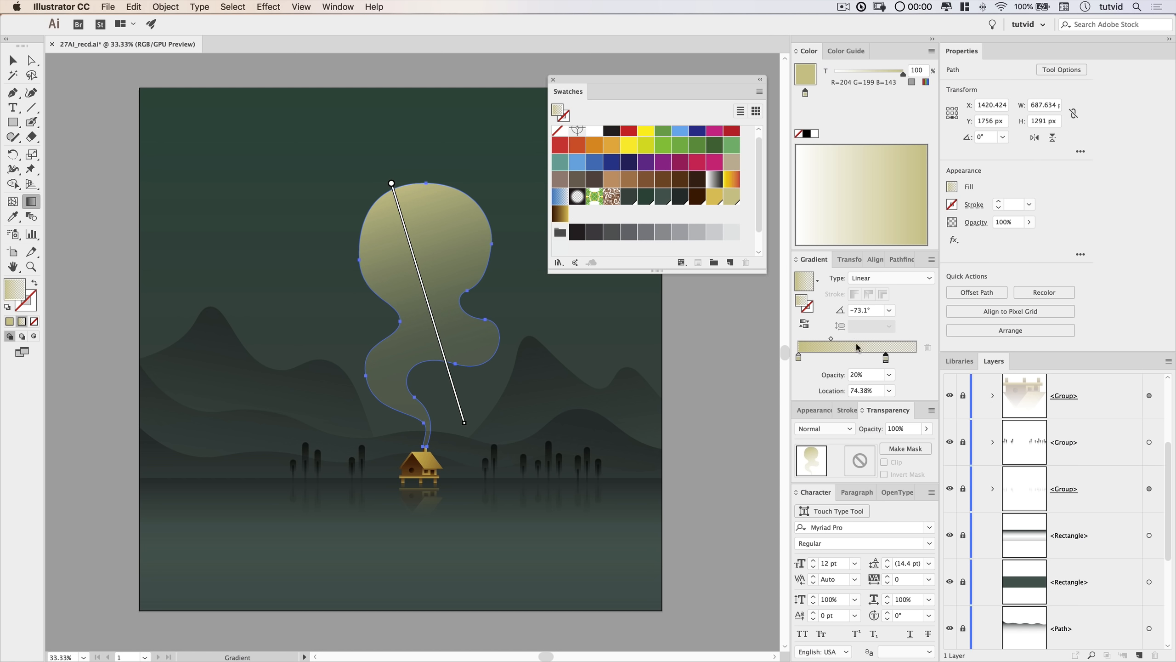
left_click(916, 357)
left_click(889, 374)
left_click(913, 484)
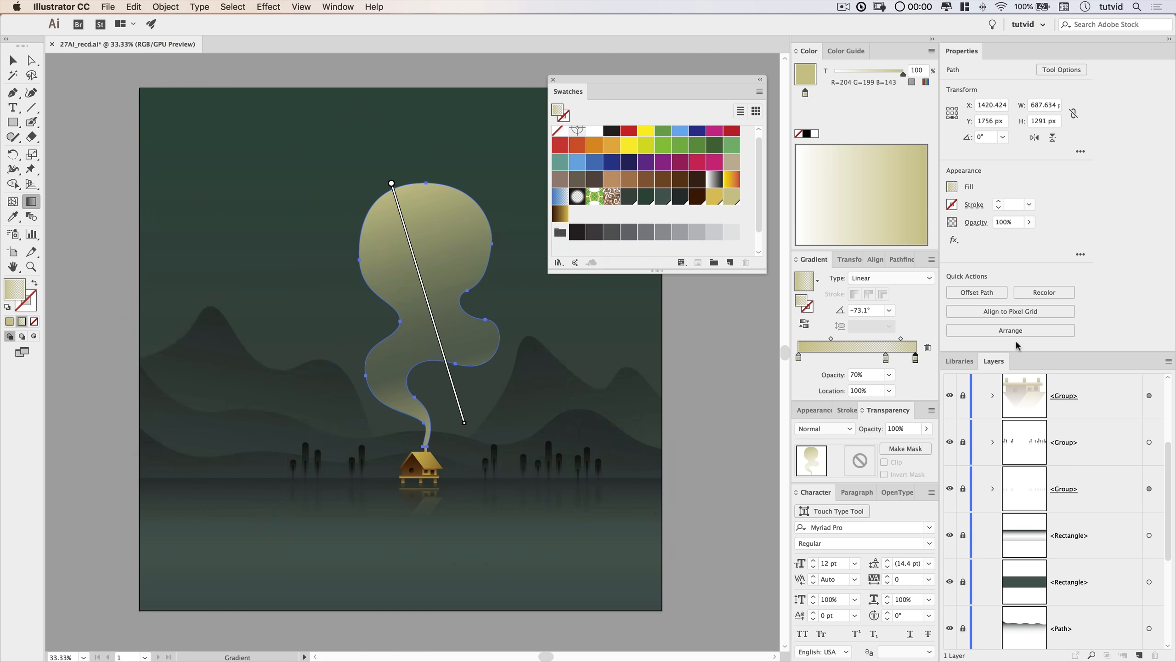
Move the 20% opacity stop to about 63% and shift the gradient's two midpoints, the second one to about 76%.
left_click(900, 340)
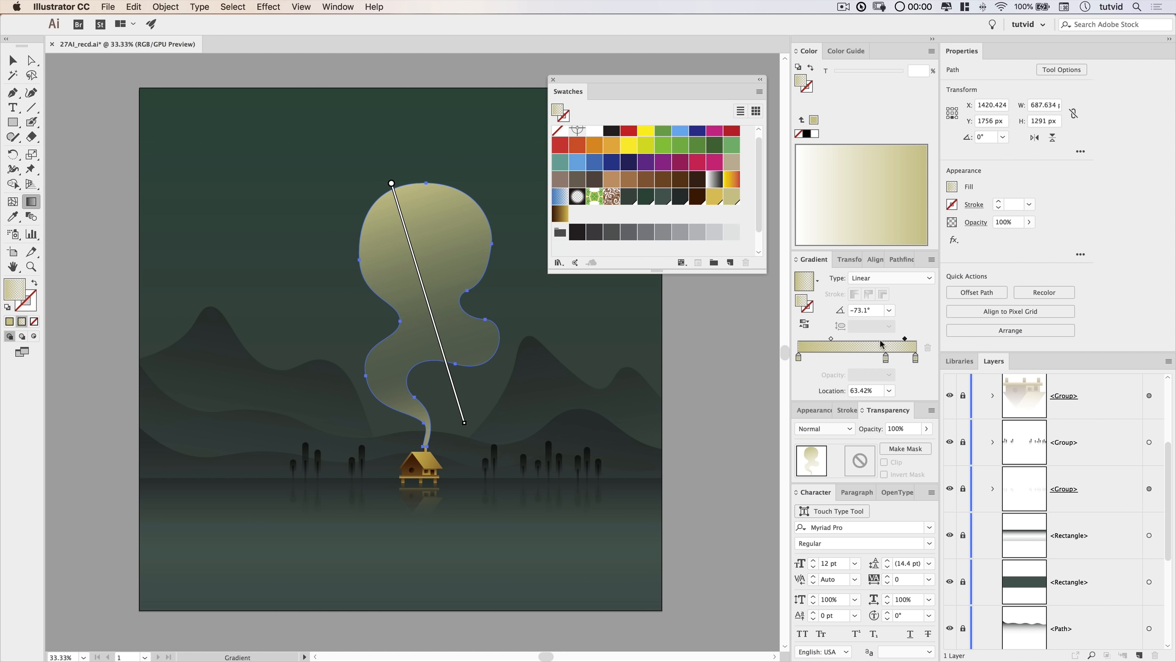
left_click_drag(886, 356, 870, 354)
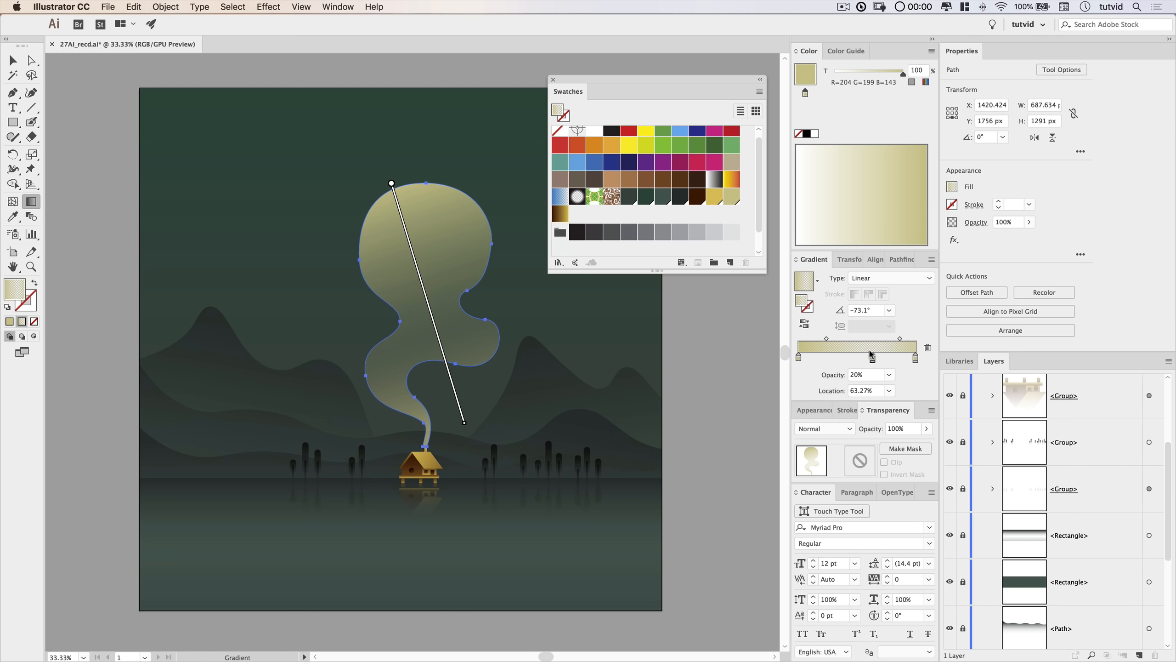
left_click(821, 339)
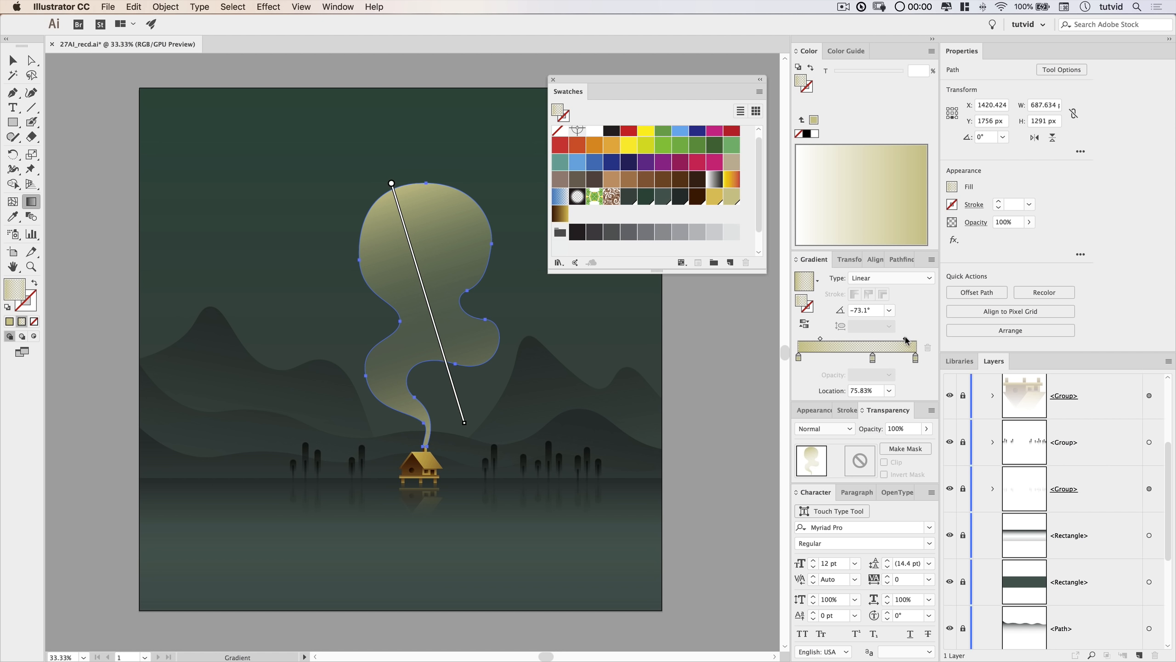
Reduce the opacity of the smoke gradient's end stop to 50%.
left_click(916, 357)
left_click(889, 374)
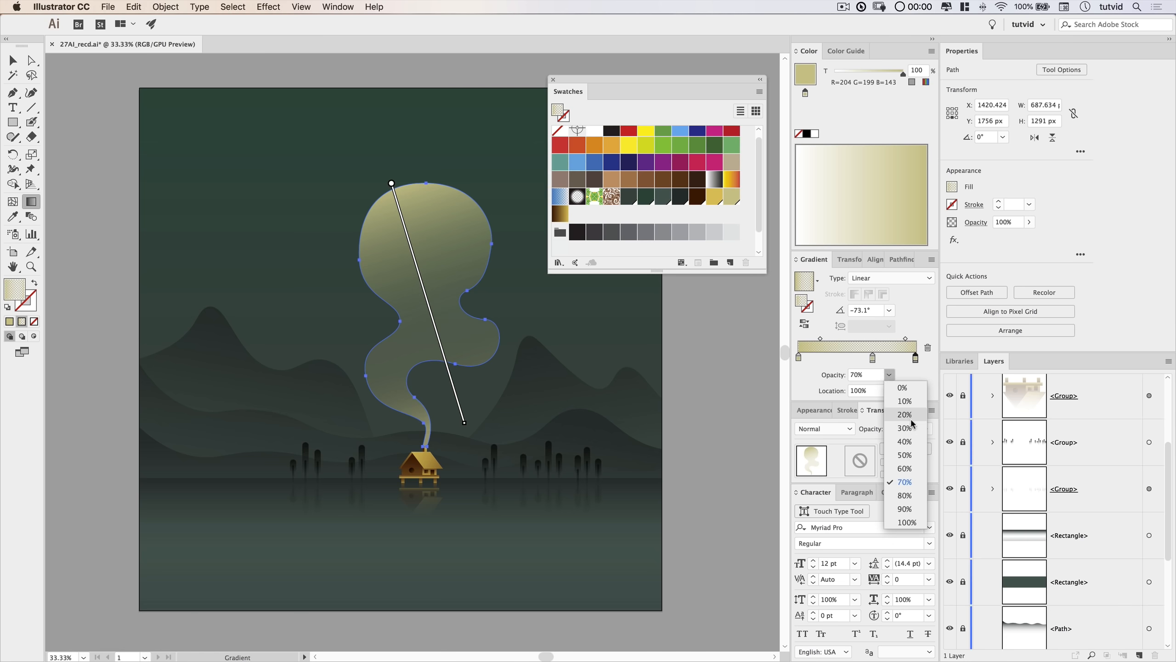
left_click(905, 441)
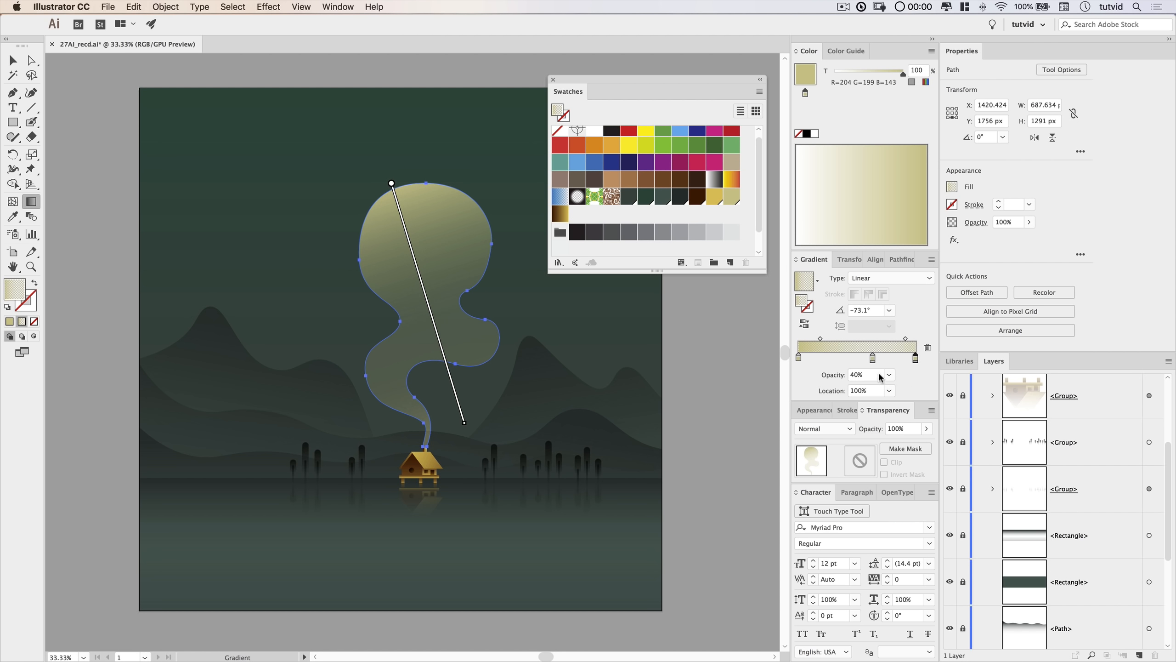
left_click(889, 375)
left_click(904, 455)
Deselect the smoke, close the Swatches panel and bring the top of the layer list into view.
left_click(12, 59)
left_click(99, 130)
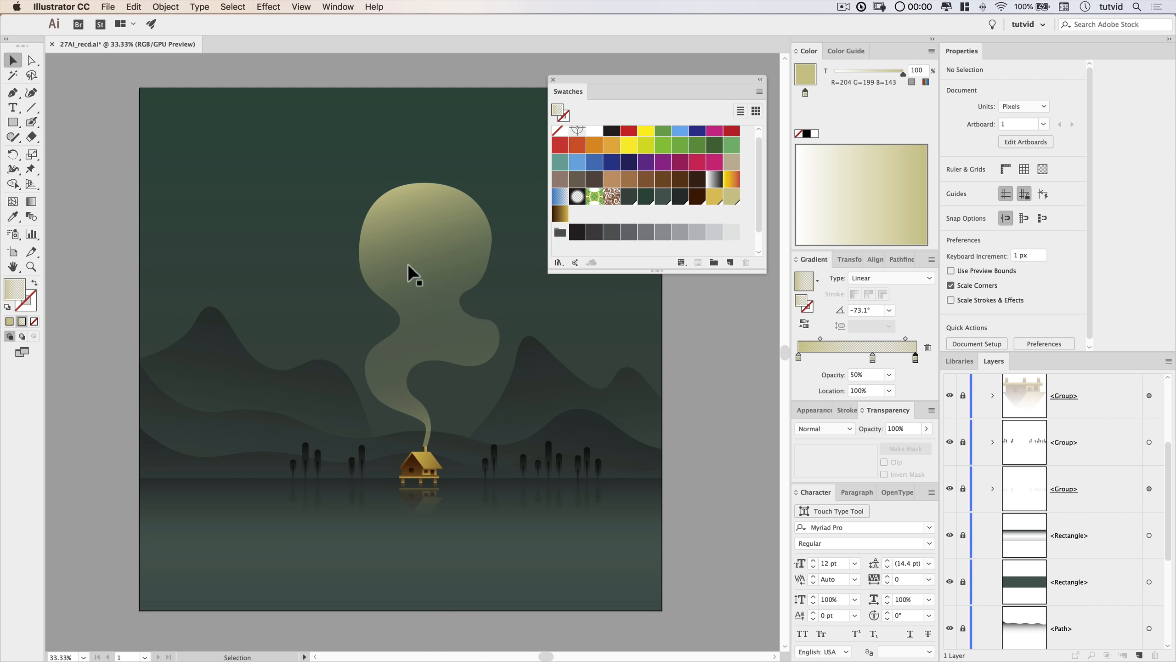
left_click_drag(467, 284, 446, 289)
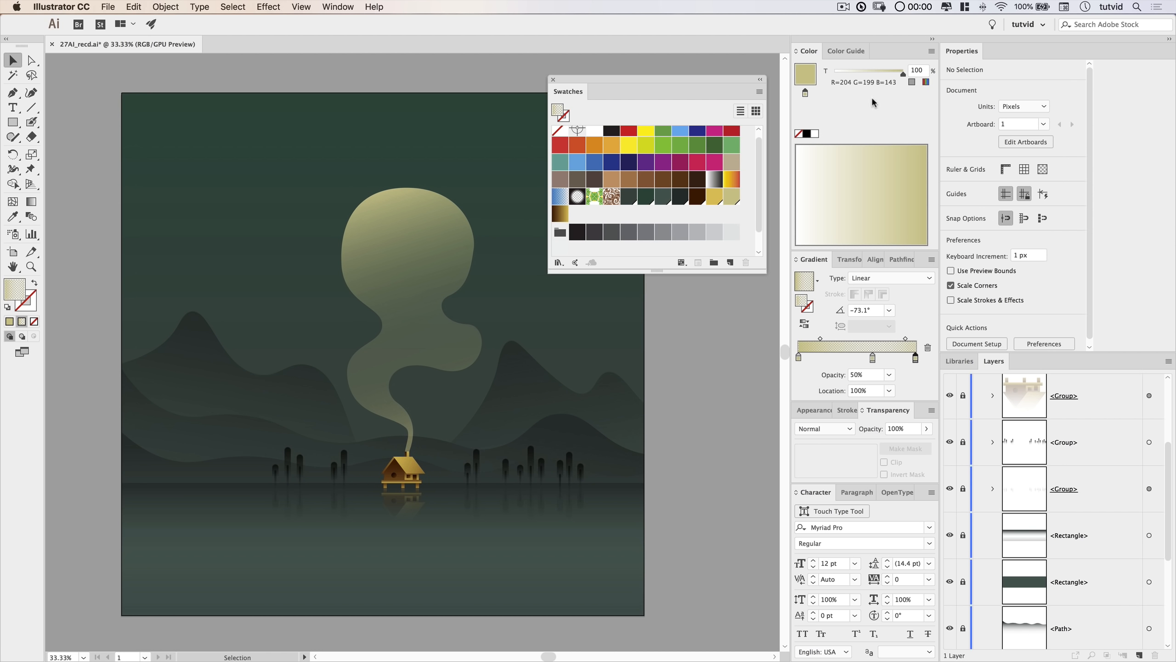
left_click(552, 79)
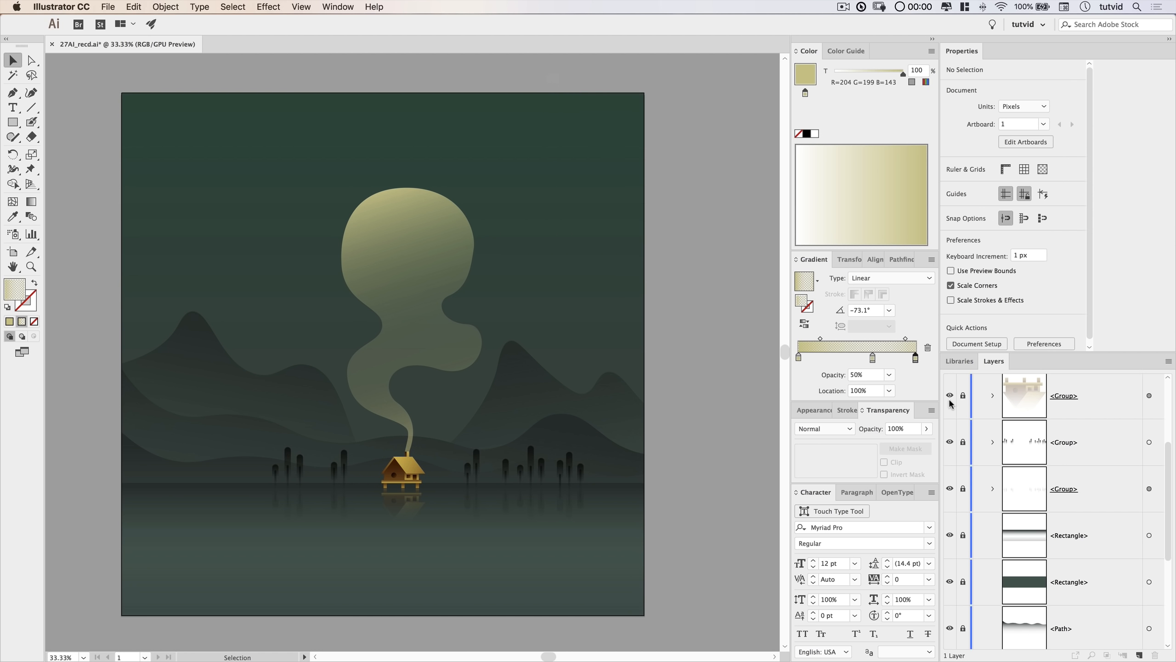
scroll(1066, 465, "up", 3)
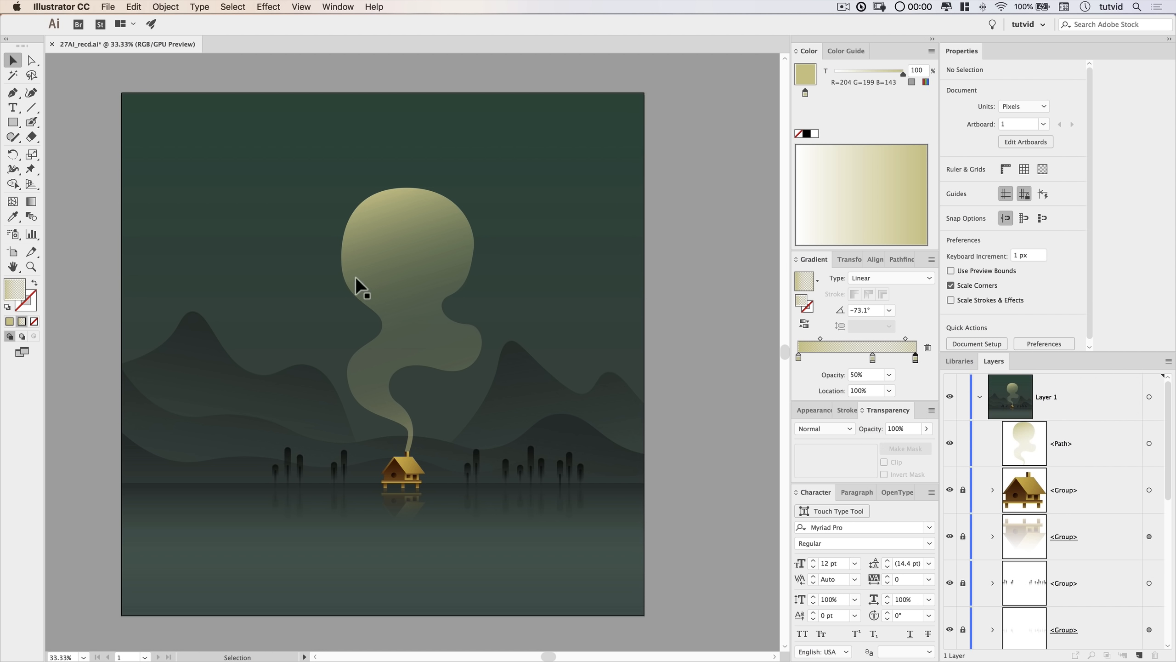
Draw an upright triangle of about 219 × 190 px on the smoke's head with the Star tool.
key("z")
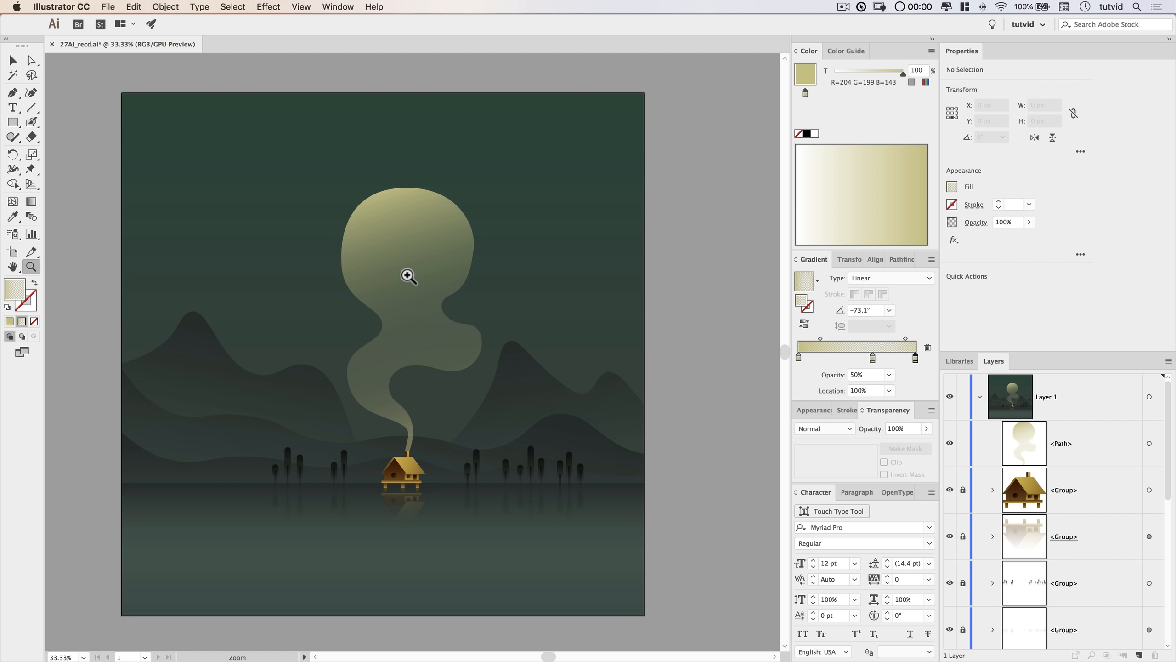
left_click(408, 273)
left_click(451, 368)
left_click(399, 362)
left_click_drag(398, 361, 445, 336)
left_click(13, 121)
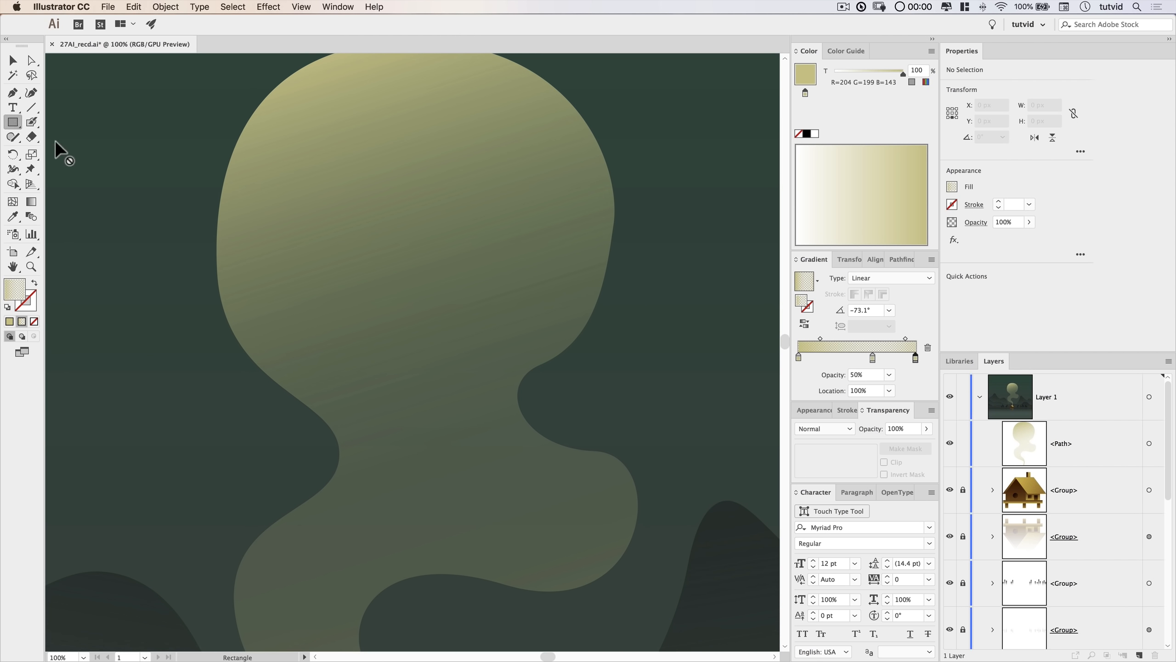
mouse_move(14, 123)
left_mouse_down()
mouse_move(70, 152)
mouse_move(84, 181)
left_mouse_up()
mouse_move(362, 281)
left_mouse_down()
mouse_move(463, 356)
mouse_move(369, 367)
mouse_move(499, 310)
mouse_move(457, 215)
mouse_move(383, 313)
mouse_move(483, 297)
mouse_move(462, 223)
mouse_move(494, 260)
mouse_move(490, 238)
left_mouse_up()
key("Up")
left_click_drag(480, 234, 437, 304)
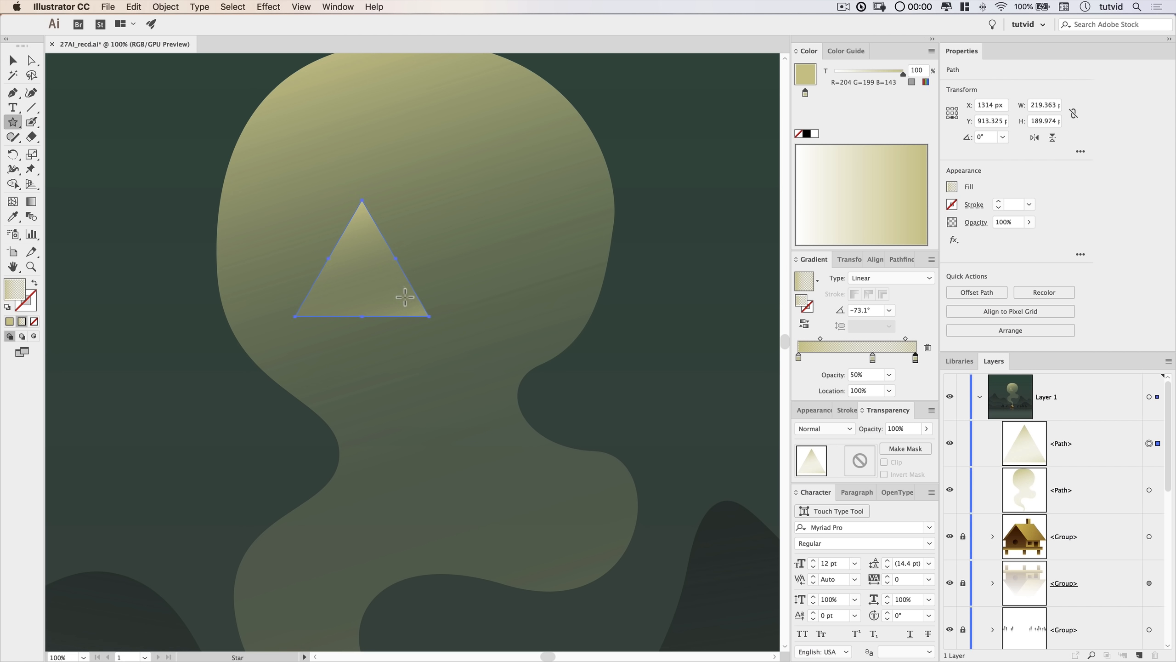
Scale the triangle proportionally to a width of 200 px and place it low in the middle of the smoke's head.
key("v")
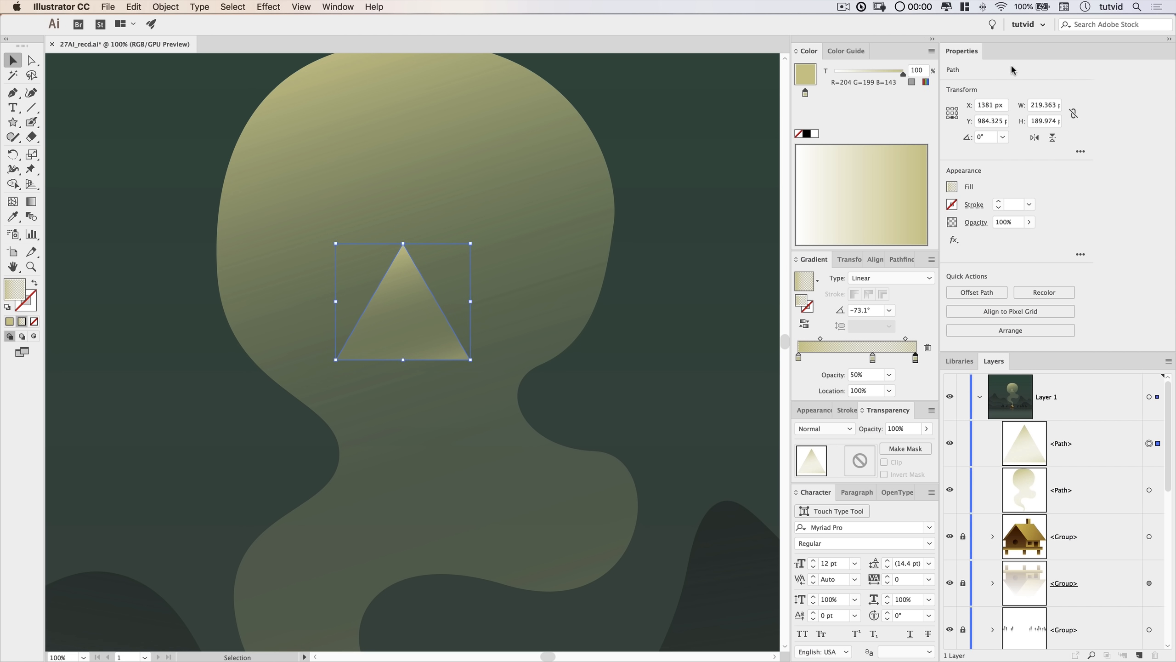
left_click(1073, 113)
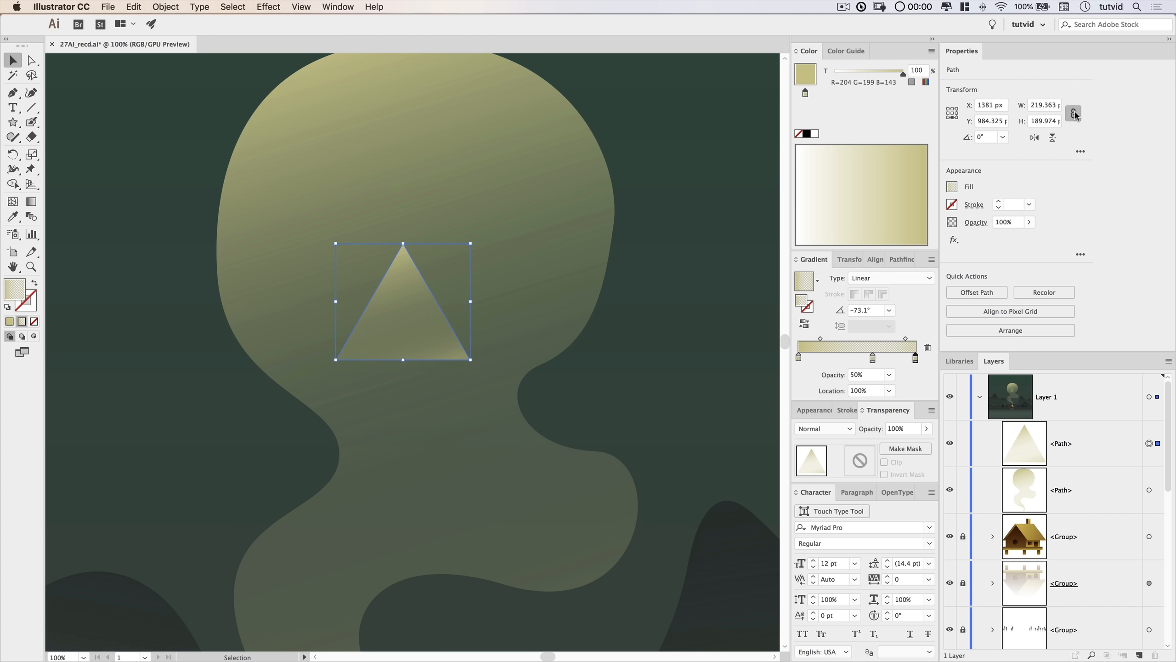
double_click(1047, 106)
type("200")
key("Return")
left_click_drag(398, 311, 413, 334)
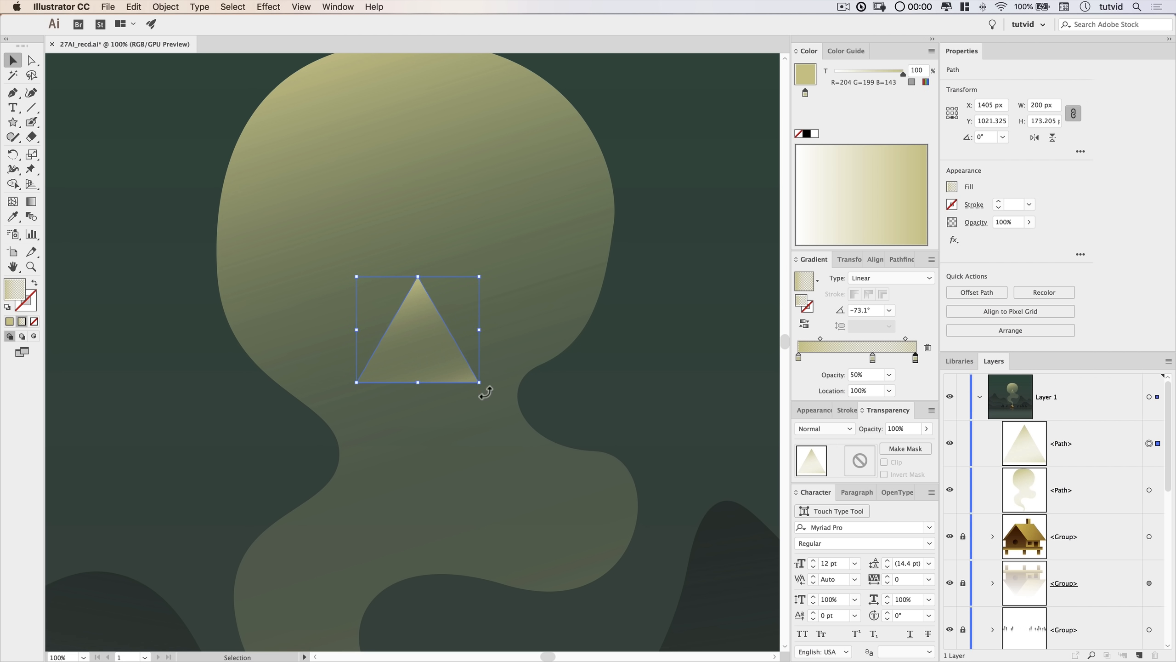
Round all three corners of the triangle on the smoke's head generously to turn it into a soft nose shape.
key("a")
left_click_drag(418, 304, 417, 315)
key("v")
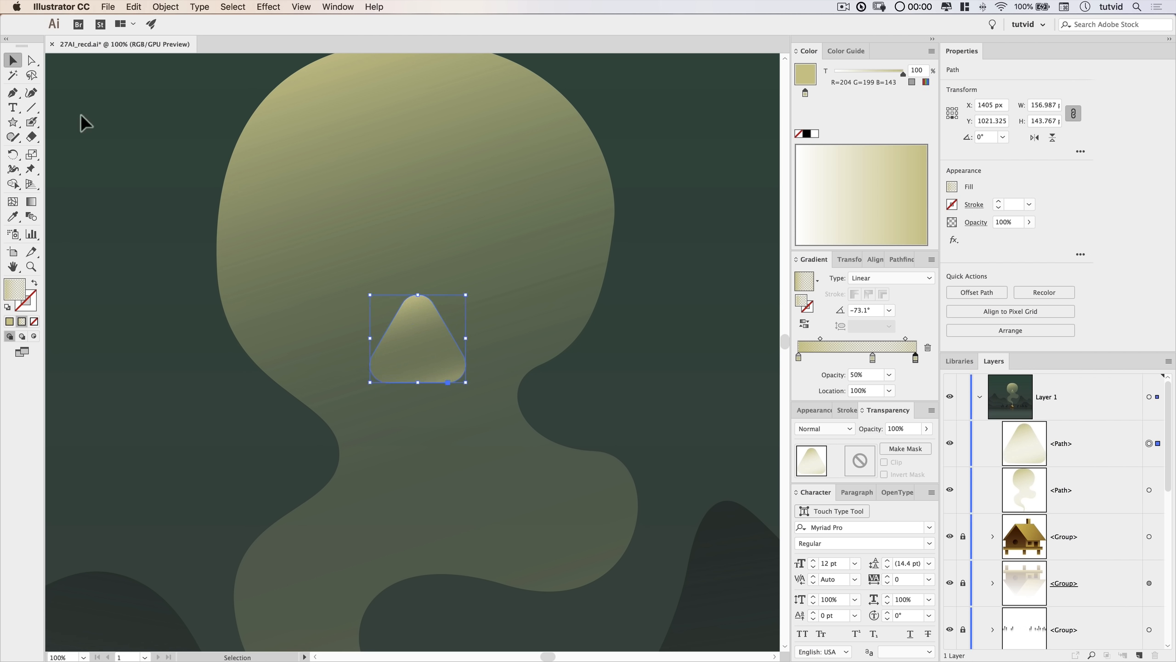
Raise only the middle anchor point of the nose's base by 10 px.
left_click(31, 60)
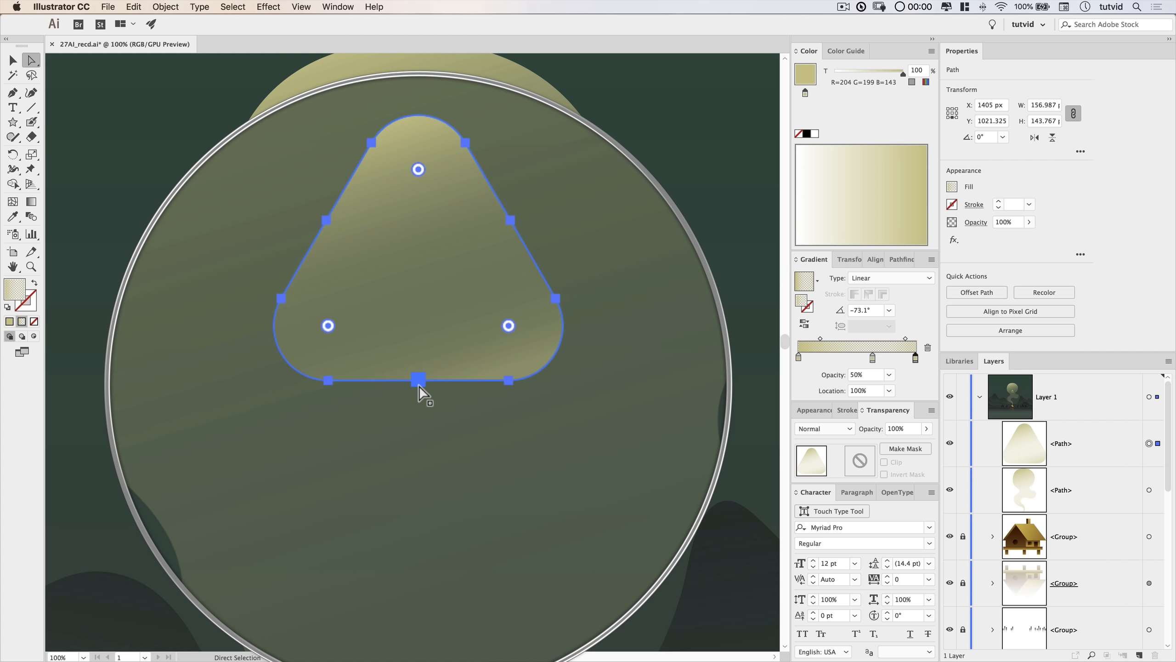
left_click(418, 384)
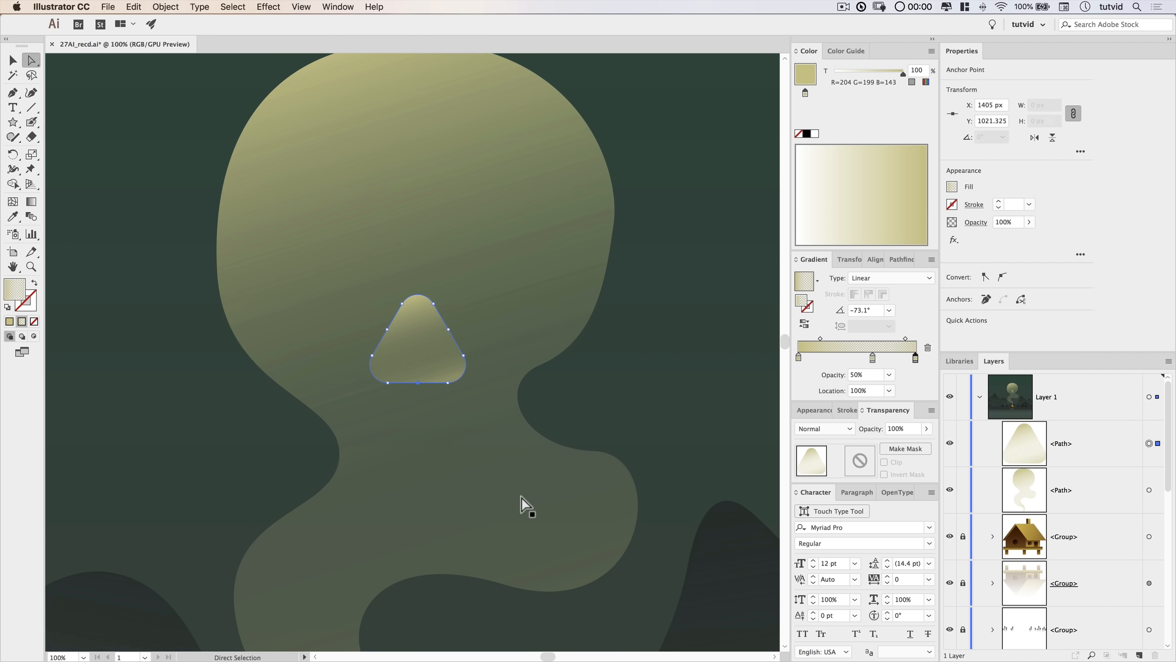
key("Up")
key("Up")
key("Up")
key("Up")
key("Up")
key("Up")
key("Up")
Smooth the raised base point of the nose into a horizontal curve with the Anchor Point tool and deselect the shape.
left_click(14, 95)
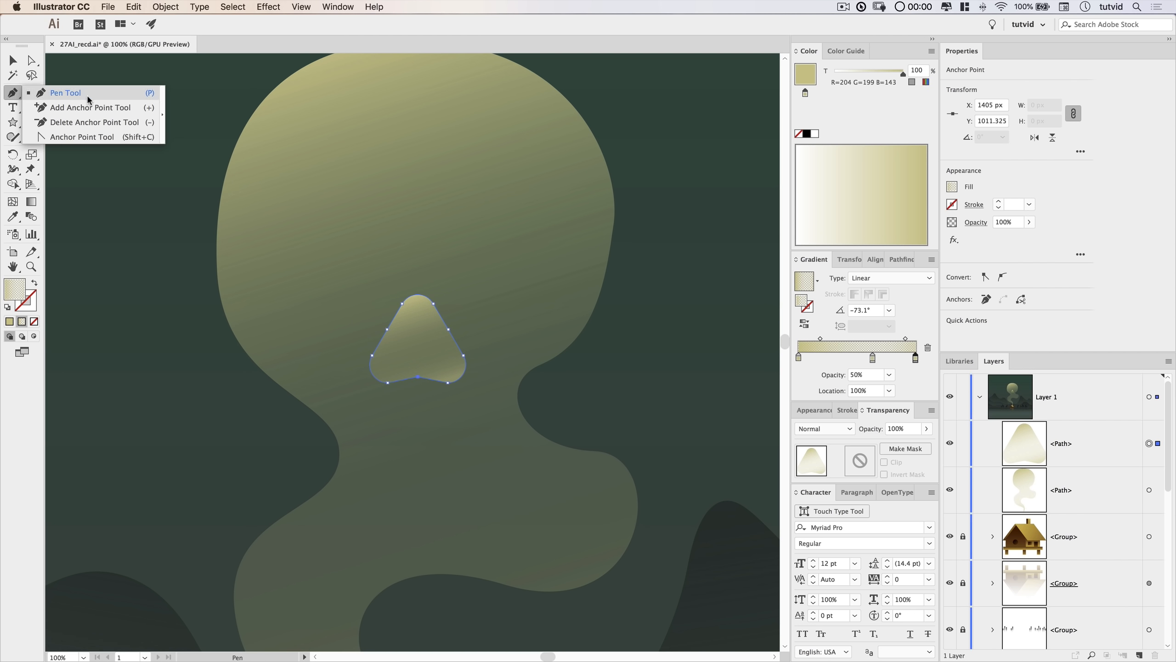
left_click(96, 138)
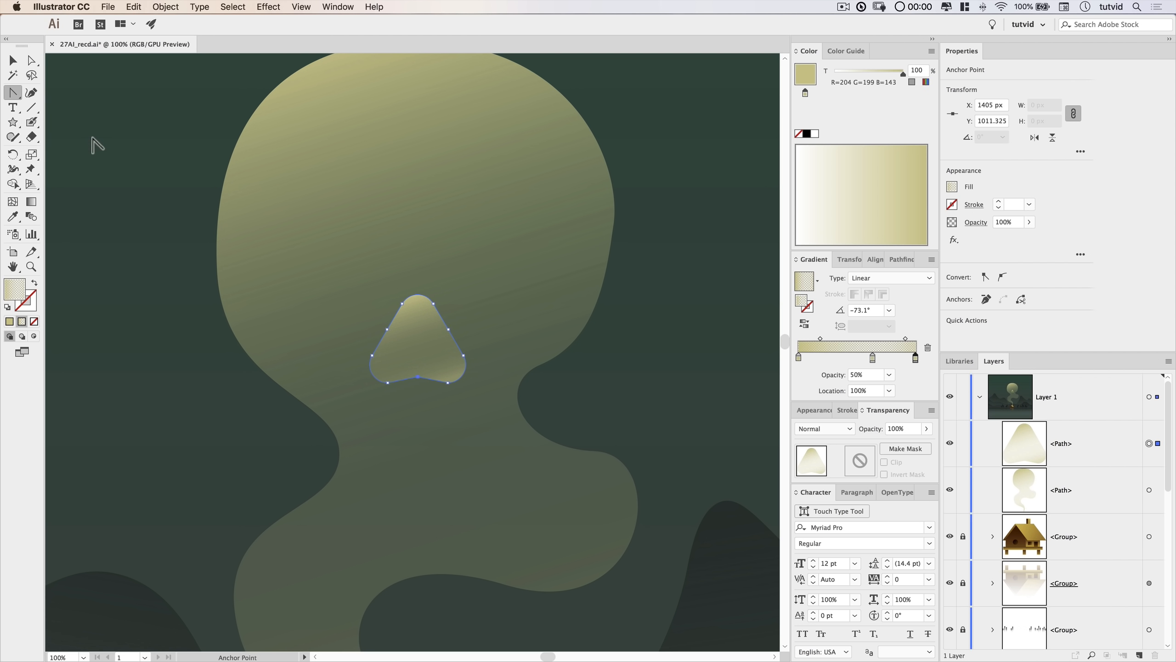
key("super+equal")
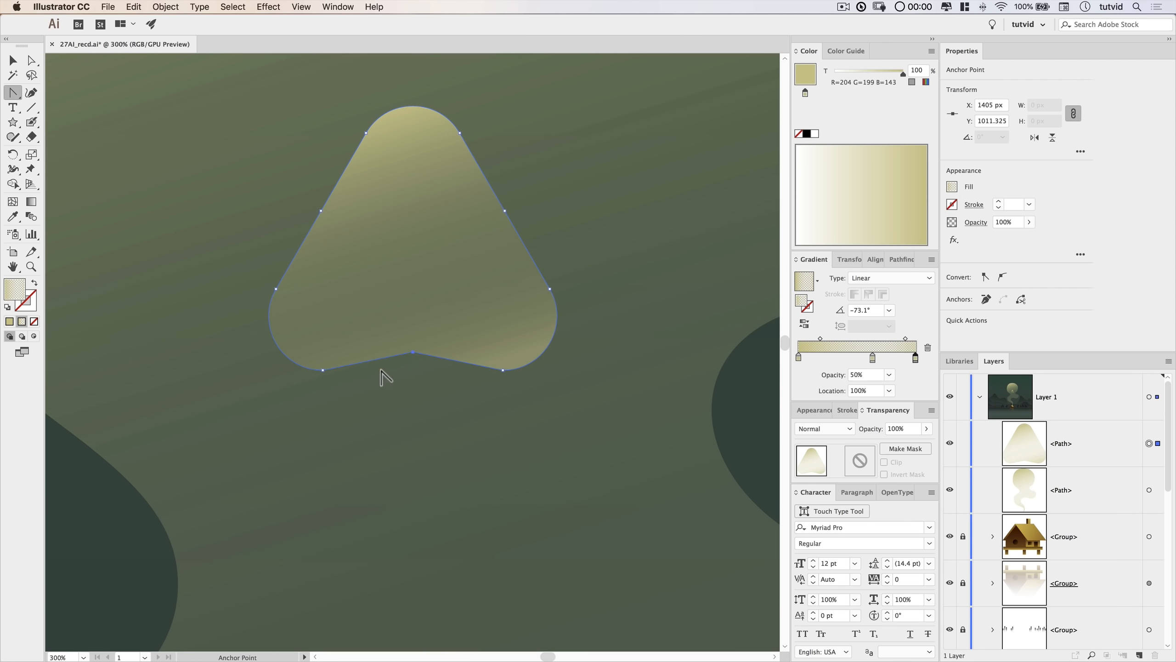
key("super+equal")
key("super+equal")
left_click_drag(383, 349, 368, 349)
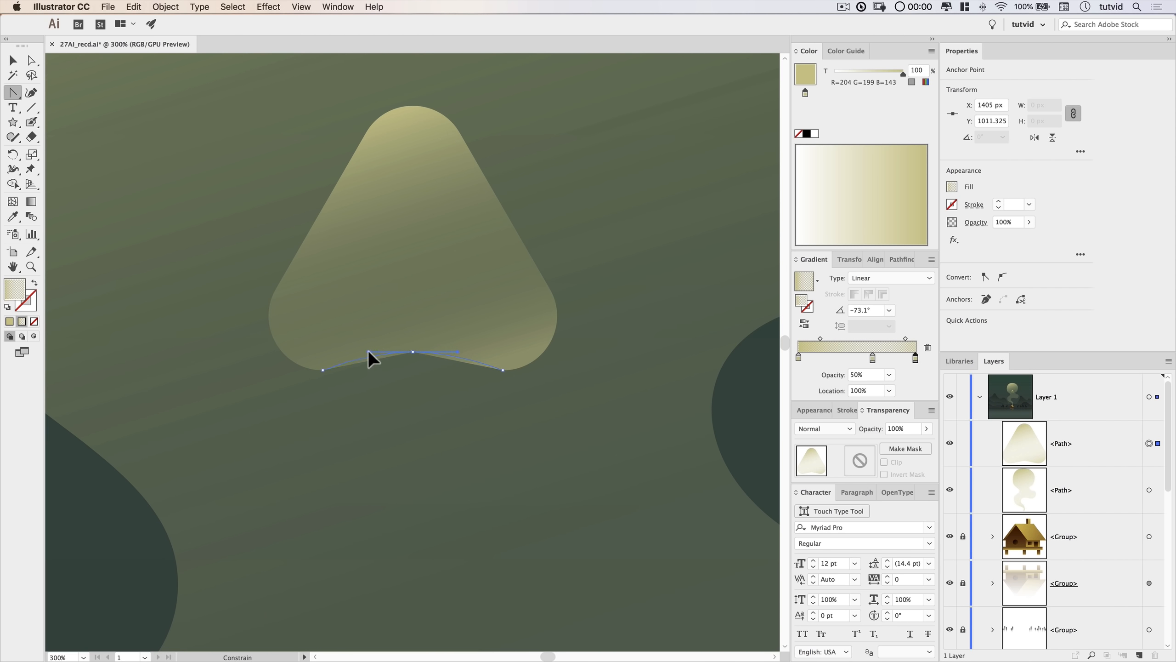
left_click(13, 60)
left_click(110, 647)
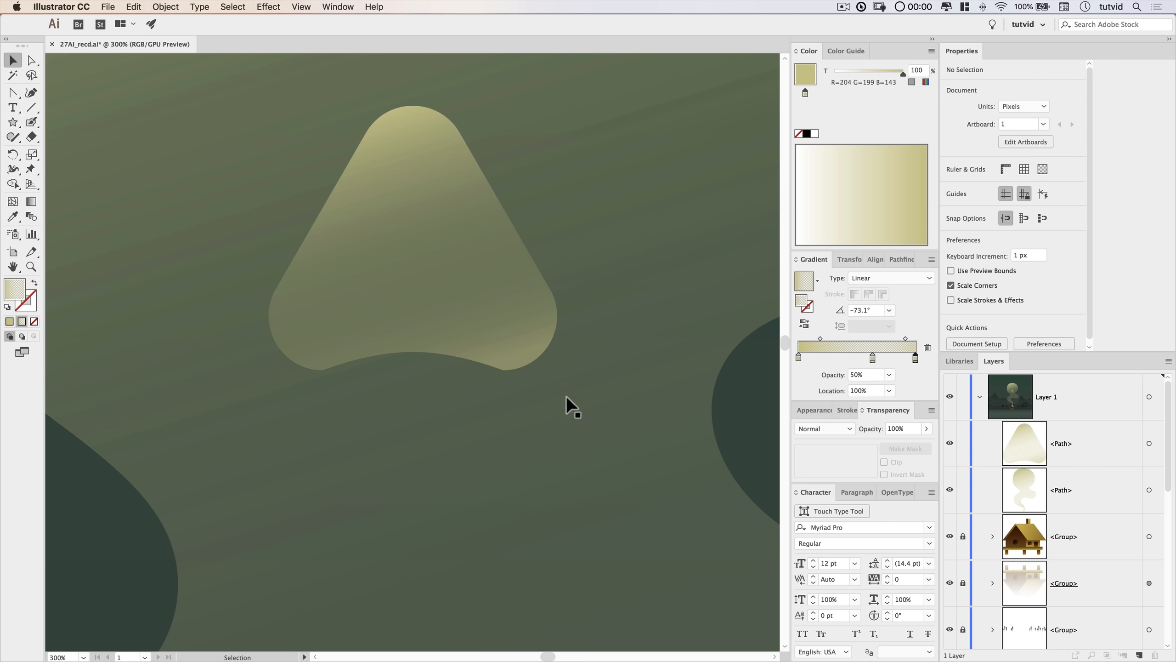
Replace the nose's gradient with the solid fill R=204 G=199 B=143.
key("super+0")
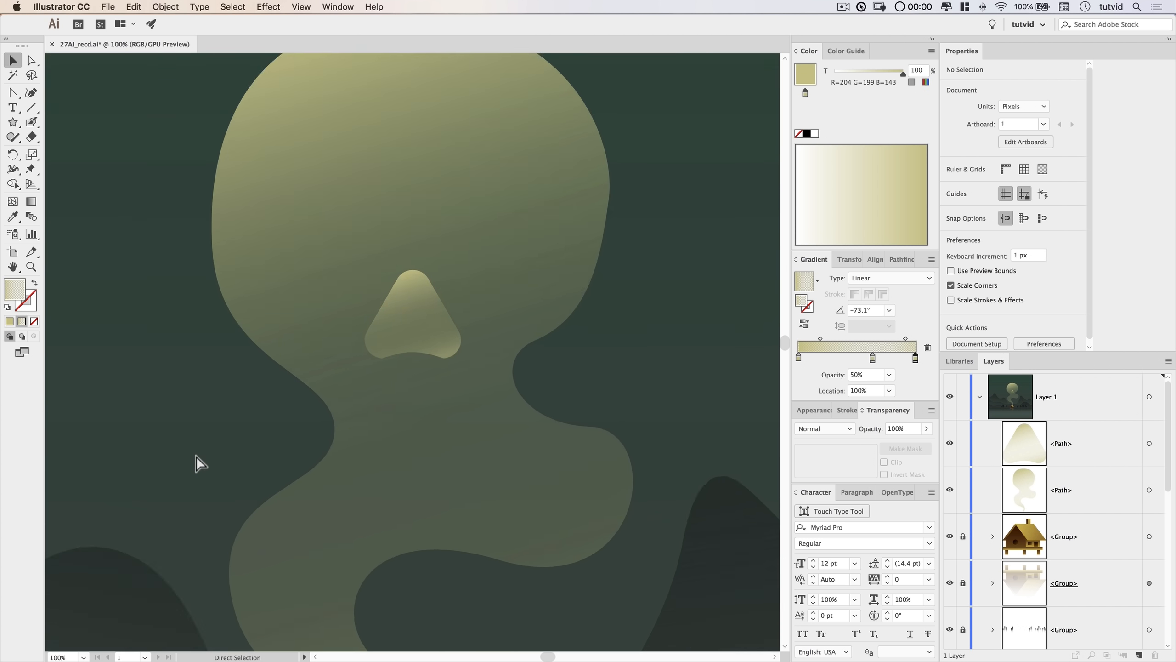
left_click(409, 345)
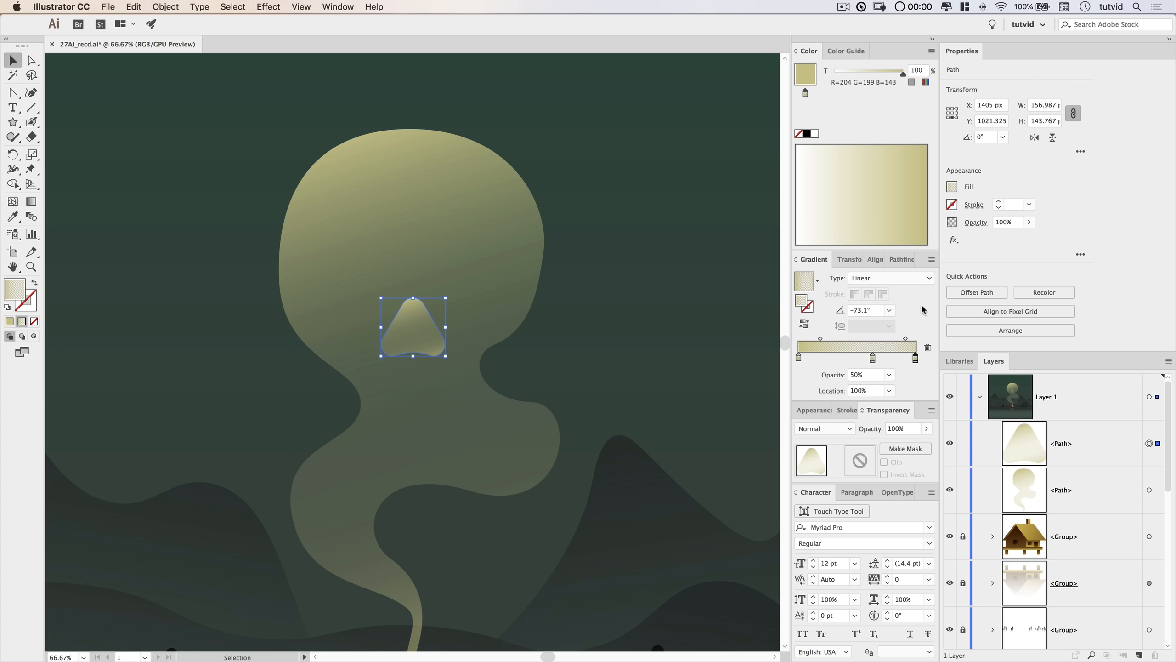
left_click(806, 74)
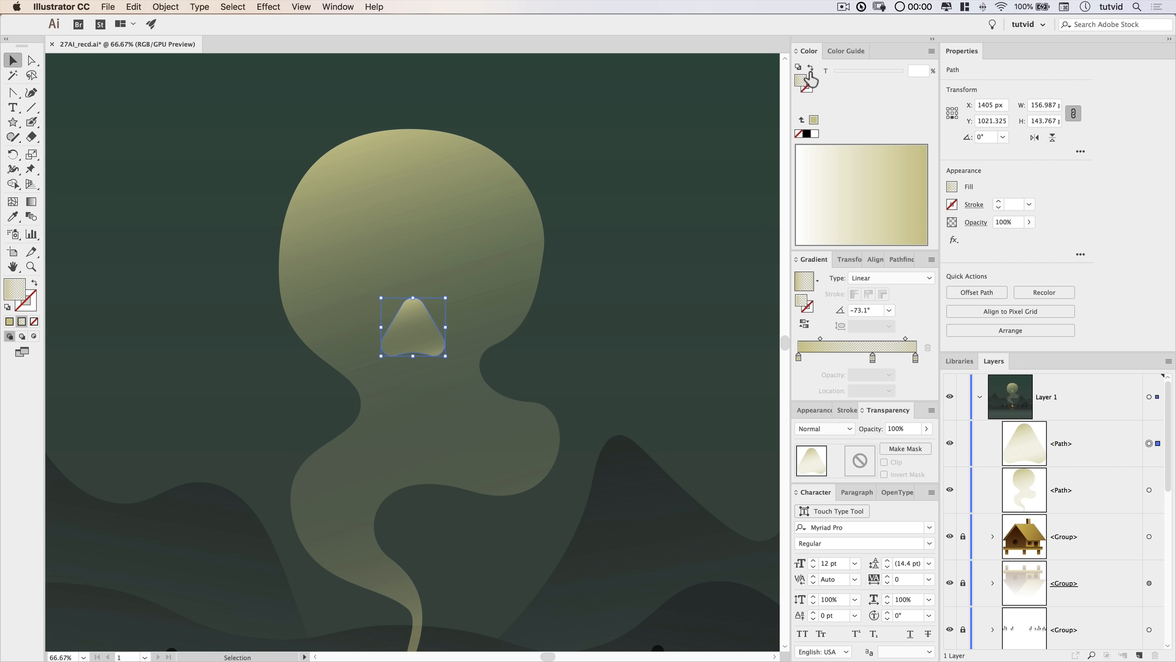
left_click(9, 321)
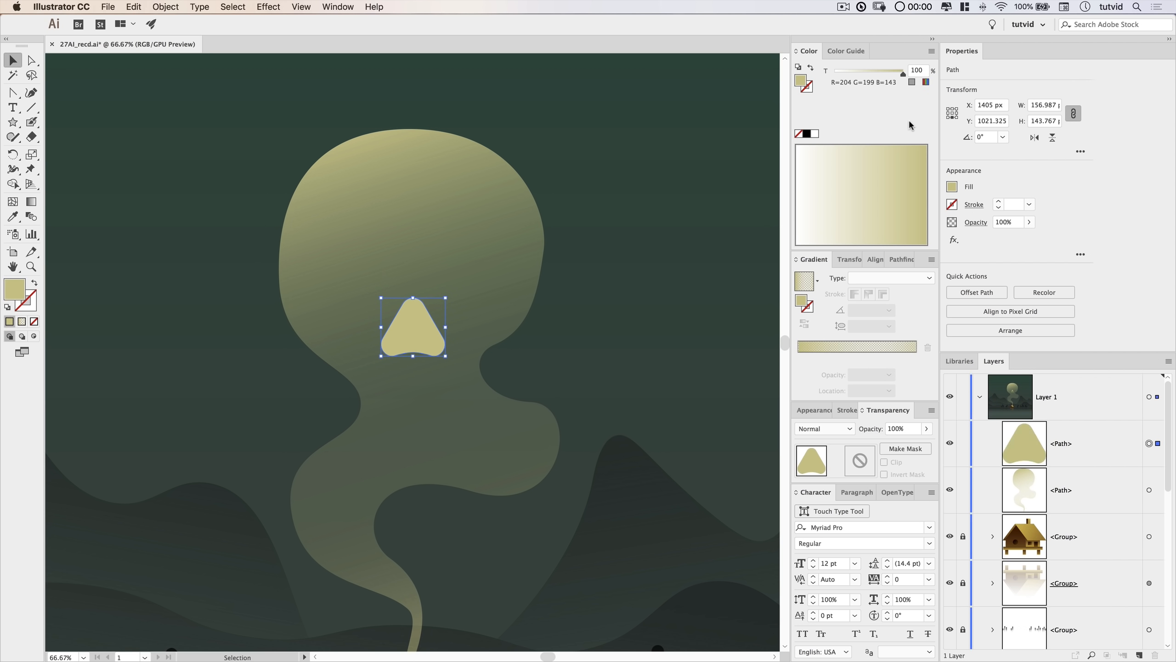
Create a 200 × 200 px circle over the nose with the Ellipse tool, and undo the stray ellipse drawn after it.
left_click(568, 342)
left_click(401, 327)
left_click_drag(12, 121, 77, 153)
left_click(379, 276)
type("200")
key("Tab")
type("200")
key("Return")
left_click_drag(506, 443, 505, 418)
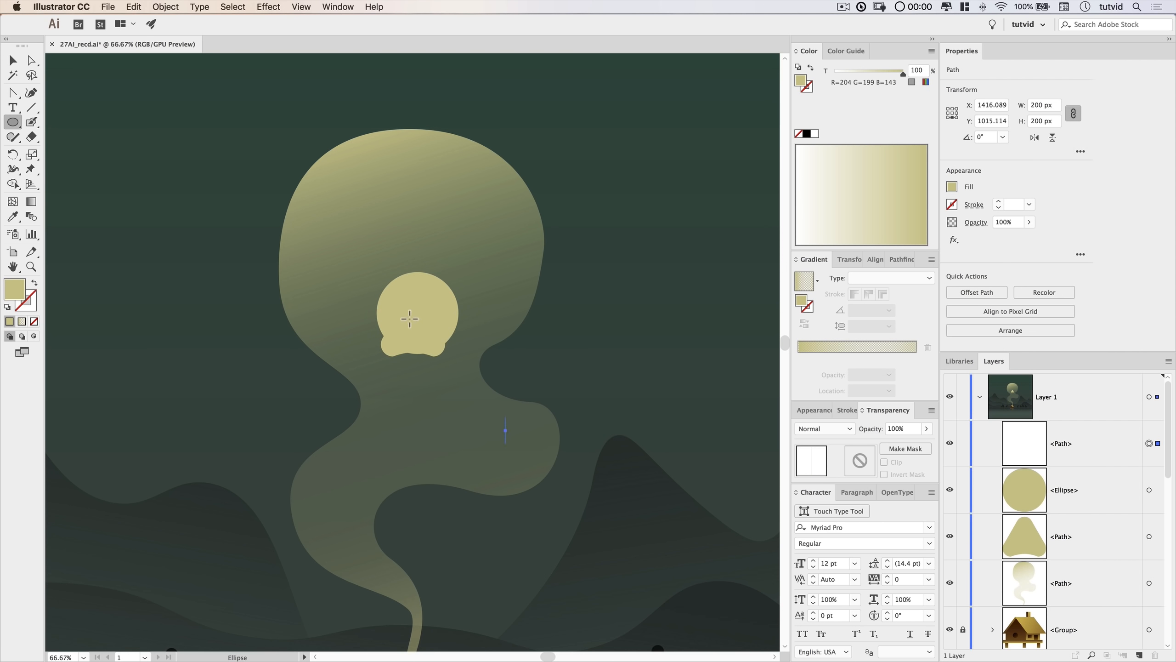
key("super+z")
Set the circle and a copy of it as two level eyes above the nose, one near each side of the head.
key("v")
left_click_drag(444, 307, 505, 258)
left_click(621, 329)
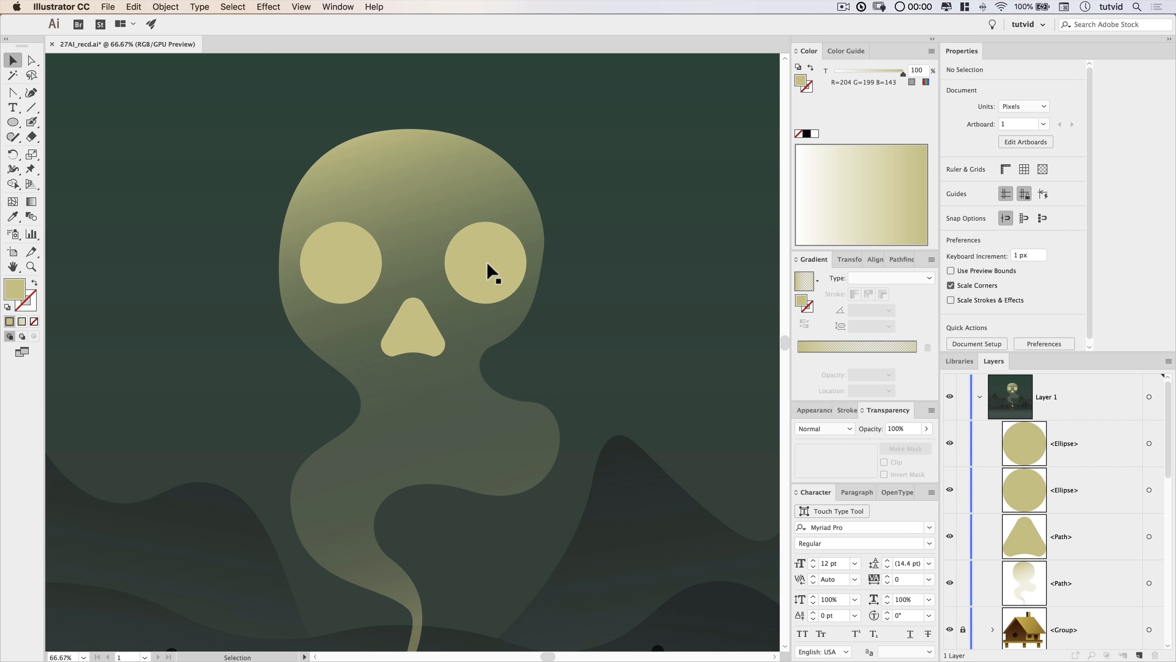
Move both eye circles straight up to the top of the smoke's head.
left_click(487, 261)
left_click(345, 249, "shift")
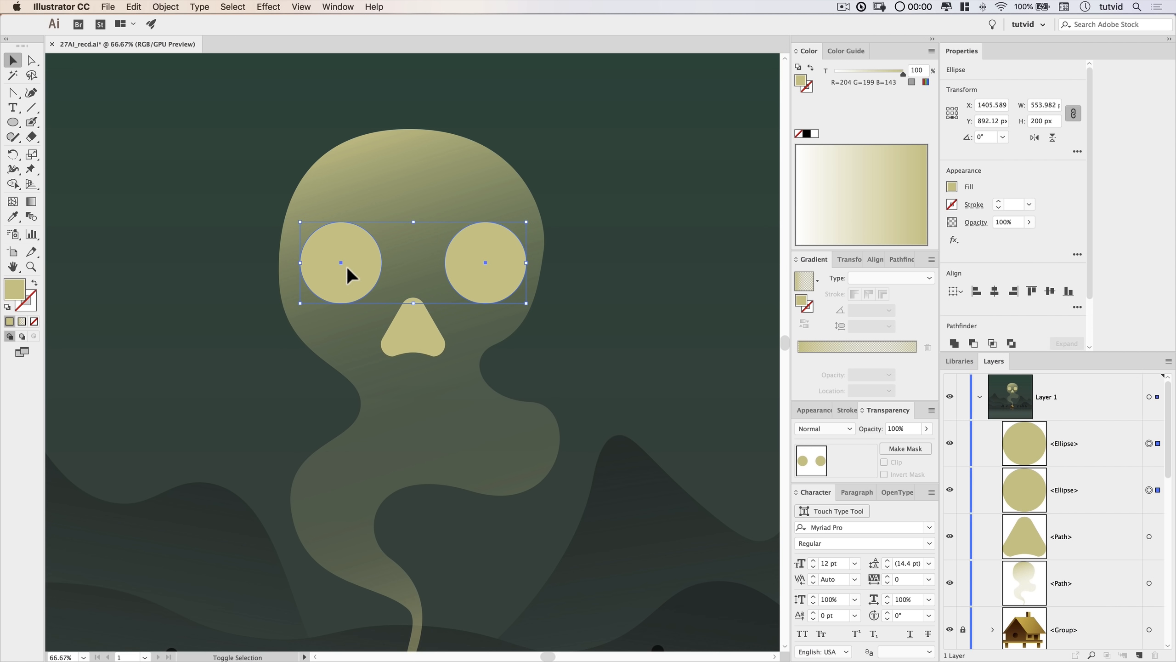
left_click_drag(348, 263, 354, 200)
left_click(674, 357)
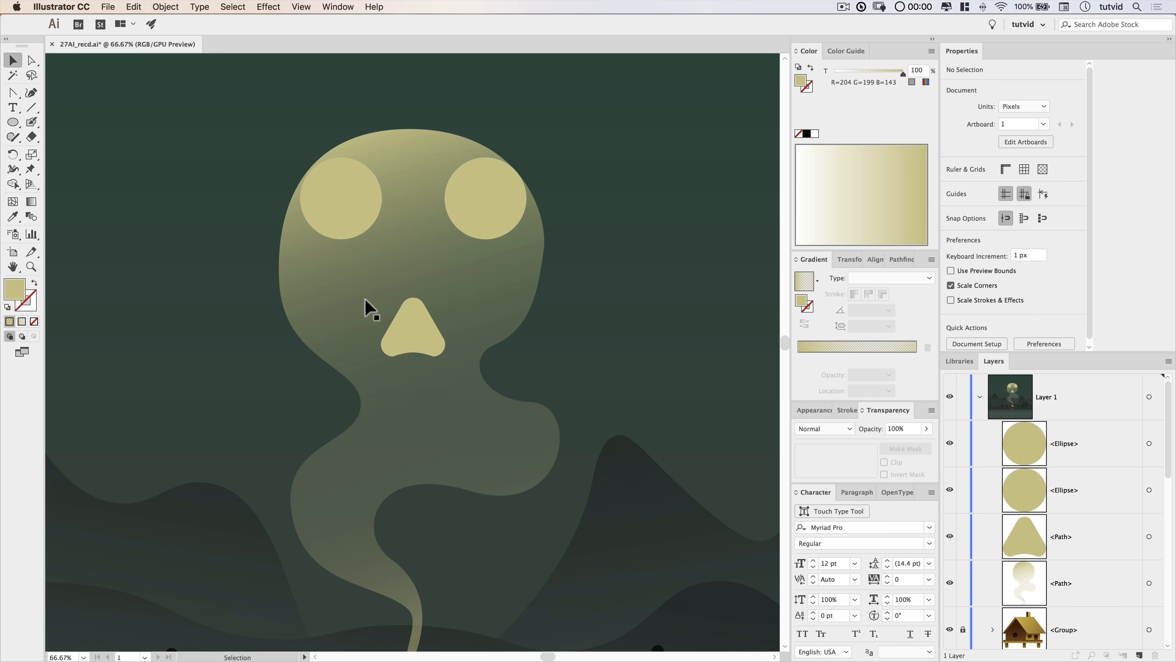
Move both eye circles straight down to just above nose level, at Y 937.116 px.
left_click(497, 184)
left_click(351, 191, "shift")
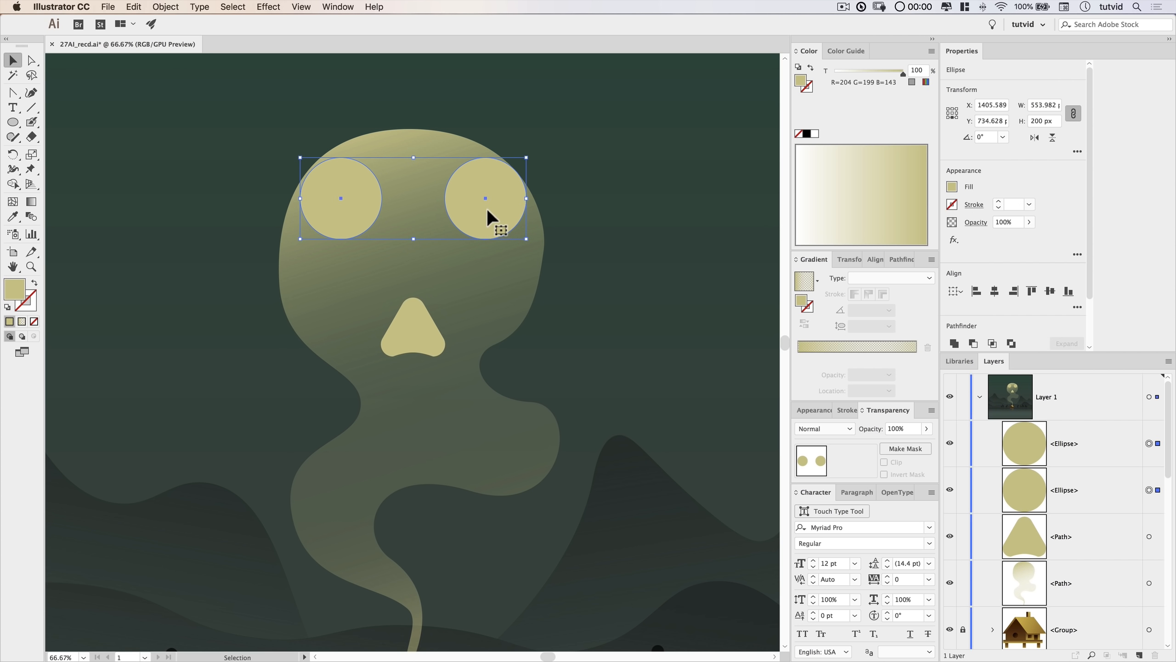
left_click_drag(491, 206, 485, 300)
left_click(648, 371)
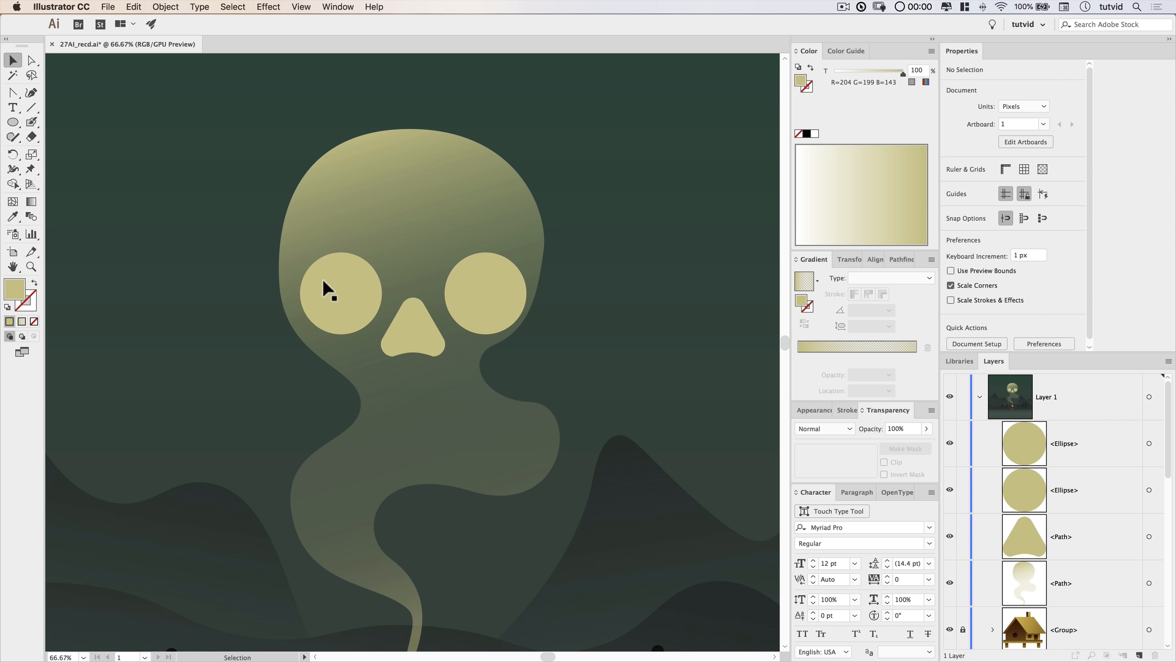
left_click(493, 301)
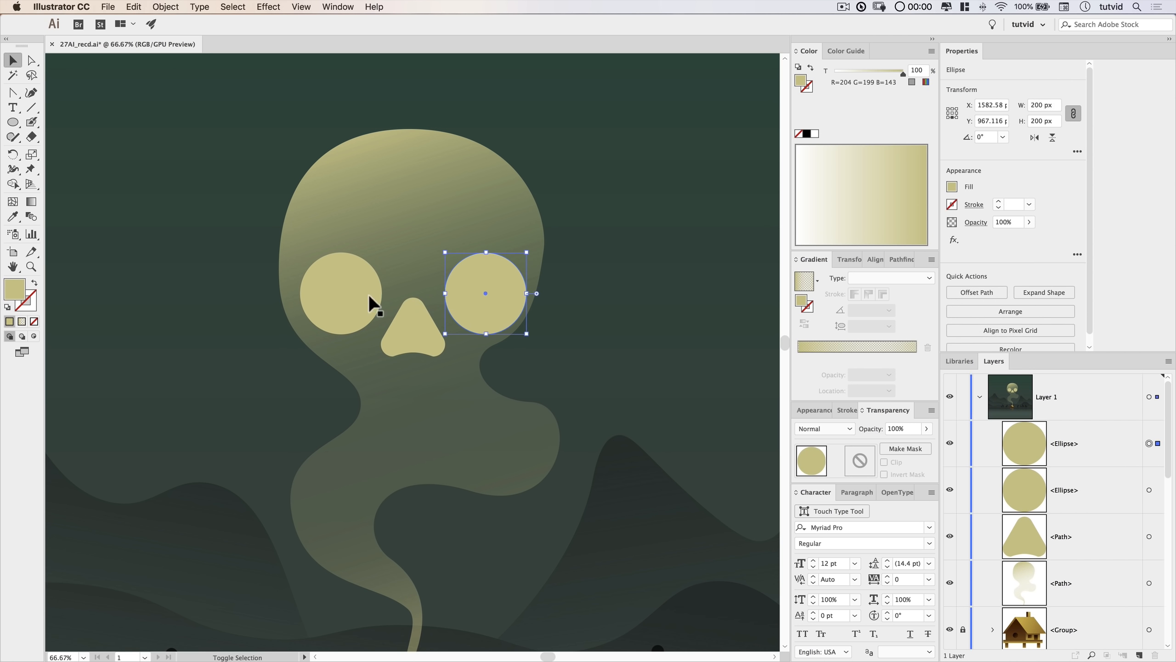
left_click(347, 288, "shift")
mouse_move(429, 660)
key("shift+Up")
Move the right eye horizontally closer to the left one, so the pair spans about 461 px.
left_click(560, 297)
left_click(499, 267)
left_click_drag(491, 271, 460, 274)
Shift both eyes together 43 px to the right to center them above the nose.
left_click(339, 277, "shift")
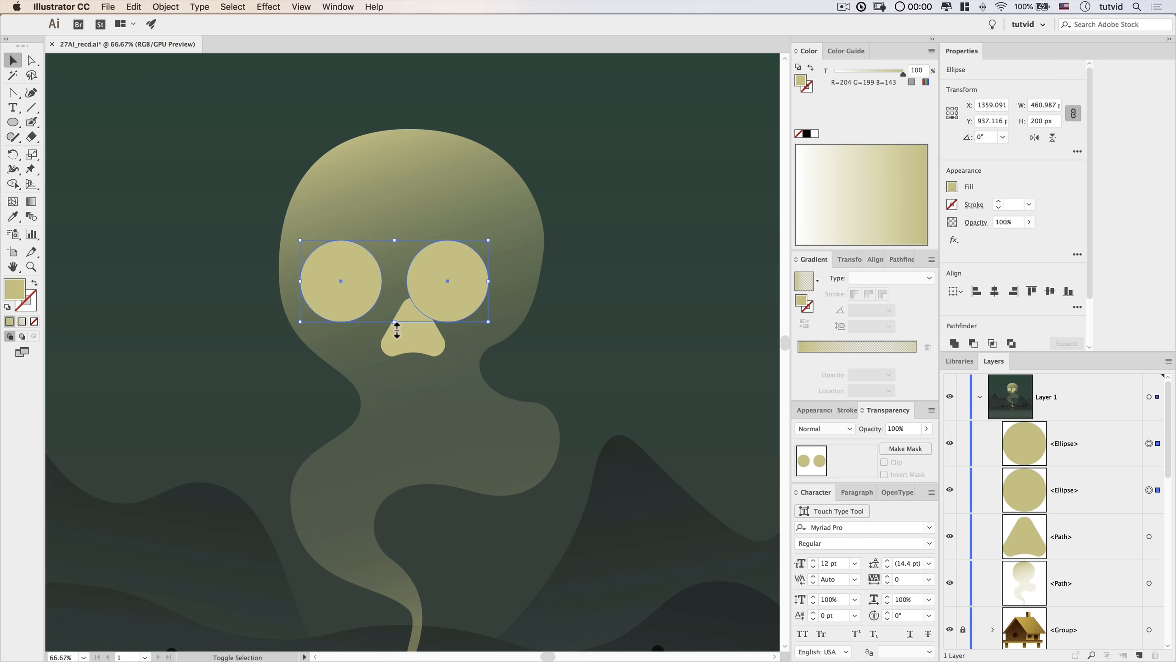
key("shift+Right")
key("shift+Right")
key("shift+Right")
key("shift+Right")
key("shift+Left")
key("Right")
key("Right")
key("Right")
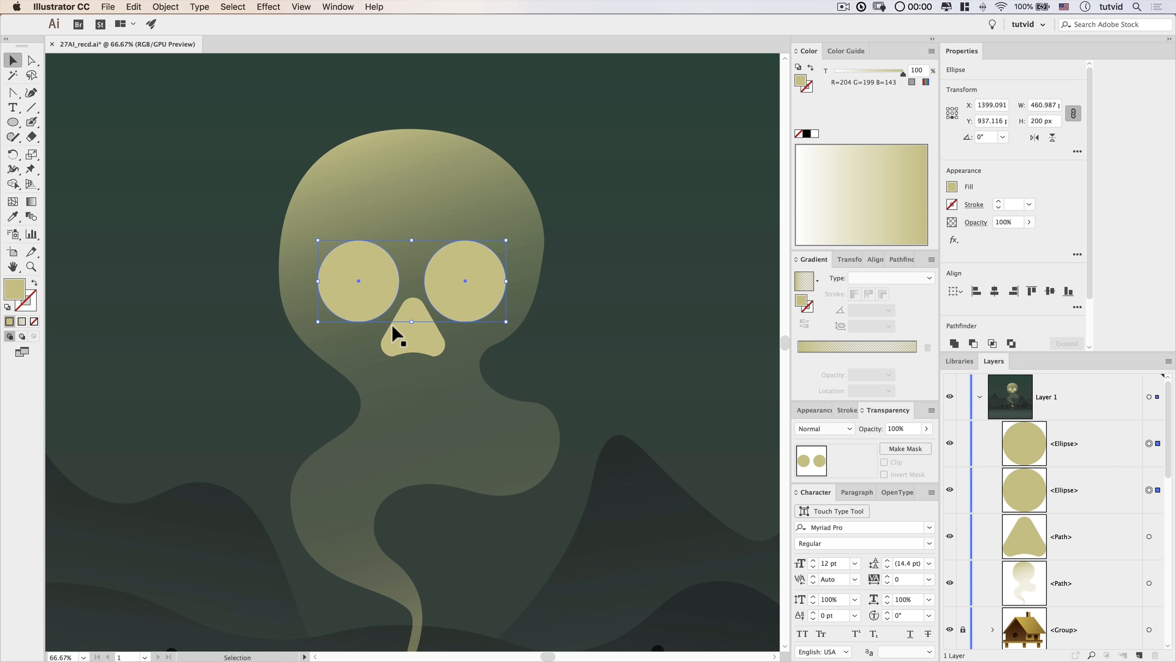
left_click(327, 361)
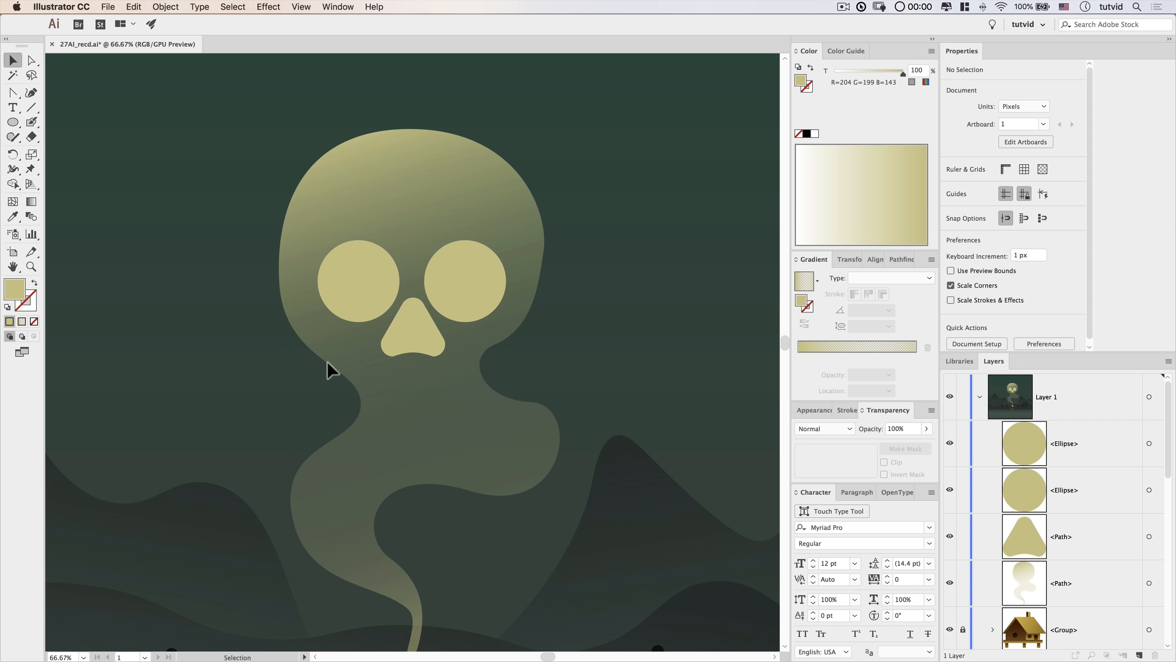
Spread the eyes apart by moving the right one 20 px outward and the left one 20 px outward.
left_click(476, 275)
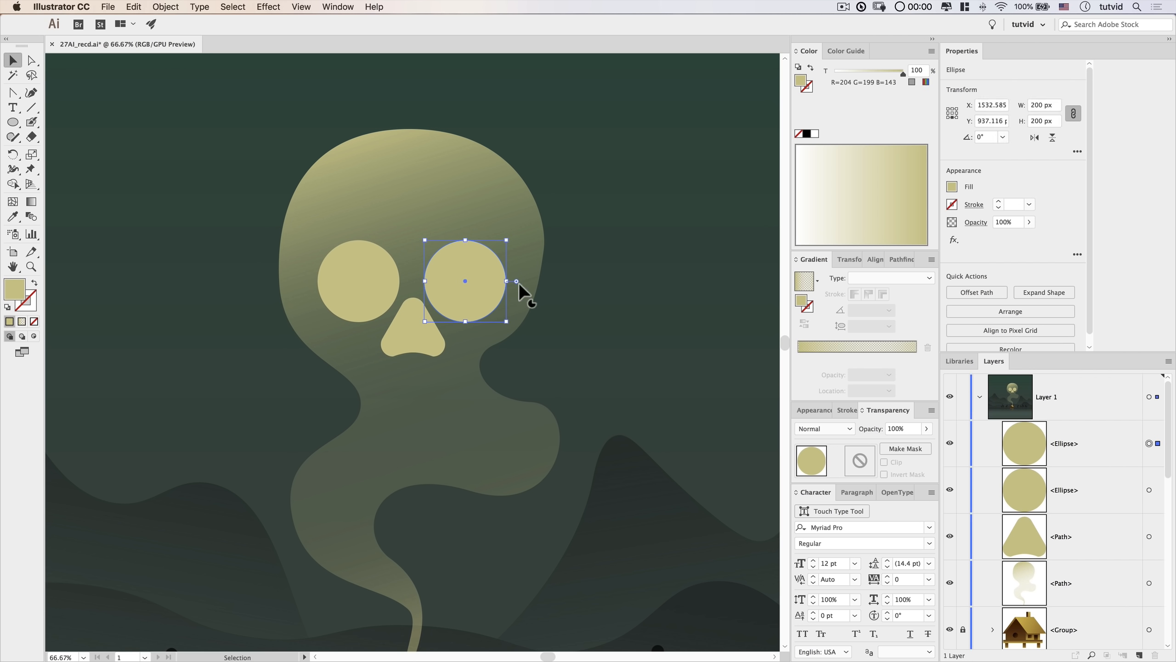
key("shift+Right")
key("shift+Right")
left_click(367, 274)
key("shift+Left")
key("shift+Left")
left_click(617, 365)
Nudge the nose 24 px down and about 4 px to the left.
left_click(419, 330)
key("shift+Down")
key("shift+Down")
key("Left")
key("Left")
key("Left")
key("Down")
key("Down")
key("Down")
key("Down")
key("Left")
left_click(664, 290)
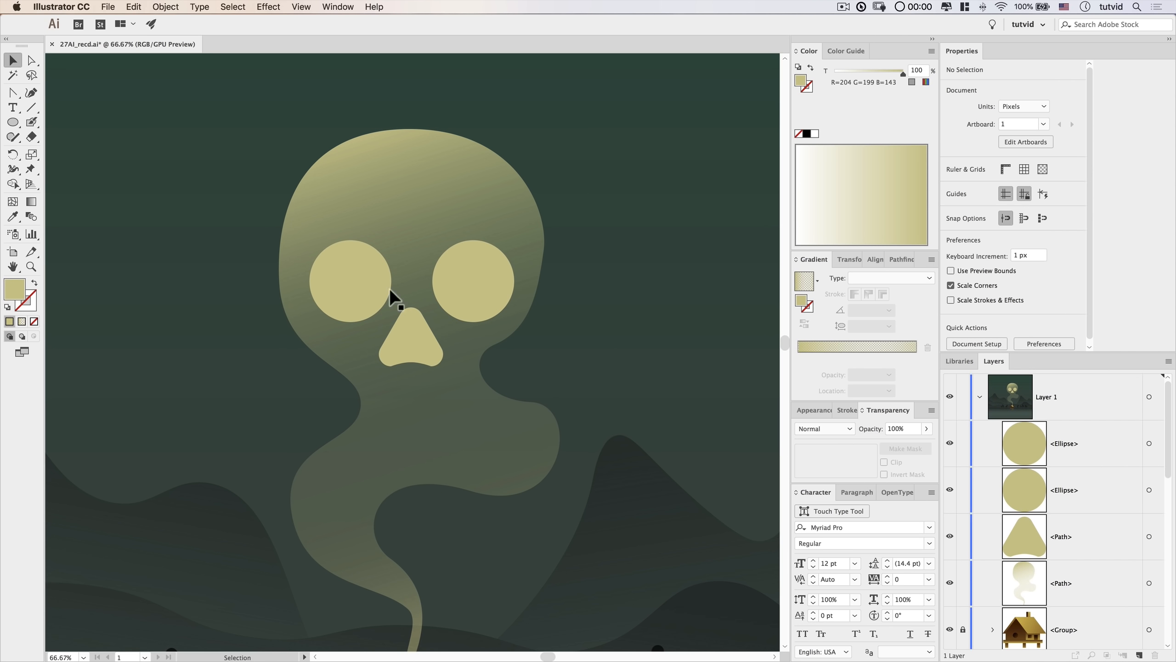
Scale the eyes and nose together proportionally about their center to a width of about 428 px.
left_click(474, 273)
left_click(407, 331, "shift")
left_click(363, 299, "shift")
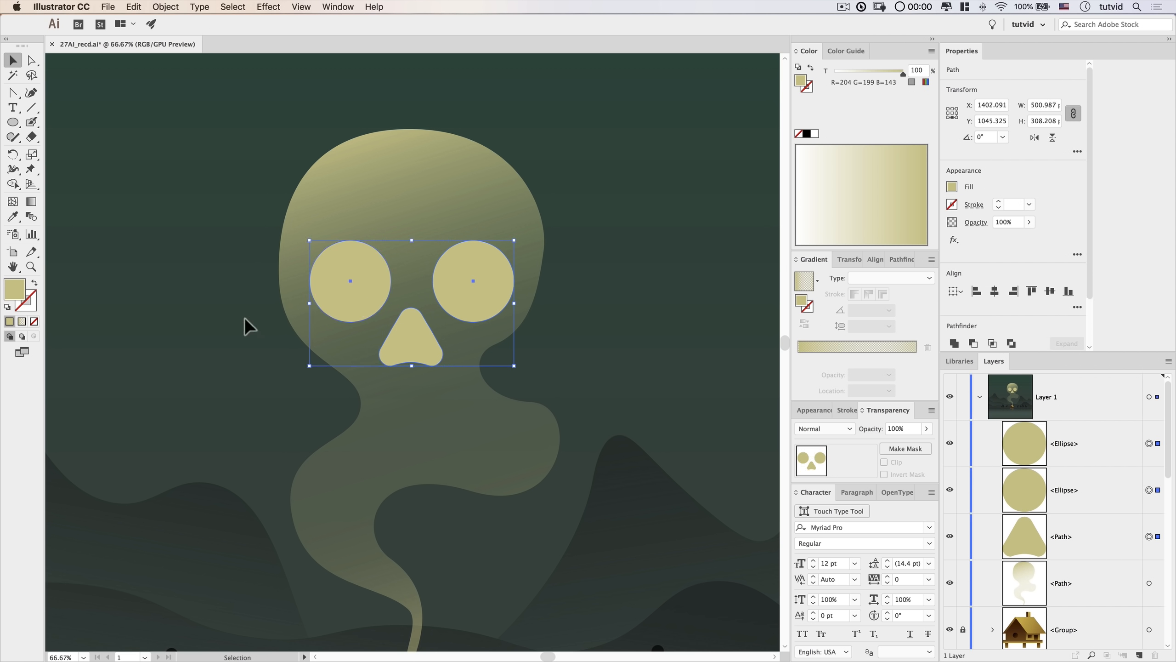
left_click_drag(519, 244, 505, 253)
Move the eyes and nose together about 28 px down and 4 px left within the head.
key("Down")
key("Down")
key("Down")
key("Down")
key("Down")
key("Down")
key("Down")
key("Down")
key("Down")
key("Down")
key("Down")
key("Down")
key("Down")
key("Down")
key("Down")
key("Down")
key("Down")
key("Down")
key("Down")
key("Down")
key("Down")
key("Down")
key("Down")
key("Down")
key("Down")
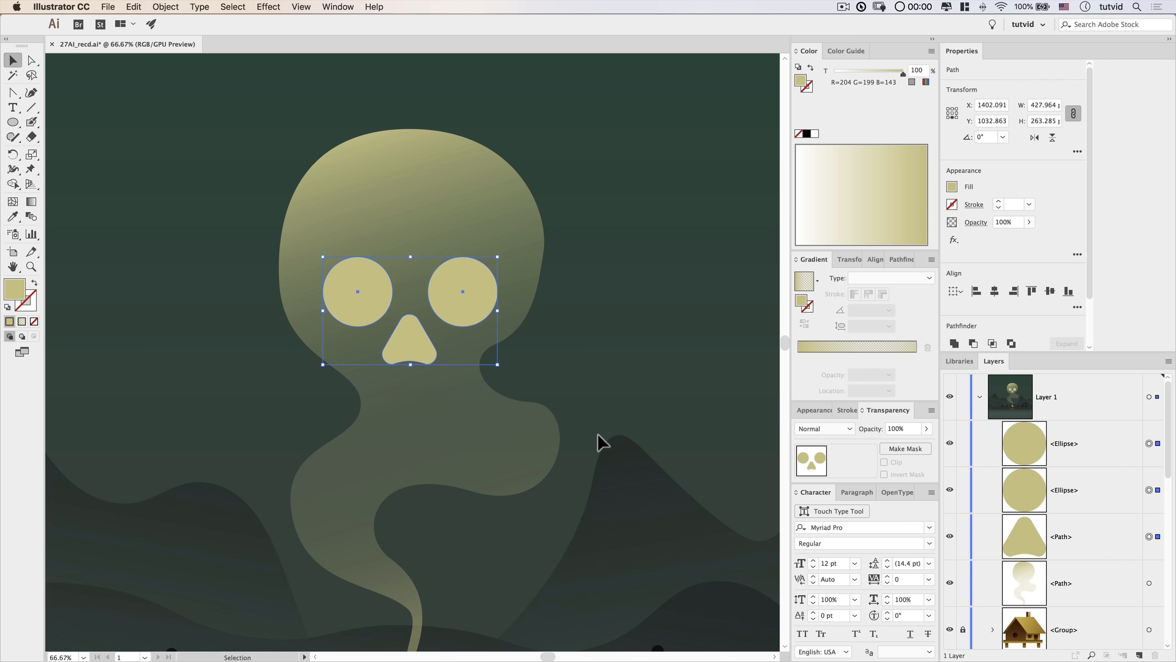
key("Left")
key("Left")
key("Left")
key("Left")
key("Down")
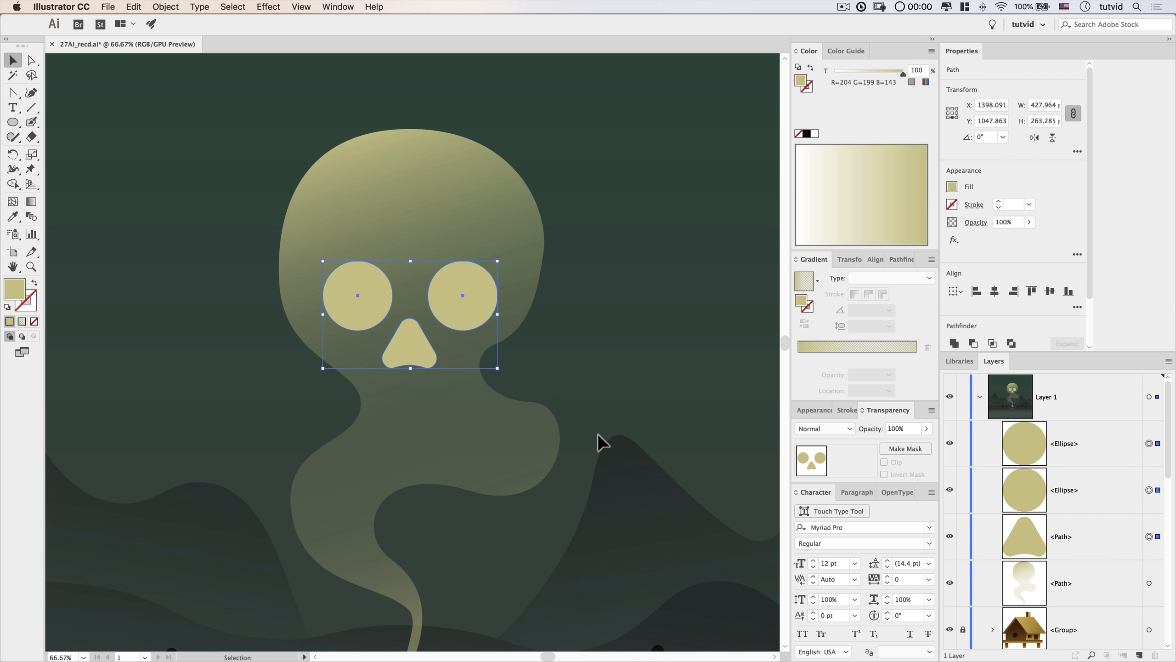
left_click(602, 291)
Cut both eyes and the nose from the artwork to the clipboard.
left_click(437, 279)
left_click(401, 336, "shift")
left_click(353, 285, "shift")
left_click(133, 7)
left_click(145, 57)
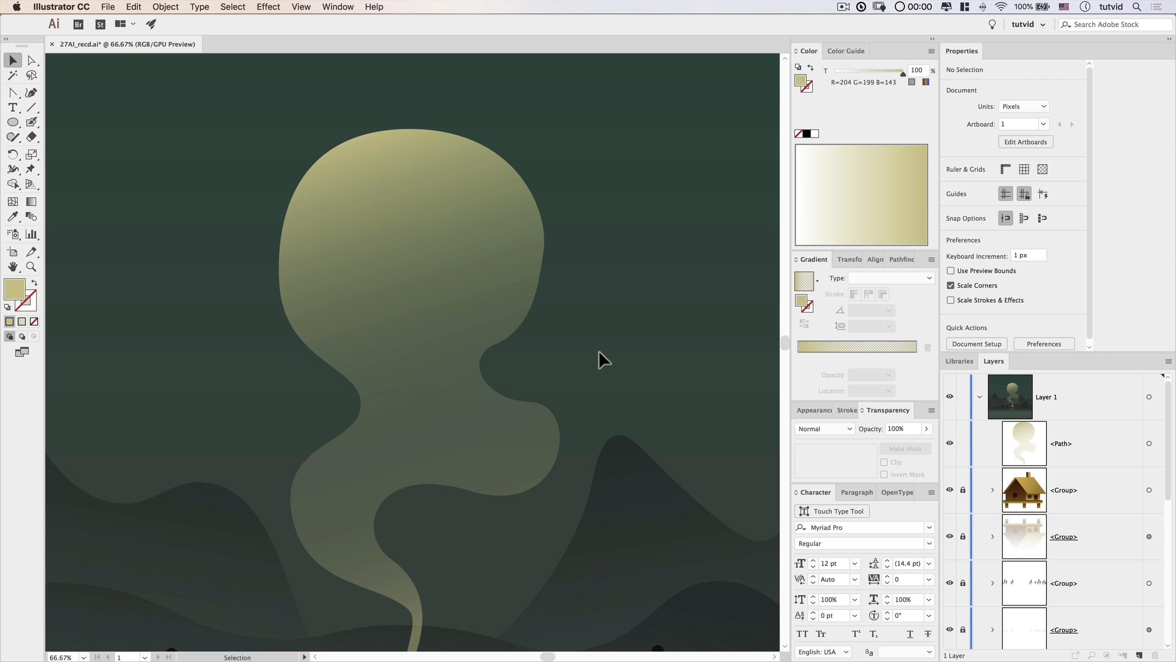
Create an opacity mask on the smoke shape with Clip turned off.
left_click(467, 293)
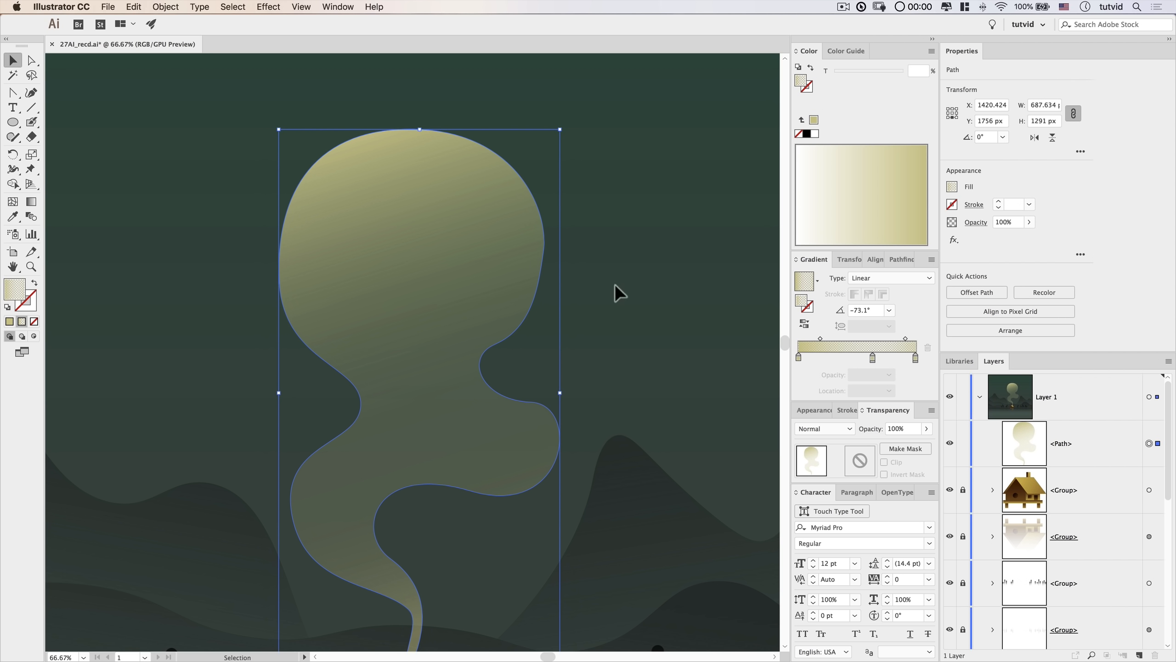
left_click_drag(493, 389, 508, 214)
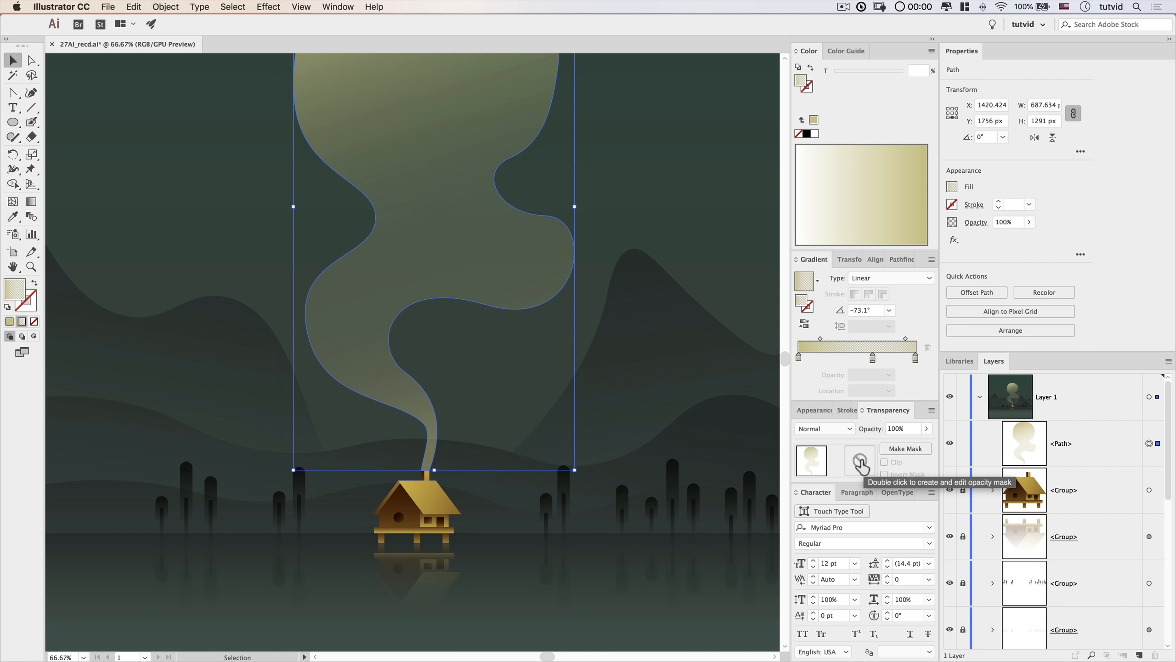
double_click(865, 468)
left_click(884, 463)
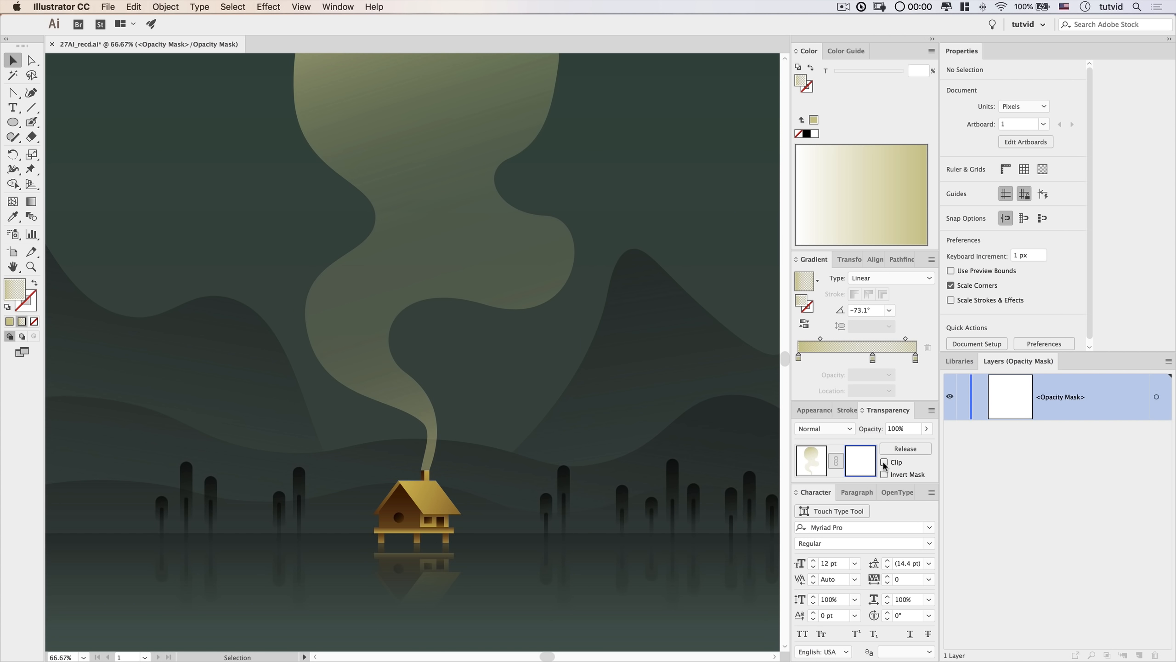
Paste the eyes and nose in place inside the opacity mask and fill them with black.
left_click(134, 6)
left_click(172, 89)
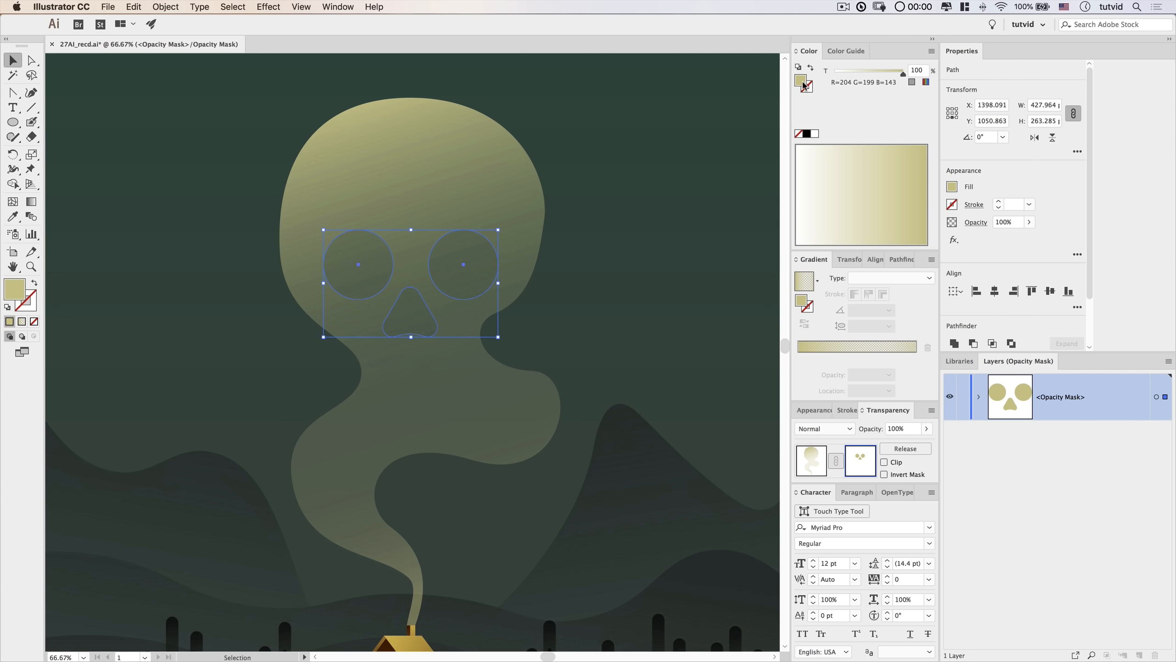
left_click(807, 133)
left_click(593, 287)
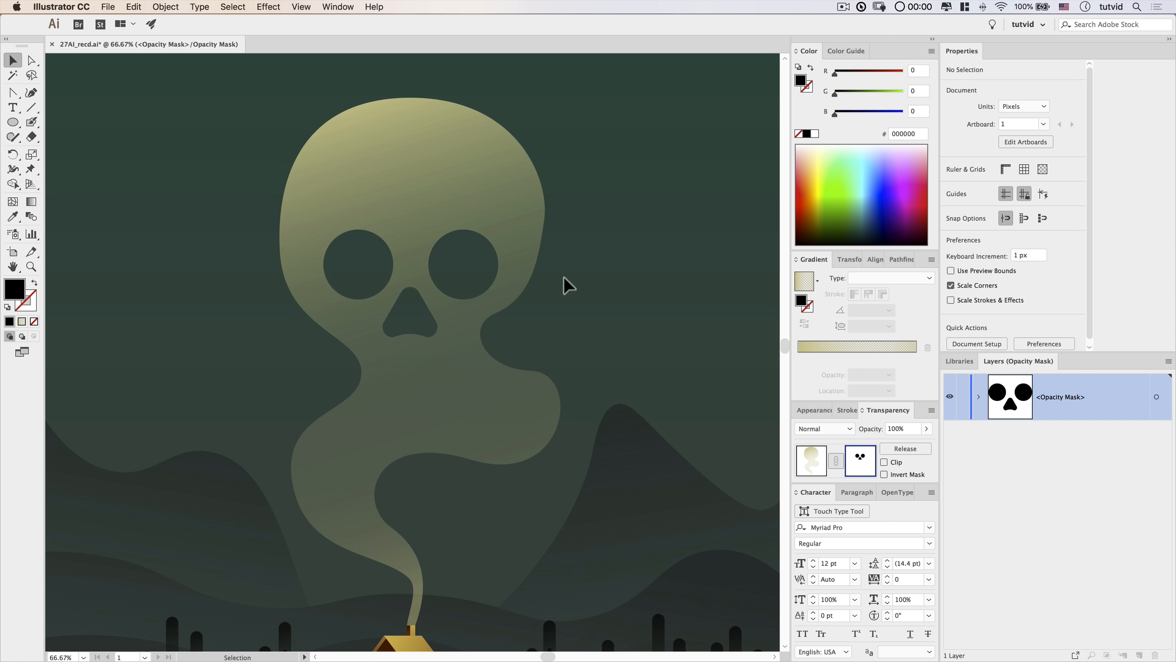
Leave the opacity mask and return to editing the smoke artwork.
left_click_drag(344, 281, 355, 270)
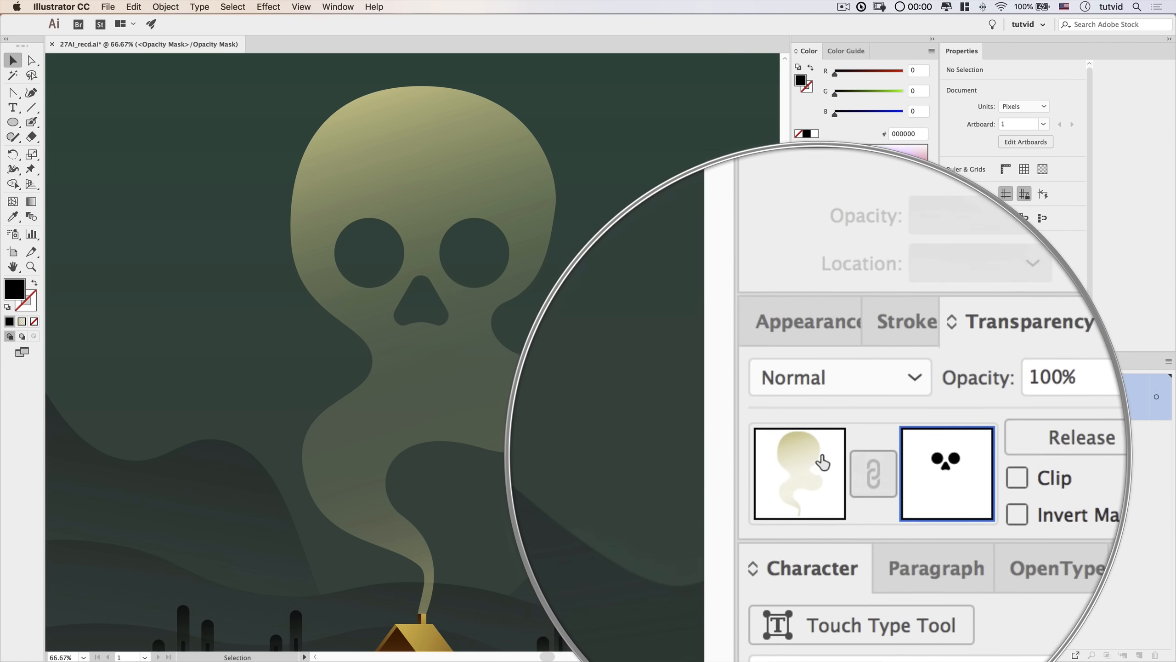
left_click(813, 459)
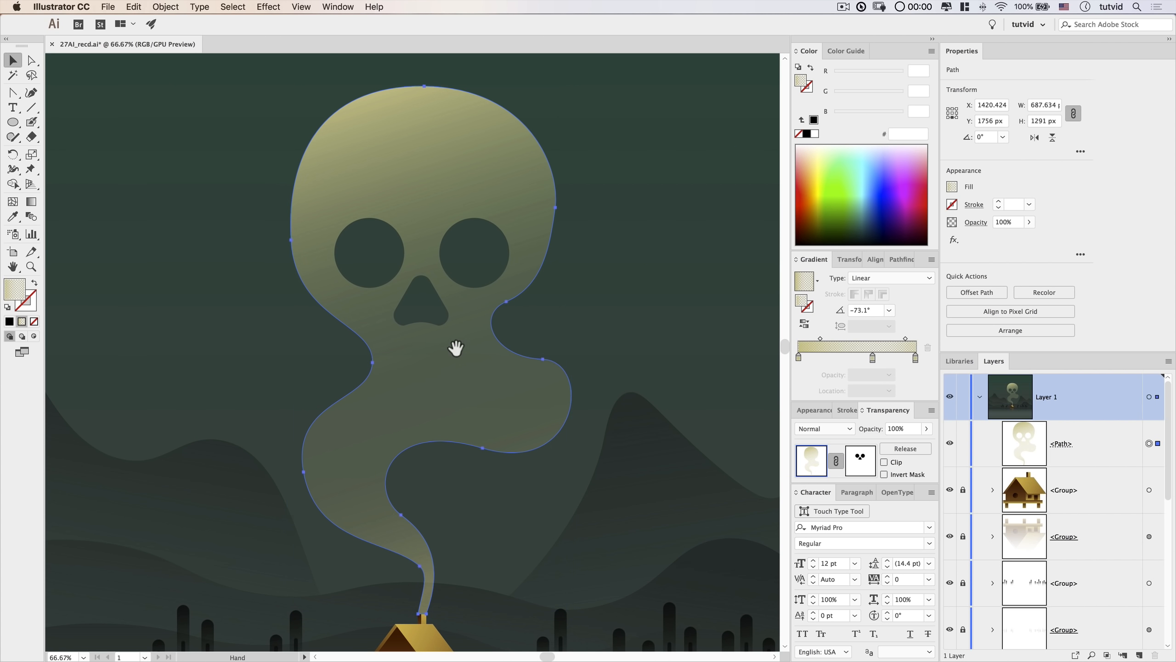
Deselect the skull smoke shape and lock its path in the layer stack.
left_click_drag(464, 354, 485, 355)
key("super+0")
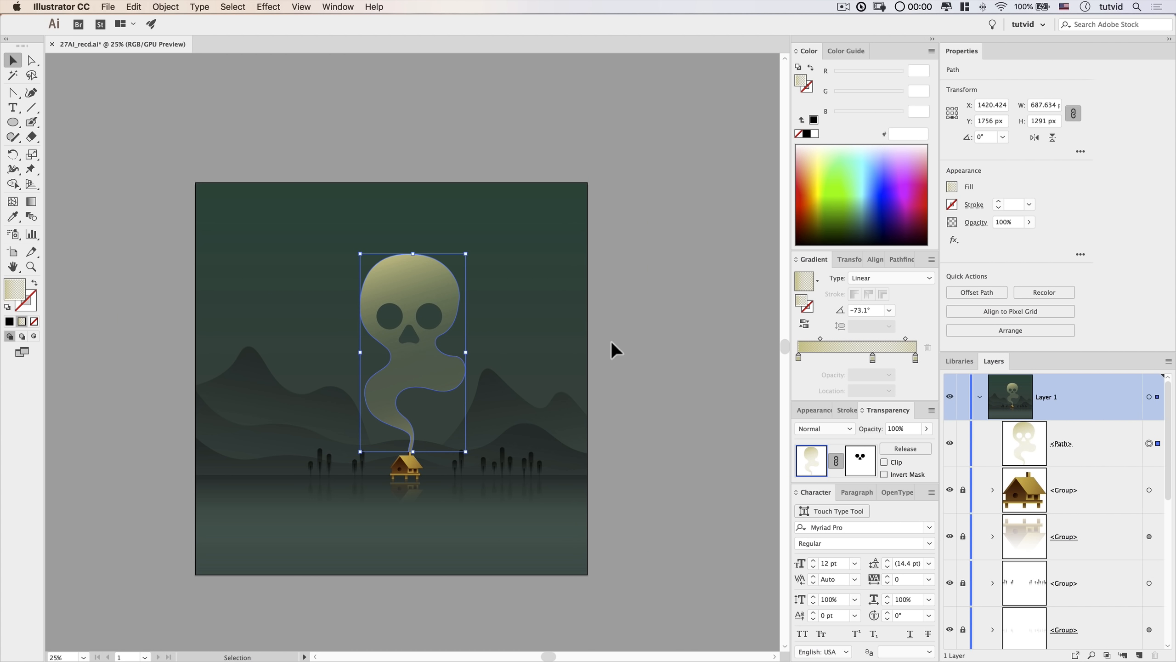
left_click(611, 342)
key("super+equal")
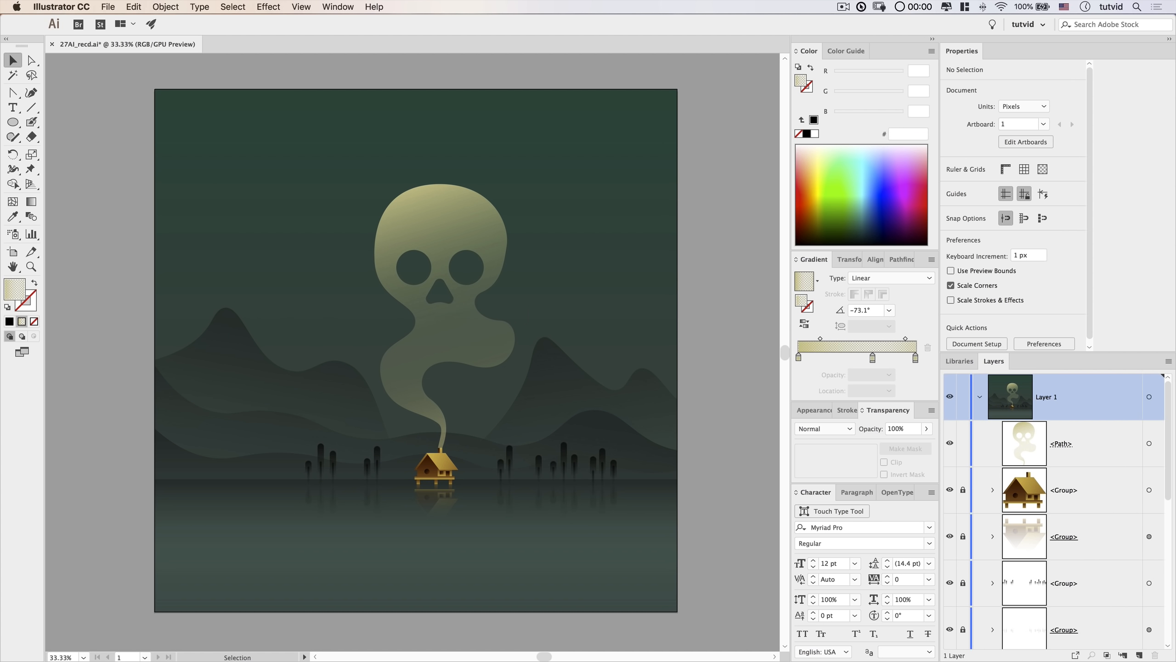
left_click(1074, 443)
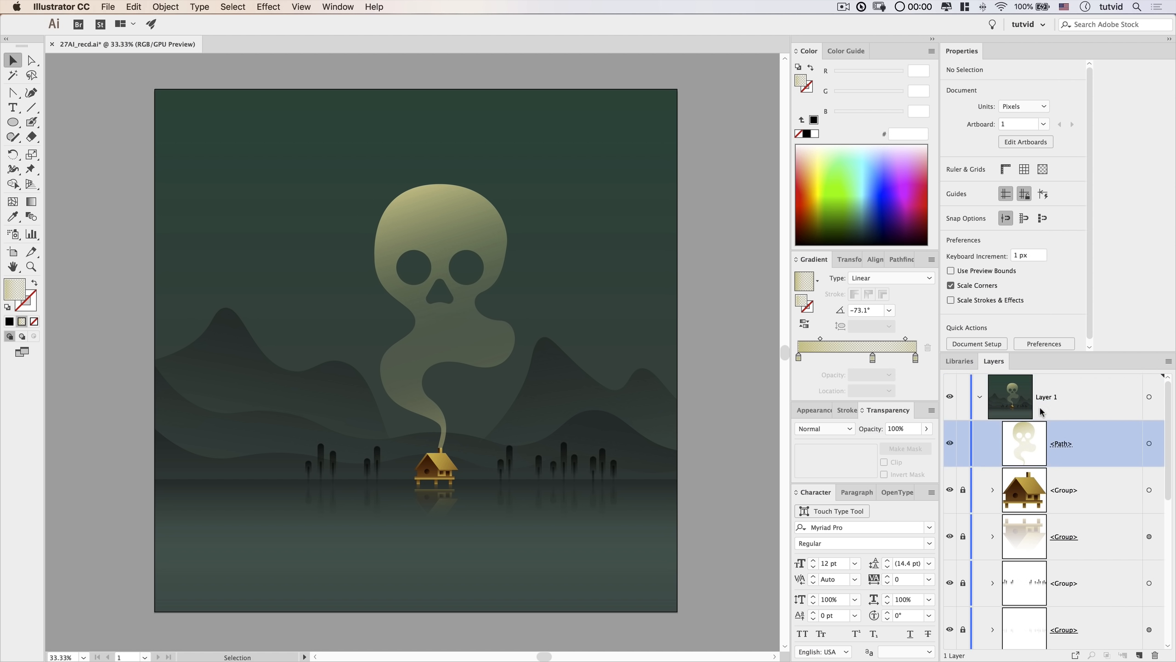
left_click(963, 444)
Create a rectangle measuring exactly 2560 by 2560 px above the artwork.
left_click_drag(13, 122, 49, 121)
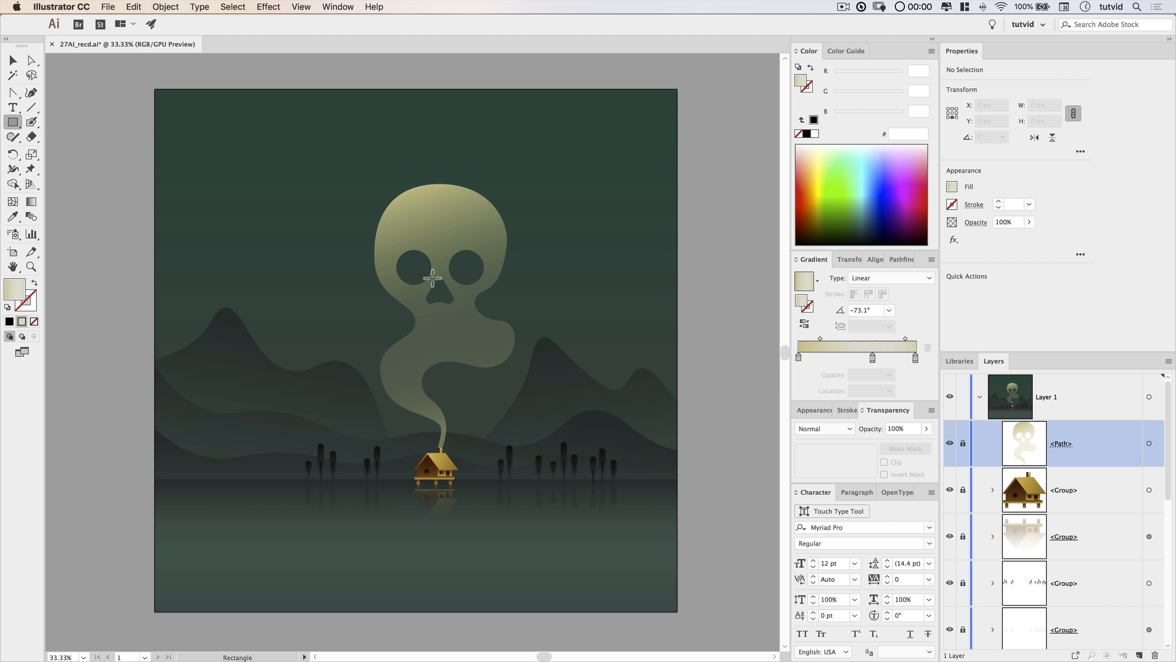
left_click(328, 273)
type("2560")
key("Tab")
type("2560")
key("Return")
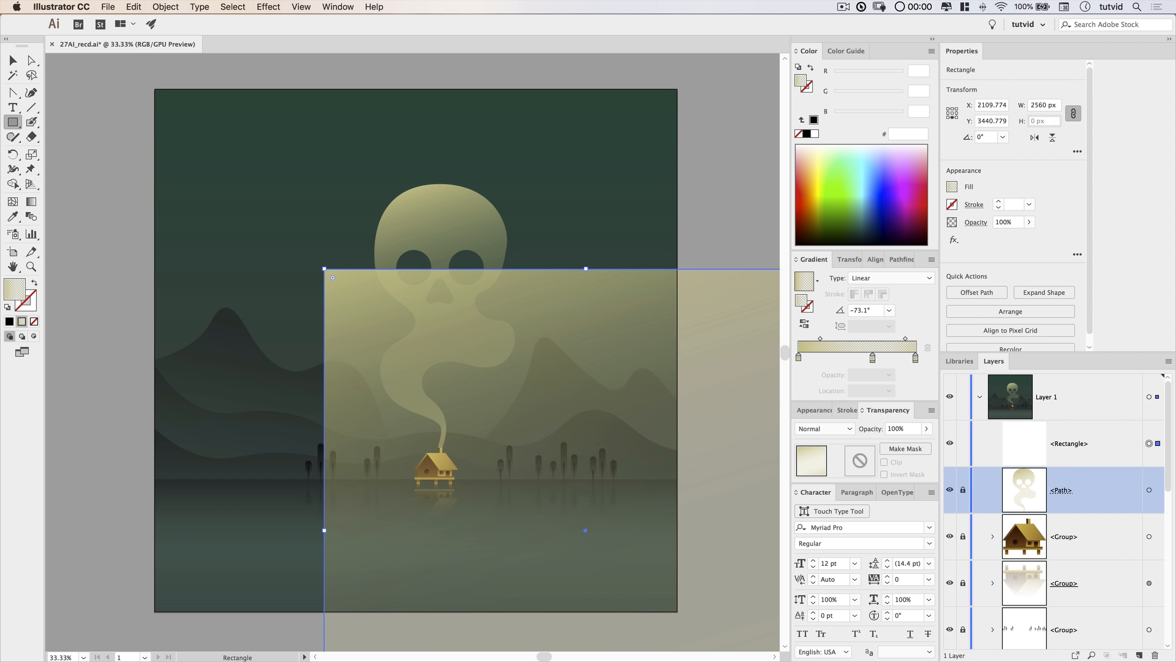
Fill the new rectangle with solid neutral grey, RGB 128, 128, 128, and move it roughly over the artboard.
left_click(8, 322)
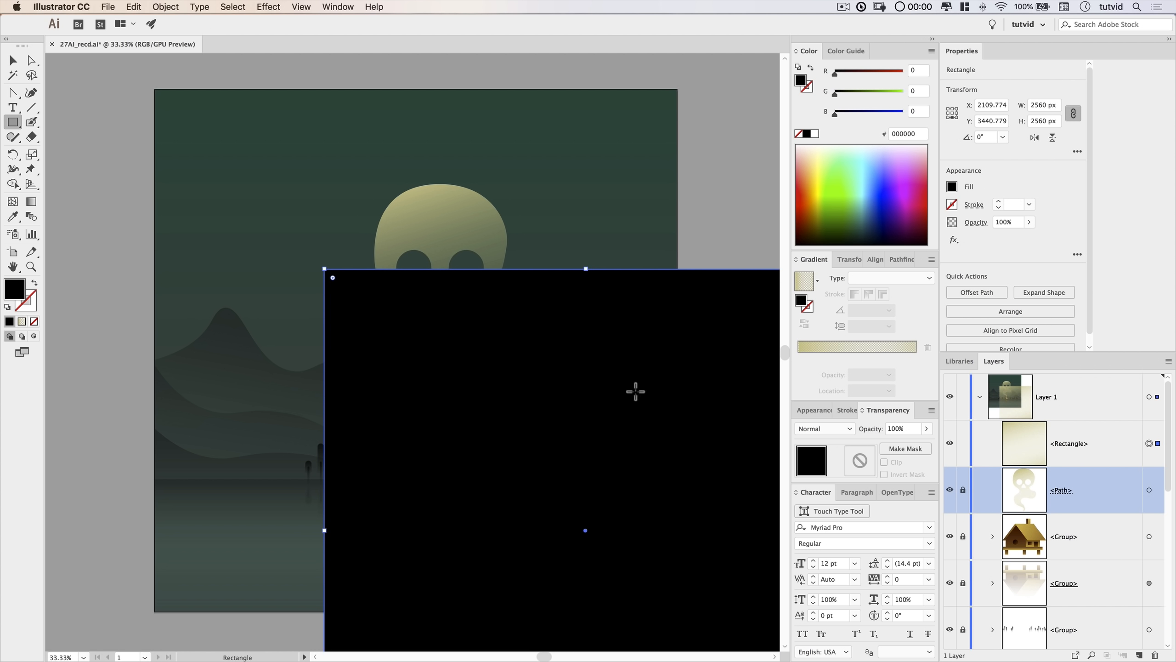
key("v")
left_click_drag(564, 348, 405, 227)
left_click_drag(916, 71, 866, 61)
type("128")
key("Tab")
type("128")
key("Tab")
type("128")
key("Tab")
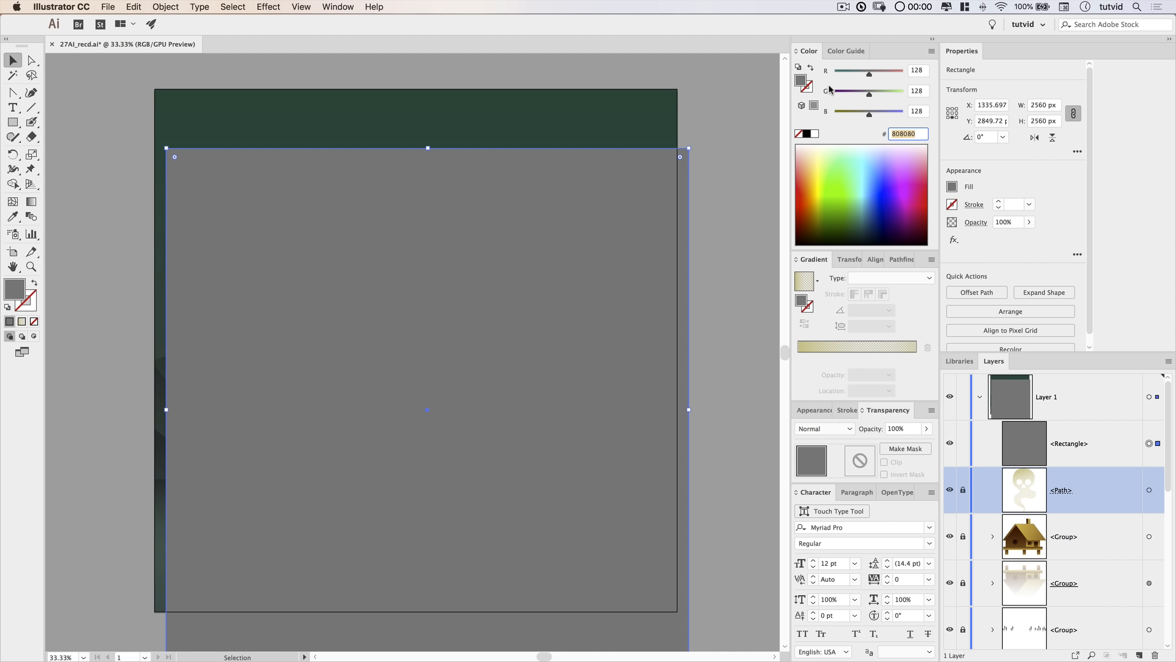
key("Return")
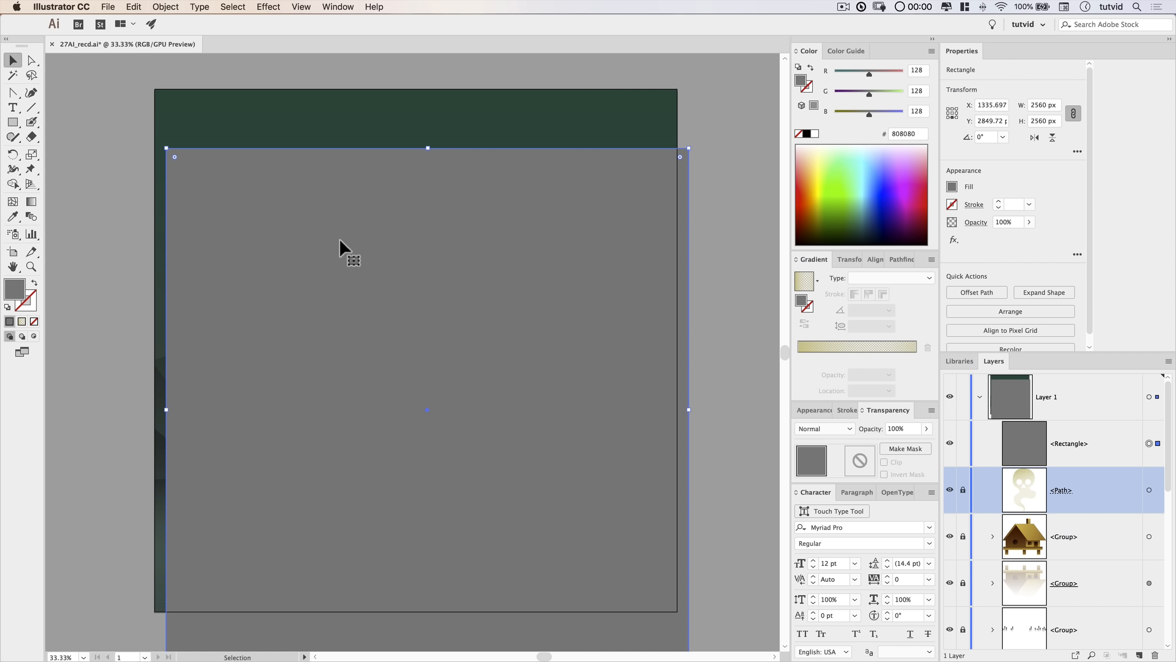
Align the grey rectangle to the artboard, centred both horizontally and vertically.
left_click(874, 259)
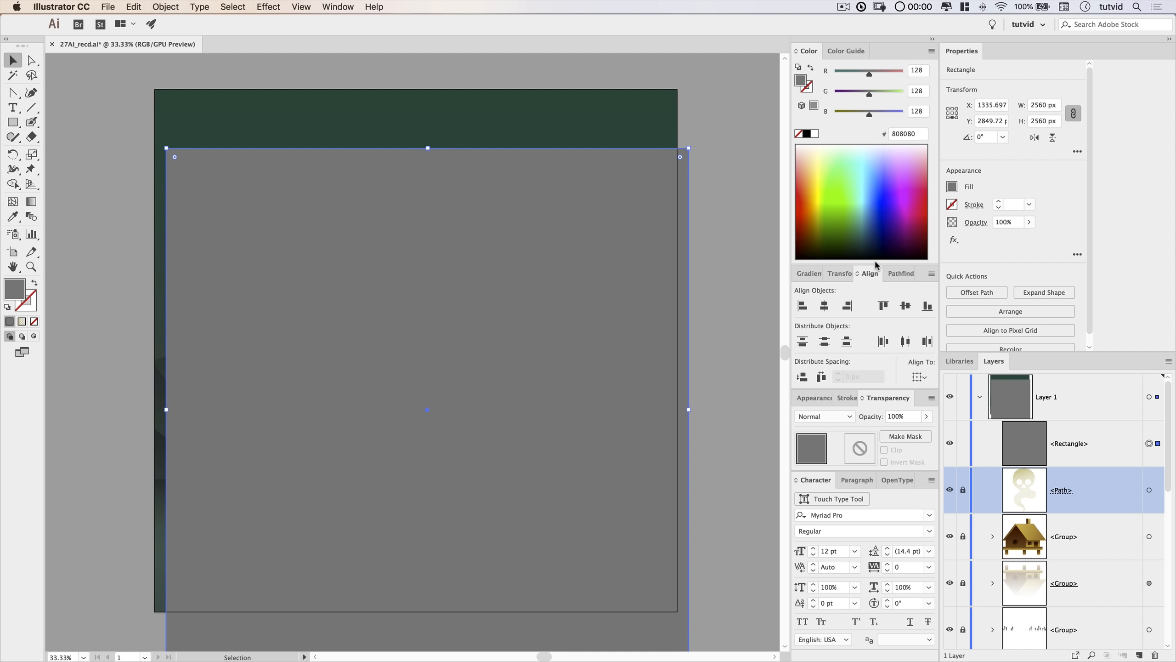
left_click(919, 376)
left_click(967, 418)
left_click(824, 306)
left_click(909, 307)
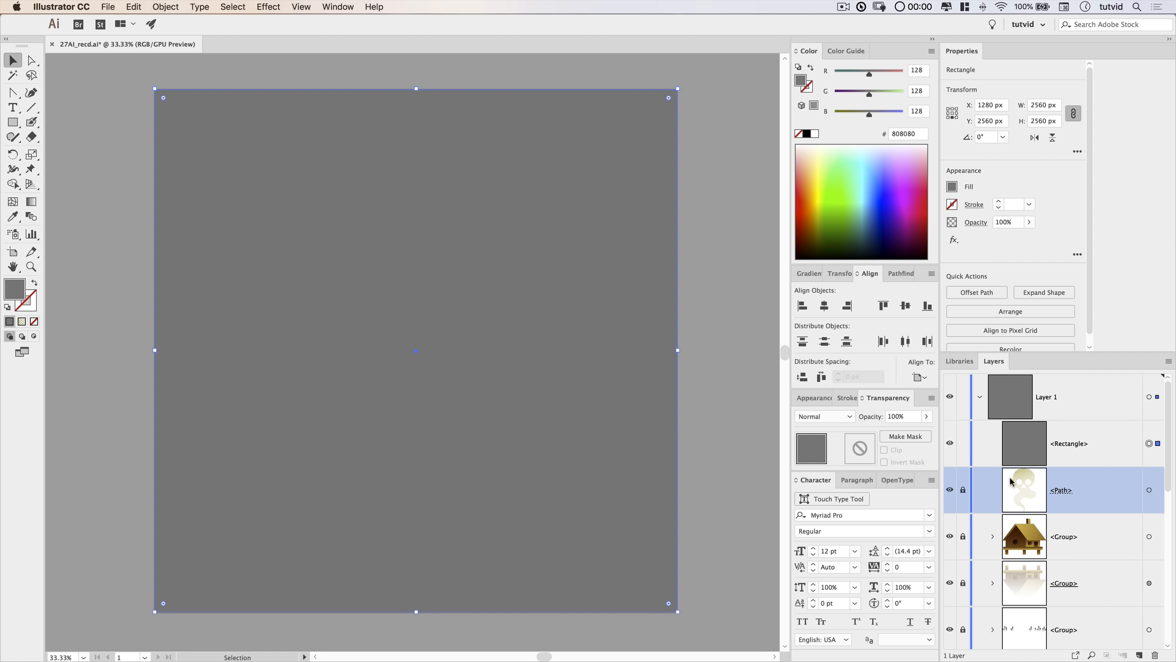
Apply the Film Grain effect to the grey rectangle with Grain 20, Highlight Area 0 and Intensity 10.
left_click(266, 6)
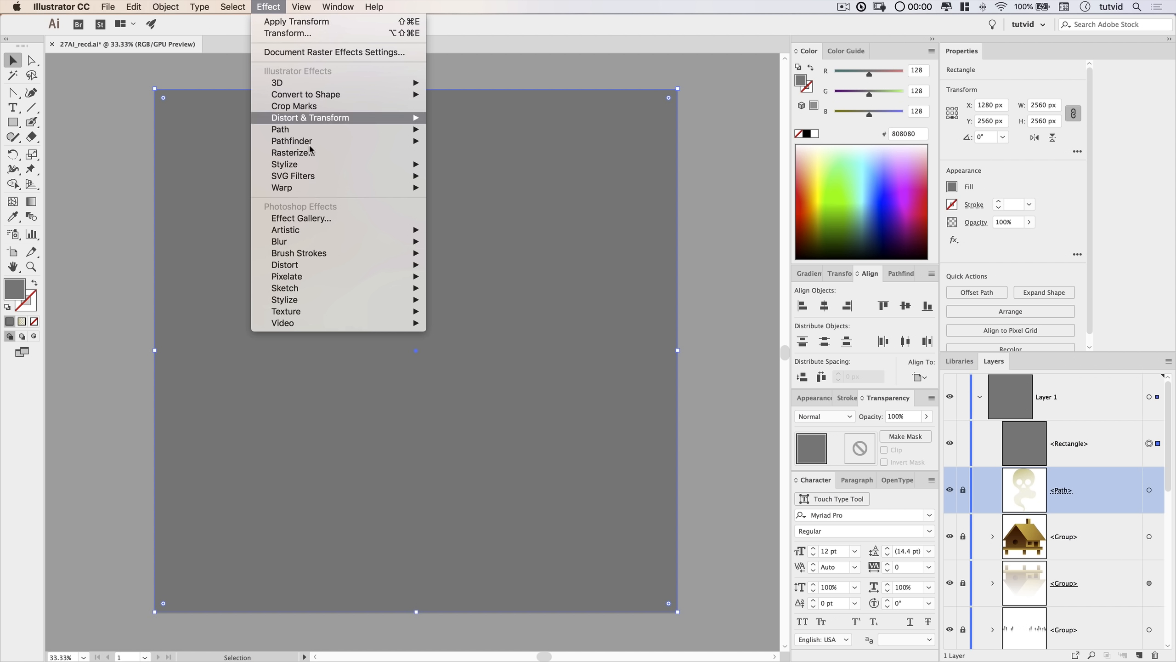
mouse_move(302, 229)
left_click(473, 264)
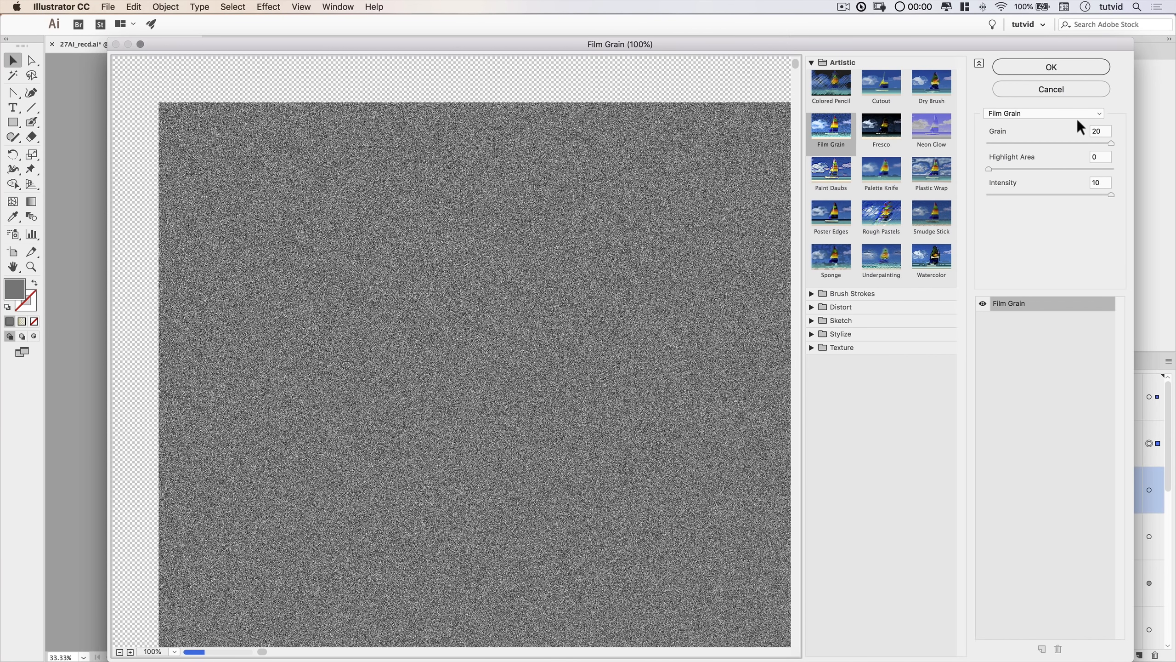
left_click(1054, 70)
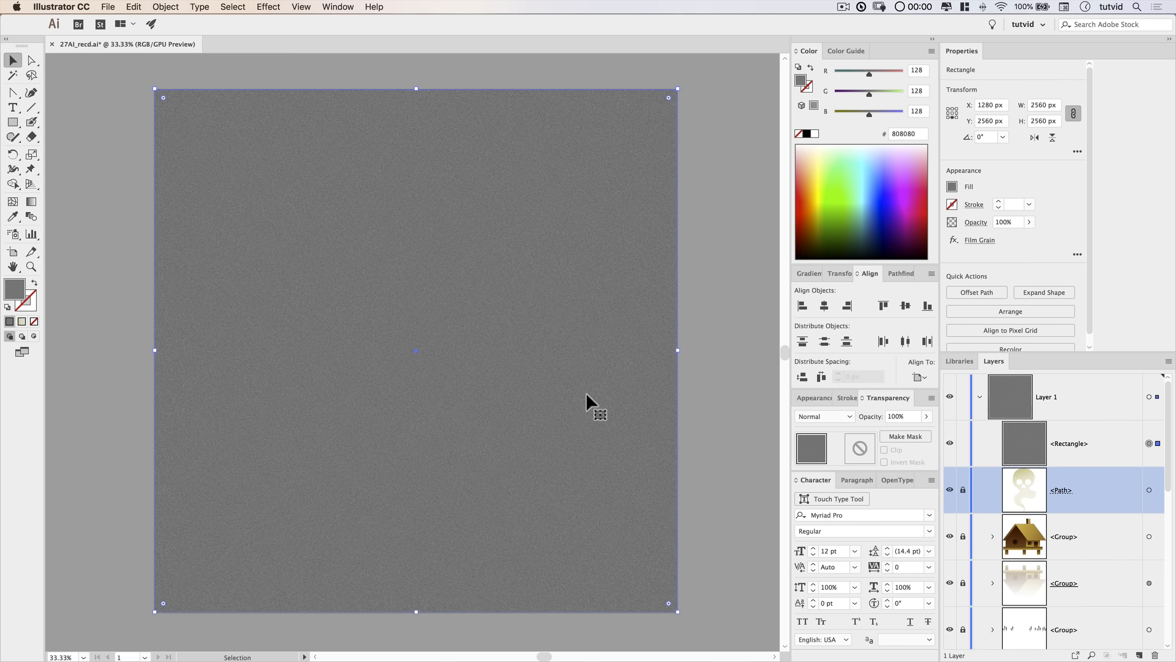
Set the film grain rectangle's blending mode to Soft Light, deselect it and collapse Layer 1.
key("super+3")
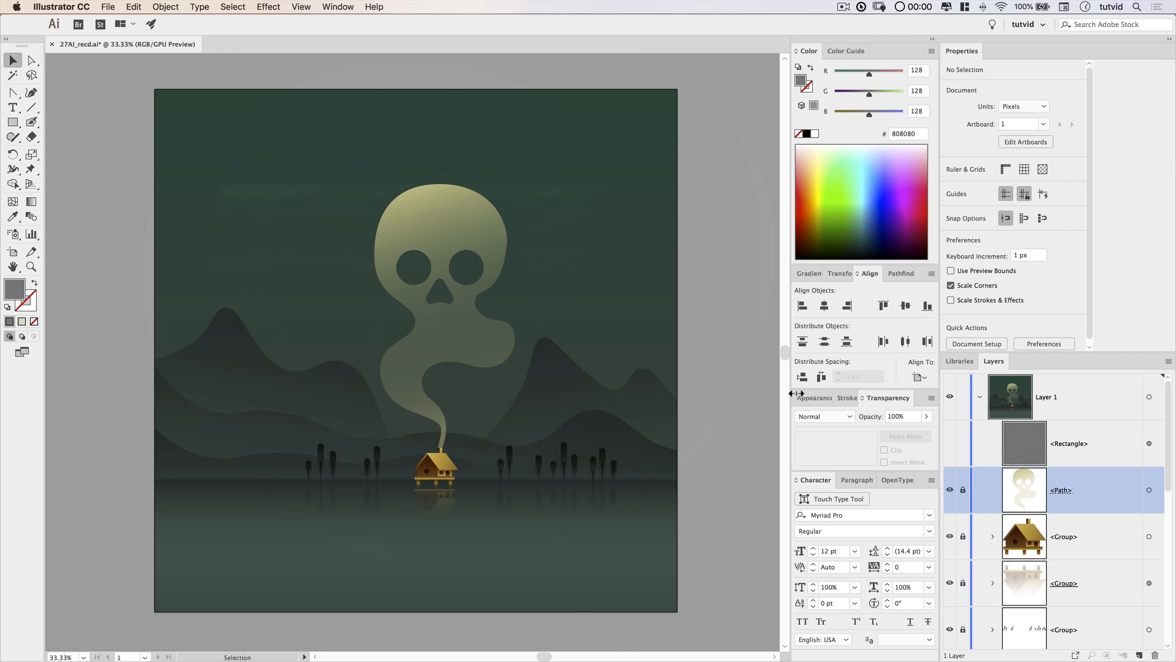
left_click(950, 443)
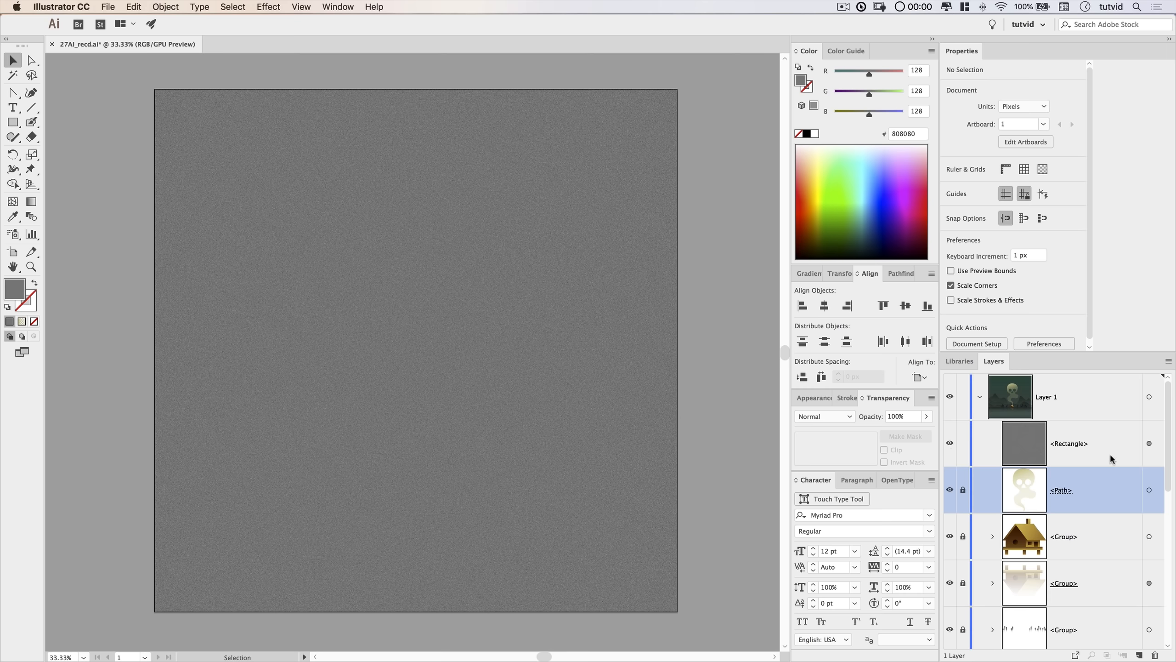
left_click(1151, 443)
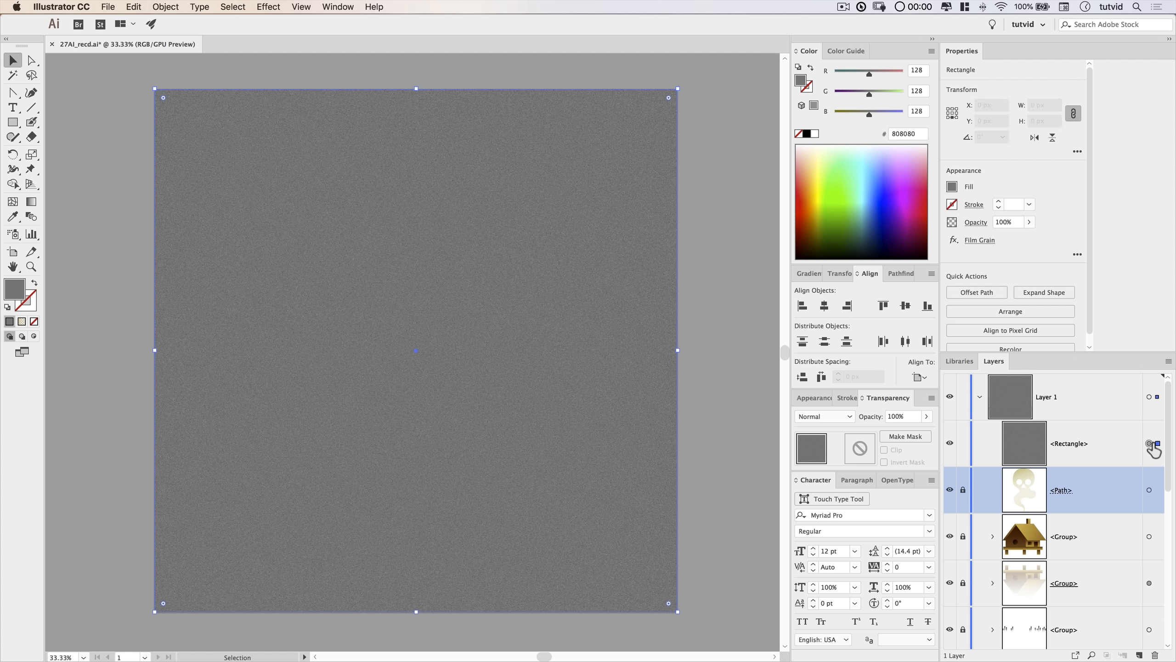
left_click(828, 416)
left_click(824, 547)
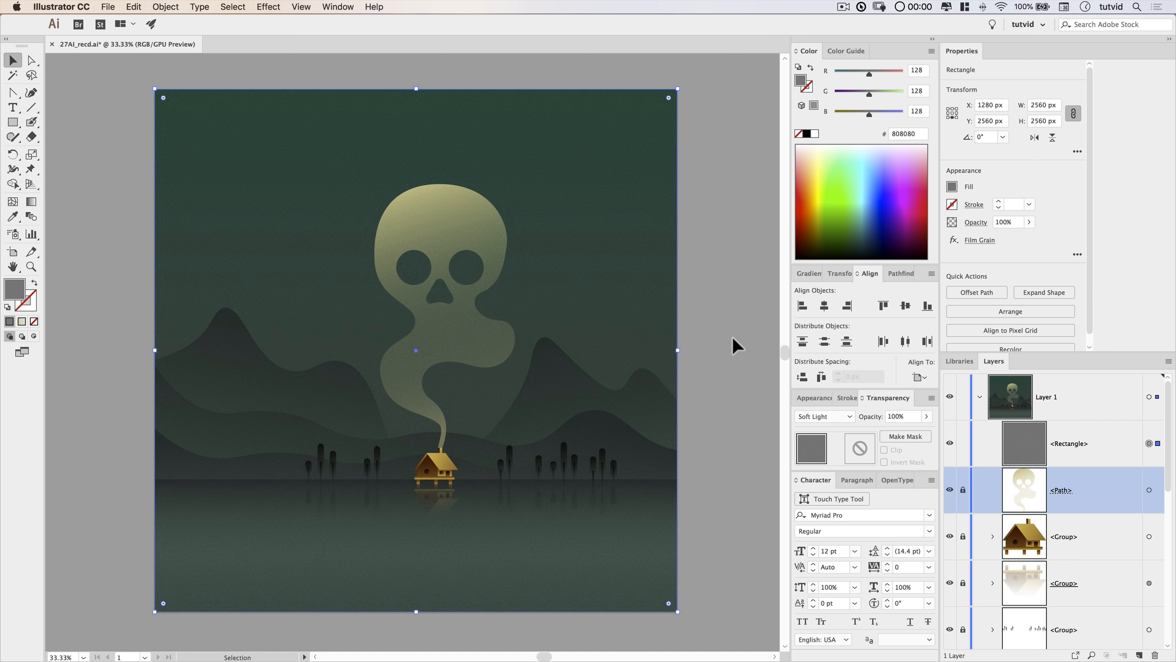
left_click(718, 397)
left_click(979, 397)
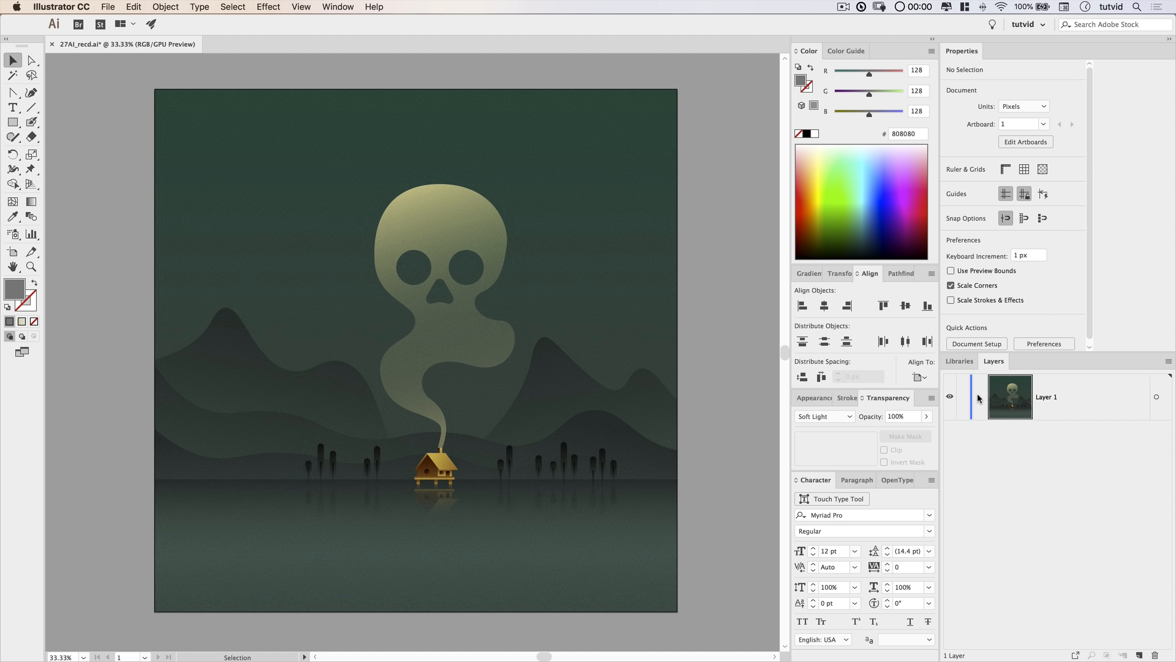